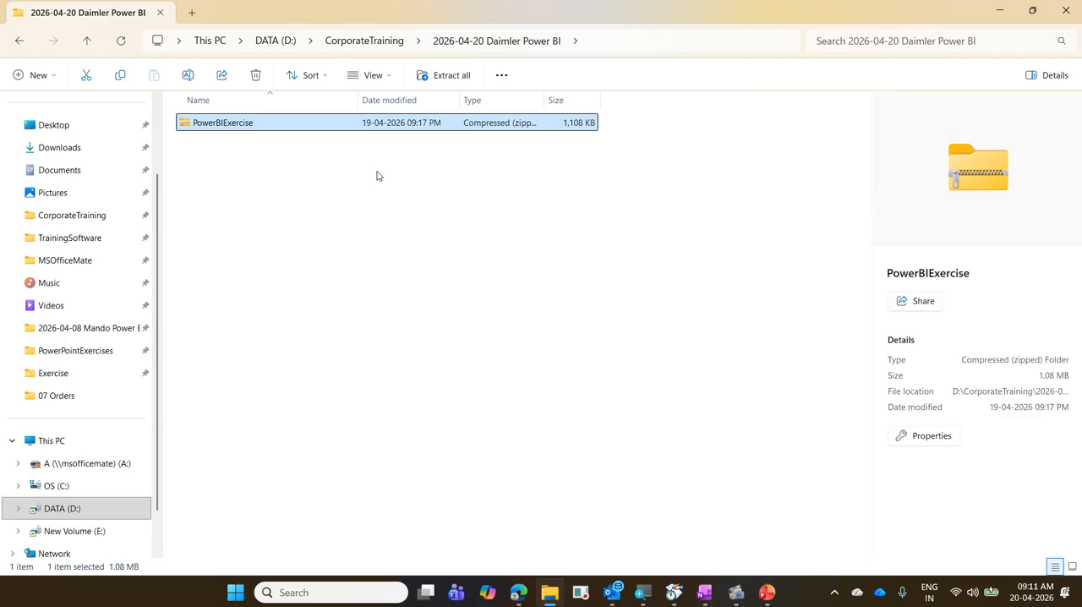
Look at the contents of the PowerBIExercise zip archive and return to the 2026-04-20 Daimler Power BI folder.
double_click(263, 129)
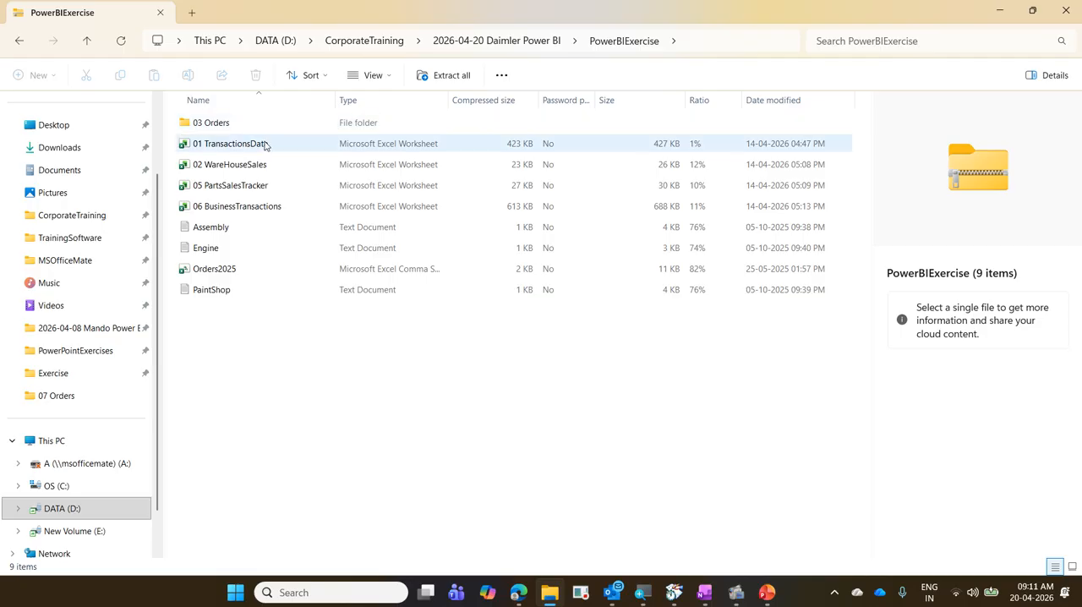
left_click(495, 42)
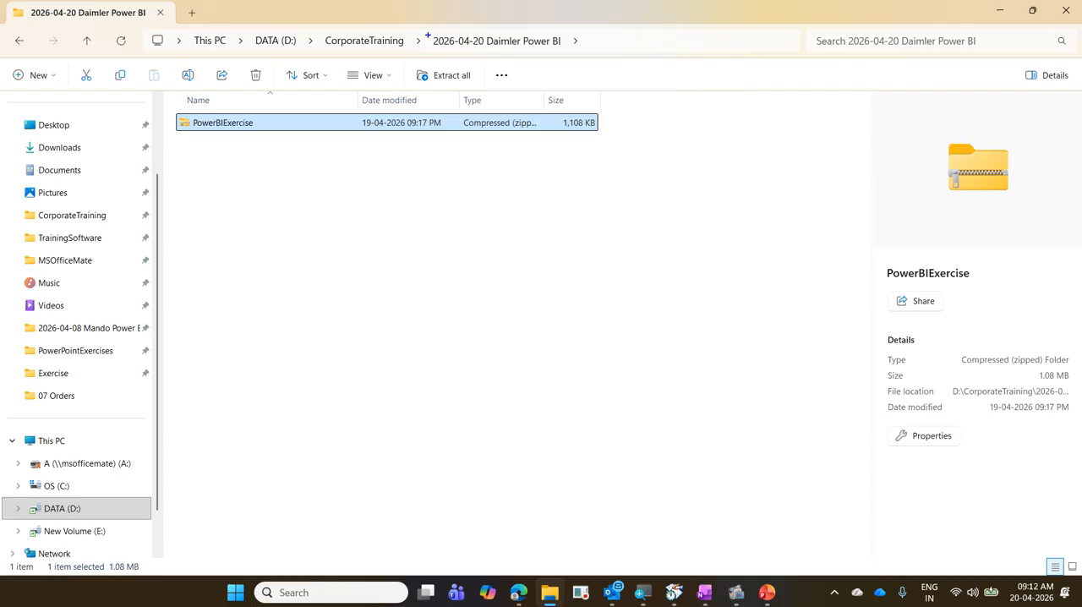
Mark the current folder name in the path and the zip archive with on-screen annotations, and clear the marks.
mouse_move(428, 35)
left_mouse_down()
mouse_move(503, 53)
mouse_move(577, 51)
left_mouse_up()
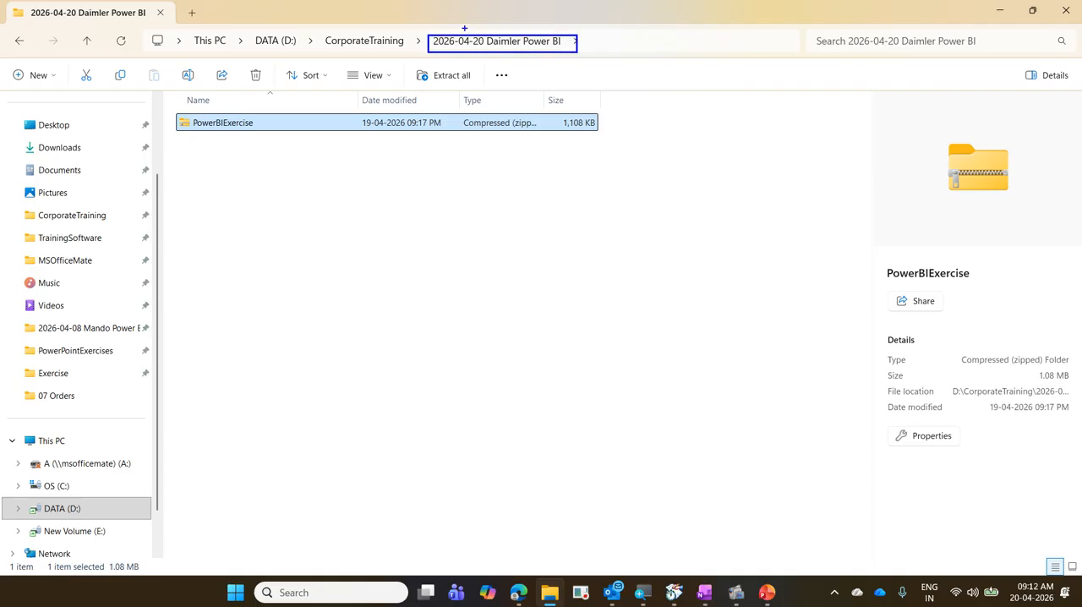
mouse_move(468, 30)
left_mouse_down()
mouse_move(536, 31)
mouse_move(547, 21)
left_mouse_up()
left_click_drag(260, 145, 336, 94)
key("Escape")
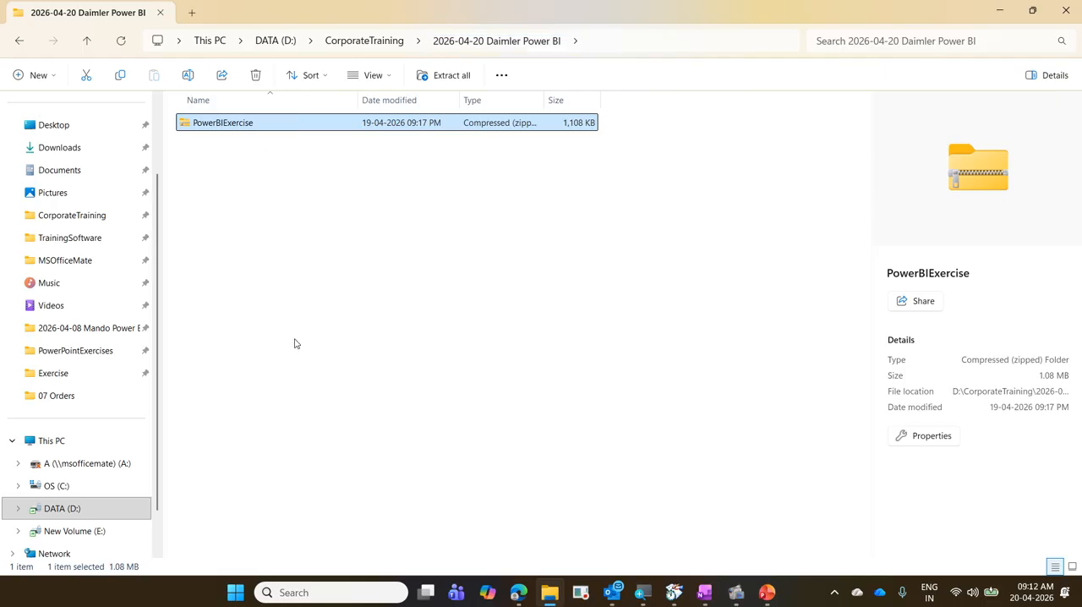
Extract the PowerBIExercise zip archive to D:\CorporateTraining\2026-04-20 Daimler Power BI\PowerBIExercise and return to the parent folder.
right_click(222, 128)
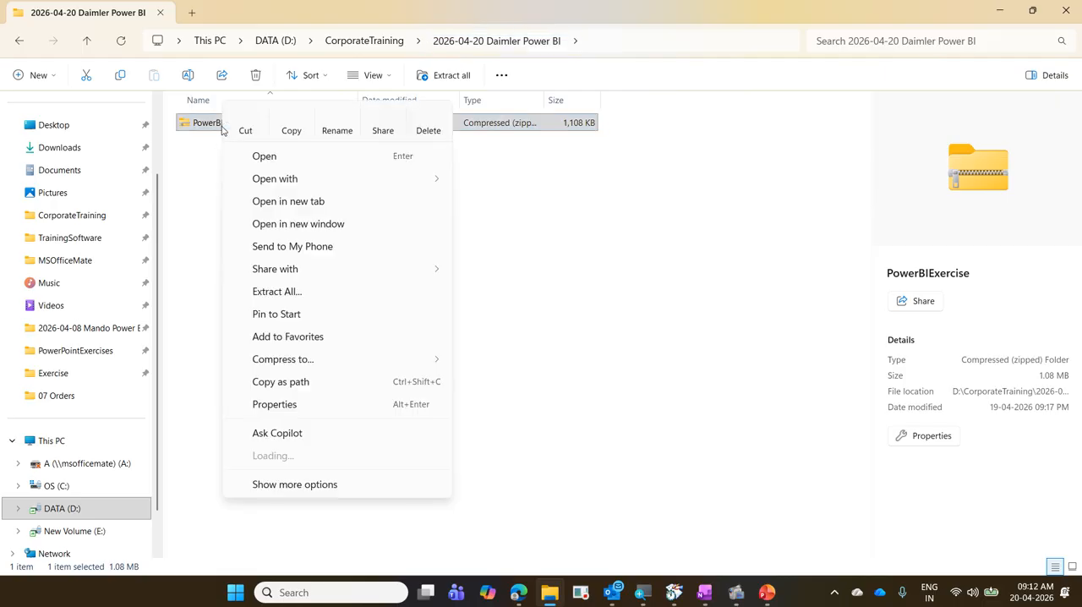
left_click(345, 292)
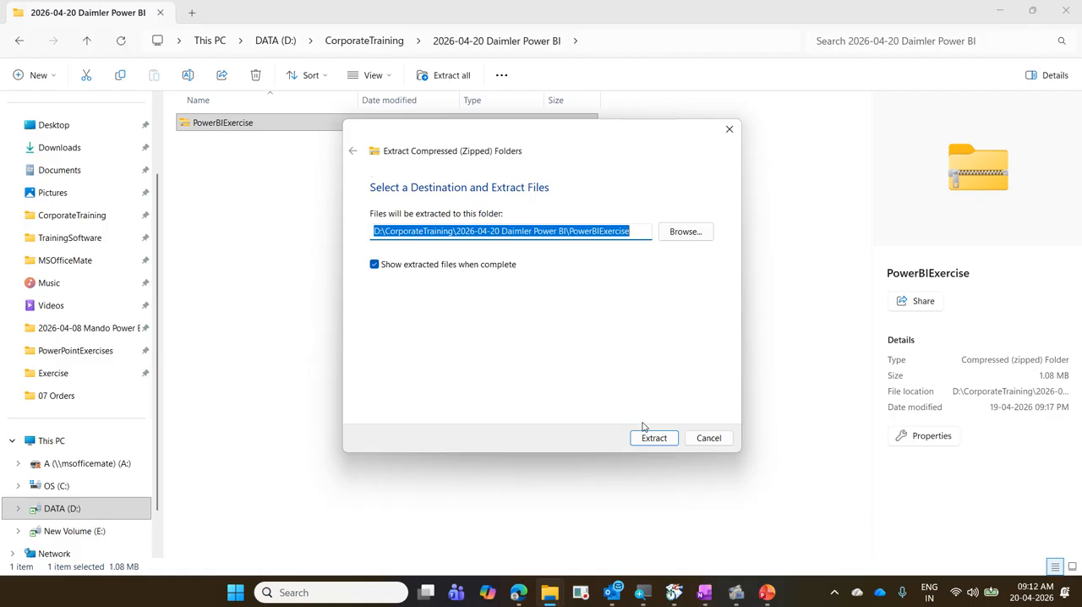
left_click(660, 445)
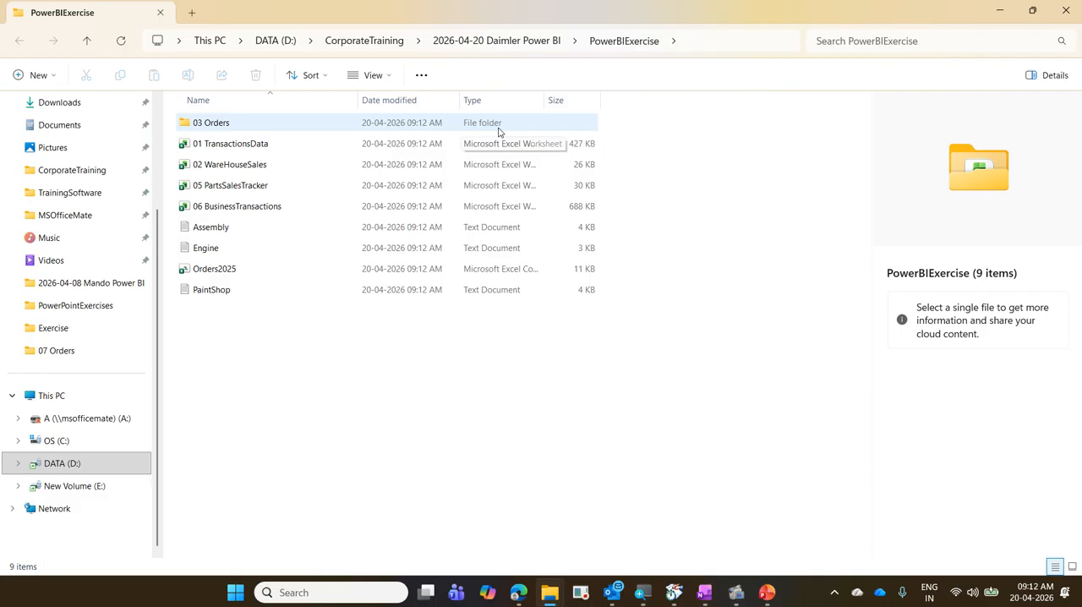
left_click(475, 41)
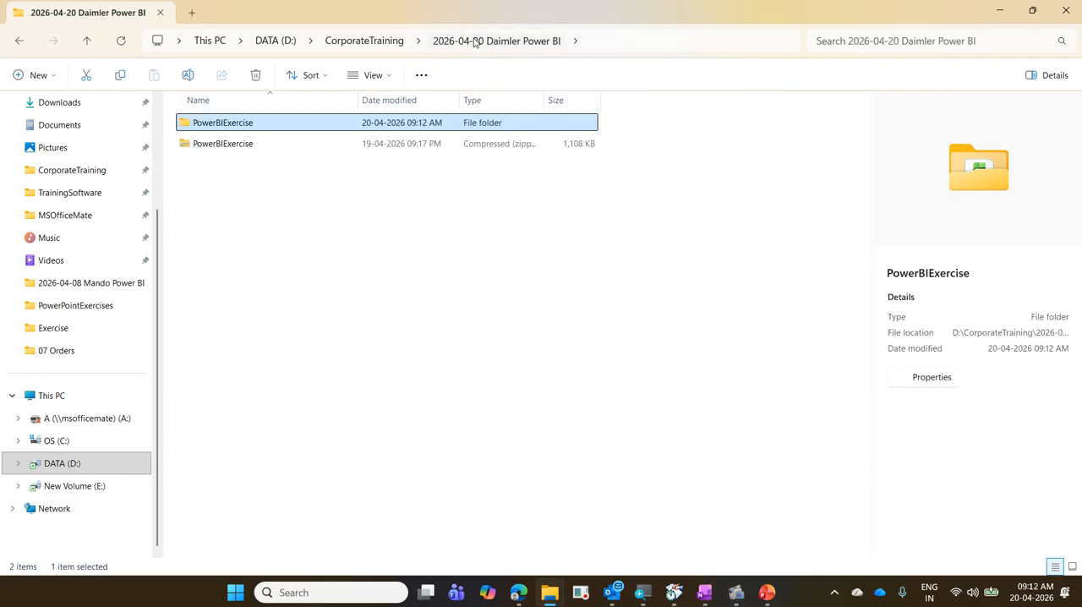
Annotate the zip archive and the extracted PowerBIExercise folder on screen, crossing out the archive, and clear the marks.
left_click(242, 146)
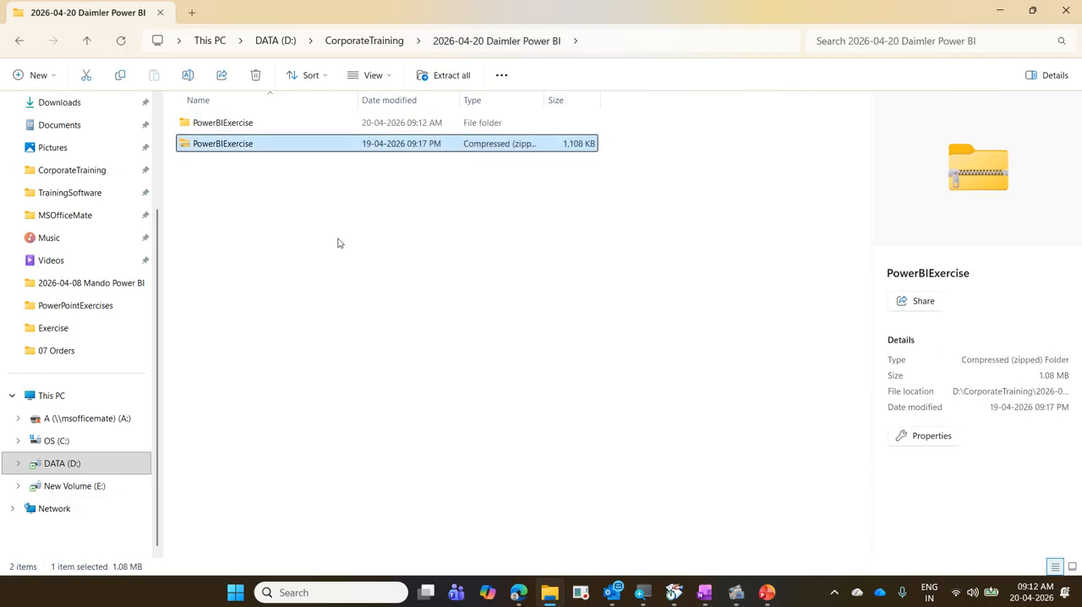
left_click(183, 140)
left_click_drag(267, 153, 257, 123)
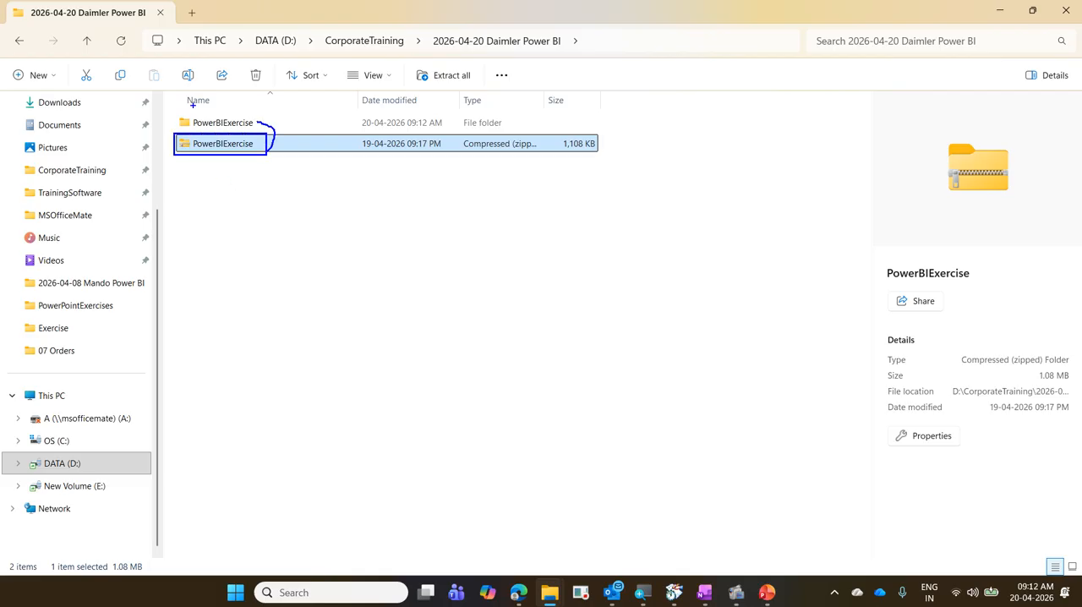
mouse_move(176, 108)
left_mouse_down()
mouse_move(267, 135)
mouse_move(221, 151)
mouse_move(252, 151)
left_mouse_up()
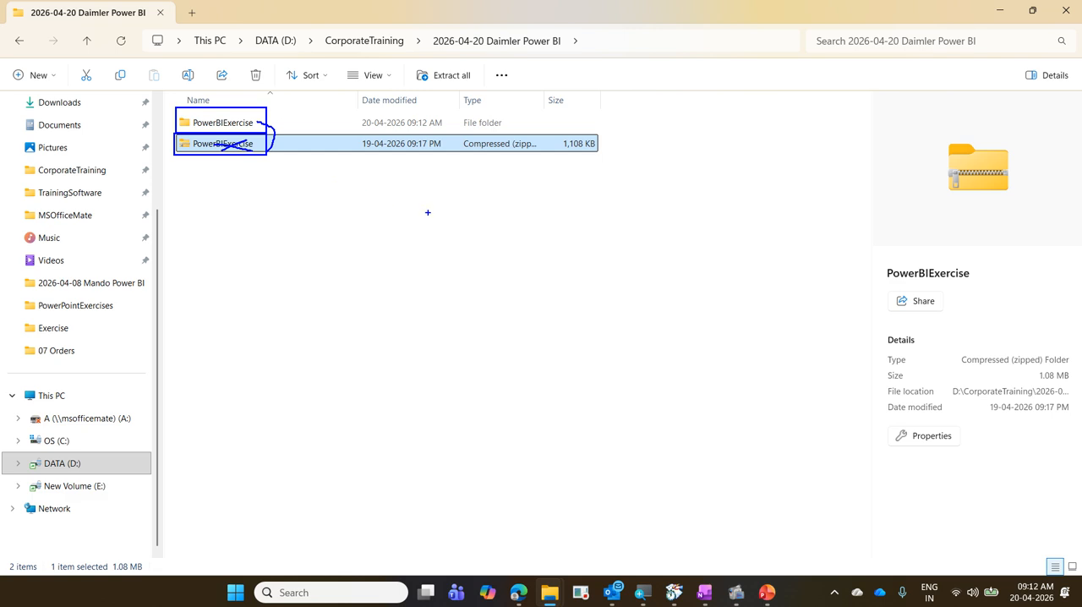
key("Escape")
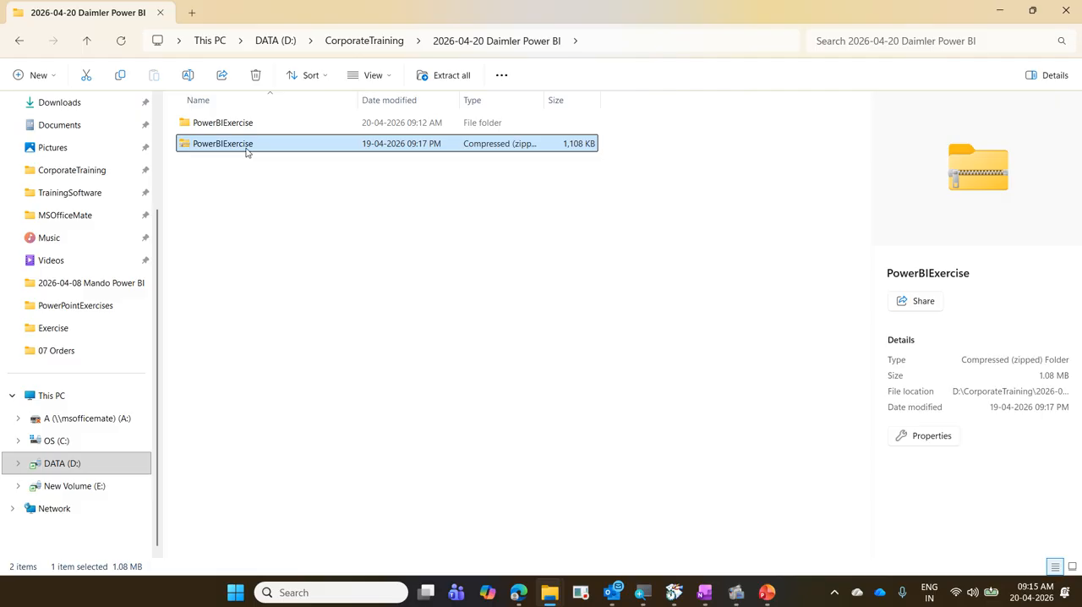
right_click(246, 151)
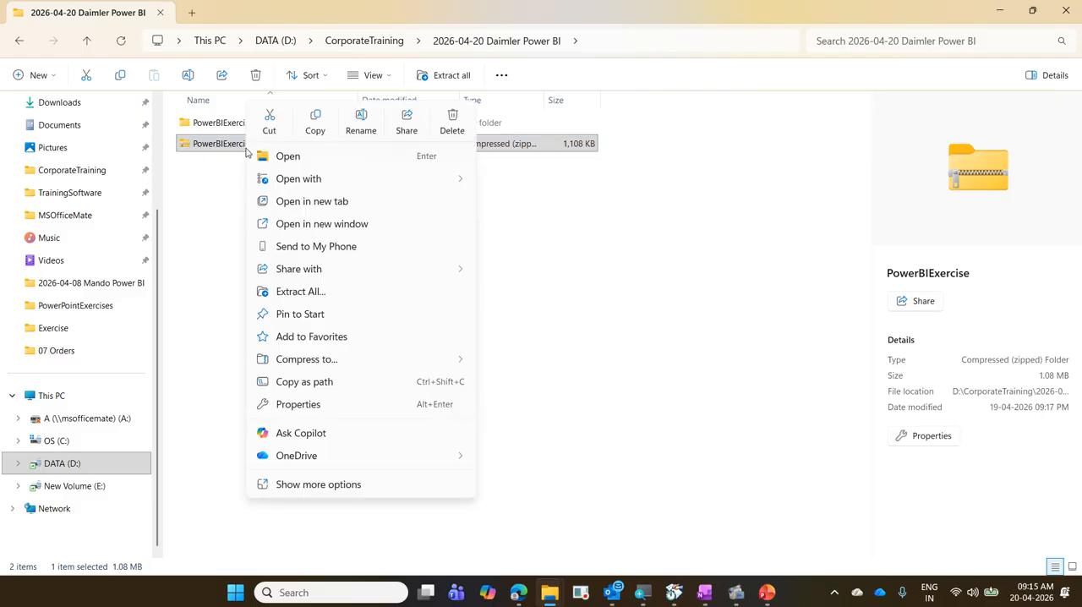
left_click(298, 291)
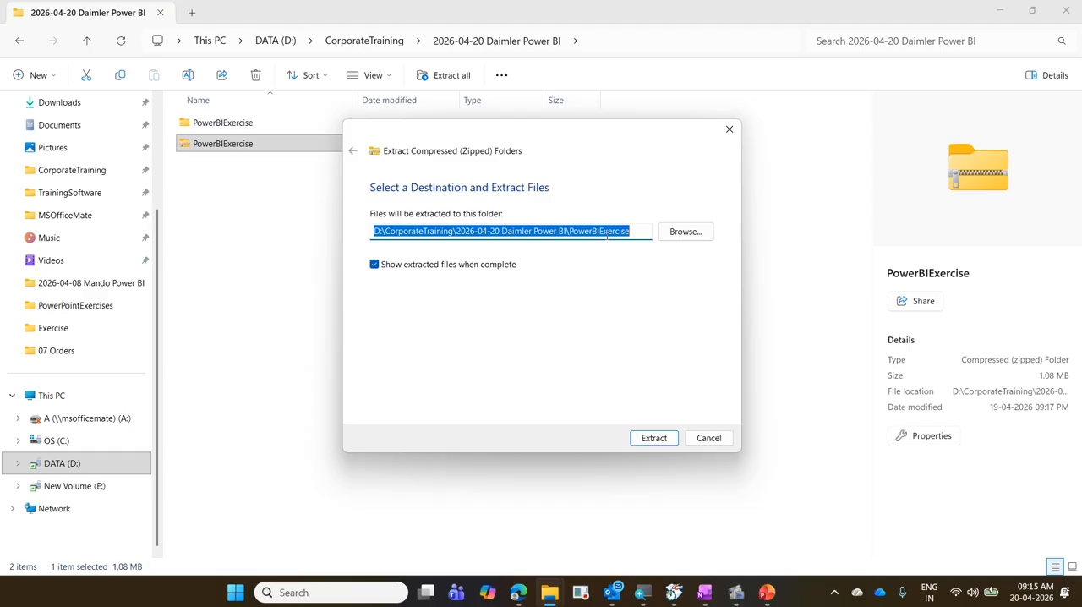
left_click(710, 437)
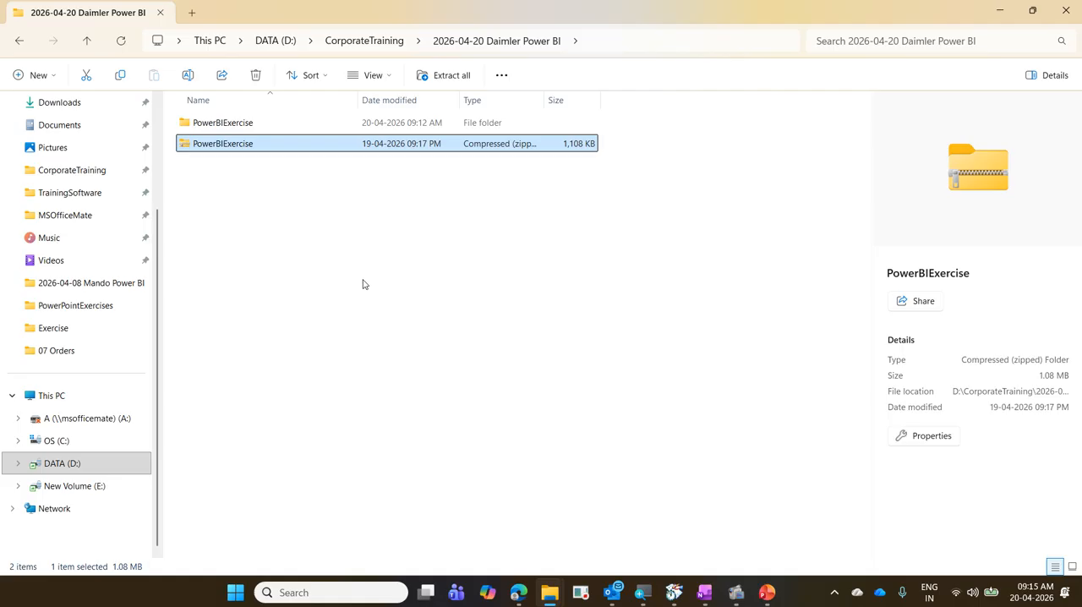
Open the extracted PowerBIExercise folder and point out its subfolder and data files with temporary on-screen annotations.
double_click(266, 129)
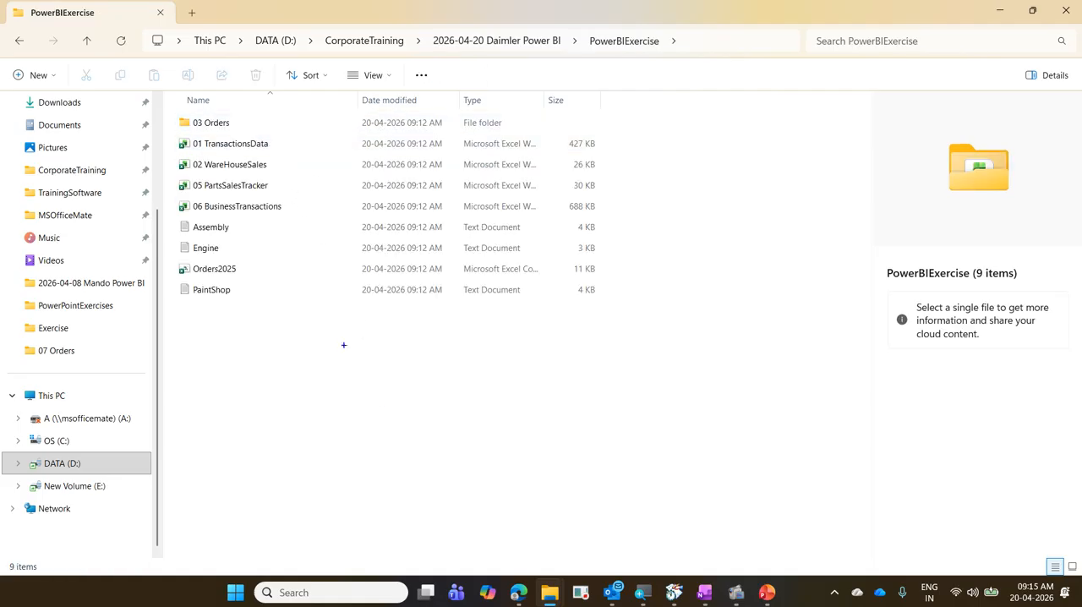
left_click_drag(178, 114, 249, 131)
left_click_drag(181, 138, 304, 204)
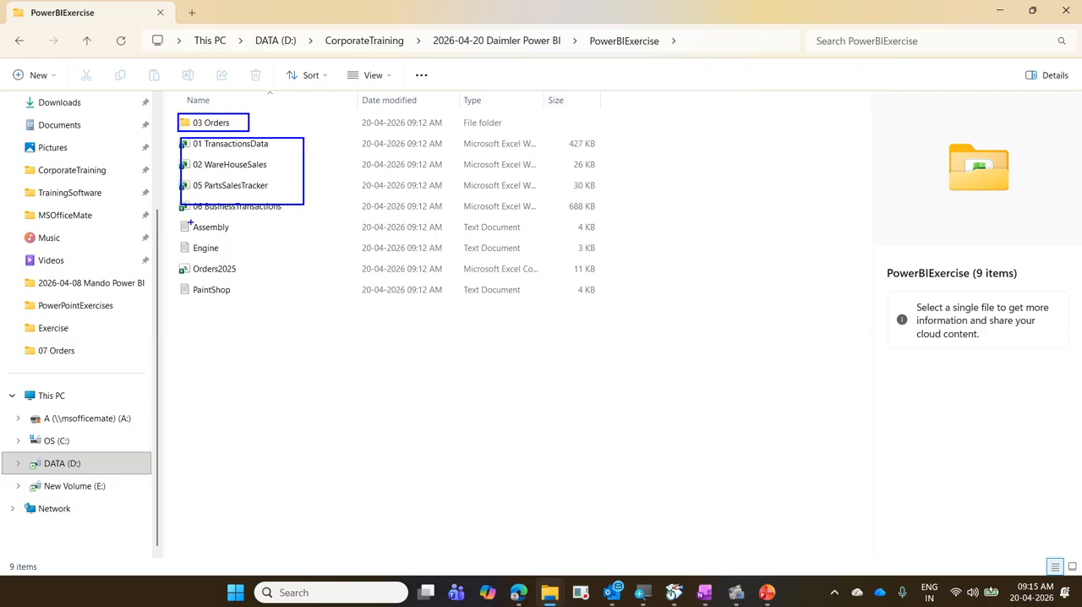
mouse_move(176, 223)
left_mouse_down()
mouse_move(210, 255)
mouse_move(269, 262)
left_mouse_up()
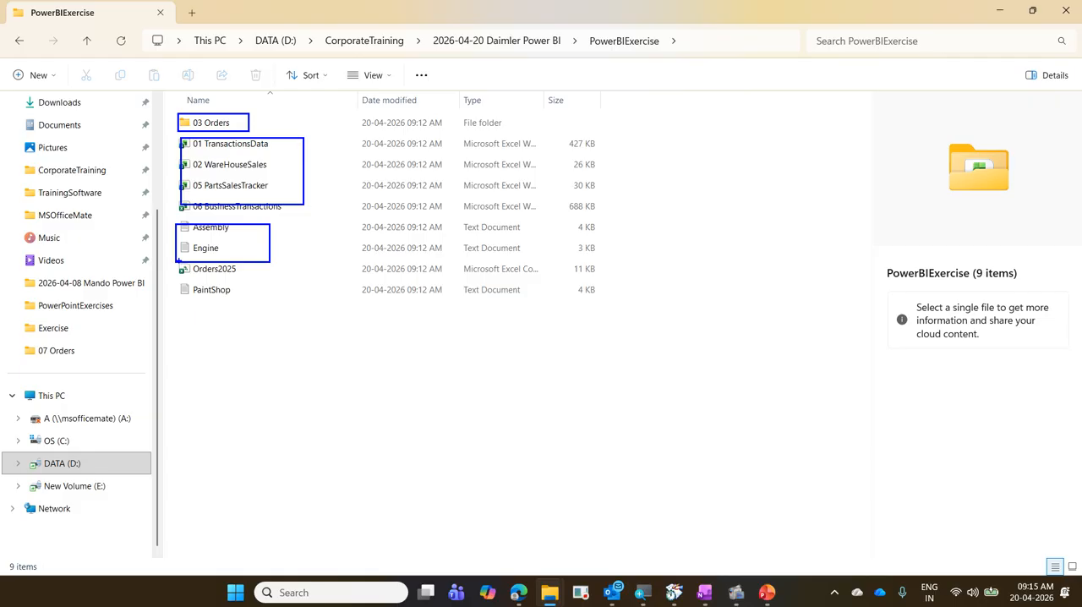
left_click_drag(179, 260, 274, 283)
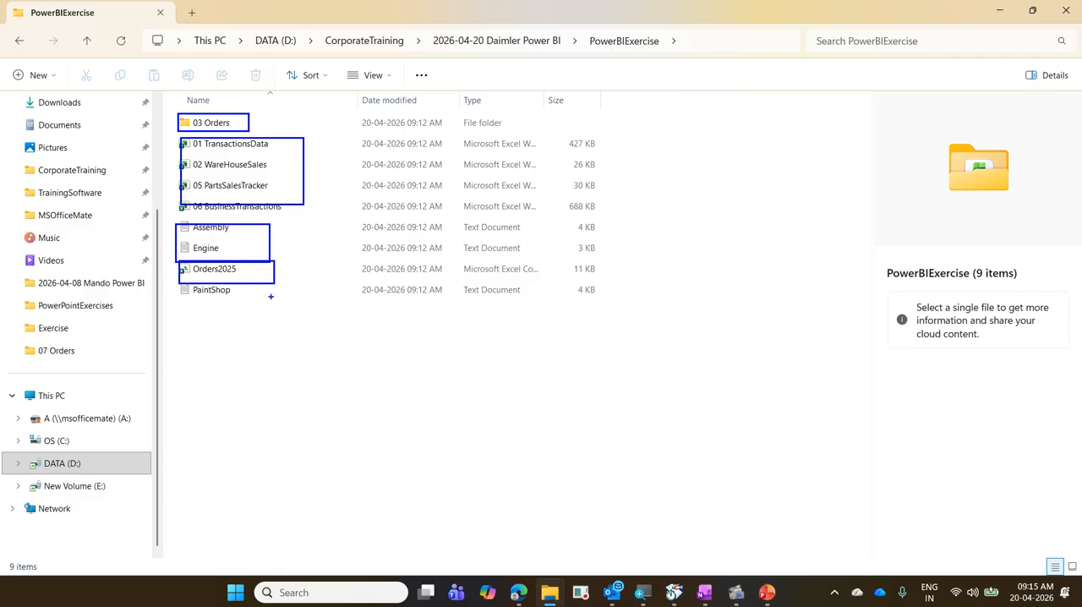
left_click_drag(278, 142, 313, 123)
mouse_move(274, 160)
left_mouse_down()
mouse_move(289, 150)
mouse_move(303, 163)
left_mouse_up()
left_click_drag(281, 196, 303, 184)
mouse_move(302, 222)
left_mouse_down()
mouse_move(323, 204)
mouse_move(289, 214)
left_mouse_up()
left_click_drag(270, 259, 294, 251)
left_click_drag(298, 284, 341, 262)
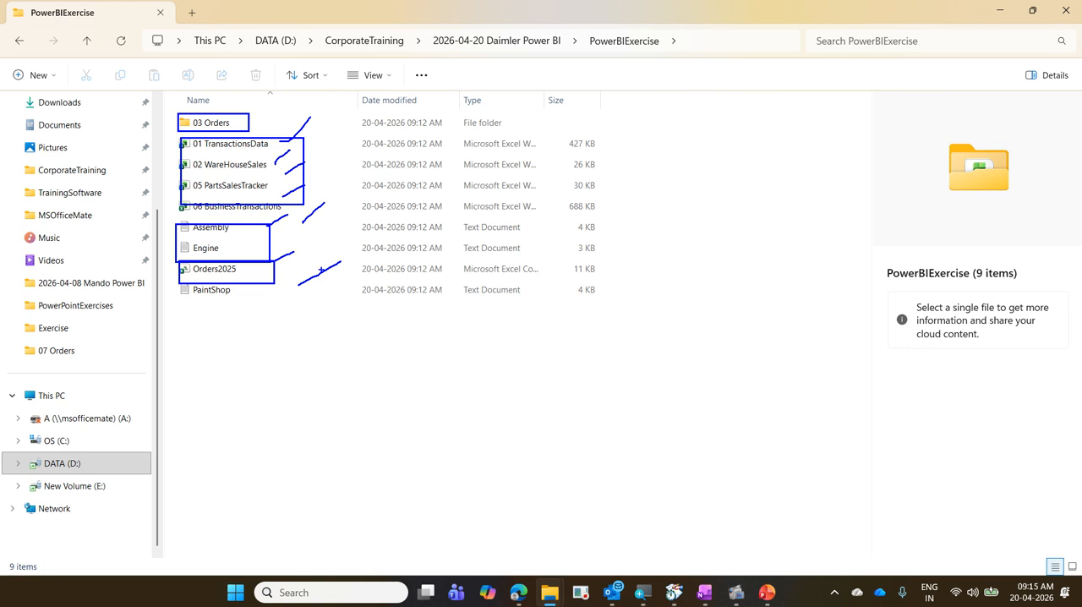
key("Escape")
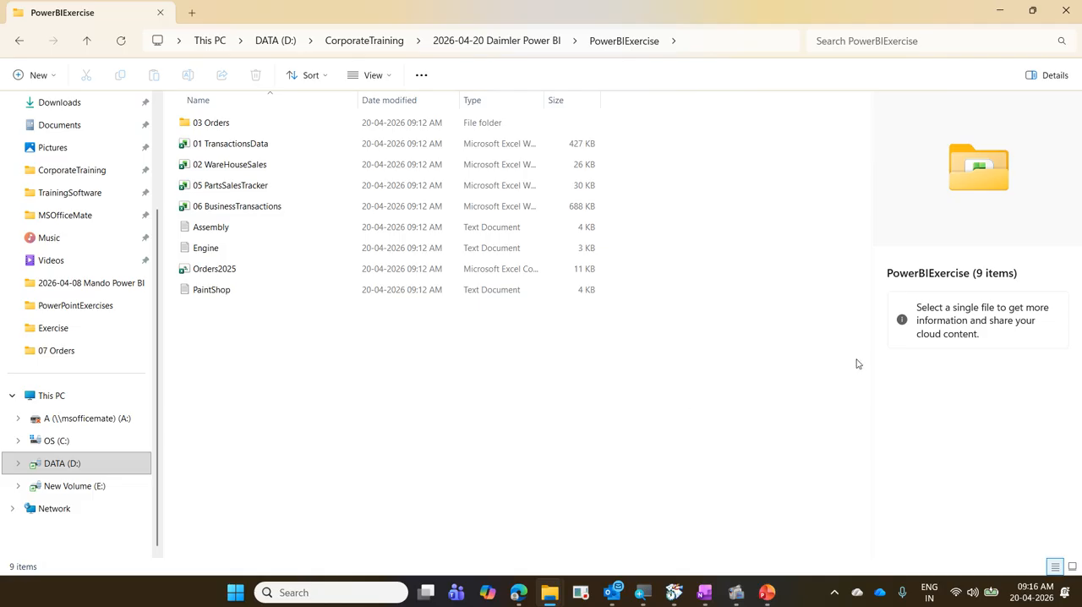
Minimize both File Explorer windows and bring up a blank white drawing screen.
left_click(1012, 11)
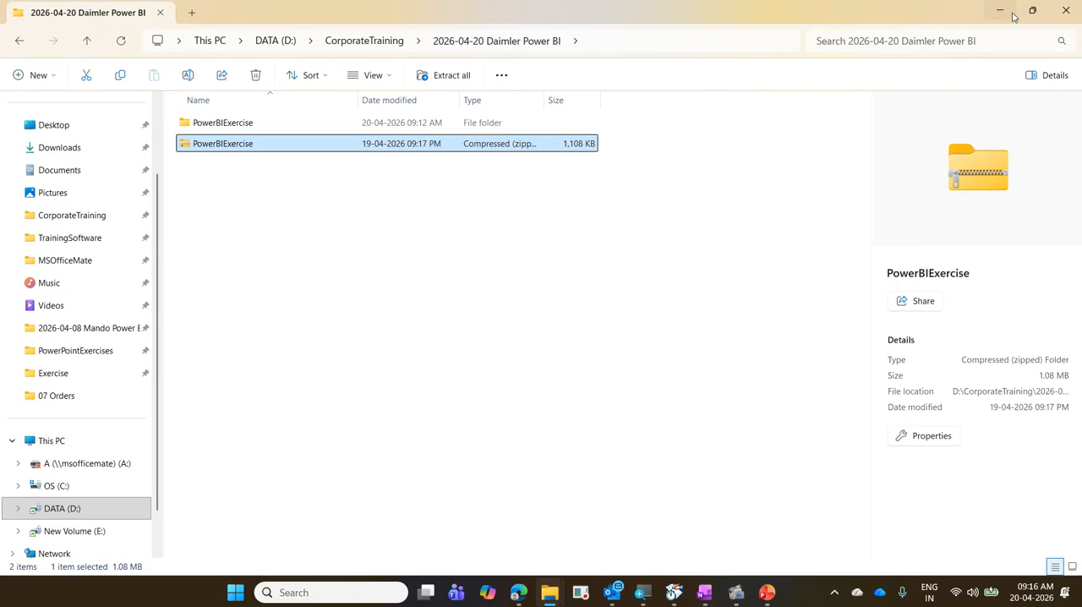
left_click(1011, 11)
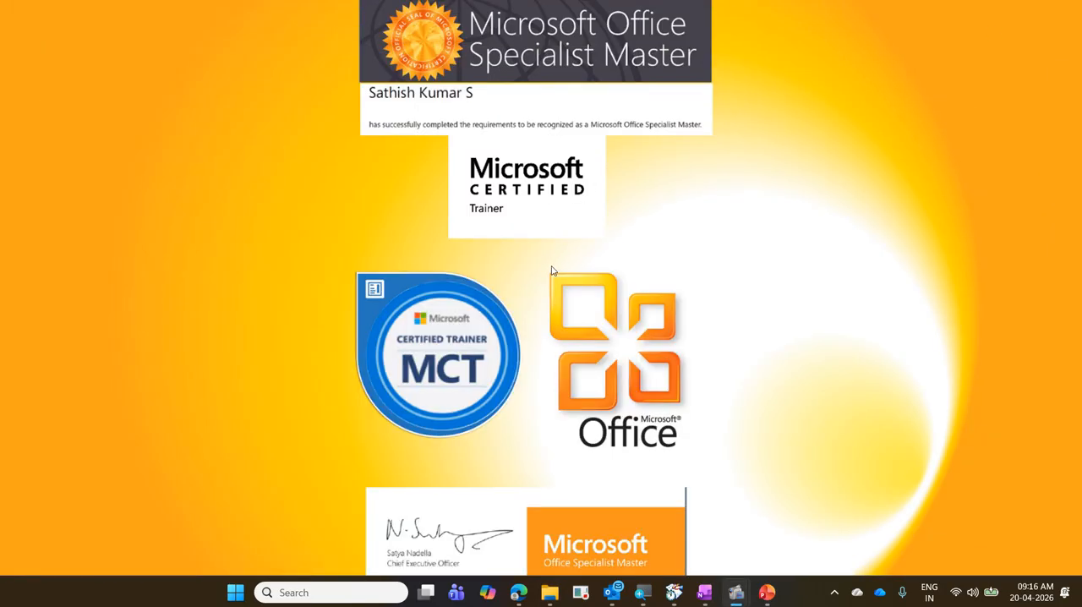
key("ctrl+2")
key("w")
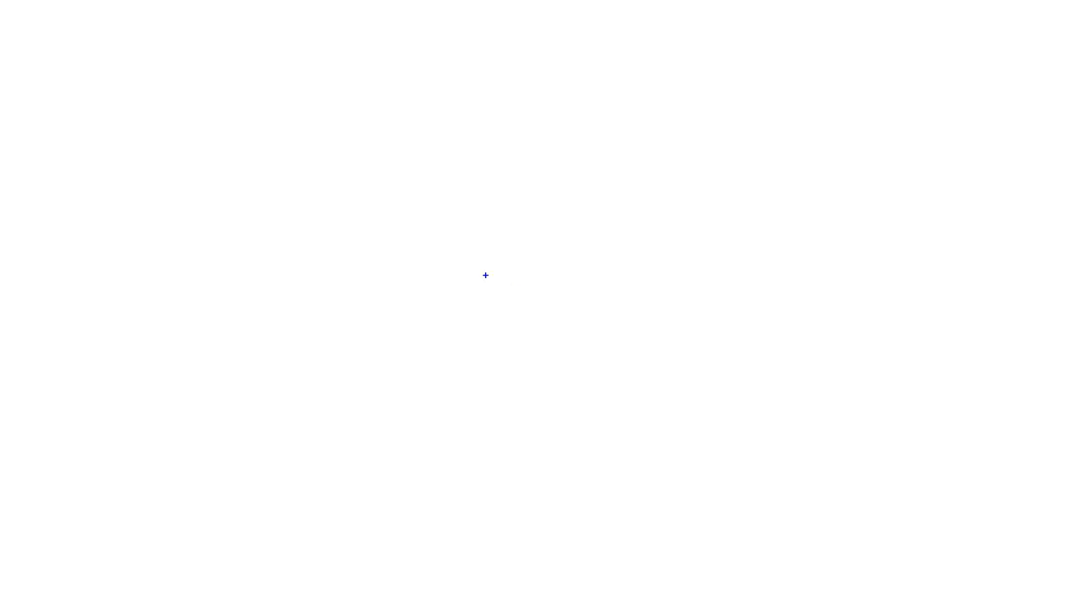
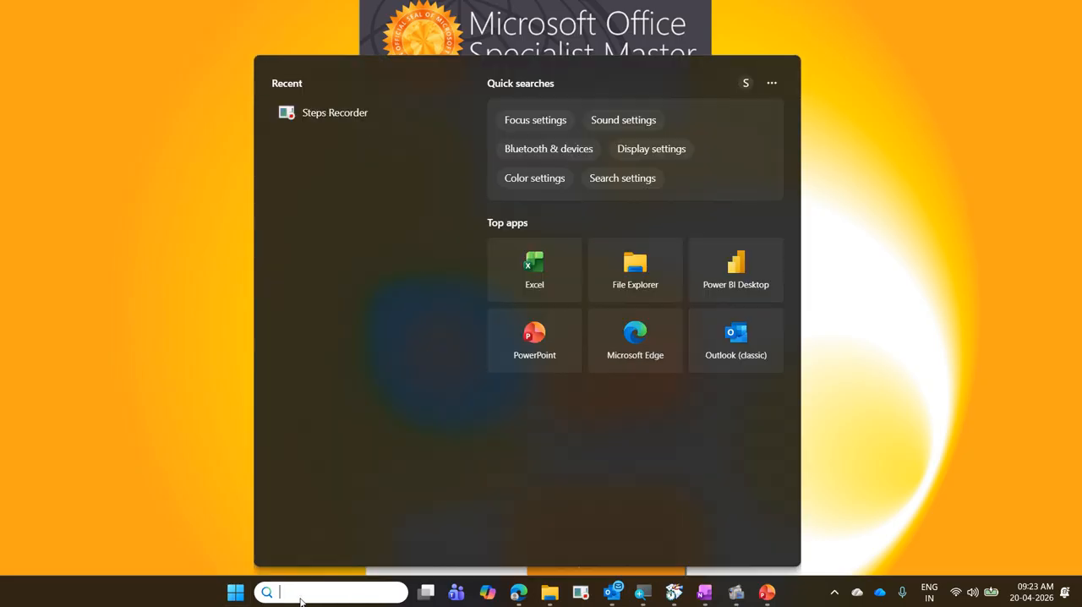
Launch Power BI Desktop.
type("powe")
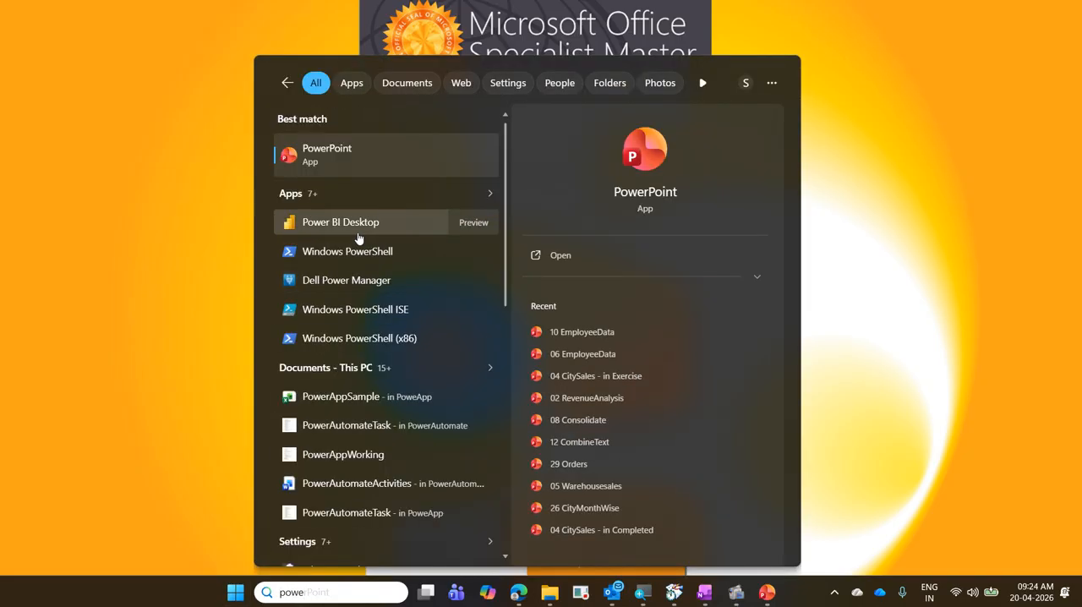
left_click(236, 592)
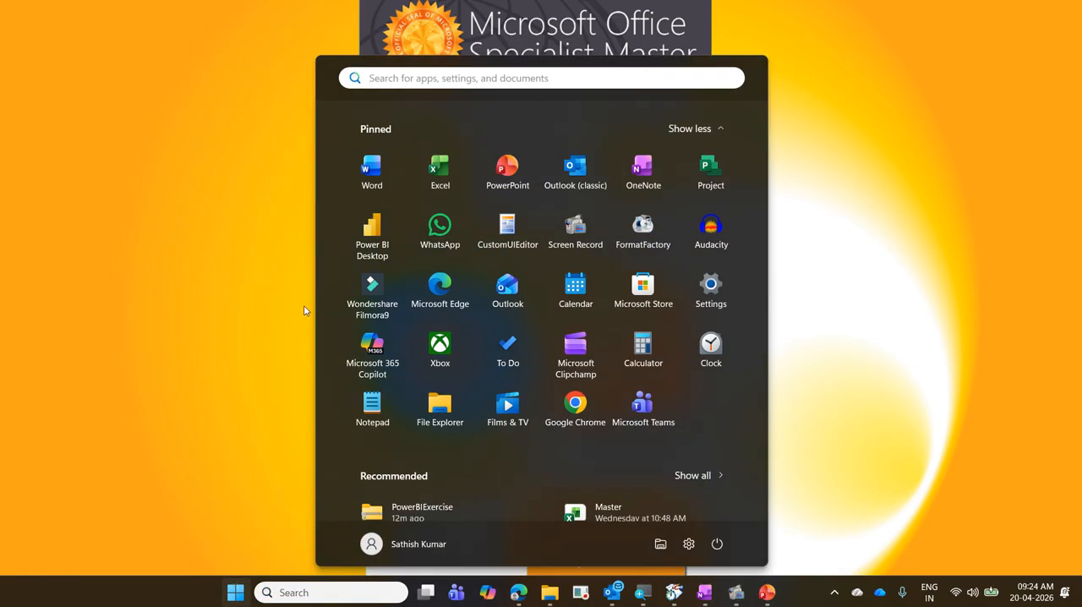
left_click(372, 230)
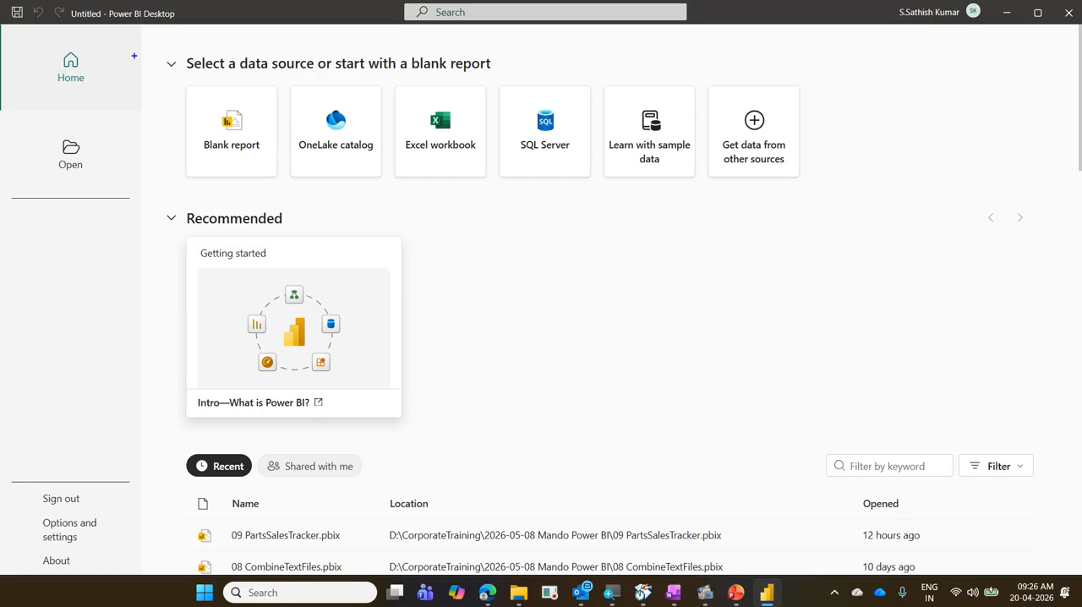
Draw annotation boxes around the window title, the signed-in account and the data source section of the start screen.
left_click_drag(60, 2, 184, 25)
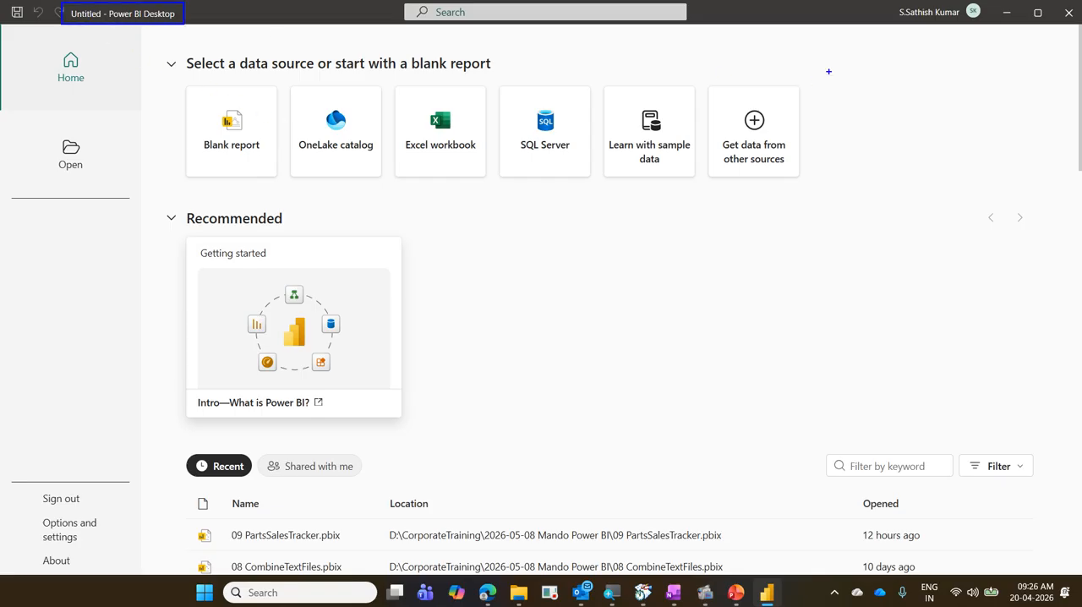
left_click_drag(883, 0, 993, 27)
mouse_move(153, 45)
left_mouse_down()
mouse_move(398, 175)
mouse_move(853, 204)
left_mouse_up()
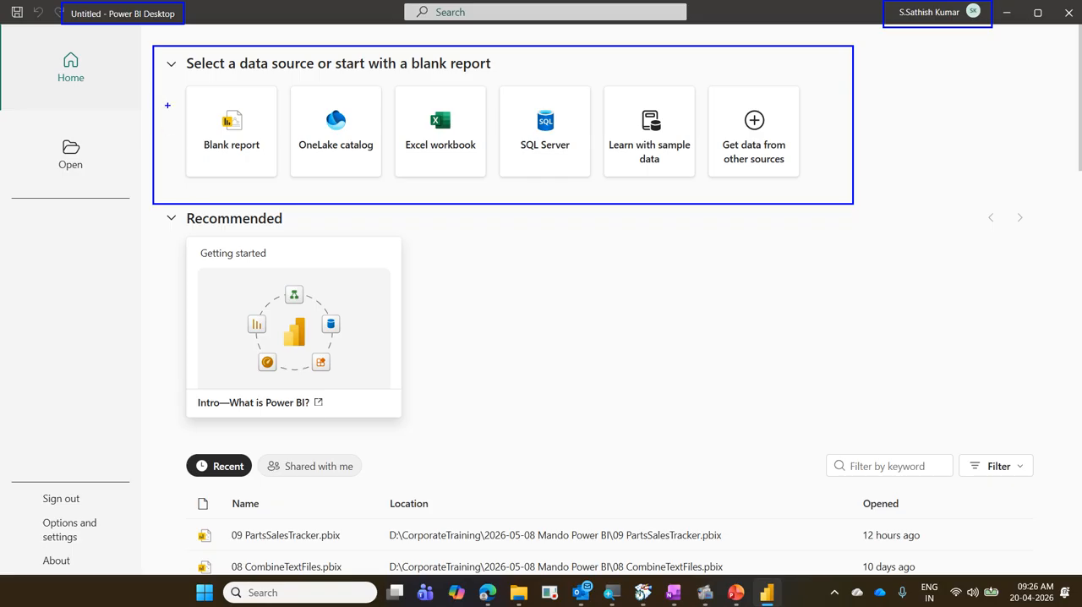
Tick the Blank report, OneLake catalog, Excel workbook, SQL Server and sample data tiles with the pen, and box OneLake catalog.
left_click_drag(169, 108, 210, 83)
left_click_drag(326, 88, 353, 84)
mouse_move(280, 82)
left_mouse_down()
mouse_move(381, 155)
mouse_move(390, 192)
left_mouse_up()
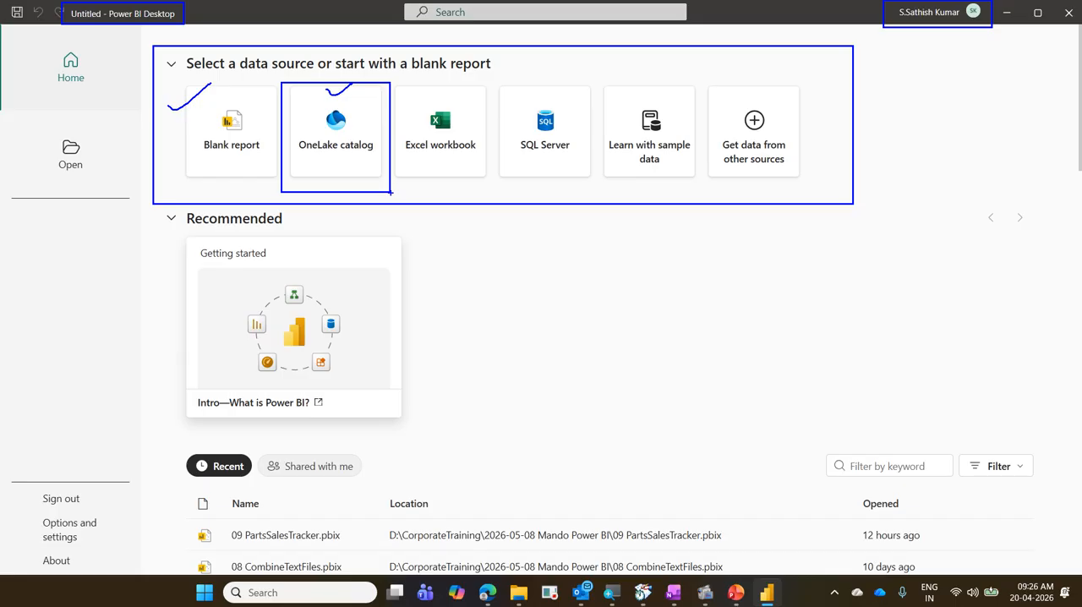
left_click_drag(466, 86, 488, 69)
left_click_drag(548, 100, 567, 85)
left_click_drag(657, 102, 687, 86)
Mark up the Recommended section, Recent and Shared with me, the sign-out and settings entries, About and the Blank report tile.
mouse_move(149, 213)
left_mouse_down()
mouse_move(459, 414)
mouse_move(968, 413)
left_mouse_up()
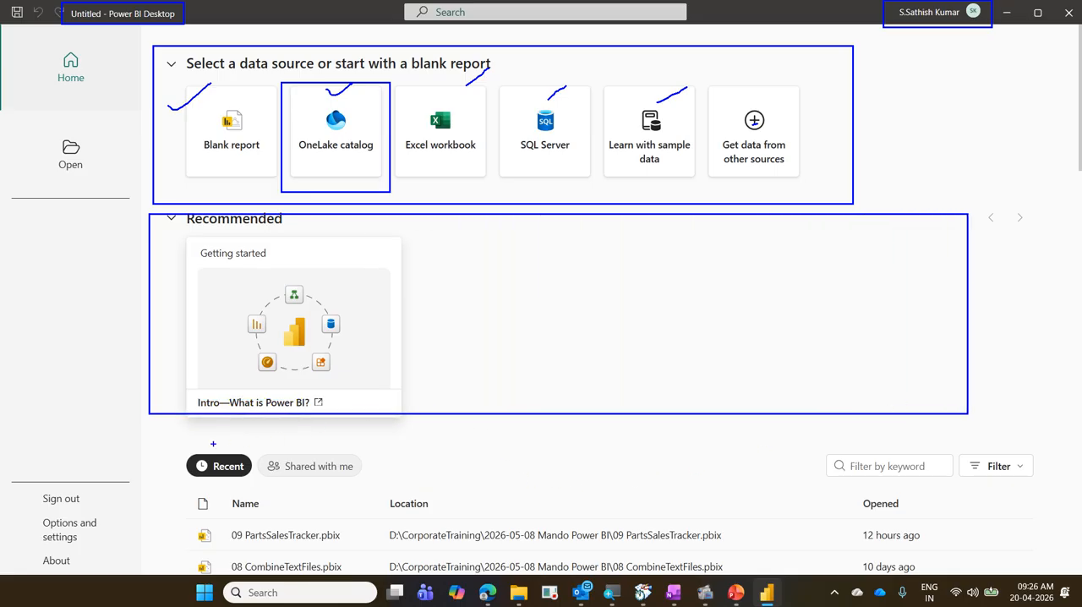
mouse_move(182, 448)
left_mouse_down()
mouse_move(203, 471)
mouse_move(252, 483)
mouse_move(289, 475)
mouse_move(372, 486)
left_mouse_up()
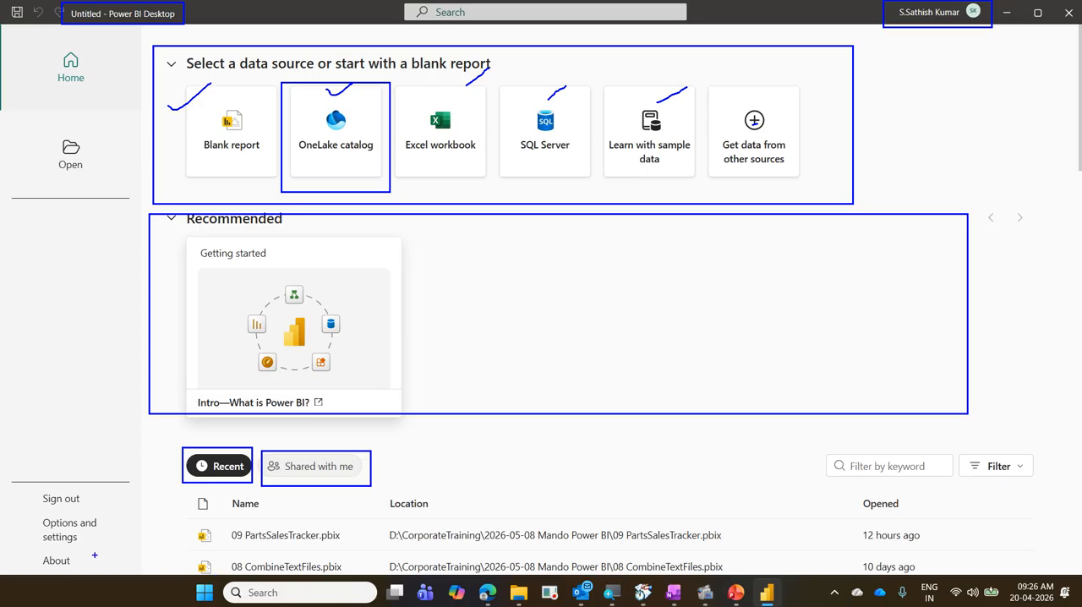
left_click_drag(26, 484, 134, 553)
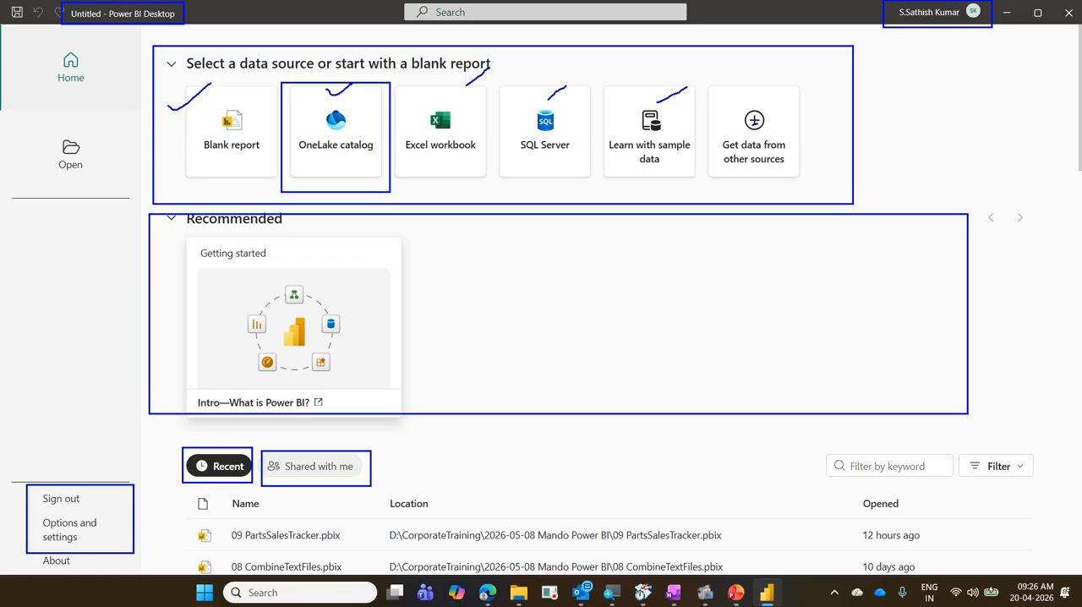
mouse_move(106, 538)
left_mouse_down()
mouse_move(116, 542)
mouse_move(165, 504)
left_mouse_up()
left_click_drag(22, 554, 88, 575)
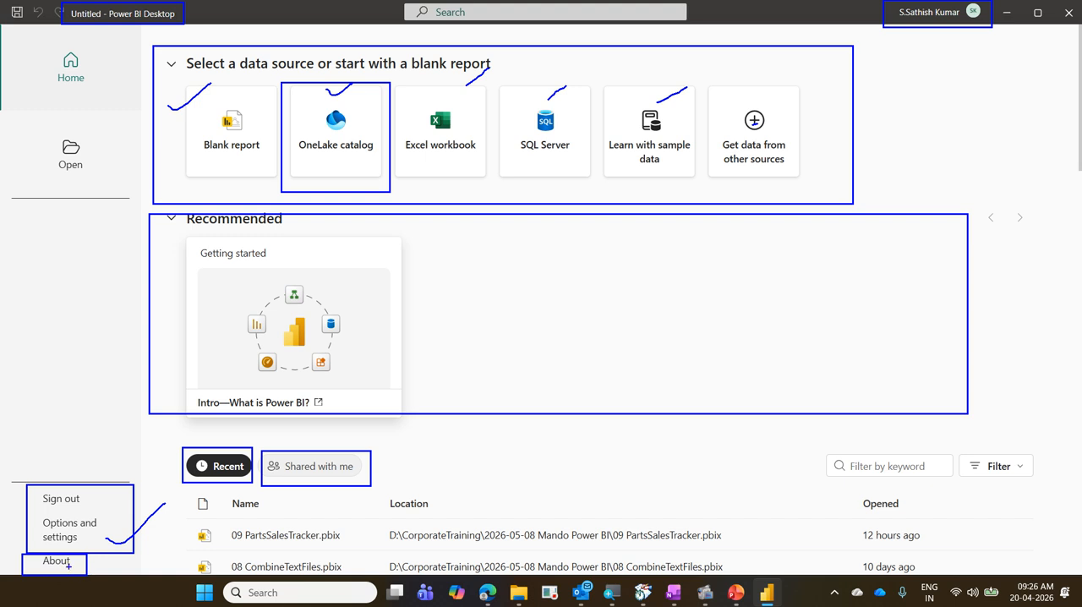
left_click_drag(72, 564, 121, 528)
mouse_move(179, 90)
left_mouse_down()
mouse_move(247, 137)
mouse_move(276, 177)
left_mouse_up()
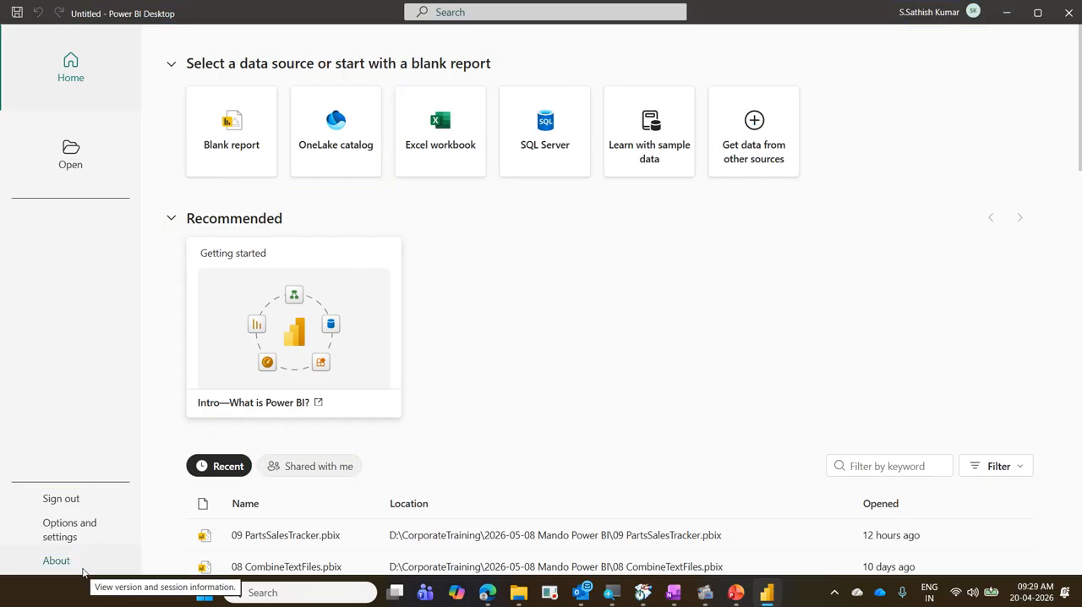
Start a blank report and open the Power BI Desktop version information.
left_click(223, 149)
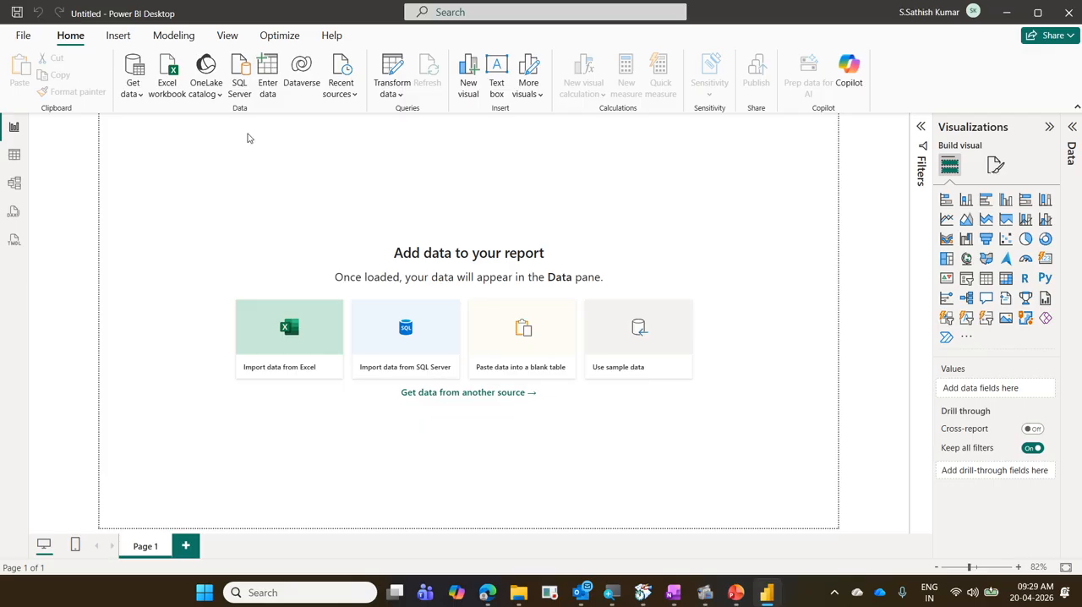
left_click(334, 38)
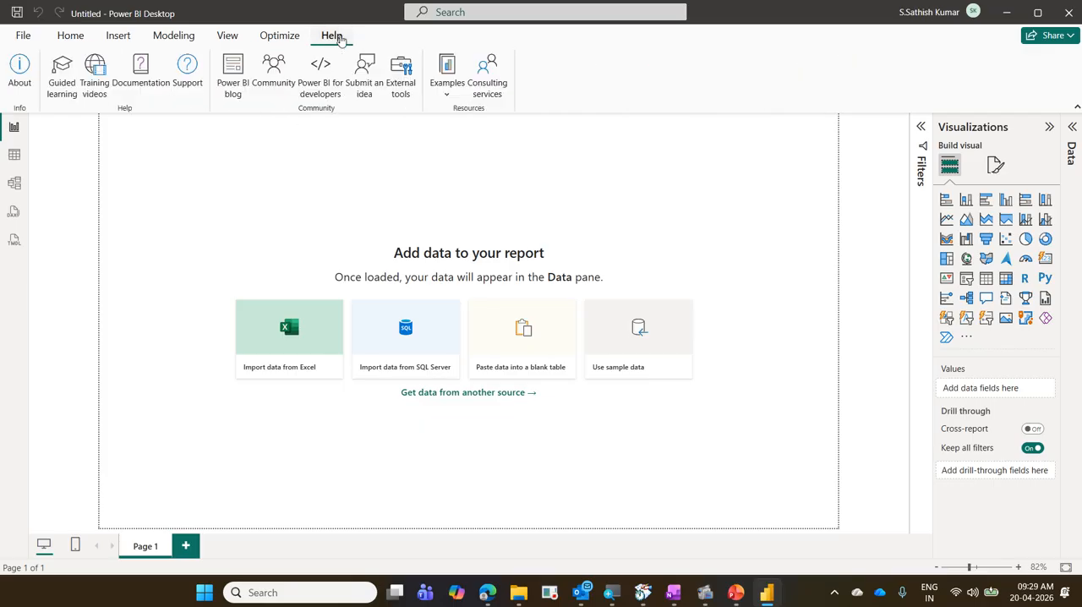
left_click(29, 86)
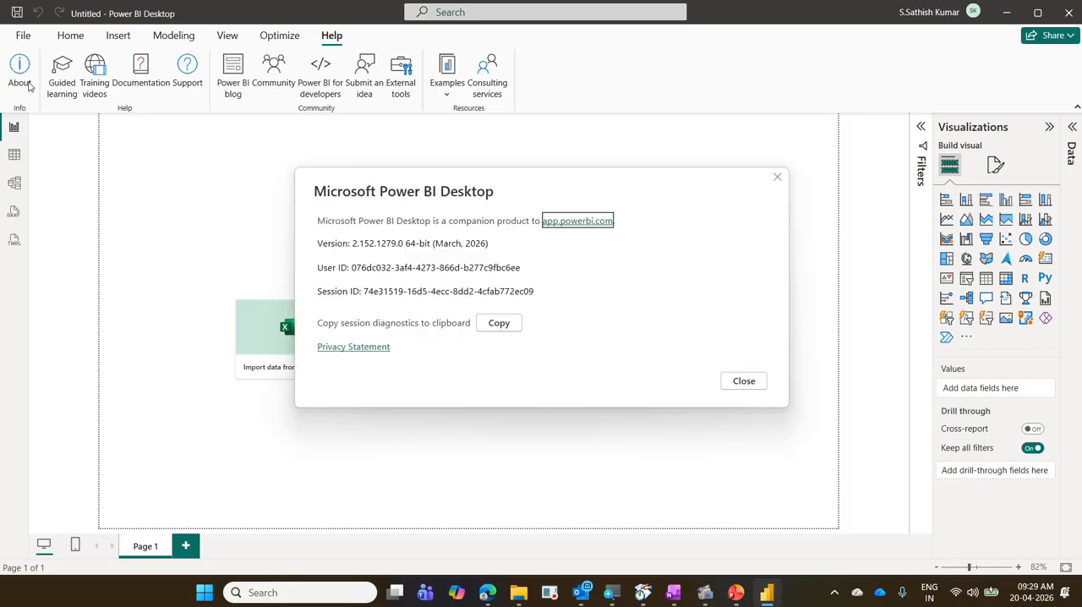
Annotate the Help heading, the About command, the product name and the version's release month, and close the version information.
key("ctrl+2")
left_click_drag(313, 29, 359, 52)
left_click_drag(1, 51, 37, 88)
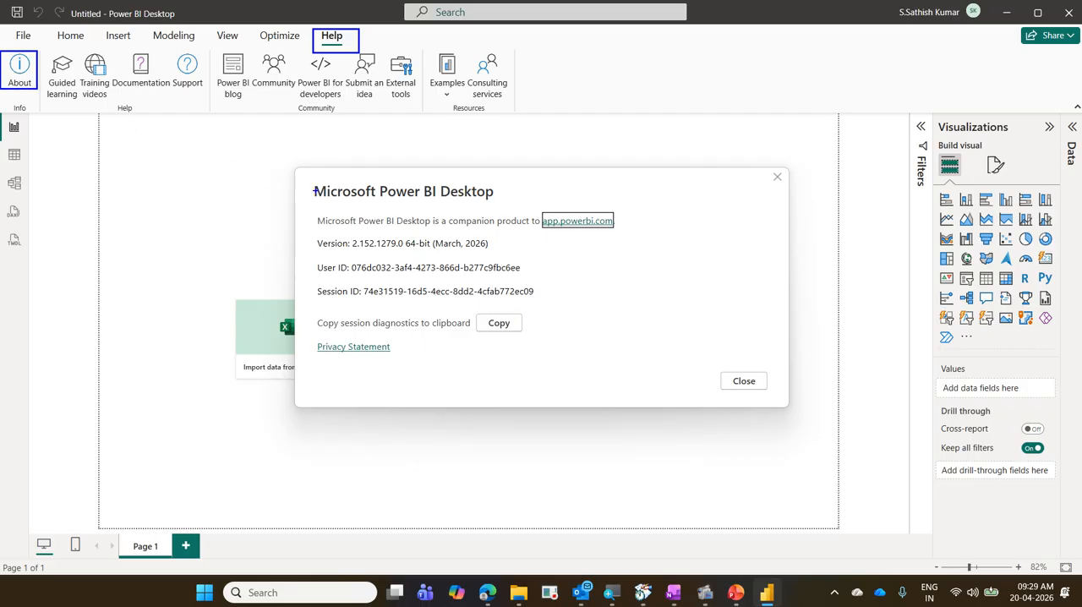
mouse_move(311, 180)
left_mouse_down()
mouse_move(380, 206)
mouse_move(542, 212)
mouse_move(519, 211)
left_mouse_up()
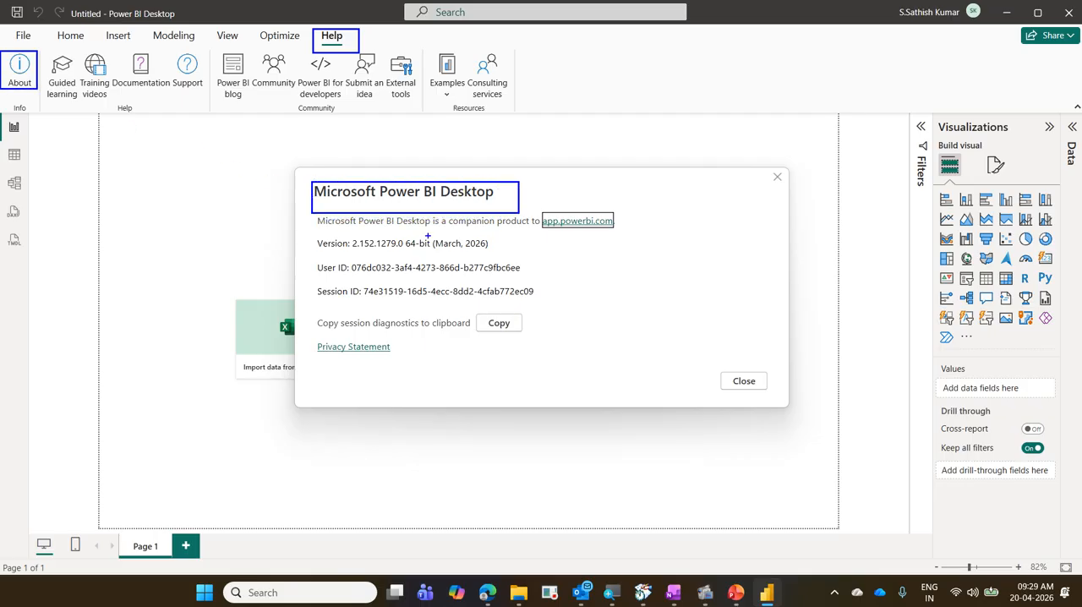
mouse_move(427, 237)
left_mouse_down()
mouse_move(427, 253)
mouse_move(497, 250)
mouse_move(499, 259)
left_mouse_up()
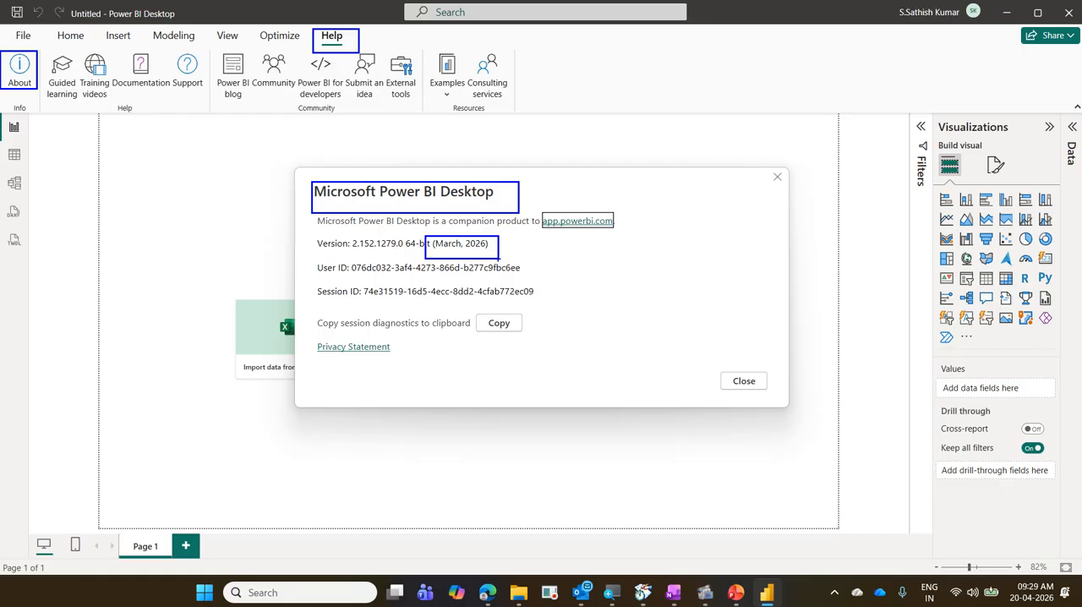
left_click_drag(39, 76, 314, 45)
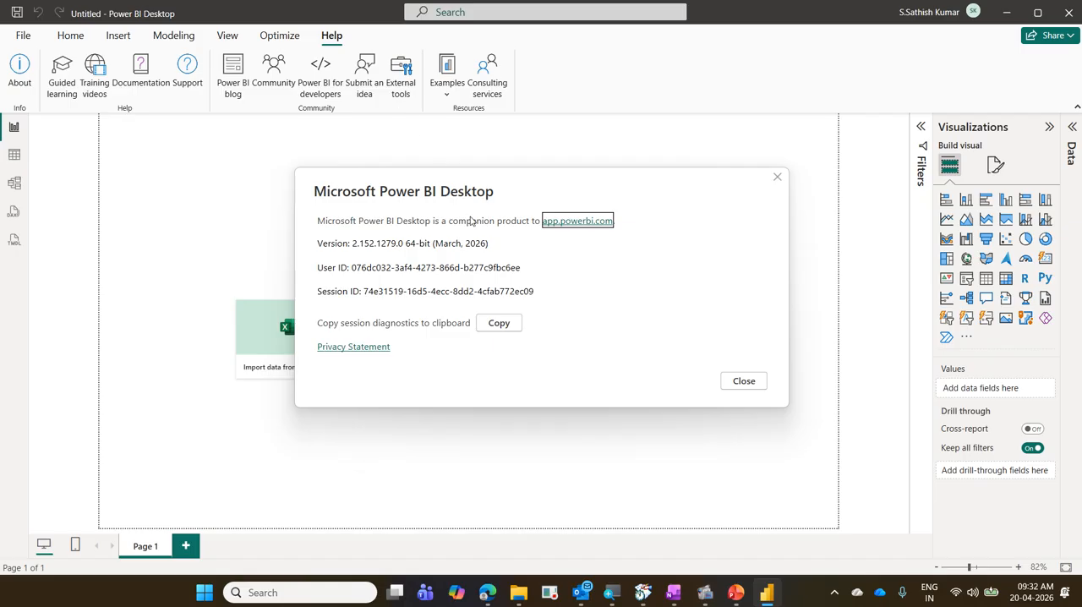
left_click(747, 385)
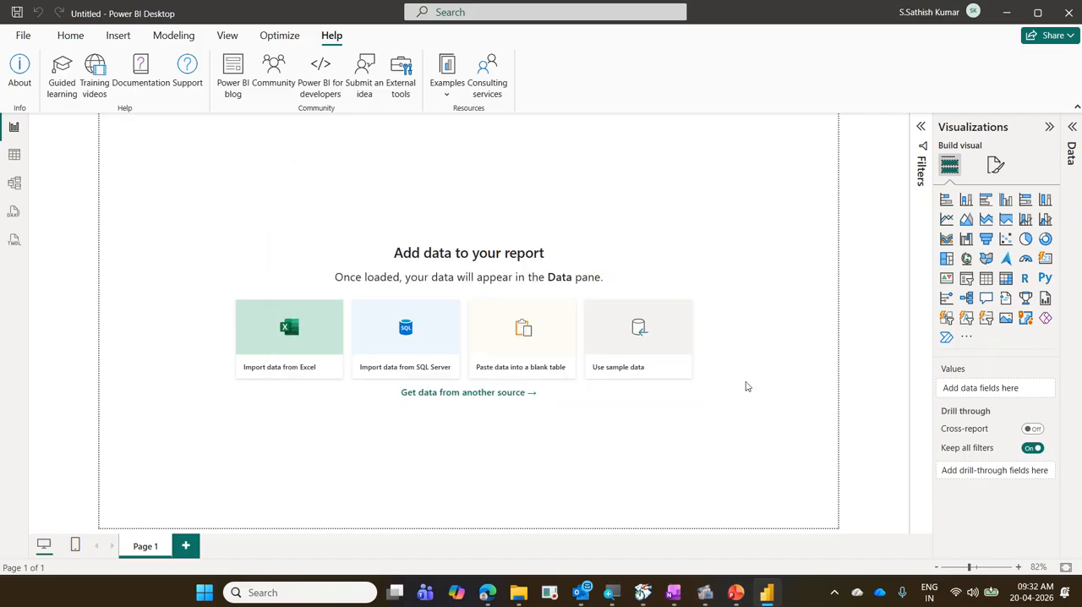
Show the Home commands and annotate the title bar with a blue box and an arrow labelled "Title Bar".
left_click(61, 39)
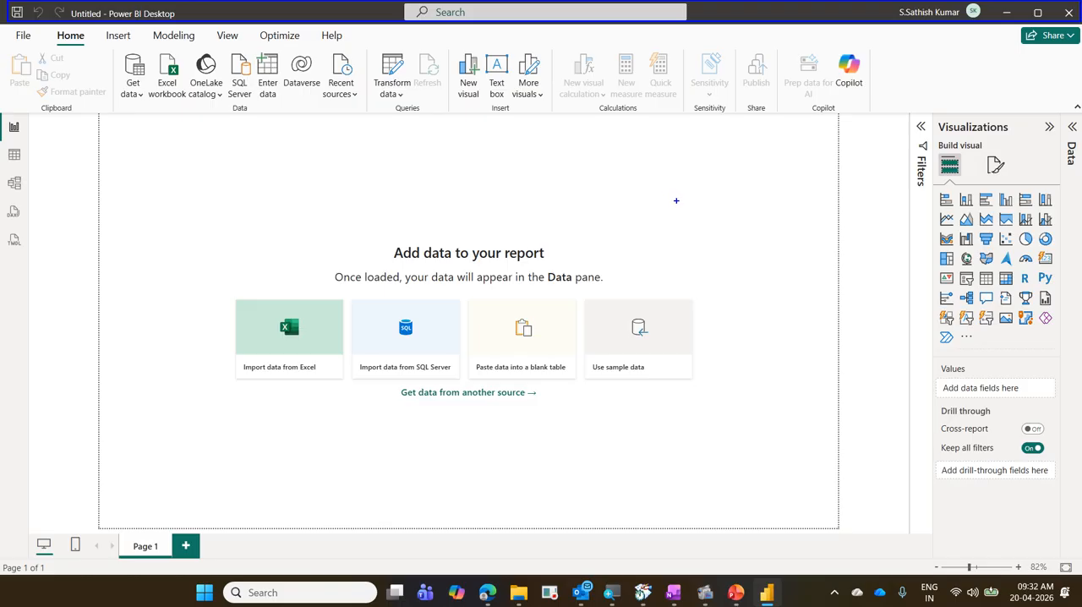
left_click_drag(677, 201, 541, 24)
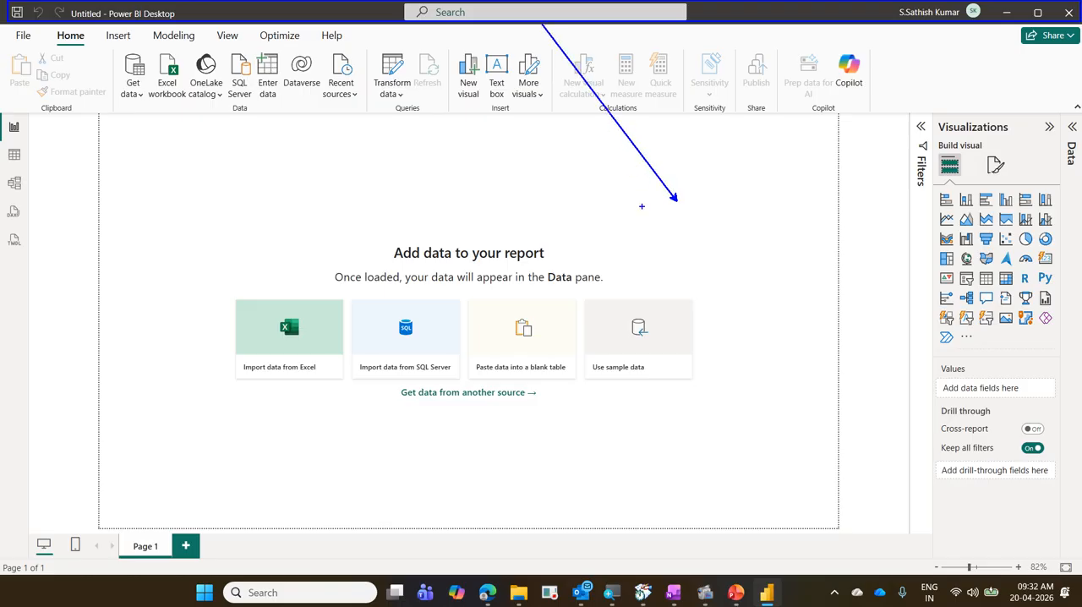
type("tT")
type("itle B")
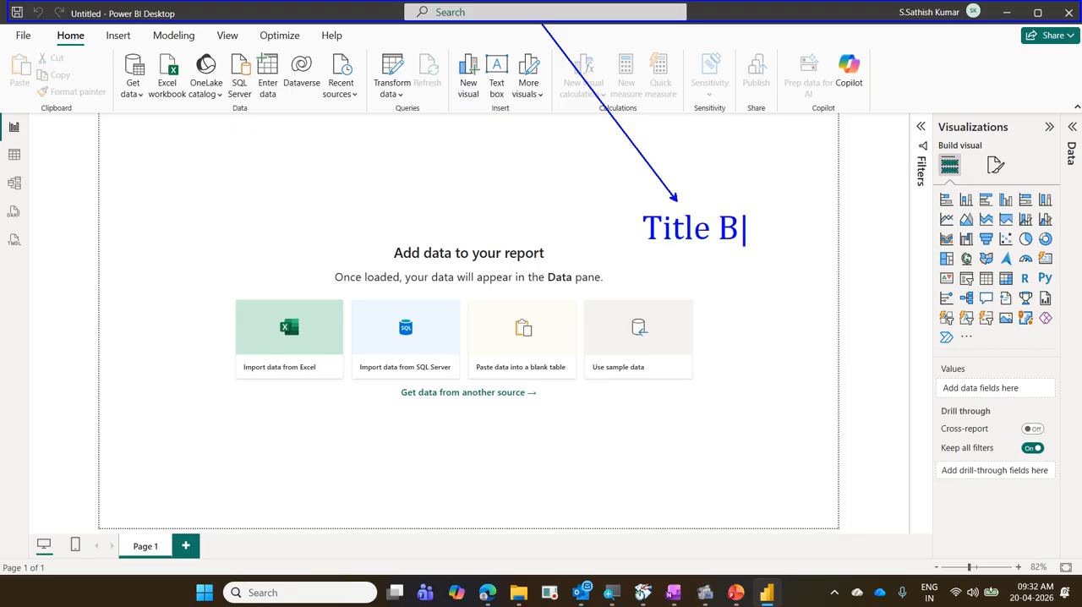
type("ar")
key("Escape")
Annotate the ribbon with an orange box and an arrow labelled "Ribbon".
mouse_move(4, 30)
left_mouse_down()
mouse_move(201, 109)
mouse_move(490, 117)
left_mouse_up()
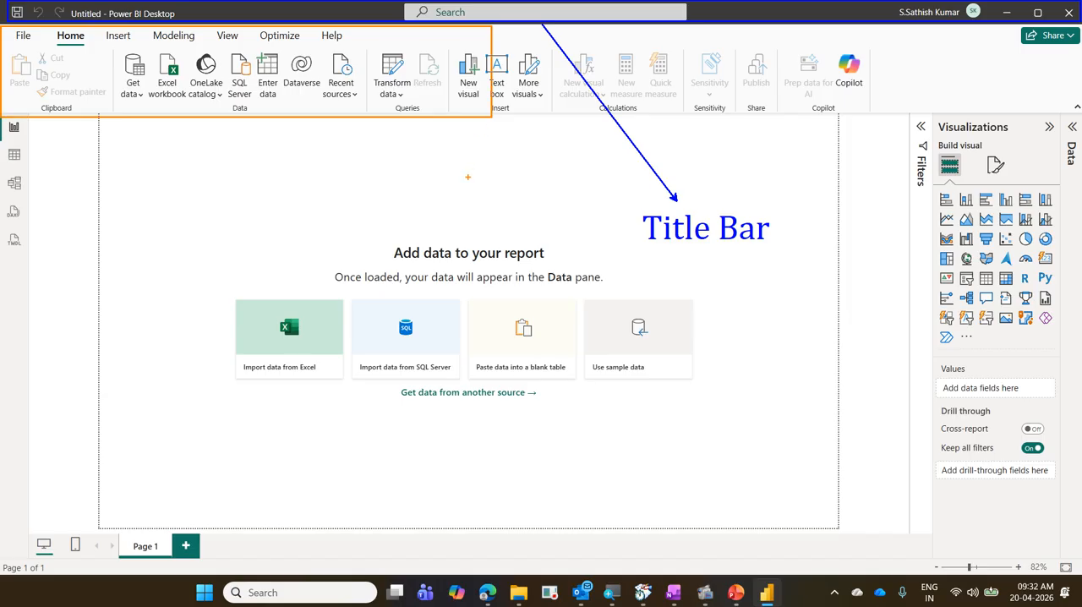
left_click_drag(643, 422, 386, 123)
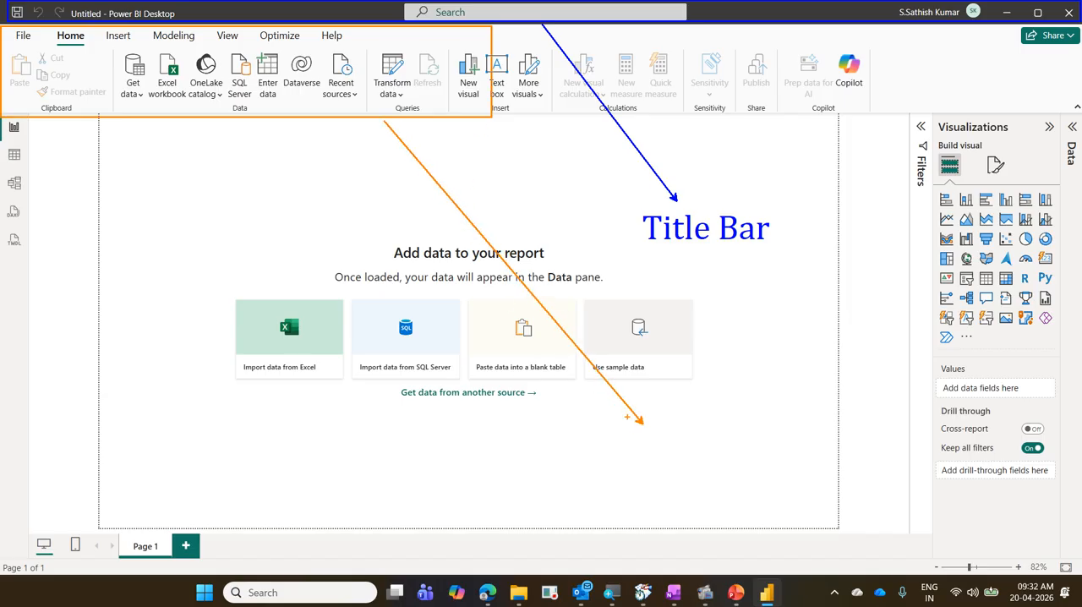
left_click(628, 428)
type("Ribbon")
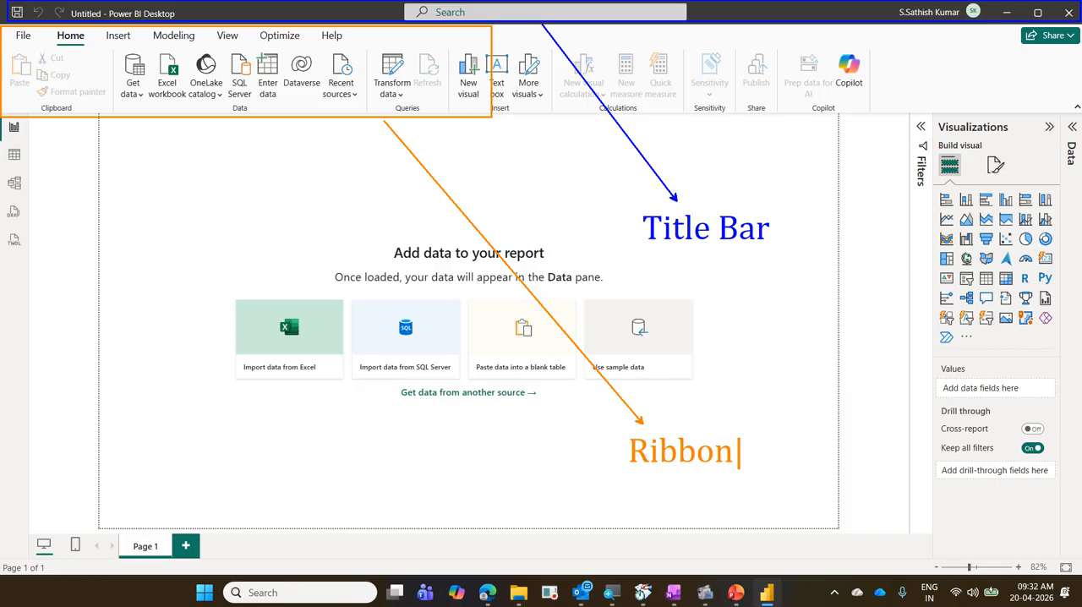
key("Escape")
Circle File in green and add an arrow from it labelled "Office Button-Backstage".
left_click_drag(4, 28, 40, 49)
left_click_drag(130, 471, 17, 47)
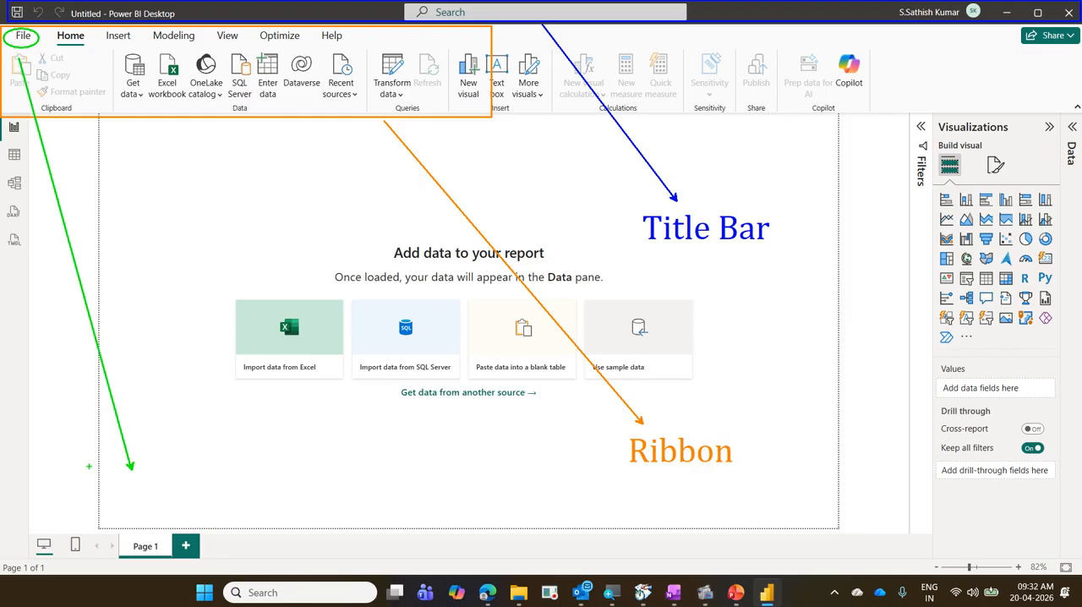
type("tOffice")
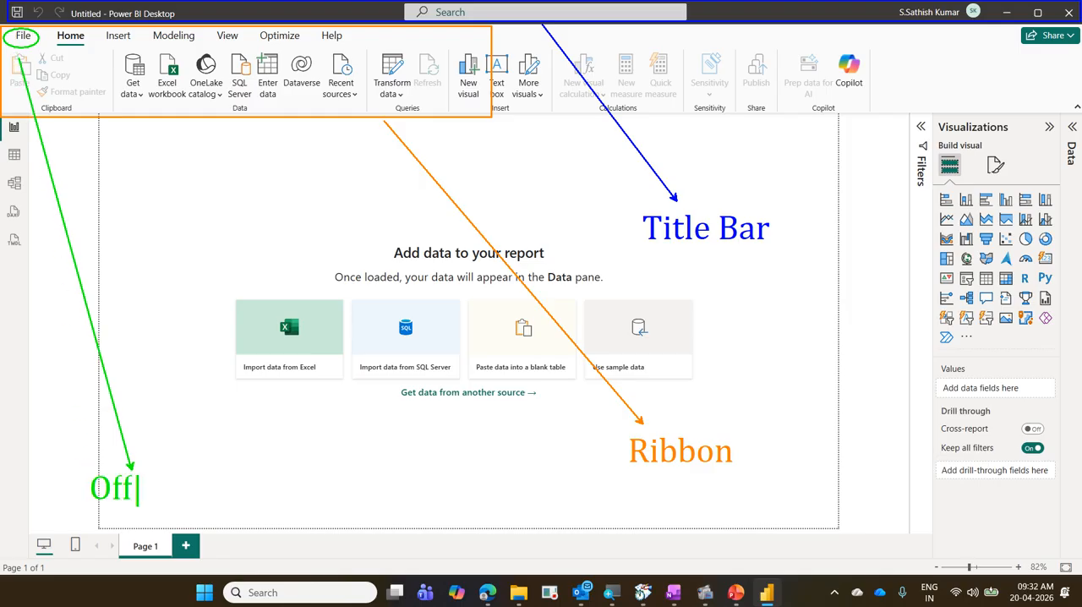
type(" But")
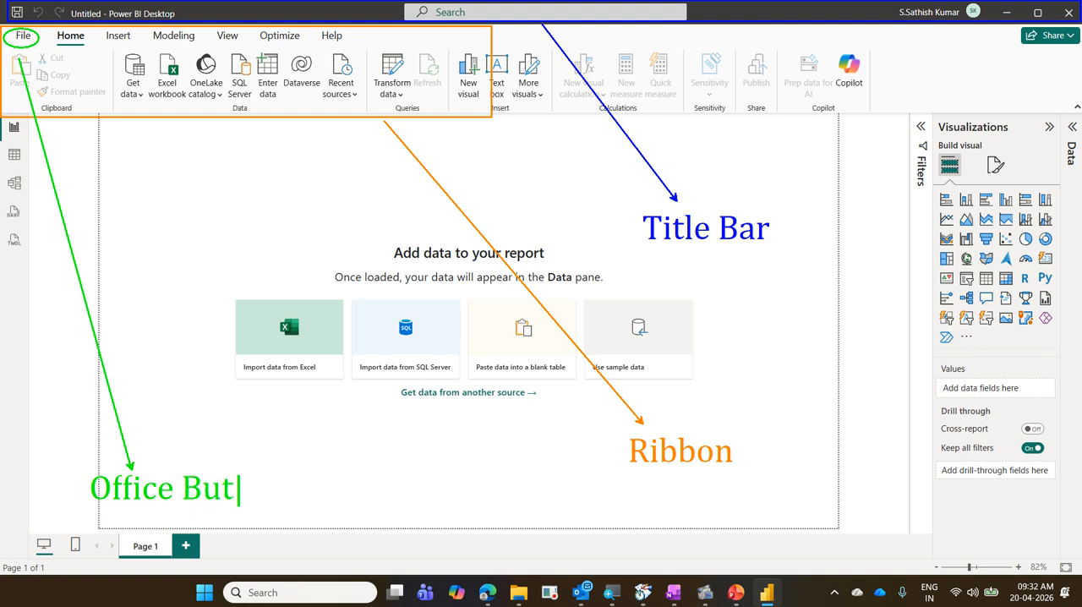
type("ton-Ba")
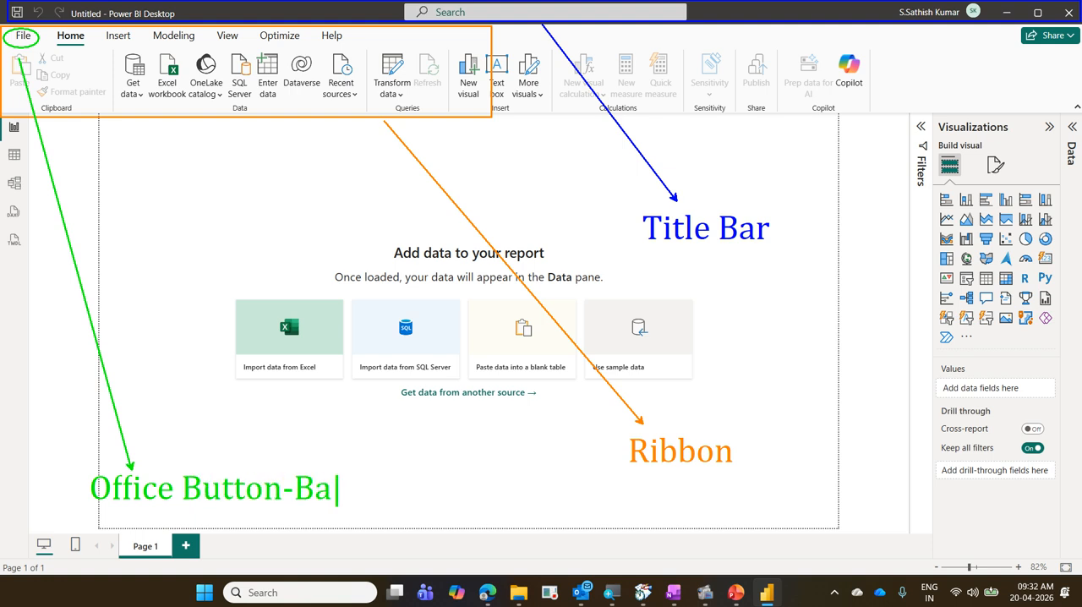
type("ckat")
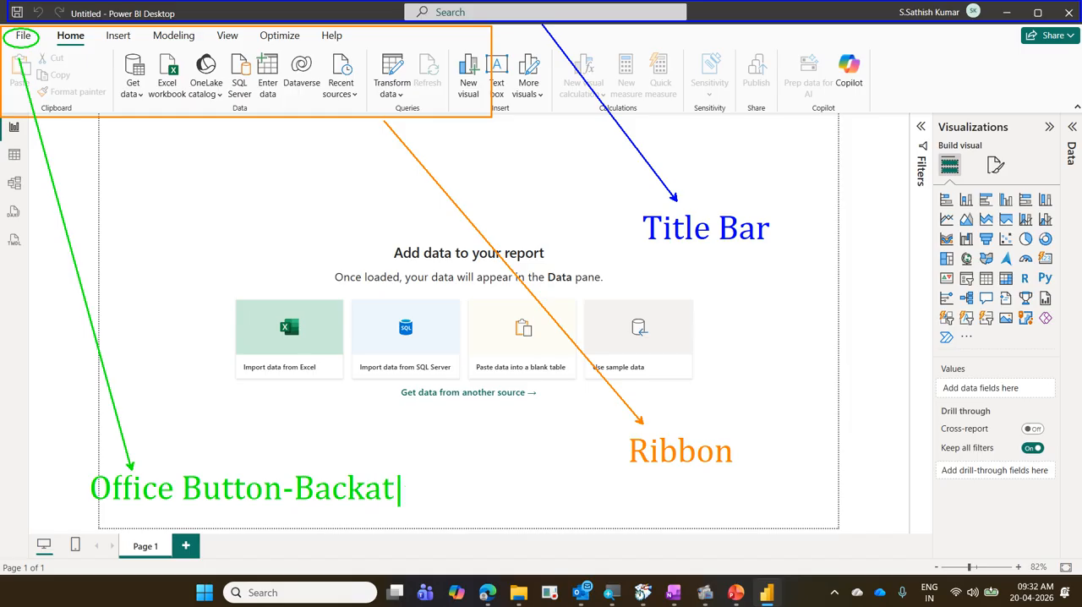
key("BackSpace")
key("BackSpace")
type("stage")
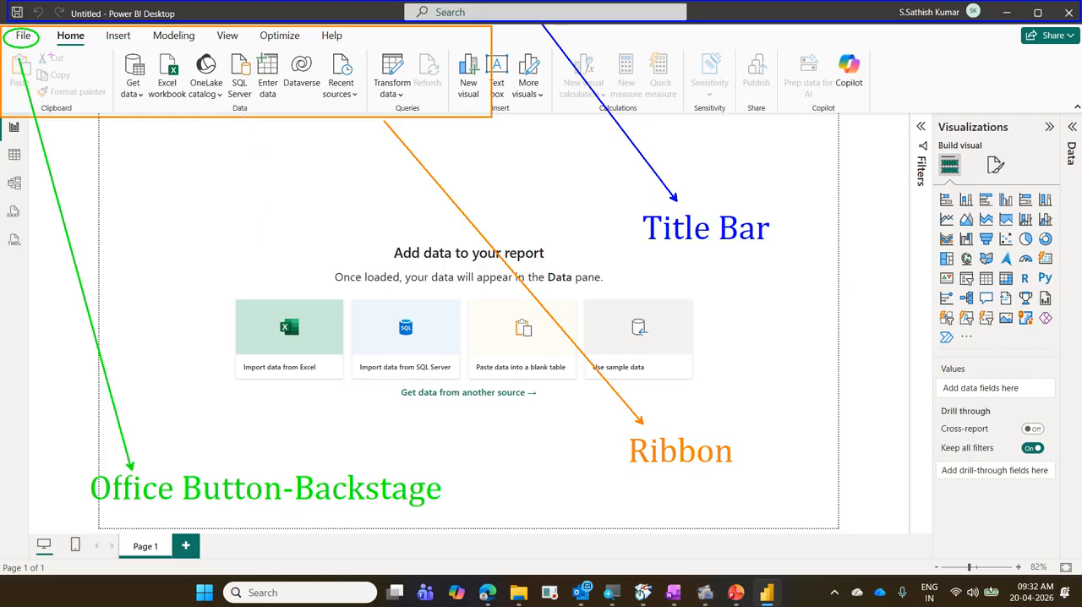
Circle Home and Insert in pink and add an arrow from Home labelled "Tab".
mouse_move(60, 29)
left_mouse_down()
mouse_move(48, 33)
mouse_move(61, 44)
mouse_move(114, 30)
left_mouse_up()
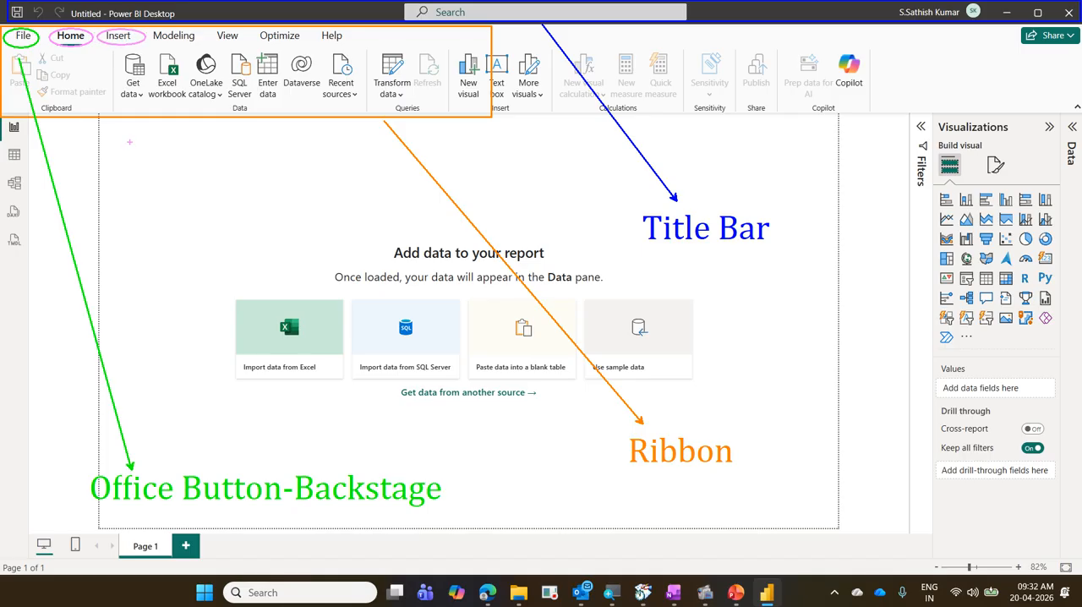
mouse_move(147, 195)
left_mouse_down()
mouse_move(128, 101)
mouse_move(82, 48)
left_mouse_up()
type("t")
type("Tab")
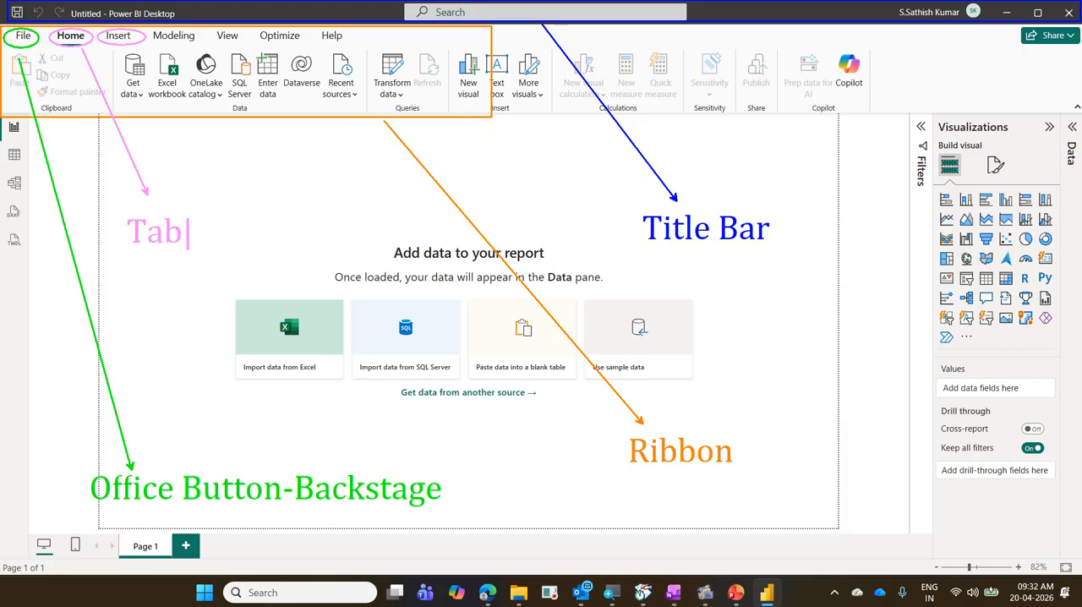
key("Escape")
Draw a pink ellipse in the empty space beside Help and add an arrow from it labelled "Contextual Tab" over two lines.
left_click_drag(351, 27, 411, 44)
mouse_move(318, 155)
left_mouse_down()
mouse_move(381, 69)
mouse_move(380, 46)
left_mouse_up()
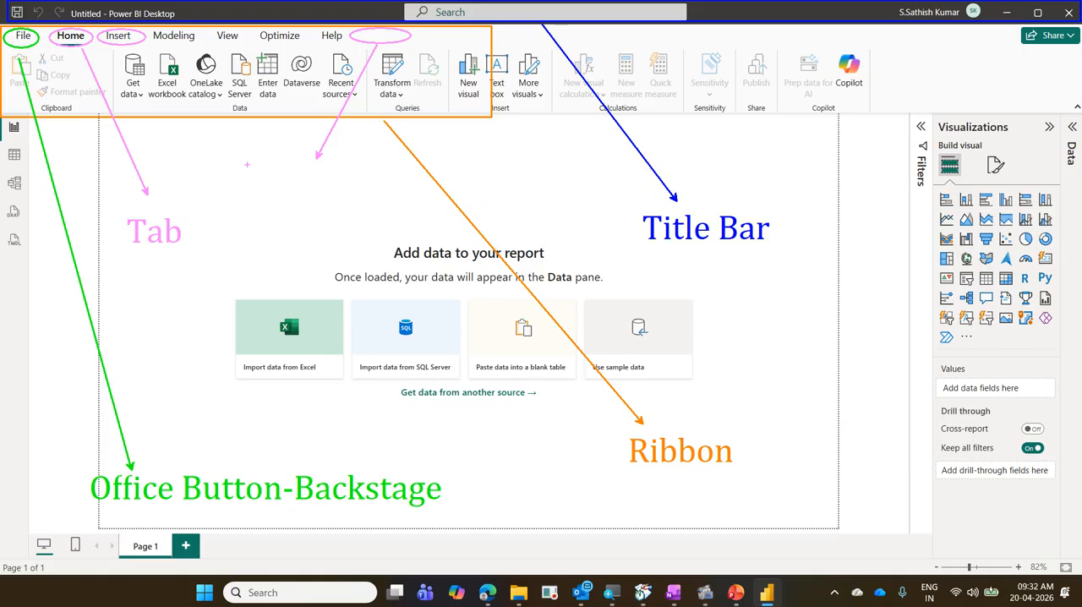
left_click(247, 164)
type("Contextual")
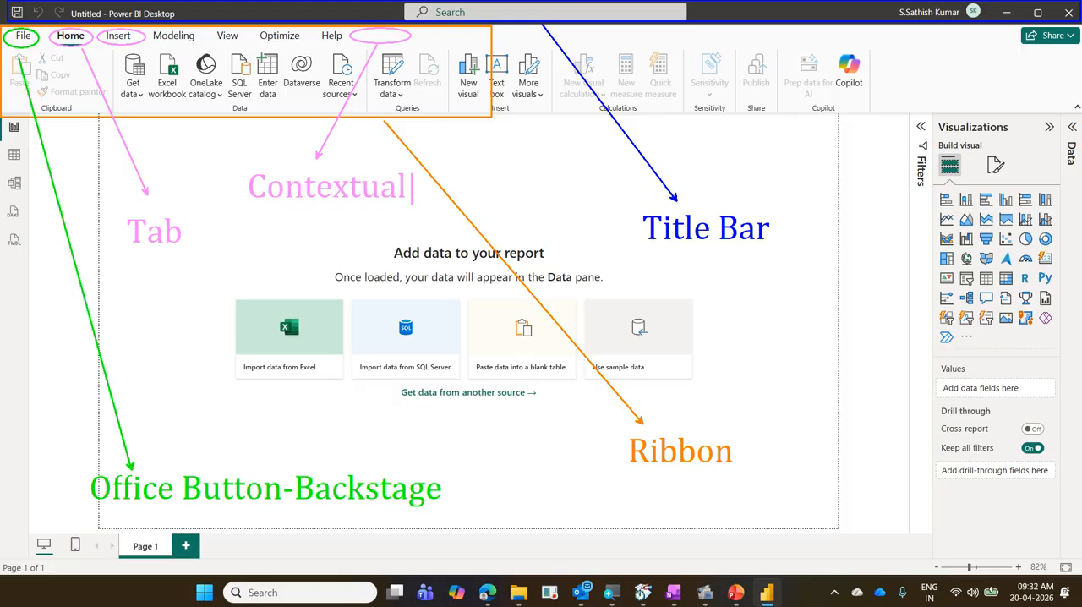
key("Return")
type("Tab")
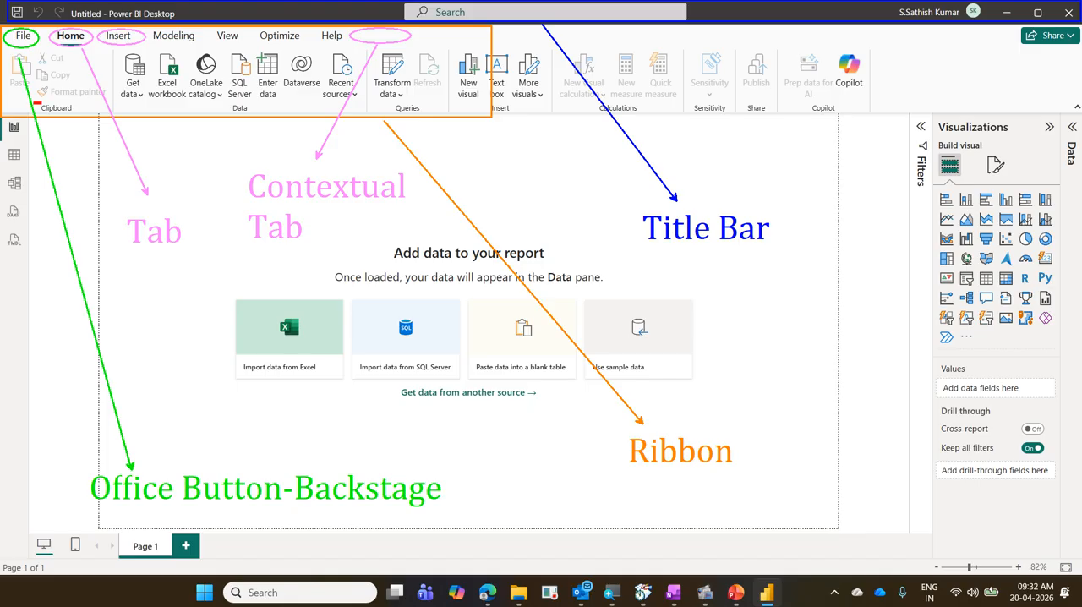
Box the Clipboard, Data and Queries captions in red and add an arrow from Queries labelled "Group".
left_click_drag(32, 101, 86, 115)
left_click_drag(223, 101, 269, 119)
left_click_drag(382, 98, 428, 116)
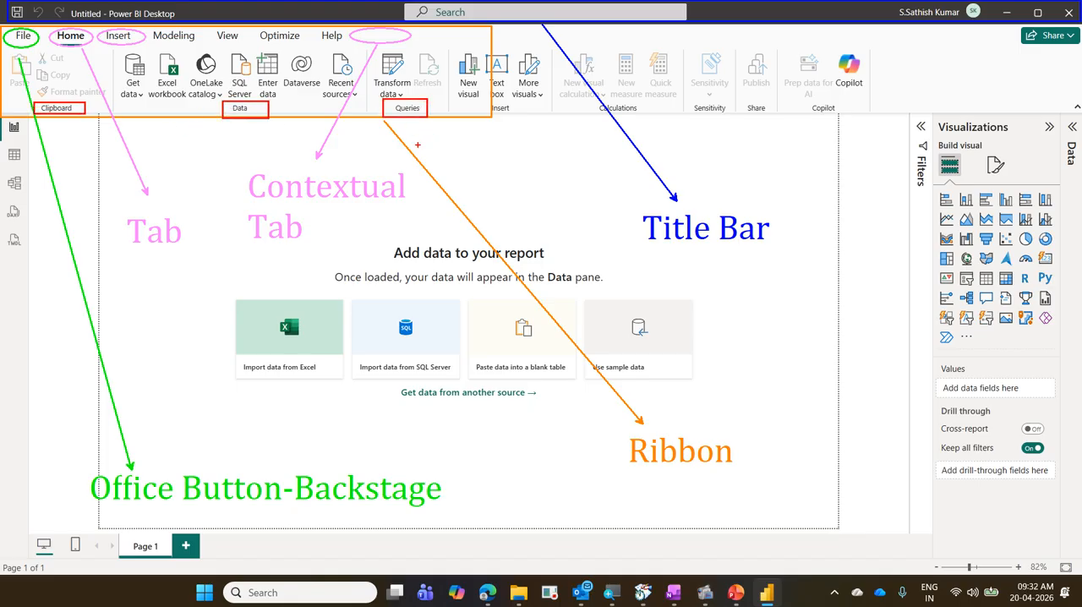
left_click_drag(506, 444, 402, 118)
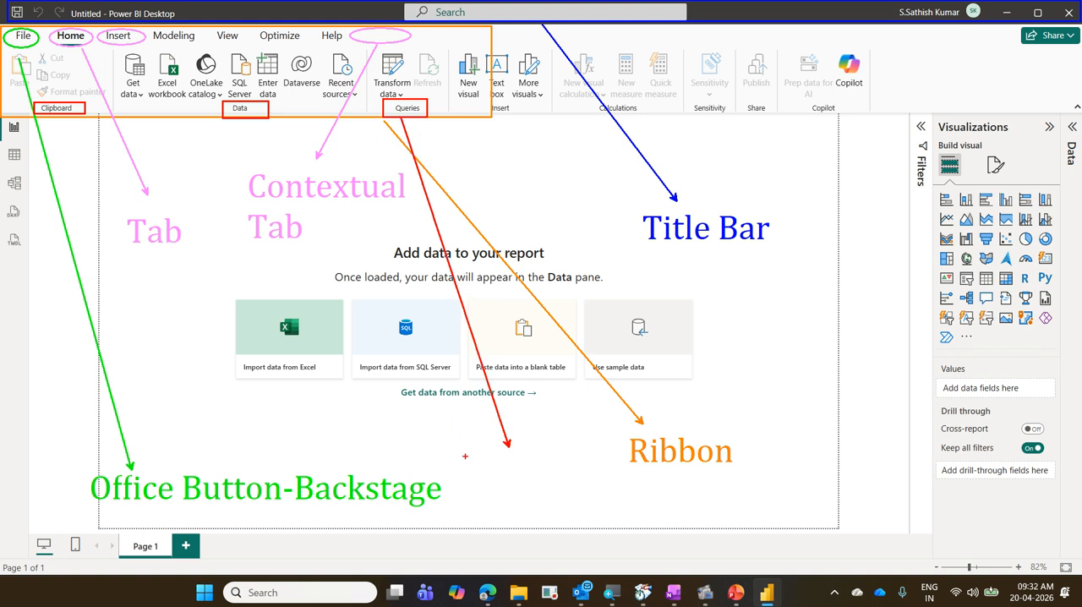
type("t")
type("Group")
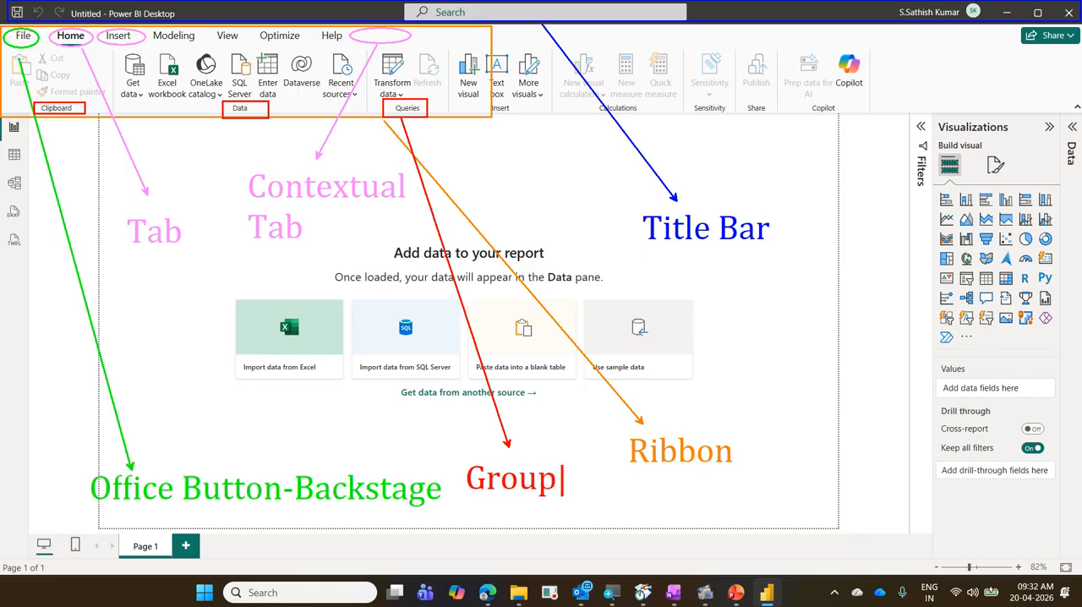
key("Escape")
Box Get data and Excel workbook in blue and add an arrow from Excel workbook labelled "Commands".
left_click_drag(113, 51, 152, 102)
left_click_drag(150, 45, 186, 108)
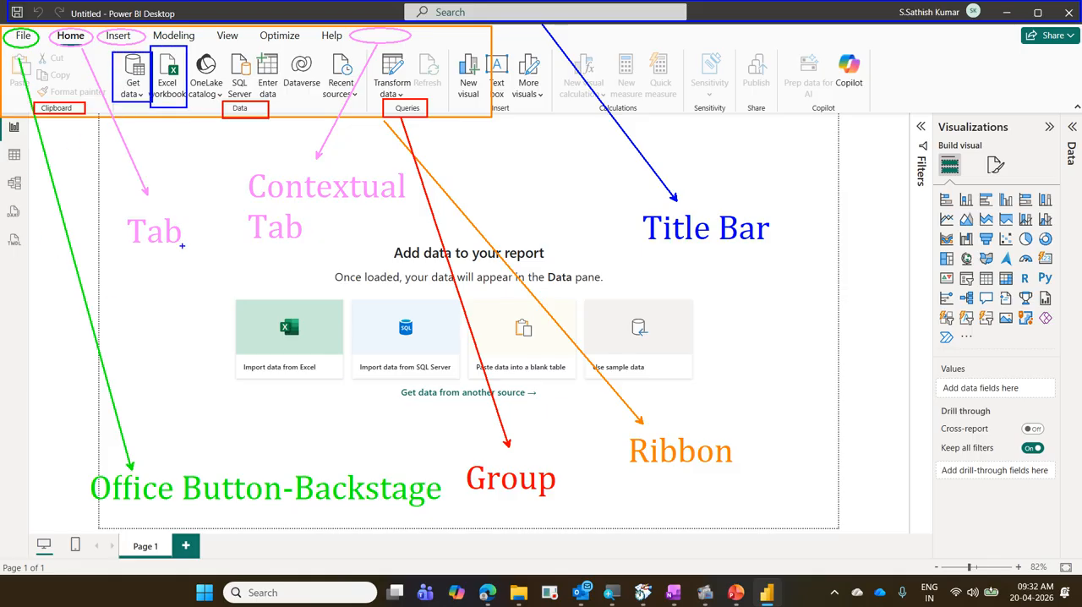
mouse_move(201, 226)
left_mouse_down()
mouse_move(228, 393)
mouse_move(169, 110)
left_mouse_up()
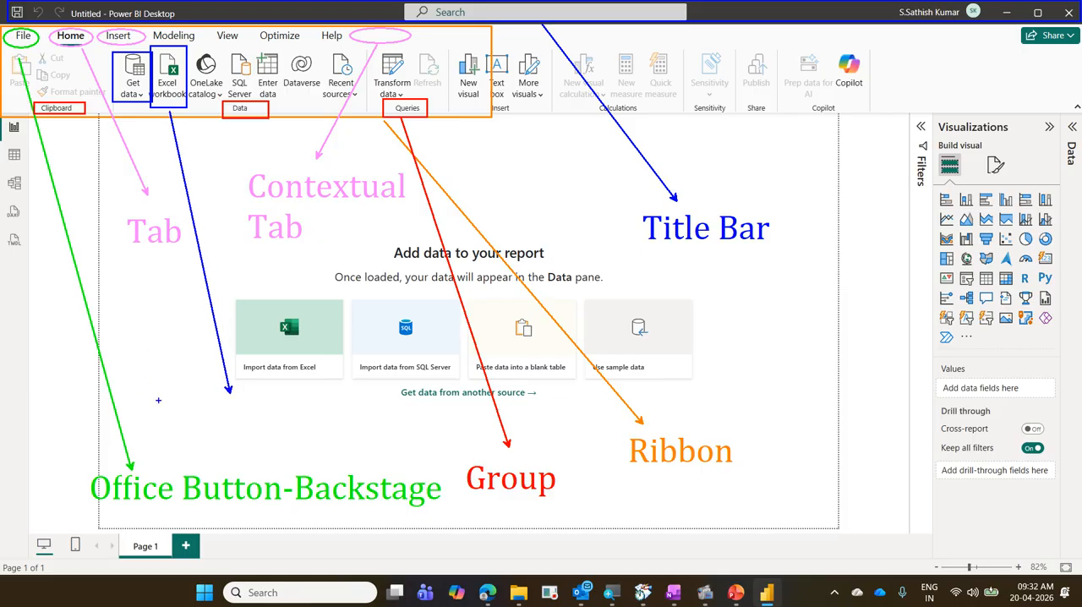
left_click(157, 400)
type("Commands")
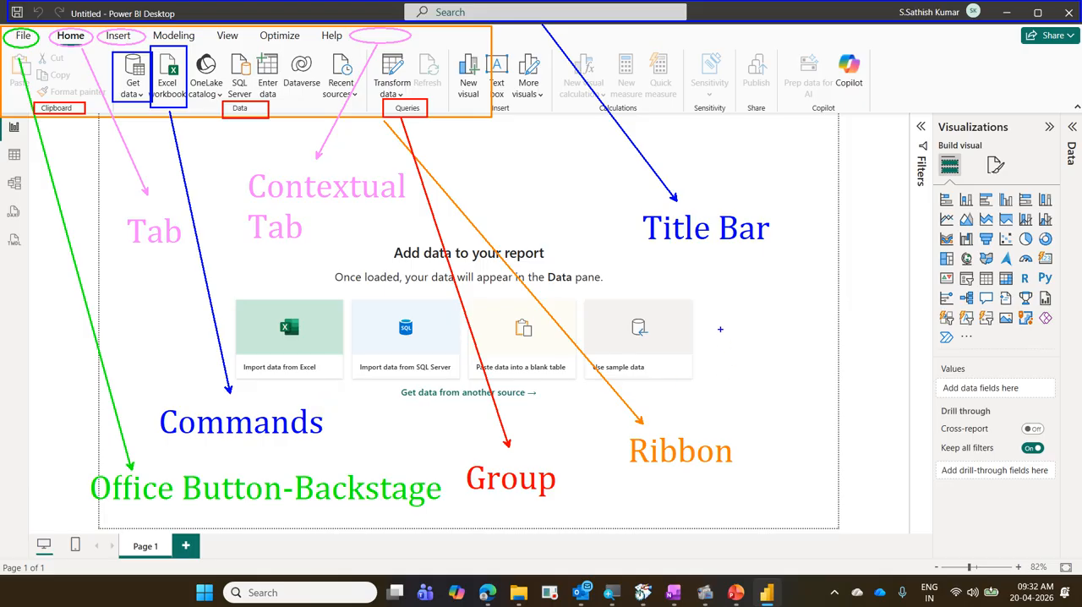
Write "Zoomit" in blue beside the sample data card, then leave drawing mode to clear all annotations.
left_click(722, 314)
type("Zoomit")
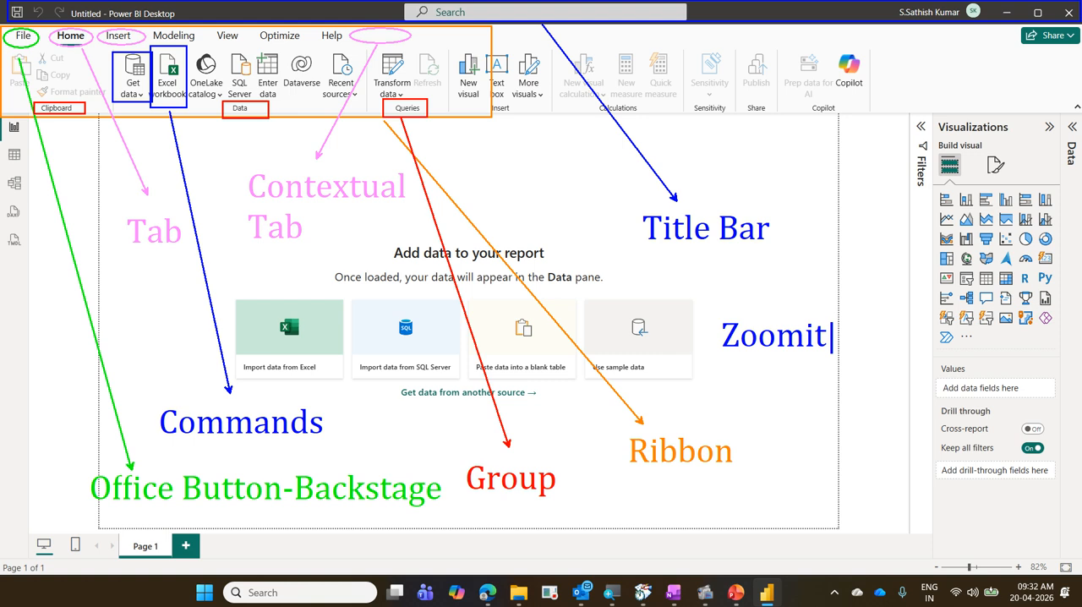
key("Escape")
key("Escape")
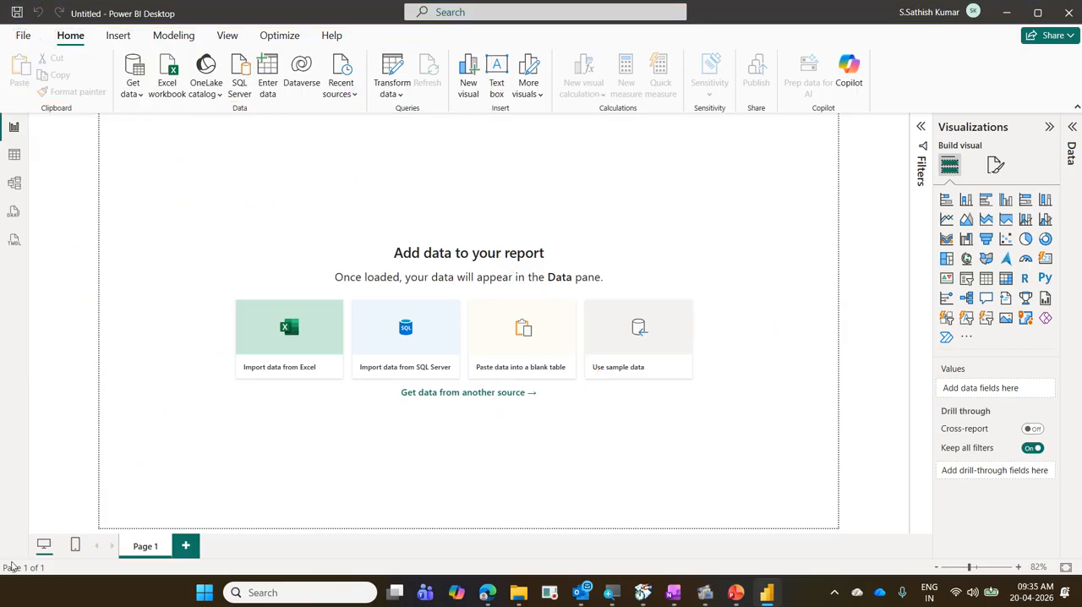
Switch to the ZoomIt page in Microsoft Edge and box its web address and the "ZoomIt v10.0" heading in blue.
left_click(488, 593)
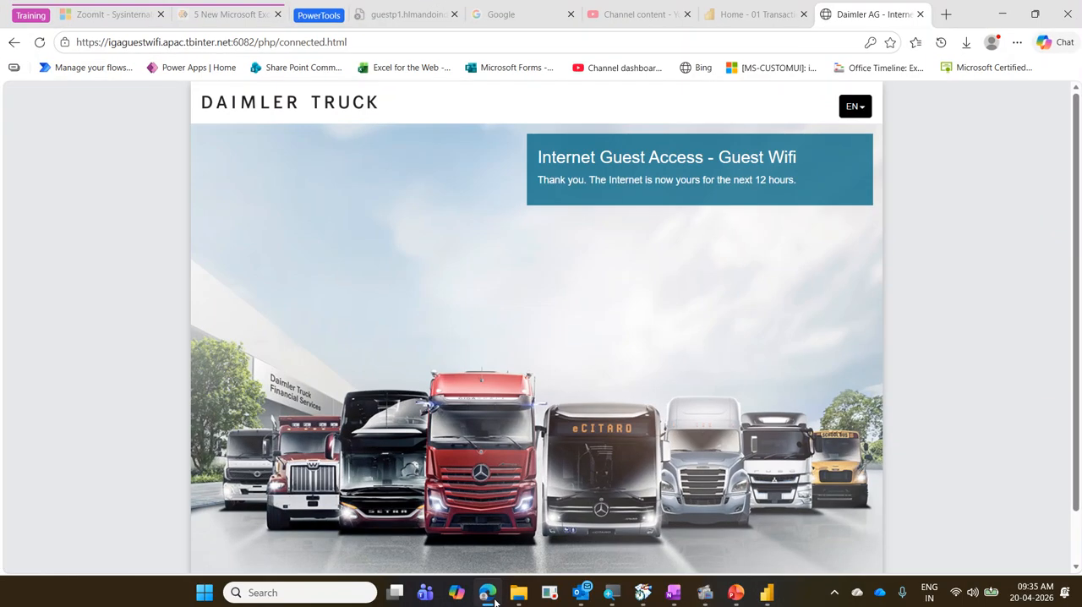
left_click(98, 22)
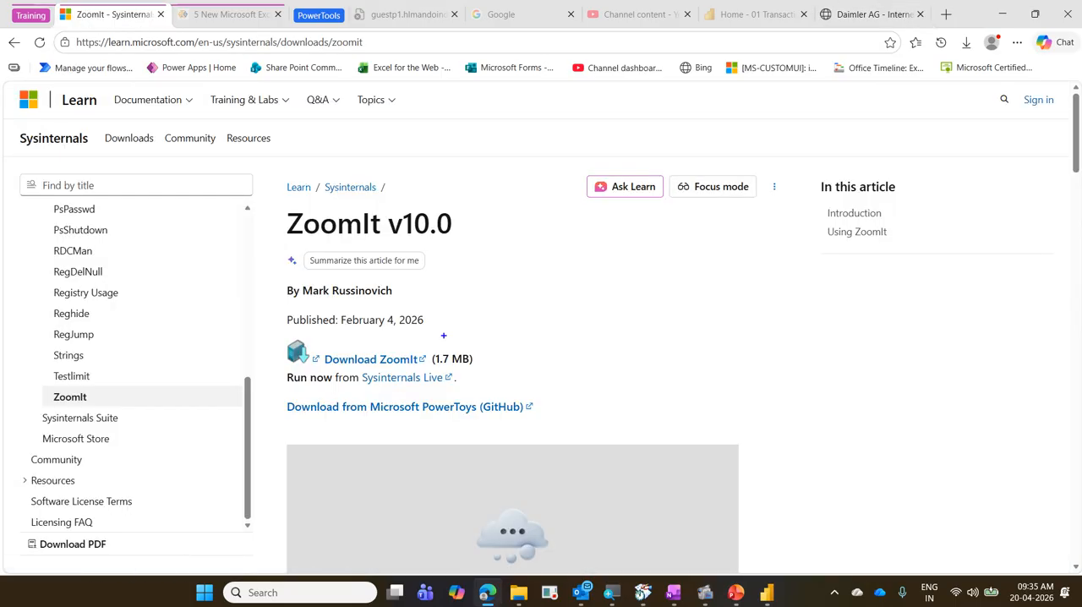
mouse_move(100, 33)
left_mouse_down()
mouse_move(181, 50)
mouse_move(383, 51)
left_mouse_up()
mouse_move(286, 201)
left_mouse_down()
mouse_move(444, 251)
mouse_move(479, 250)
left_mouse_up()
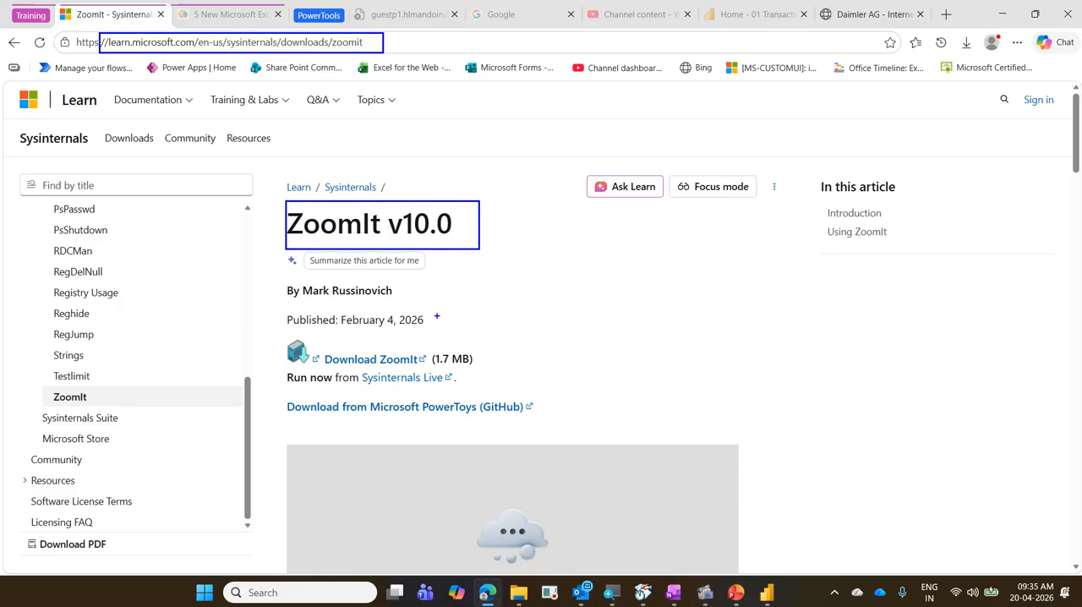
mouse_move(271, 309)
left_mouse_down()
mouse_move(484, 339)
mouse_move(505, 284)
left_mouse_up()
key("Escape")
Look through the ZoomIt page and its table of shortcuts for zooming, typing, pen colours and shapes.
scroll(476, 362, "down", 9)
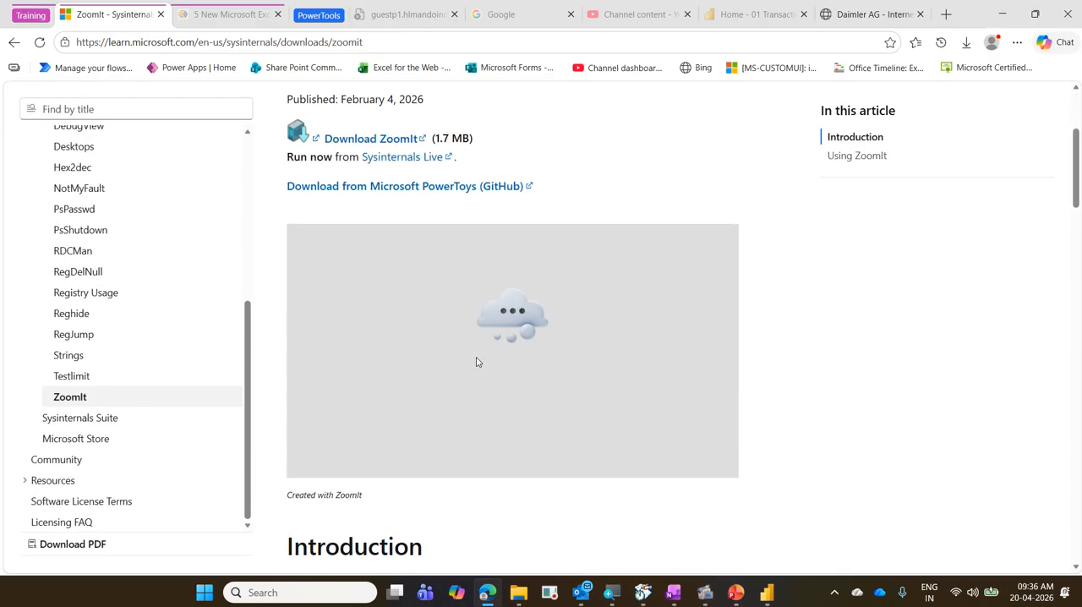
scroll(476, 362, "down", 3)
scroll(476, 362, "up", 10)
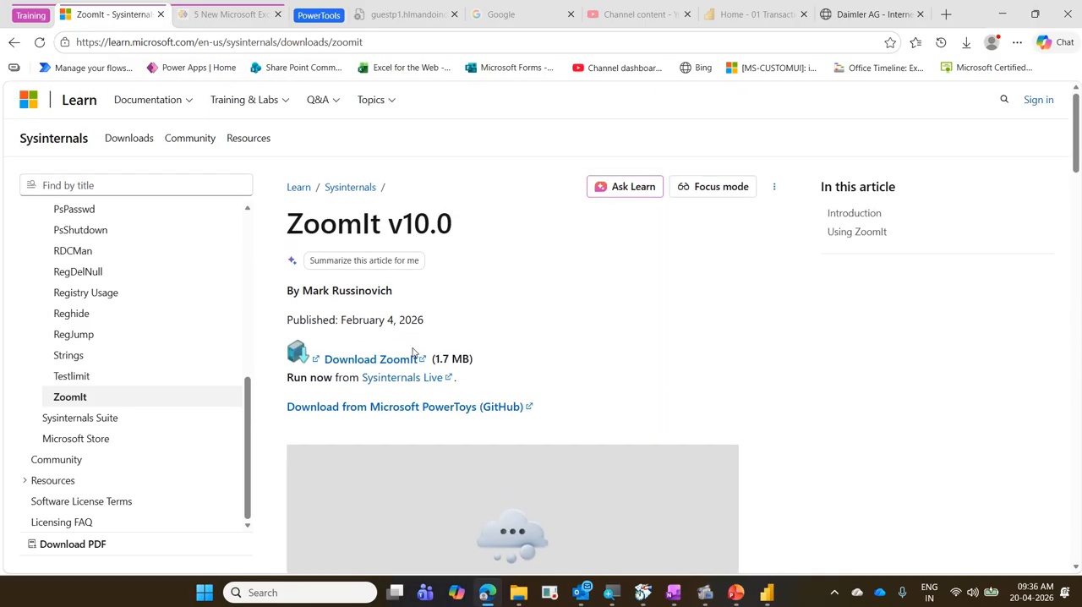
scroll(835, 312, "down", 3)
scroll(837, 314, "down", 15)
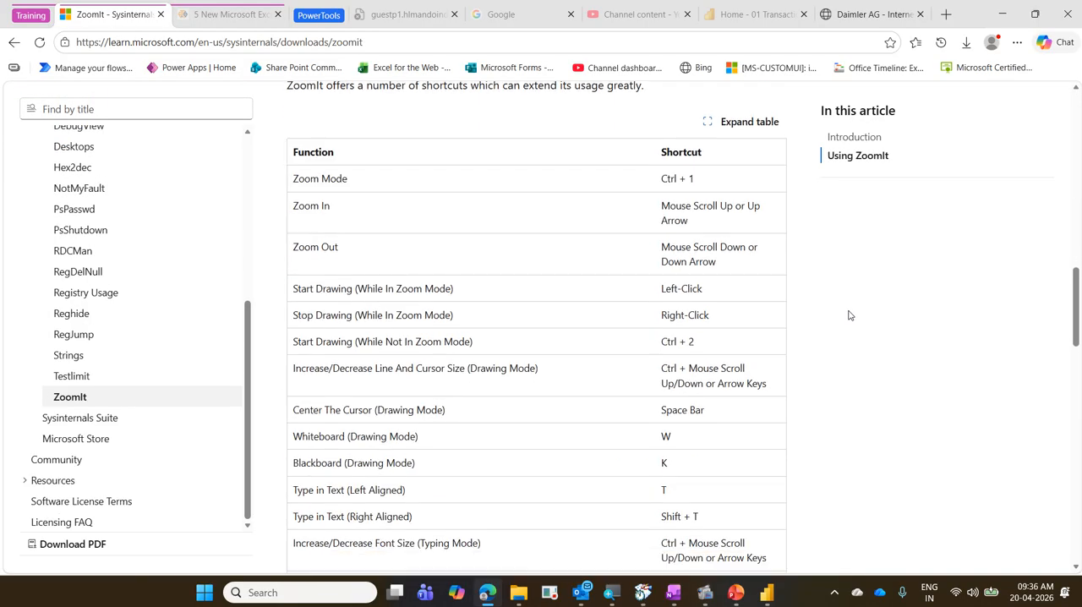
scroll(850, 315, "up", 3)
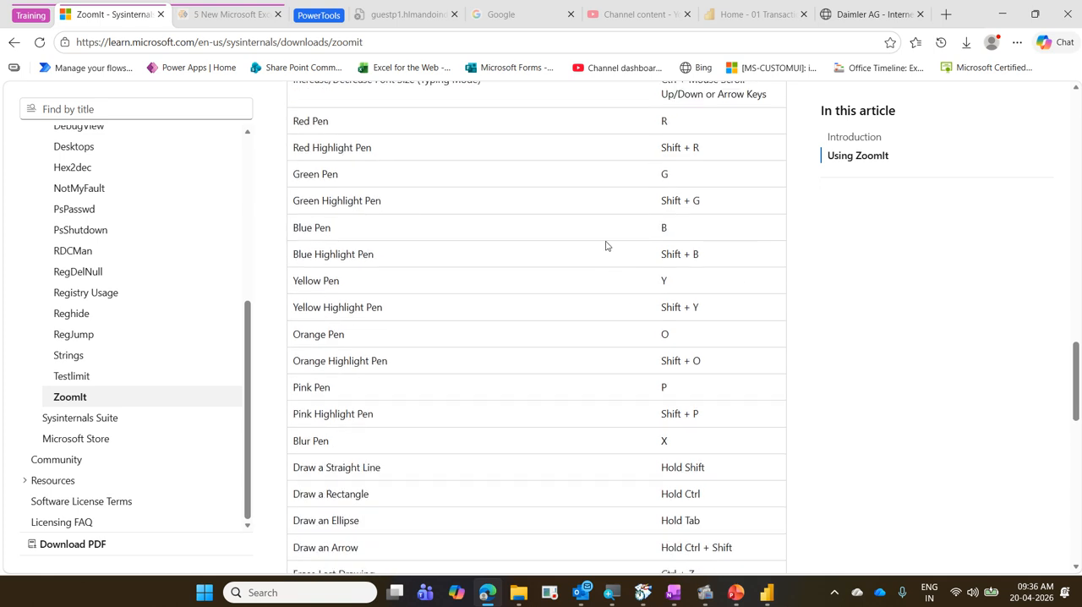
scroll(427, 218, "up", 3)
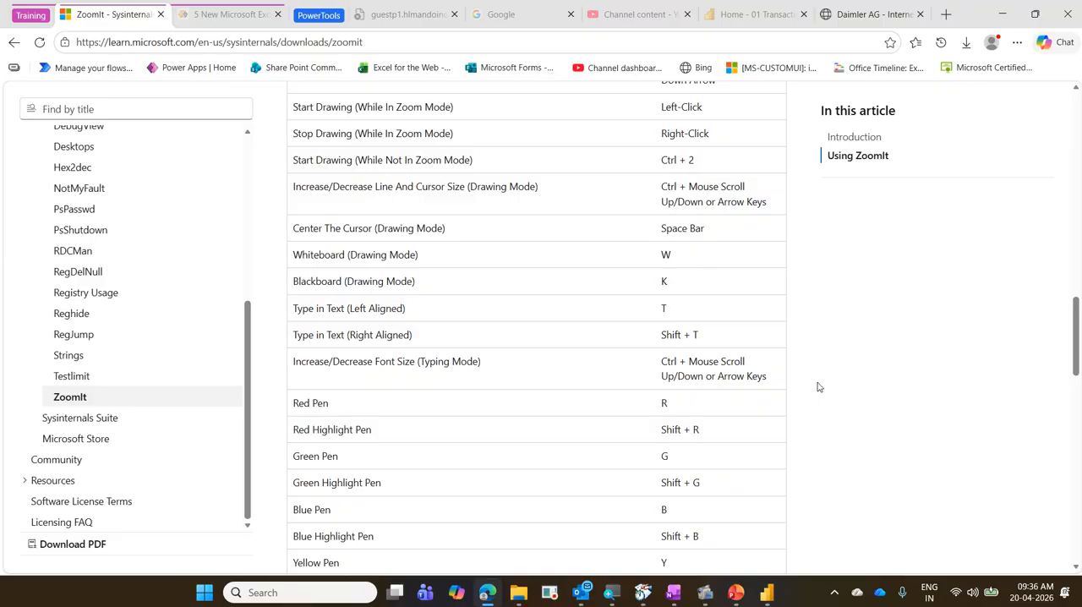
scroll(818, 386, "down", 3)
scroll(817, 386, "down", 3)
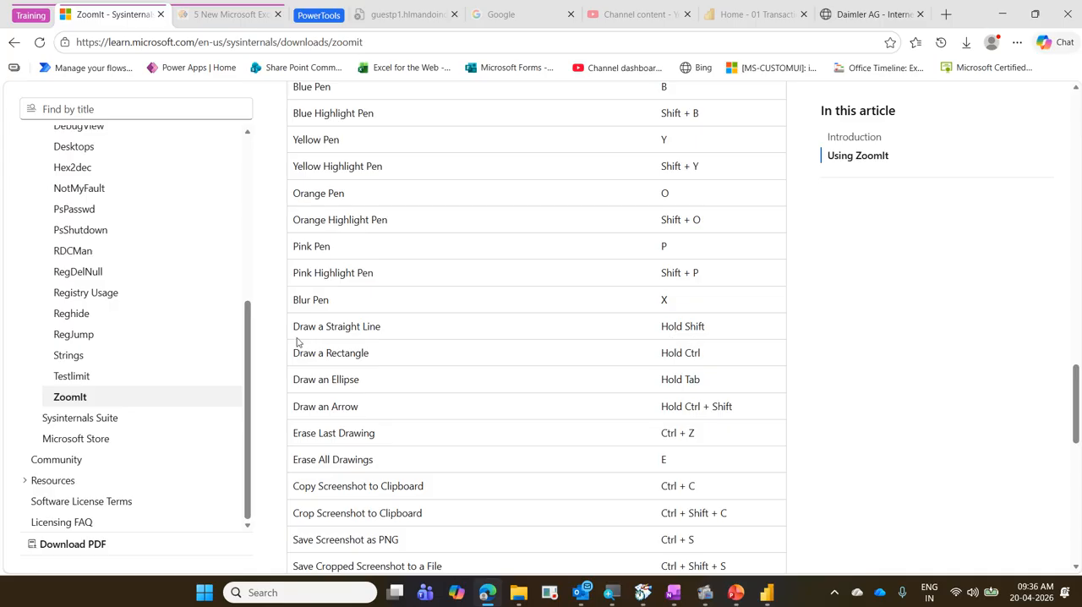
Demonstrate drawing beside the shortcut table in blue with the text "xb", a straight line, a rectangle and an ellipse.
key("ctrl+2")
type("txb")
key("Escape")
left_click_drag(913, 287, 755, 359)
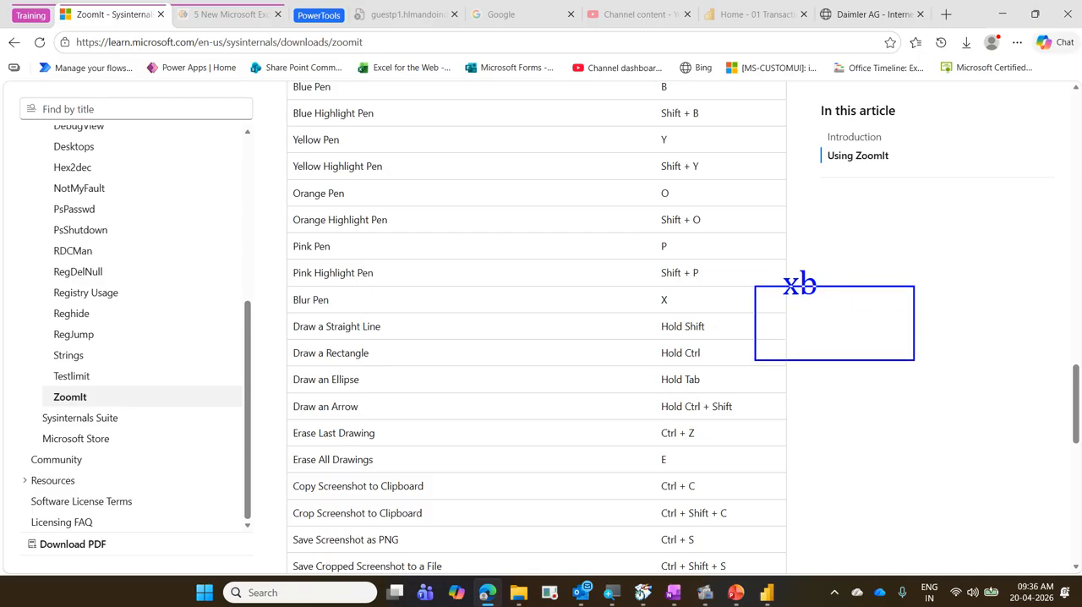
key("ctrl+z")
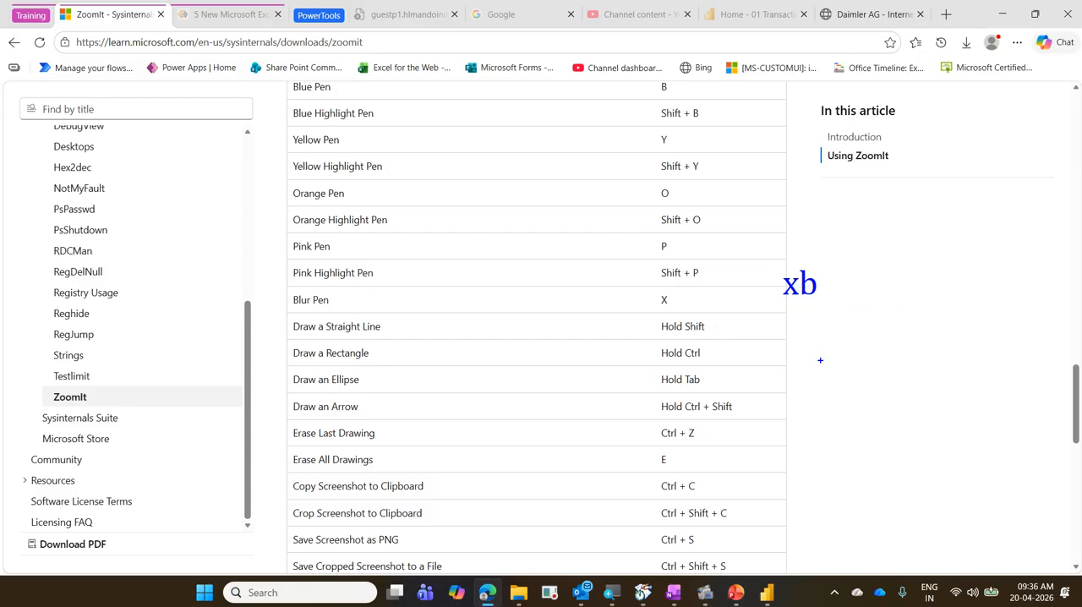
left_click_drag(878, 366, 768, 343)
left_click_drag(880, 241, 959, 321)
left_click_drag(834, 407, 949, 464)
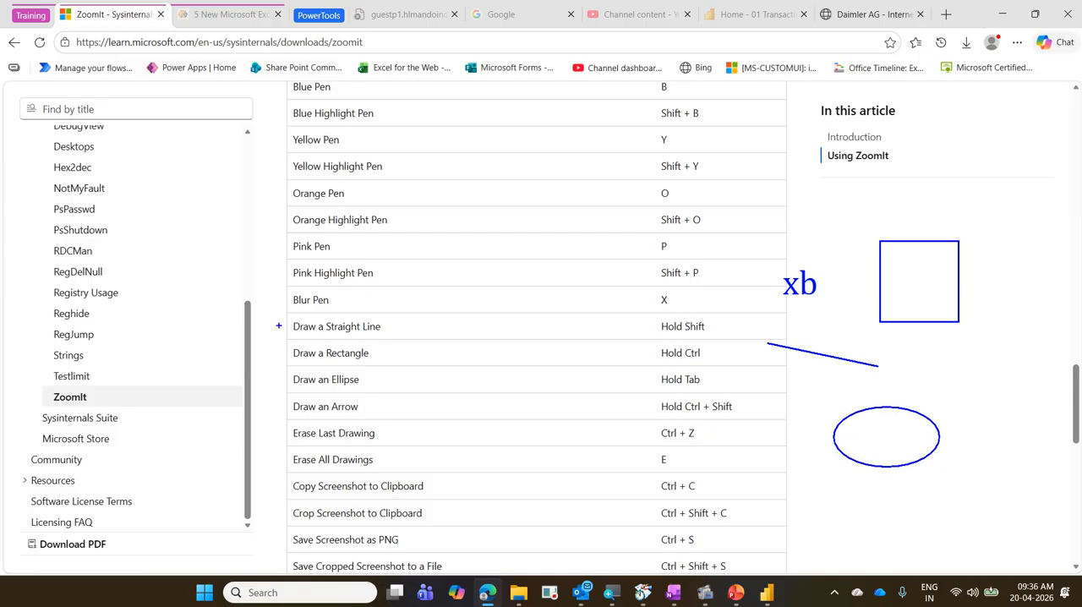
Box the shortcut rows from "Draw a Straight Line" downward and the page address in blue, then clear the drawings.
left_click_drag(282, 314, 763, 568)
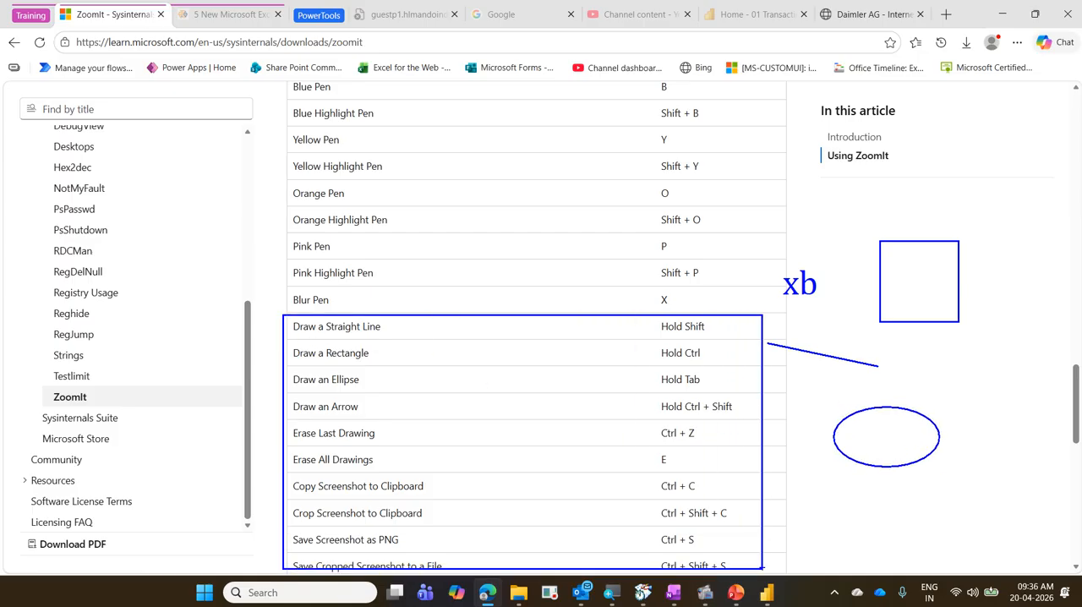
left_click_drag(72, 35, 398, 59)
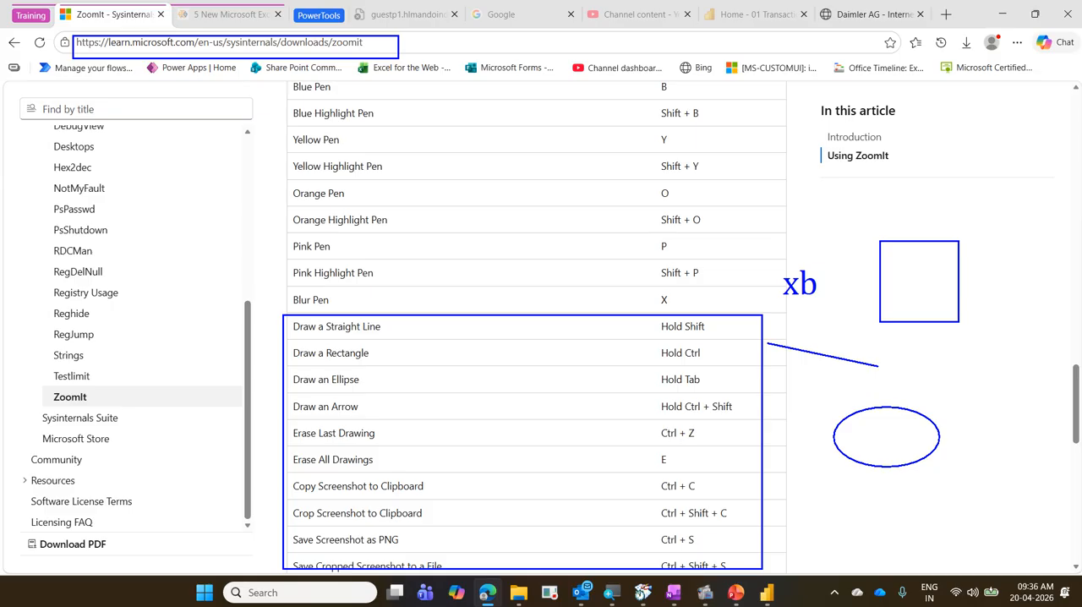
key("Escape")
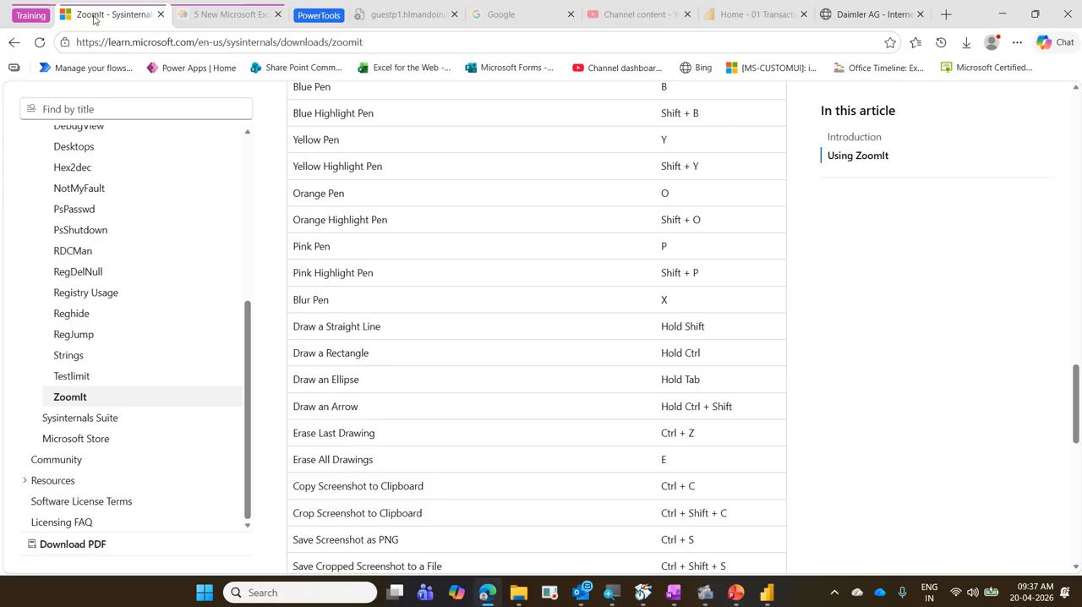
Return to Power BI Desktop, box the column of view icons in blue and mark each icon with a tick.
left_click(1001, 14)
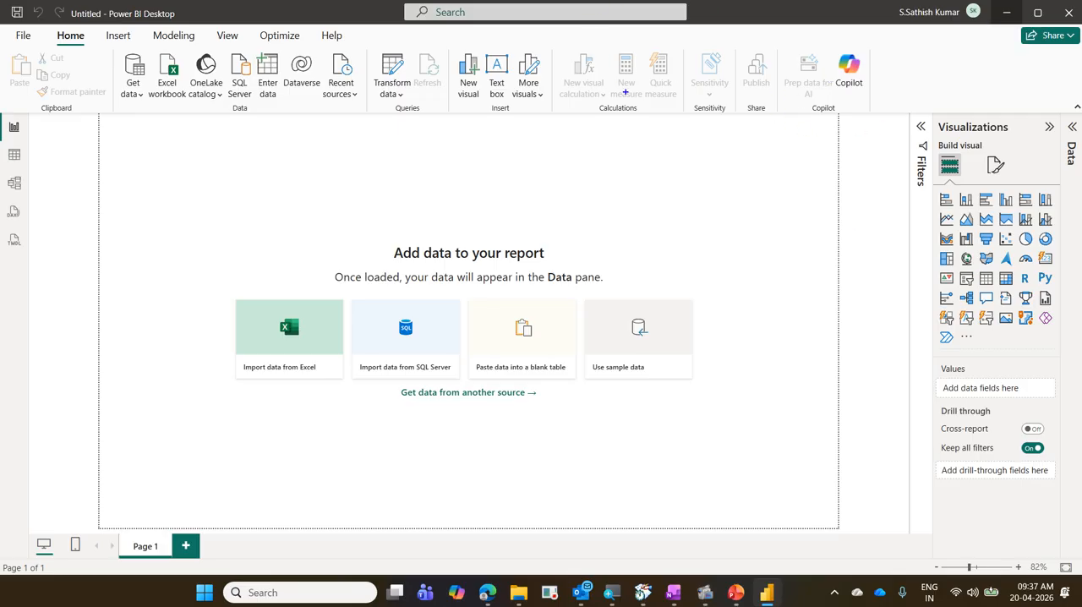
left_click_drag(1, 12, 119, 117)
key("e")
mouse_move(1, 116)
left_mouse_down()
mouse_move(41, 218)
mouse_move(40, 252)
left_mouse_up()
mouse_move(26, 124)
left_mouse_down()
mouse_move(44, 113)
mouse_move(50, 134)
left_mouse_up()
left_click_drag(33, 178, 52, 166)
left_click_drag(30, 203, 55, 189)
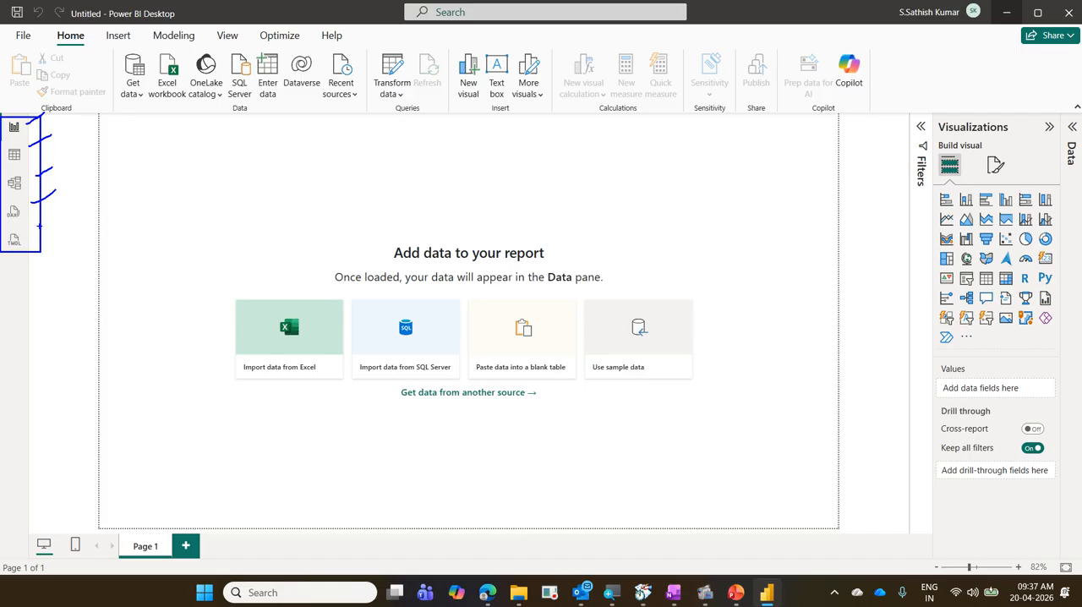
left_click_drag(39, 226, 68, 216)
key("Escape")
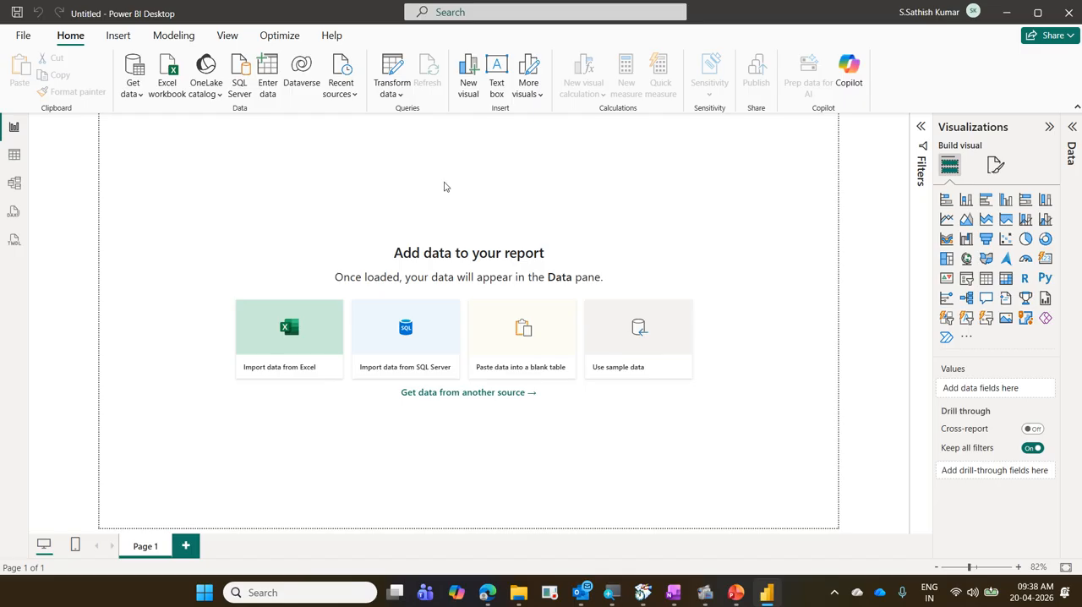
Box the Report view icon in blue and add an arrow from it labelled "Report,Visual".
key("ctrl+2")
left_click_drag(1, 113, 32, 141)
left_click_drag(173, 142, 35, 125)
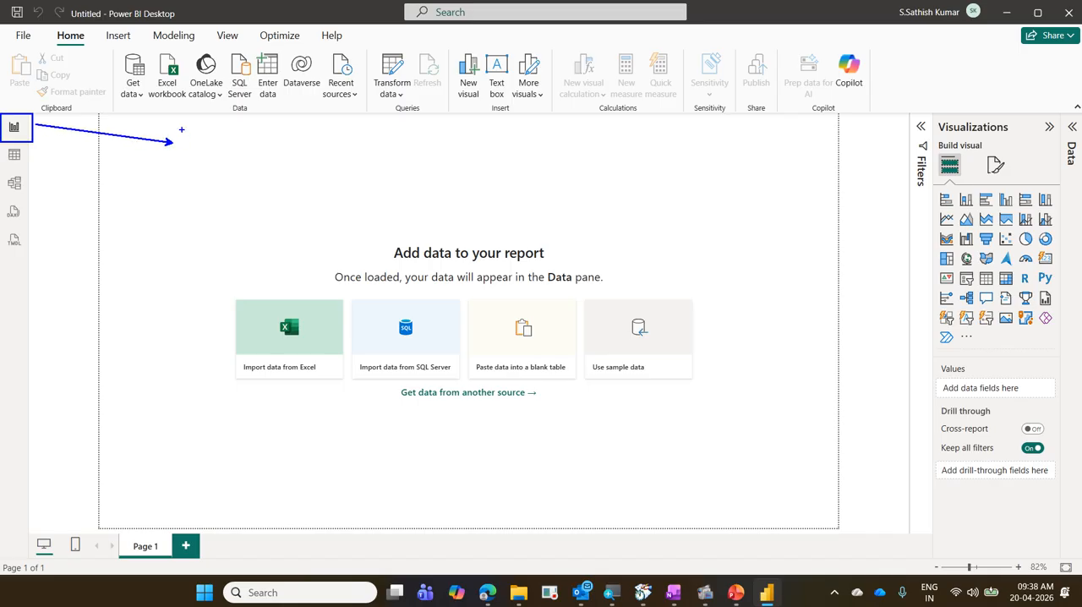
left_click_drag(187, 138, 187, 169)
type("Report,")
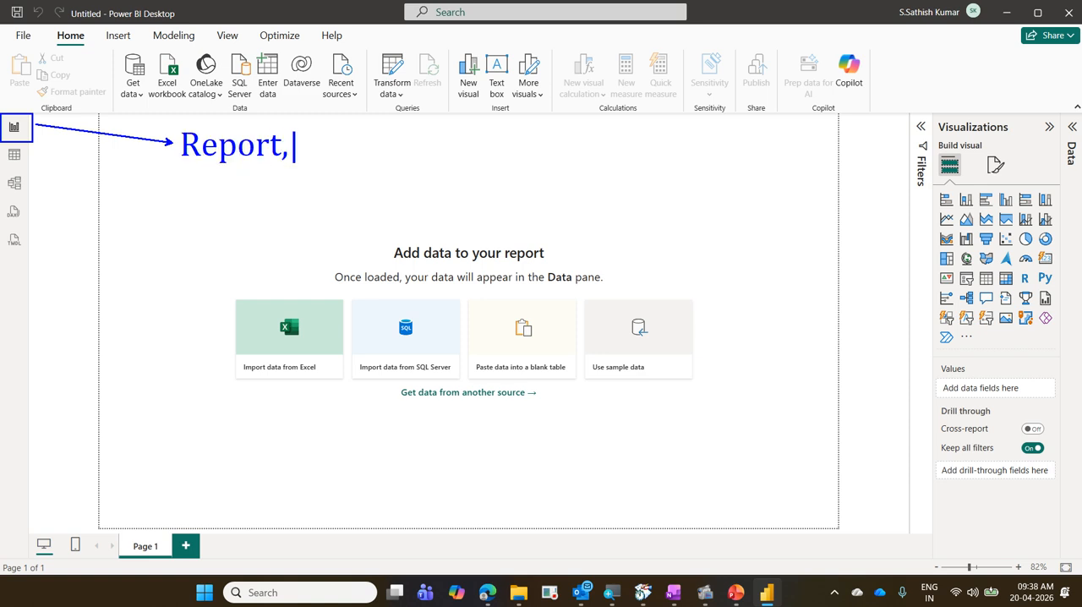
key("BackSpace")
type(",Visula")
key("BackSpace")
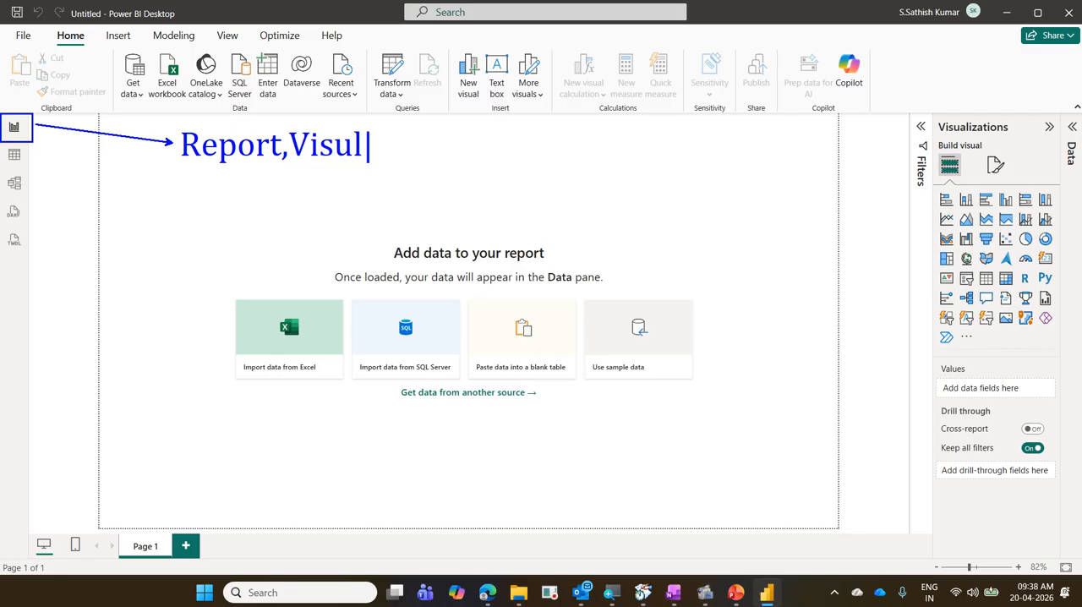
key("BackSpace")
type("al")
Box the Table view icon in orange and add an arrow from it labelled "Data,Table".
mouse_move(1, 139)
left_mouse_down()
mouse_move(32, 173)
mouse_move(129, 187)
left_mouse_up()
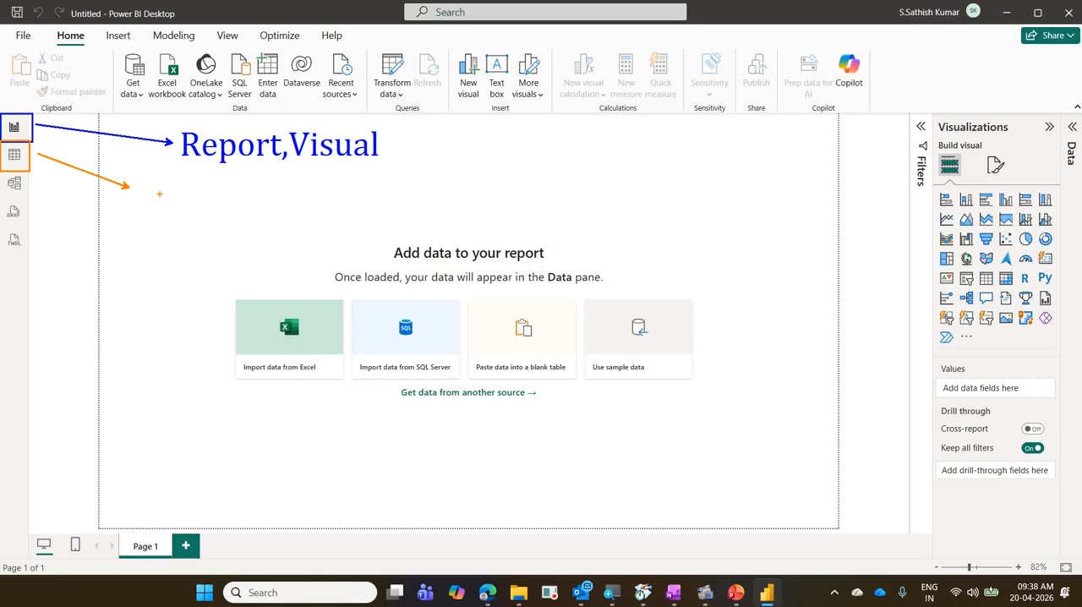
left_click(149, 168)
type("Data,Ta")
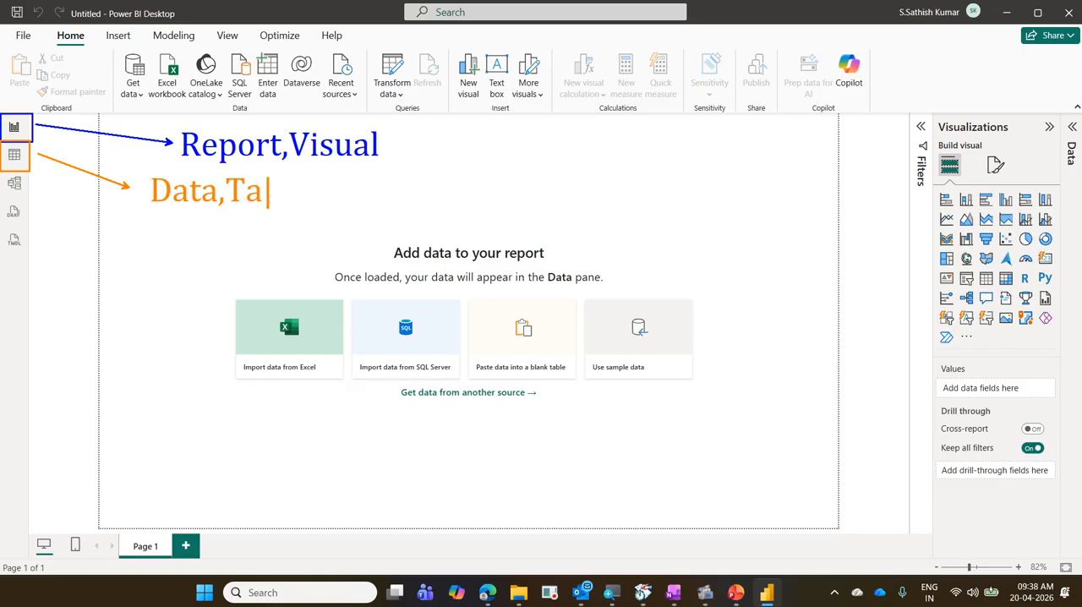
type("ble")
Box the Model view icon in pink and add an arrow from it labelled "Model,Relationship".
left_click_drag(0, 174, 29, 195)
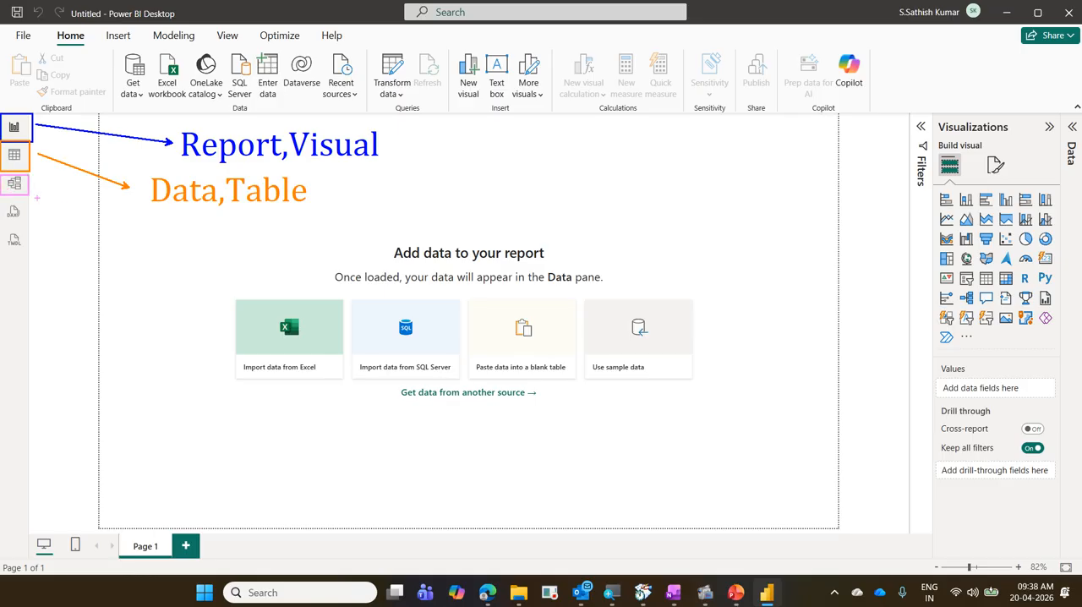
left_click_drag(108, 225, 32, 191)
type("t")
type("Mode")
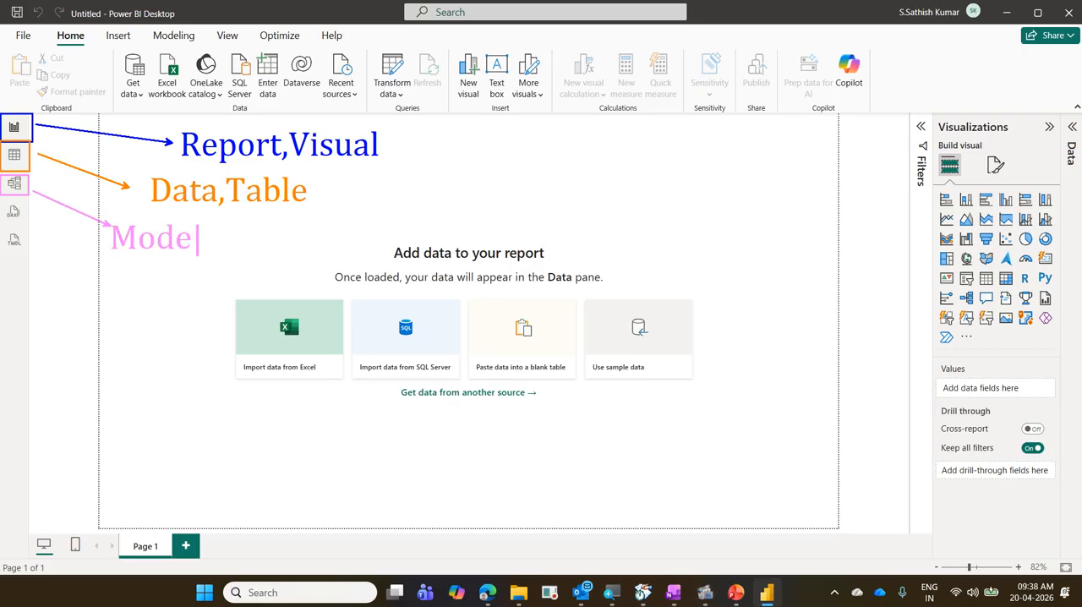
type("l,Relatio")
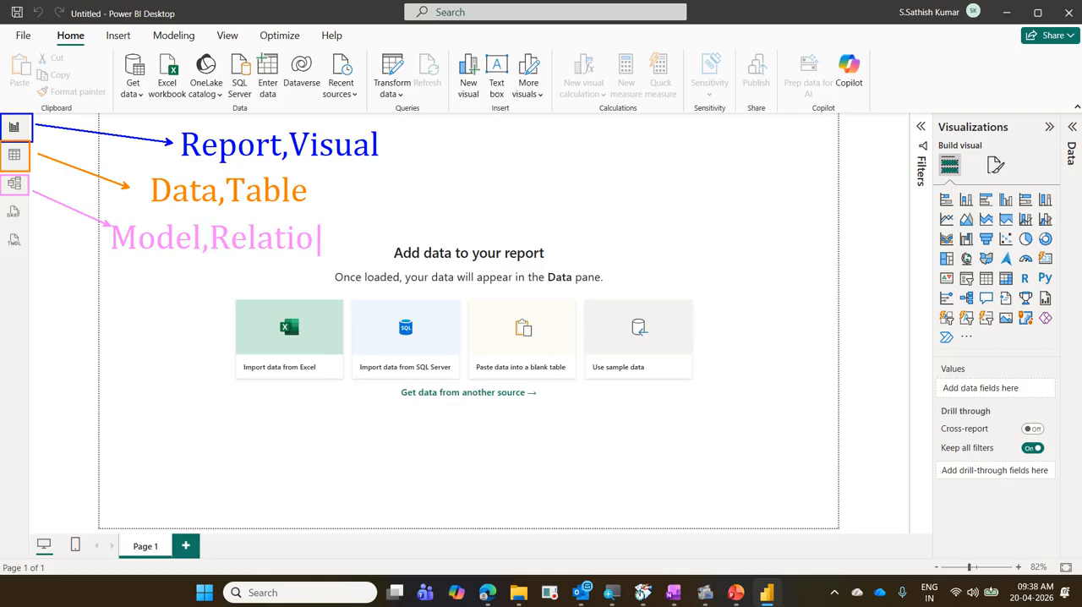
type("nship")
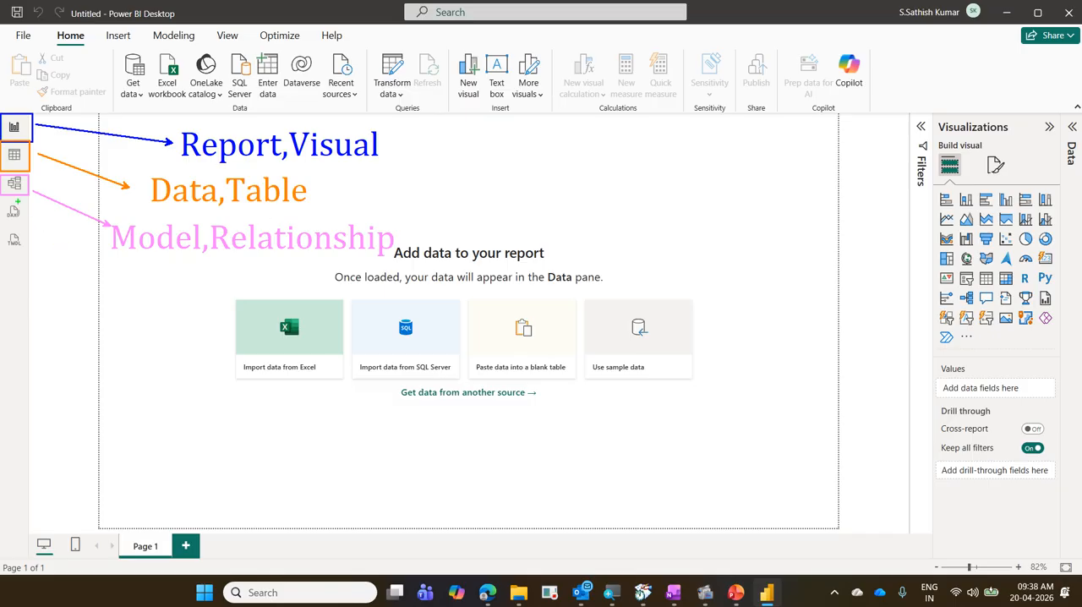
Box the DAX query view icon in green and add an arrow from it labelled "DAX - Data Analysis Expression".
left_click_drag(1, 199, 28, 224)
left_click_drag(235, 392, 29, 212)
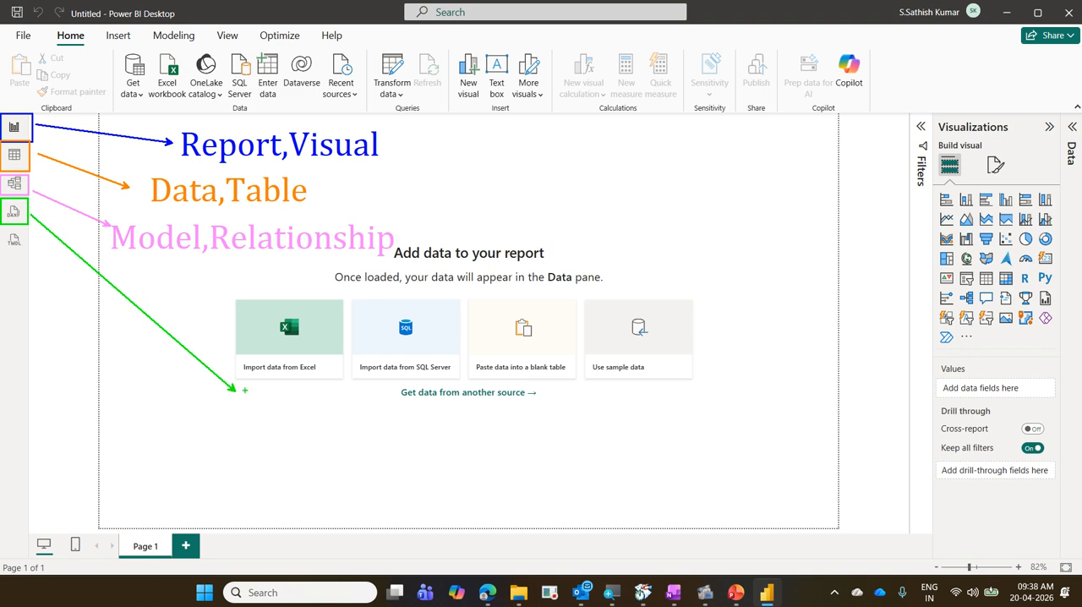
left_click_drag(251, 399, 250, 431)
type("DAX")
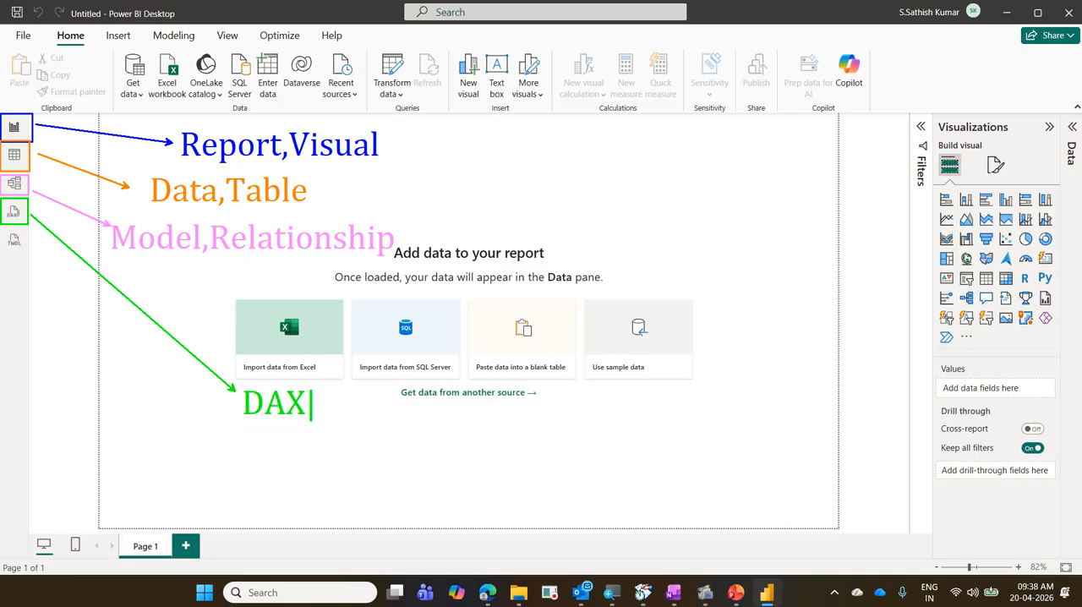
type(" -")
type("Data")
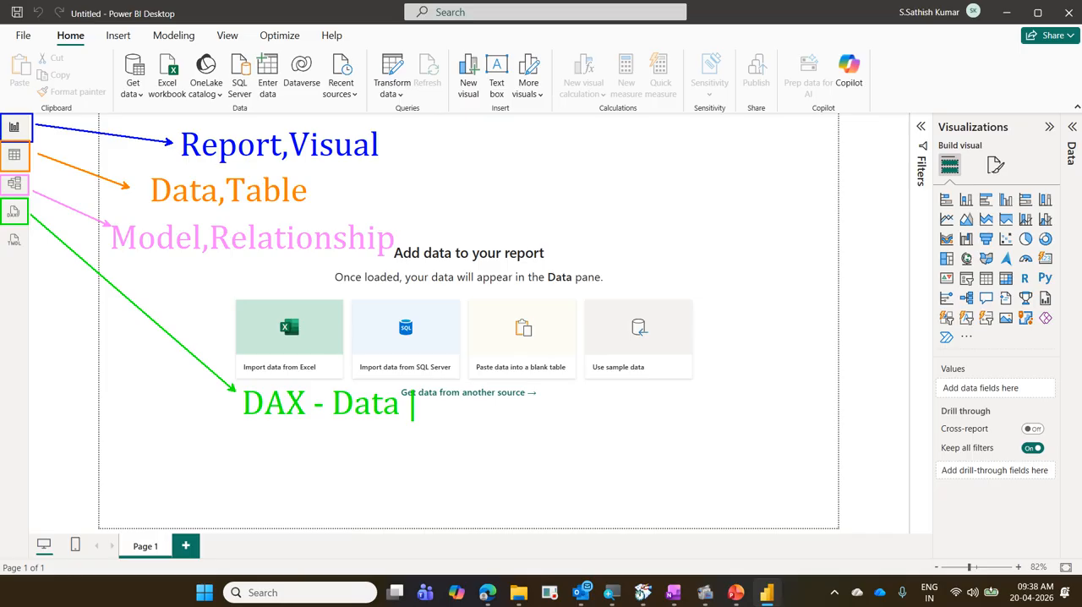
type("Analysi")
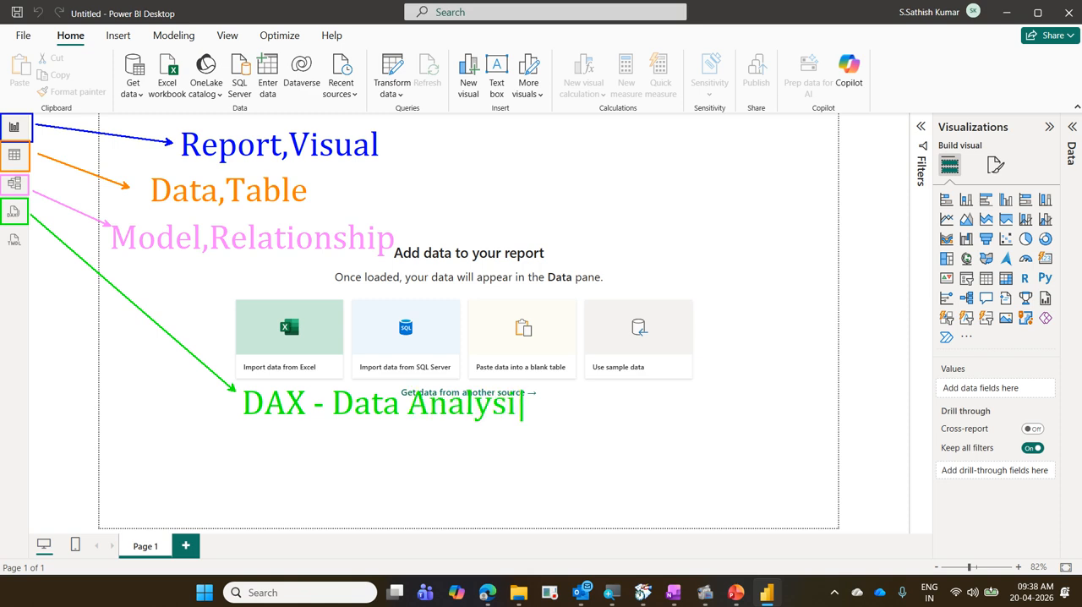
type("s Exp")
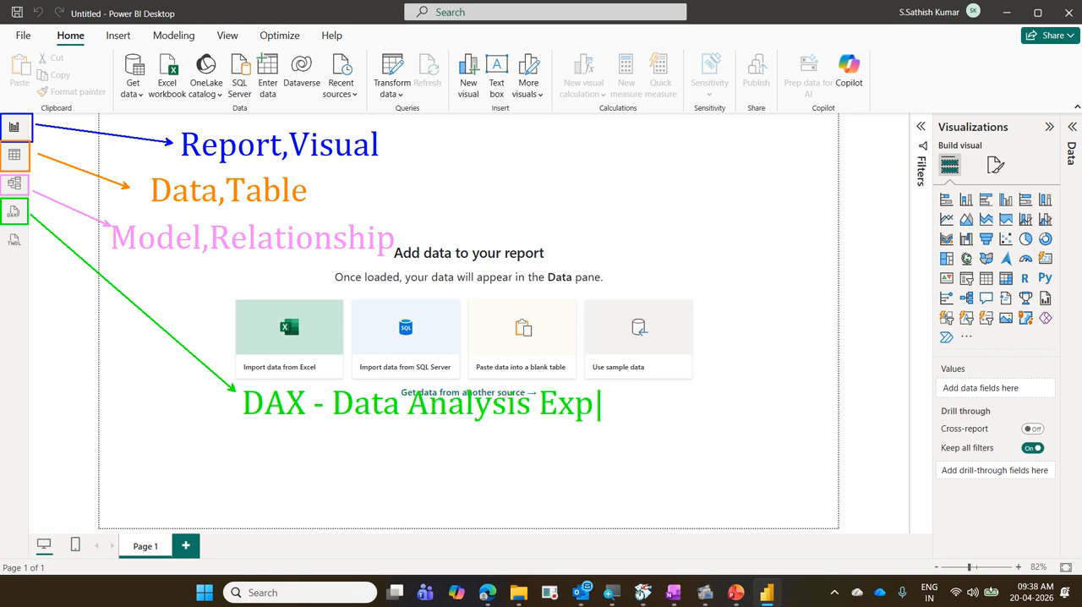
type("ression")
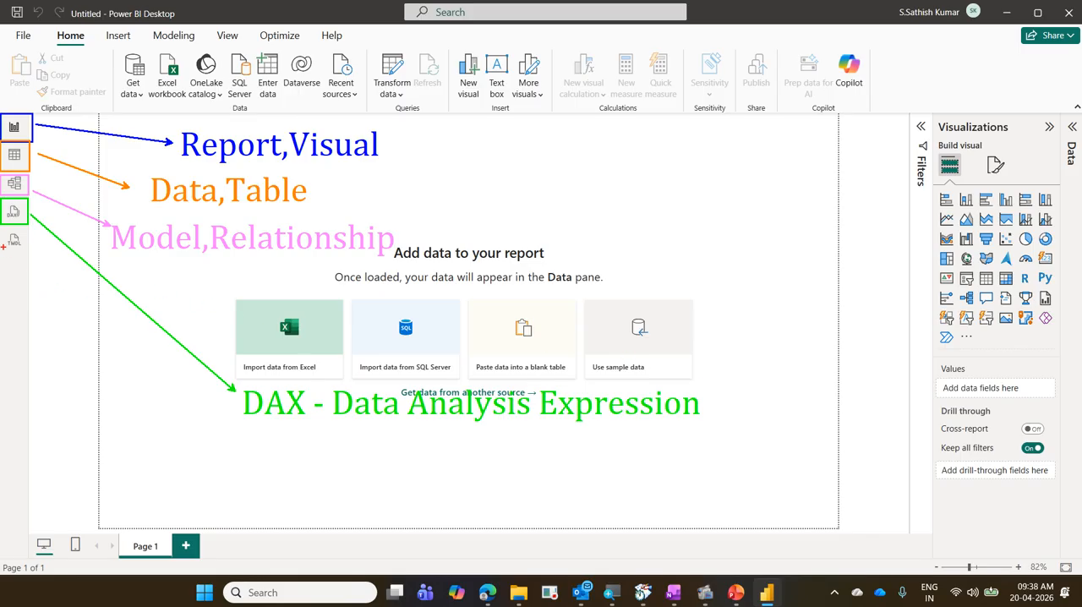
Box the TMDL view icon in red and add an arrow from it labelled "Table Model Definition Langauage".
left_click_drag(1, 228, 28, 256)
mouse_move(245, 433)
left_mouse_down()
mouse_move(86, 337)
mouse_move(32, 258)
left_mouse_up()
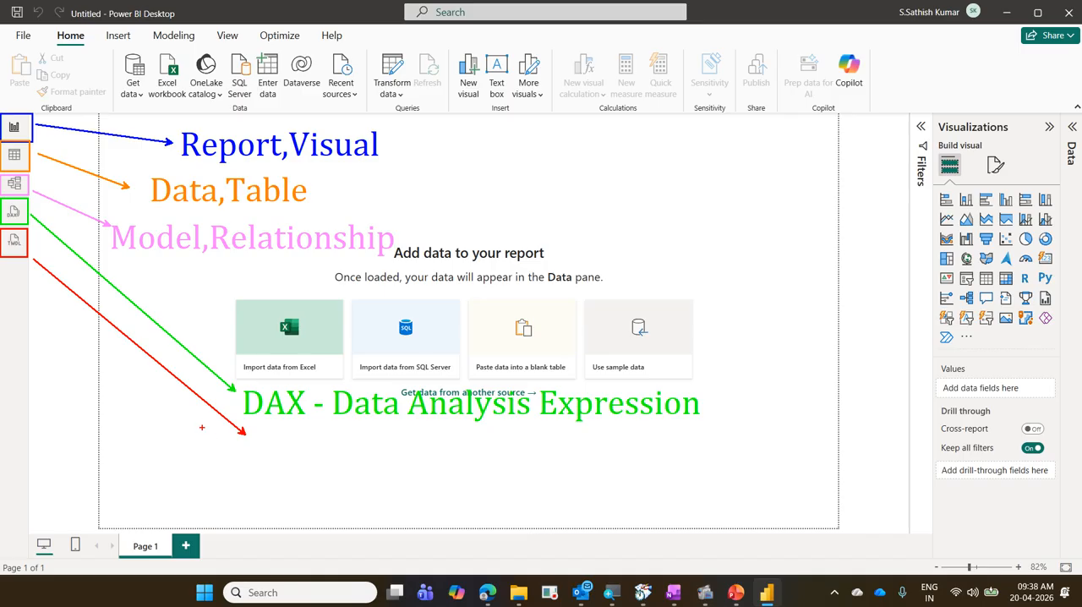
type("tTable ")
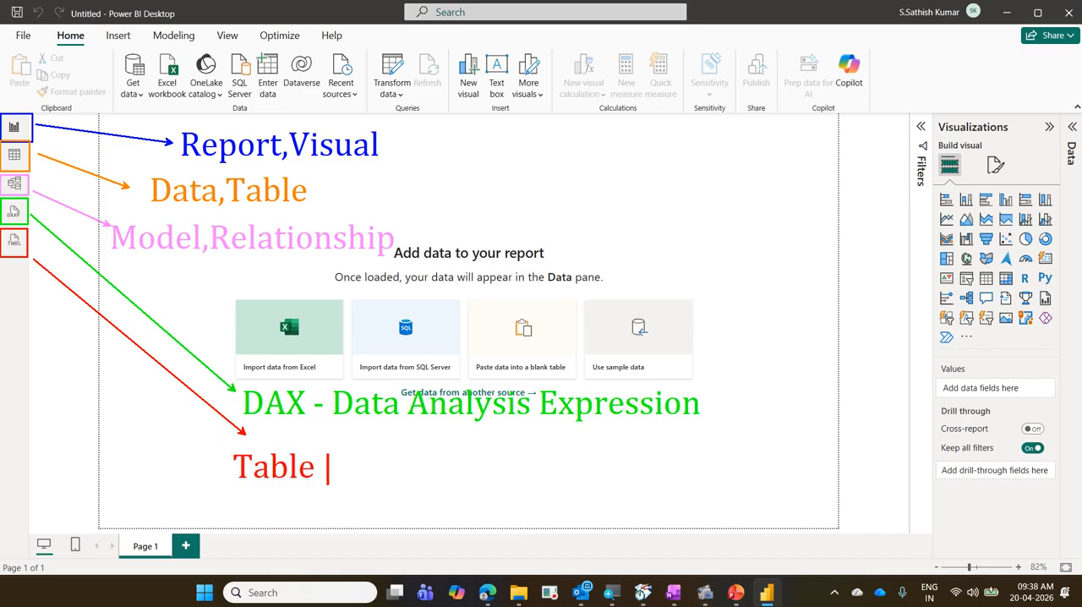
type("Model ")
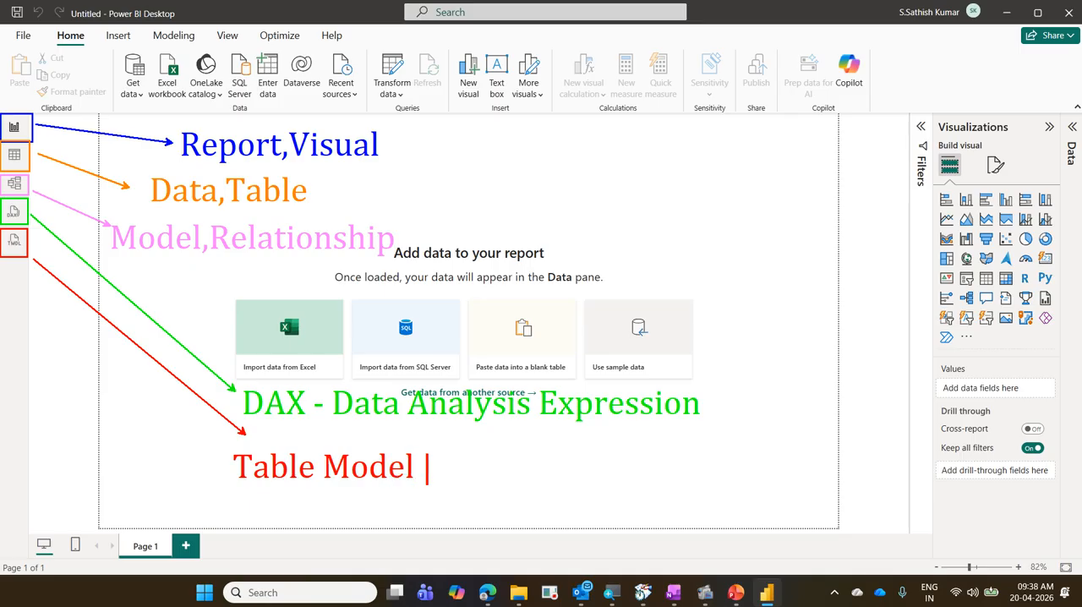
type("Defin")
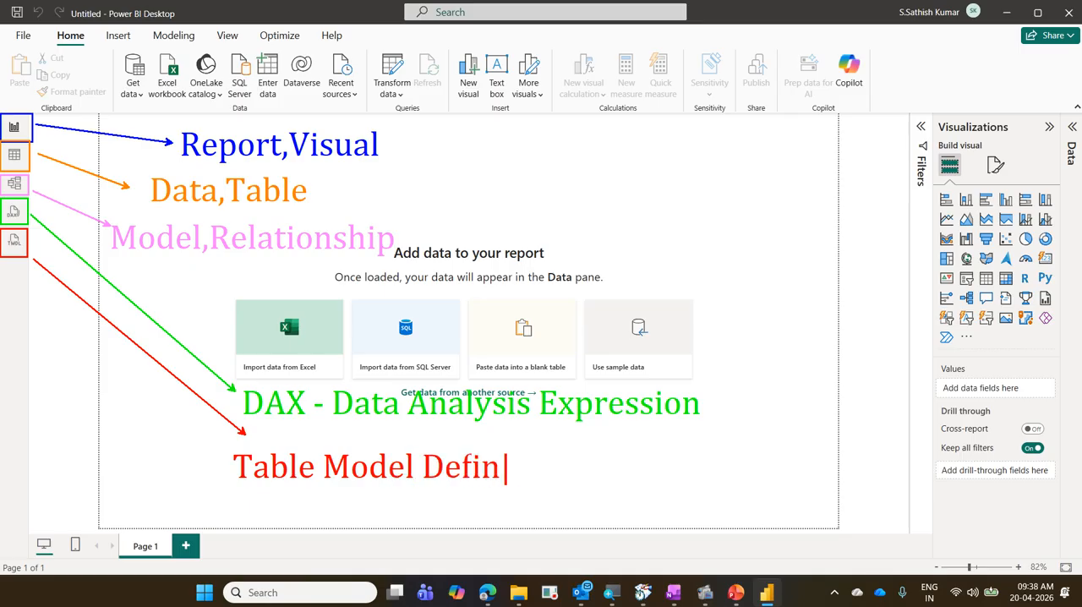
type("ition ")
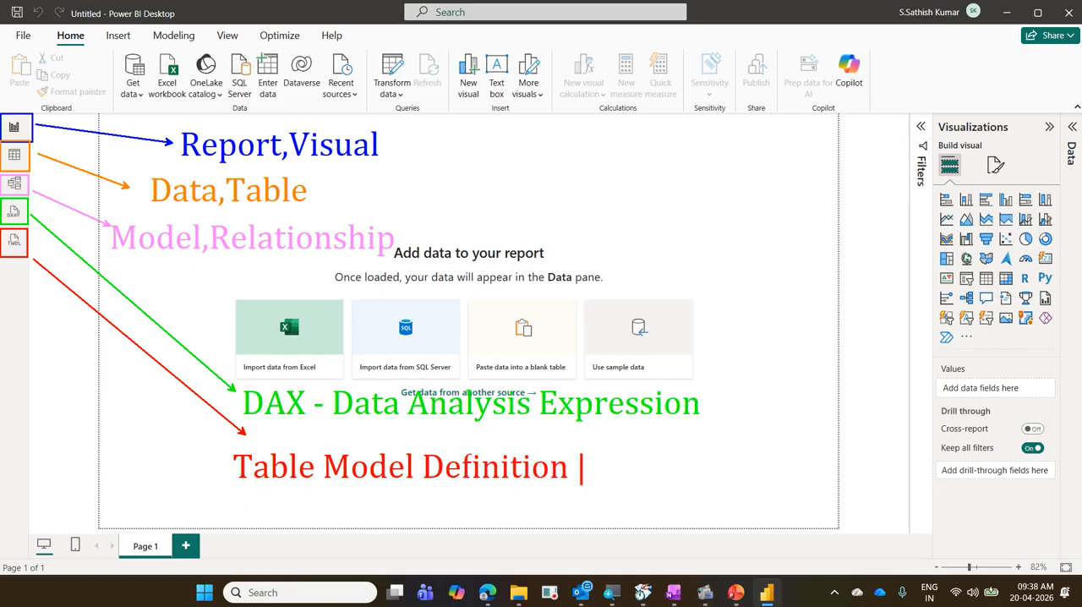
type("Langauage")
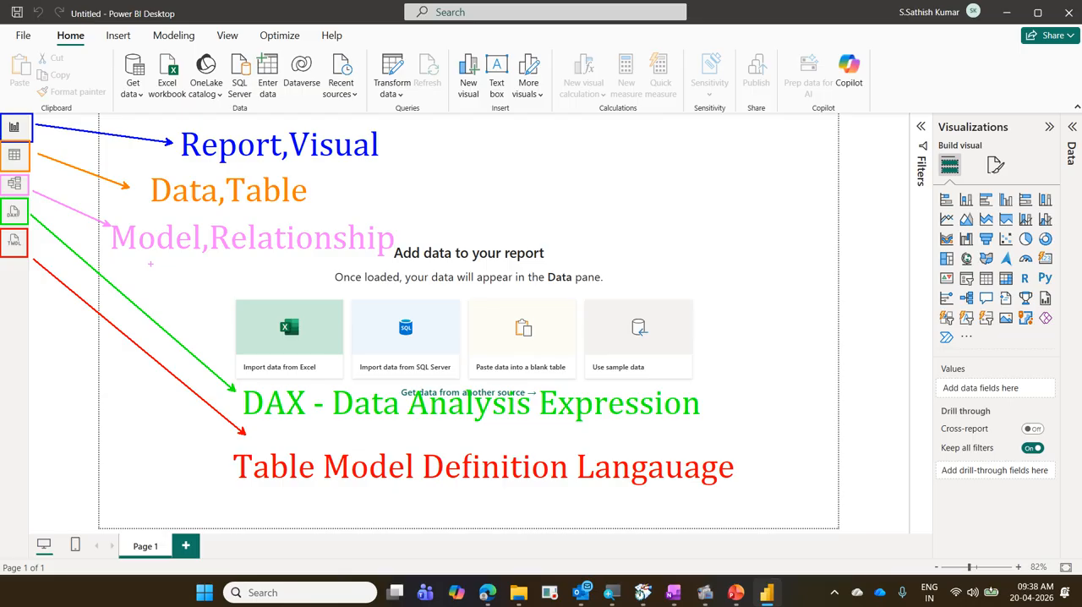
Box the word "Model" in pink in the "Model,Relationship" label and in red in the TMDL label.
left_click_drag(111, 253, 189, 252)
key("ctrl+z")
left_click_drag(105, 218, 201, 257)
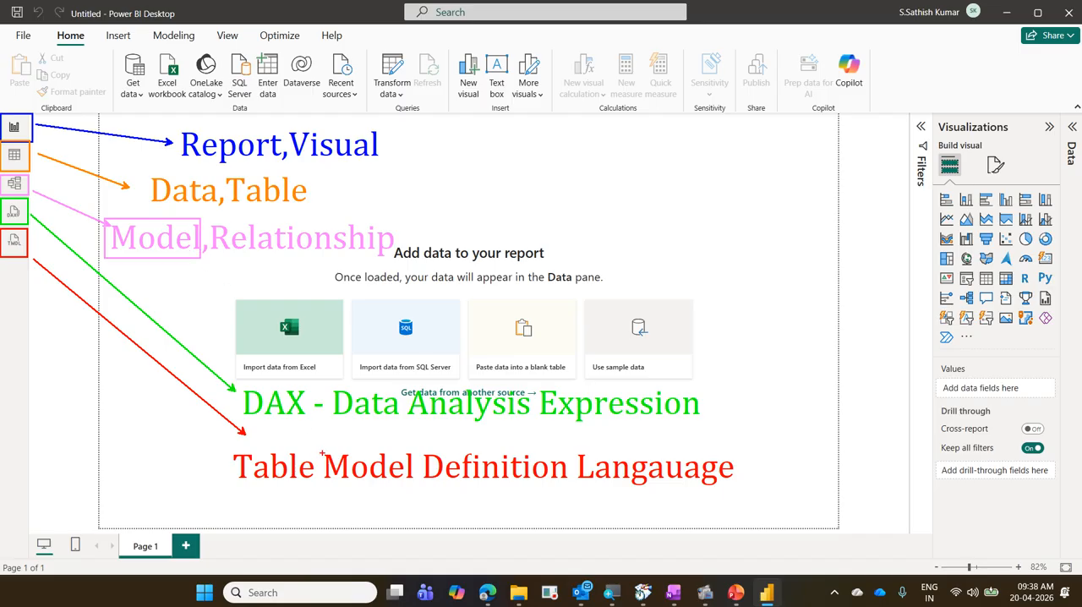
left_click_drag(320, 448, 414, 482)
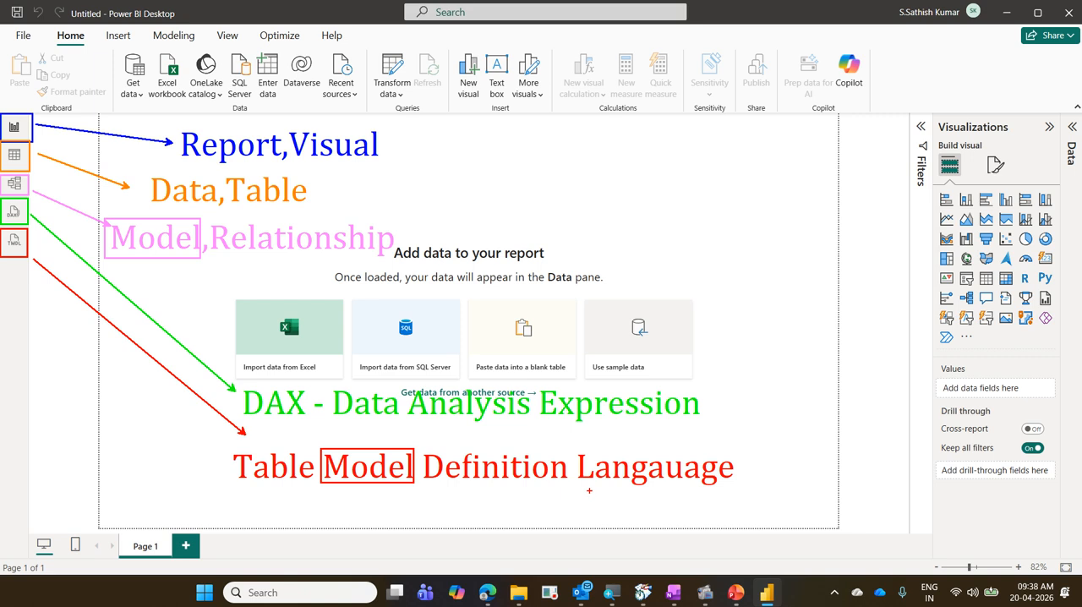
Underline "Langauage" in red, draw a cross beside the TMDL label, and clear all drawings.
left_click_drag(578, 483, 724, 483)
left_click_drag(775, 439, 745, 499)
left_click_drag(729, 449, 814, 514)
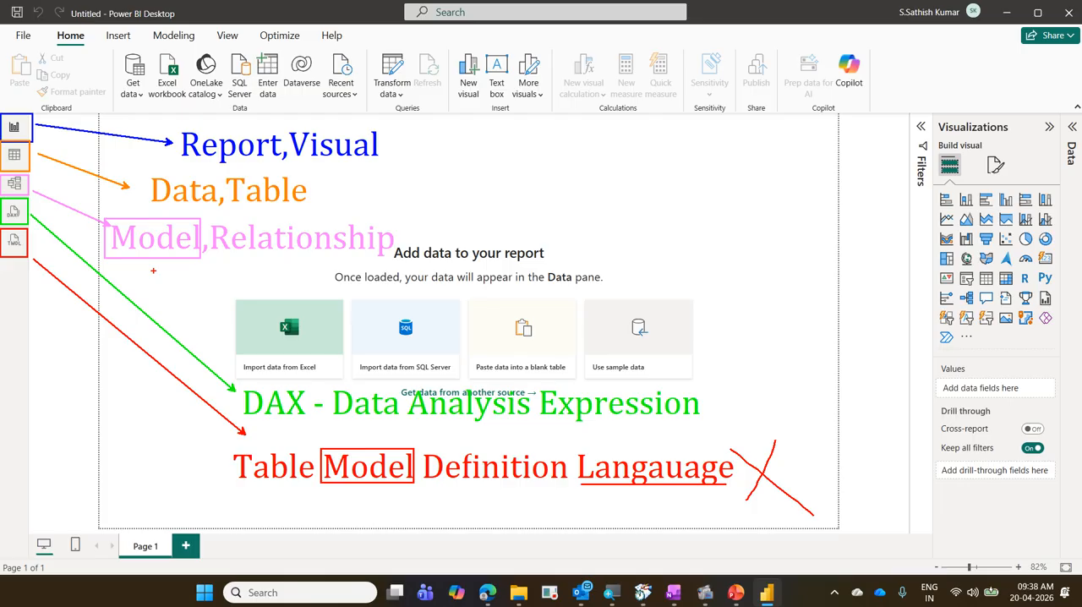
key("e")
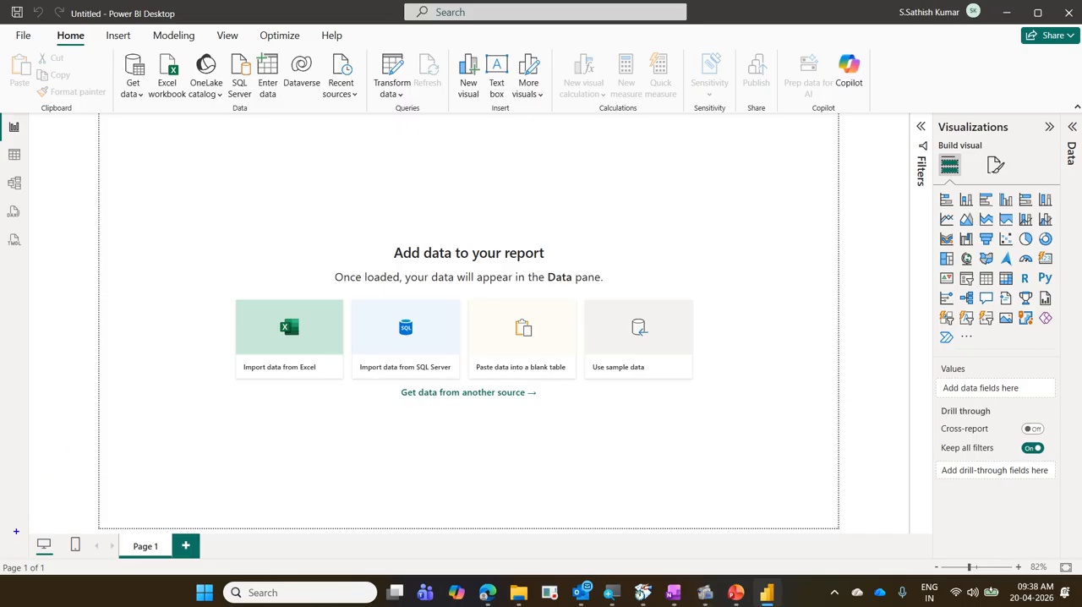
Box the desktop and mobile layout icons in blue with a tick above each, and box the Page 1 tab in pink.
left_click_drag(17, 525, 90, 560)
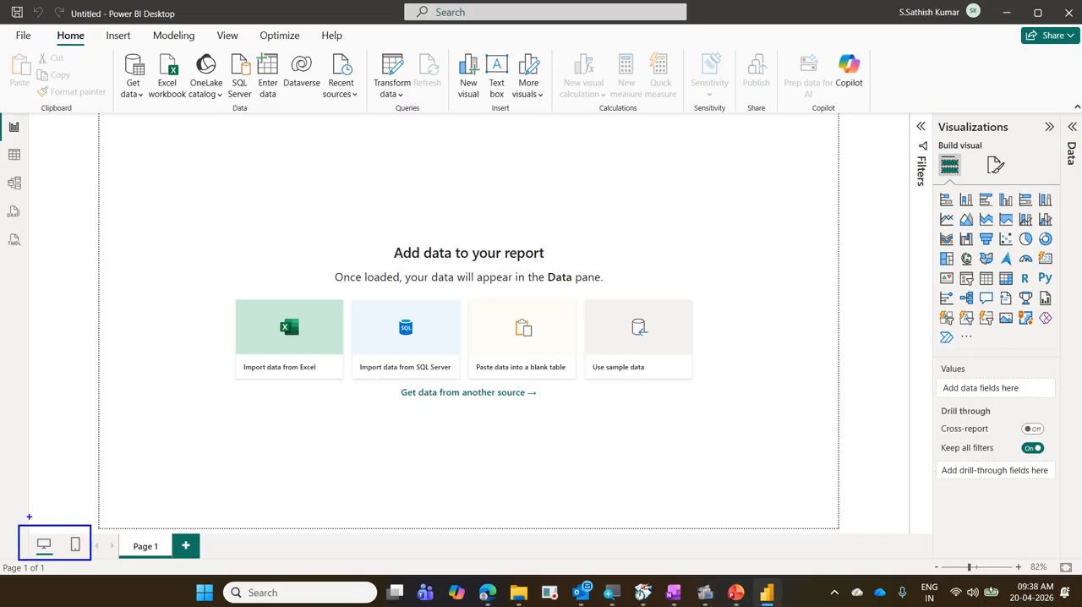
mouse_move(30, 512)
left_mouse_down()
mouse_move(39, 519)
mouse_move(59, 492)
mouse_move(76, 519)
mouse_move(93, 496)
left_mouse_up()
left_click_drag(110, 534, 171, 558)
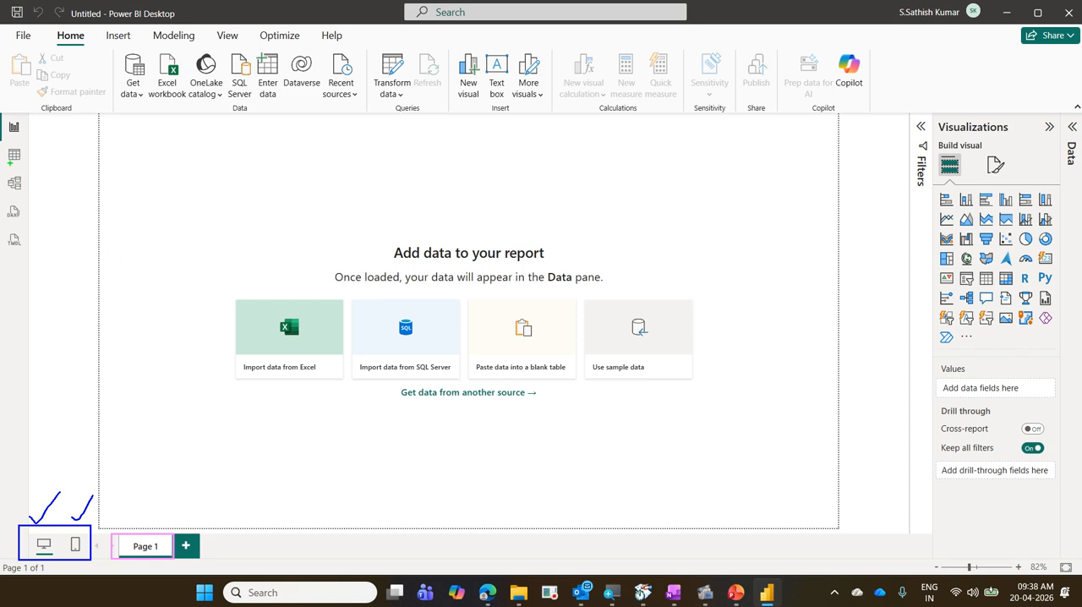
Box the whole report area in green and label it "Canvas".
mouse_move(27, 113)
left_mouse_down()
mouse_move(663, 404)
mouse_move(906, 471)
mouse_move(913, 536)
left_mouse_up()
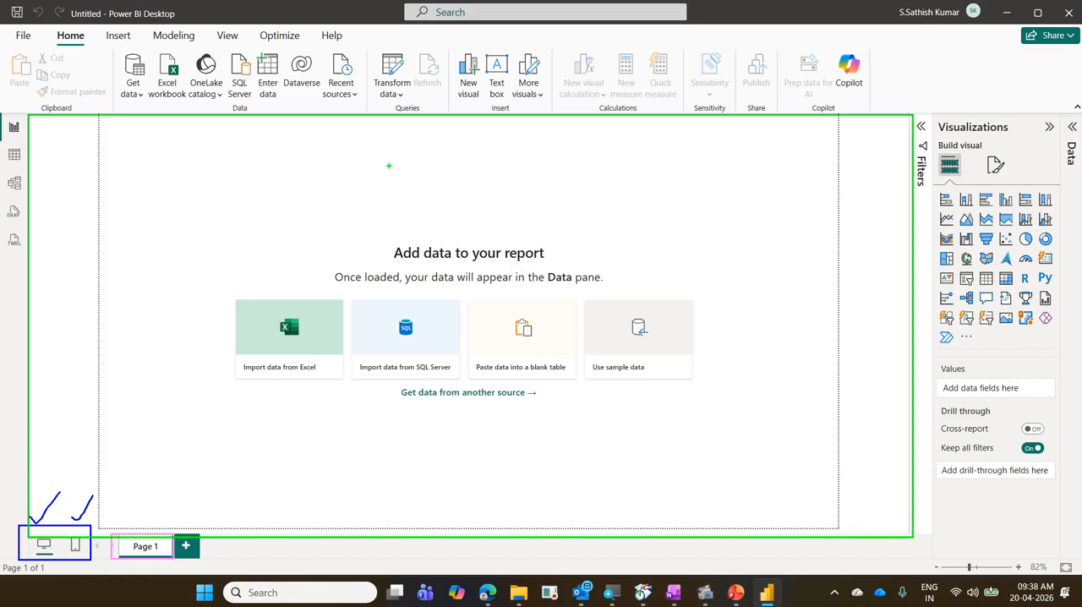
left_click(389, 165)
type("Canvas")
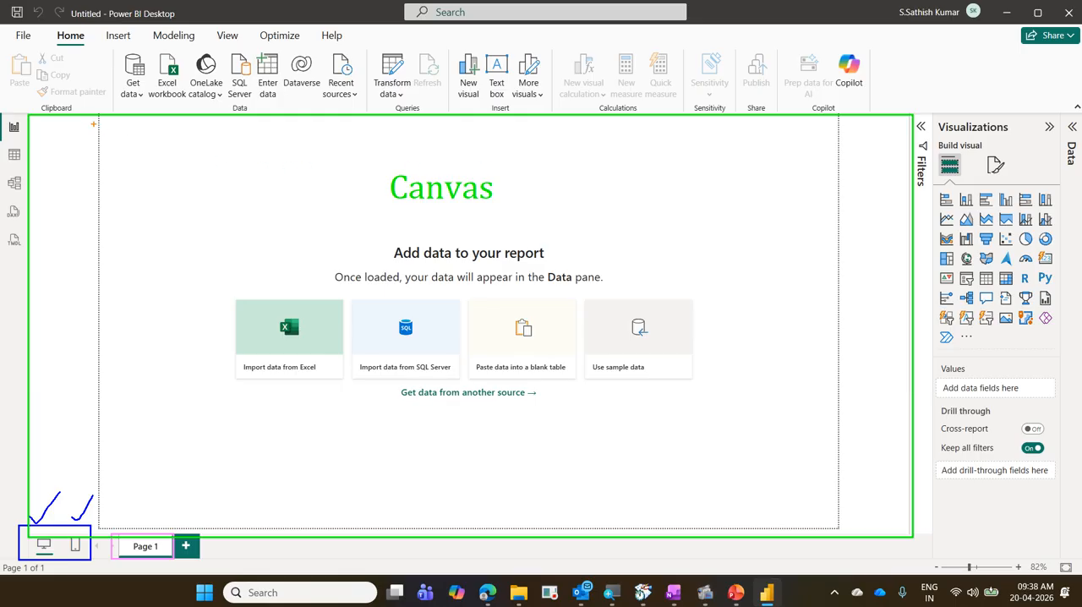
Box each of the four edges of the report page in orange, following its dotted border.
mouse_move(91, 113)
left_mouse_down()
mouse_move(114, 309)
mouse_move(108, 531)
left_mouse_up()
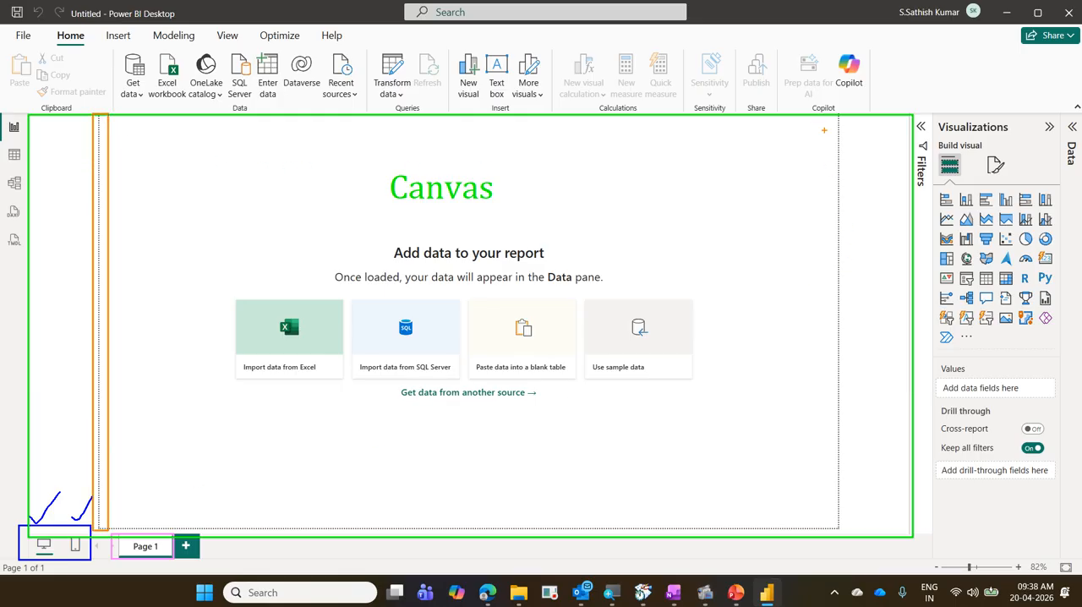
mouse_move(827, 108)
left_mouse_down()
mouse_move(852, 274)
mouse_move(846, 531)
left_mouse_up()
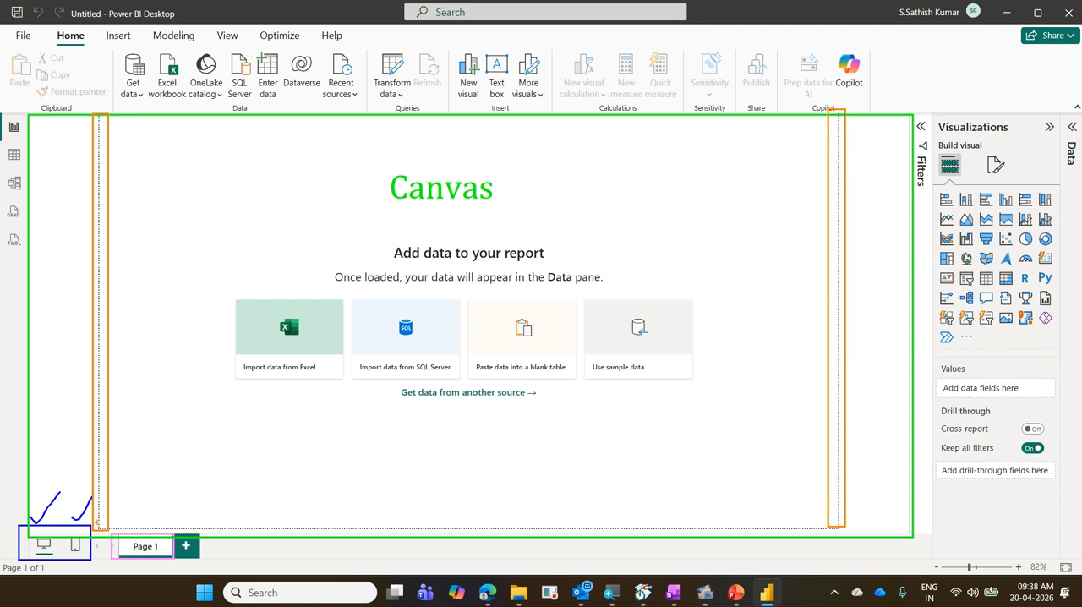
mouse_move(96, 523)
left_mouse_down()
mouse_move(720, 549)
mouse_move(832, 529)
left_mouse_up()
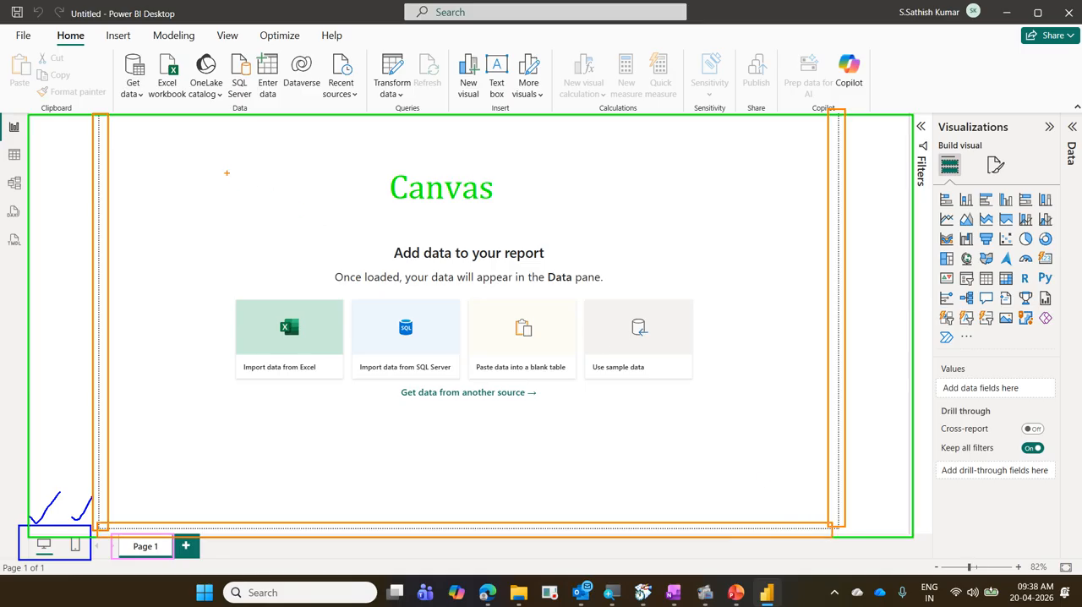
mouse_move(102, 109)
left_mouse_down()
mouse_move(423, 146)
mouse_move(764, 145)
mouse_move(820, 131)
left_mouse_up()
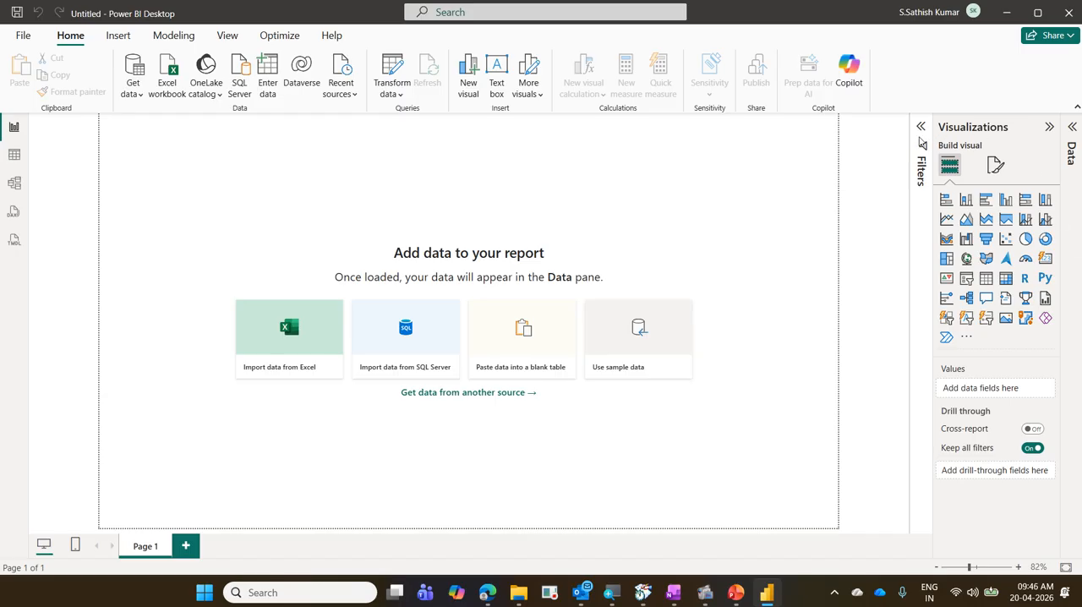
Expand the collapsed Filters and Data panes.
left_click(920, 128)
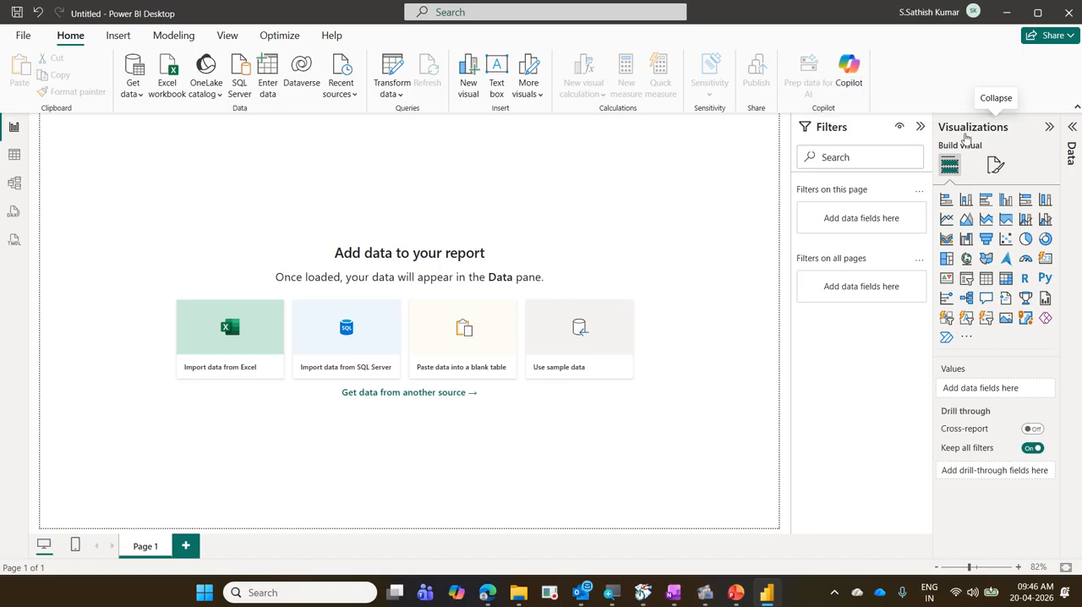
left_click(1073, 129)
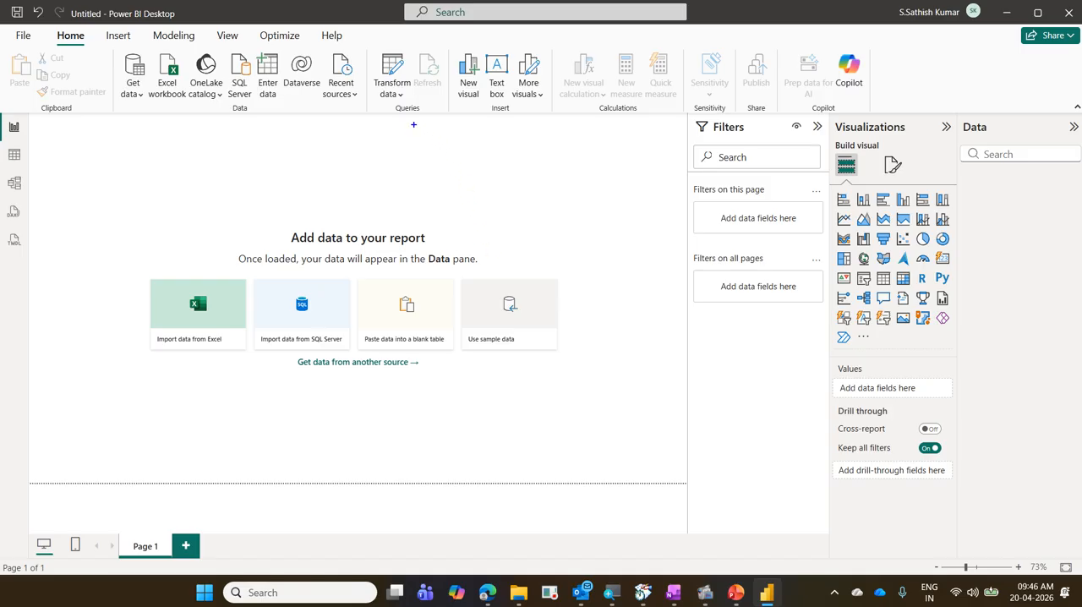
Draw a blue rectangle on the canvas, box the Filters search field in blue, and point an arrow from it to the rectangle.
left_click_drag(413, 124, 669, 251)
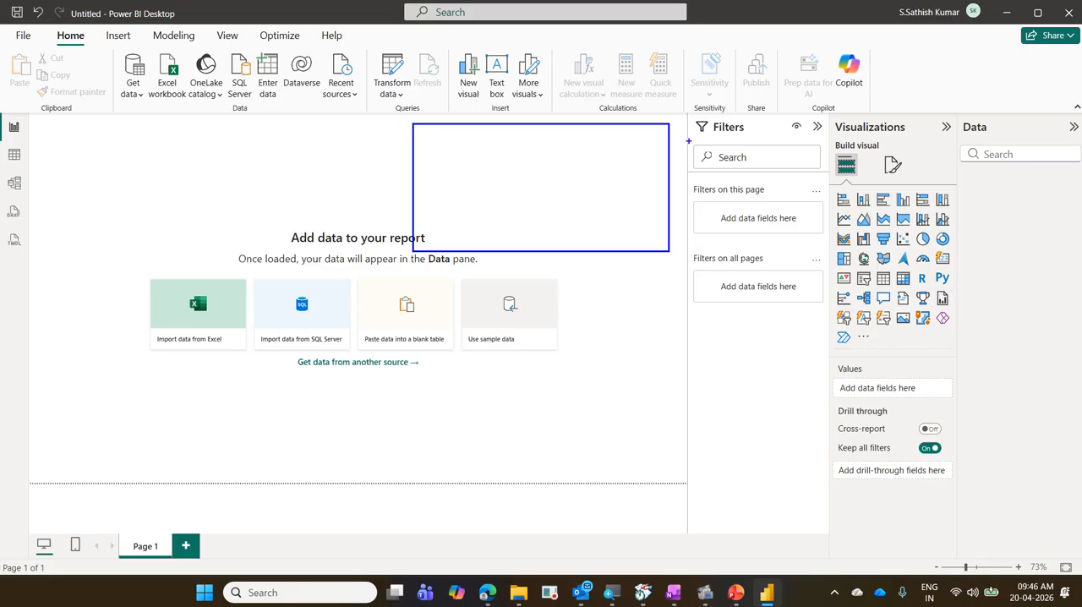
left_click_drag(688, 140, 829, 173)
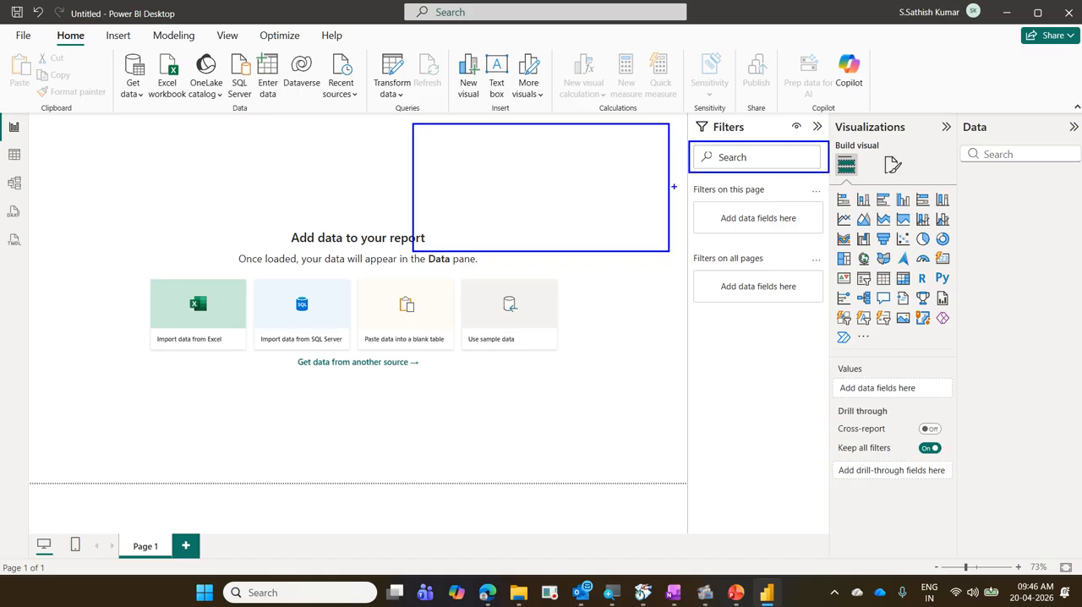
left_click_drag(674, 186, 693, 174)
Draw four orange rectangles on the canvas, box "Filters on this page" and the Page 1 tab in orange, and point an arrow to the tab.
mouse_move(42, 134)
left_mouse_down()
mouse_move(169, 178)
mouse_move(208, 211)
left_mouse_up()
mouse_move(50, 267)
left_mouse_down()
mouse_move(119, 352)
mouse_move(205, 397)
left_mouse_up()
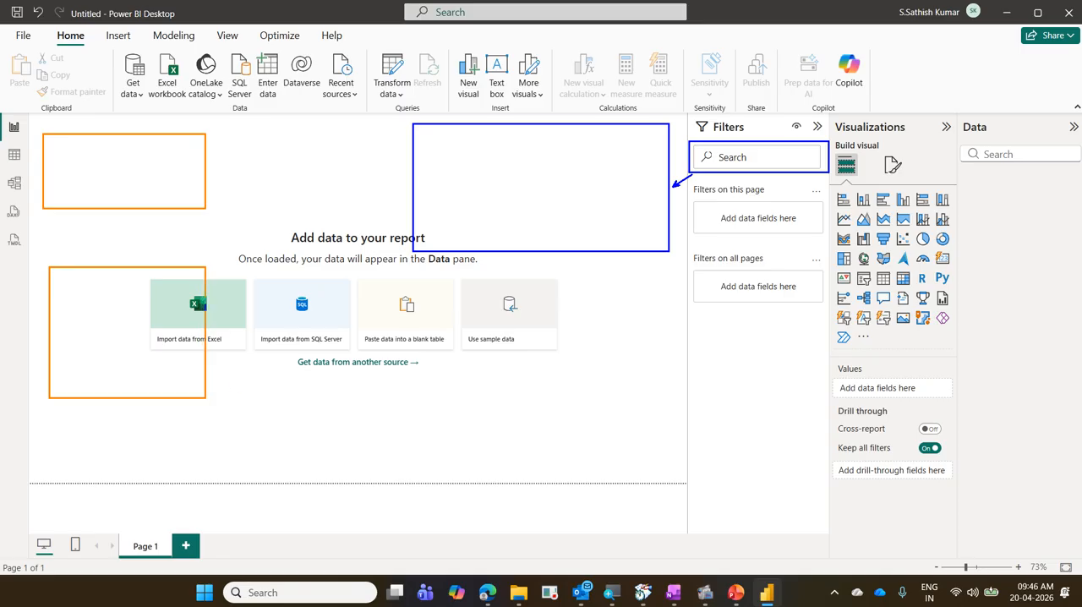
left_click_drag(307, 279, 454, 382)
mouse_move(518, 297)
left_mouse_down()
mouse_move(634, 397)
mouse_move(637, 418)
left_mouse_up()
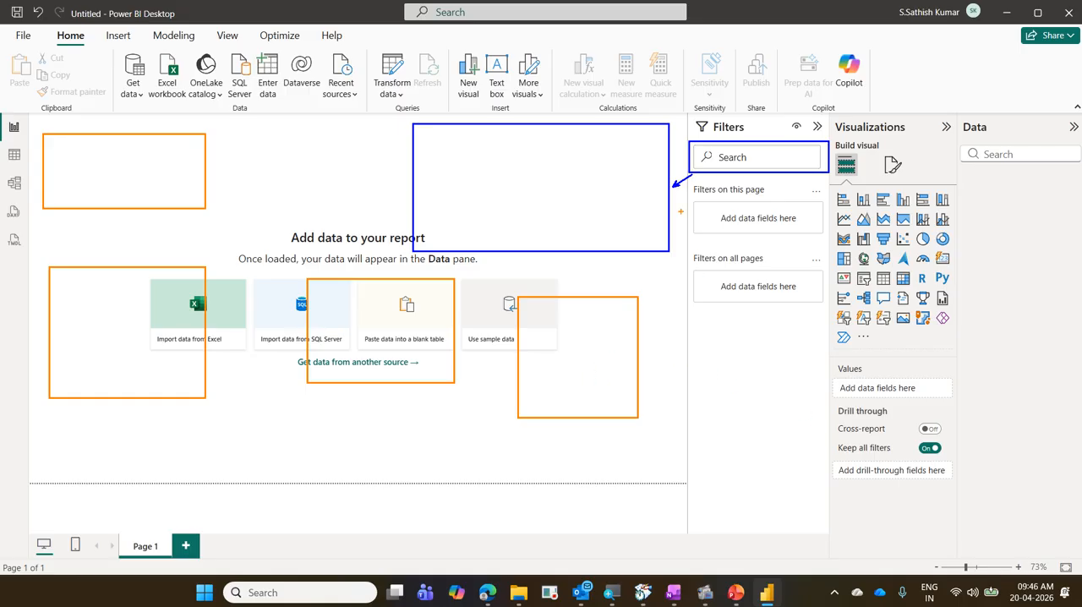
mouse_move(693, 181)
left_mouse_down()
mouse_move(778, 241)
mouse_move(825, 240)
left_mouse_up()
mouse_move(112, 528)
left_mouse_down()
mouse_move(181, 561)
mouse_move(700, 228)
left_mouse_up()
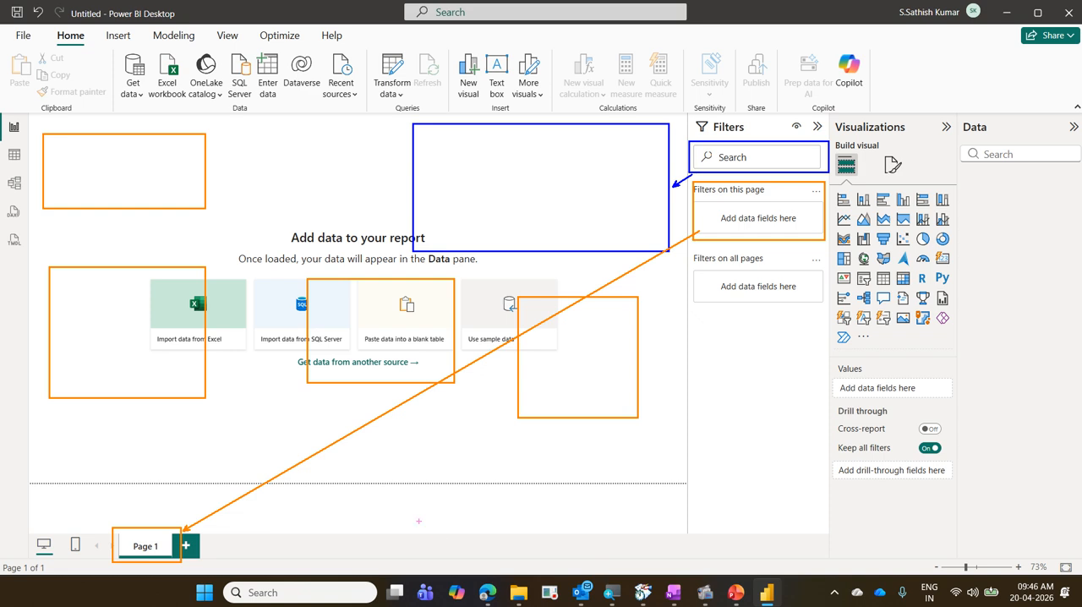
Box the page tab strip and "Filters on all pages" in pink, point an arrow to the strip, and erase all drawings.
mouse_move(105, 520)
left_mouse_down()
mouse_move(519, 583)
mouse_move(749, 584)
mouse_move(826, 575)
mouse_move(826, 564)
left_mouse_up()
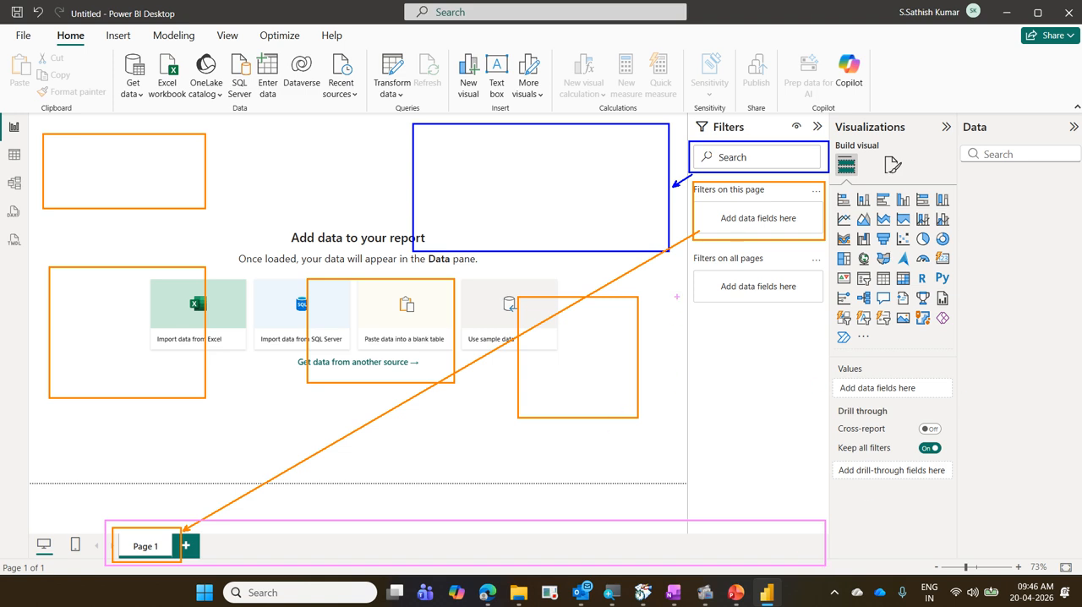
left_click_drag(686, 254, 818, 309)
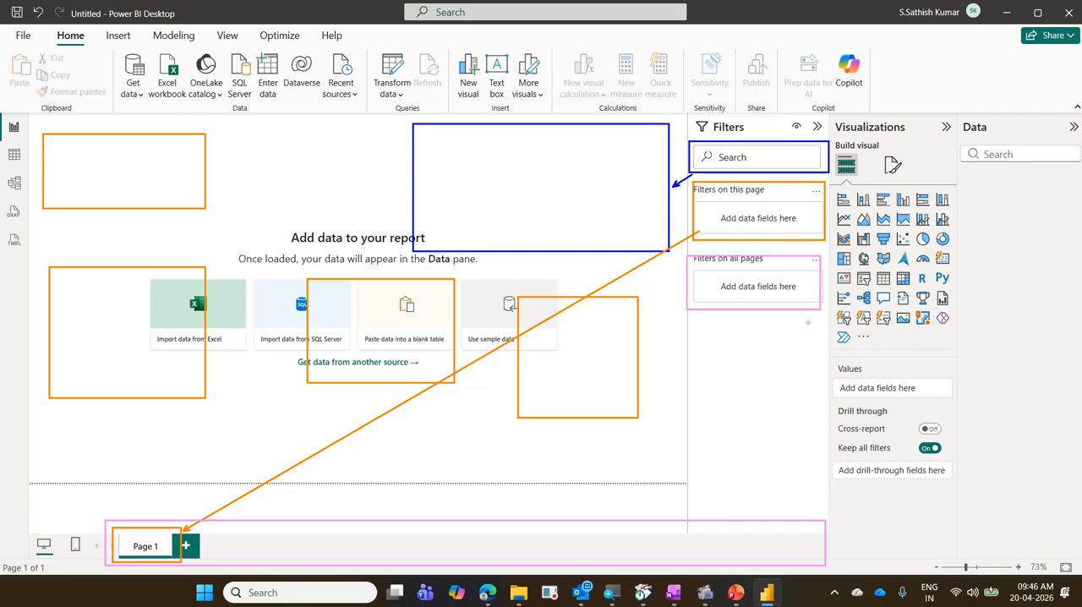
left_click_drag(576, 513, 713, 310)
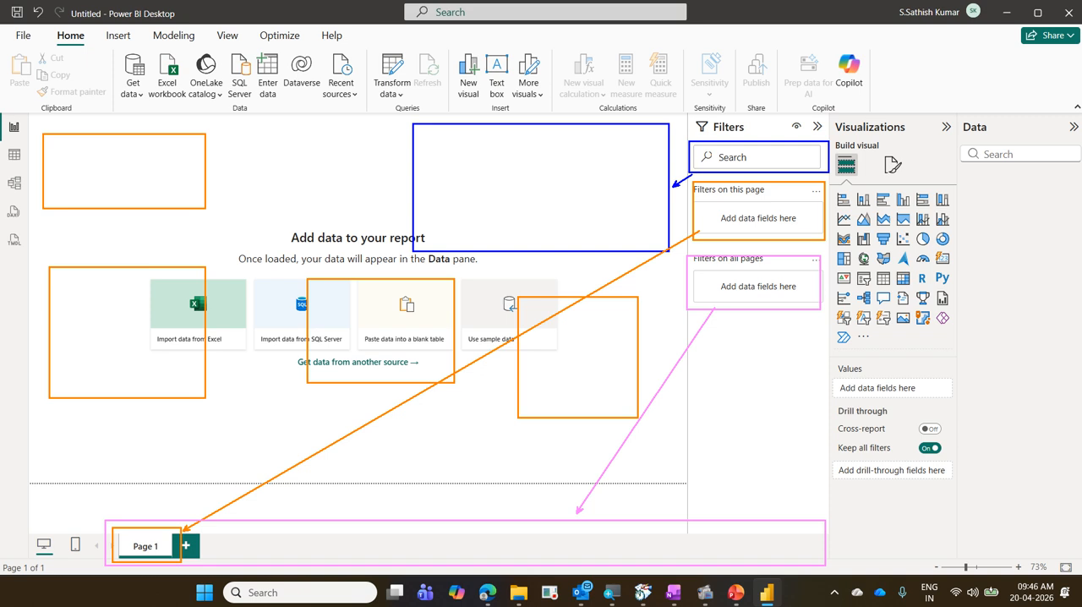
key("e")
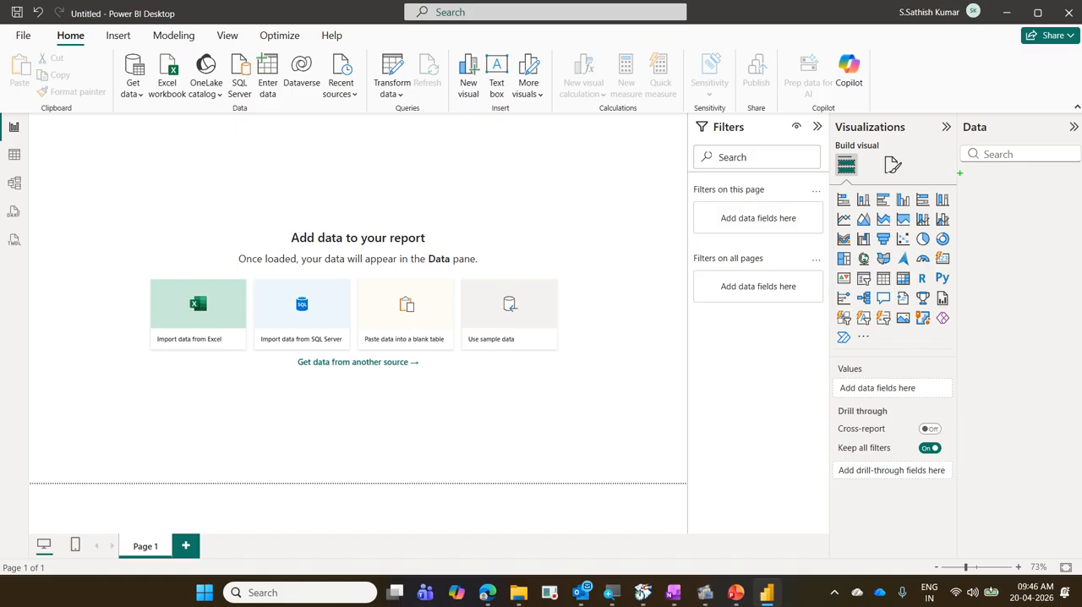
Box in green the Visualizations heading, Report view icon, Build visual icon, visual gallery, and the Values and Drill through area.
mouse_move(832, 117)
left_mouse_down()
mouse_move(875, 135)
mouse_move(955, 139)
left_mouse_up()
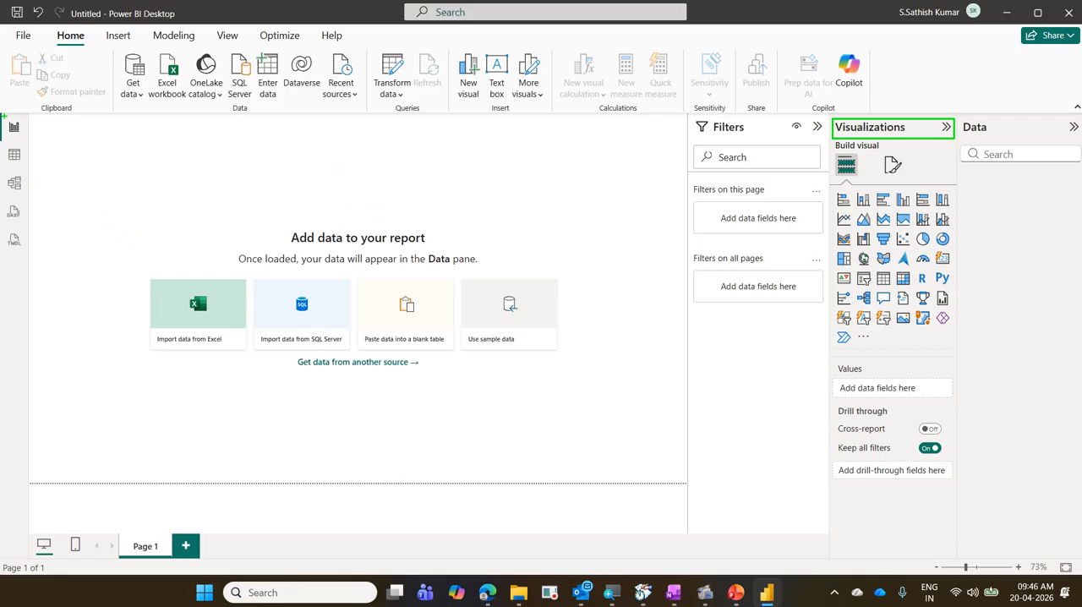
left_click_drag(1, 116, 29, 141)
mouse_move(832, 151)
left_mouse_down()
mouse_move(950, 284)
mouse_move(959, 356)
left_mouse_up()
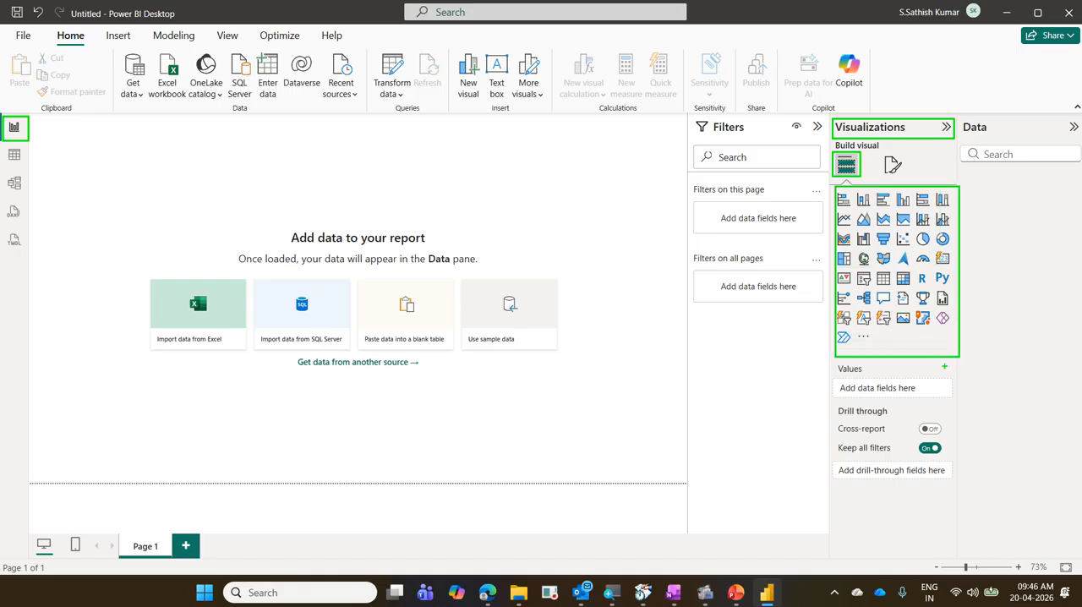
mouse_move(834, 359)
left_mouse_down()
mouse_move(930, 435)
mouse_move(959, 499)
left_mouse_up()
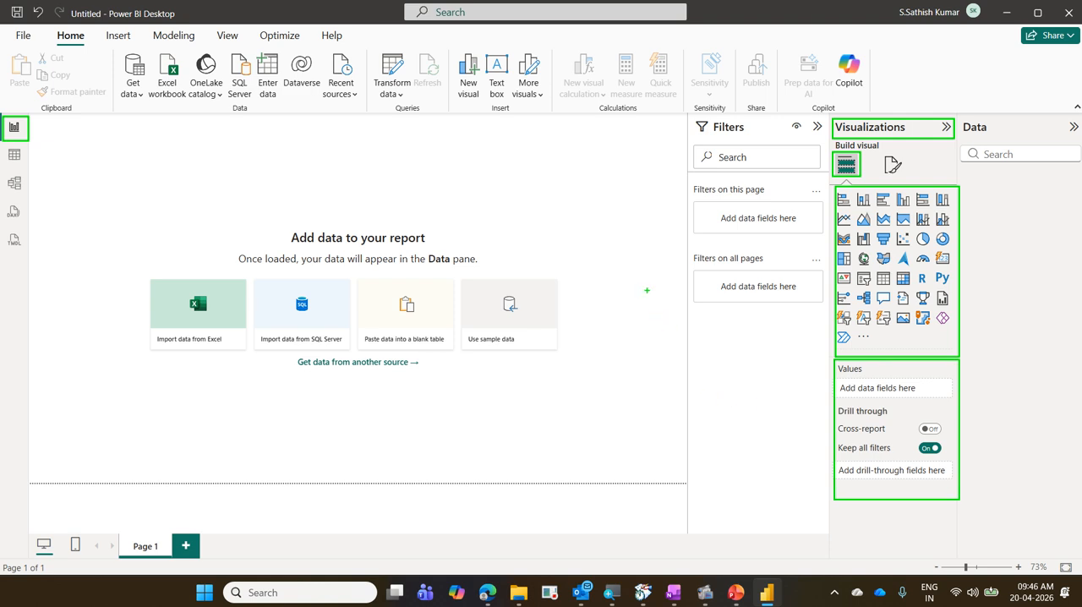
Point a green arrow from the Build visual icon onto the canvas and label it "Create".
mouse_move(647, 290)
left_mouse_down()
mouse_move(715, 217)
mouse_move(829, 167)
left_mouse_up()
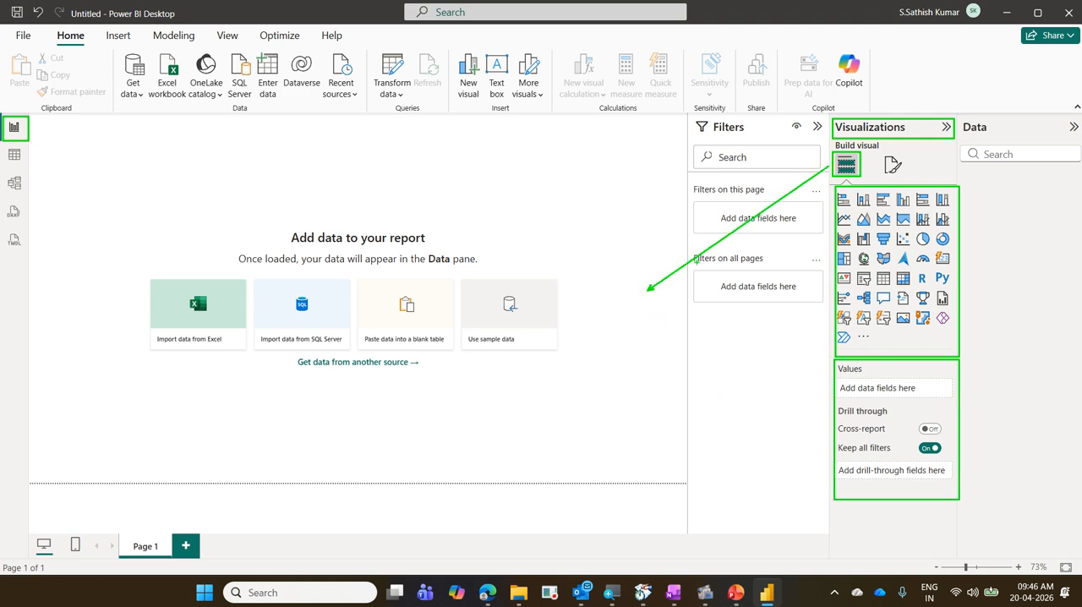
left_click(605, 302)
type("Create")
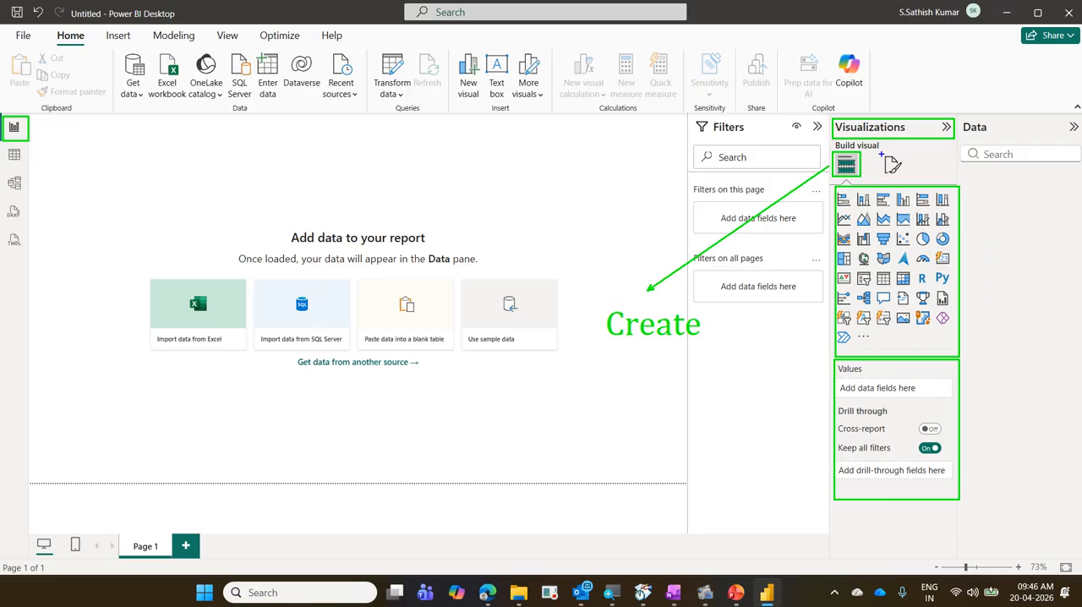
Box the format visual icon in blue, draw an arrow from it to the canvas, and label it "Format".
left_click_drag(879, 149, 907, 179)
left_click_drag(668, 414, 871, 178)
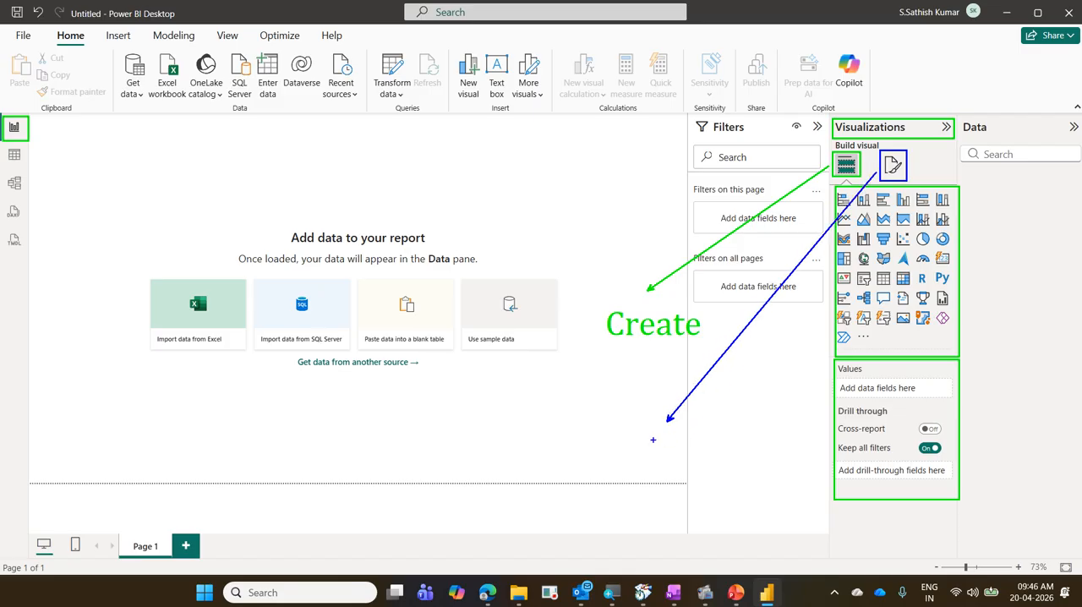
type("tFormat")
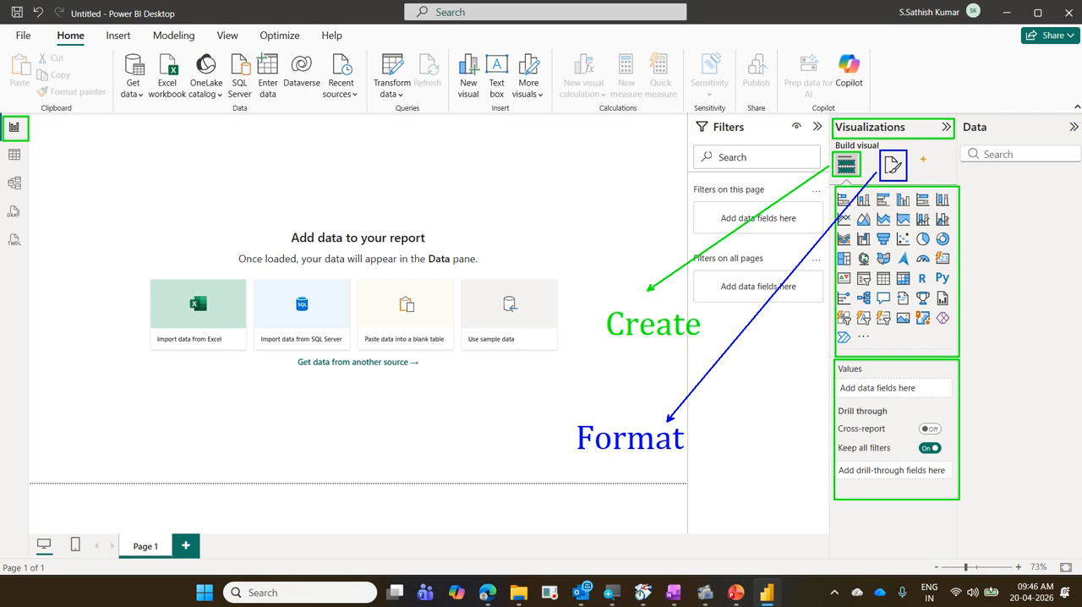
Box the empty spot beside the format icon in orange, draw an arrow from it, and label it "Analysis".
left_click_drag(919, 152, 953, 179)
left_click_drag(693, 478, 924, 179)
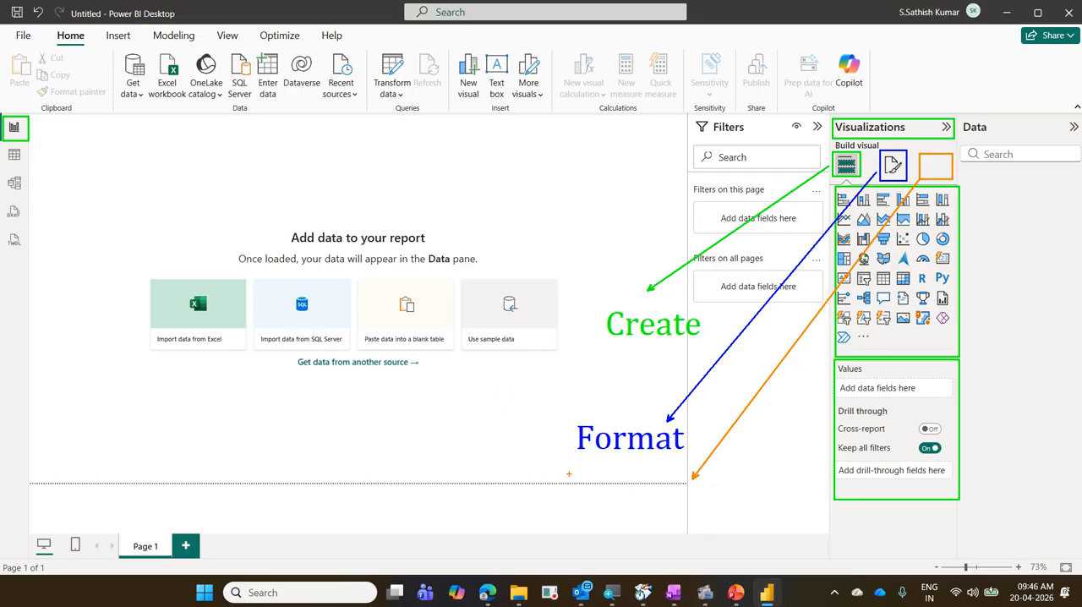
type("tAnalysis")
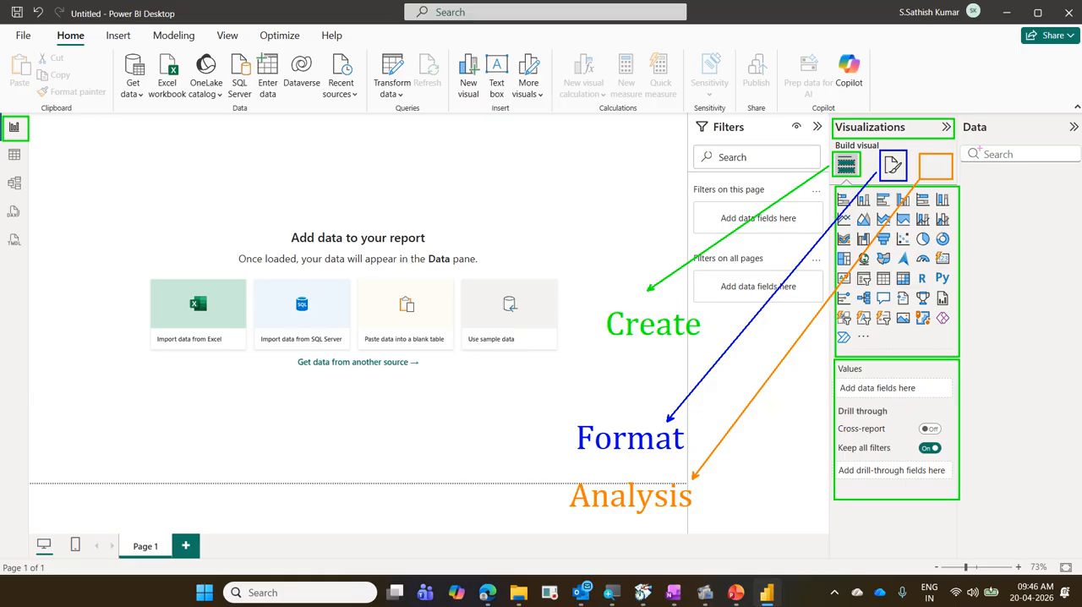
Box the Data pane heading in pink, draw four placeholder rows below its search field, and mark the rows with short strokes.
mouse_move(964, 118)
left_mouse_down()
mouse_move(969, 129)
mouse_move(1080, 141)
left_mouse_up()
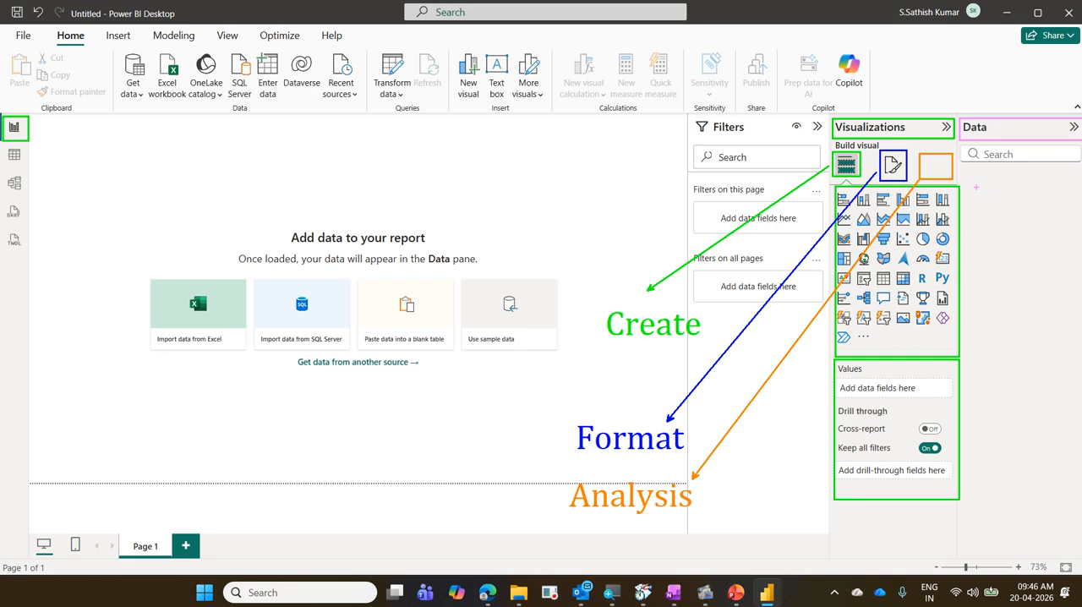
left_click_drag(968, 177, 1066, 193)
left_click_drag(967, 202, 1066, 215)
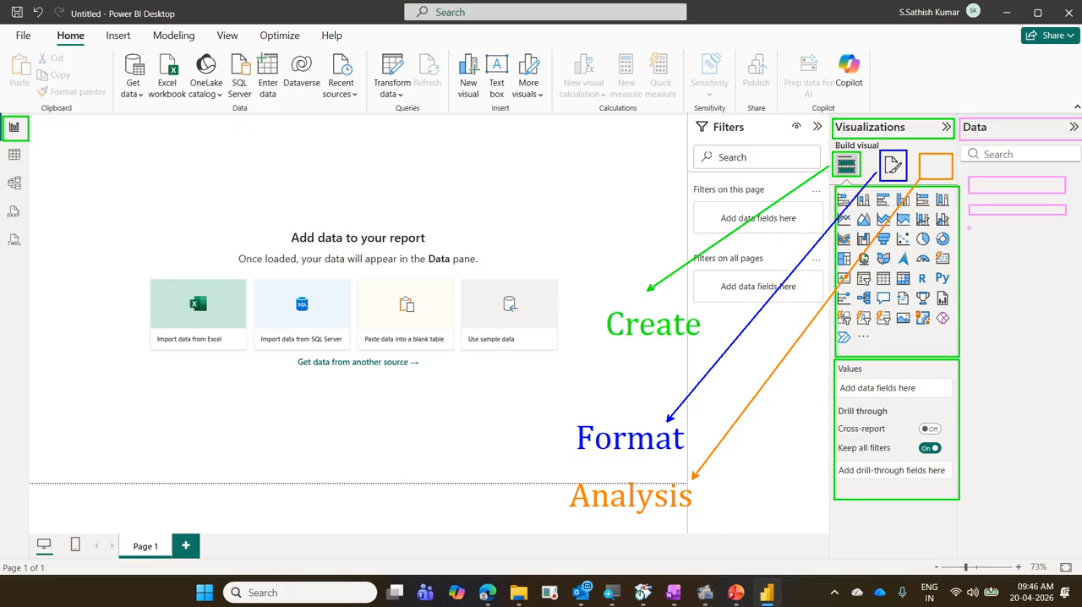
mouse_move(968, 227)
left_mouse_down()
mouse_move(1074, 236)
mouse_move(985, 257)
mouse_move(1076, 262)
left_mouse_up()
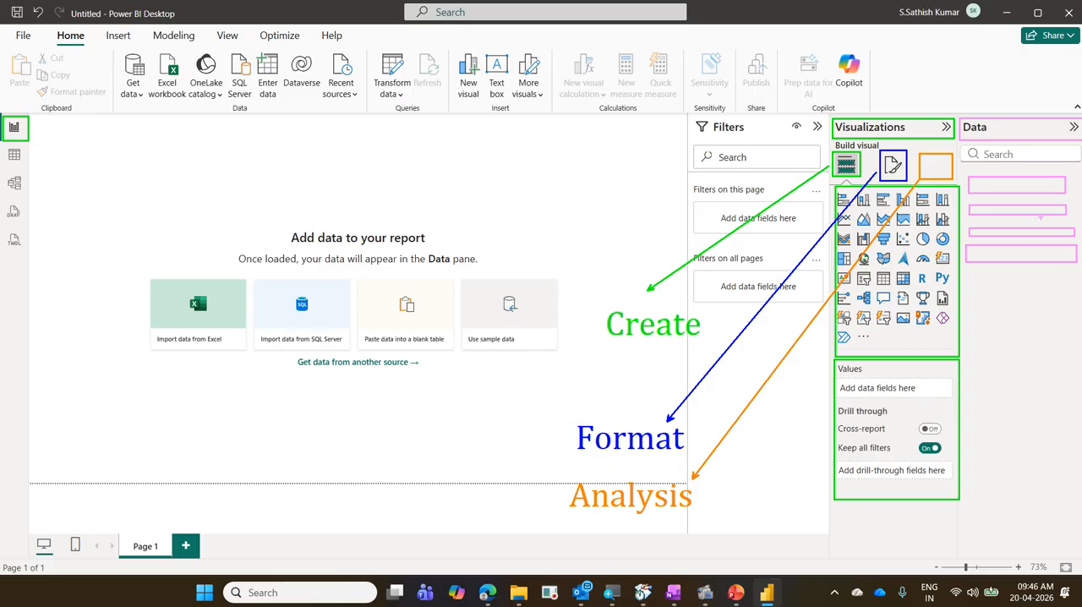
left_click_drag(978, 187, 987, 189)
left_click_drag(983, 256, 995, 247)
Box the zoom slider and fit-to-page controls in the status bar in red.
left_click_drag(926, 559, 1077, 573)
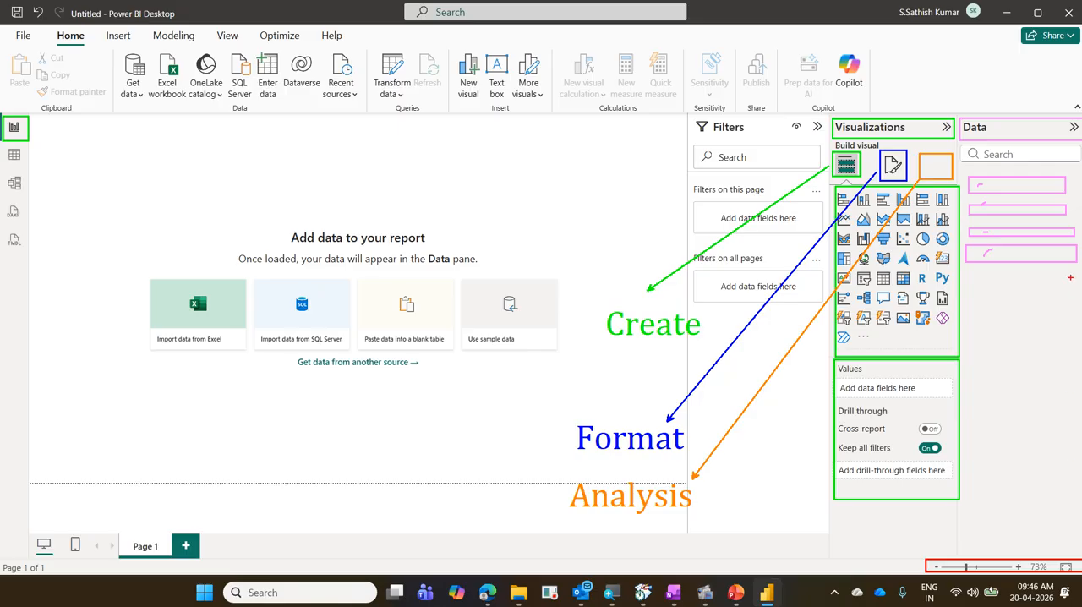
Box the signed-in account's name and avatar in the title bar.
left_click_drag(893, 6, 980, 25)
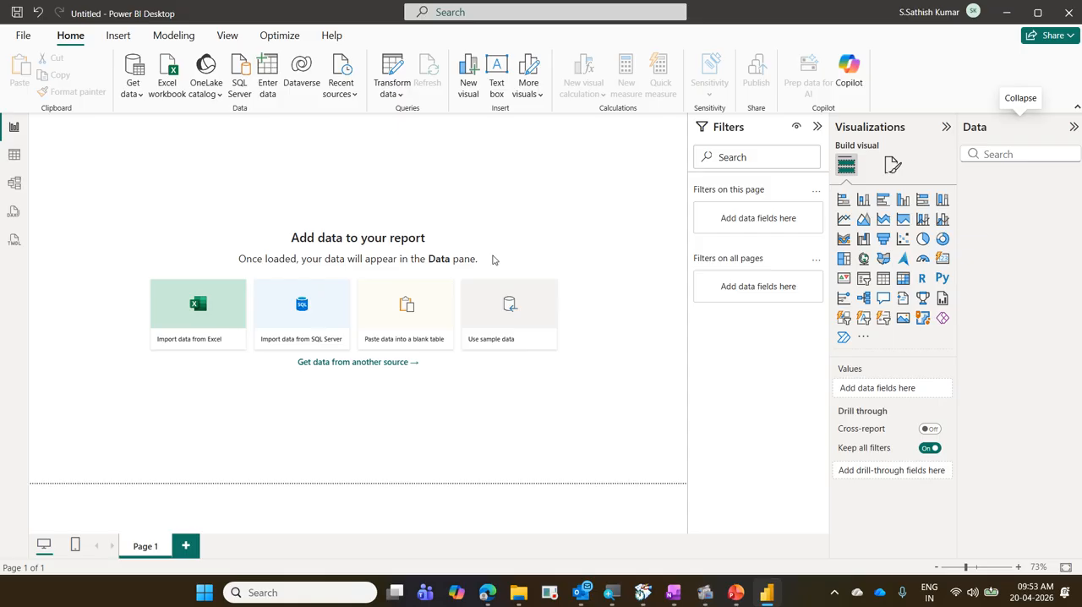
Switch to File Explorer's PowerBIExercise folder and open the 01 TransactionsData workbook in Excel with editing enabled.
left_click(1006, 12)
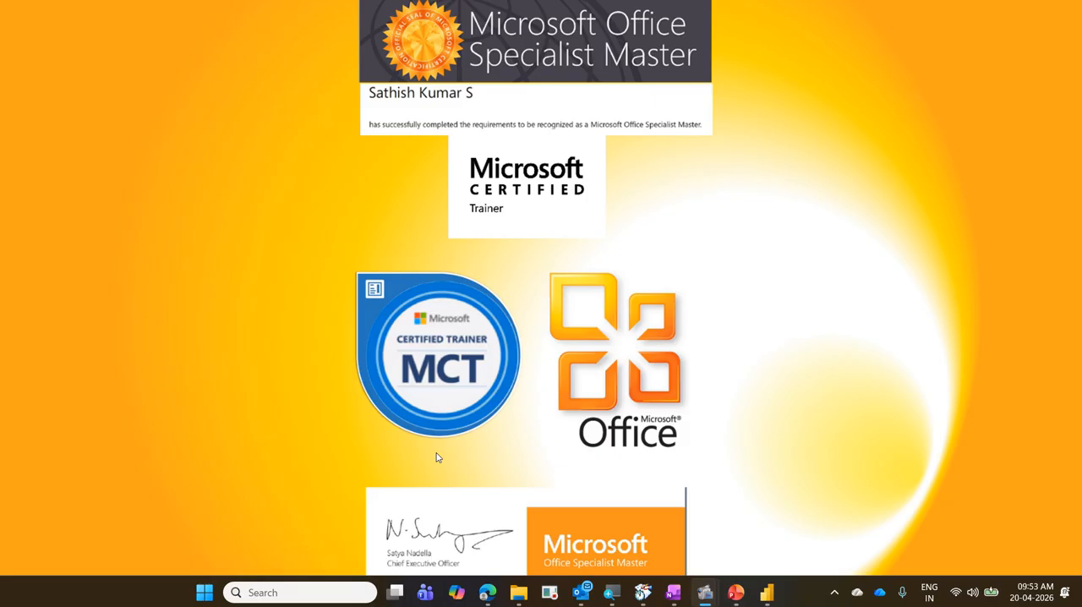
mouse_move(523, 594)
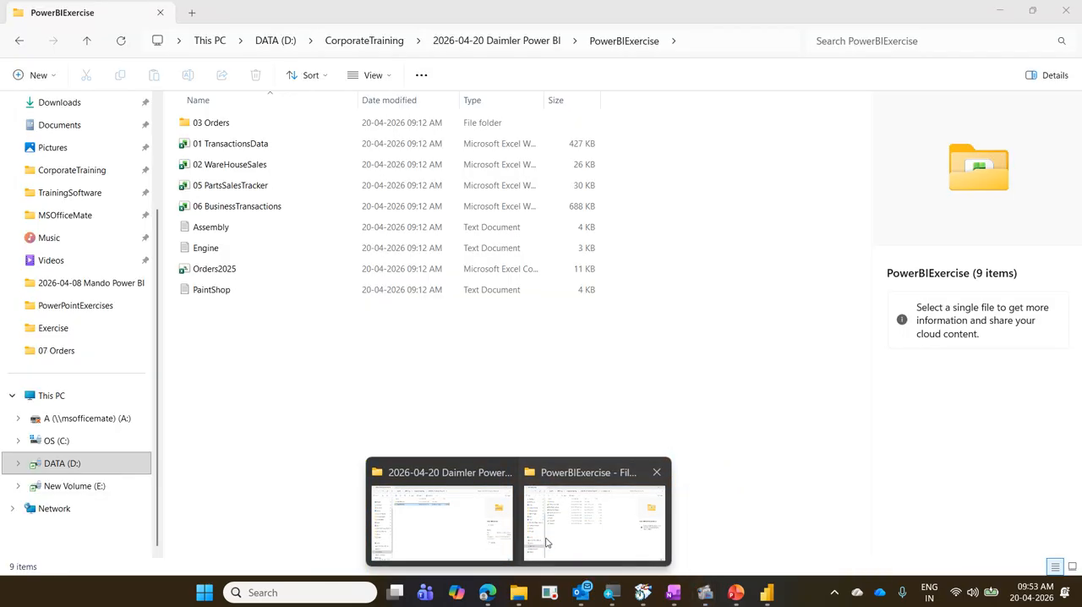
left_click(543, 543)
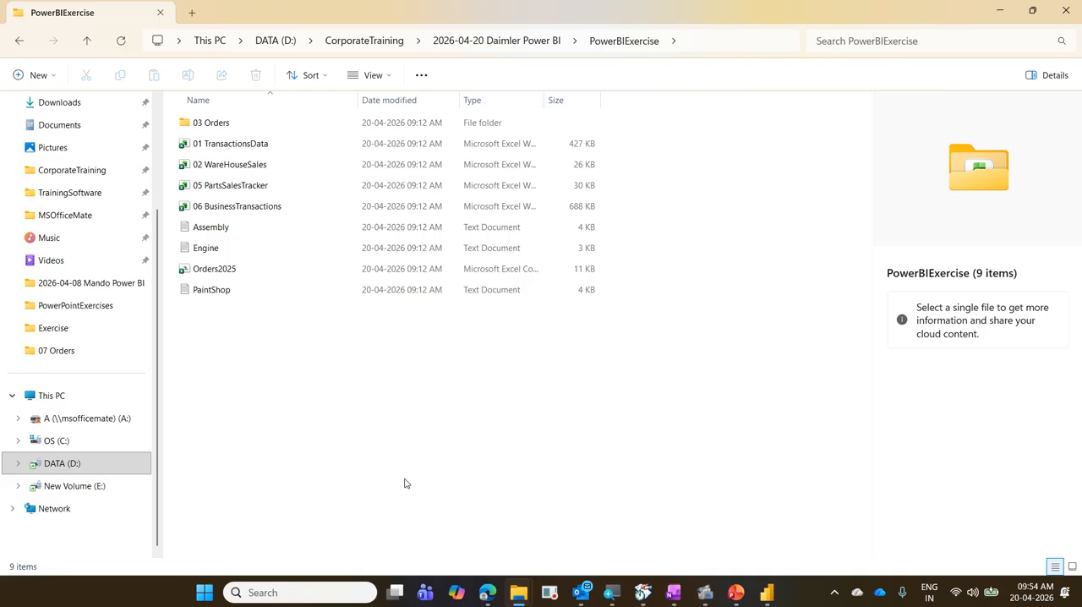
left_click(302, 150)
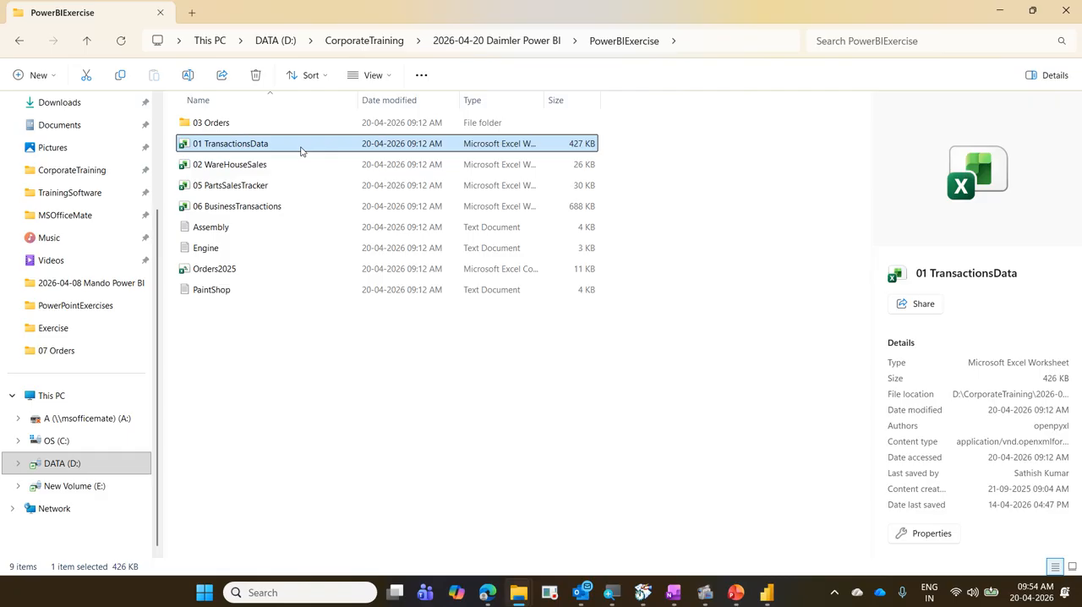
double_click(302, 150)
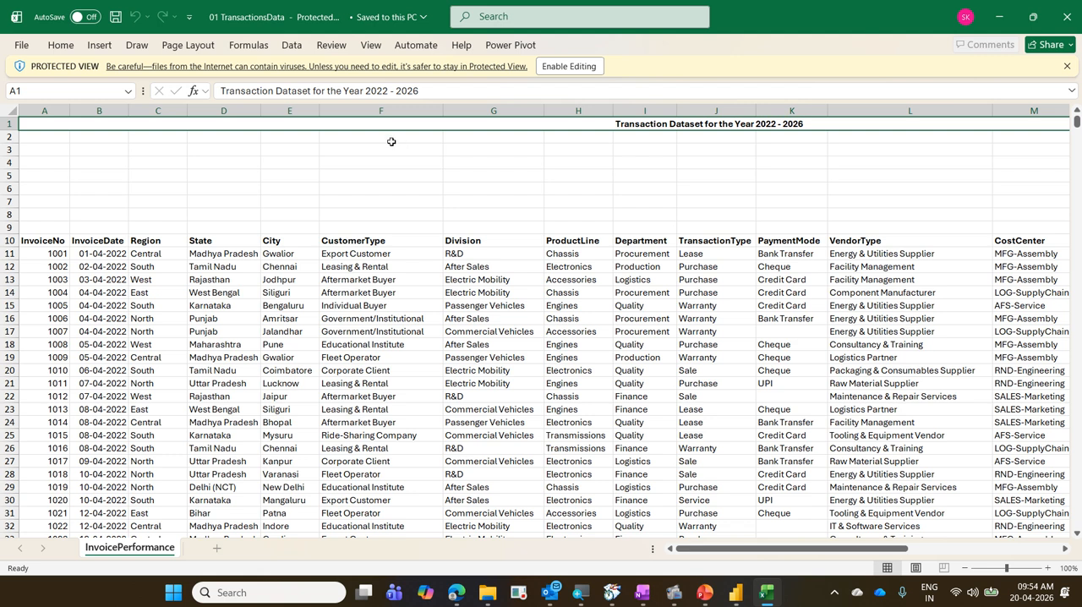
left_click(554, 70)
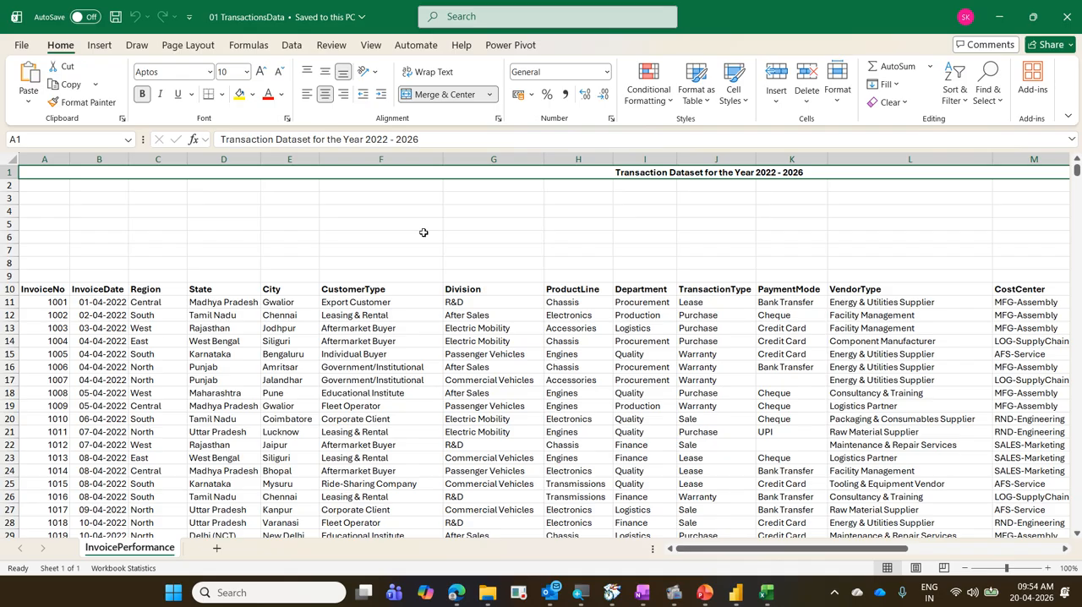
type("0")
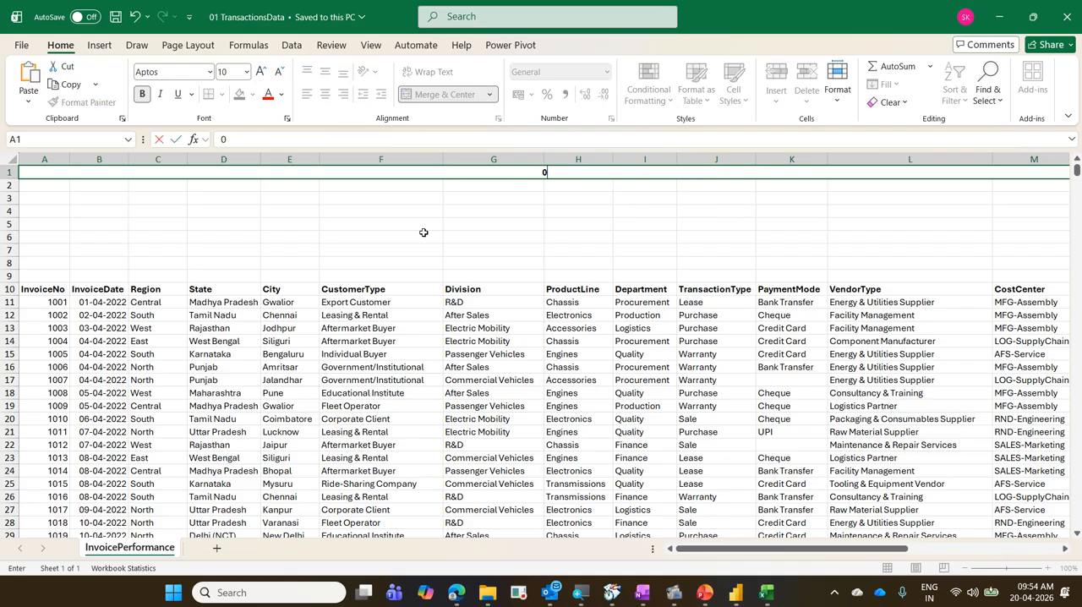
key("Escape")
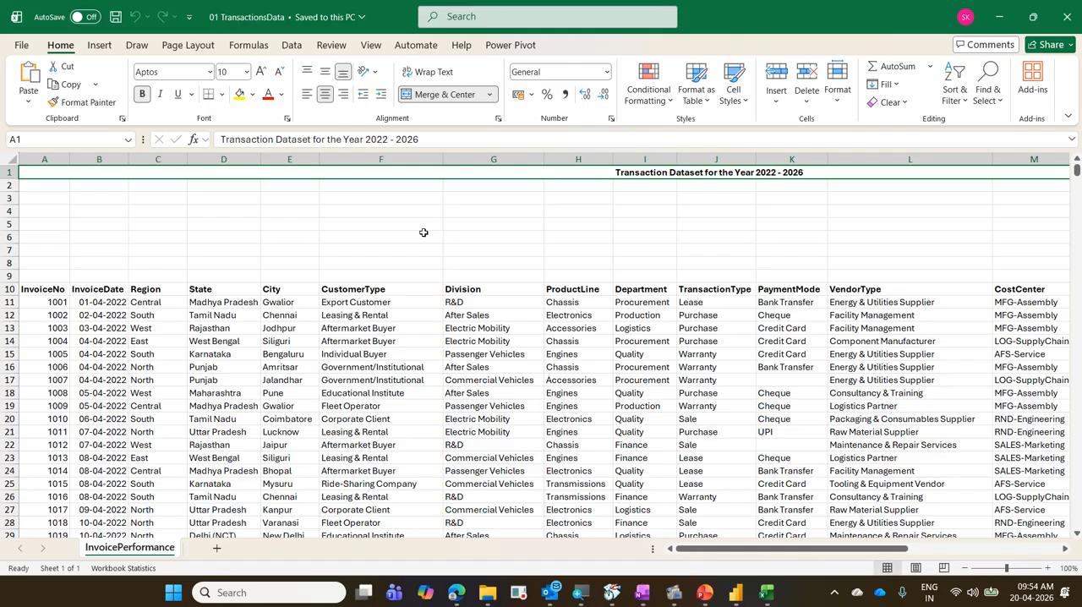
Examine the header row from InvoiceNo to NetProfit and find where the first block of invoice rows ends.
key("ctrl+Down")
key("ctrl+Right")
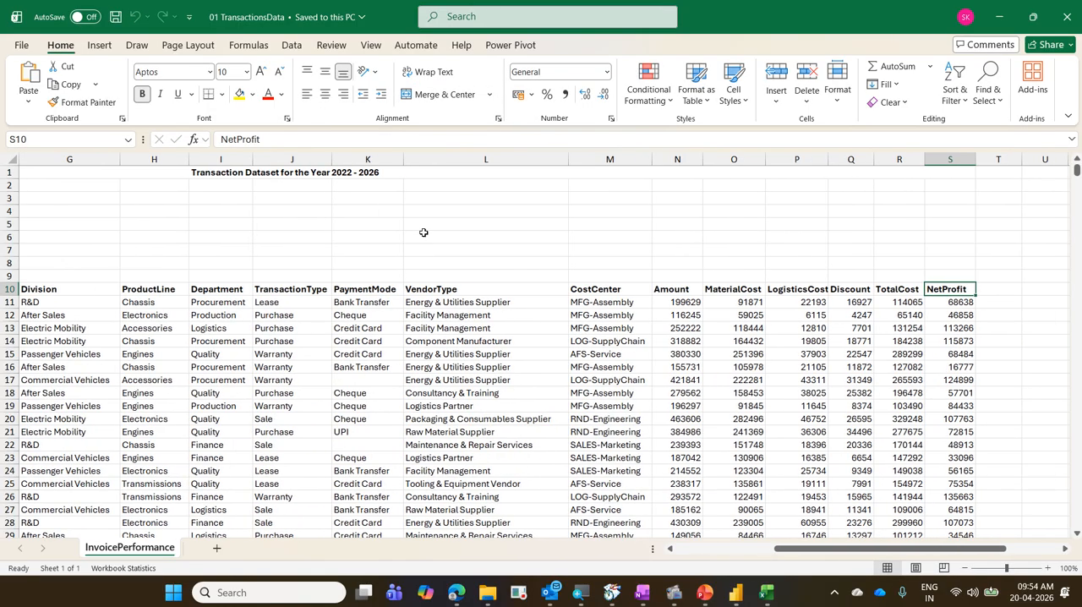
key("ctrl+Left")
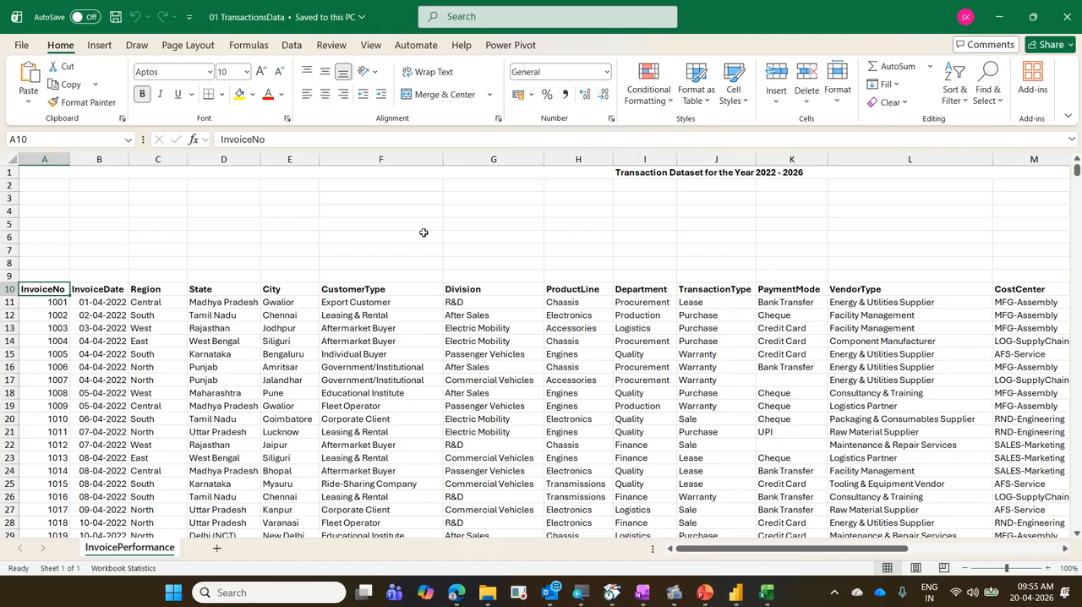
key("ctrl+Down")
key("Down")
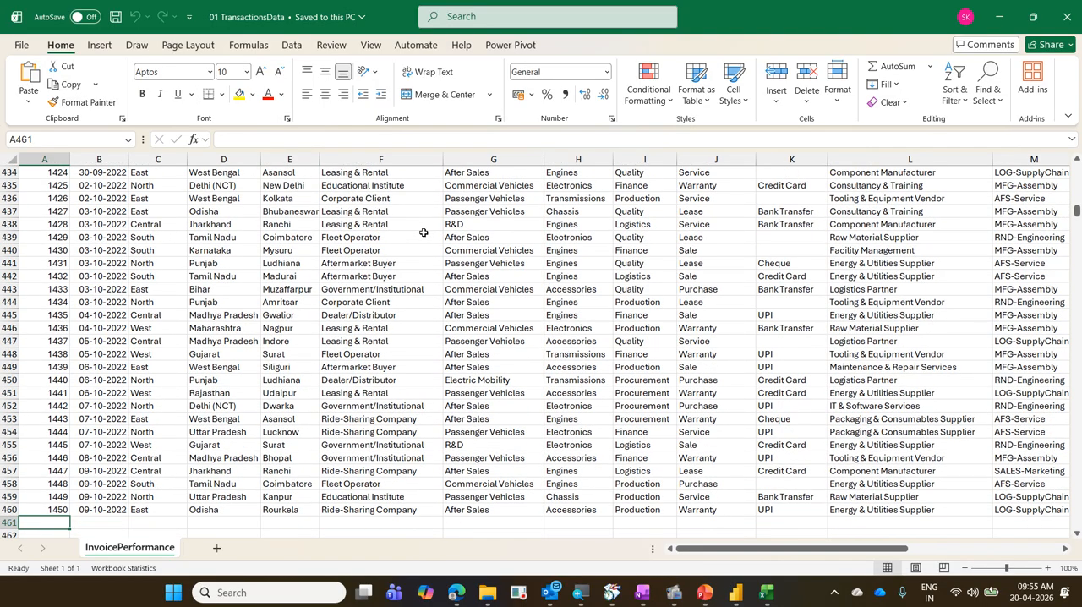
key("ctrl+Up")
key("ctrl+Up")
key("ctrl+Up")
key("Down")
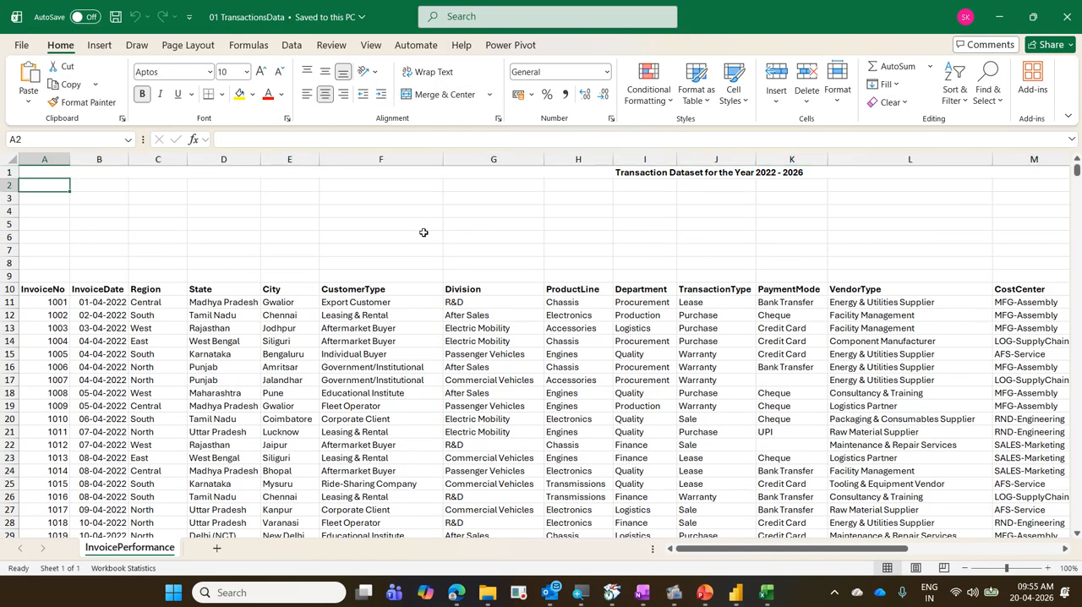
Examine the PaymentMode column of the first invoice rows for blank cells, including K17.
key("ctrl+Down")
key("Down")
key("Down")
key("Down")
key("Down")
key("Down")
key("Right")
key("Right")
key("Right")
key("Right")
key("Right")
key("Right")
key("Right")
key("Right")
key("Right")
key("Right")
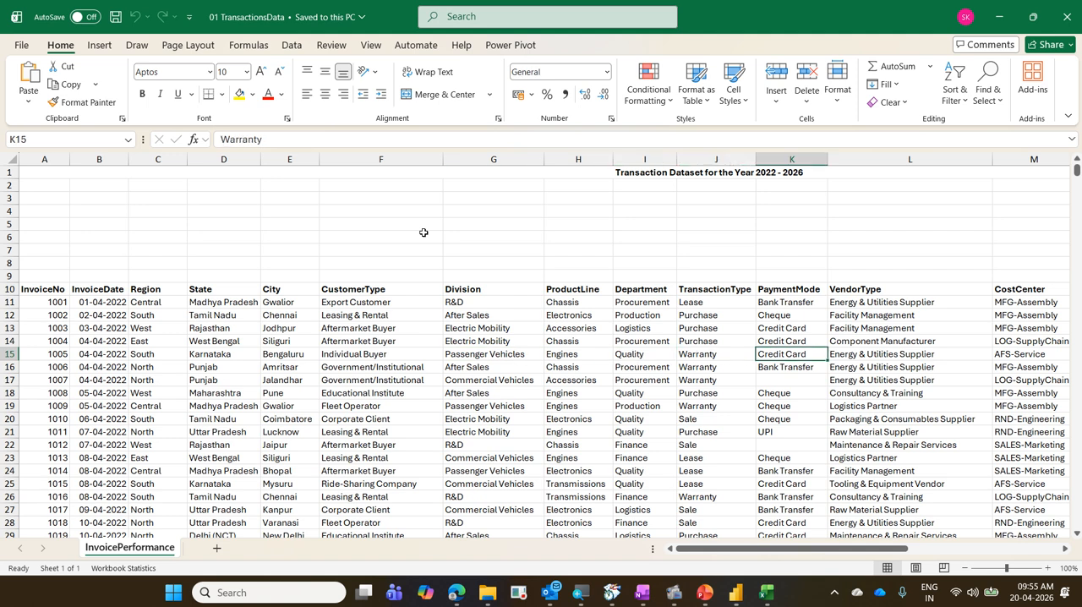
key("Down")
key("Down")
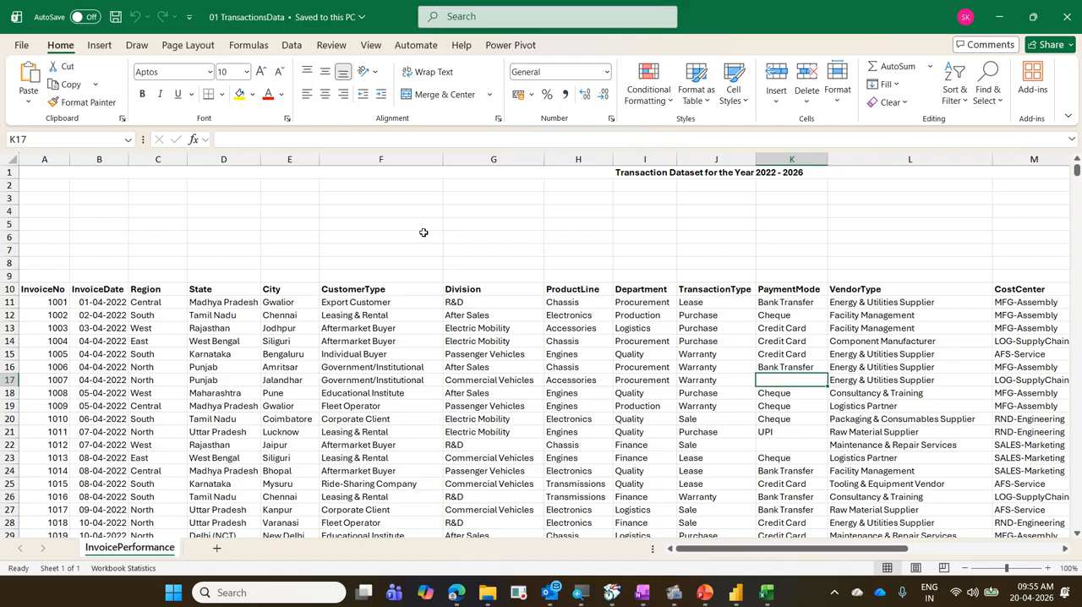
key("Left")
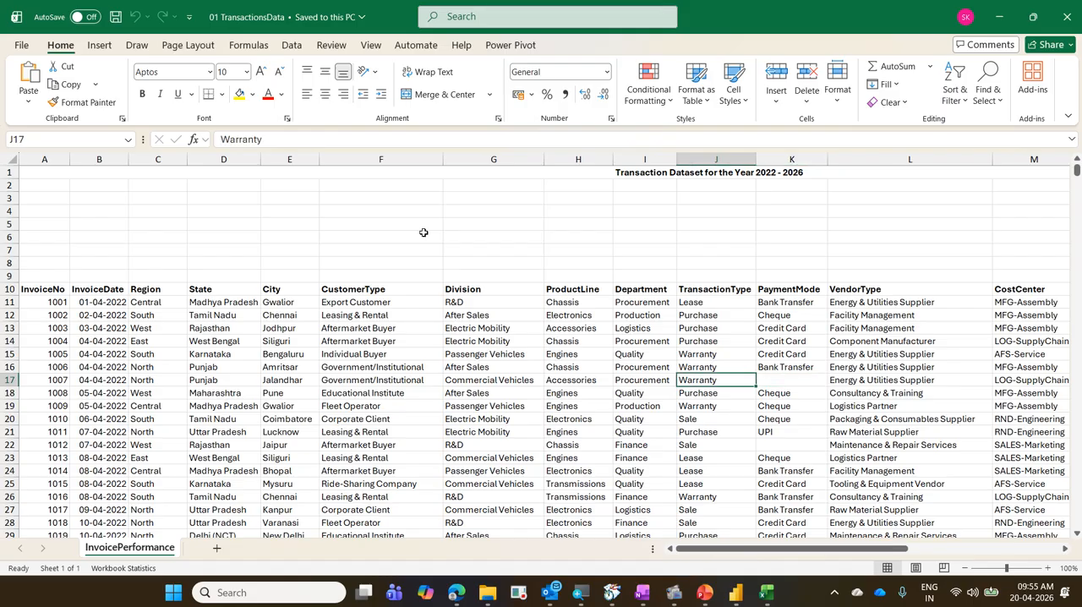
Examine the blank rows between the title and header and the gap after row 460, and return to cell A1.
key("ctrl+Left")
key("ctrl+Down")
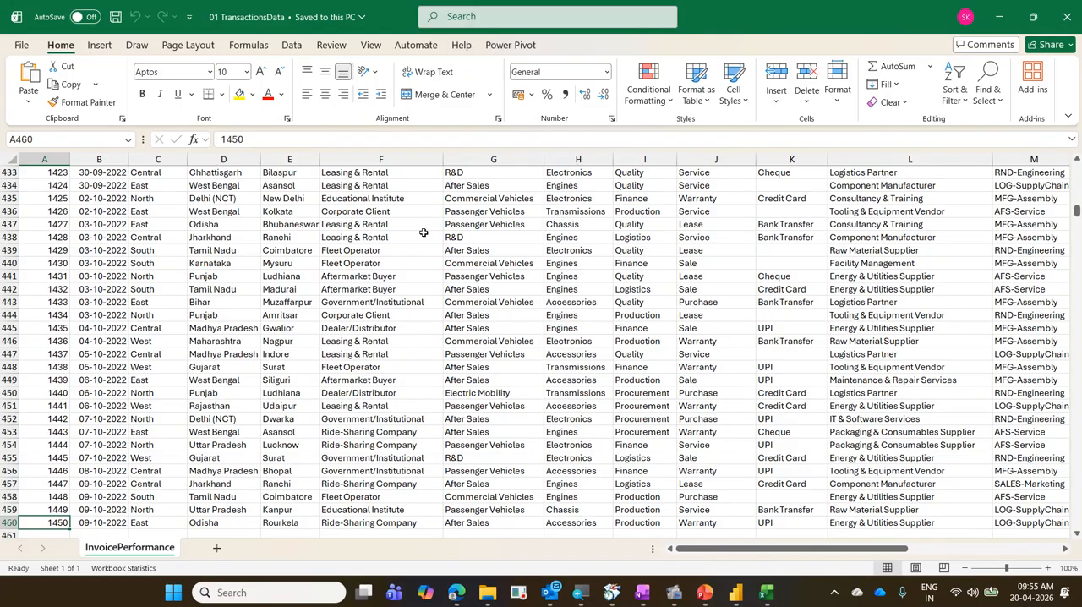
key("ctrl+Up")
key("ctrl+Up")
key("Down")
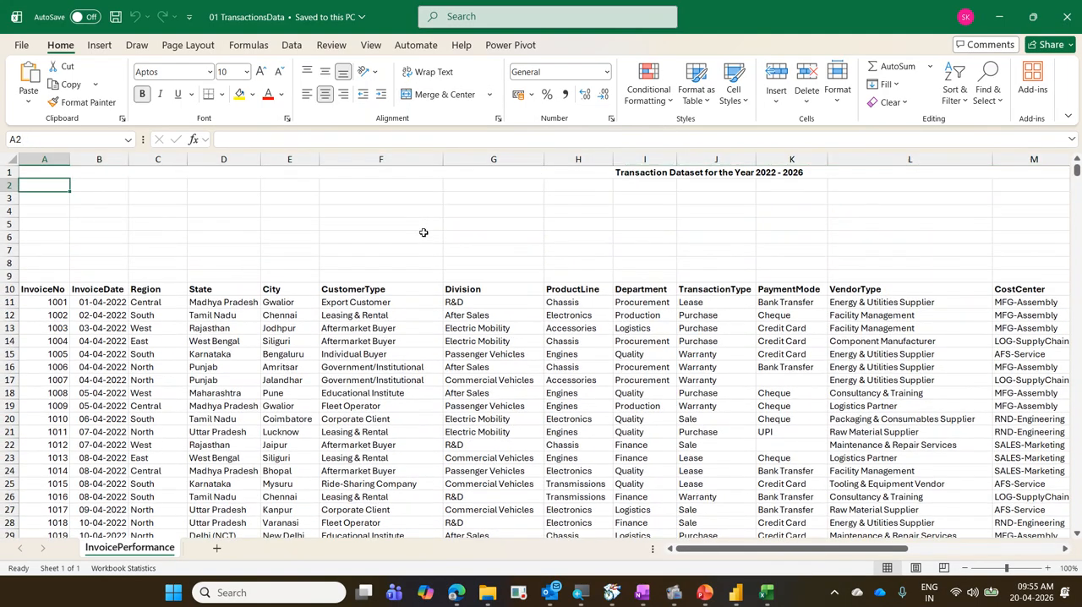
key("Down")
key("Down")
key("Down")
key("Up")
key("Up")
key("Up")
key("Up")
key("Down")
key("Down")
key("Down")
key("Down")
key("Down")
key("Down")
key("Down")
key("Down")
key("Down")
key("Down")
key("Down")
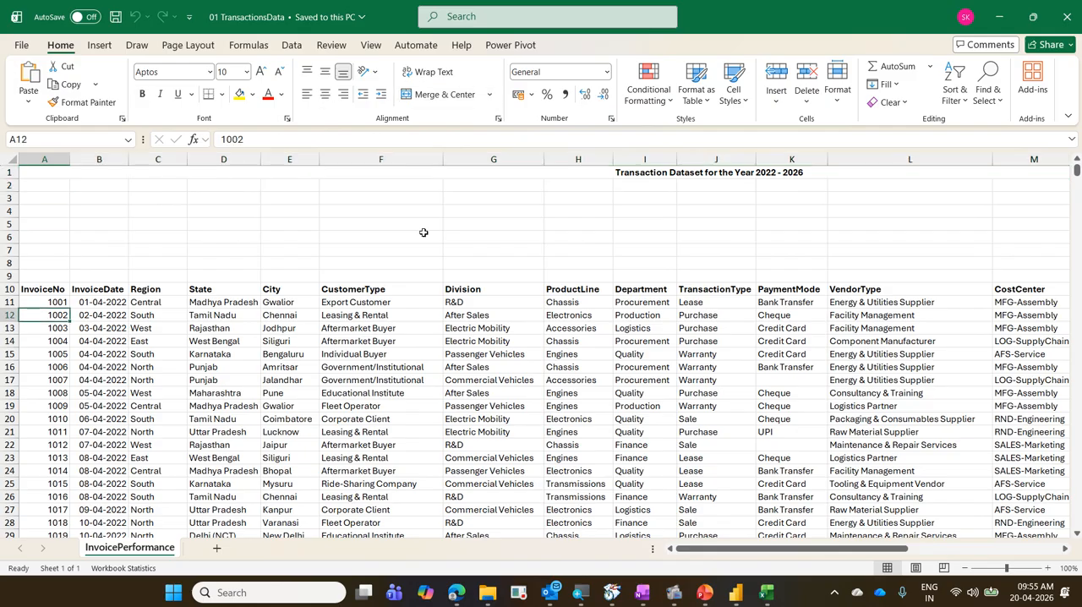
key("ctrl+Down")
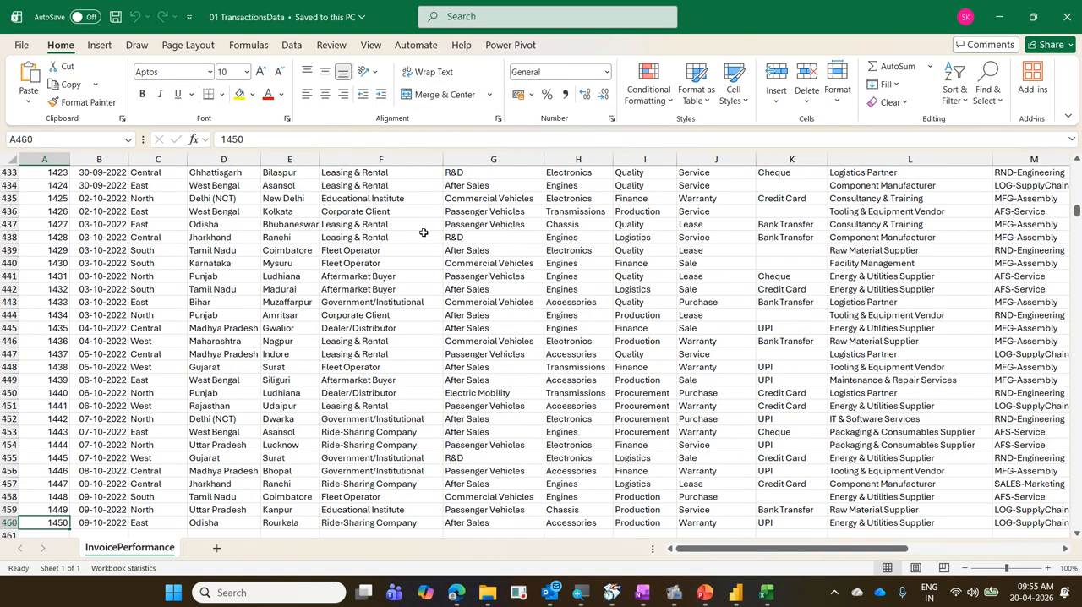
key("ctrl+Down")
key("ctrl+Down")
key("ctrl+Up")
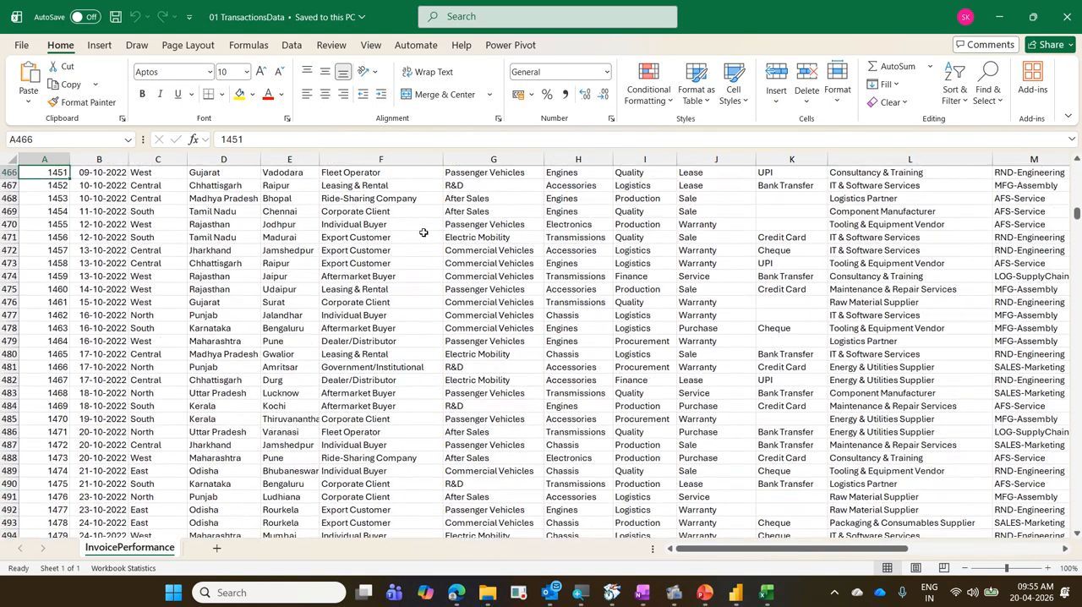
key("ctrl+Home")
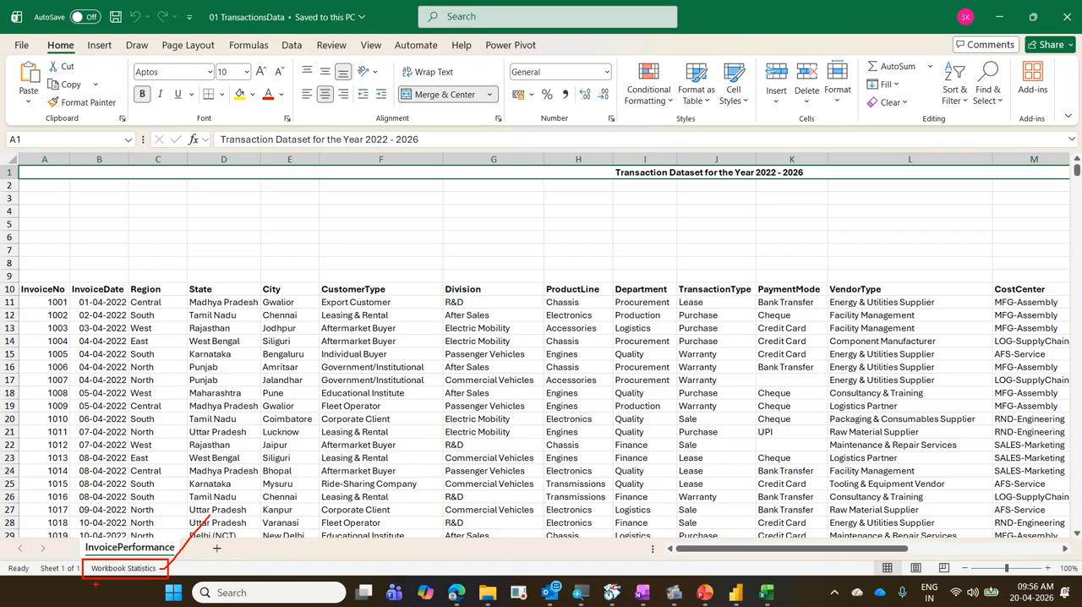
Box Workbook Statistics in the status bar in red, and box its entry among the status bar customization options in blue.
mouse_move(99, 585)
left_mouse_down()
mouse_move(161, 580)
mouse_move(113, 549)
mouse_move(74, 572)
left_mouse_up()
key("Escape")
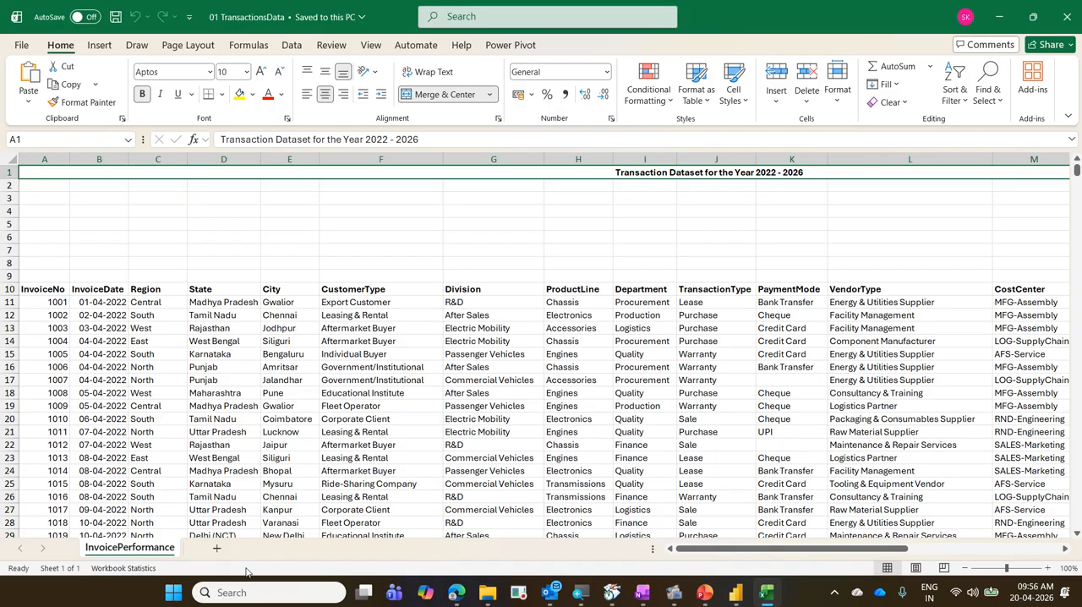
right_click(246, 572)
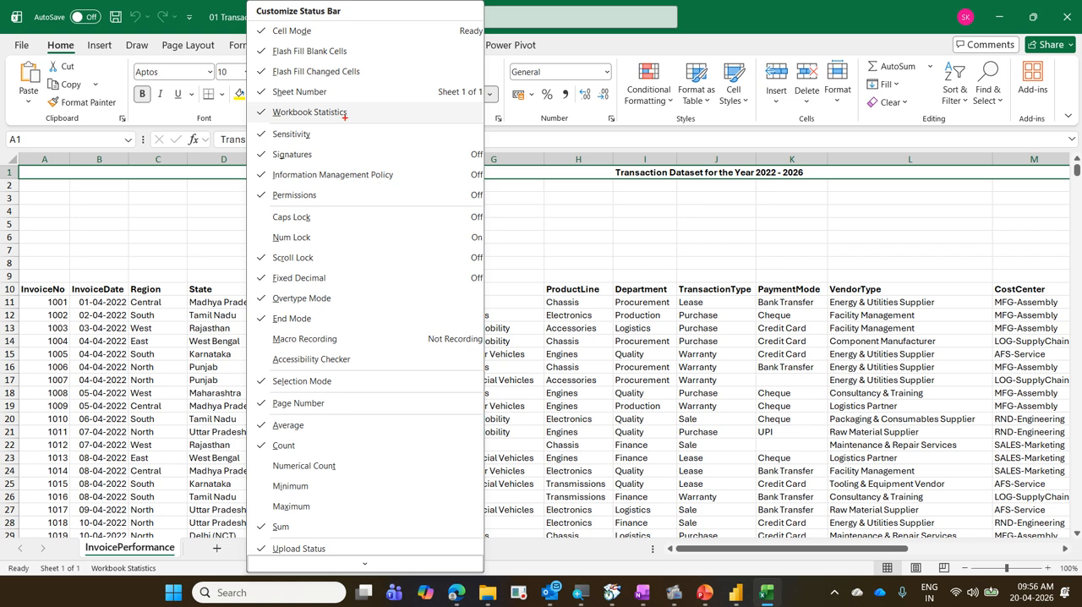
mouse_move(252, 102)
left_mouse_down()
mouse_move(328, 127)
mouse_move(374, 128)
left_mouse_up()
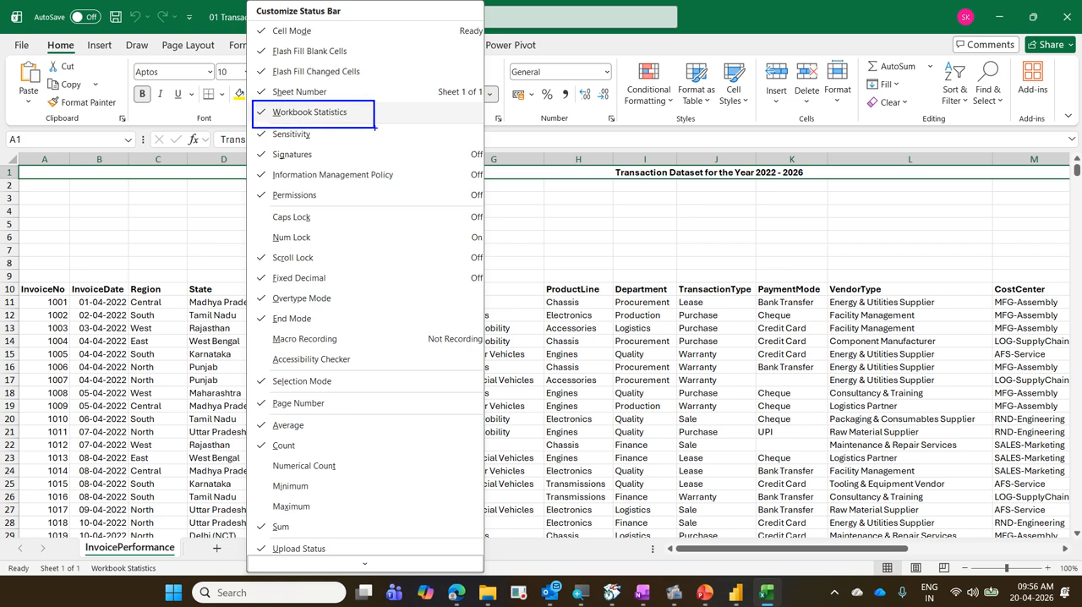
mouse_move(85, 557)
left_mouse_down()
mouse_move(98, 572)
mouse_move(166, 578)
left_mouse_up()
key("Escape")
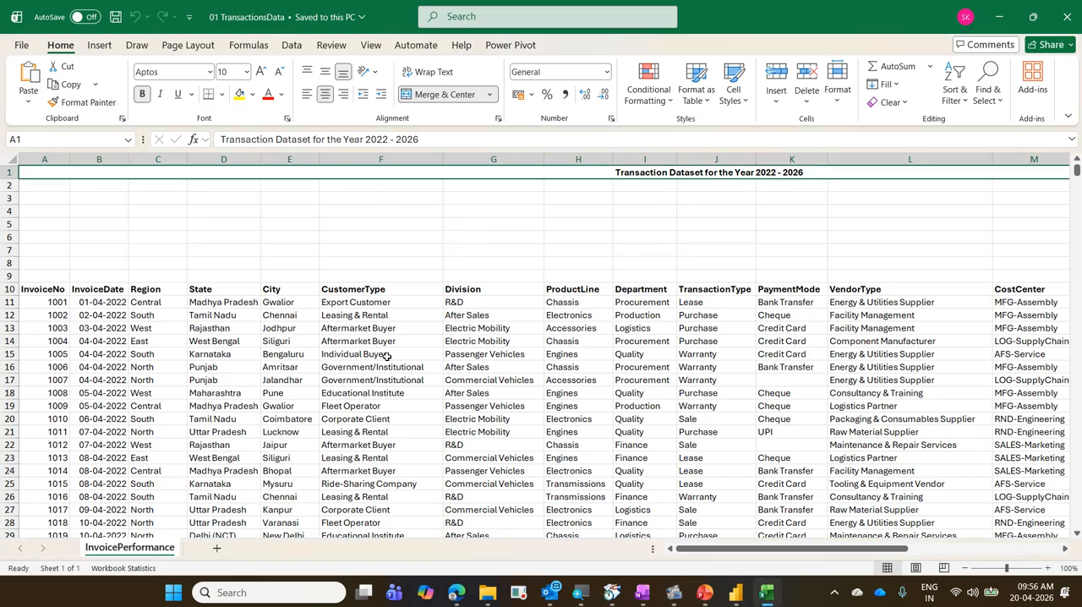
Review the workbook statistics for the current sheet, and recheck the Workbook Statistics entry in the status bar customization options.
left_click(137, 568)
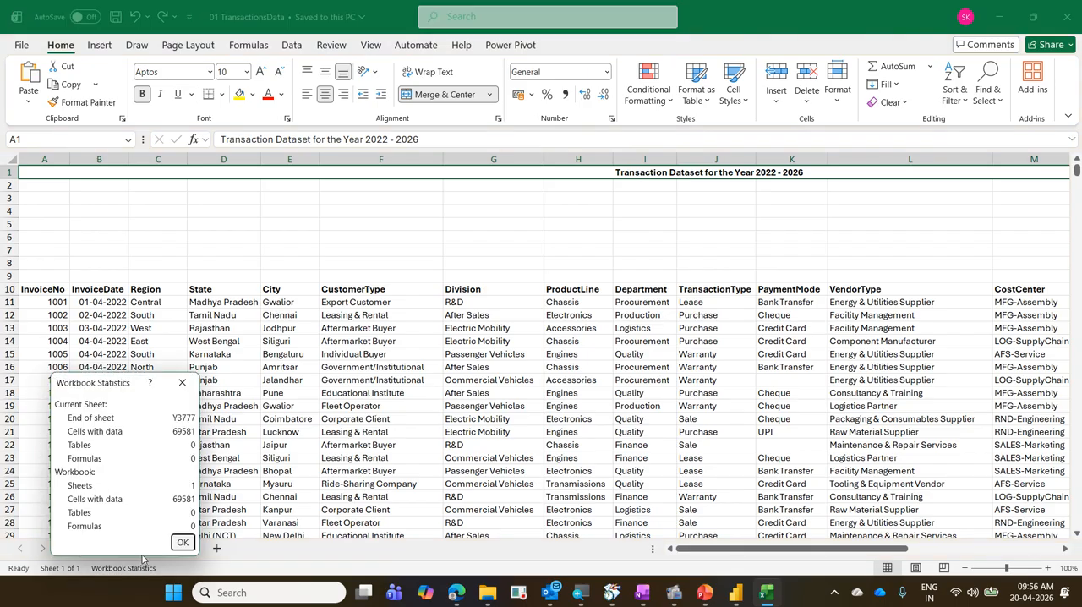
left_click_drag(106, 382, 299, 234)
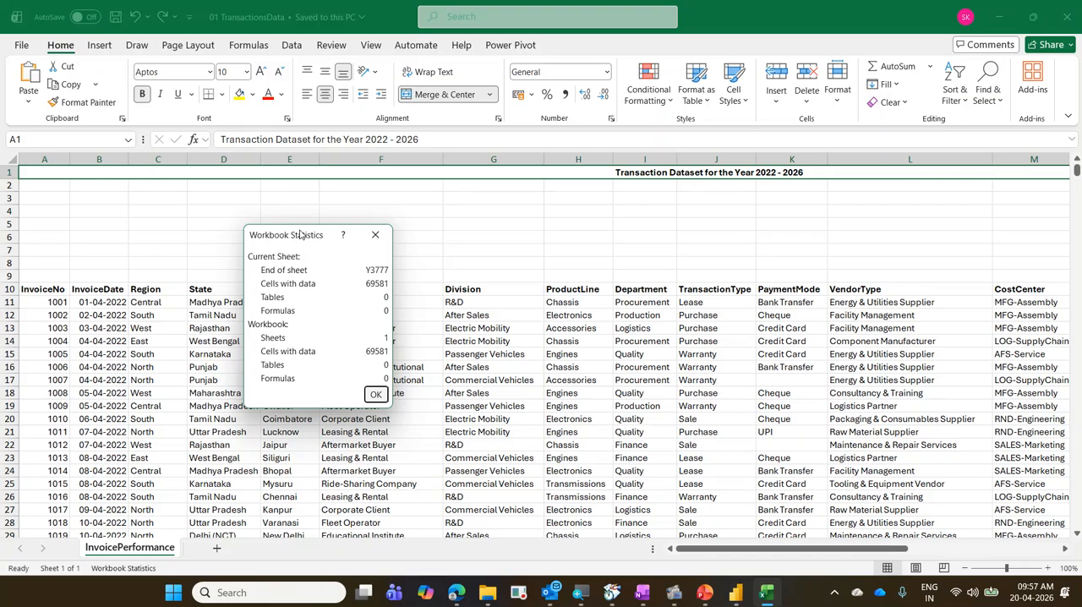
key("Escape")
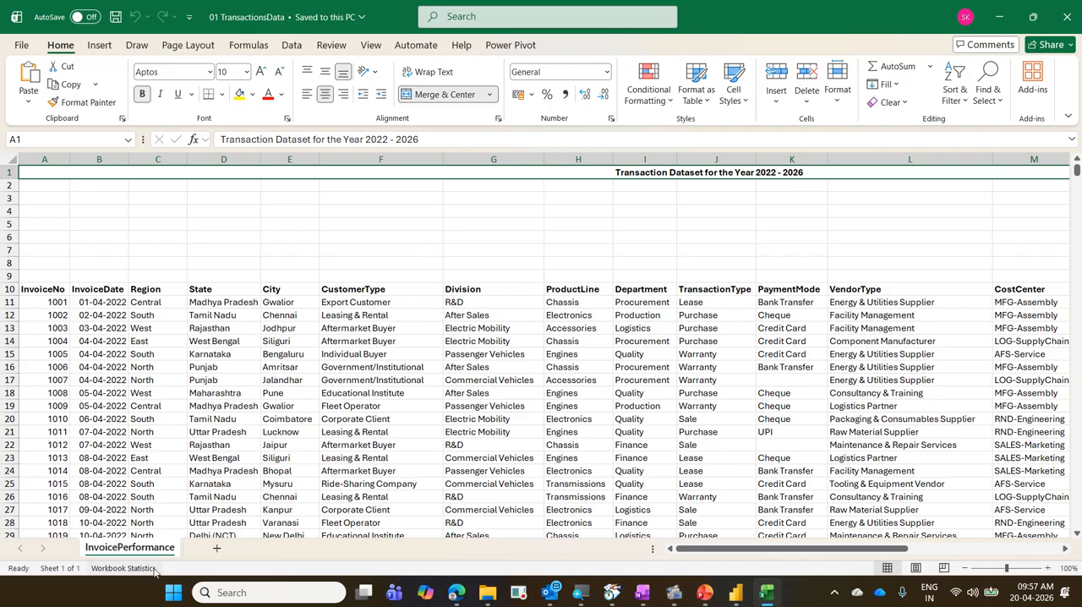
right_click(209, 574)
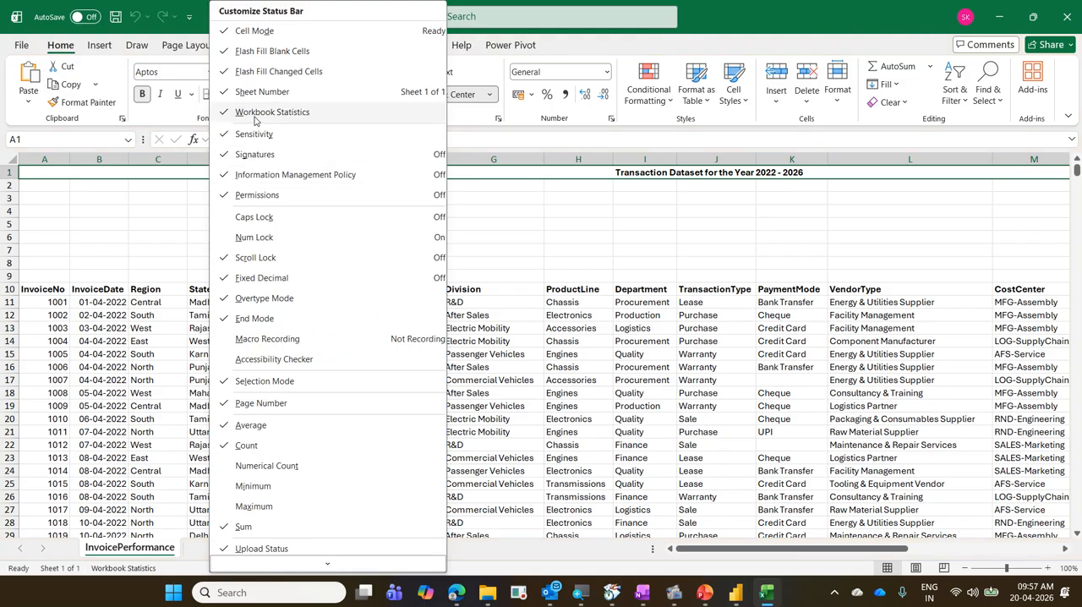
left_click(733, 23)
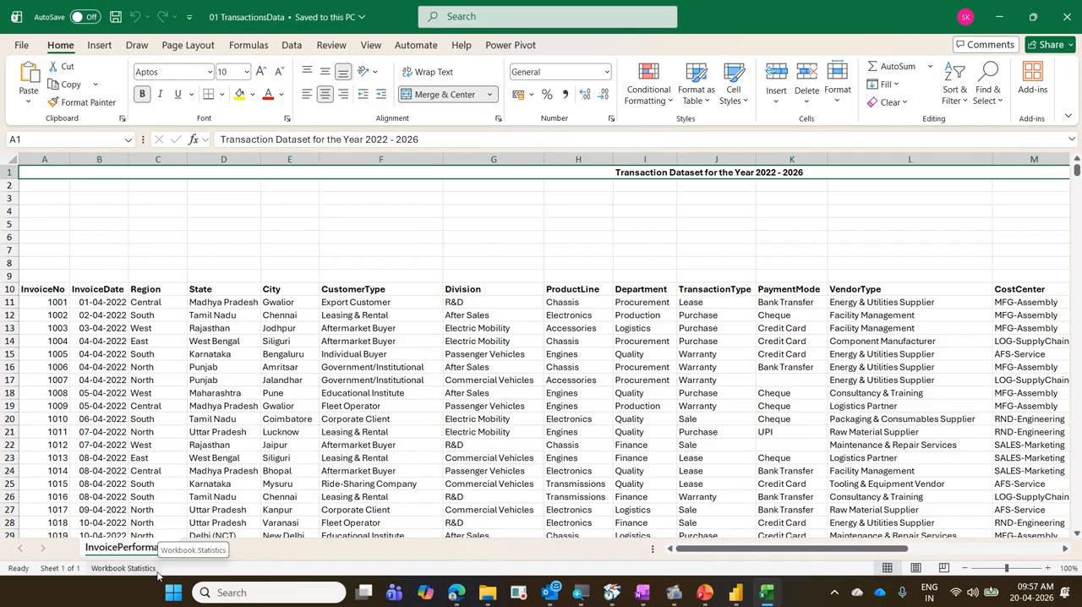
Display the Review commands, box Review and Workbook Statistics in blue with an arrow between them, and box the status bar entry.
left_click(331, 49)
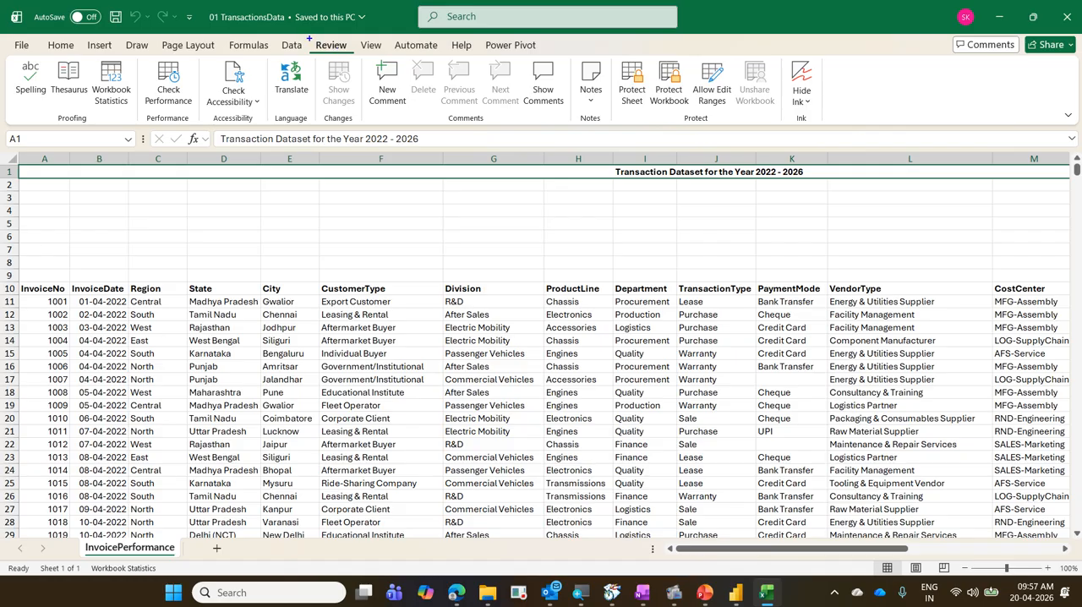
left_click_drag(309, 36, 359, 55)
mouse_move(85, 57)
left_mouse_down()
mouse_move(141, 109)
mouse_move(303, 51)
left_mouse_up()
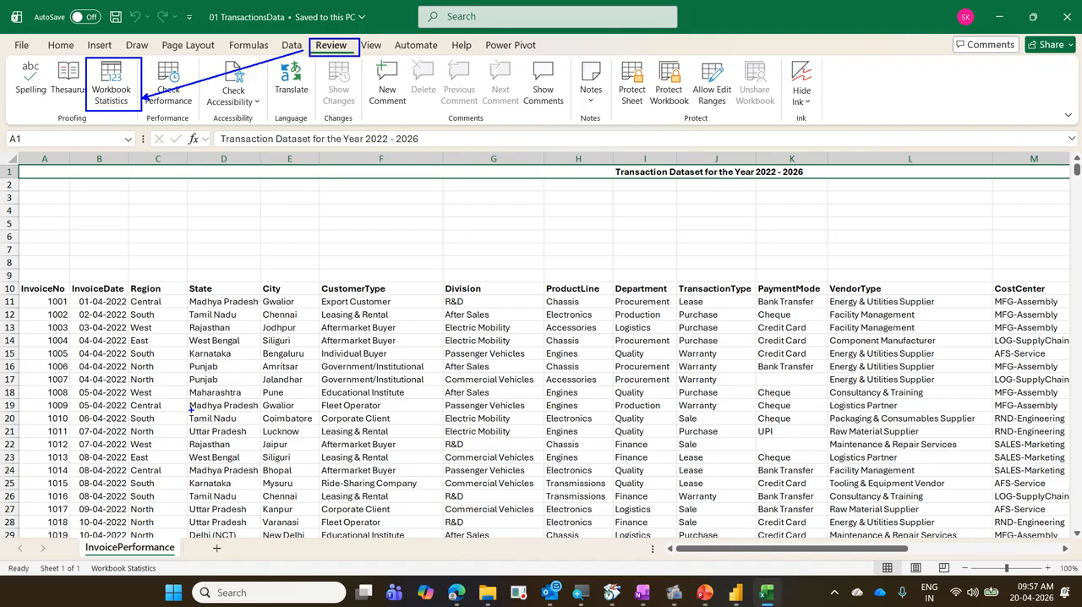
left_click_drag(85, 562, 164, 580)
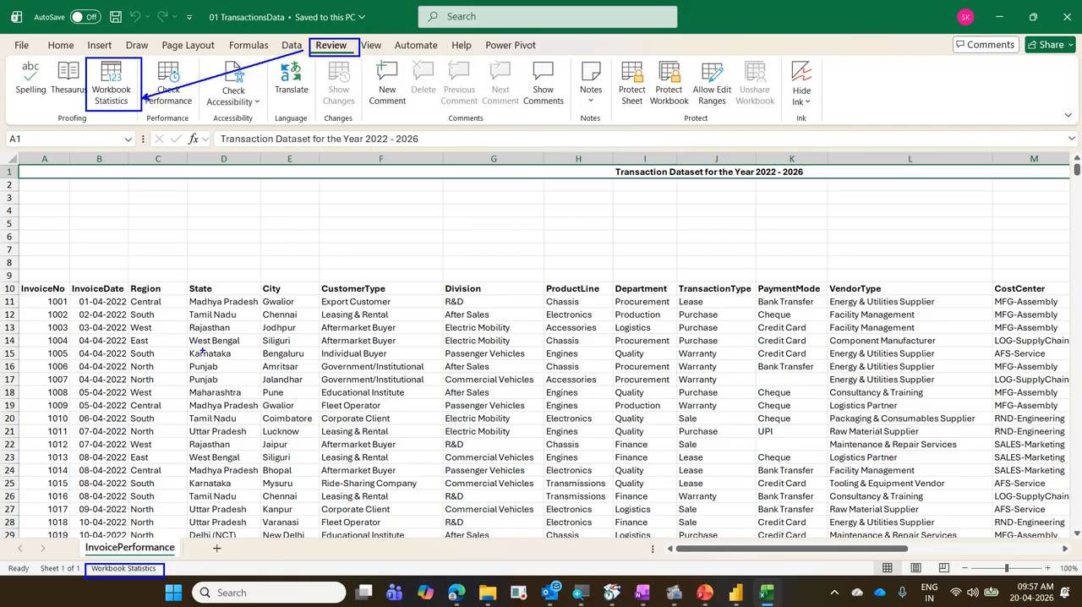
Check the header row 10 from Region to its last column, NetProfit, and the empty columns beyond it.
left_click(148, 289)
key("ctrl+Right")
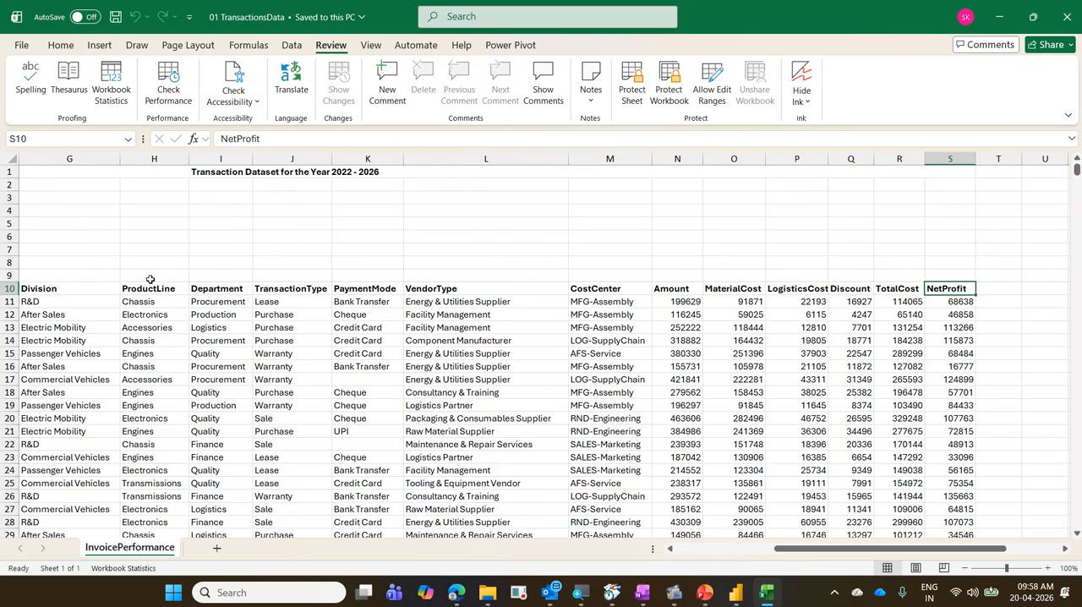
key("Right")
key("Right")
key("Left")
key("Left")
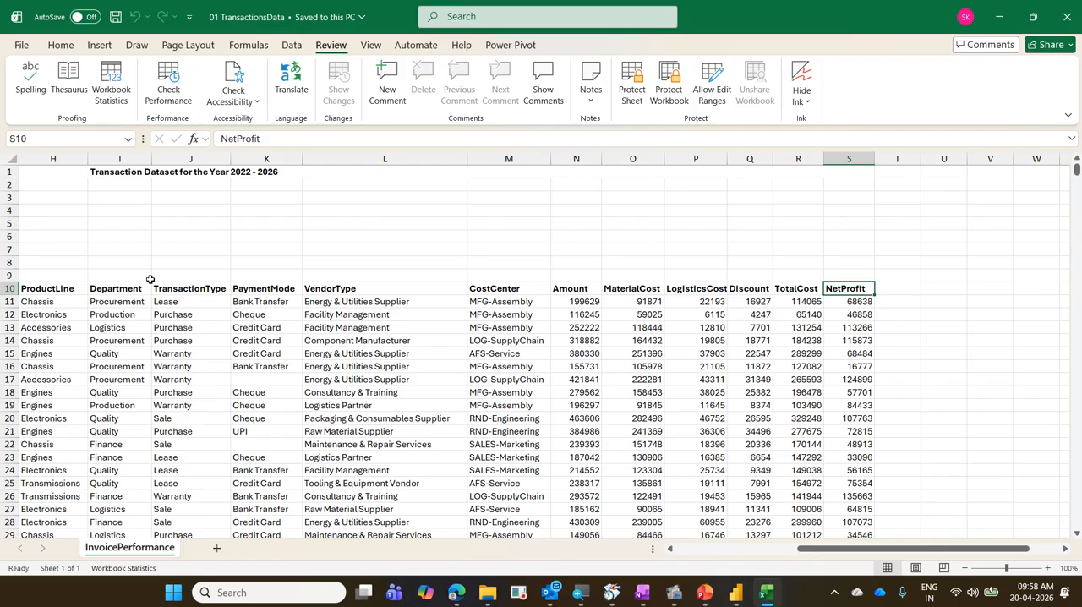
Show the workbook statistics, box the End of sheet entry in blue, and close the statistics.
left_click(113, 96)
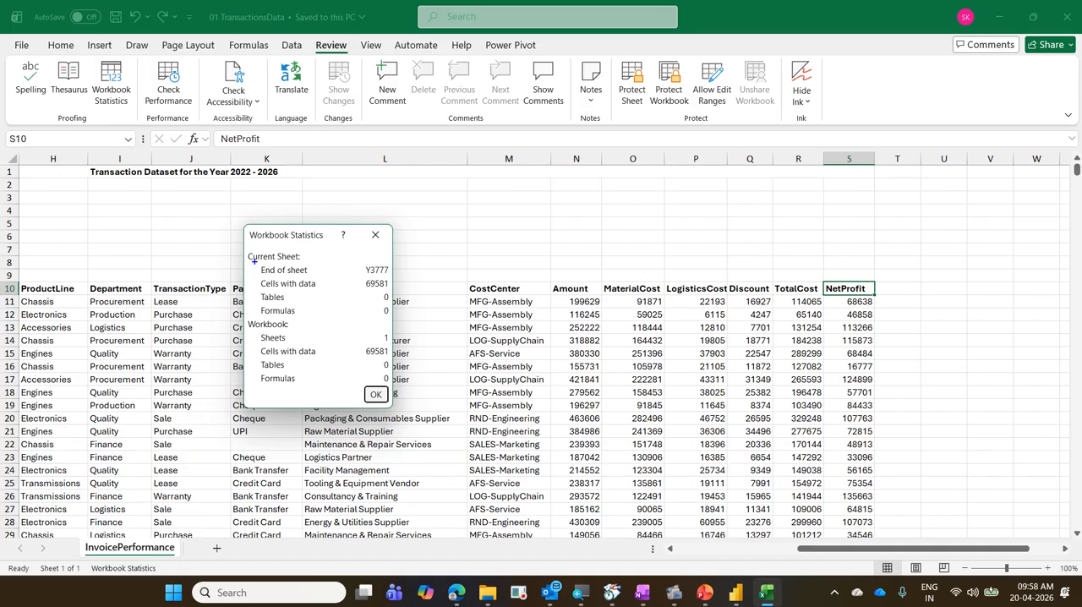
mouse_move(254, 261)
left_mouse_down()
mouse_move(337, 284)
mouse_move(395, 279)
left_mouse_up()
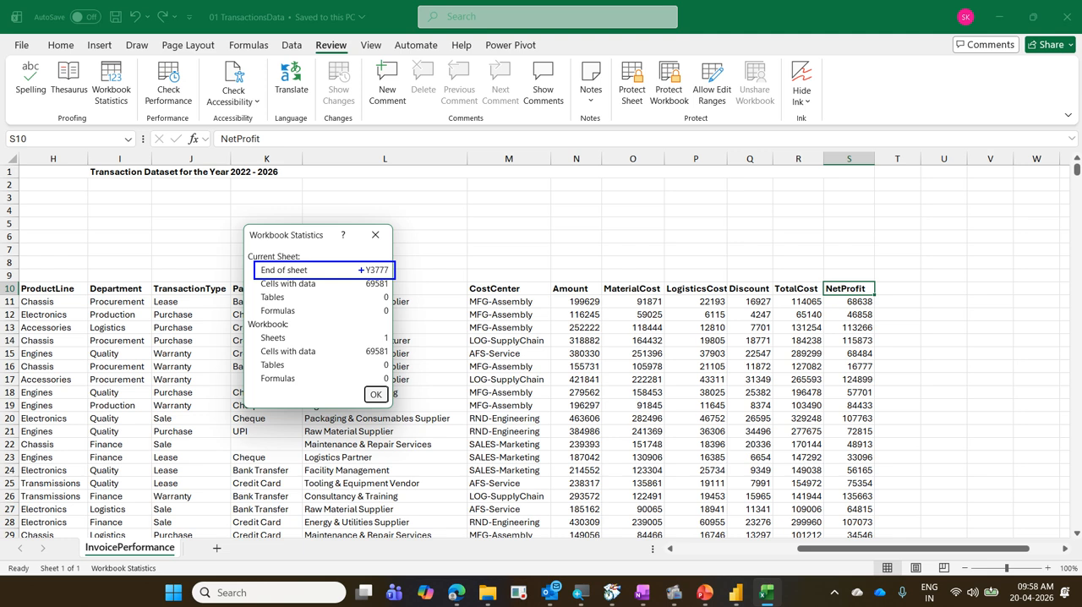
key("Escape")
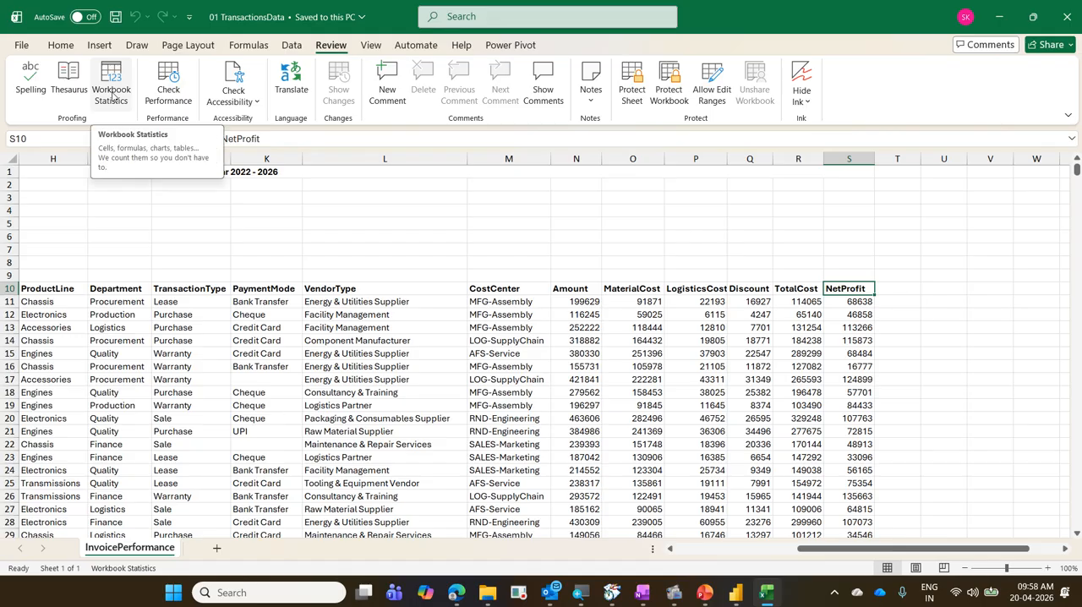
Open the recent Exercise workbook from the 2026-04-16 RIED folder and display its EX05 sheet.
left_click(20, 47)
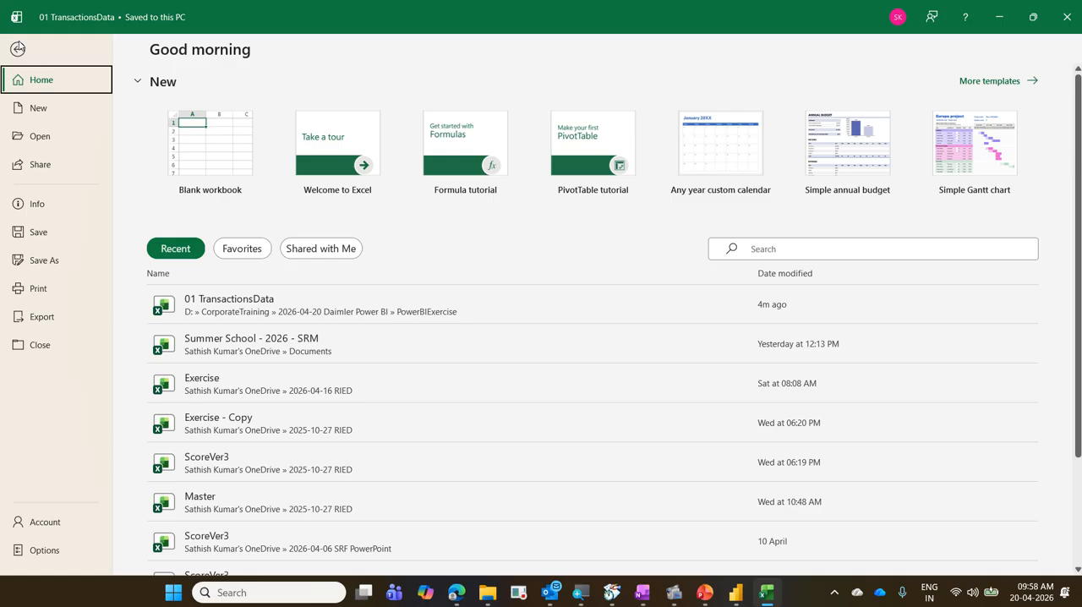
left_click(285, 387)
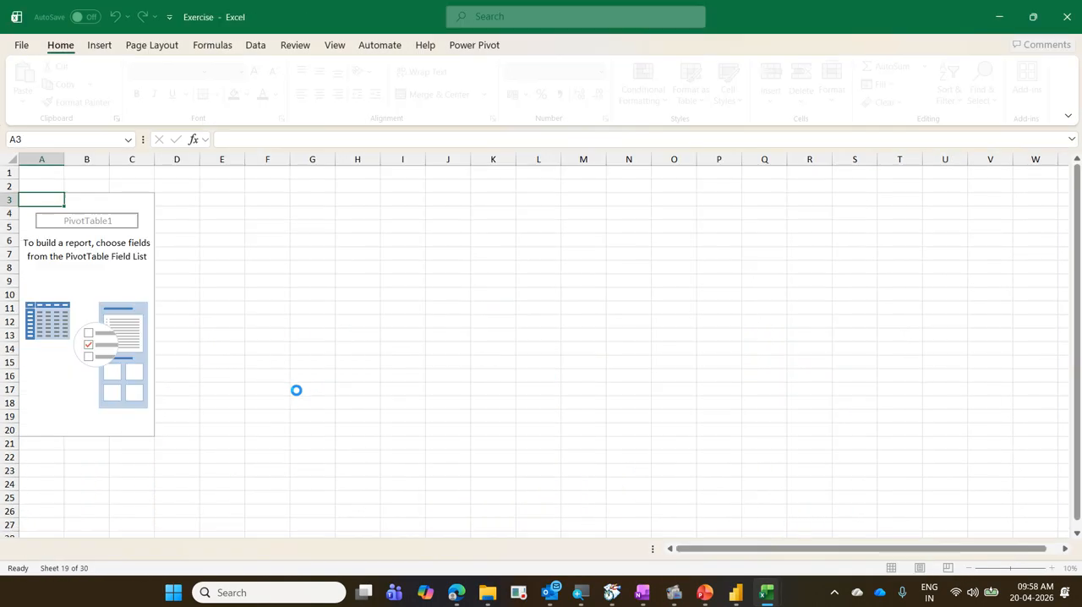
left_click(171, 549)
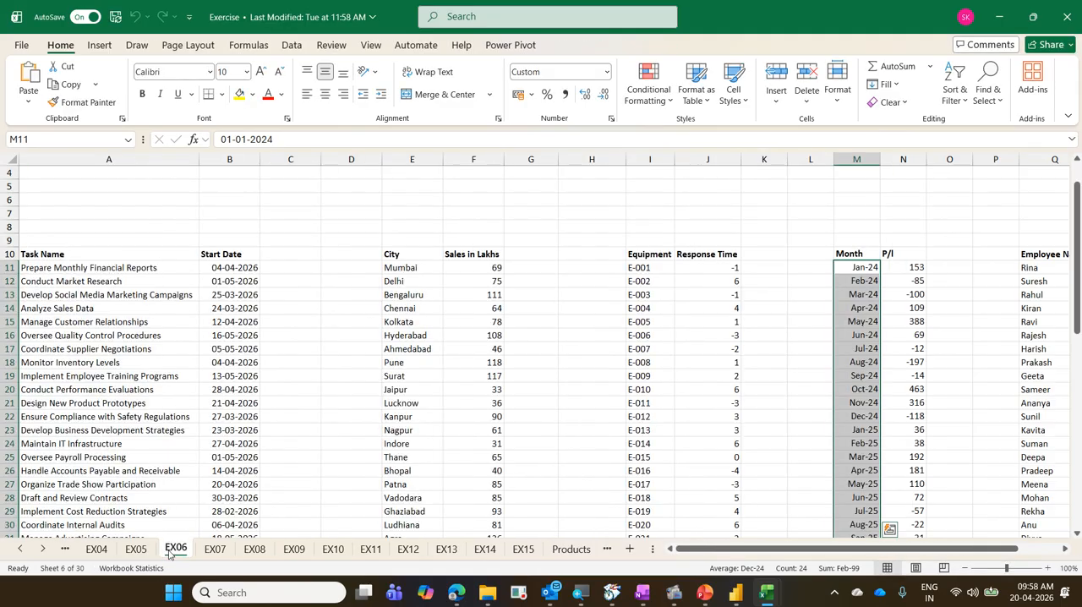
left_click(135, 549)
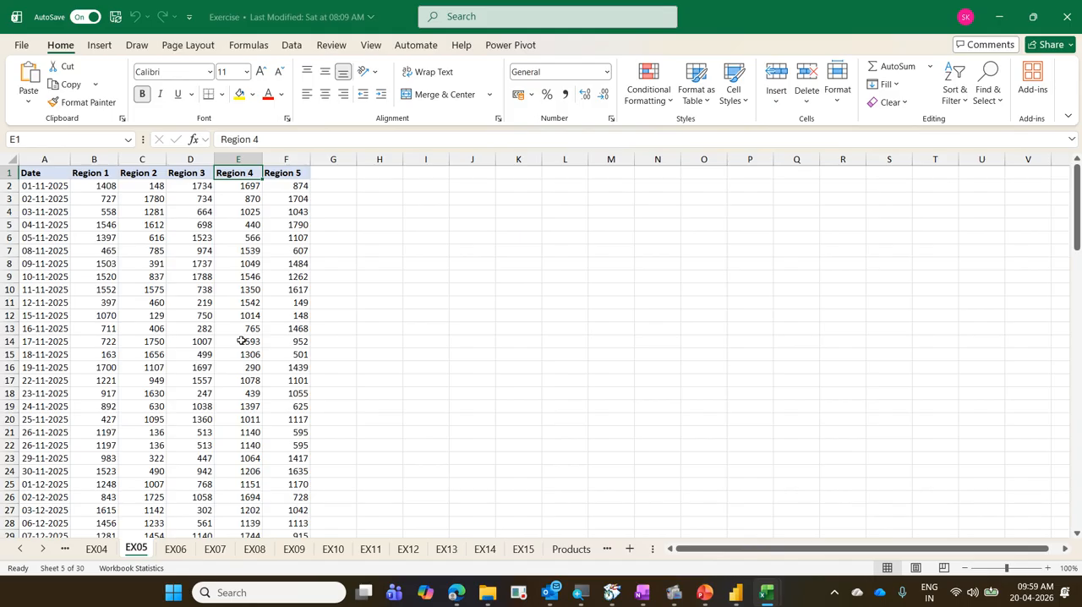
Review the workbook statistics for the EX05 sheet, go to cell A1, and review the statistics again.
left_click(152, 569)
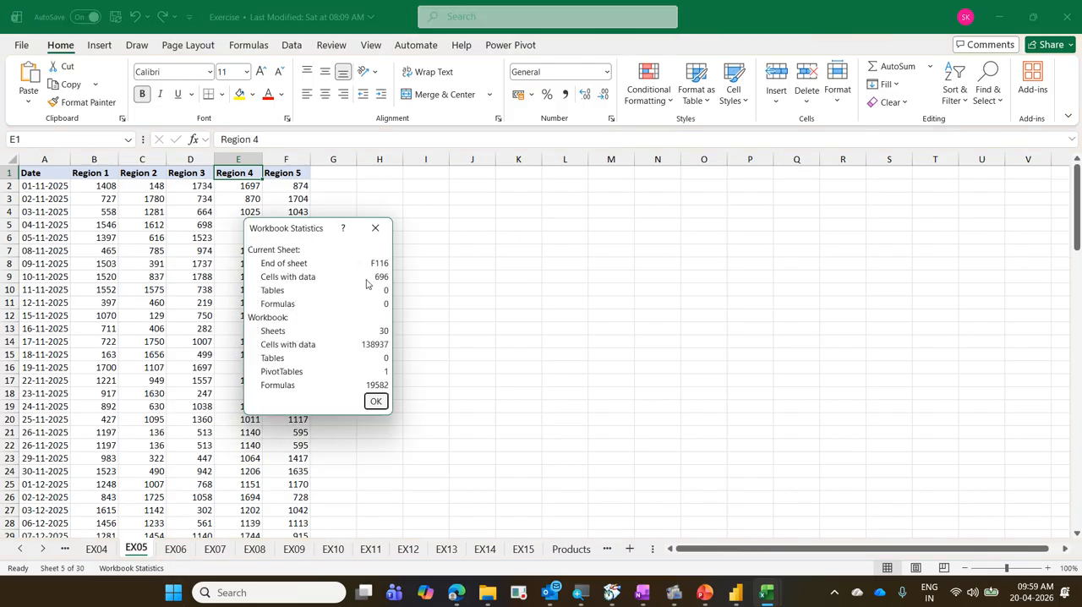
left_click(375, 402)
left_click(284, 175)
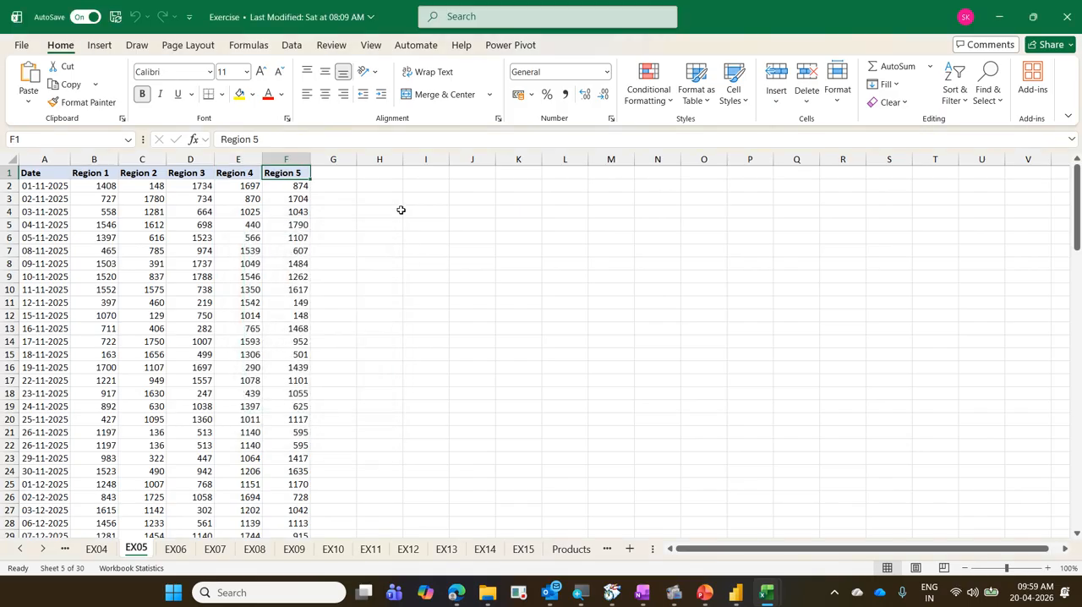
key("ctrl+Home")
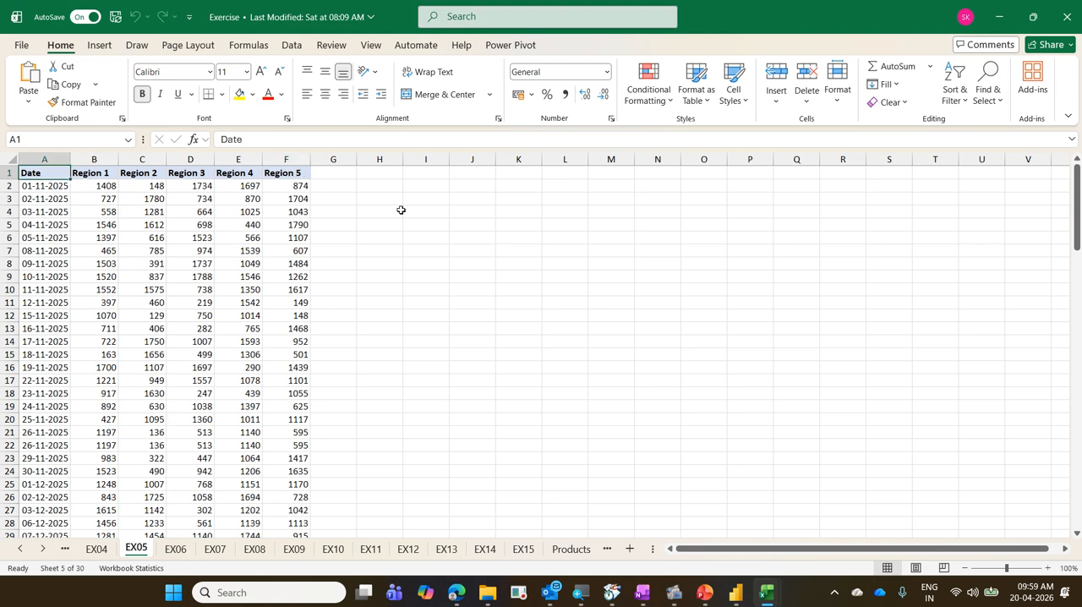
left_click(106, 572)
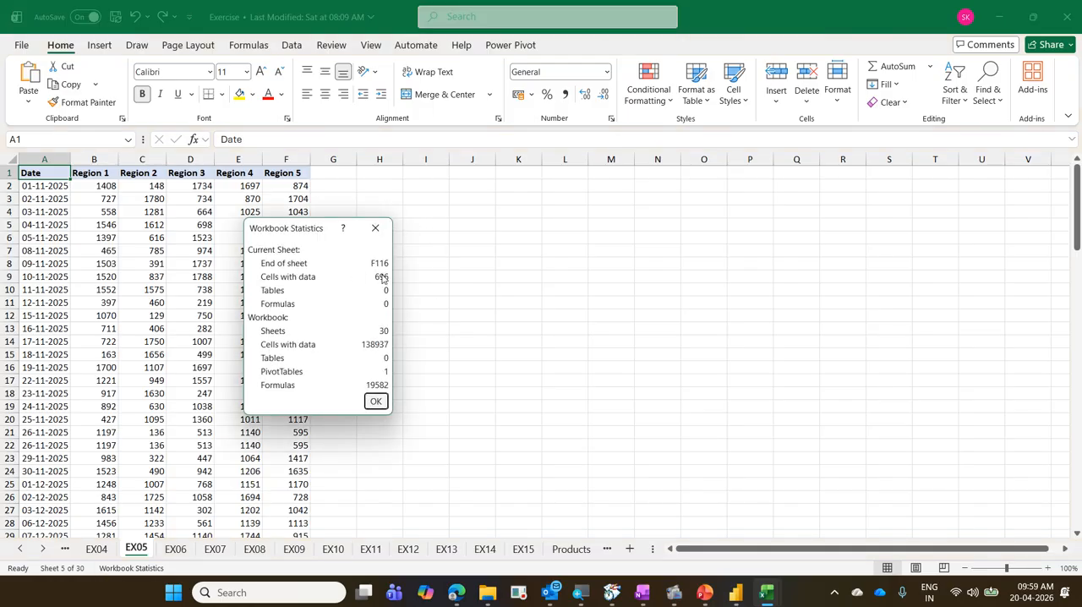
left_click(376, 402)
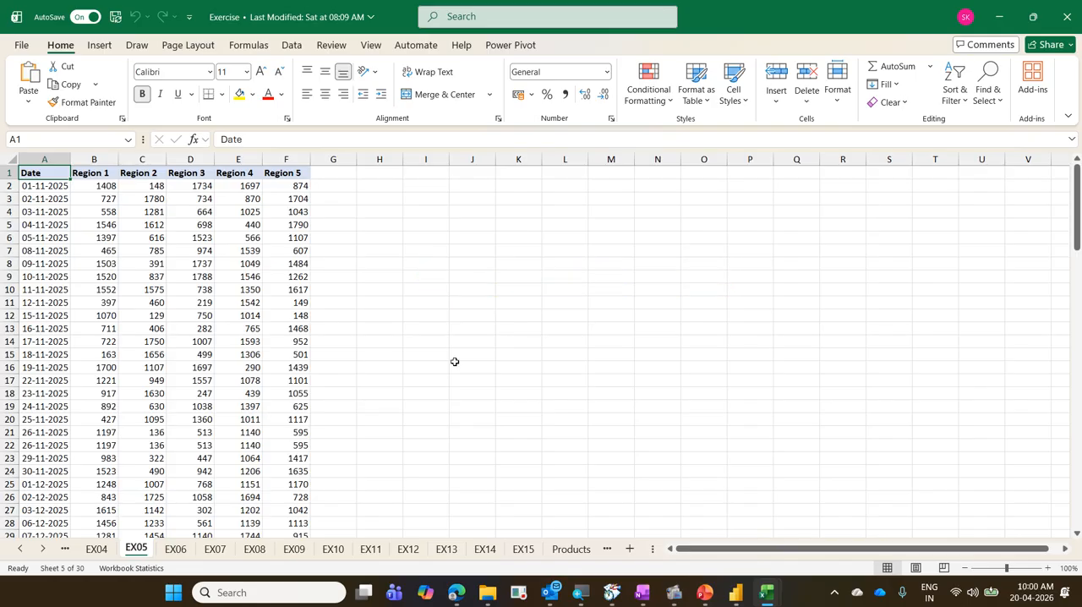
Examine the last used cell of EX05, the Region 5 header and the empty row 1 cells up to L1.
key("ctrl+End")
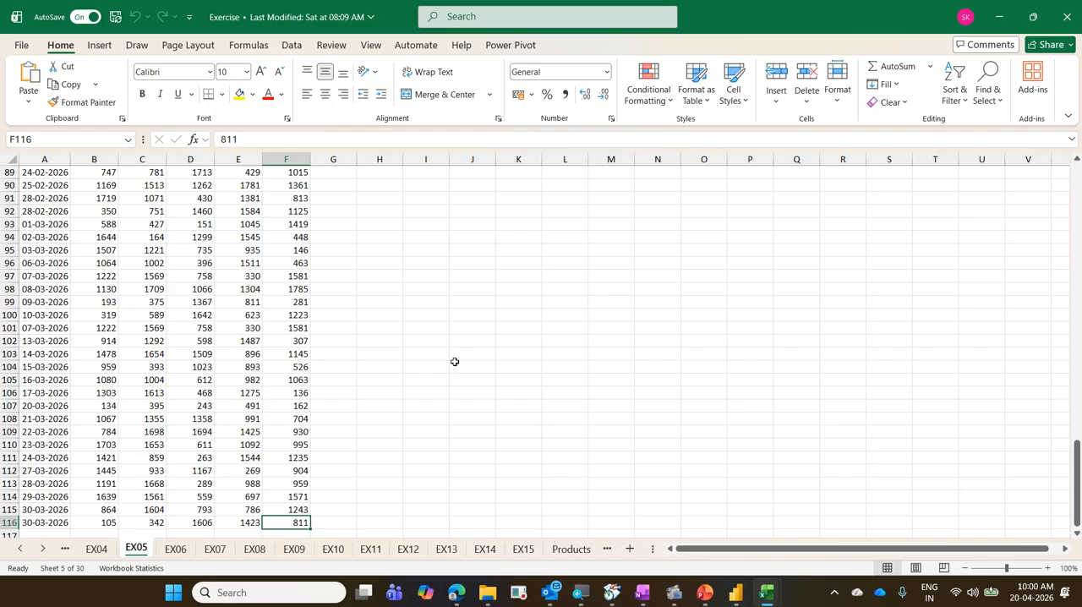
key("ctrl+Up")
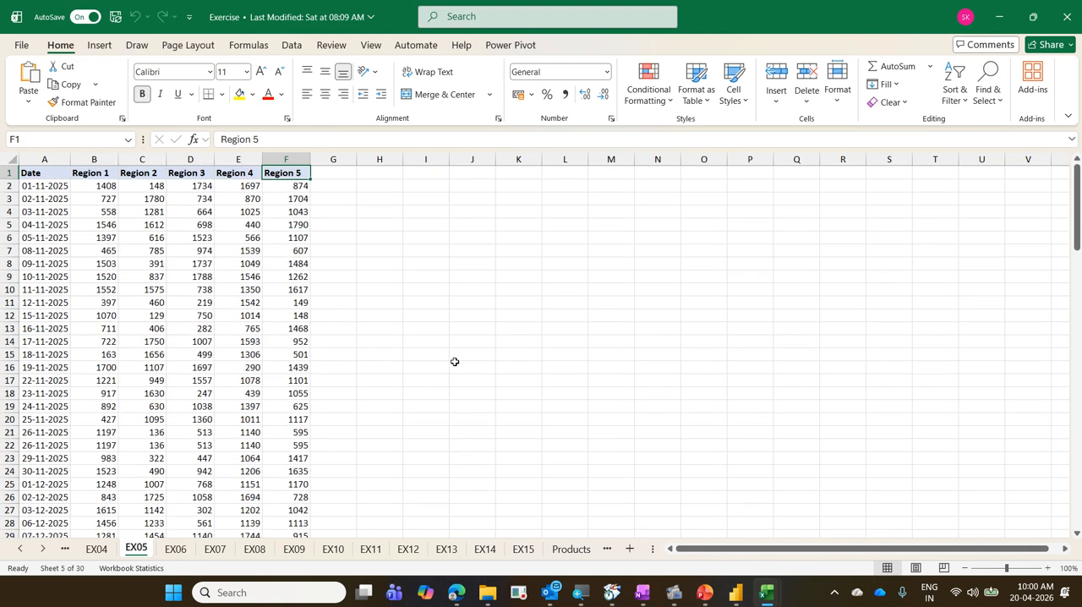
key("Right")
key("Right")
key("Right")
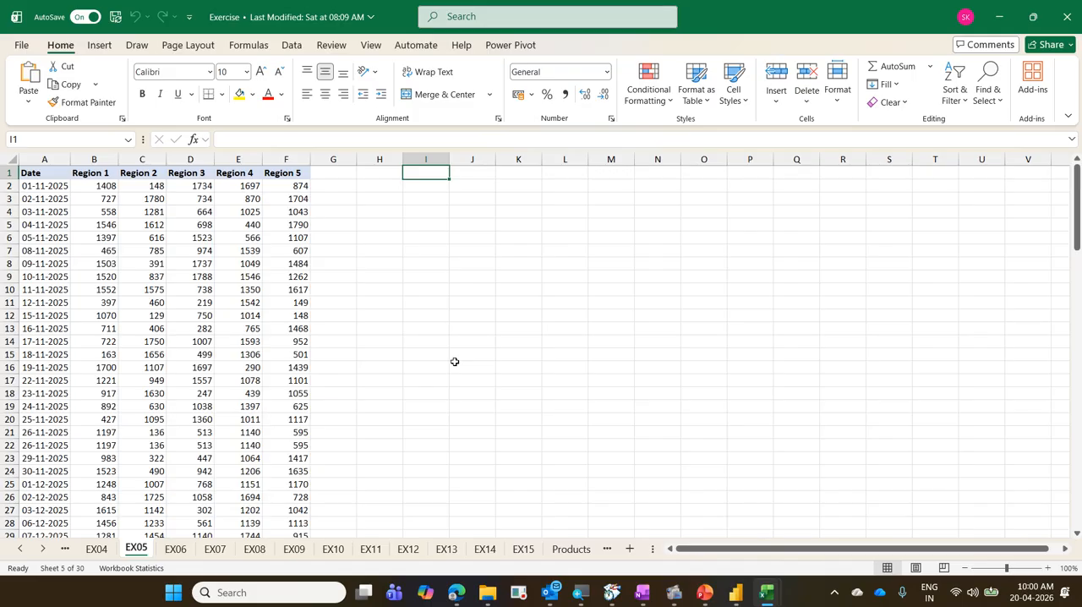
key("Right")
key("Right")
key("Right")
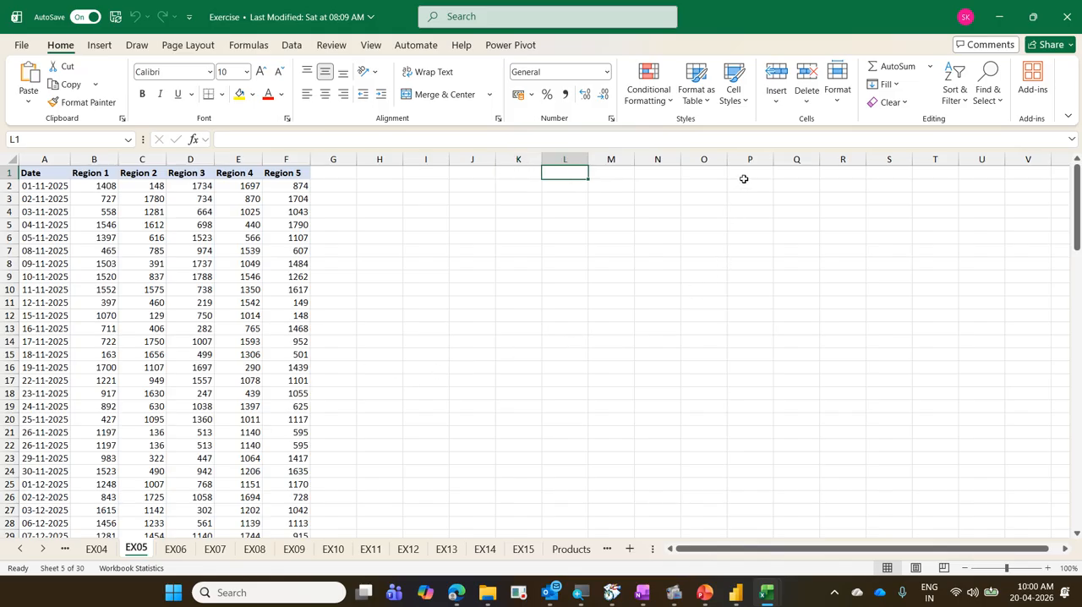
Enter the text jhchj in cell P6 and clear that cell's contents again.
left_click(755, 234)
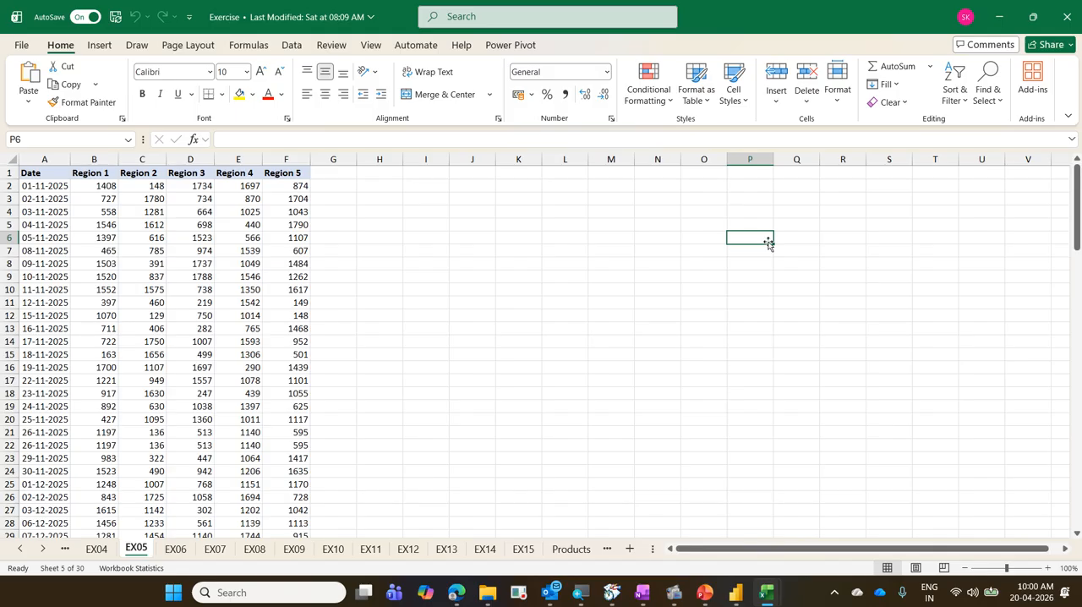
type("jhchj")
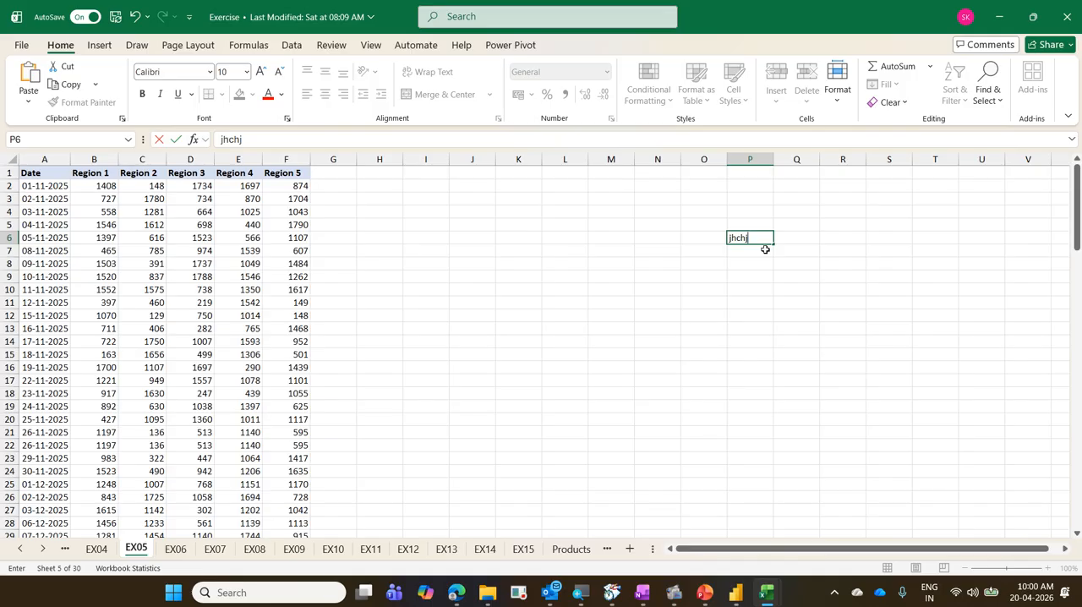
key("Return")
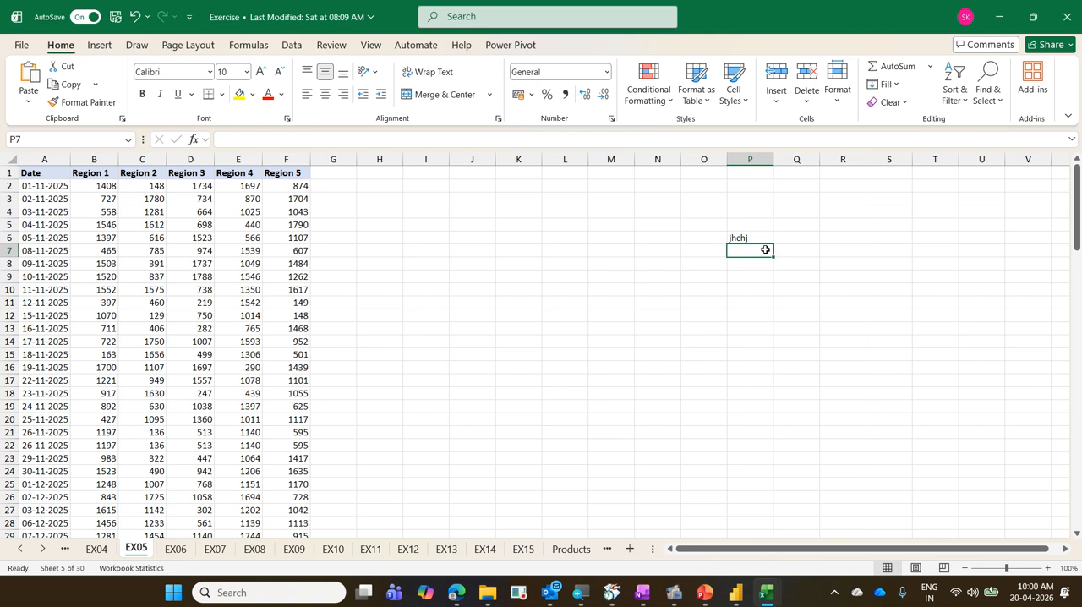
key("Up")
key("Delete")
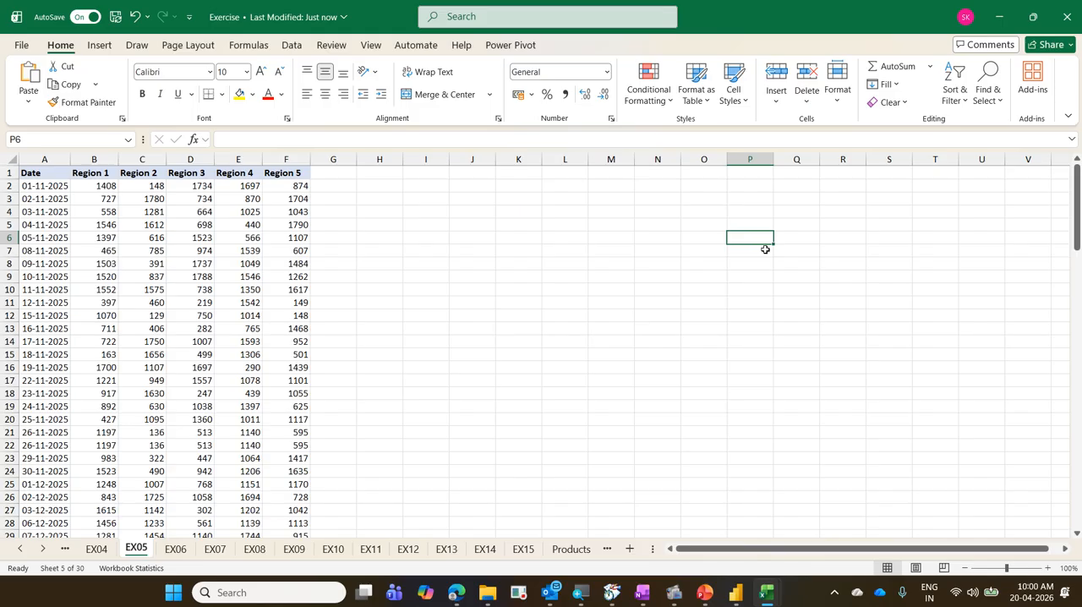
Go from A1 to the last used cell of EX05, box it in blue, and close the Exercise workbook.
key("ctrl+Up")
key("ctrl+Left")
key("ctrl+Left")
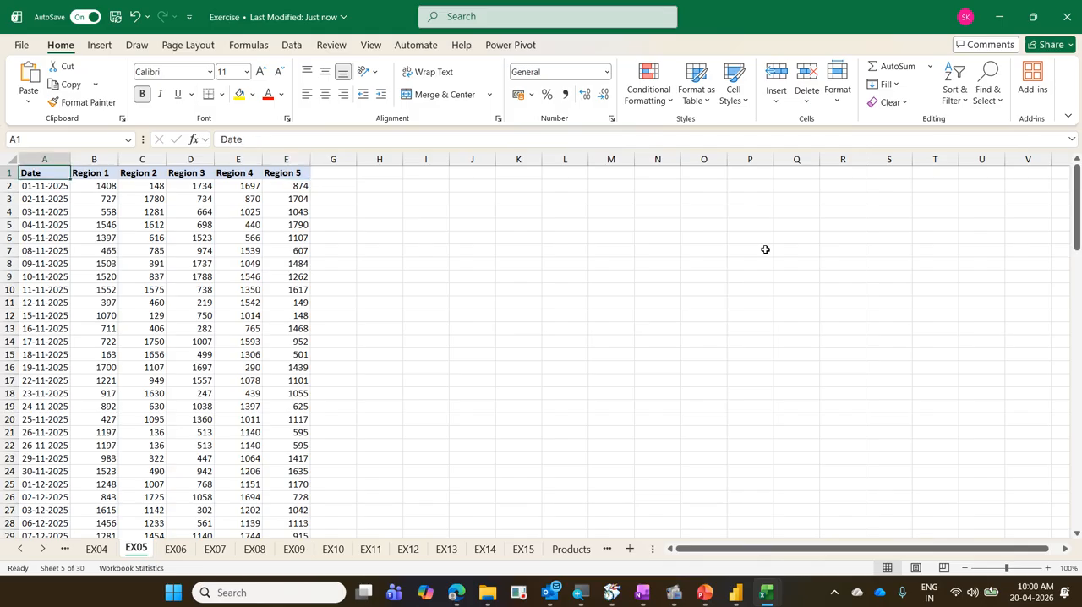
key("ctrl+End")
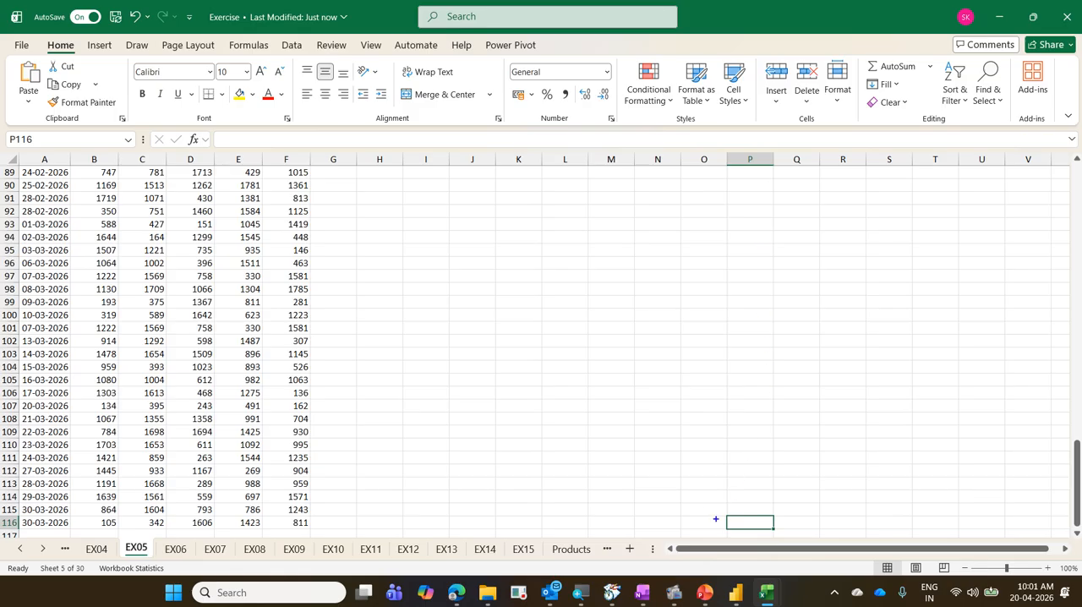
left_click_drag(709, 510, 805, 533)
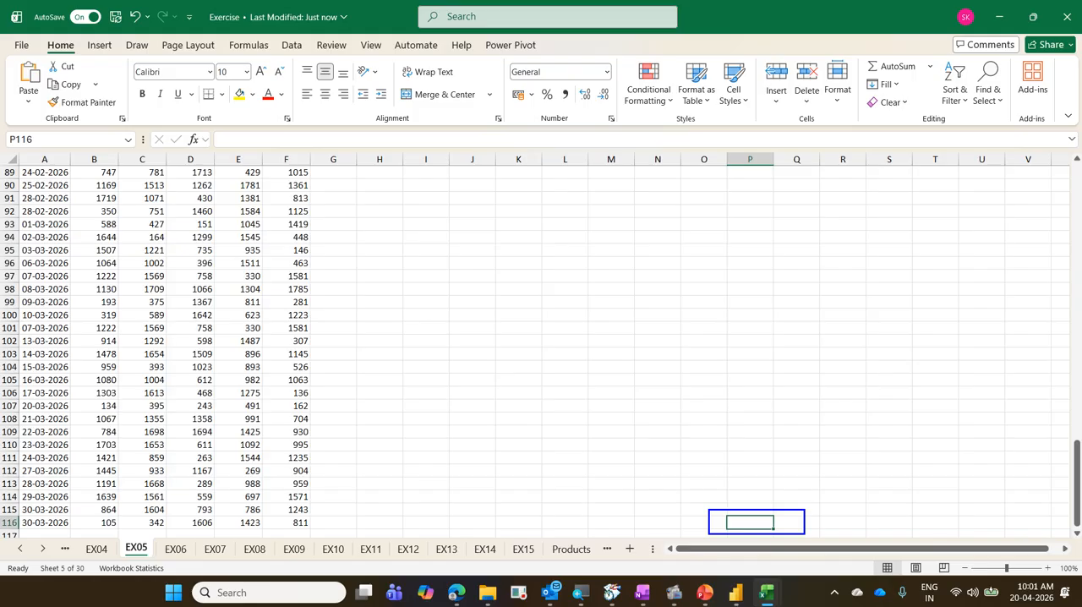
key("Escape")
key("ctrl+w")
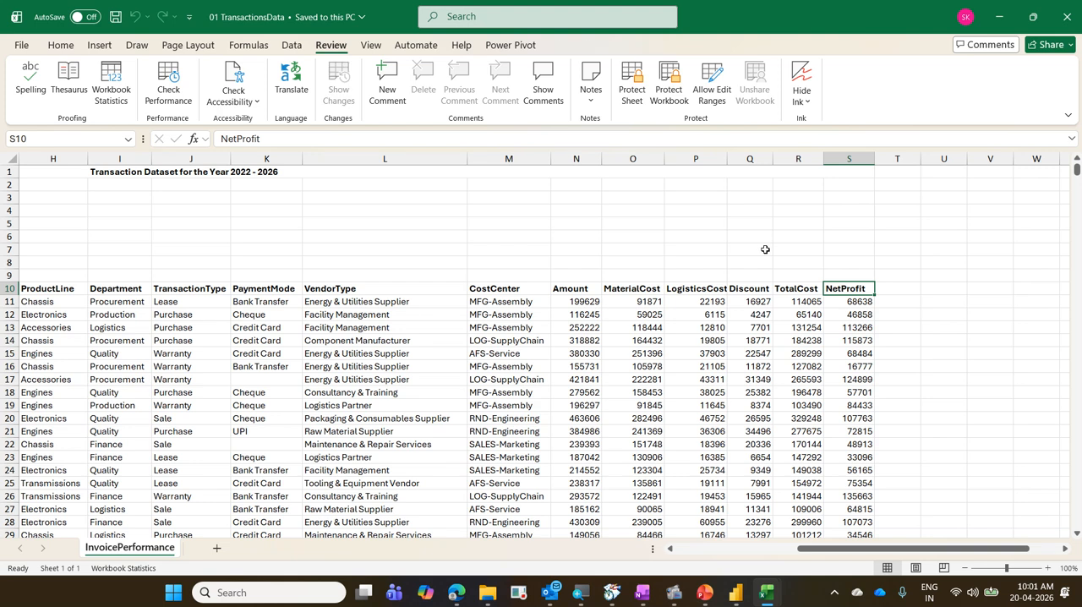
Inspect the last used cell of InvoicePerformance and both ends of its last data row, and return to A1.
key("ctrl+End")
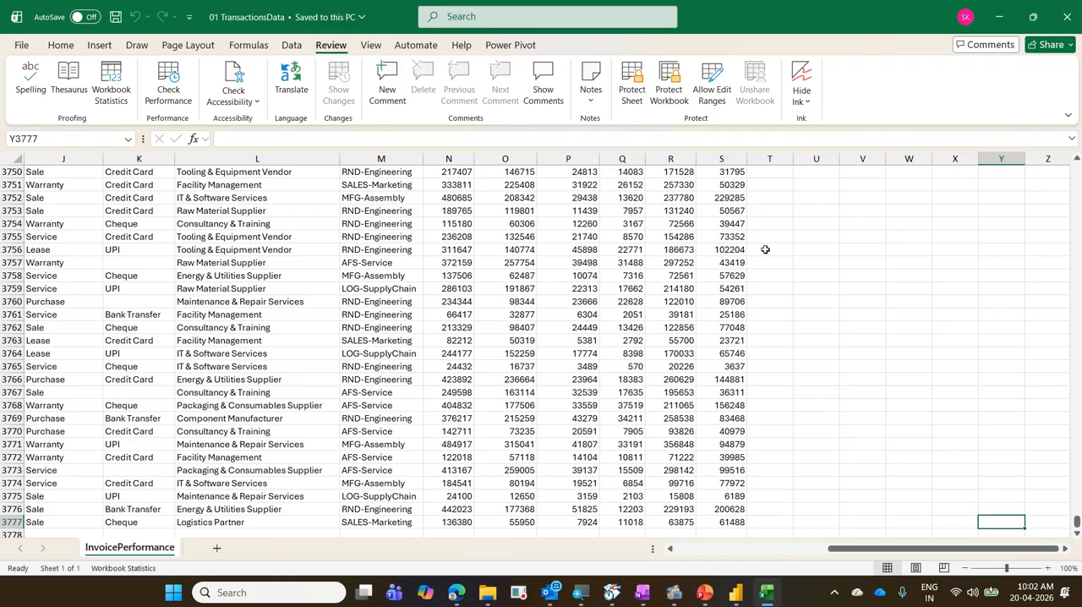
key("ctrl+Left")
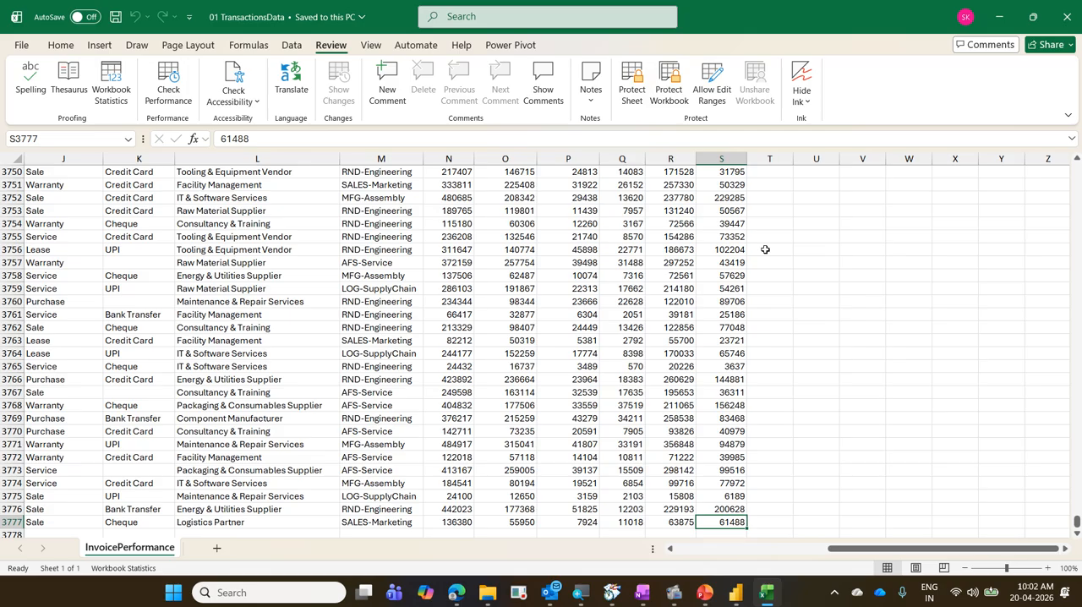
key("ctrl+Left")
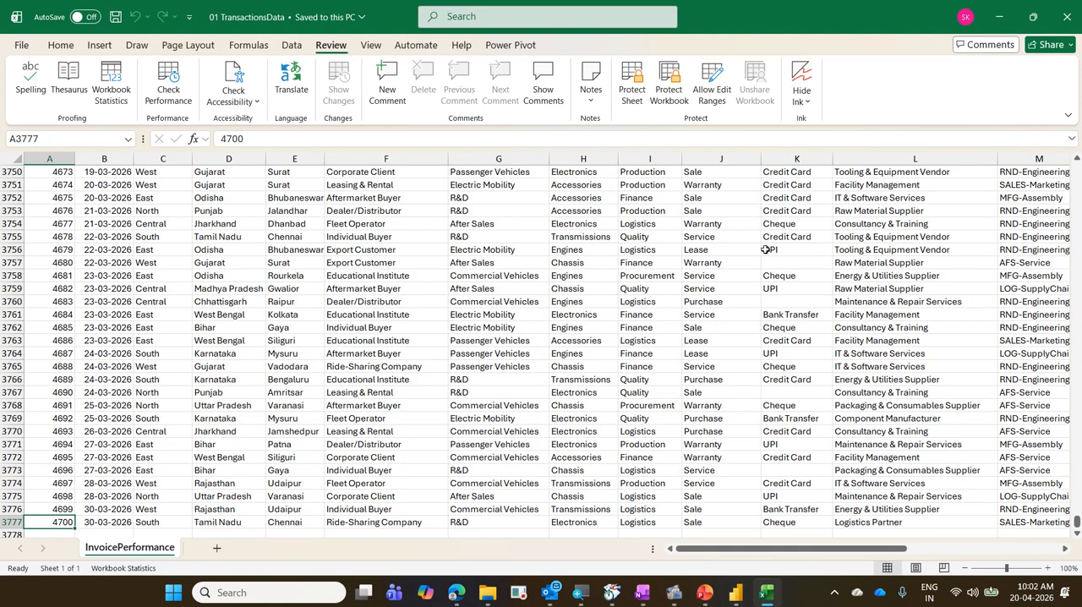
key("ctrl+Home")
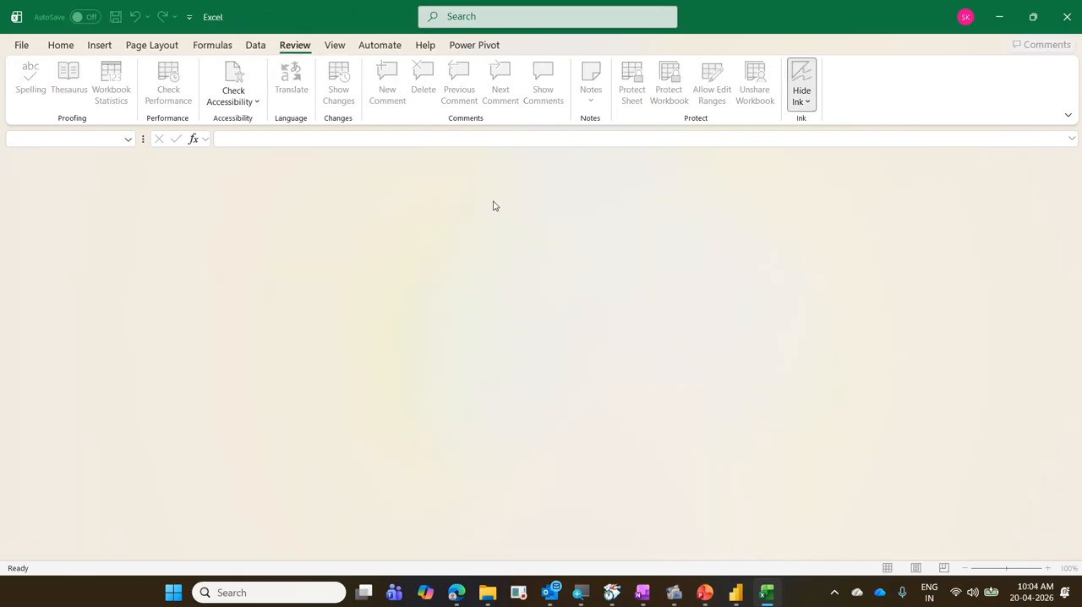
Minimize Excel and write the note "1.Get" in blue text on a blank white annotation screen.
left_click(1001, 12)
left_click(1003, 9)
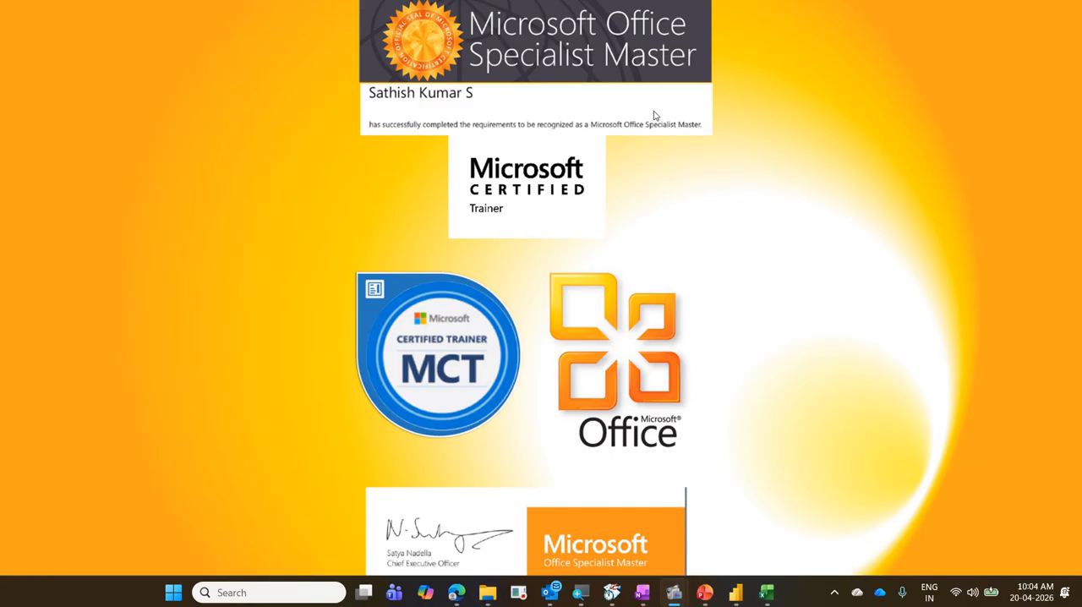
key("ctrl+2")
key("w")
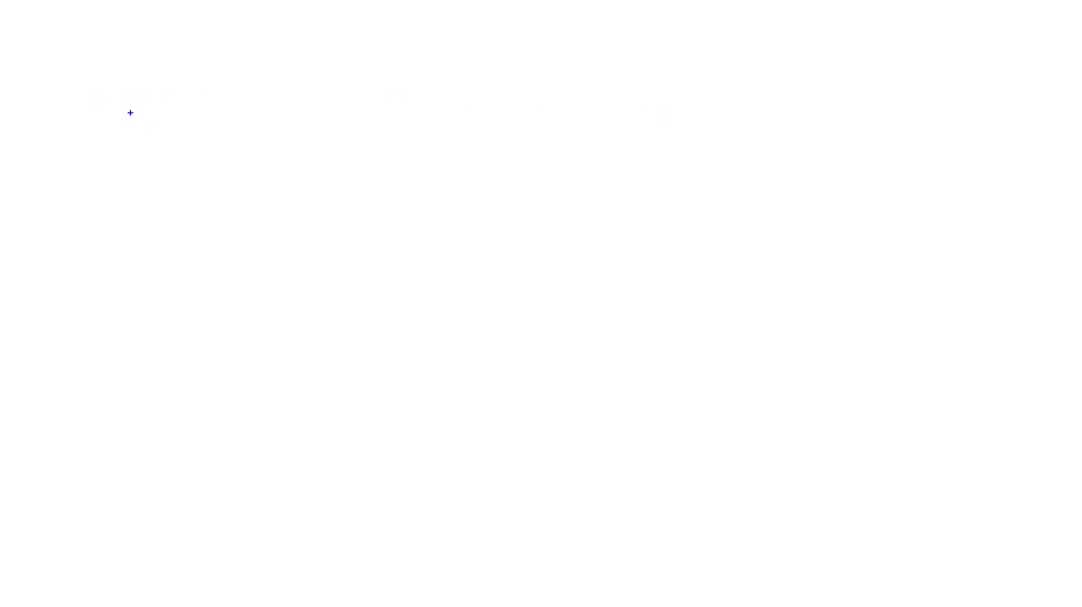
key("t")
type("1.Get")
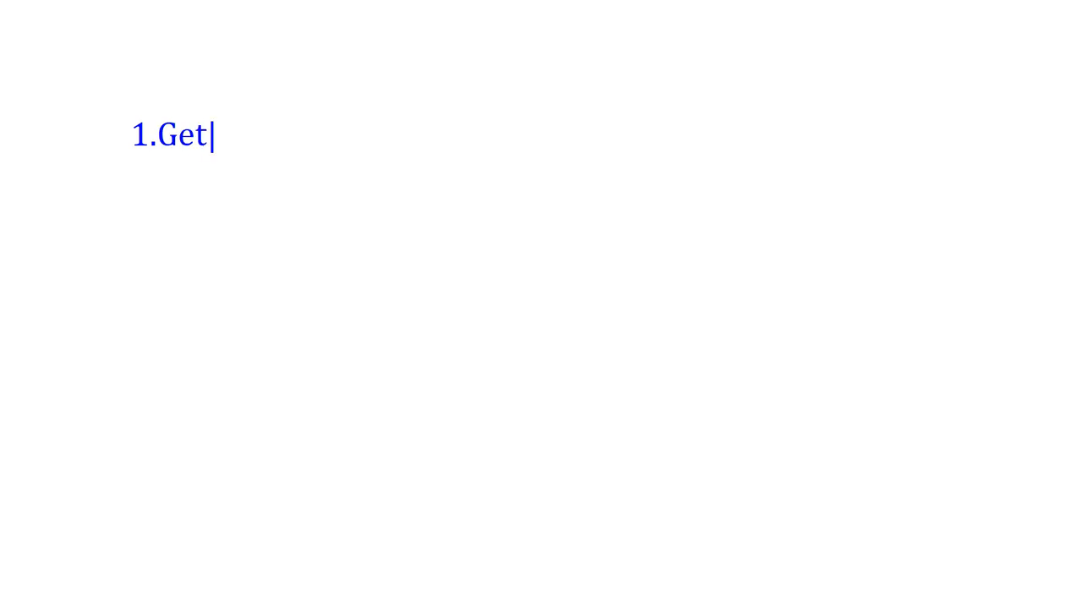
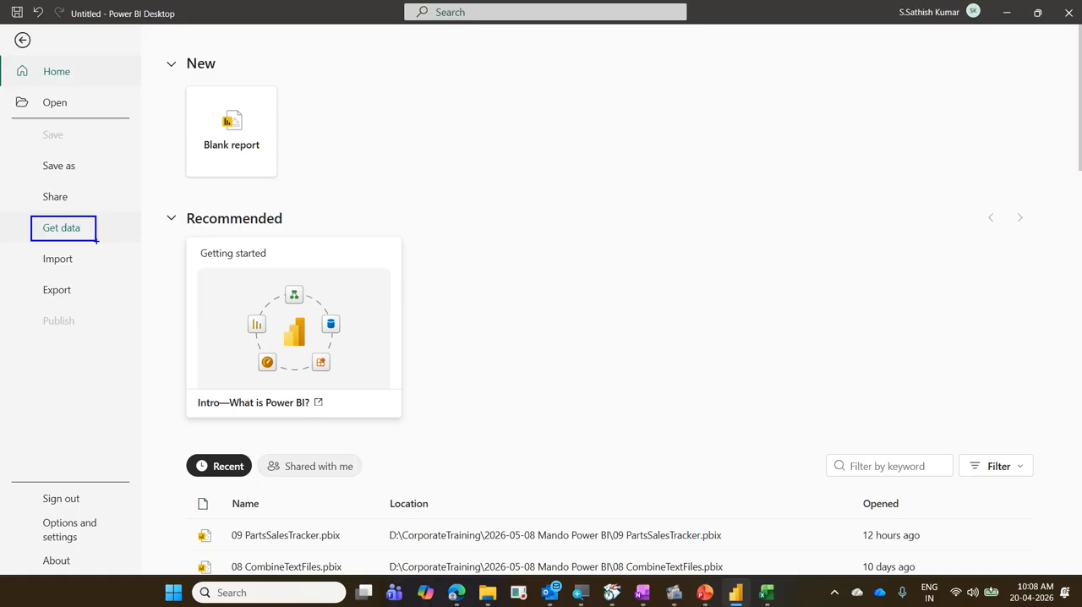
Review the most common sources on the Get data page and open the full list of data connectors.
left_click(65, 235)
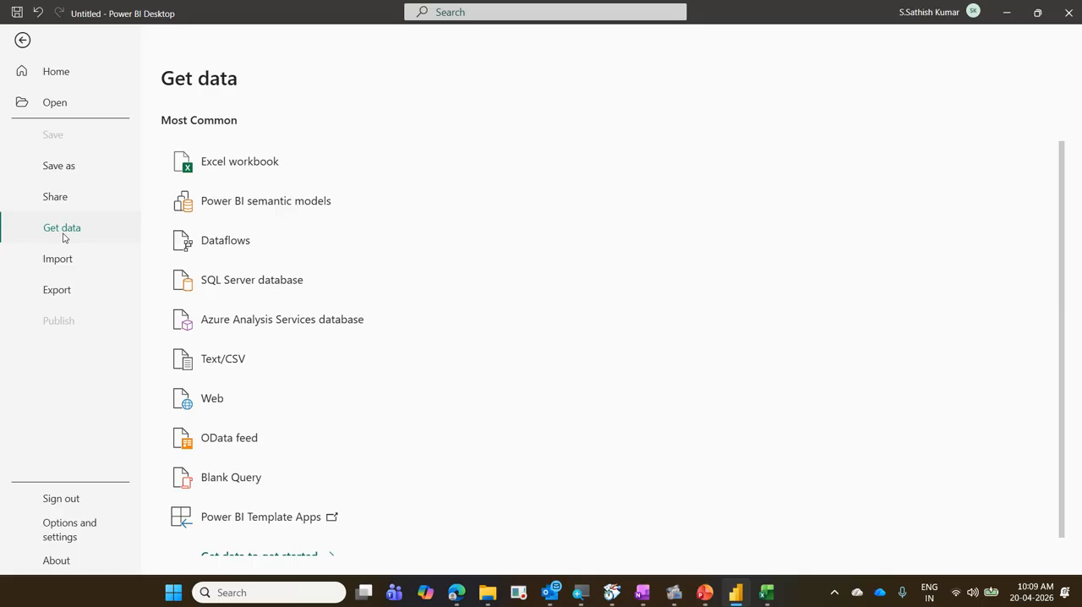
scroll(241, 223, "down", 1)
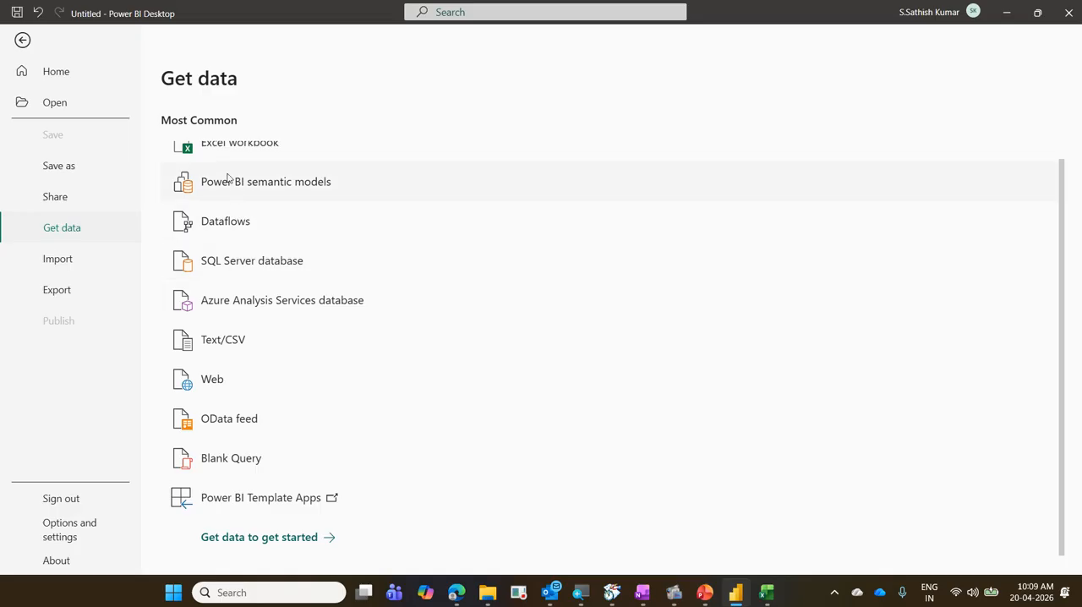
scroll(479, 385, "up", 1)
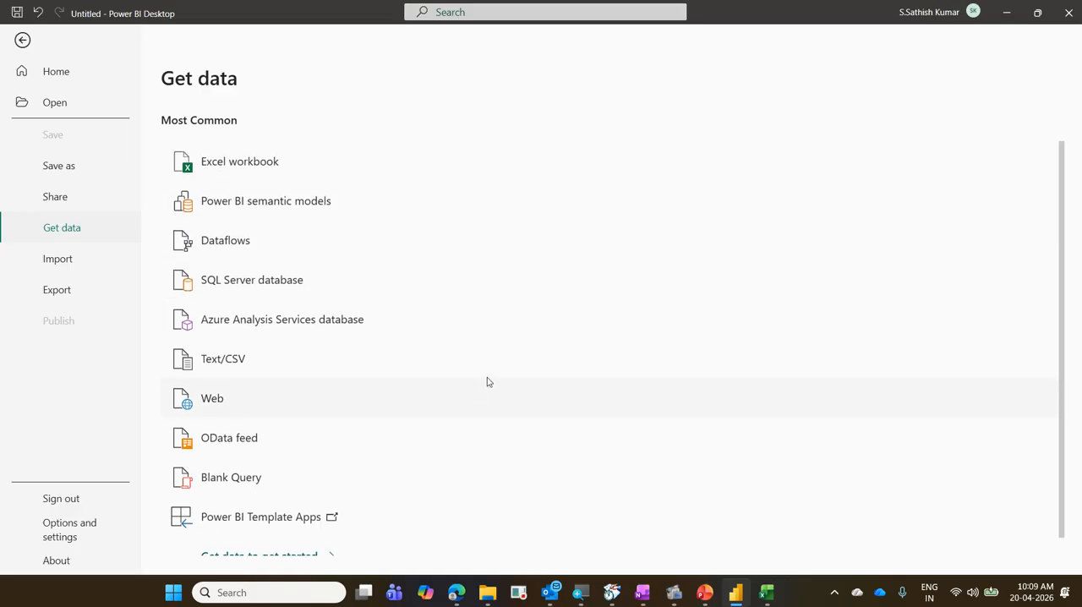
scroll(488, 382, "down", 1)
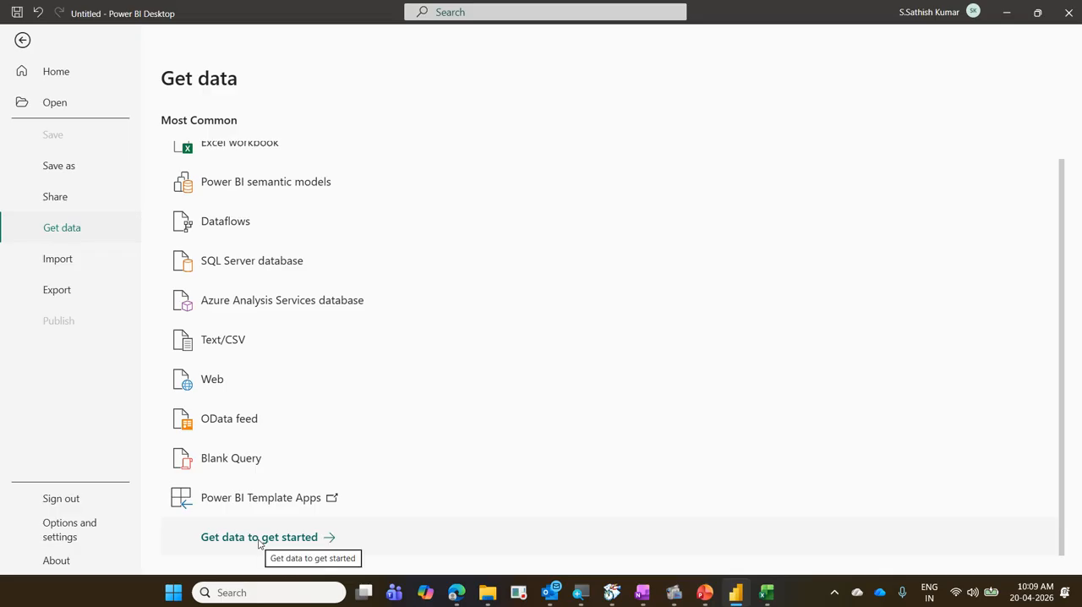
left_click(260, 538)
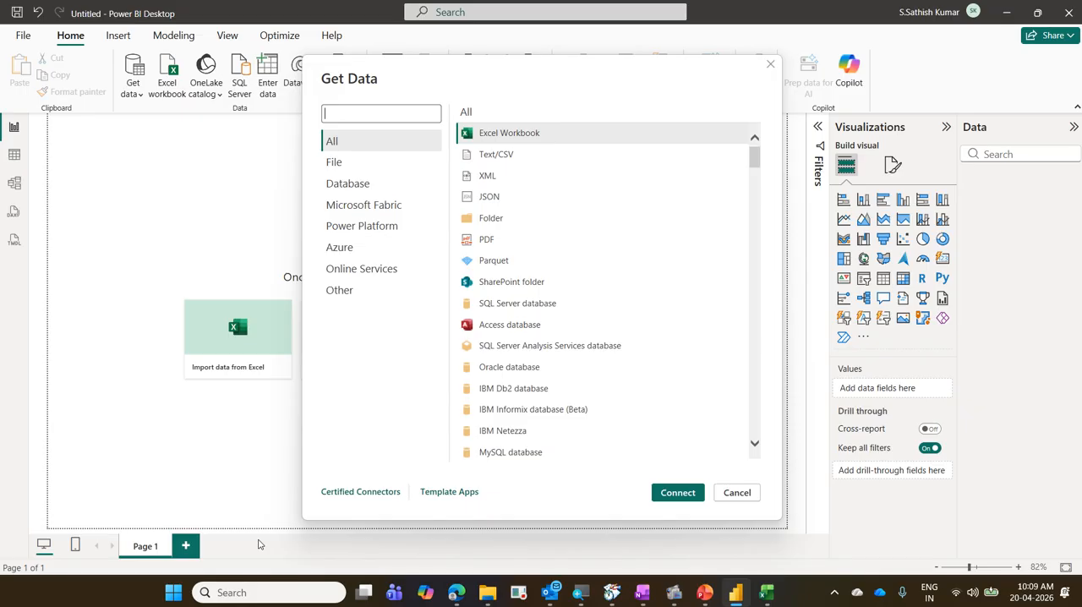
Look through the available connectors, filter them by "sap", and cancel the connector selection.
scroll(545, 258, "down", 5)
scroll(556, 262, "up", 4)
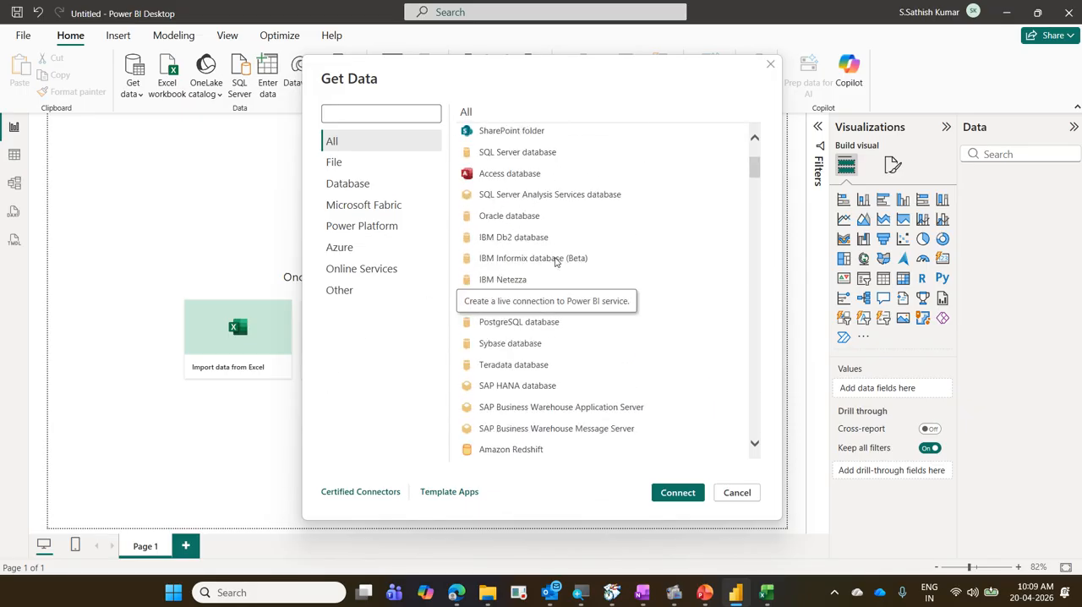
scroll(555, 262, "up", 3)
left_click(389, 116)
type("sap")
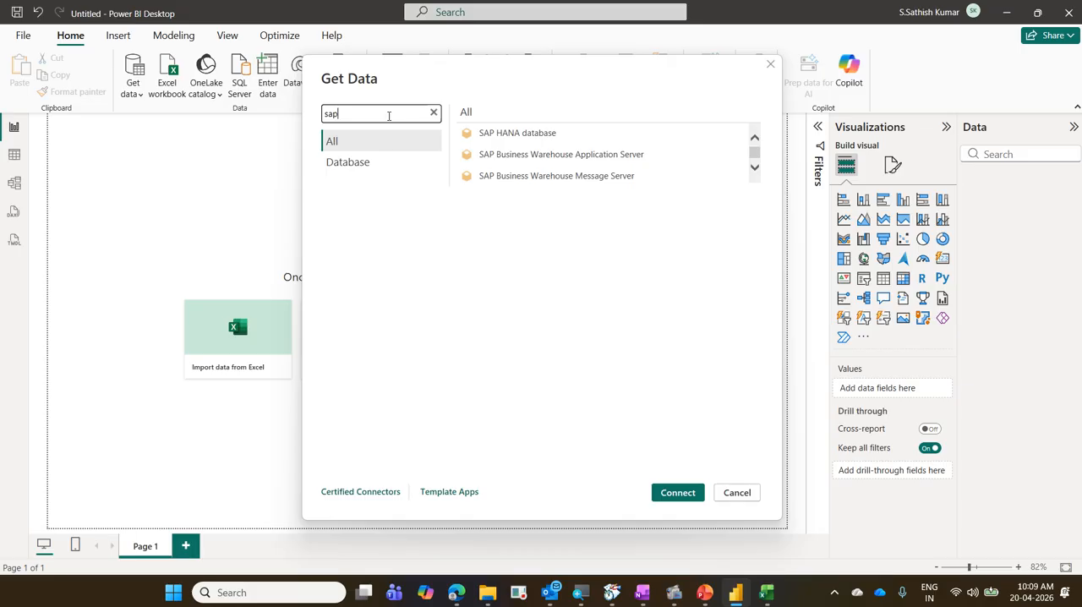
left_click(735, 493)
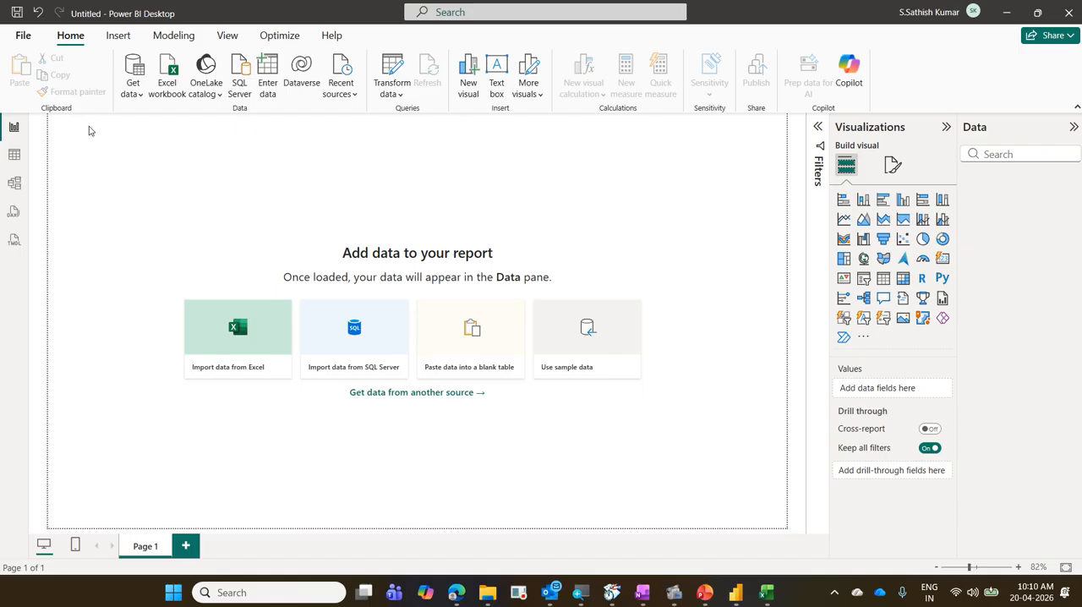
Box Home and the Data commands in blue with a connecting arrow, and box the canvas import tiles and "Get data from another source" in orange.
left_click_drag(47, 27, 373, 115)
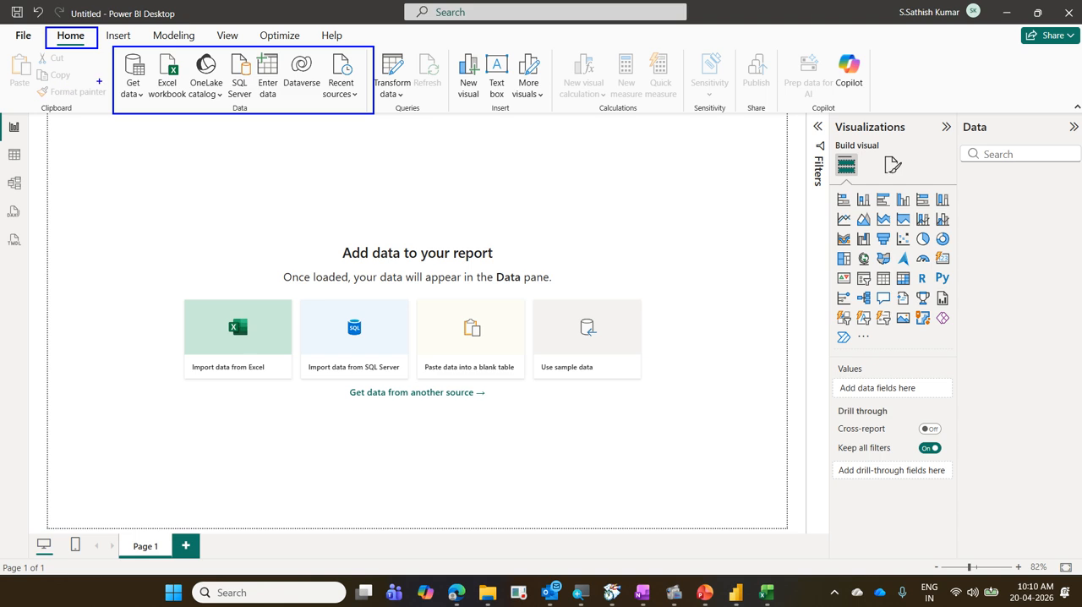
left_click_drag(107, 82, 58, 49)
mouse_move(345, 382)
left_mouse_down()
mouse_move(421, 408)
mouse_move(491, 406)
left_mouse_up()
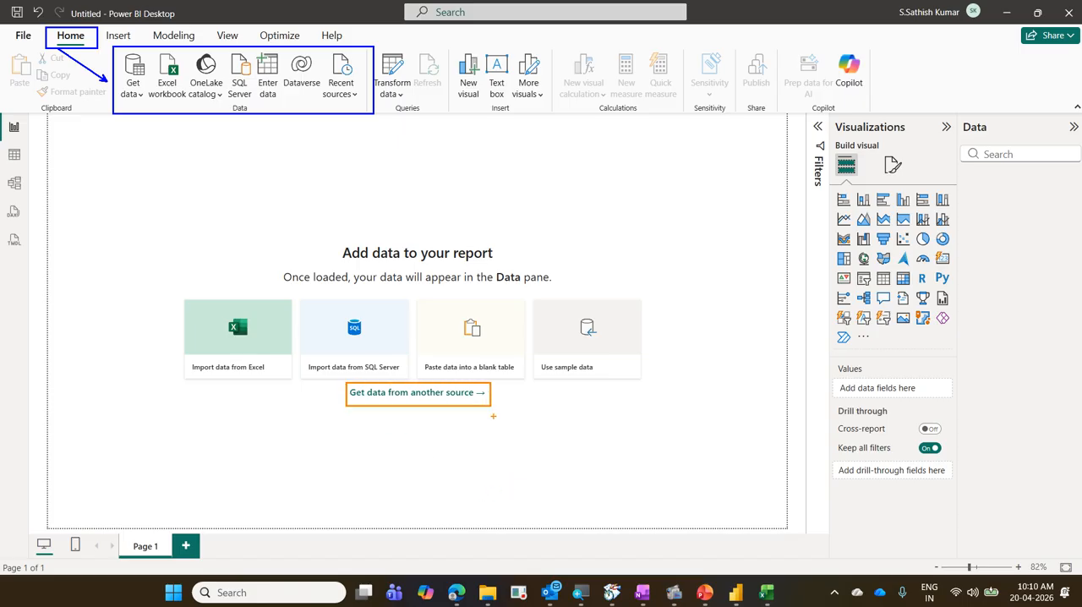
mouse_move(170, 287)
left_mouse_down()
mouse_move(208, 321)
mouse_move(626, 404)
mouse_move(647, 378)
left_mouse_up()
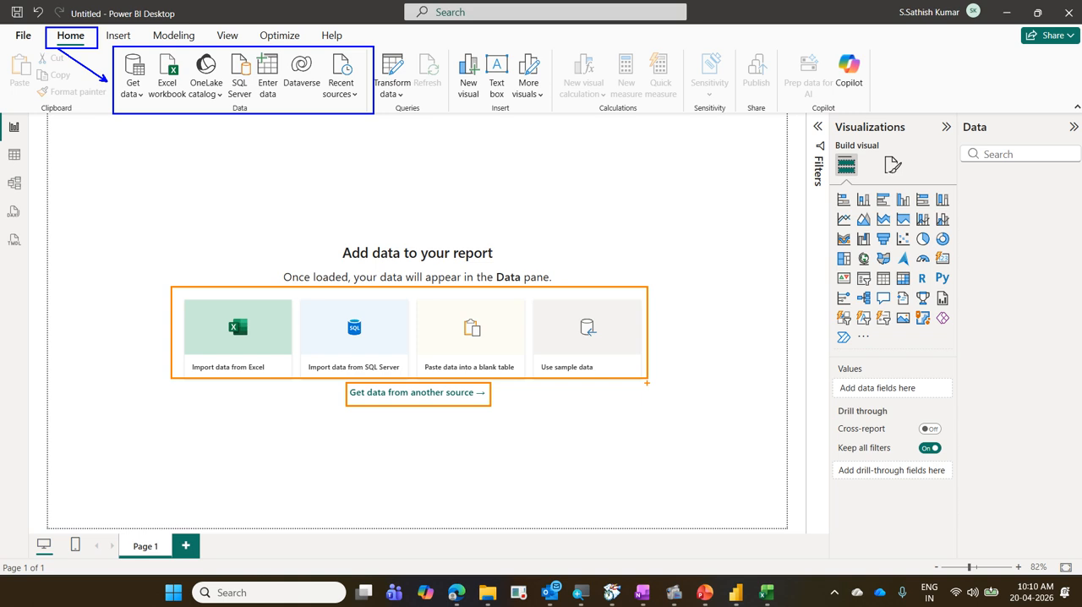
Draw a blue tick below the Data commands and circle and cross out "Get data from another source" in orange.
left_click_drag(205, 132, 243, 129)
mouse_move(418, 383)
left_mouse_down()
mouse_move(397, 414)
mouse_move(520, 410)
mouse_move(338, 410)
left_mouse_up()
left_click_drag(382, 243, 444, 215)
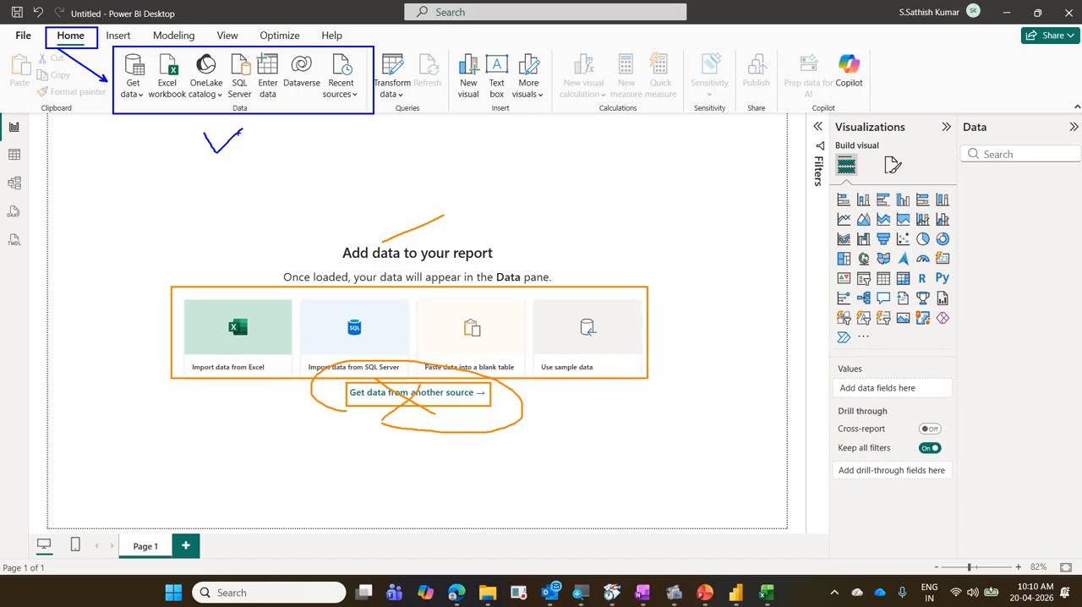
Tick Get data and Excel workbook in blue, box Excel workbook and Recent sources, and clear all annotations.
left_click_drag(131, 54, 161, 37)
left_click_drag(146, 52, 187, 105)
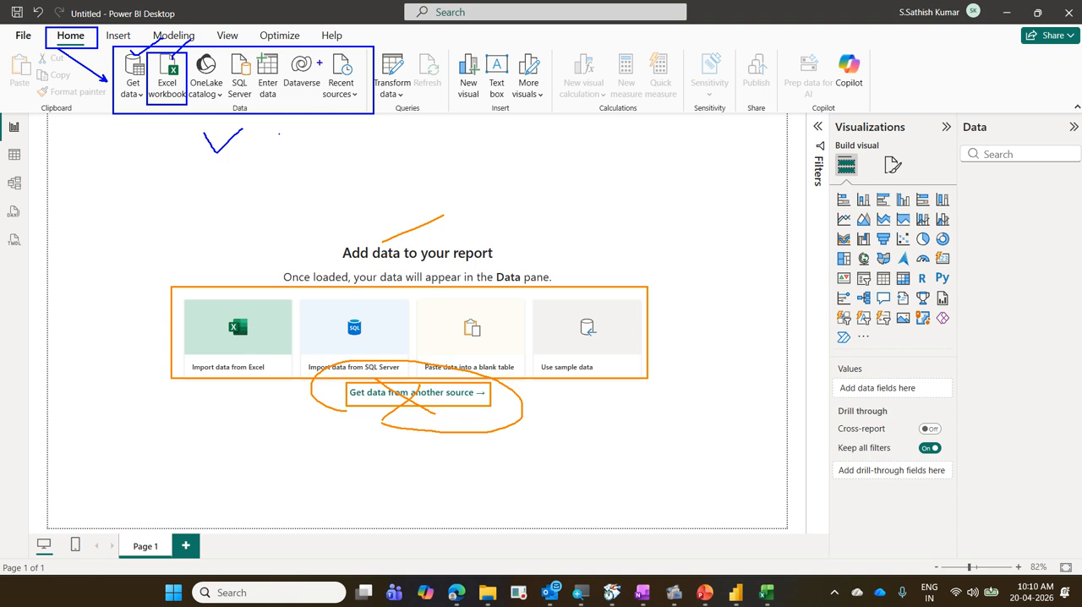
left_click_drag(325, 51, 368, 111)
key("Escape")
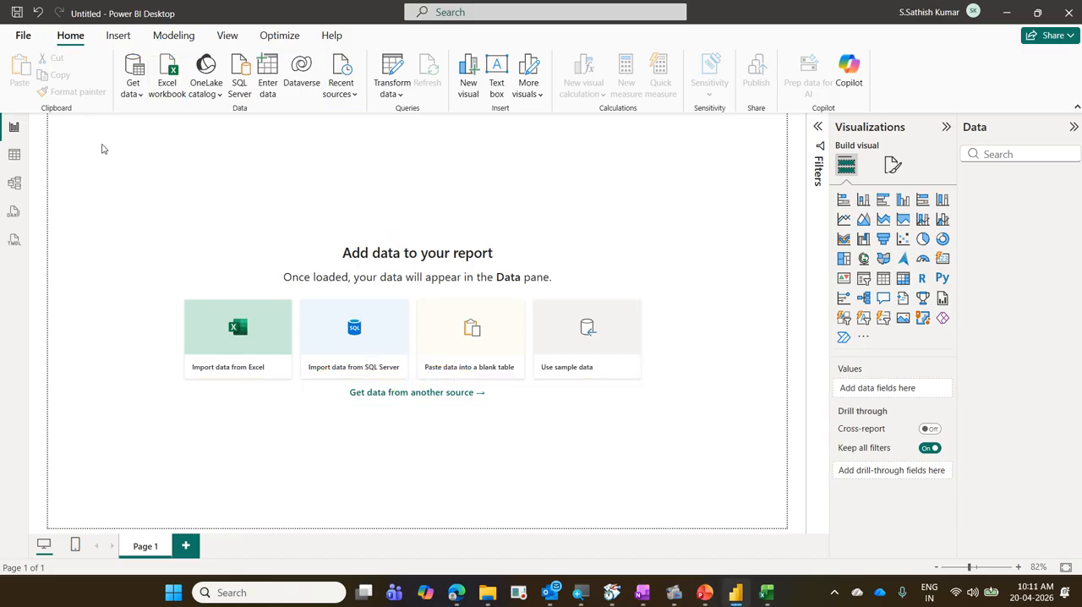
Open the full Get Data connector list and connect to an Excel Workbook source.
left_click(136, 94)
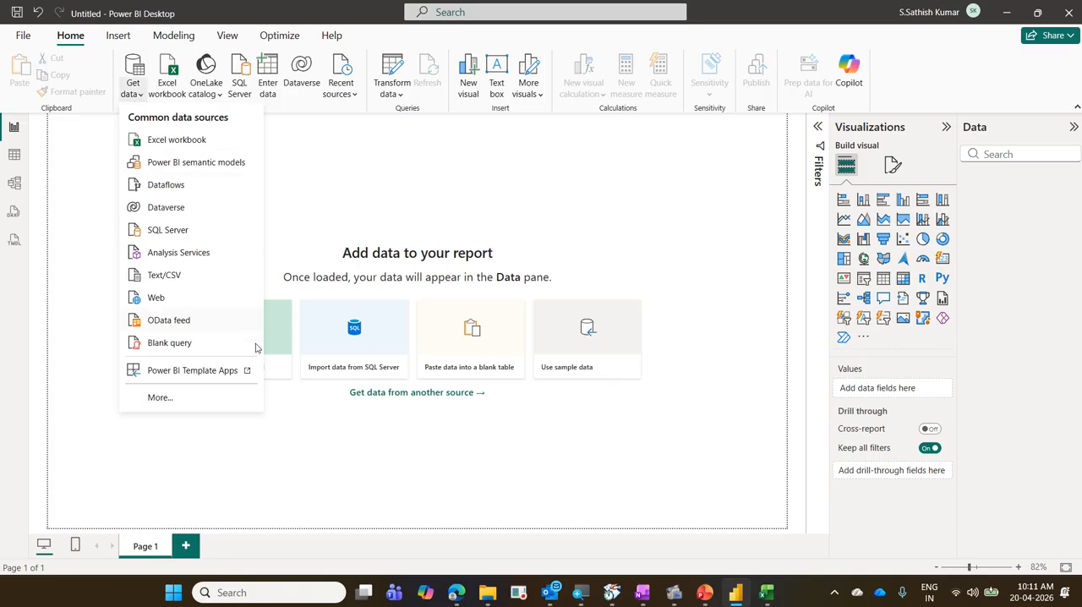
left_click(175, 405)
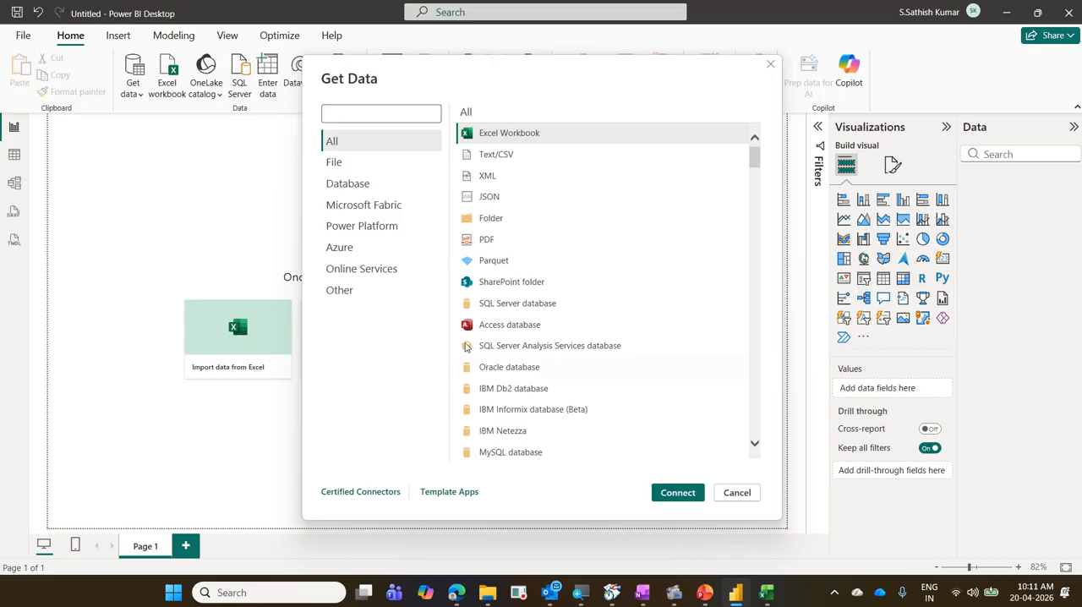
left_click(538, 137)
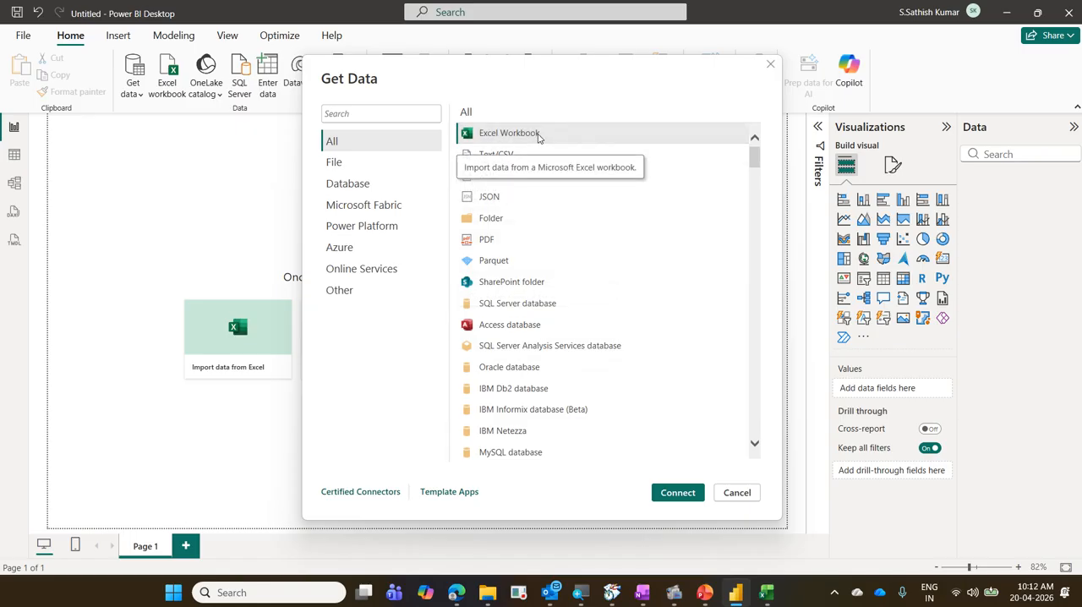
left_click(660, 494)
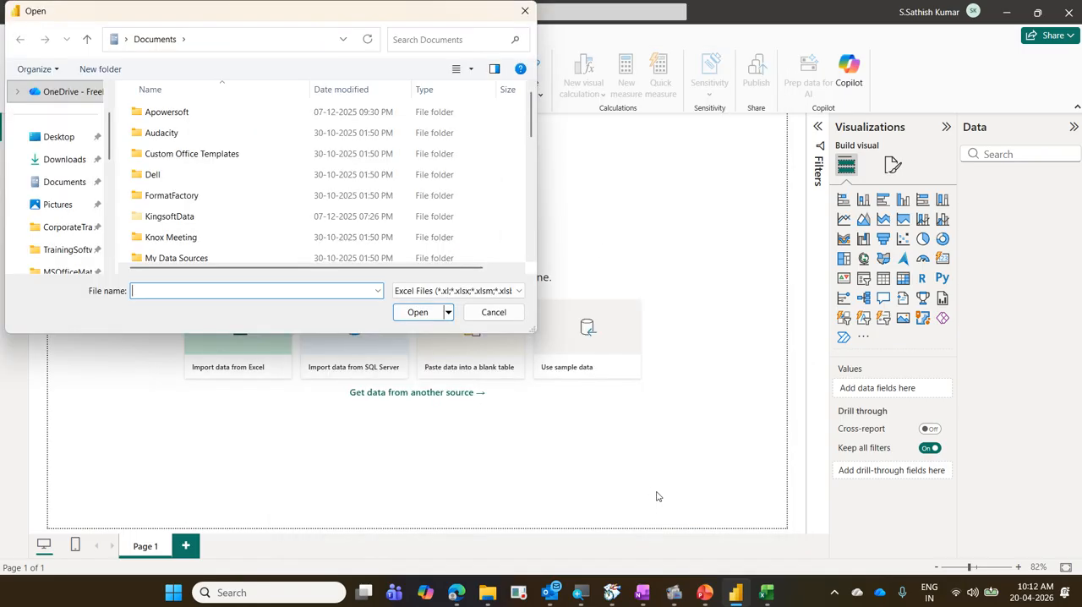
Open the workbook 01 TransactionsData from the PowerBIExercise folder inside 2026-04-20 Daimler Power BI.
left_click(89, 234)
left_click(226, 195)
double_click(227, 195)
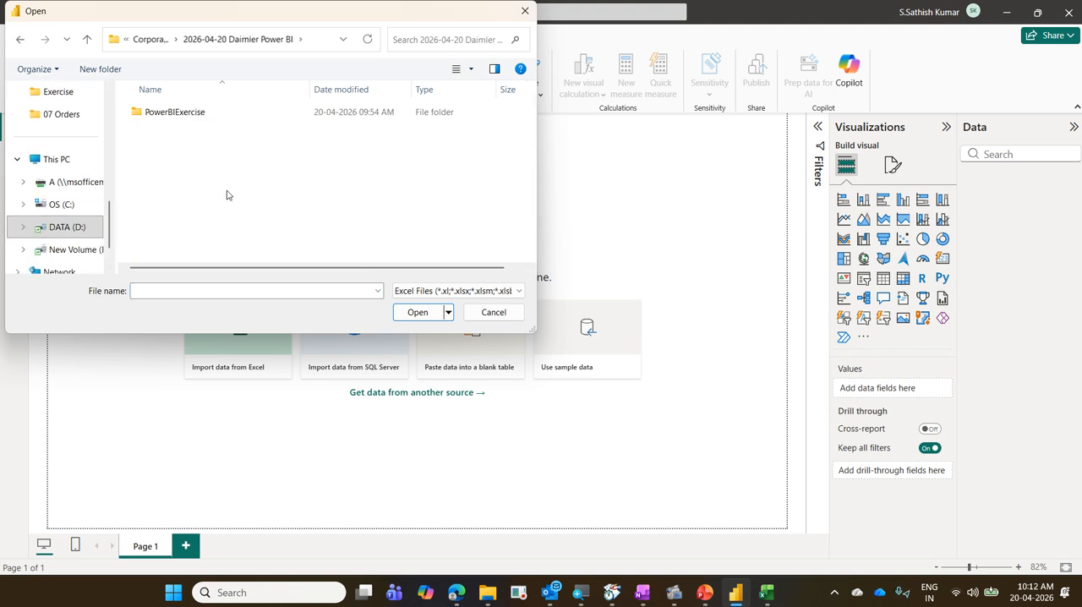
left_click(210, 123)
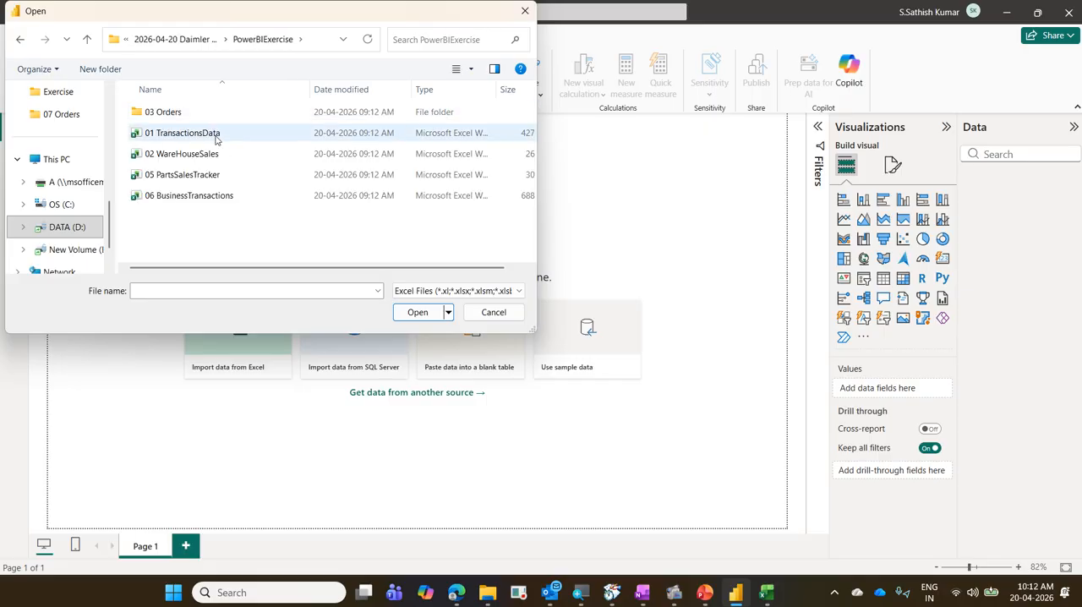
left_click(216, 136)
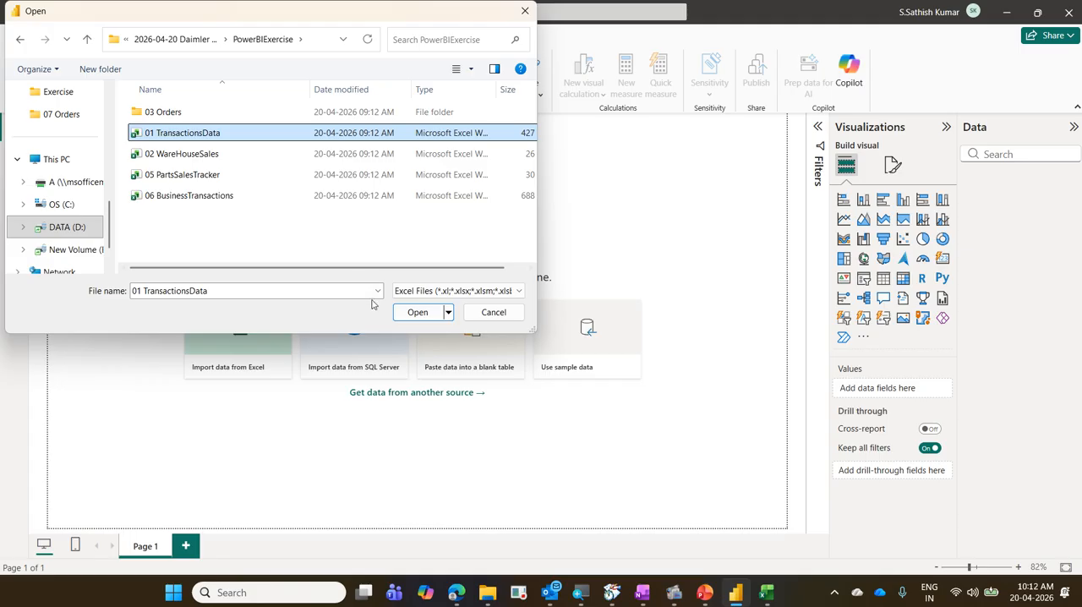
left_click(414, 313)
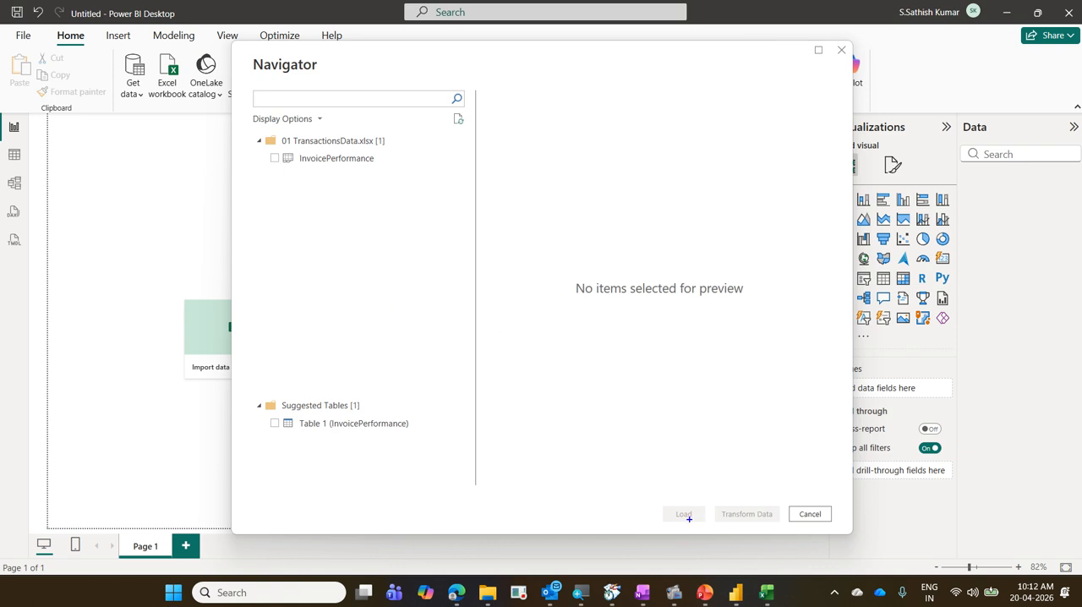
Box the Load, Transform Data and Cancel options, the workbook with its InvoicePerformance sheet, and Suggested Tables in blue, ticking the key items.
mouse_move(647, 497)
left_mouse_down()
mouse_move(702, 528)
mouse_move(844, 532)
left_mouse_up()
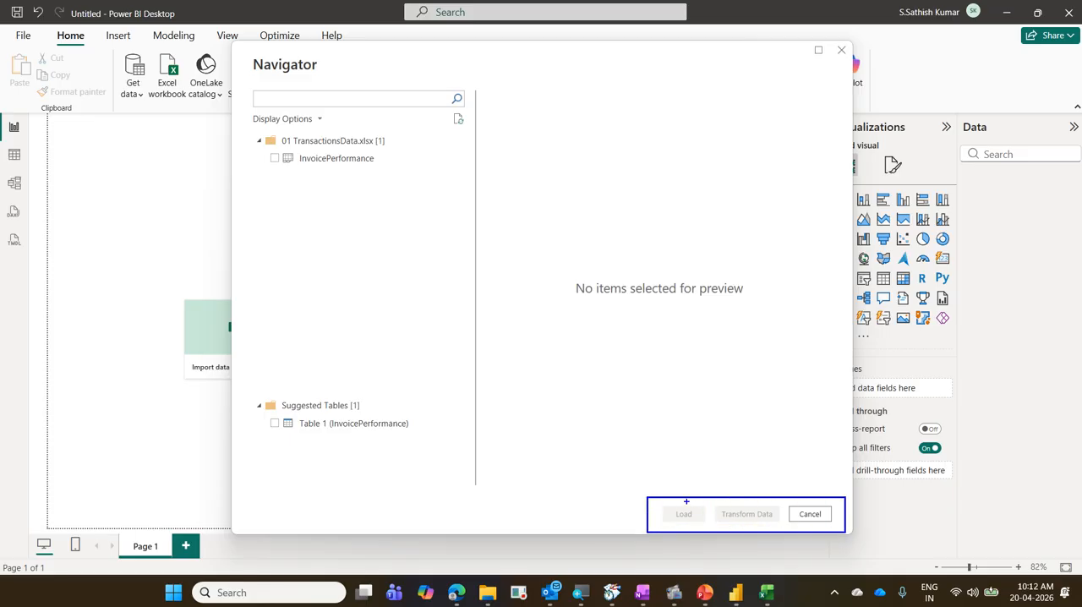
mouse_move(683, 499)
left_mouse_down()
mouse_move(703, 479)
mouse_move(769, 475)
left_mouse_up()
left_click_drag(243, 130, 409, 172)
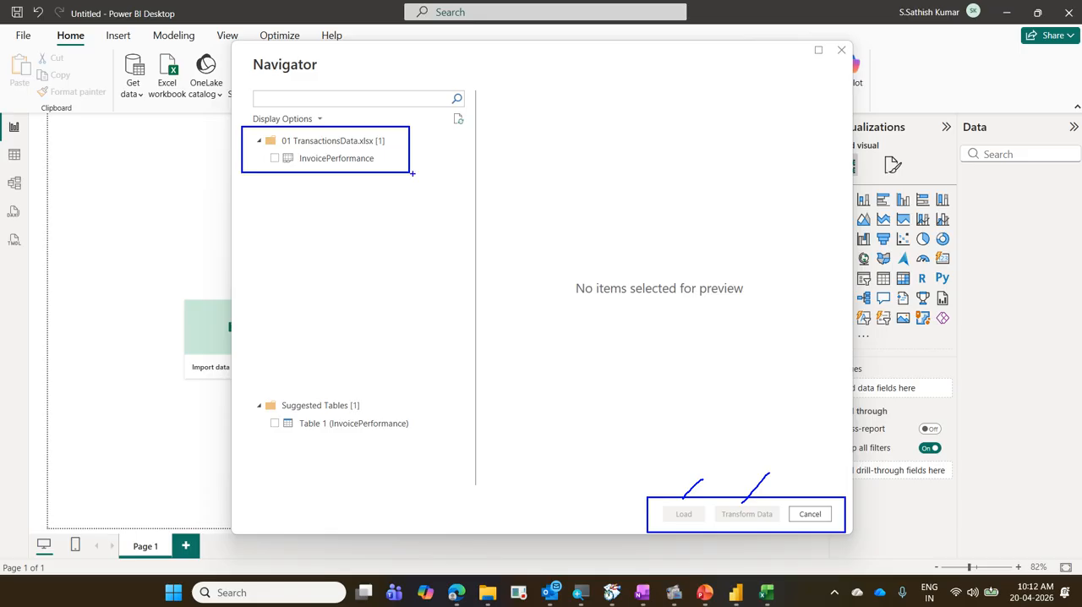
left_click_drag(392, 136, 425, 118)
left_click_drag(389, 153, 417, 146)
mouse_move(247, 394)
left_mouse_down()
mouse_move(290, 434)
mouse_move(437, 435)
left_mouse_up()
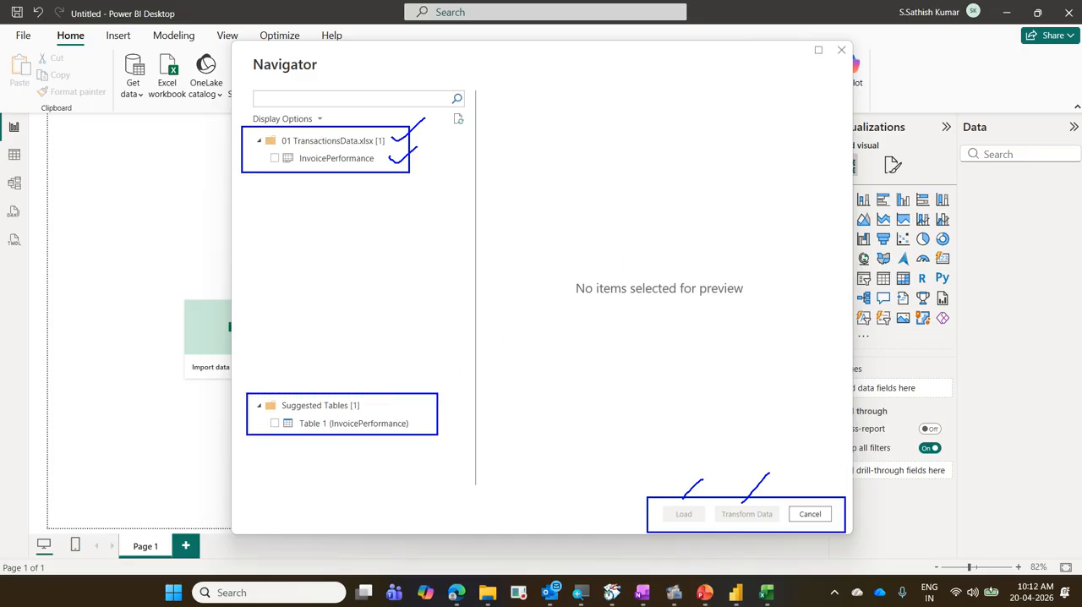
Mark both table checkboxes in blue, cross out the Suggested Tables entry in red, and box its checkbox.
left_click_drag(274, 156, 285, 148)
left_click_drag(279, 419, 304, 398)
mouse_move(418, 402)
left_mouse_down()
mouse_move(432, 373)
mouse_move(386, 447)
left_mouse_up()
left_click_drag(333, 361, 439, 433)
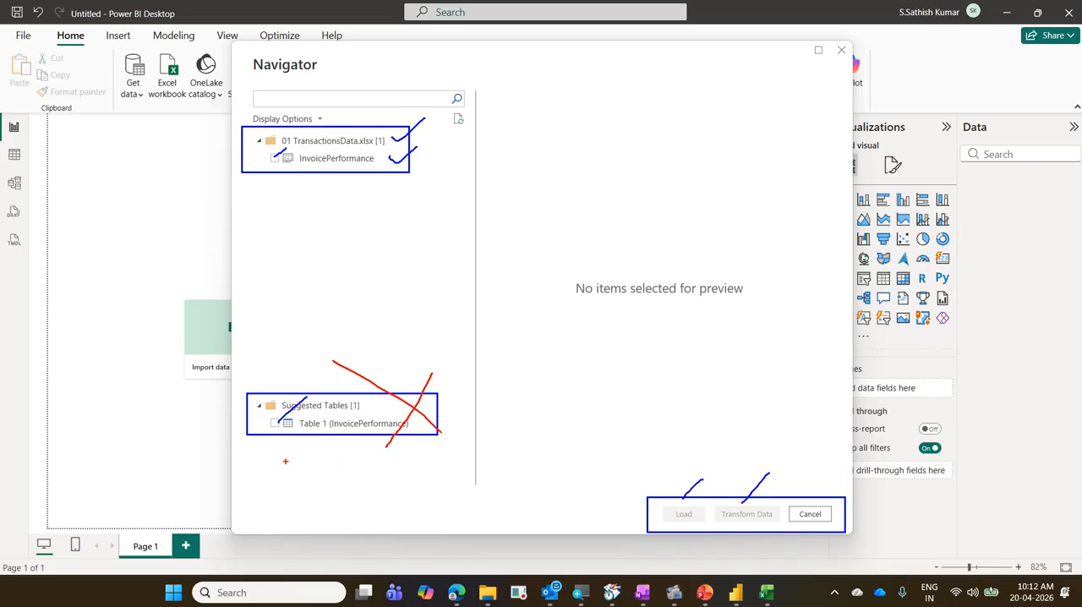
mouse_move(280, 420)
left_mouse_down()
mouse_move(328, 416)
mouse_move(339, 394)
mouse_move(273, 397)
mouse_move(277, 414)
left_mouse_up()
left_click_drag(267, 414, 284, 427)
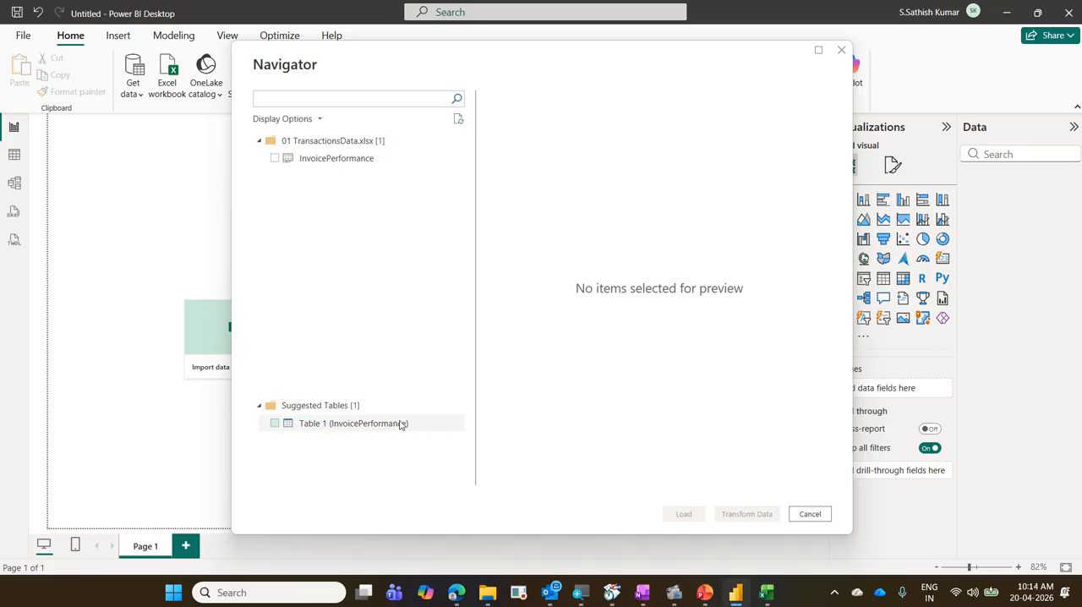
Preview the InvoicePerformance sheet, select it for import, and open it with Transform Data.
left_click(330, 161)
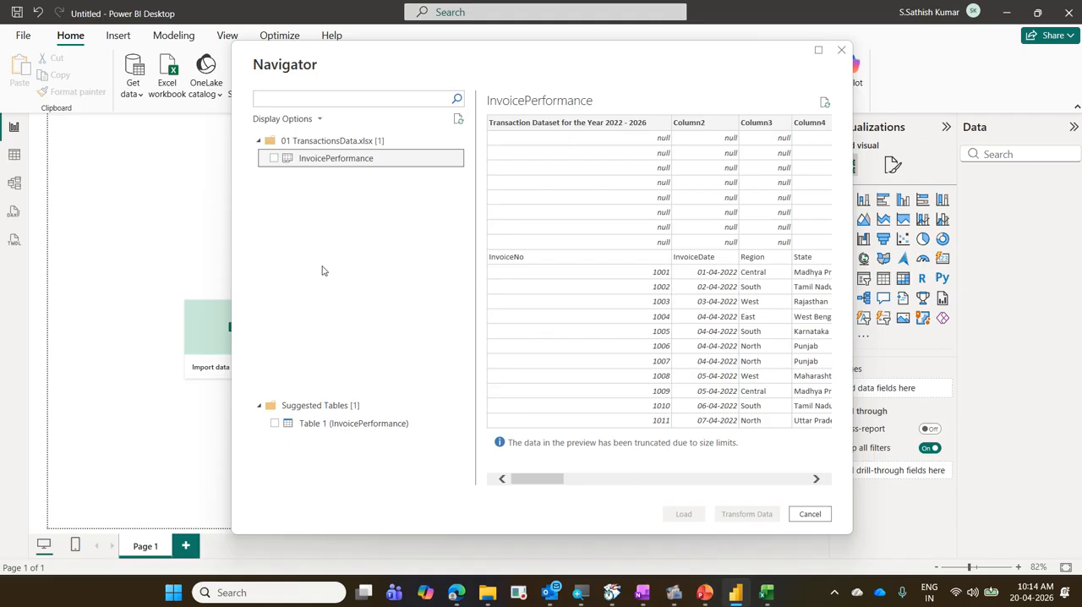
left_click(273, 162)
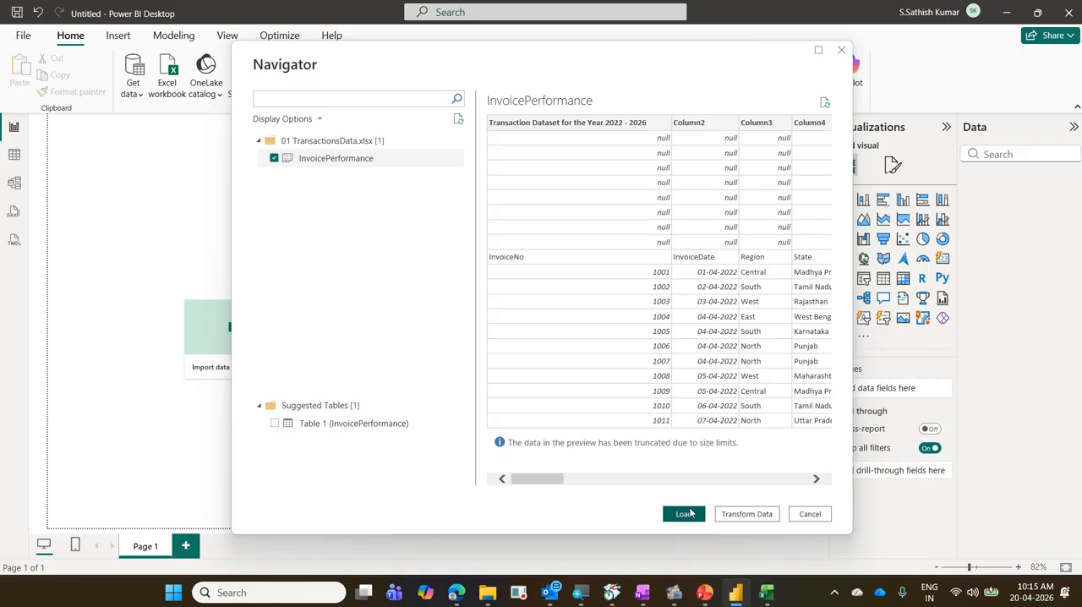
left_click(748, 515)
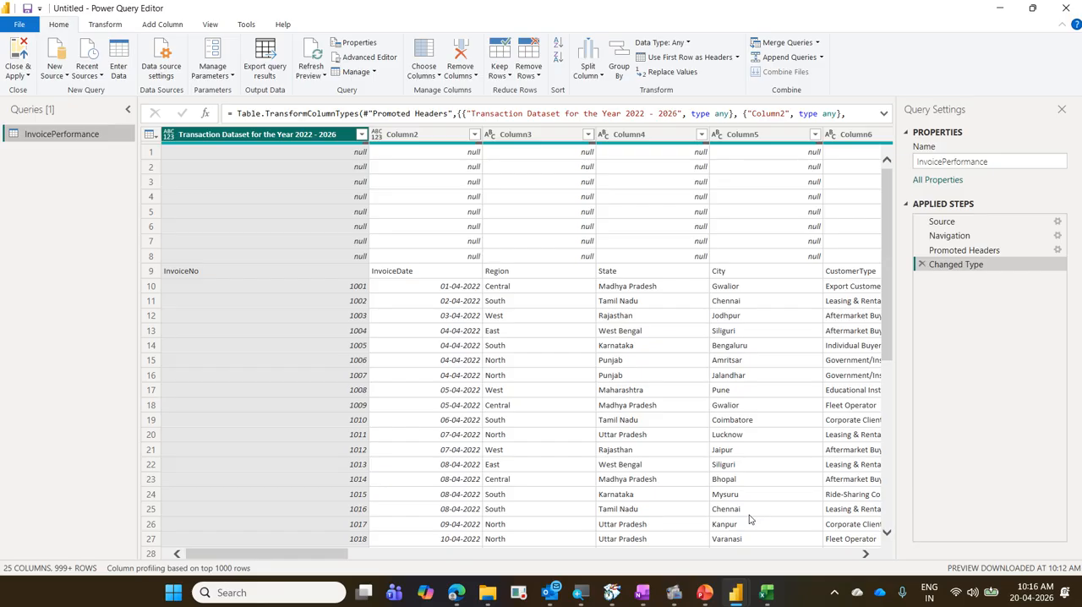
Compare the open Power BI Desktop and Power Query Editor windows and return to Power Query Editor.
mouse_move(766, 592)
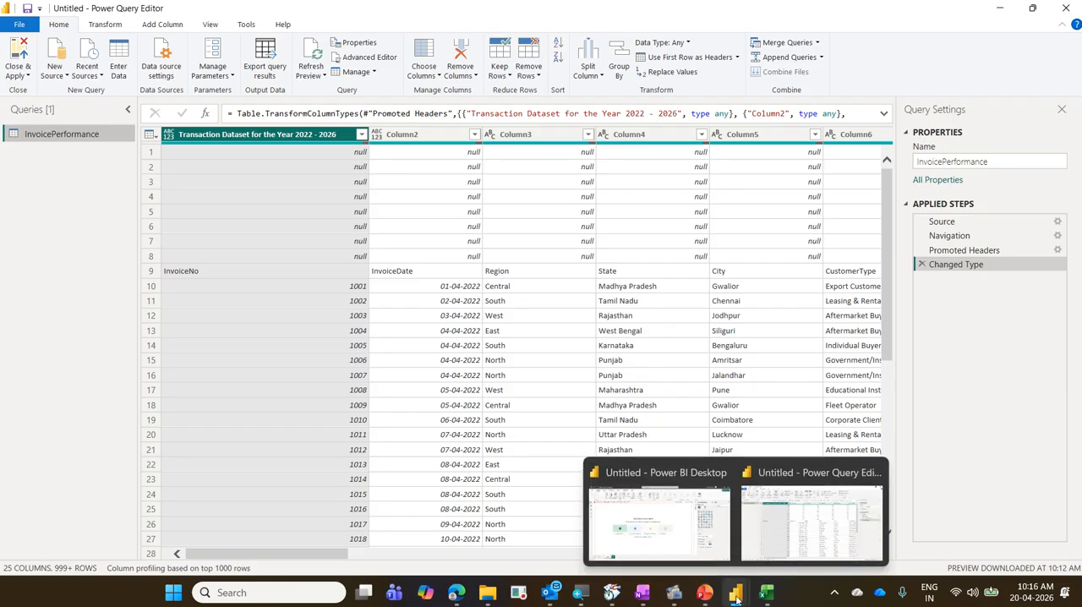
mouse_move(696, 539)
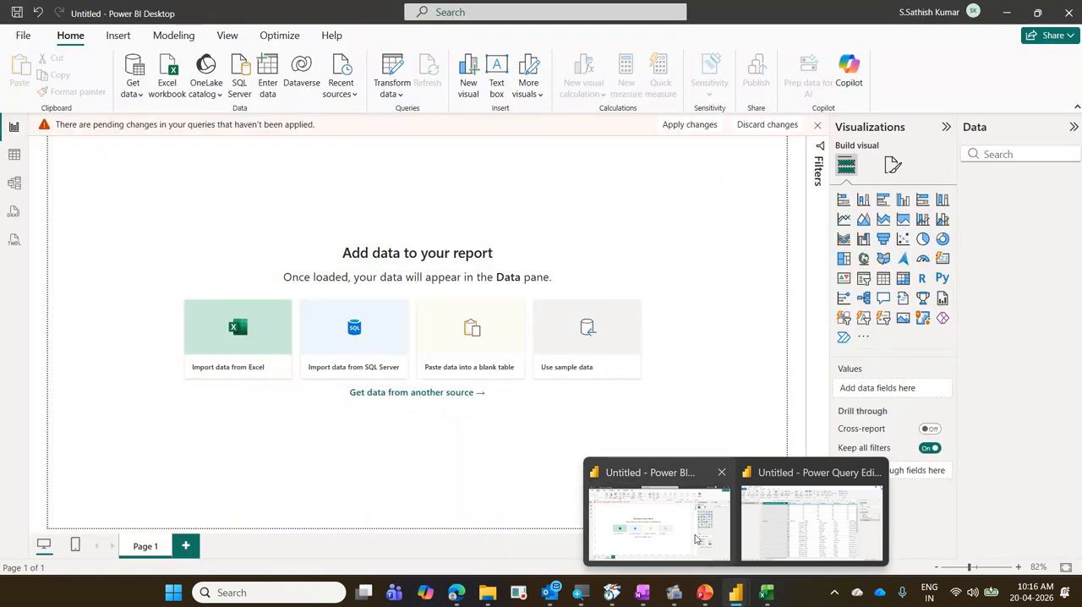
mouse_move(824, 522)
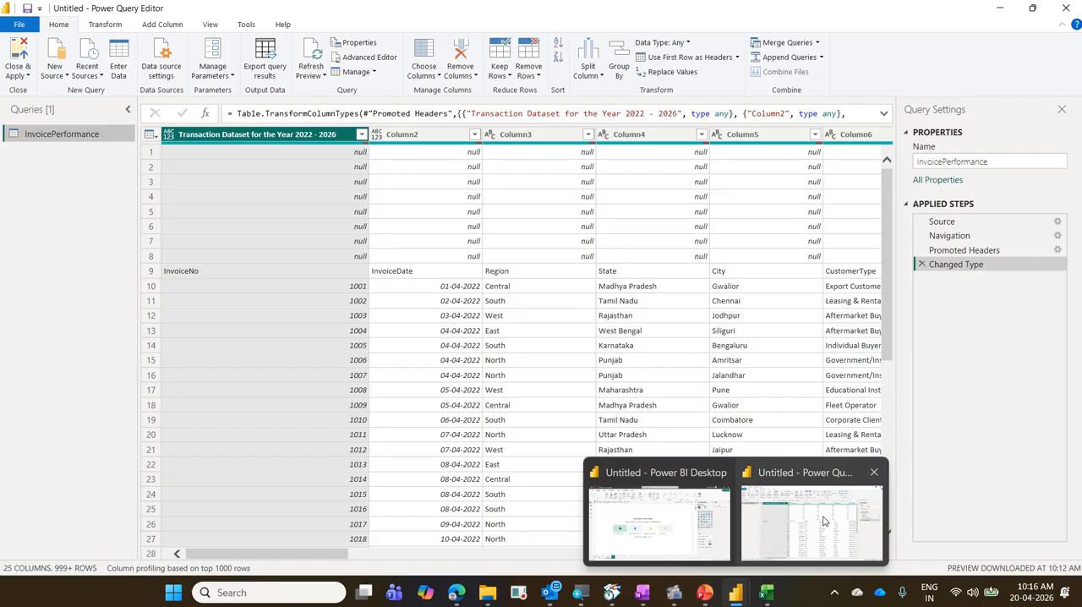
left_click(825, 522)
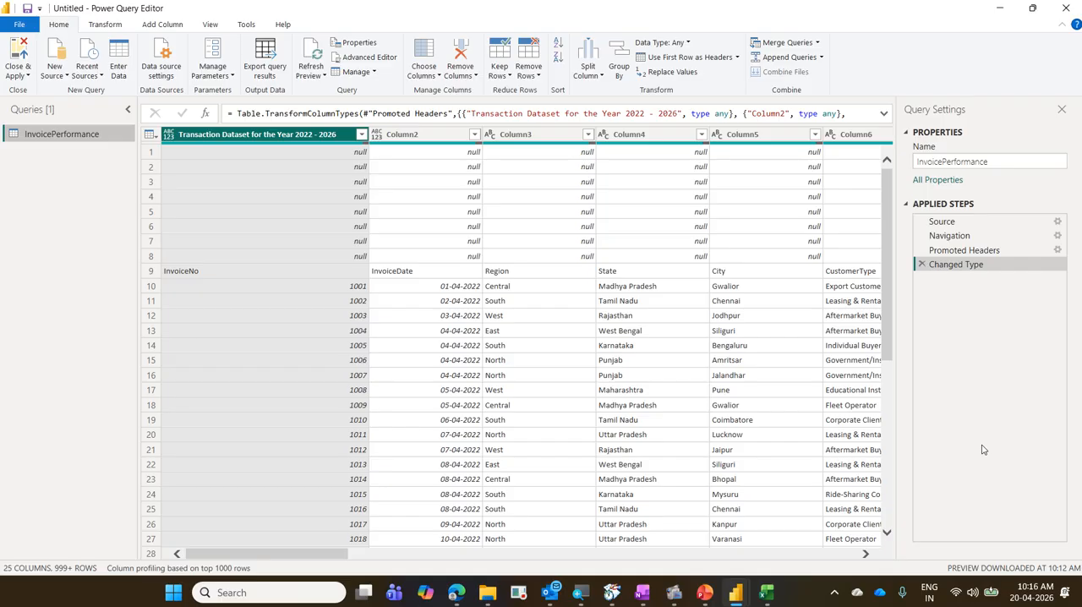
mouse_move(676, 597)
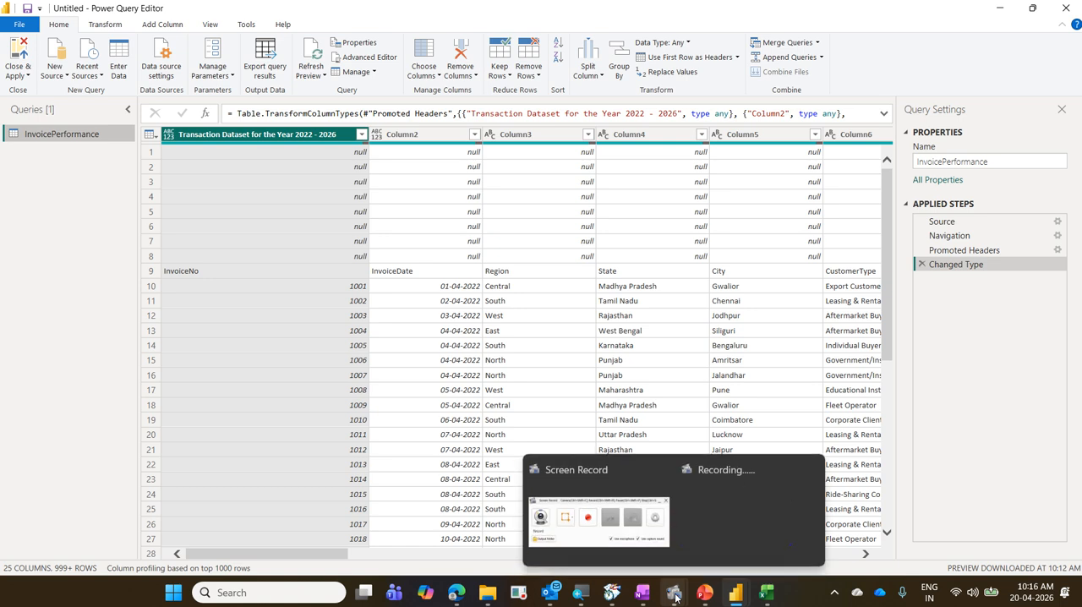
left_click(596, 520)
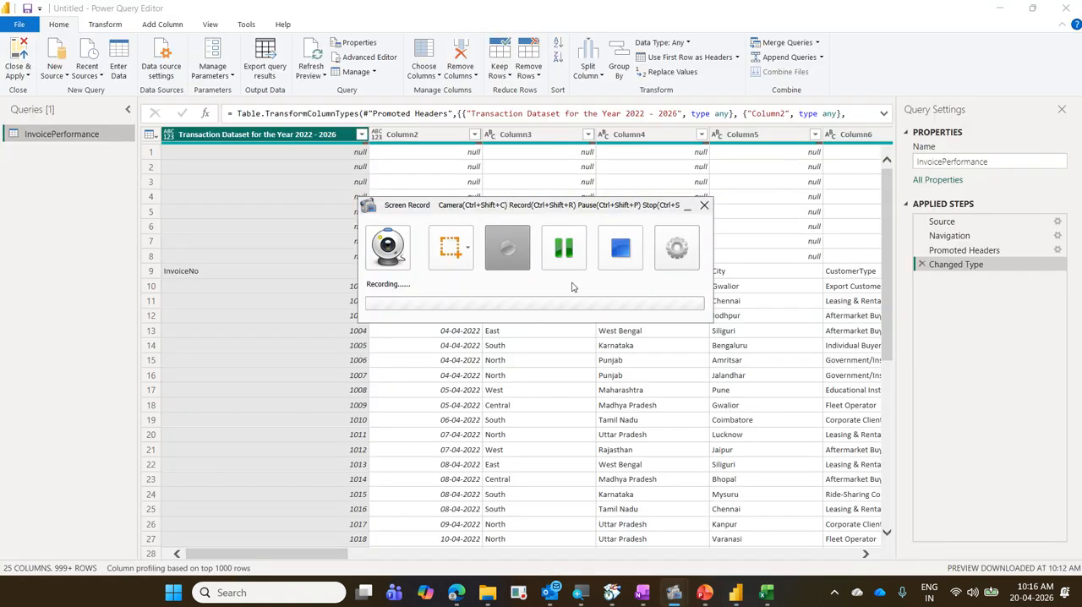
left_click(567, 264)
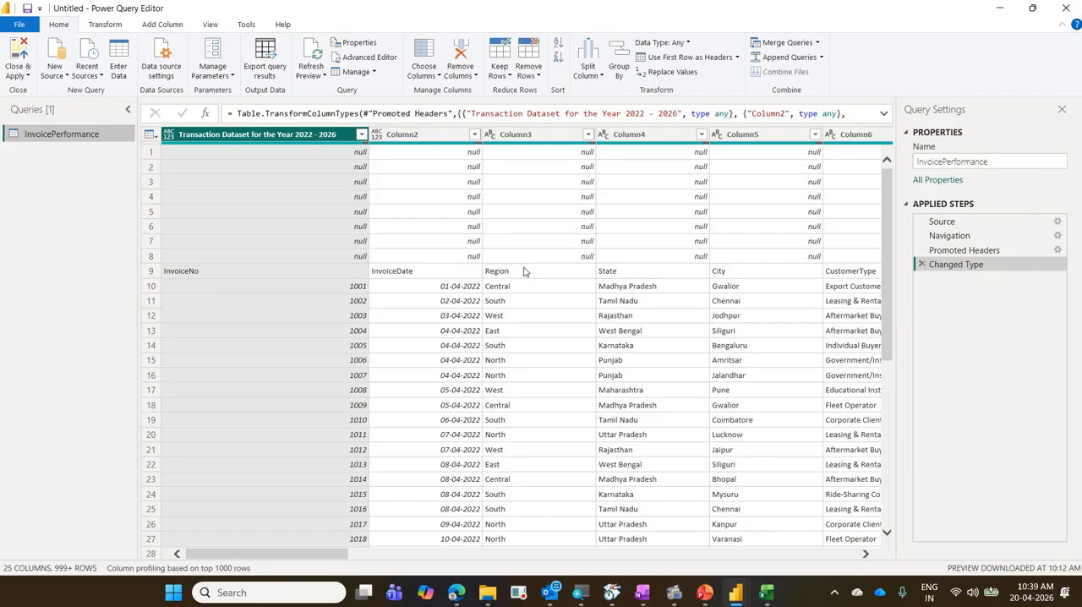
Write "1.Gree" in blue text on a blank white annotation screen.
key("ctrl+2")
key("w")
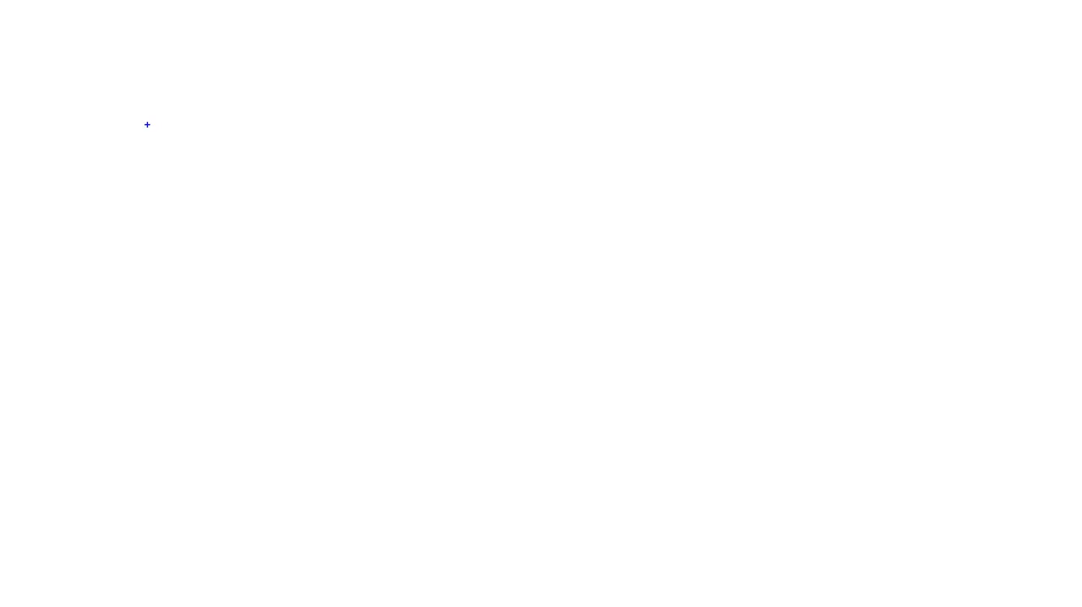
type("t")
type("1")
type(".")
type("Gree")
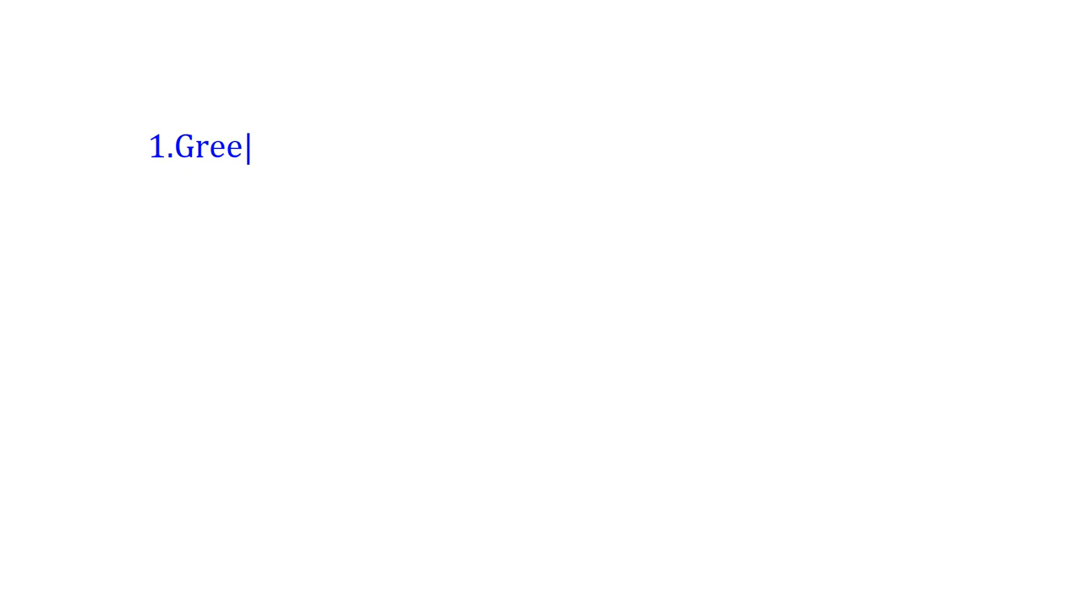
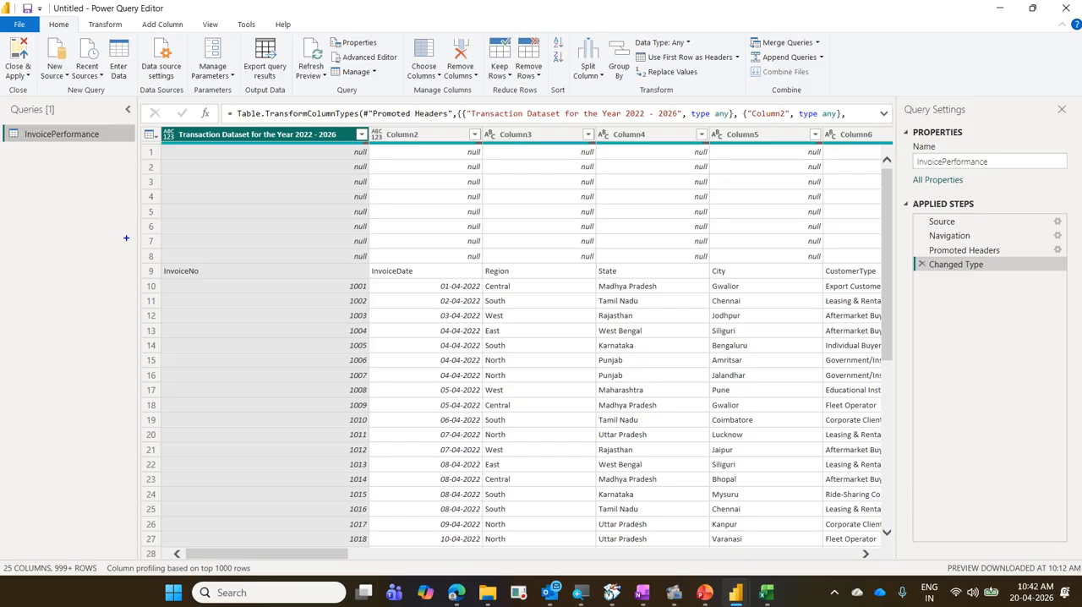
Box the quality bar beneath the column headers in blue, circle its end at the first column, and draw an arrow toward the blank Queries area.
left_click_drag(156, 141, 892, 154)
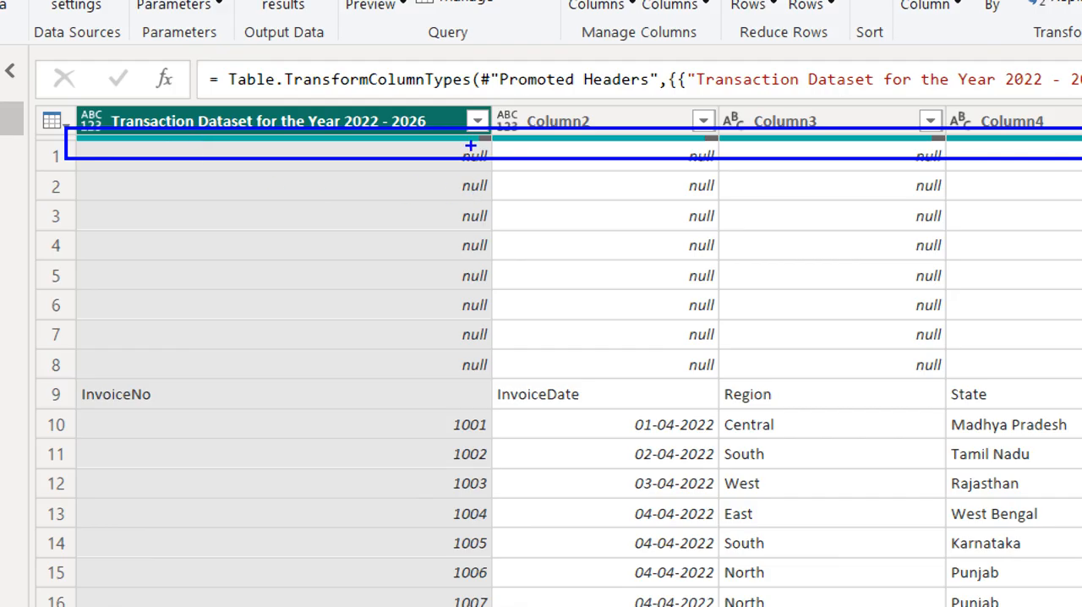
mouse_move(470, 146)
left_mouse_down()
mouse_move(497, 145)
mouse_move(502, 131)
mouse_move(462, 124)
mouse_move(474, 157)
left_mouse_up()
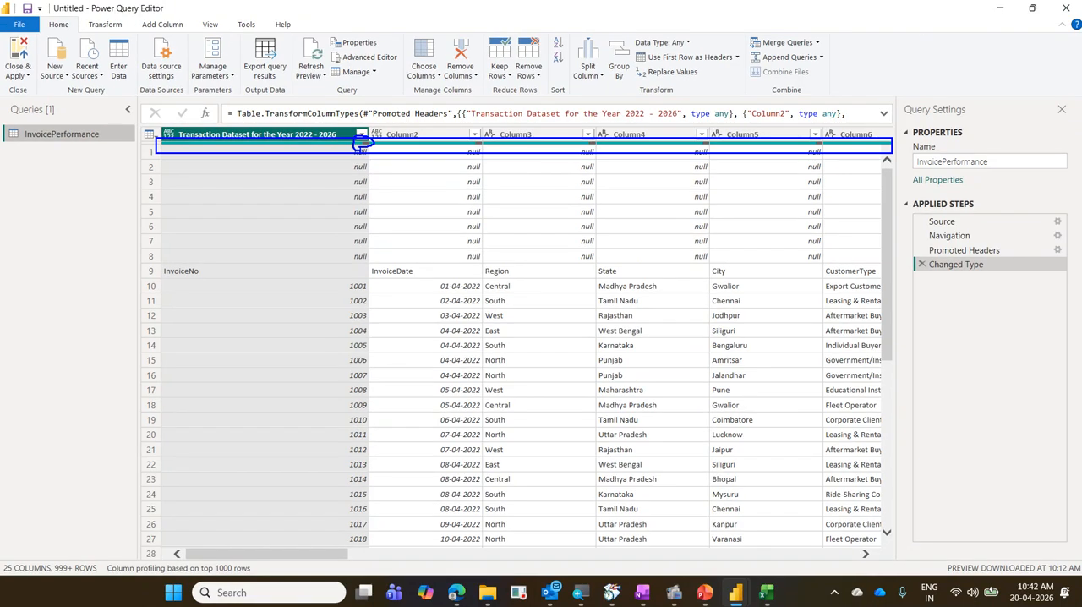
left_click_drag(106, 210, 188, 145)
Write "Green", "Grey" and "Red" on three lines at the arrow's tip and box the word "Green".
type("tF")
key("BackSpace")
type("Gree")
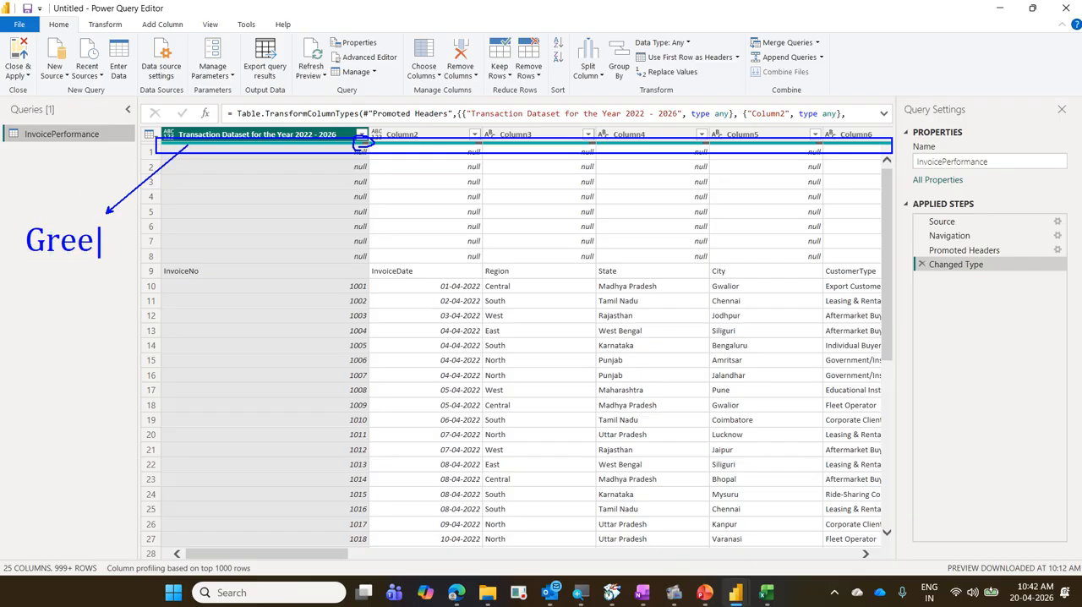
type("n")
key("Return")
type("Grea")
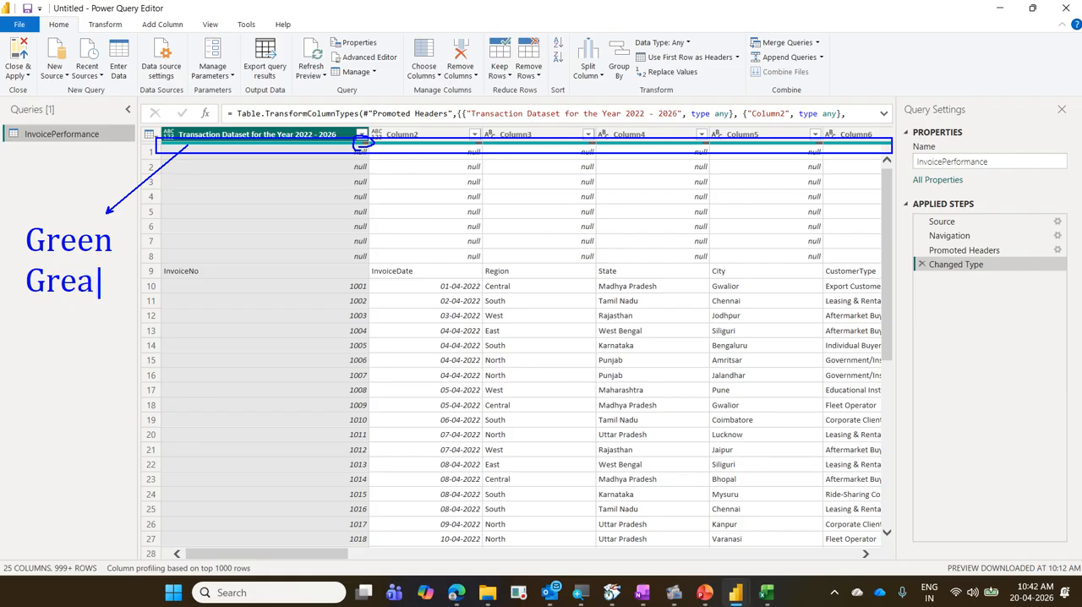
key("BackSpace")
type("y")
key("Return")
type("Red")
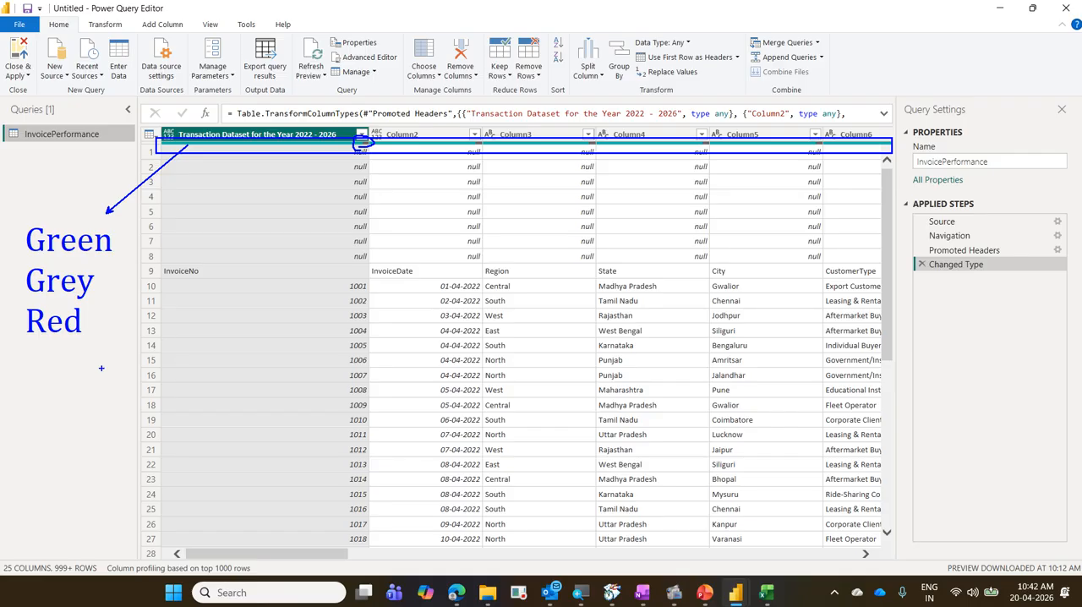
mouse_move(18, 222)
left_mouse_down()
mouse_move(75, 257)
mouse_move(122, 259)
left_mouse_up()
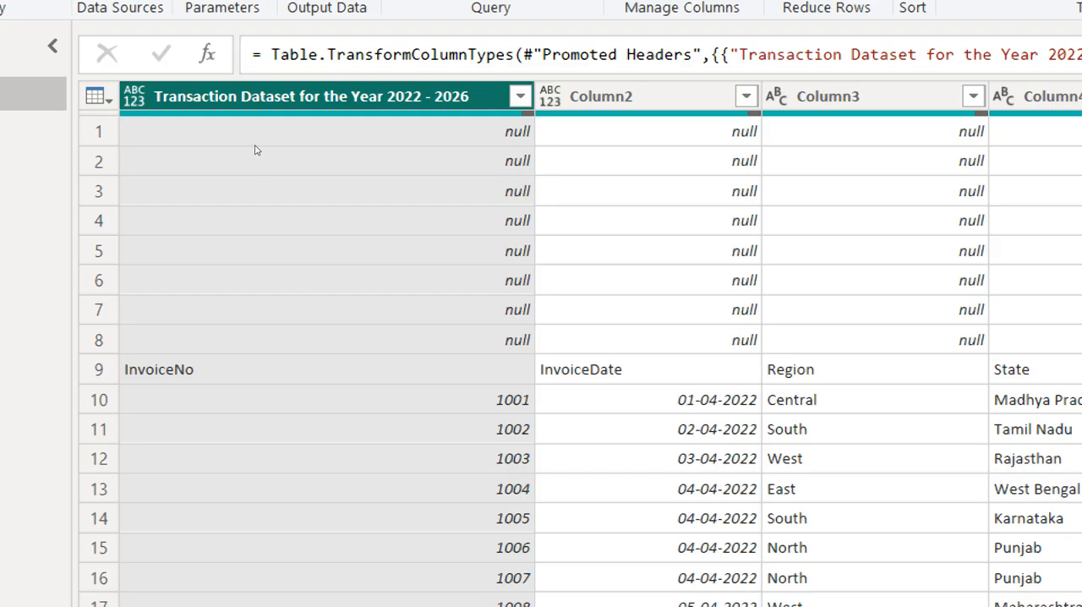
Box the column profiling status text in blue, add a mark above it, and clear the annotations.
mouse_move(257, 149)
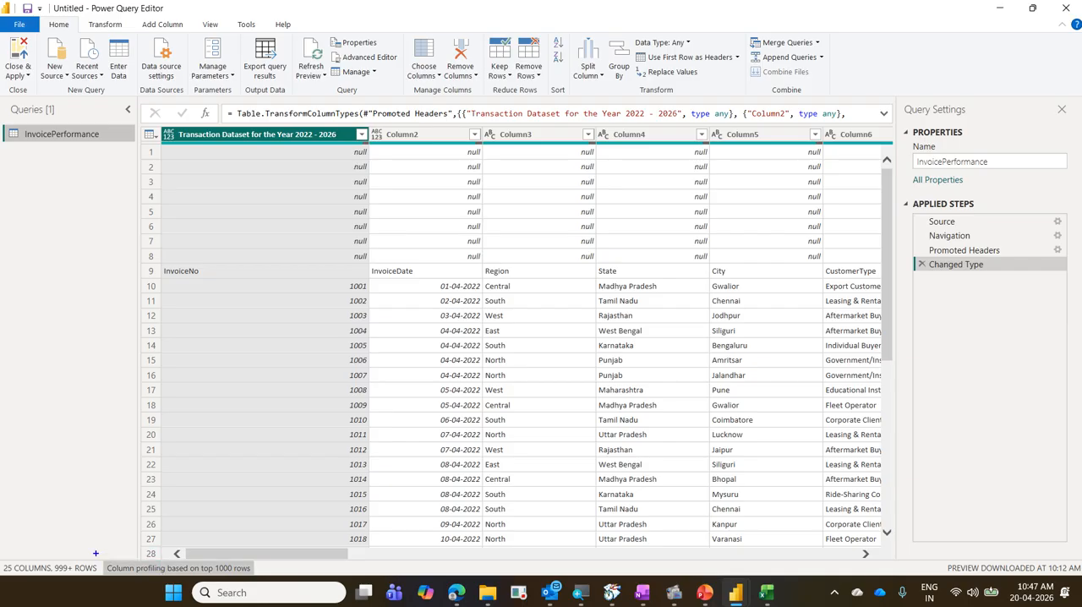
mouse_move(95, 553)
left_mouse_down()
mouse_move(127, 573)
mouse_move(262, 579)
left_mouse_up()
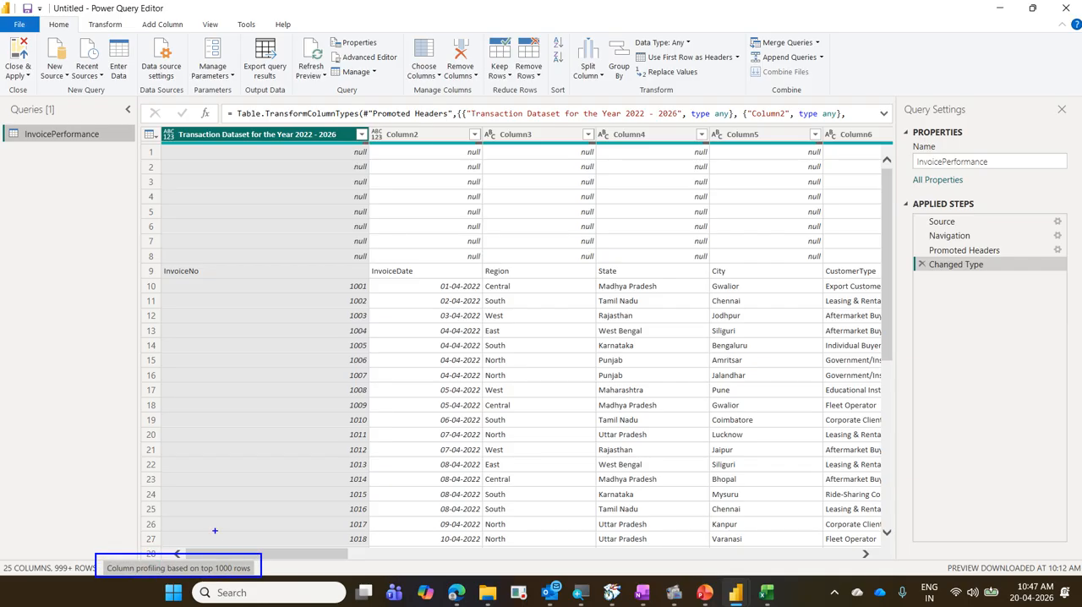
left_click_drag(218, 535, 252, 515)
key("Escape")
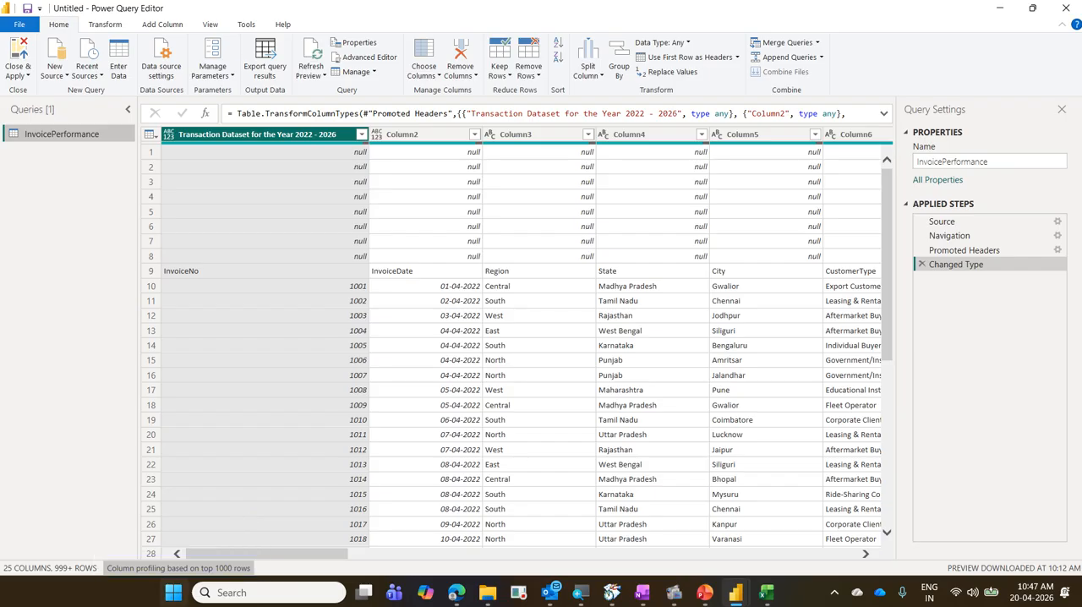
Mark the row count and the entire data set option in blue, clear the marks, and base column profiling on the entire data set.
left_click(202, 569)
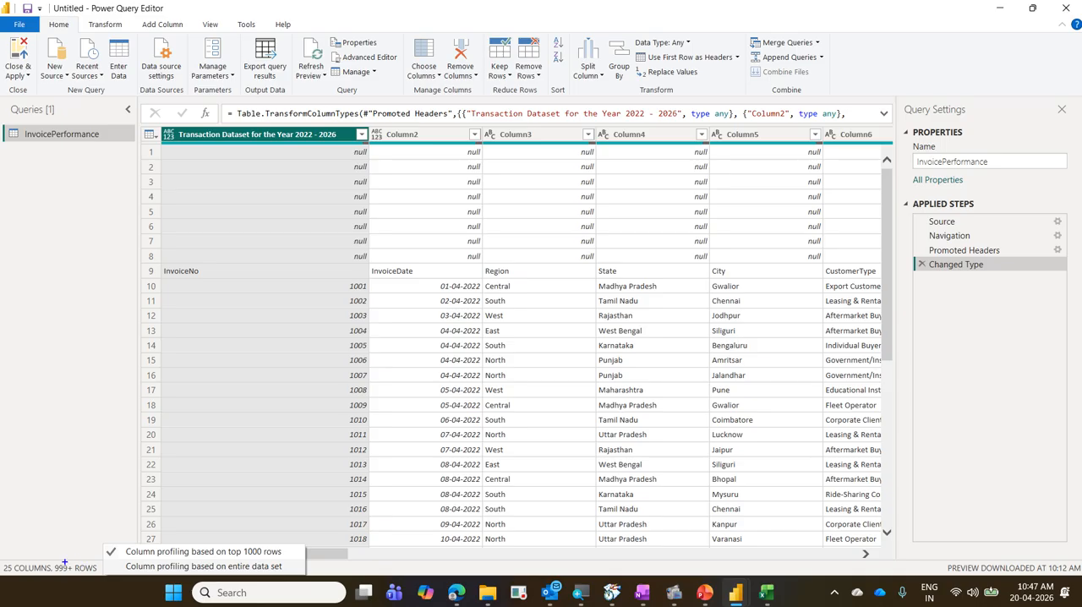
left_click_drag(49, 560, 102, 580)
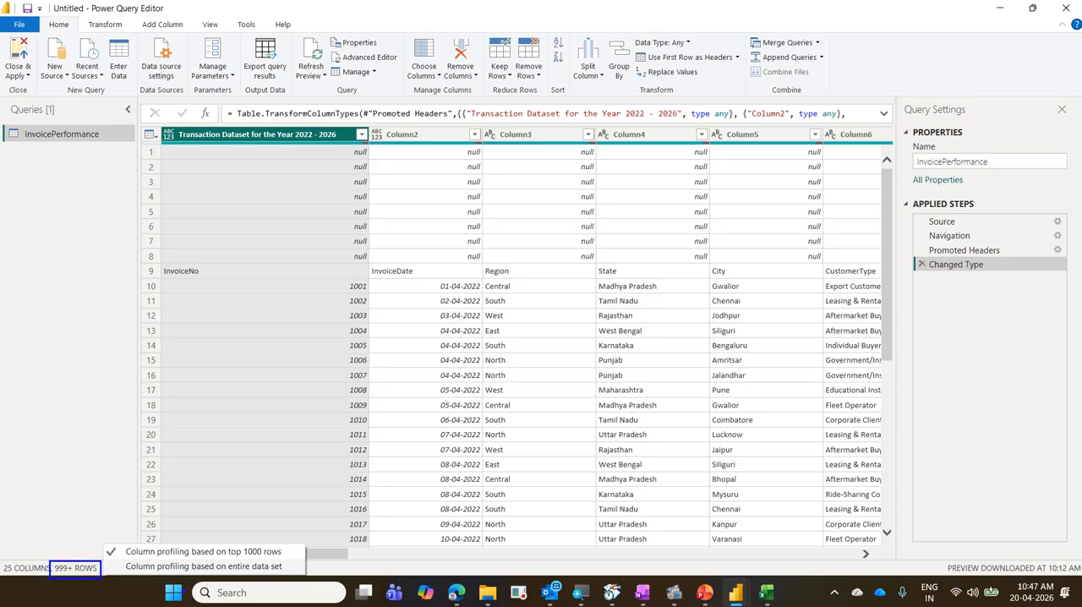
left_click_drag(290, 572, 311, 543)
mouse_move(81, 576)
left_mouse_down()
mouse_move(60, 551)
mouse_move(85, 594)
left_mouse_up()
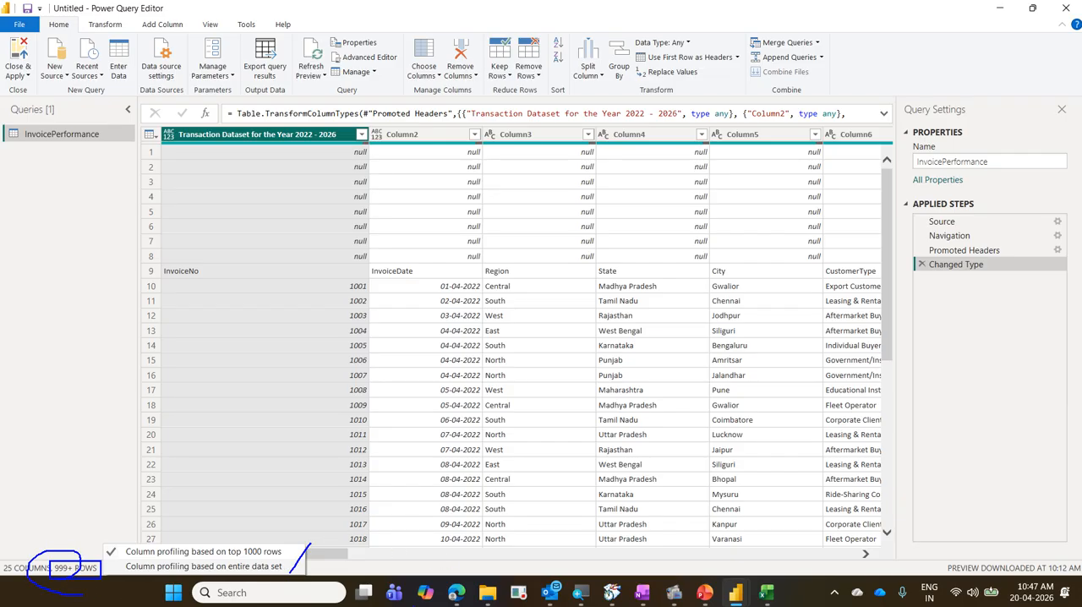
key("Escape")
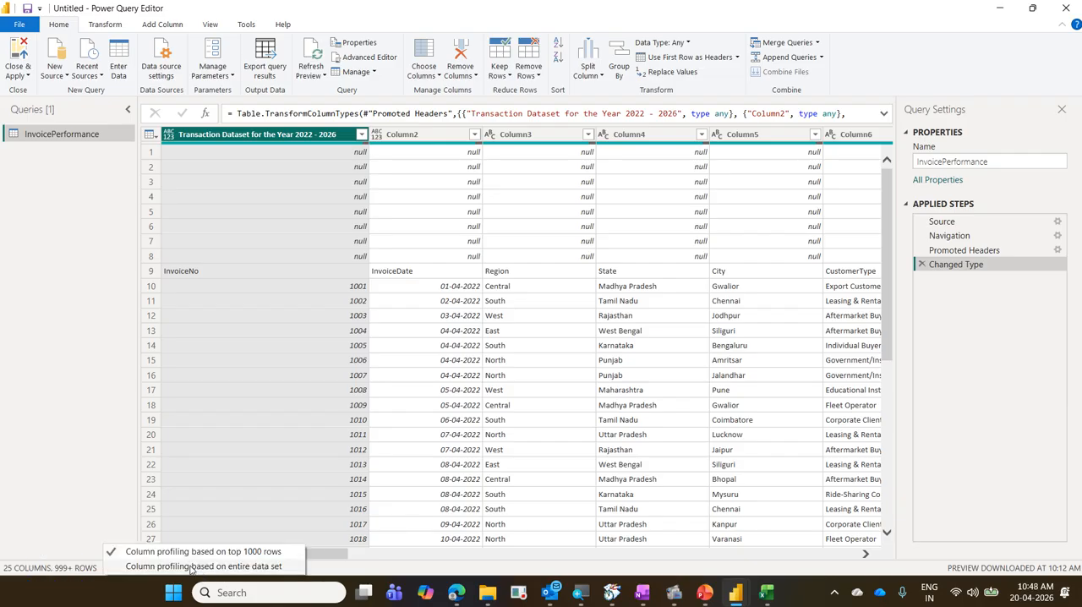
left_click(191, 568)
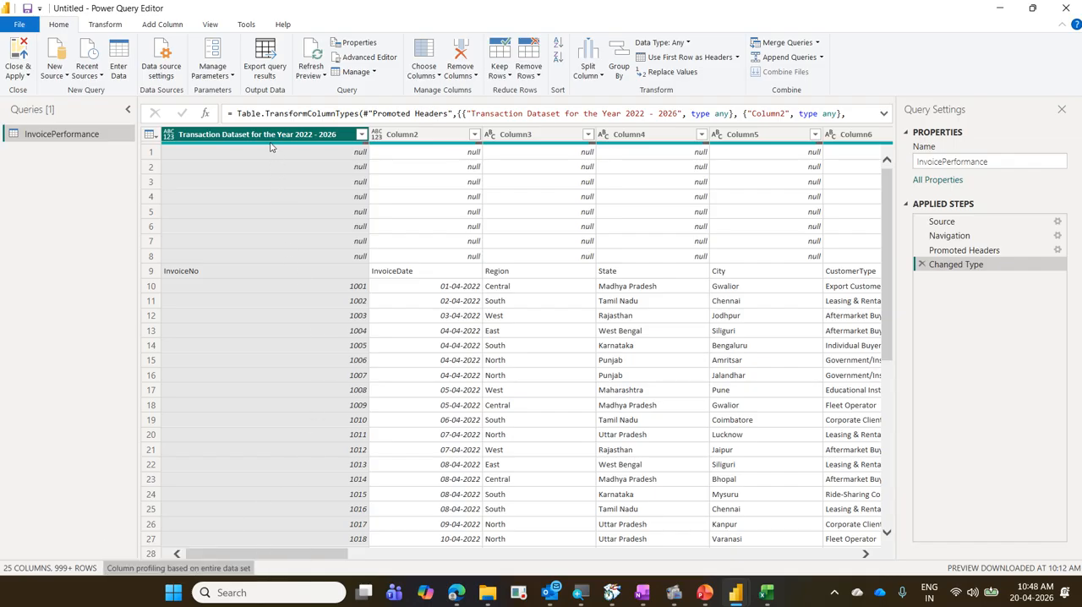
Examine the quality details of the first column and Column5, and look through the remaining columns up to Column25.
mouse_move(270, 147)
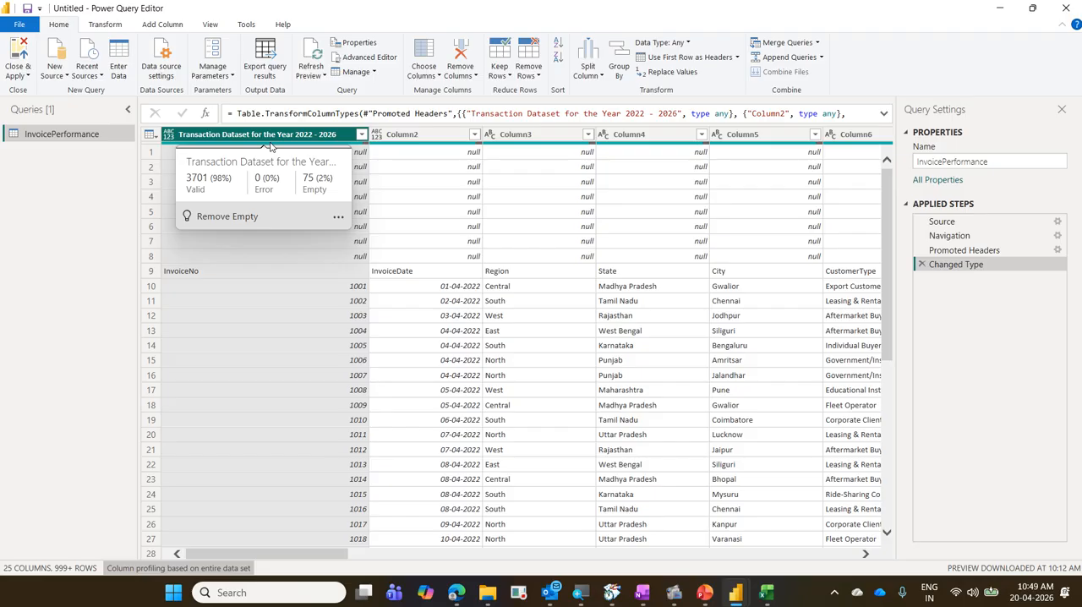
left_click_drag(298, 554, 978, 556)
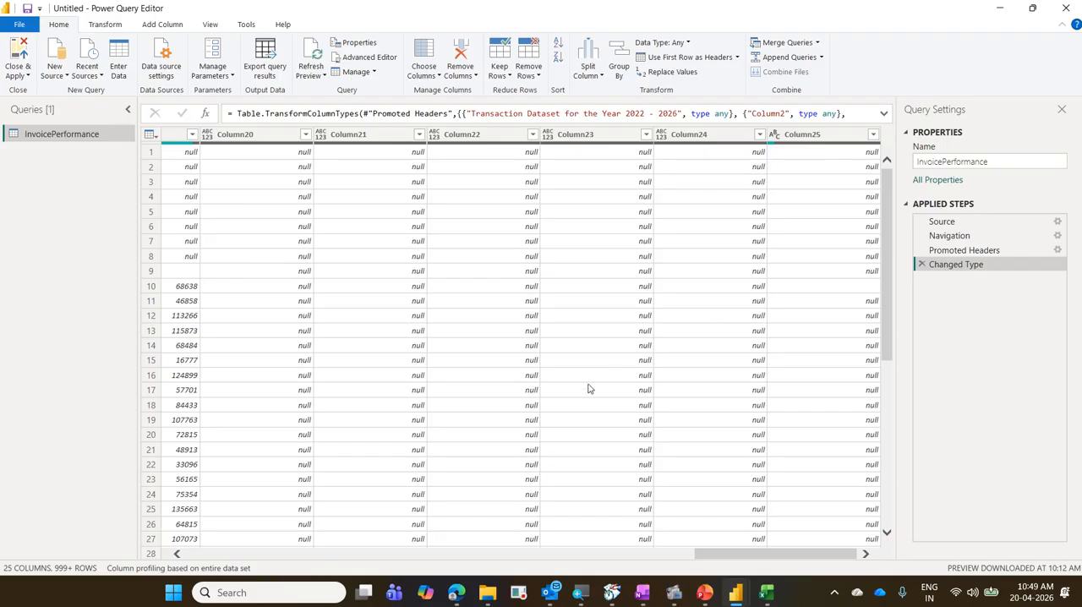
left_click_drag(744, 561, 235, 558)
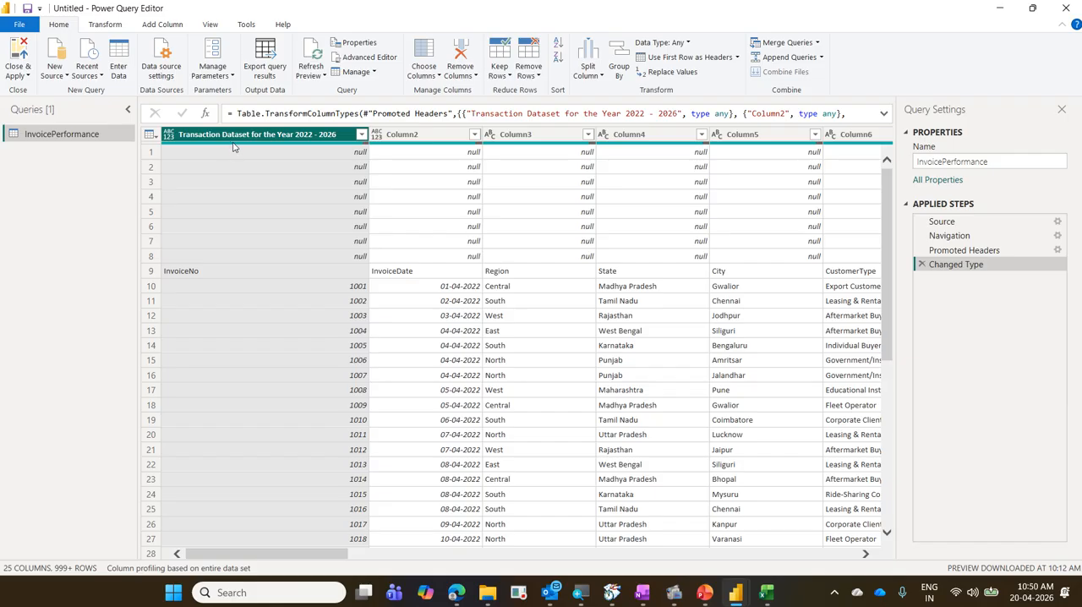
mouse_move(234, 147)
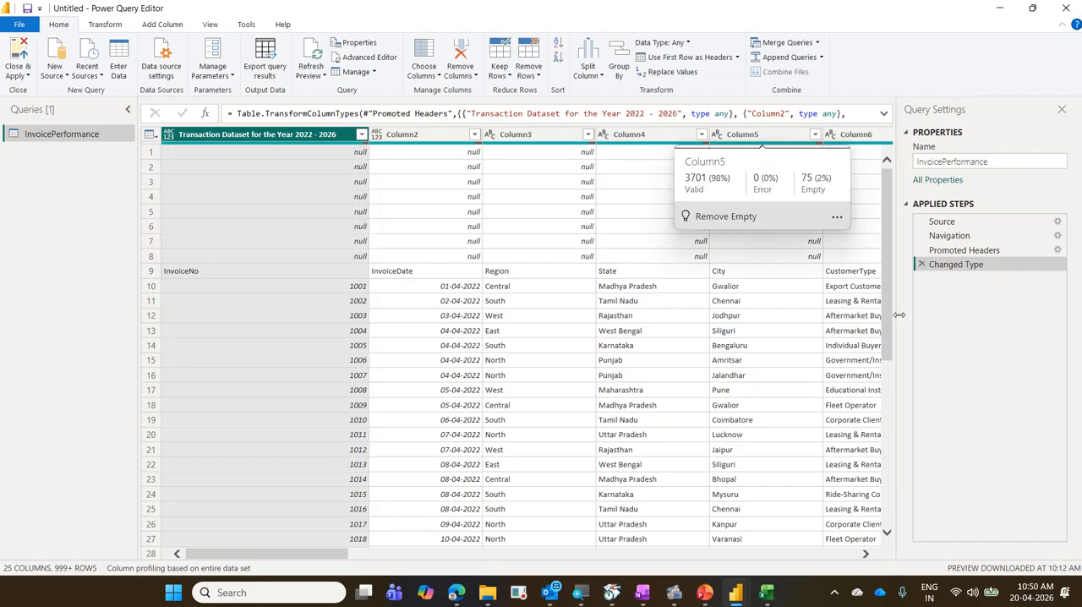
left_click(865, 554)
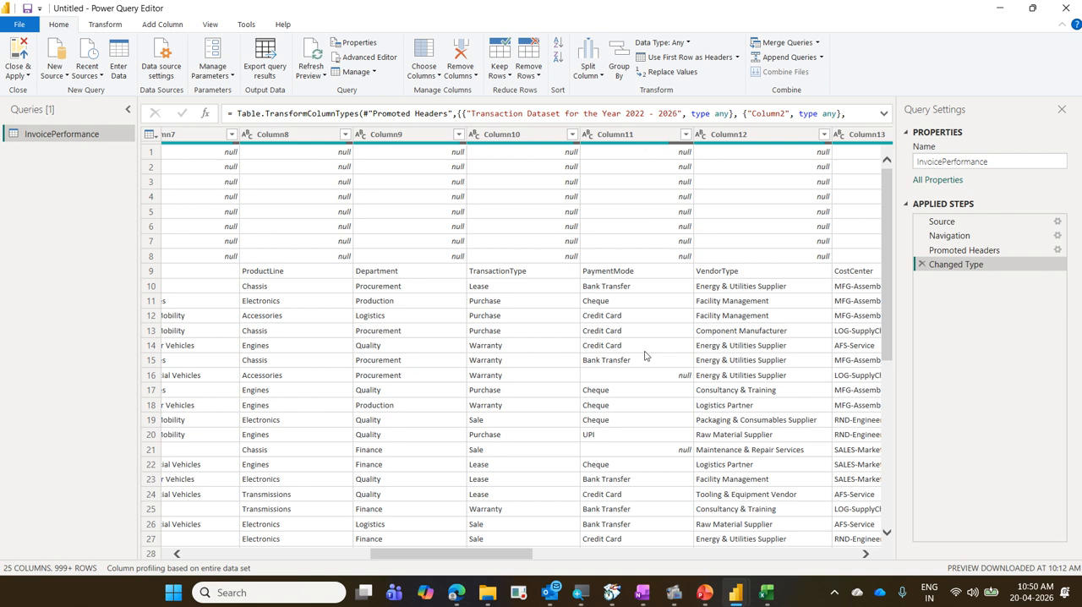
Box View and Column quality in blue with a connecting arrow, clear the marks, and turn on Column quality.
left_click(210, 25)
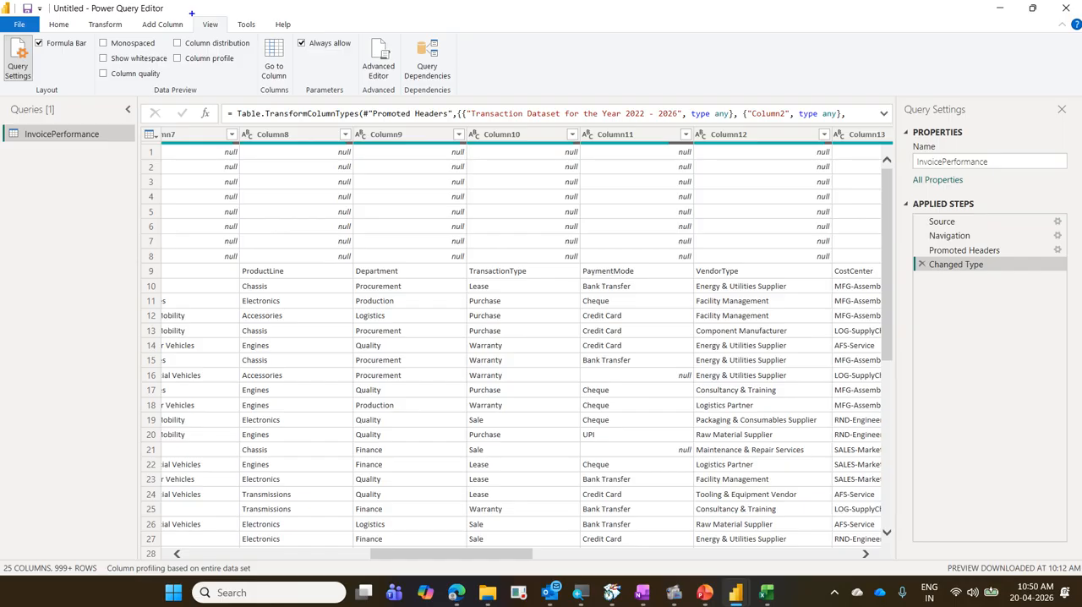
left_click_drag(191, 13, 230, 34)
mouse_move(95, 66)
left_mouse_down()
mouse_move(166, 87)
mouse_move(208, 35)
left_mouse_up()
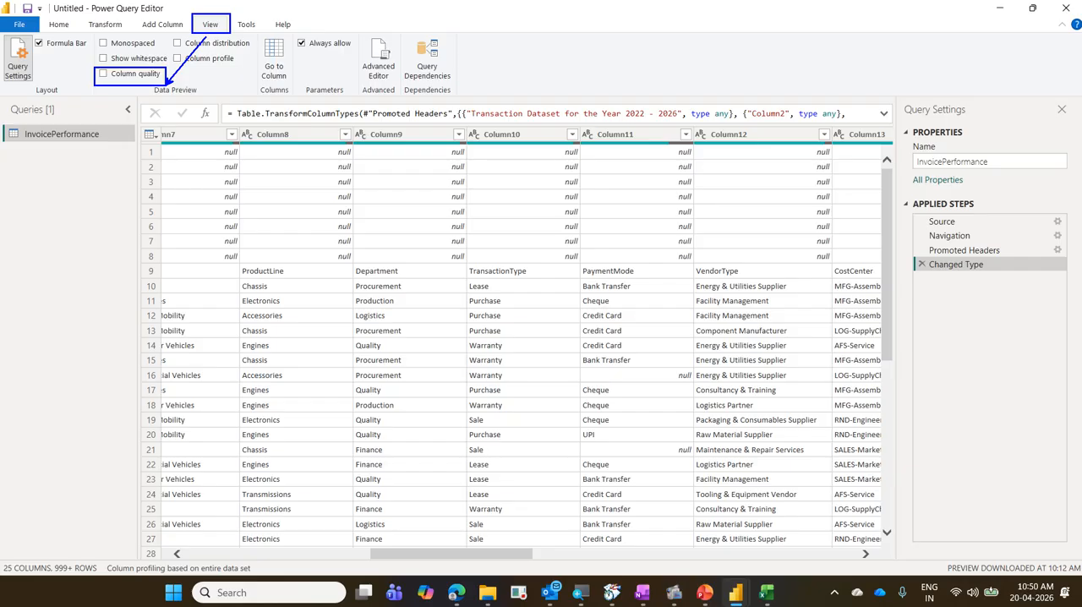
key("Escape")
left_click(156, 76)
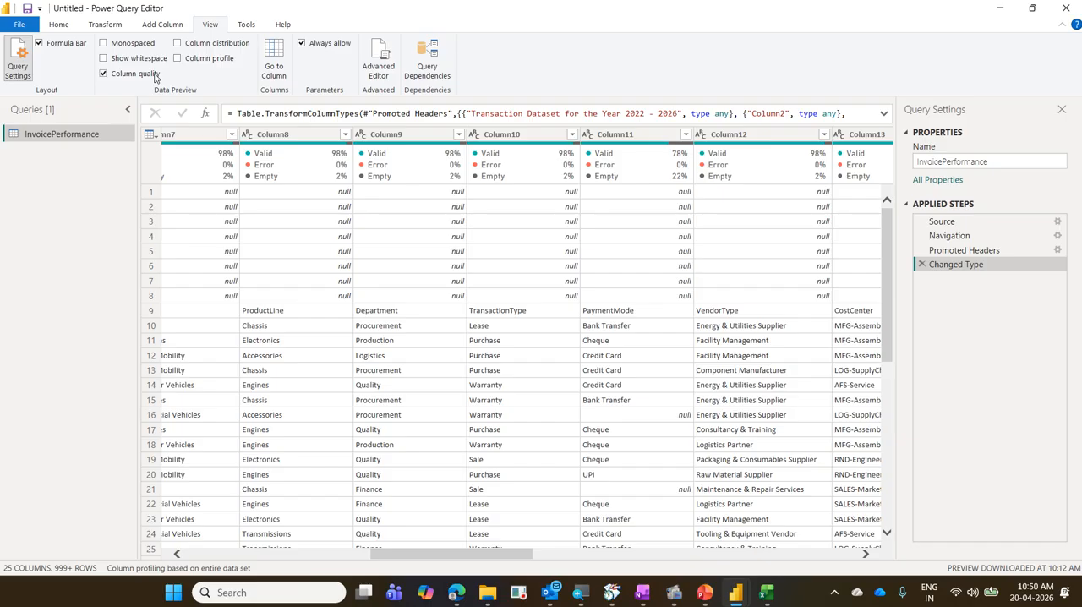
Examine the valid, error and empty figures of the first column and Column2.
left_click_drag(513, 559, 286, 555)
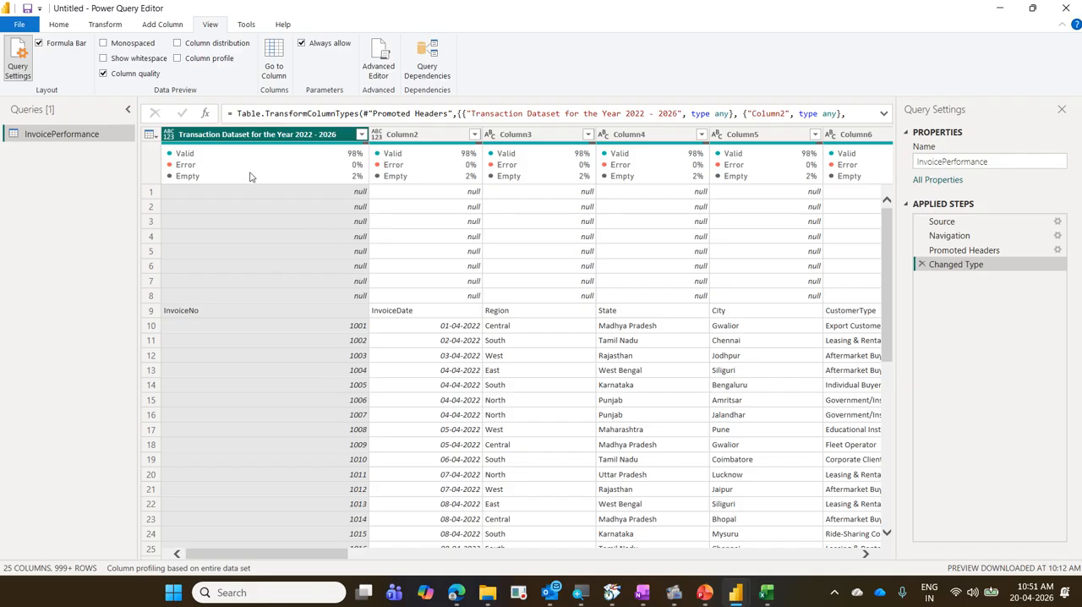
mouse_move(250, 176)
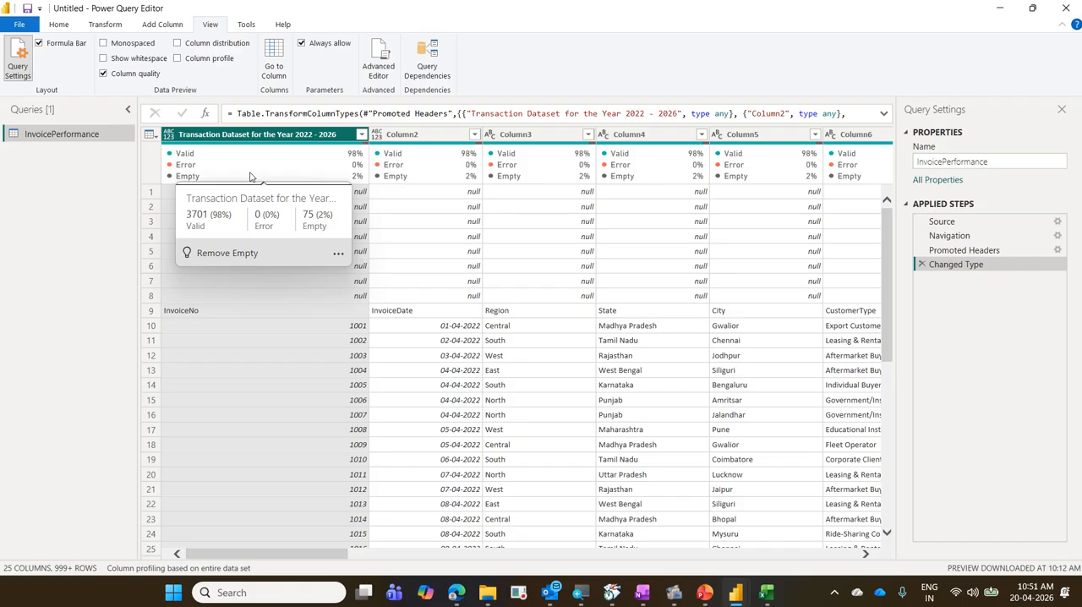
mouse_move(423, 149)
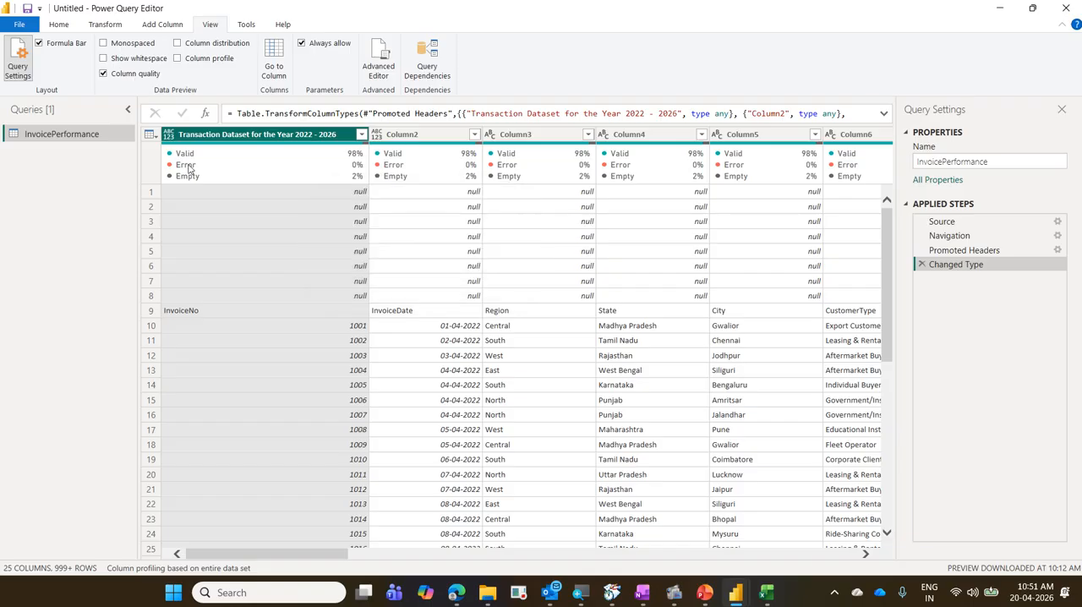
mouse_move(190, 169)
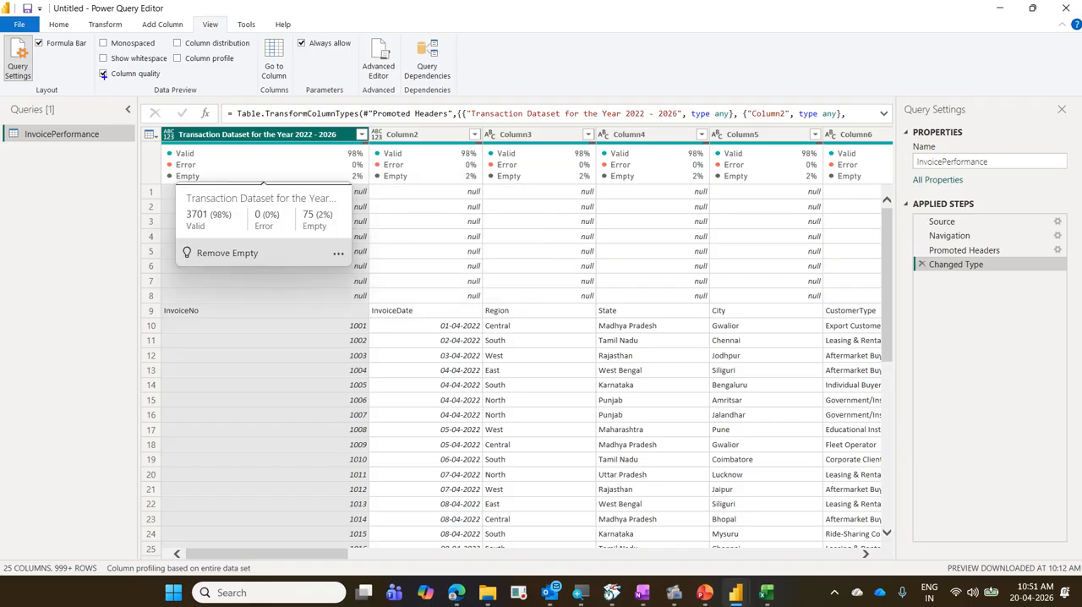
Box the Column quality option in blue, add strokes around its checkbox, and clear the annotations.
left_click_drag(94, 64, 167, 87)
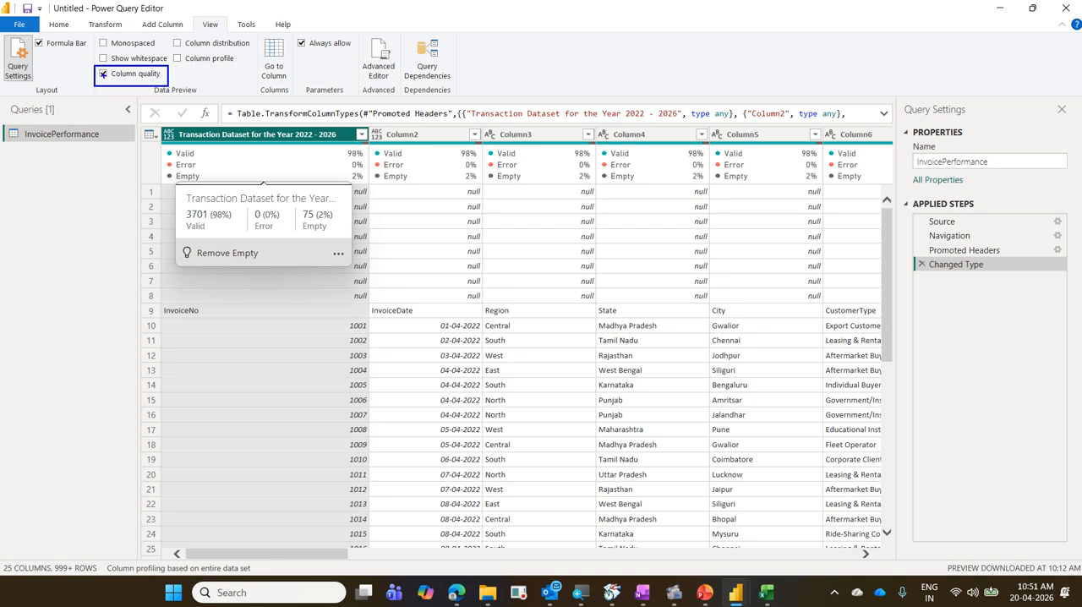
left_click_drag(101, 72, 122, 61)
mouse_move(114, 83)
left_mouse_down()
mouse_move(96, 64)
mouse_move(102, 90)
left_mouse_up()
key("Escape")
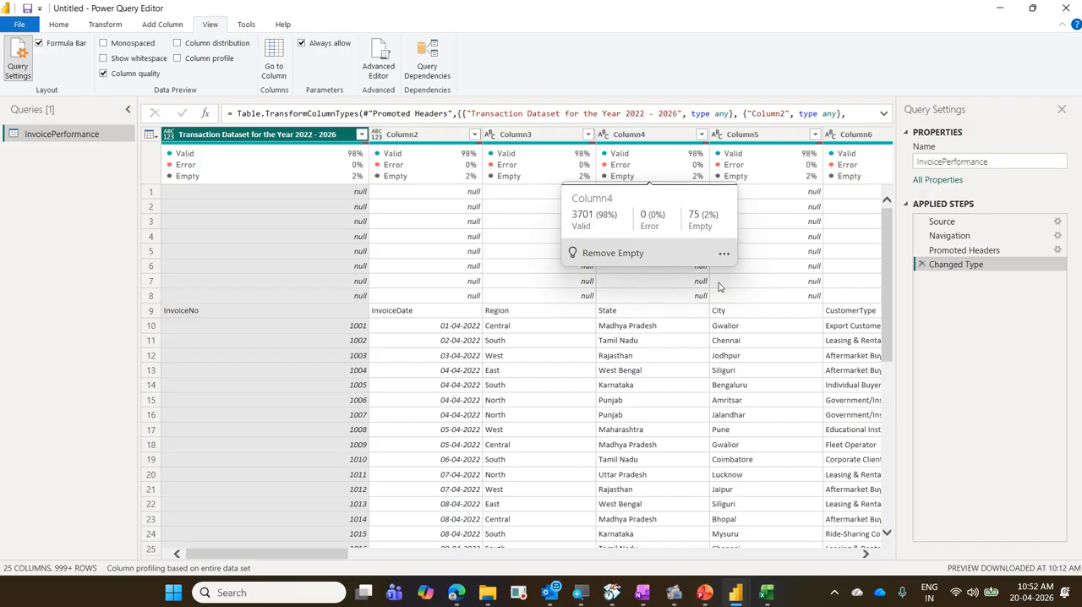
Select Column5, box View and Column profile in blue with a connecting arrow, clear the marks, and turn on Column profile.
left_click(635, 144)
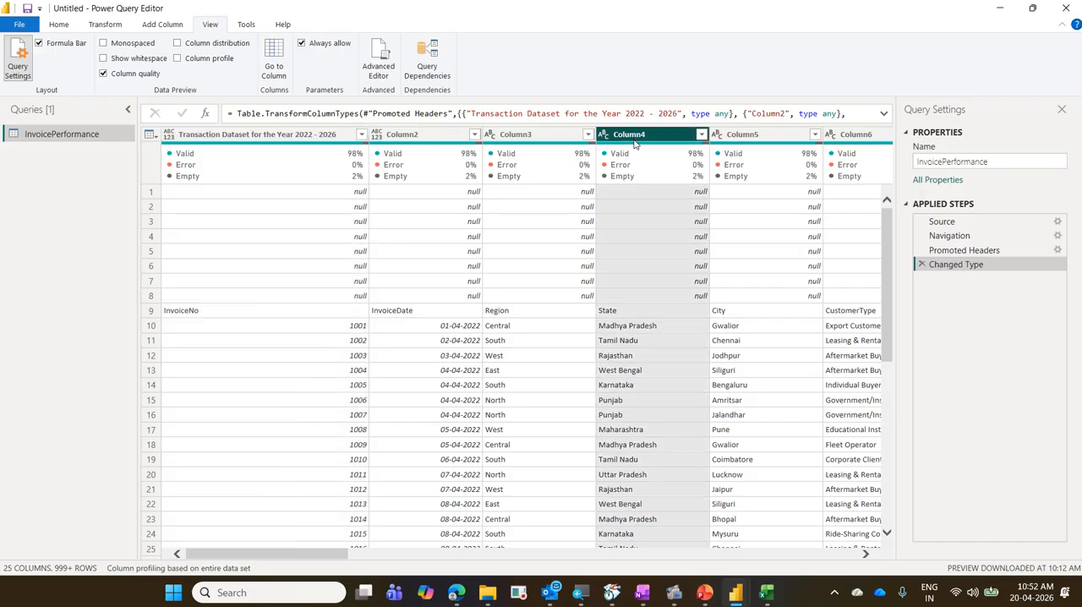
left_click(766, 142)
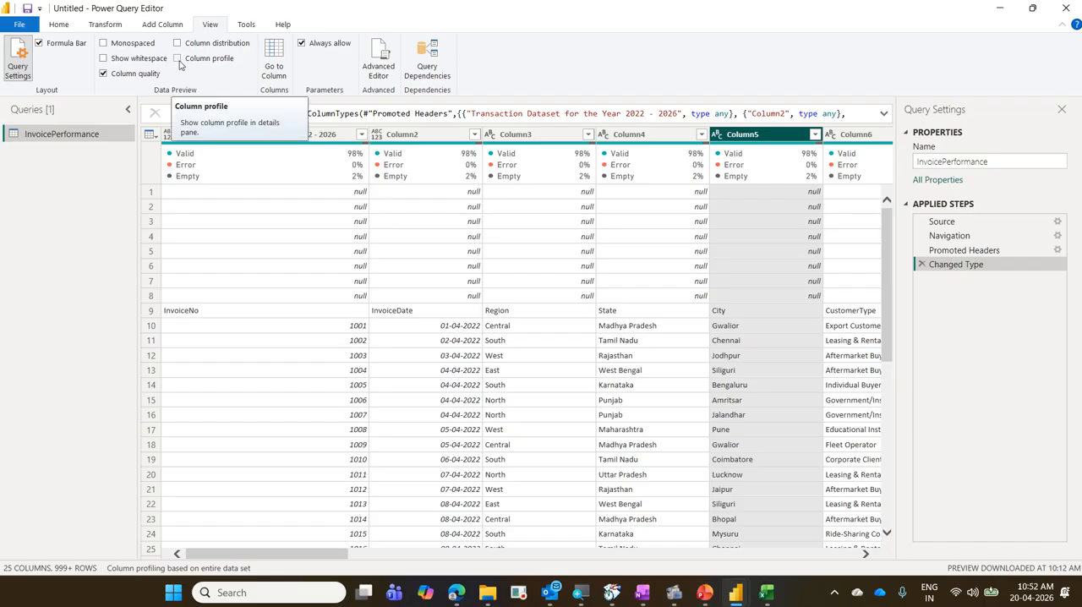
left_click(203, 23)
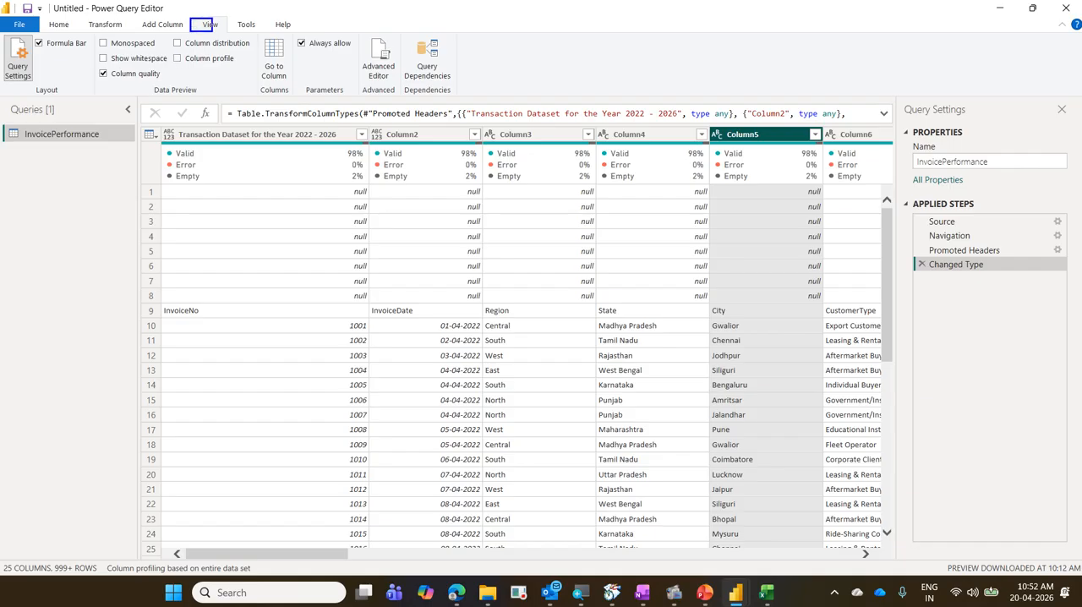
left_click_drag(212, 31, 231, 34)
mouse_move(169, 51)
left_mouse_down()
mouse_move(245, 67)
mouse_move(240, 49)
mouse_move(213, 36)
left_mouse_up()
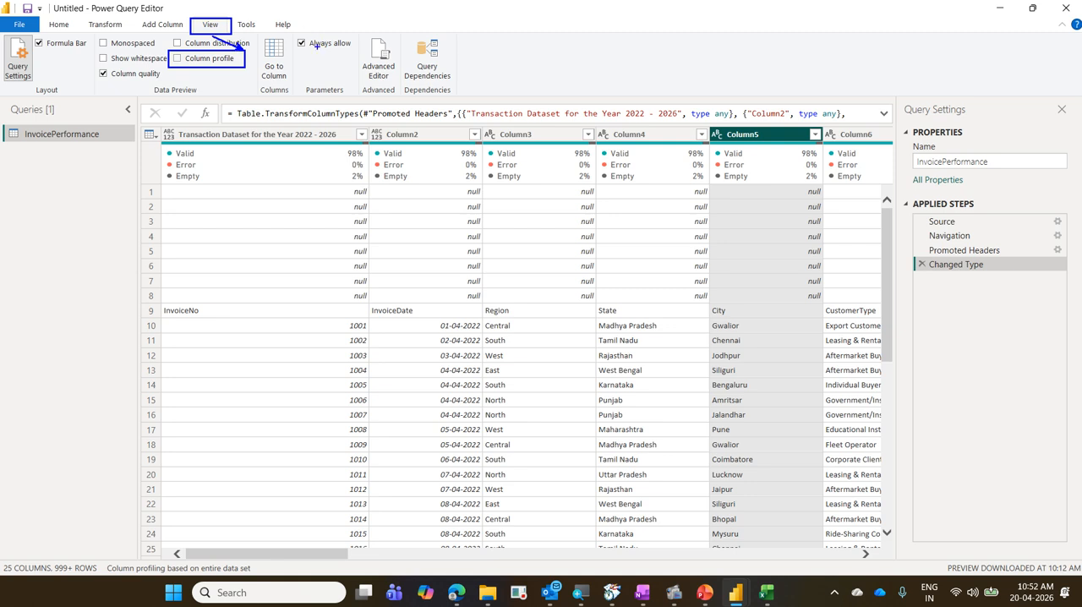
key("Escape")
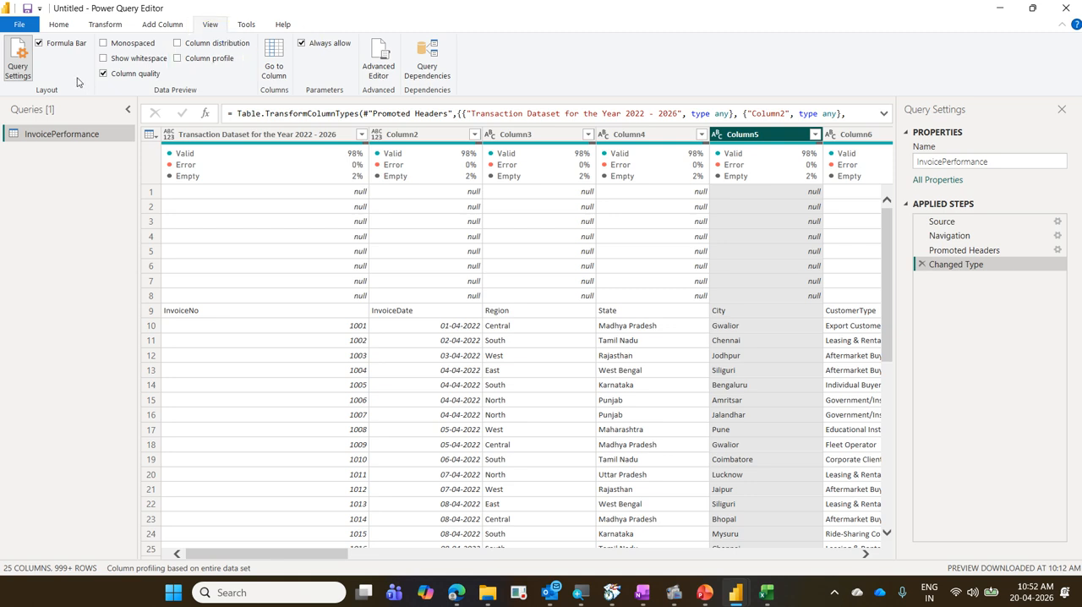
left_click(177, 59)
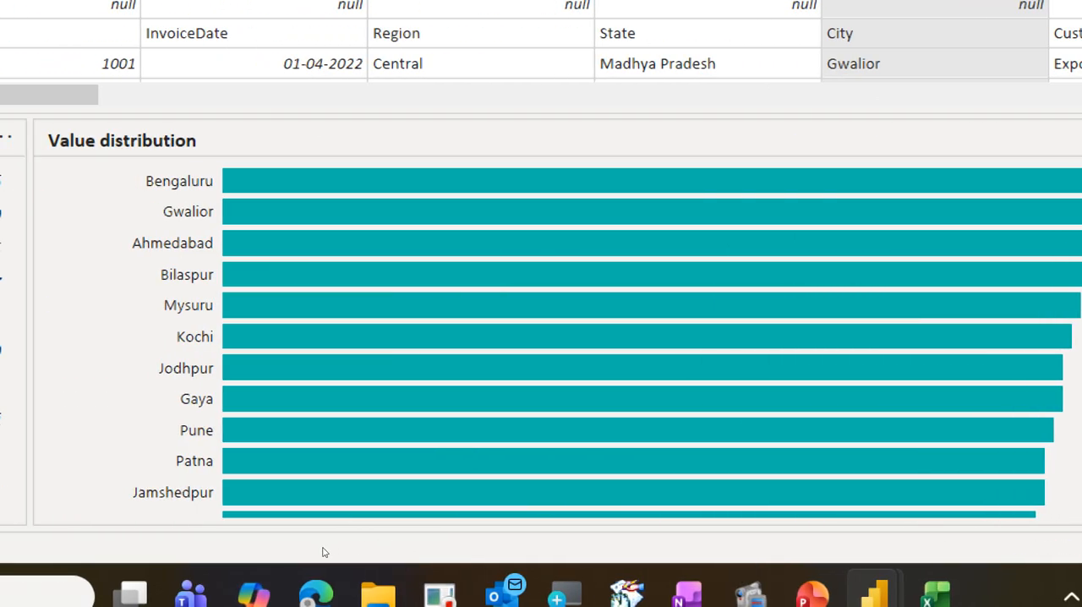
Examine Column5's value distribution down to its last cities and view the details for Kolkata.
mouse_move(444, 391)
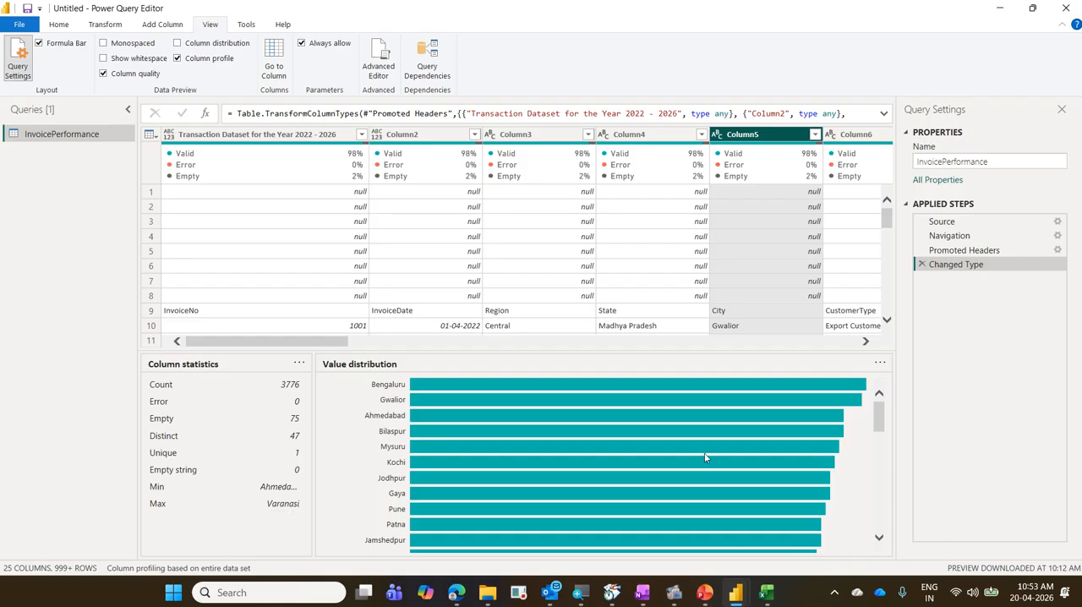
scroll(832, 467, "down", 1)
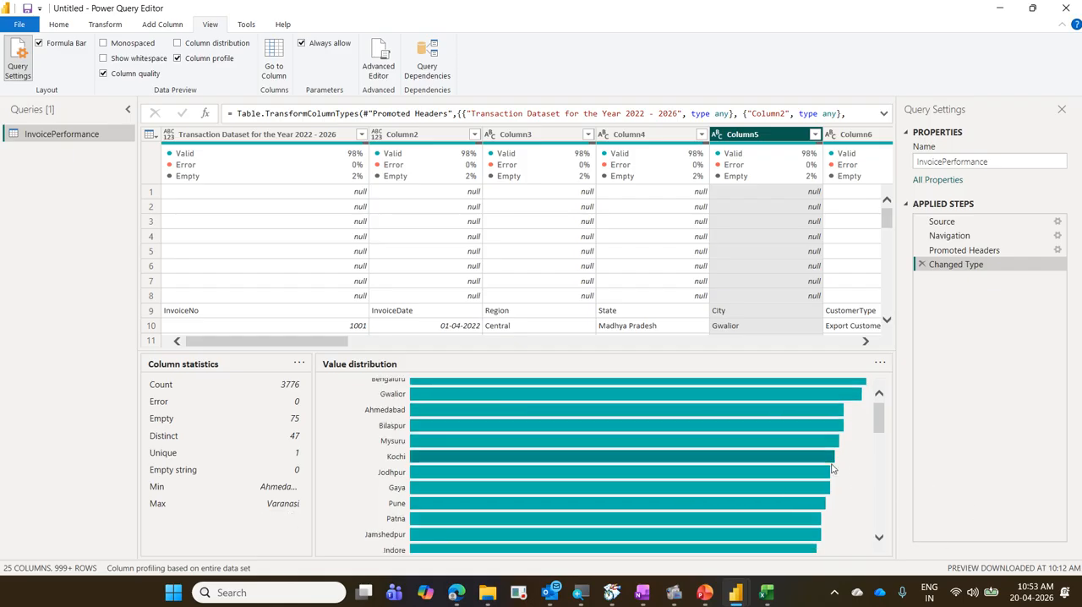
scroll(832, 467, "down", 10)
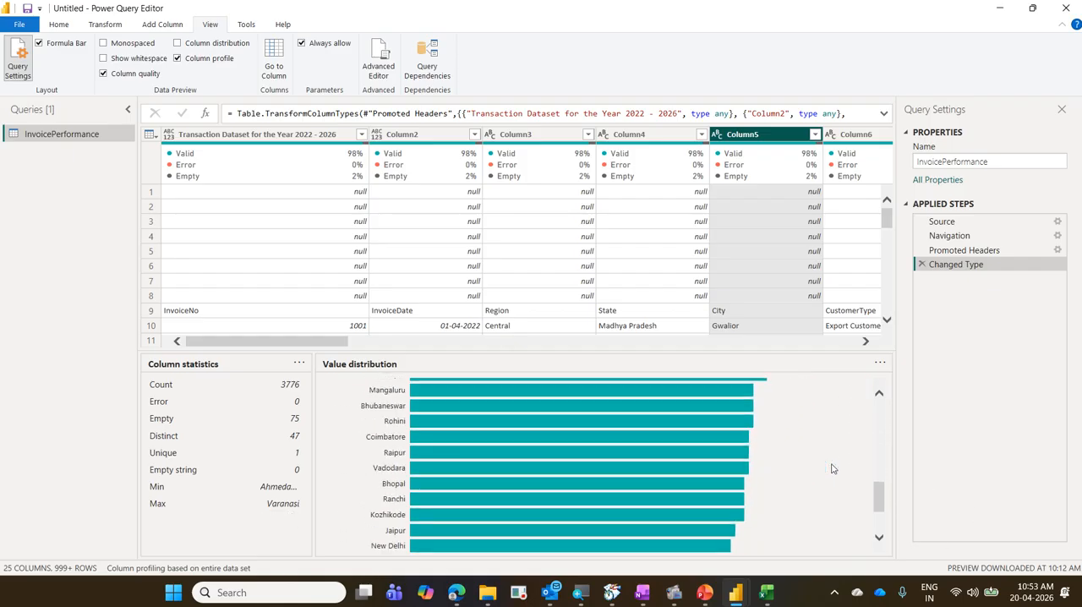
scroll(833, 467, "down", 3)
mouse_move(645, 529)
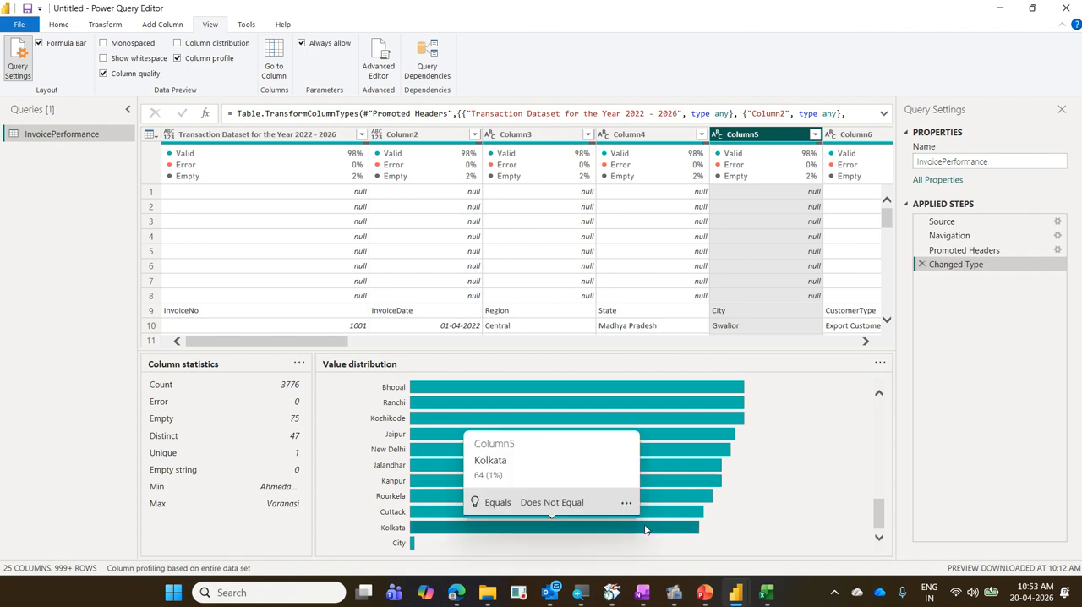
Return to the first cities in Column5's value distribution, circle City and Gwalior, mark Bengaluru in blue, and clear the annotations.
scroll(645, 530, "up", 6)
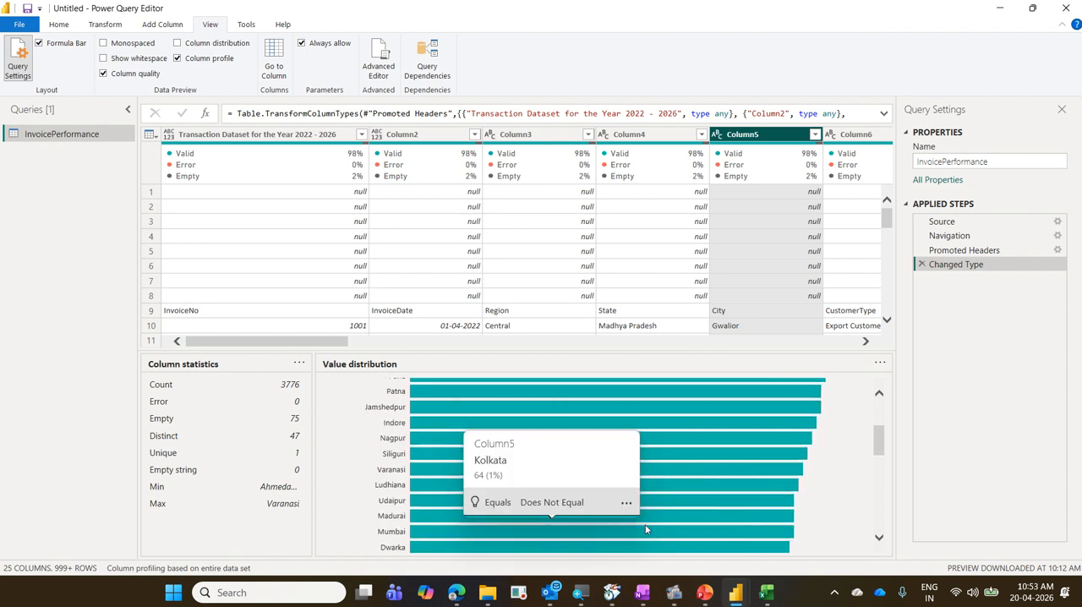
scroll(645, 529, "up", 3)
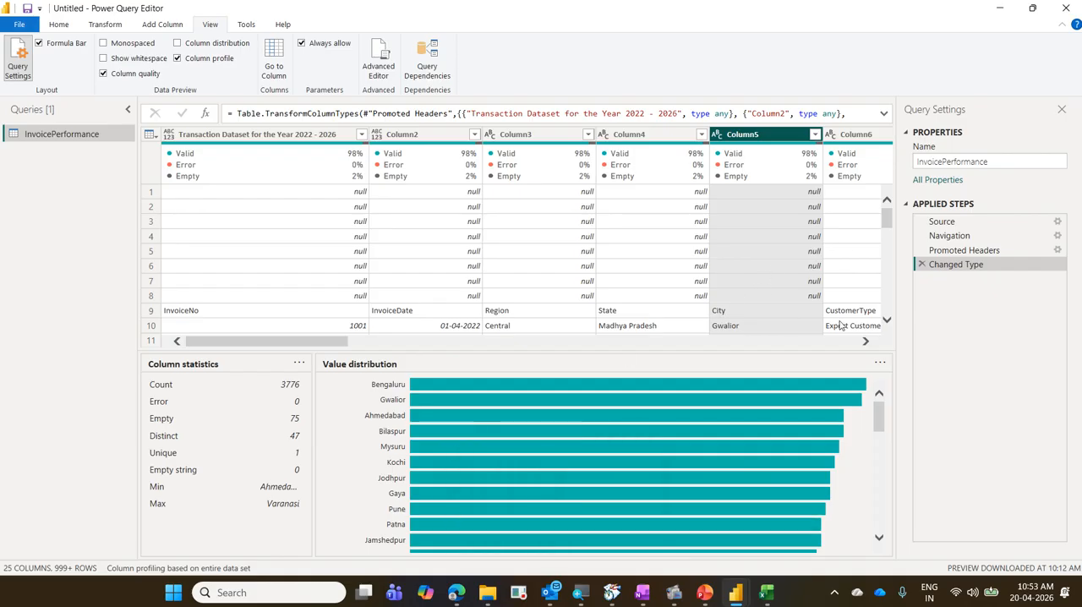
left_click(719, 311)
mouse_move(741, 316)
left_mouse_down()
mouse_move(707, 293)
mouse_move(720, 324)
mouse_move(770, 342)
left_mouse_up()
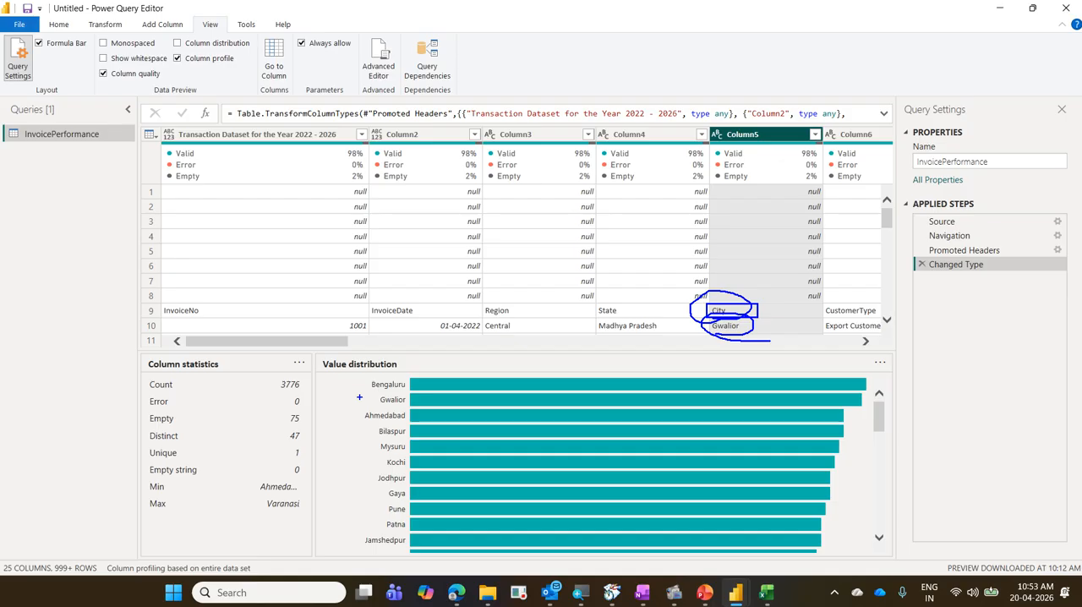
mouse_move(358, 396)
left_mouse_down()
mouse_move(417, 385)
mouse_move(376, 380)
left_mouse_up()
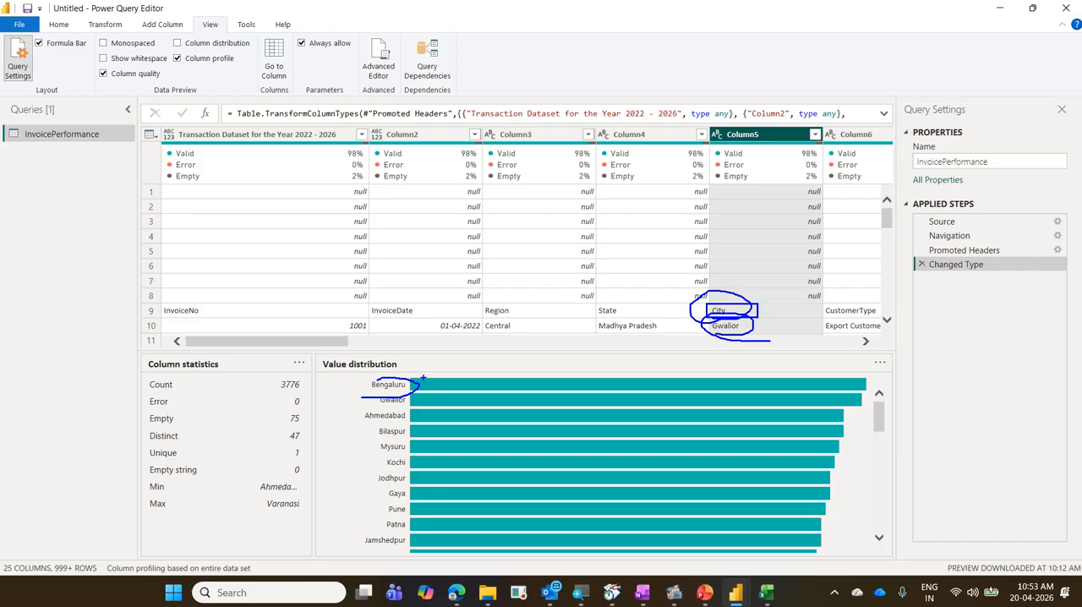
key("Escape")
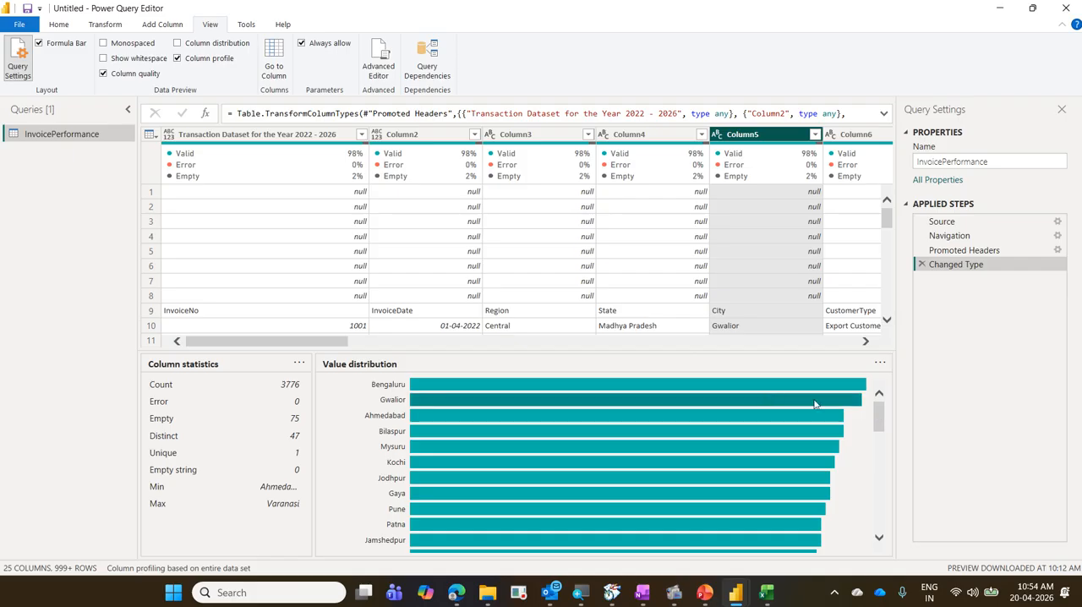
Turn Column profile off, show it once more, and leave it turned off with Column quality still enabled.
mouse_move(780, 462)
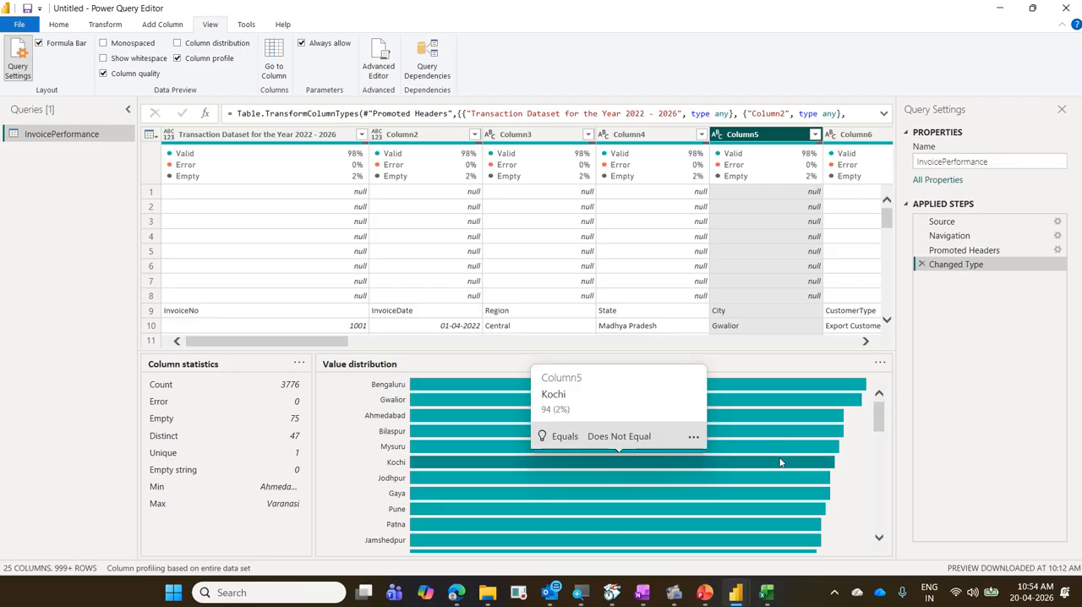
left_click(211, 58)
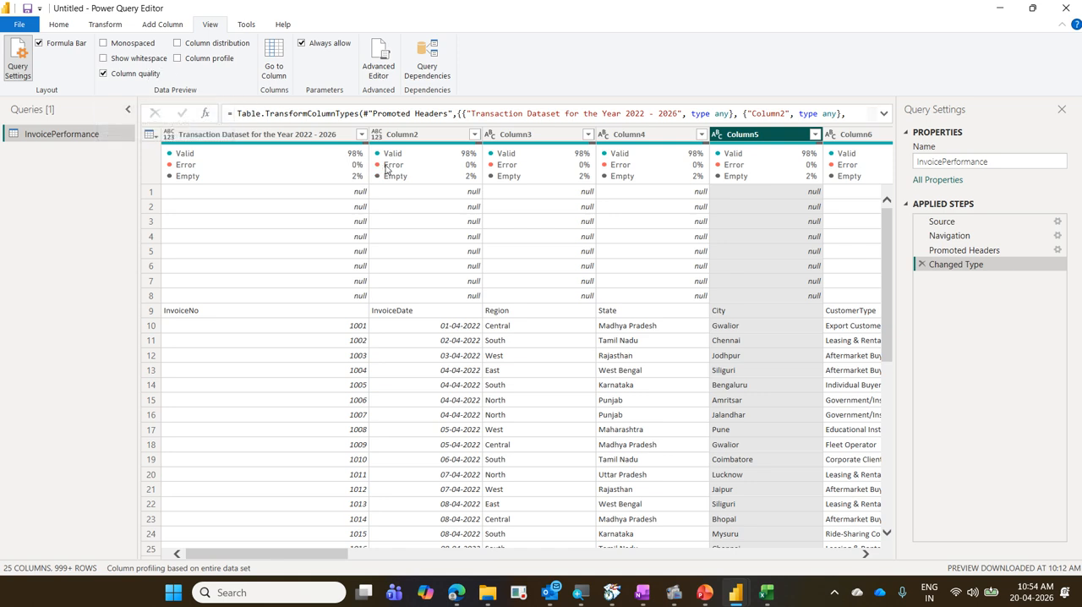
mouse_move(403, 173)
left_click(208, 61)
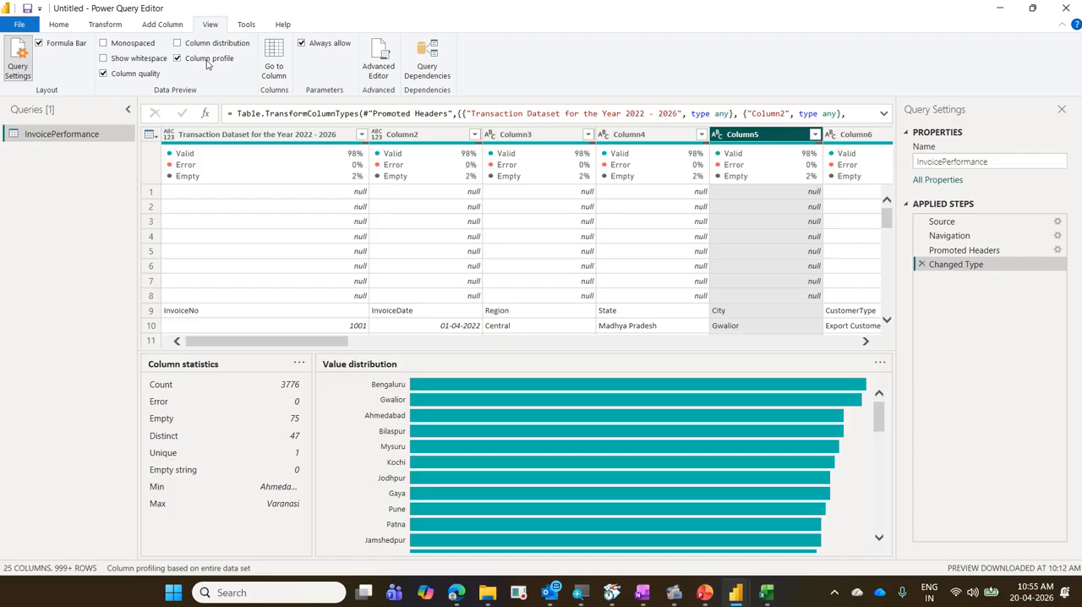
left_click(207, 60)
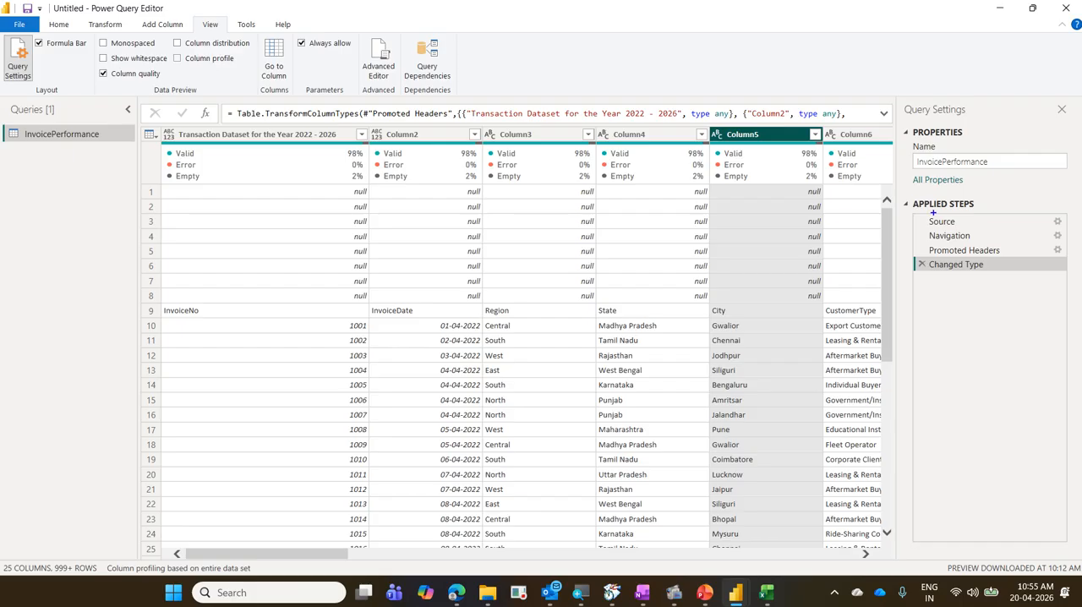
Box the Query Settings title and circle its close control in blue, clear the marks, and close Query Settings.
mouse_move(890, 92)
left_mouse_down()
mouse_move(923, 117)
mouse_move(989, 127)
left_mouse_up()
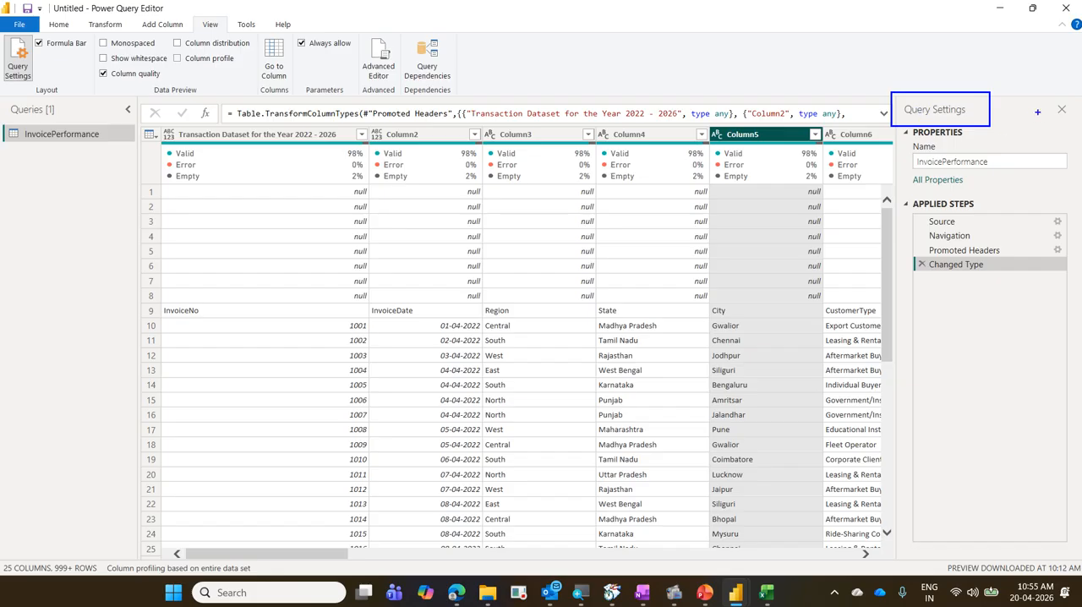
left_click_drag(1039, 97, 1076, 122)
mouse_move(1033, 124)
left_mouse_down()
mouse_move(1072, 119)
mouse_move(1043, 96)
mouse_move(1038, 120)
left_mouse_up()
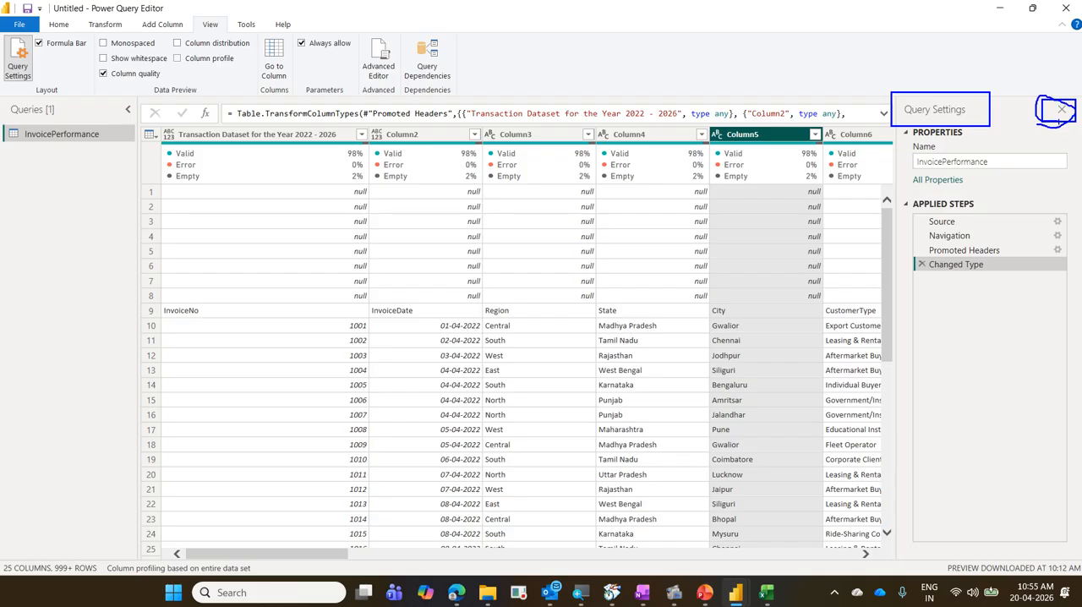
key("Escape")
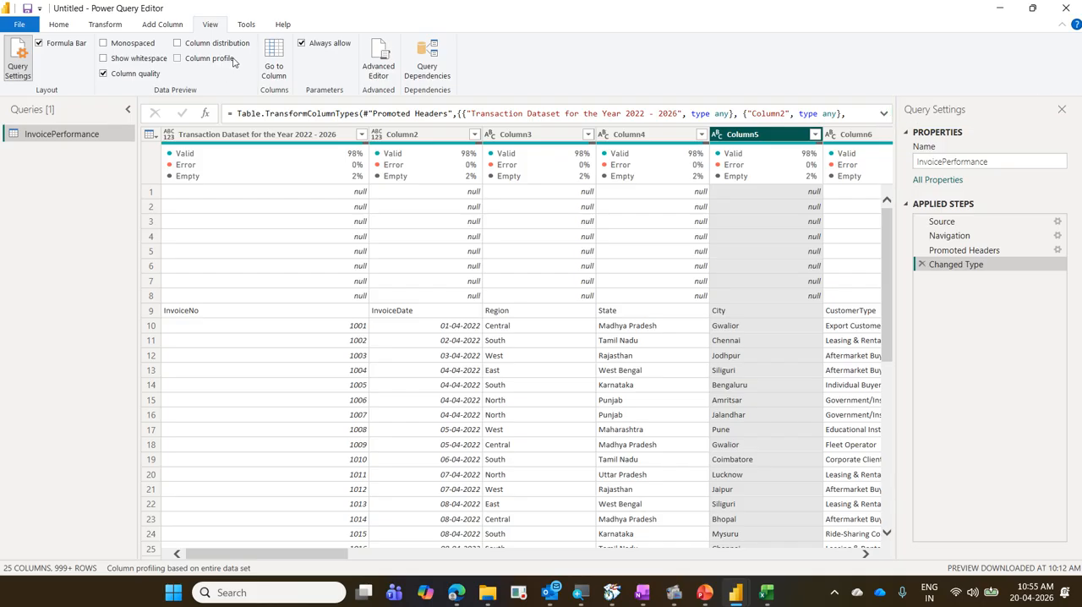
left_click(1060, 111)
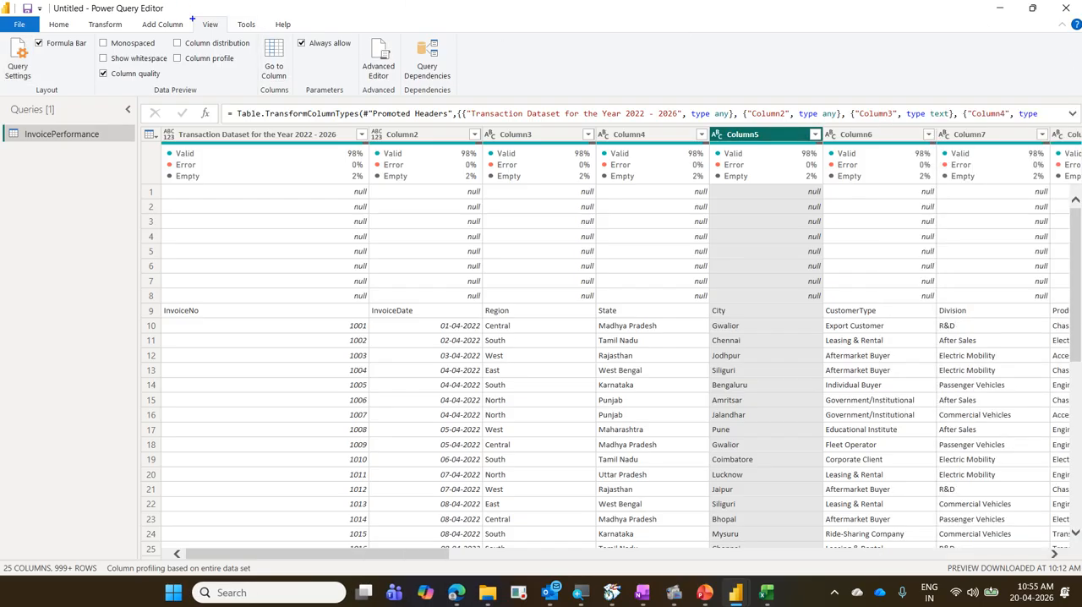
Box View and the Query Settings option in blue with a connecting arrow, clear the marks, and show Query Settings again.
left_click_drag(185, 12, 238, 38)
mouse_move(1, 33)
left_mouse_down()
mouse_move(36, 71)
mouse_move(35, 89)
mouse_move(185, 39)
left_mouse_up()
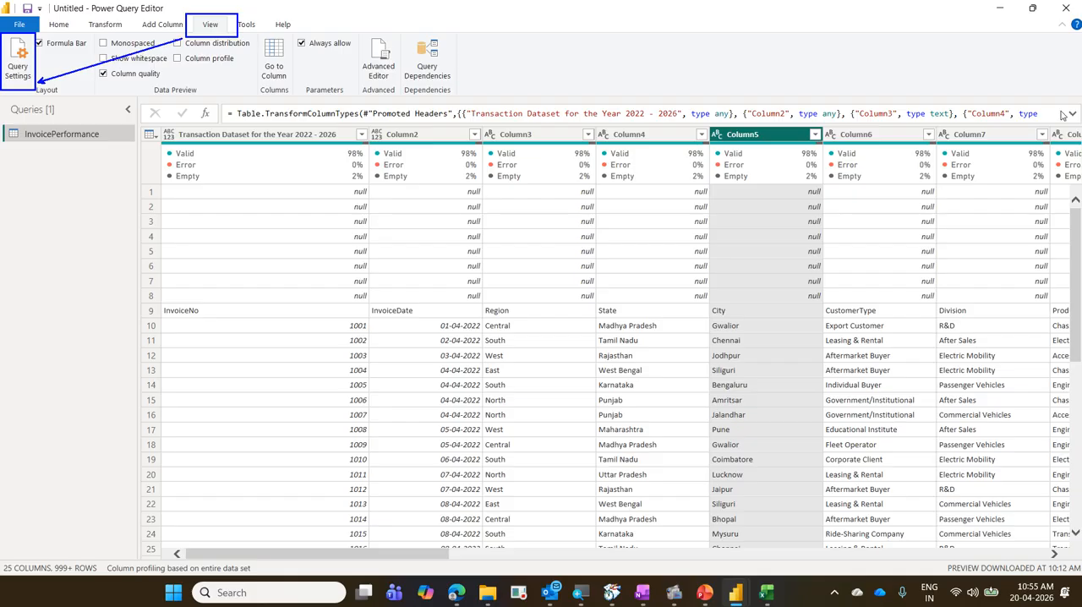
key("Escape")
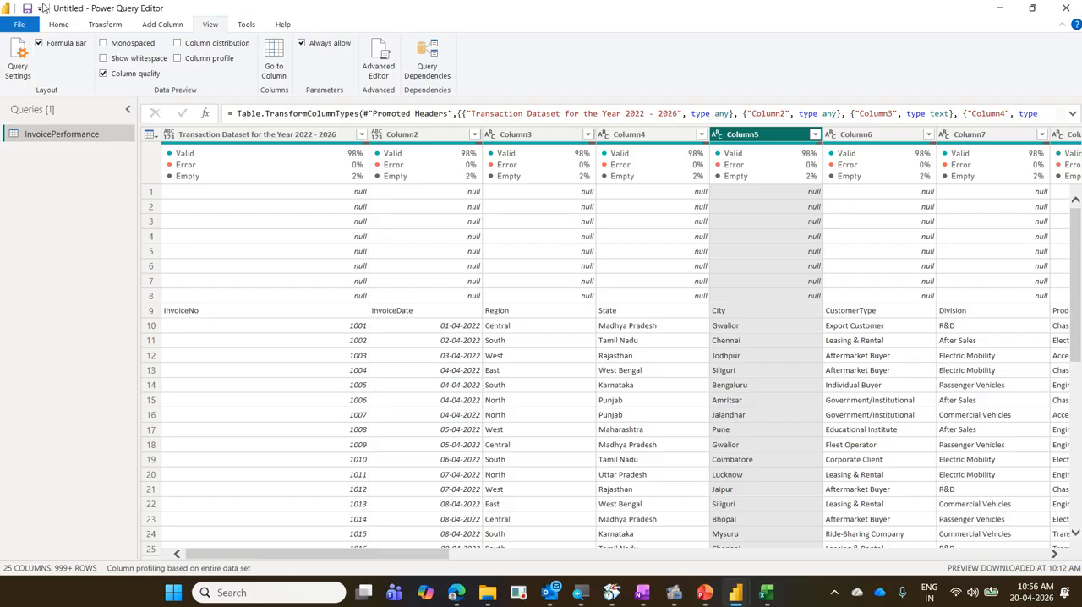
left_click(18, 57)
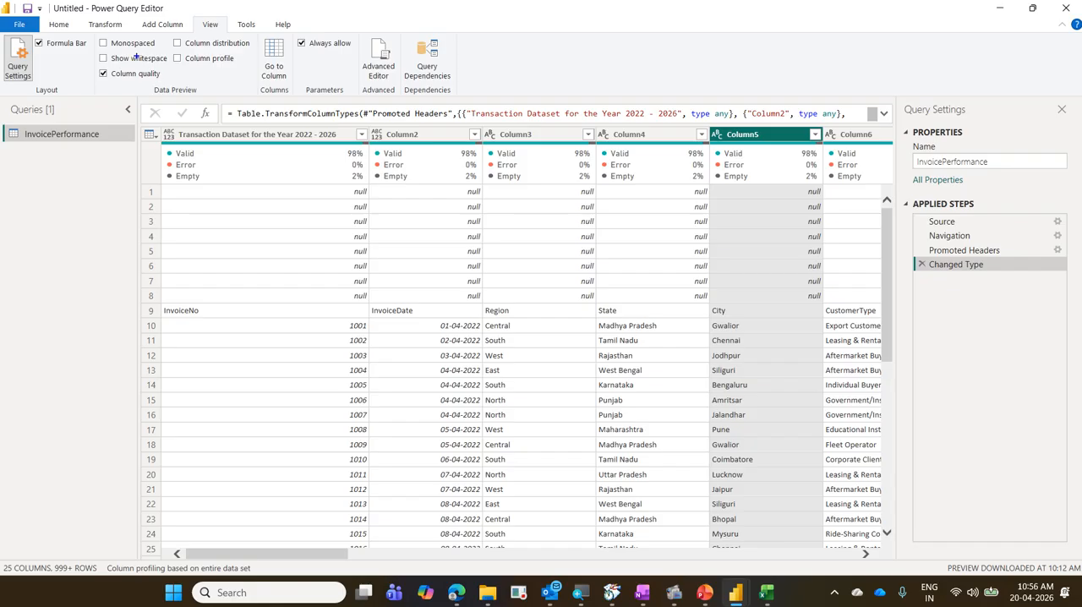
Box View, Query Settings, its close control, the InvoicePerformance name and the Applied Steps list in blue, and erase the annotations.
left_click_drag(188, 18, 228, 34)
mouse_move(2, 36)
left_mouse_down()
mouse_move(36, 80)
mouse_move(188, 33)
left_mouse_up()
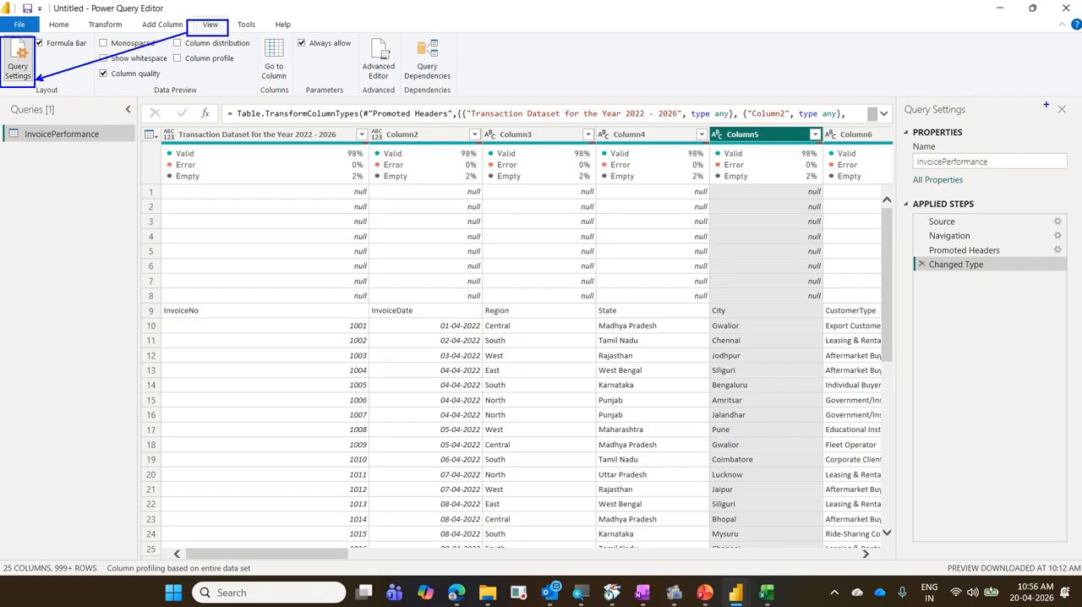
left_click_drag(1046, 100, 1075, 122)
left_click_drag(911, 153, 1001, 170)
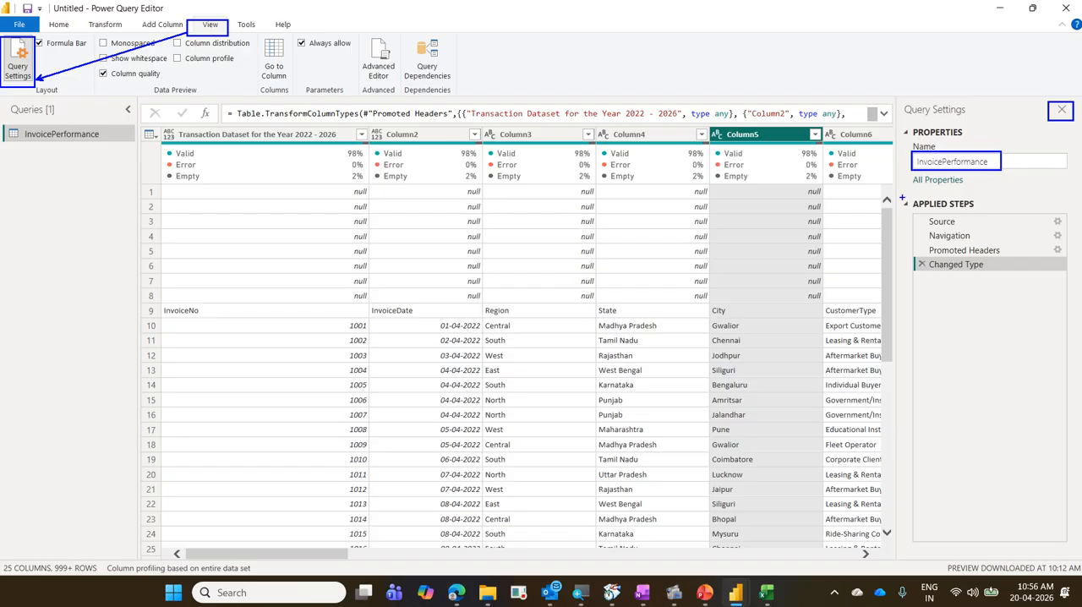
left_click_drag(902, 197, 984, 214)
left_click_drag(913, 217, 1004, 277)
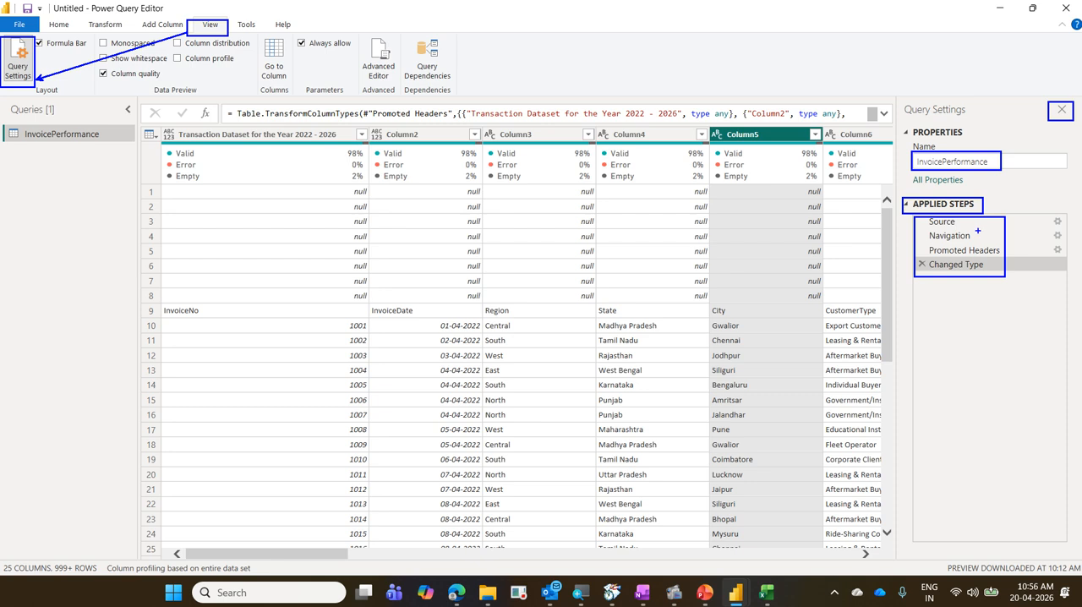
mouse_move(976, 225)
left_mouse_down()
mouse_move(1006, 269)
mouse_move(984, 211)
left_mouse_up()
left_click_drag(979, 264, 1039, 228)
key("e")
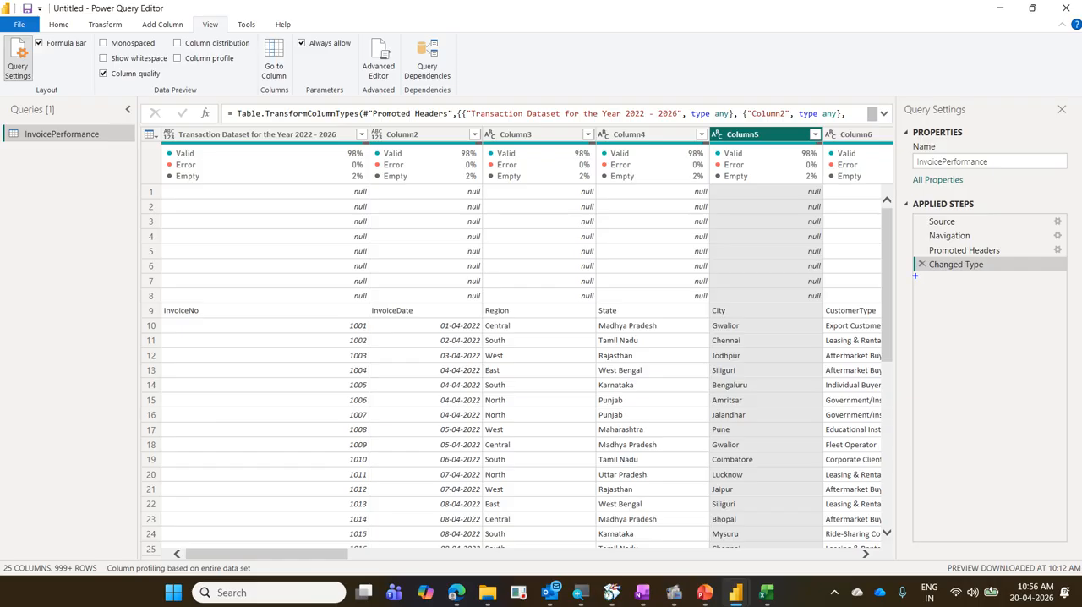
Draw three empty blue boxes below Changed Type and a line through Column4's first null values, and clear the annotations.
mouse_move(915, 276)
left_mouse_down()
mouse_move(940, 287)
mouse_move(1062, 287)
left_mouse_up()
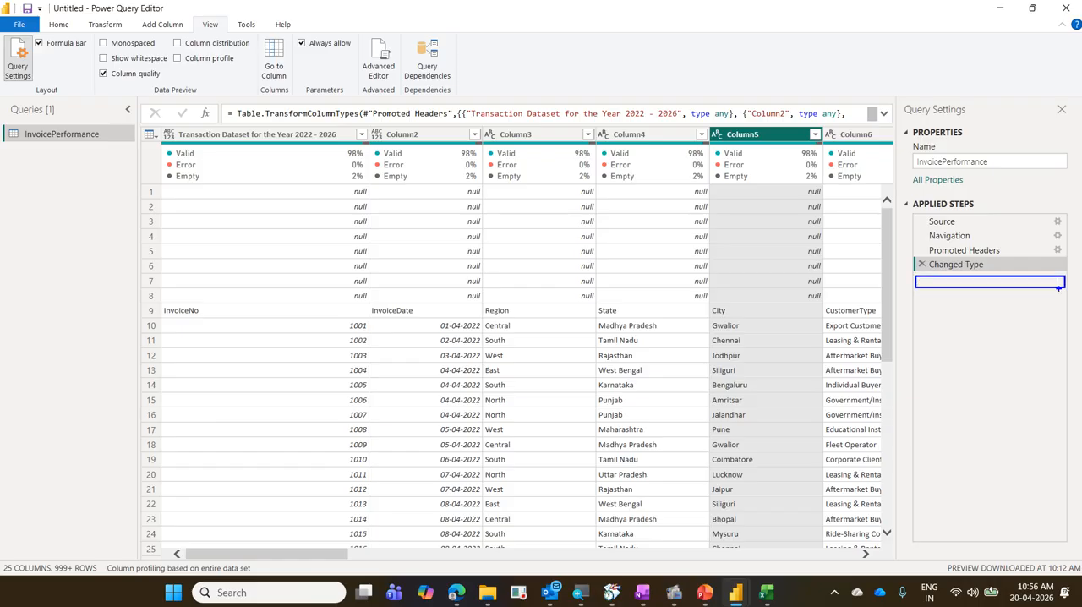
mouse_move(915, 295)
left_mouse_down()
mouse_move(964, 308)
mouse_move(1064, 305)
left_mouse_up()
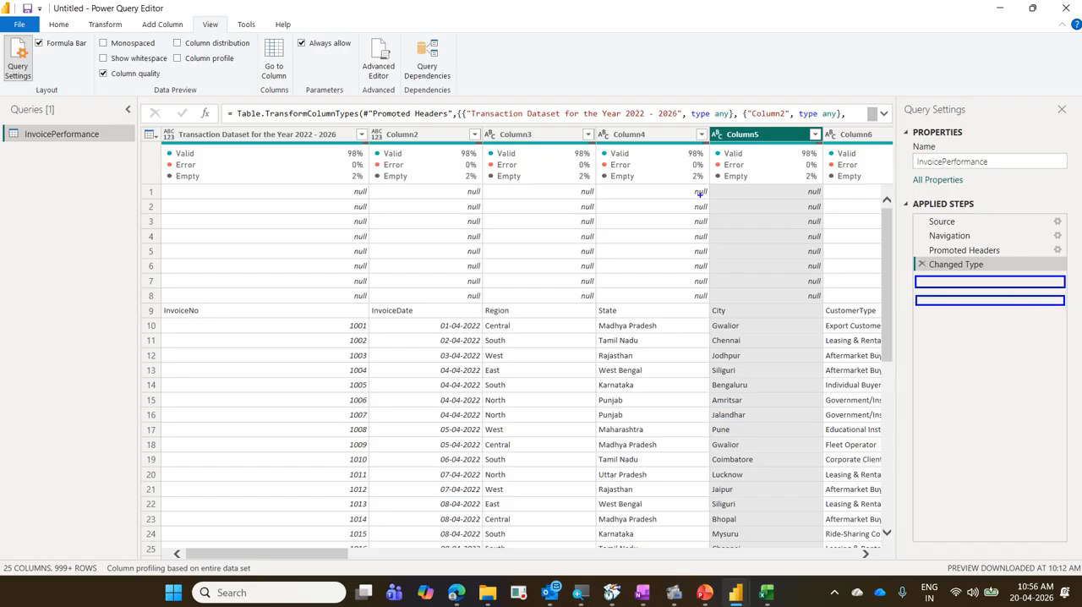
left_click_drag(700, 195, 700, 254)
left_click_drag(915, 312, 1064, 321)
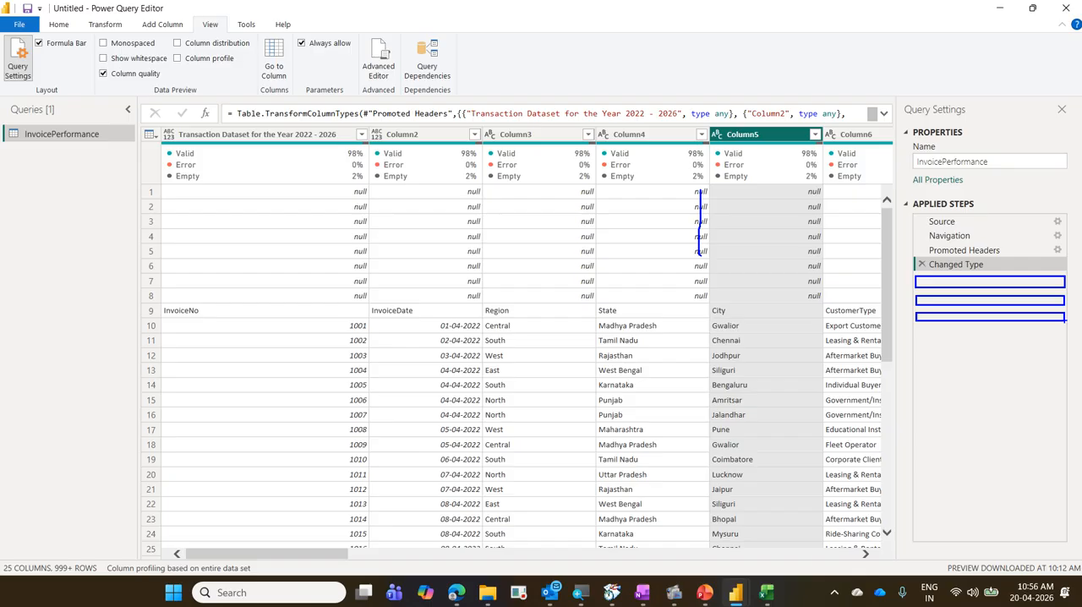
key("Escape")
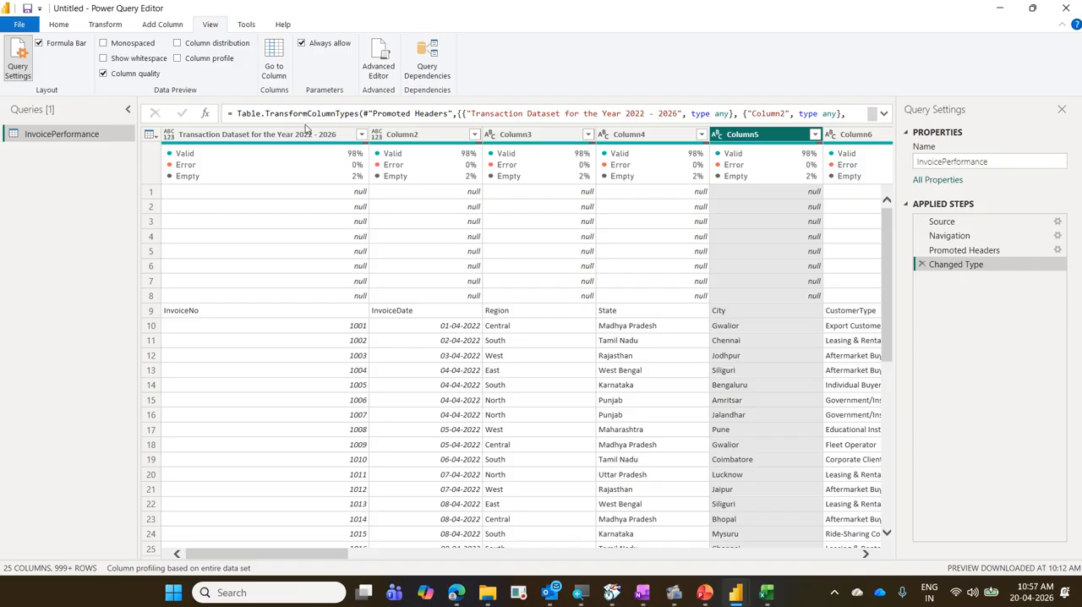
Switch to Excel and enter faf in H8 and sasd in M20 of Book1.
left_click(765, 596)
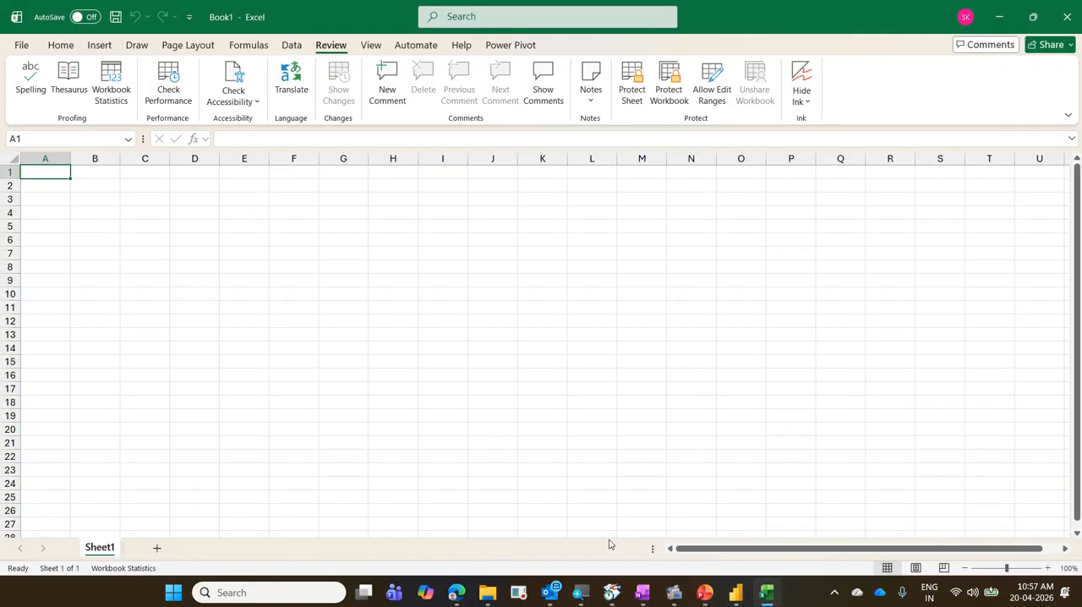
left_click(375, 269)
type("faf")
left_click(642, 427)
type("sasd")
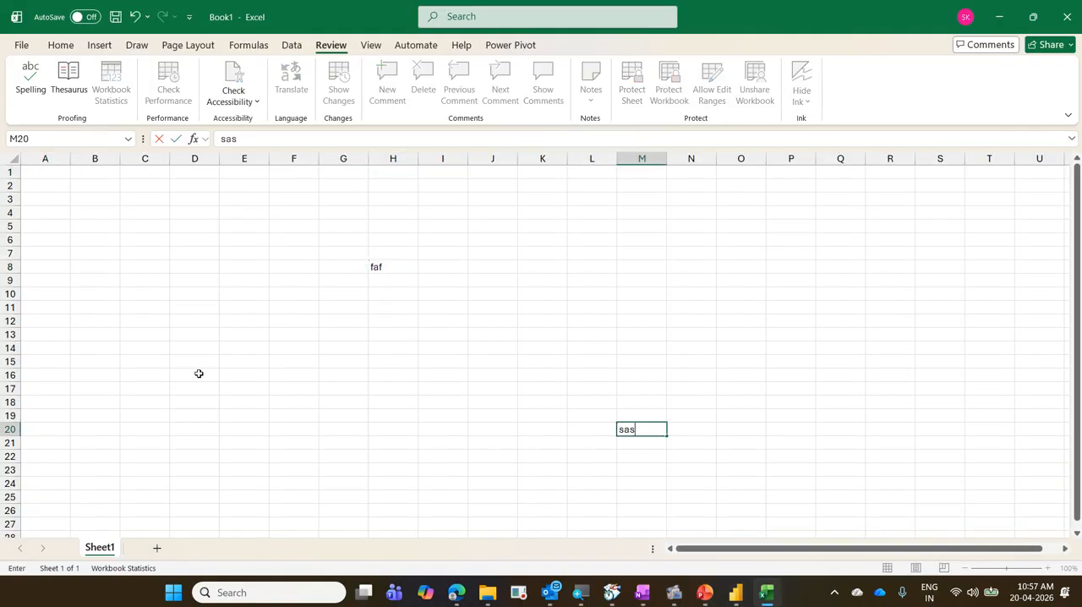
left_click(180, 308)
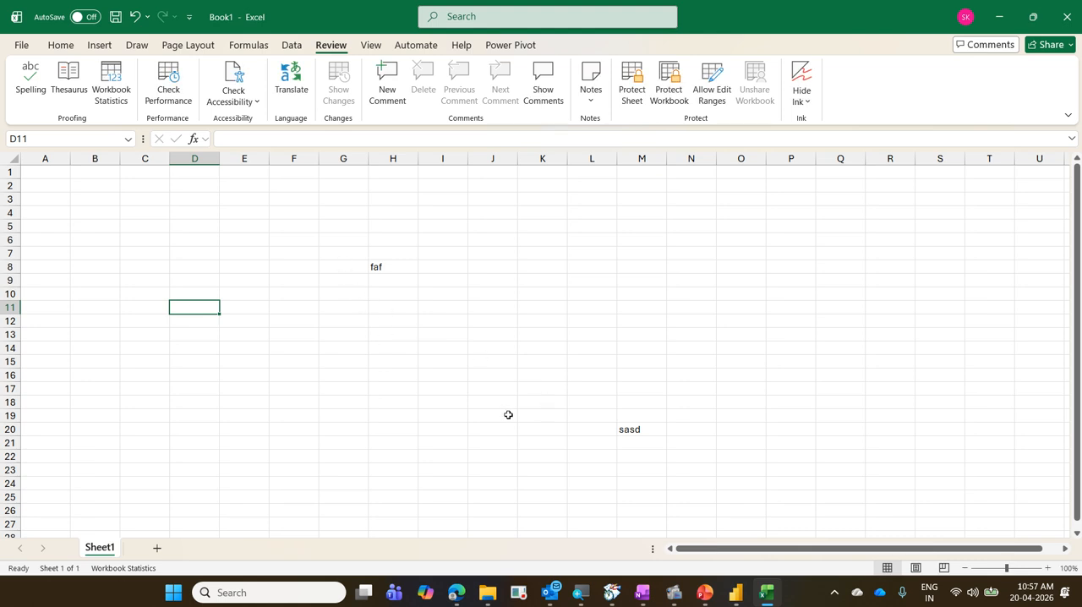
left_click(73, 248)
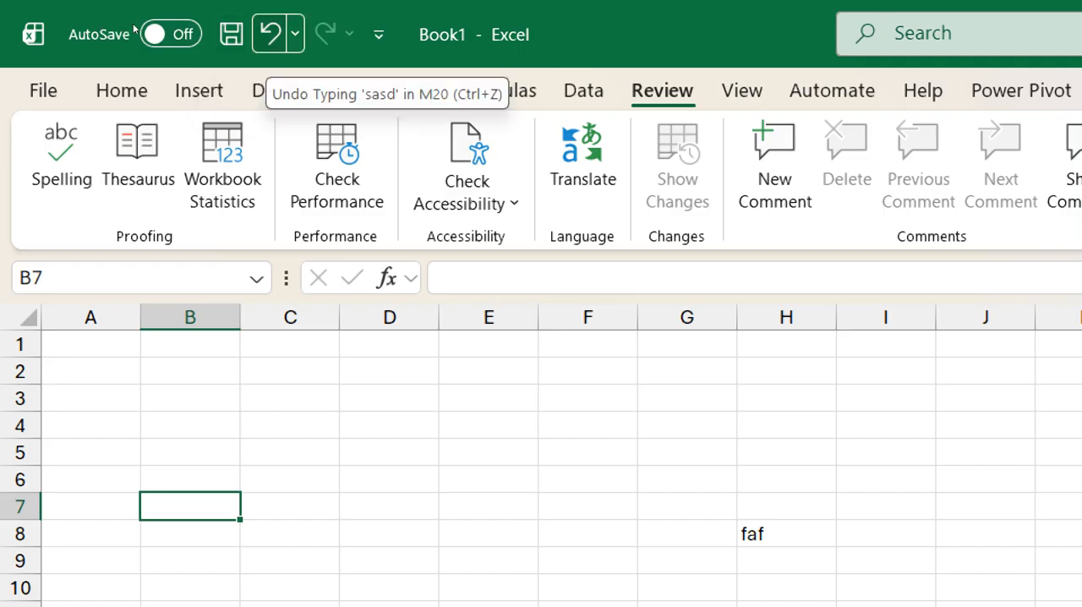
View the undo history of the recent entries, and close Book1 without saving.
left_click(294, 34)
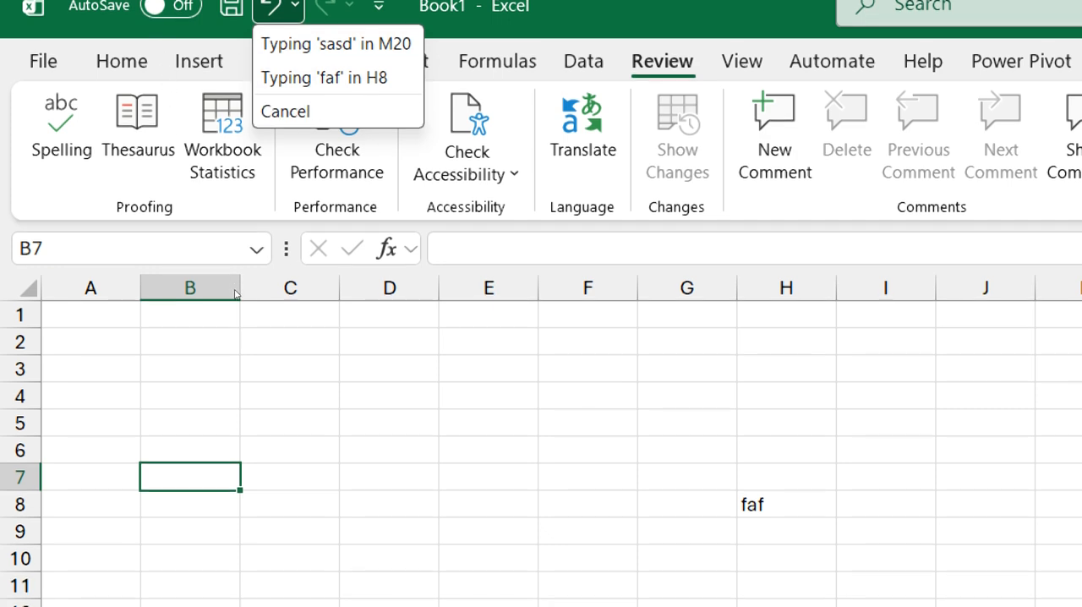
left_click(235, 289)
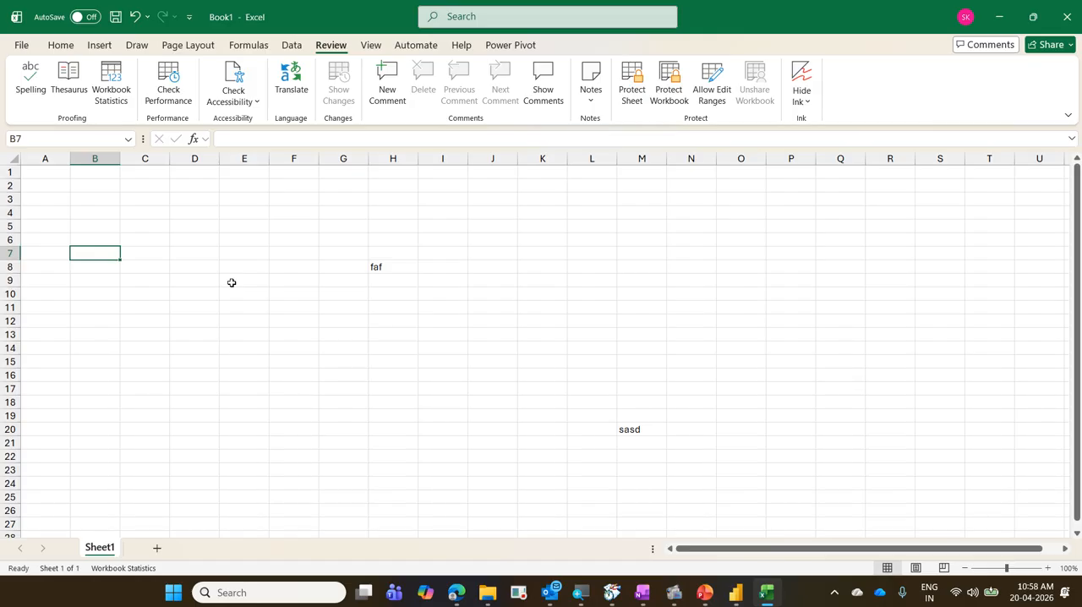
key("ctrl+w")
left_click(584, 372)
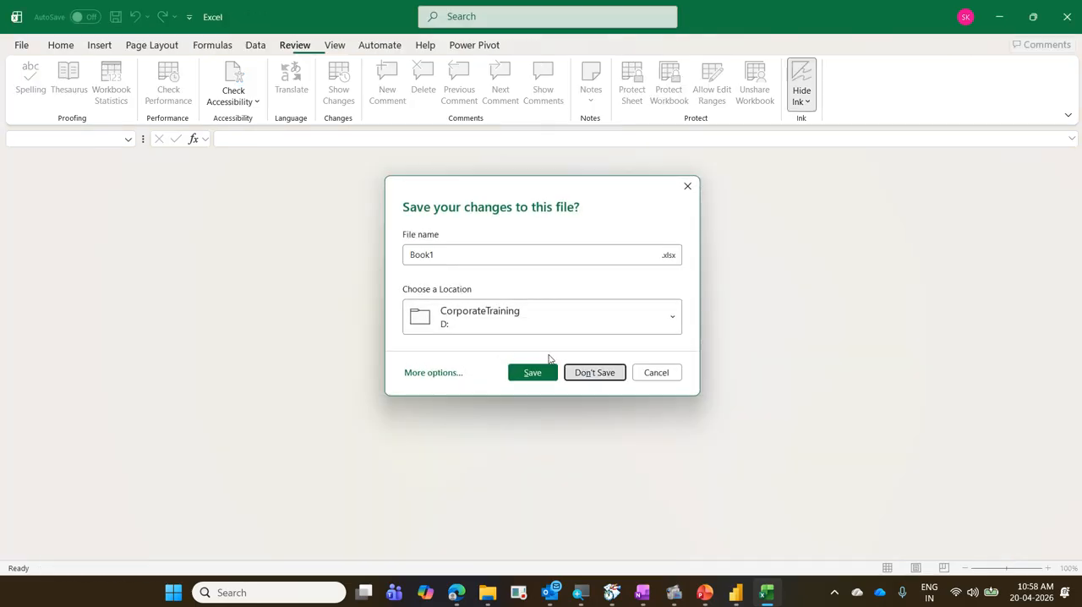
Open the recent workbook Exercise and show its sheet EX08.
left_click(23, 47)
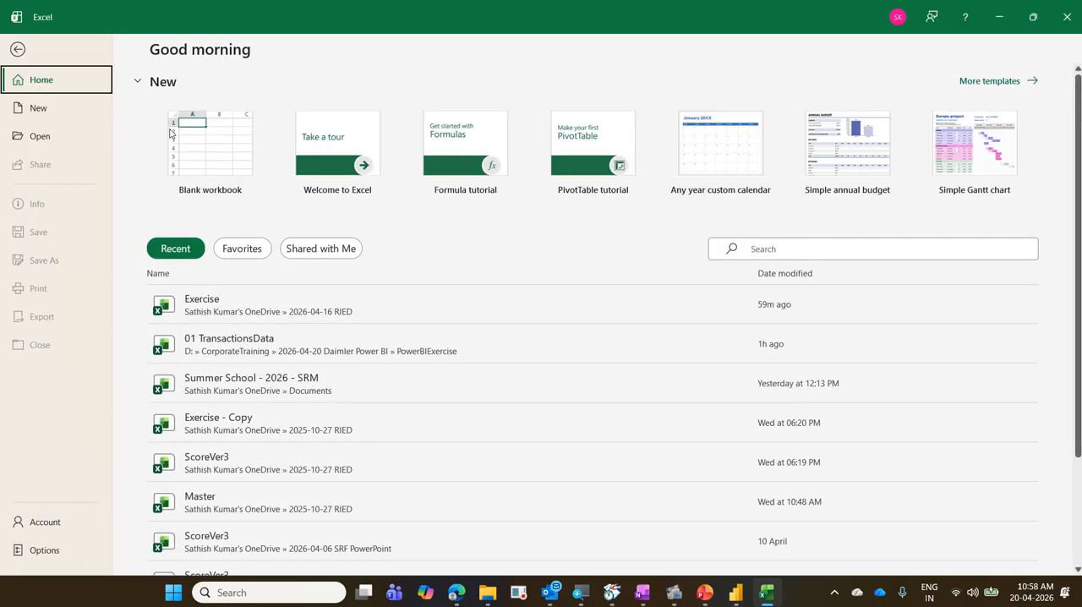
left_click(258, 308)
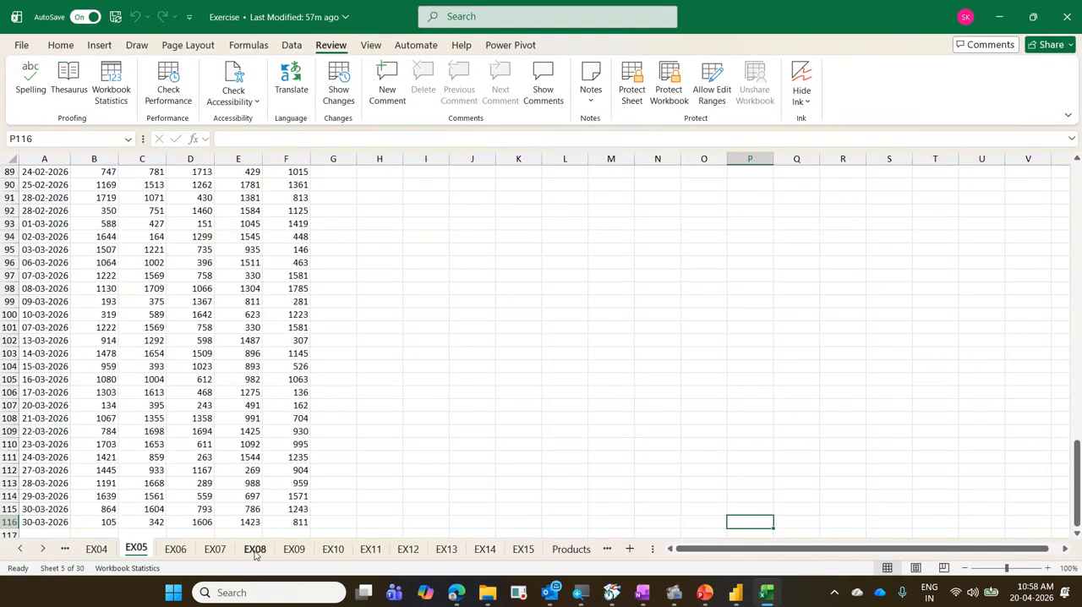
left_click(254, 549)
Enter Dad in H21, ewrwer in J20 and dfgd in K25 of sheet EX08.
left_click(437, 434)
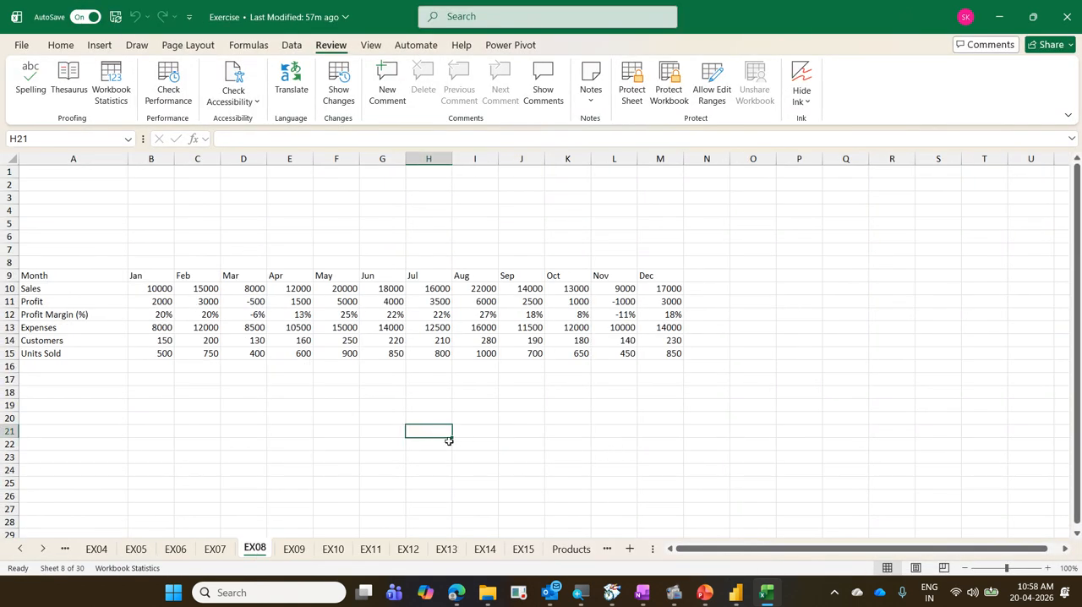
type("Dad")
left_click(558, 470)
left_click(537, 420)
type("ewrwe")
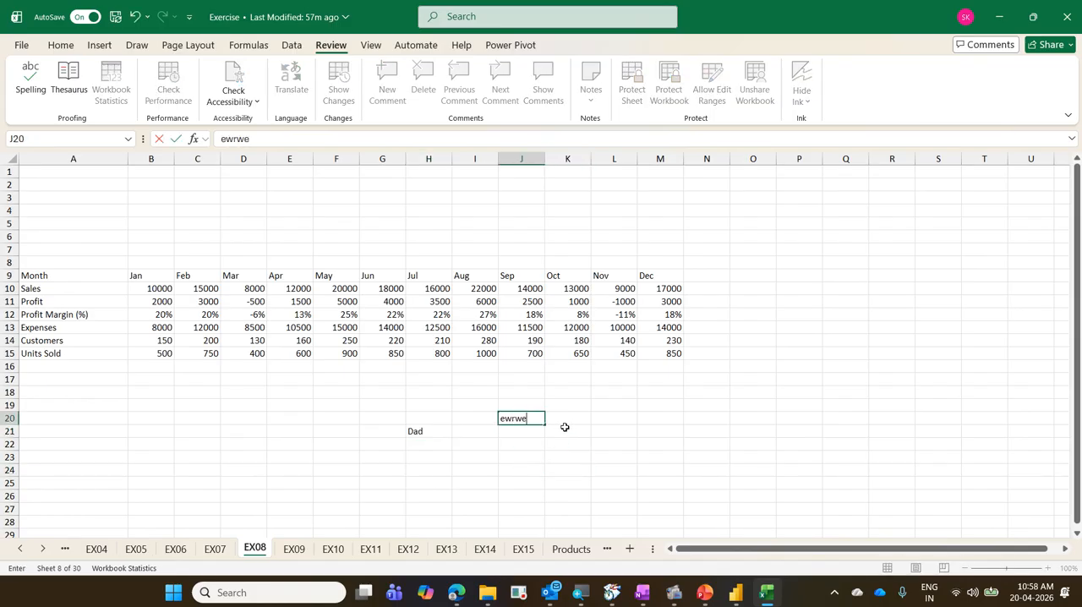
type("r")
left_click(570, 481)
type("dfgd")
left_click(753, 455)
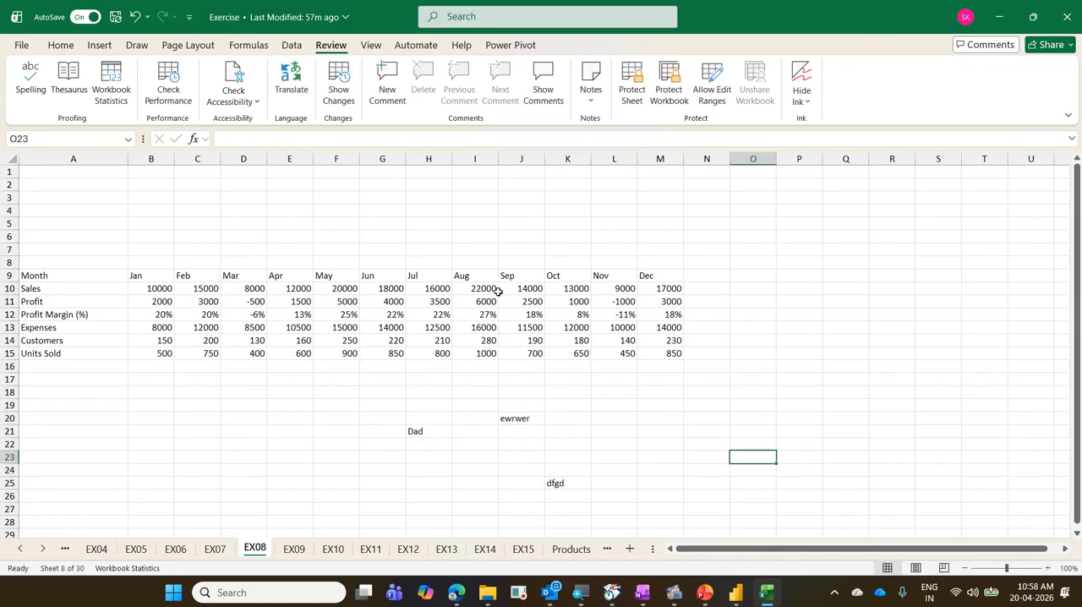
Save the Exercise workbook, undo the three test entries on EX08, and close the workbook.
left_click(116, 18)
key("ctrl+z")
key("ctrl+z")
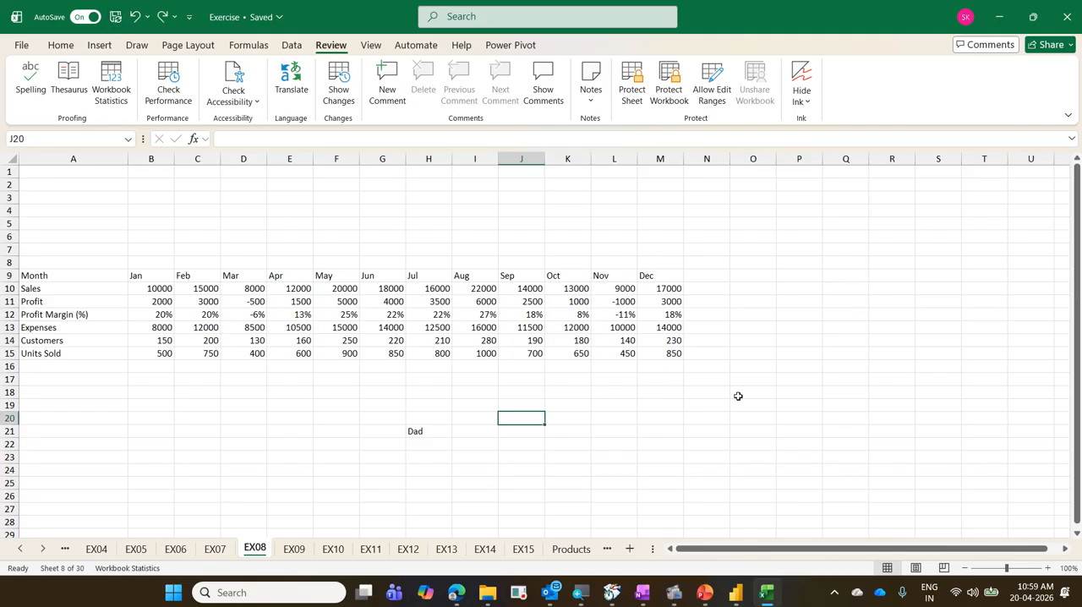
key("ctrl+z")
left_click(737, 396)
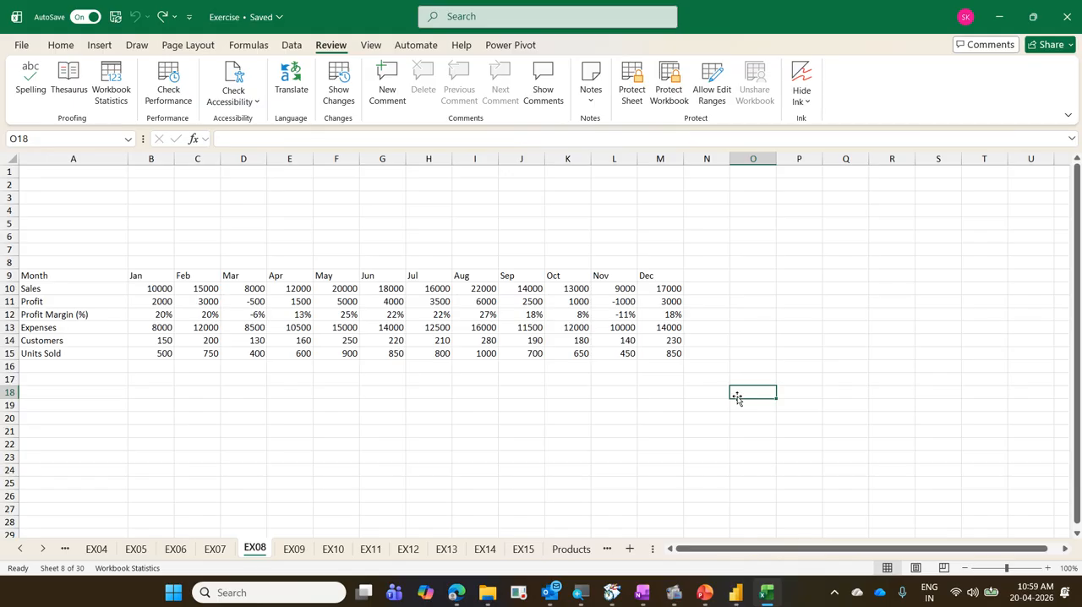
key("ctrl+w")
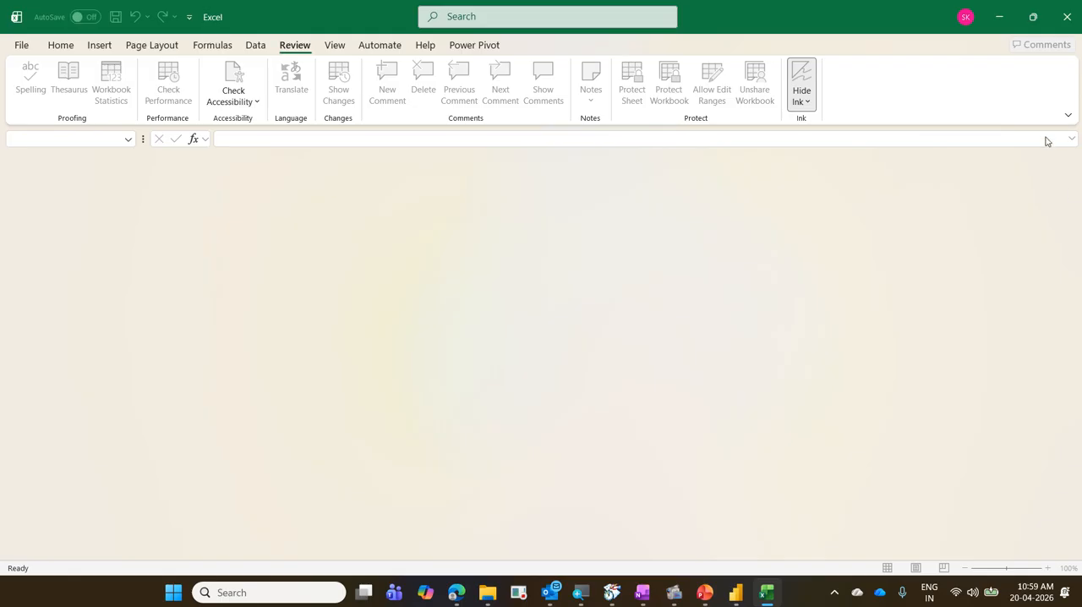
Switch to Power Query Editor and draw blue boxes in the empty area below Changed Type, clearing the first set before drawing another box.
left_click(991, 22)
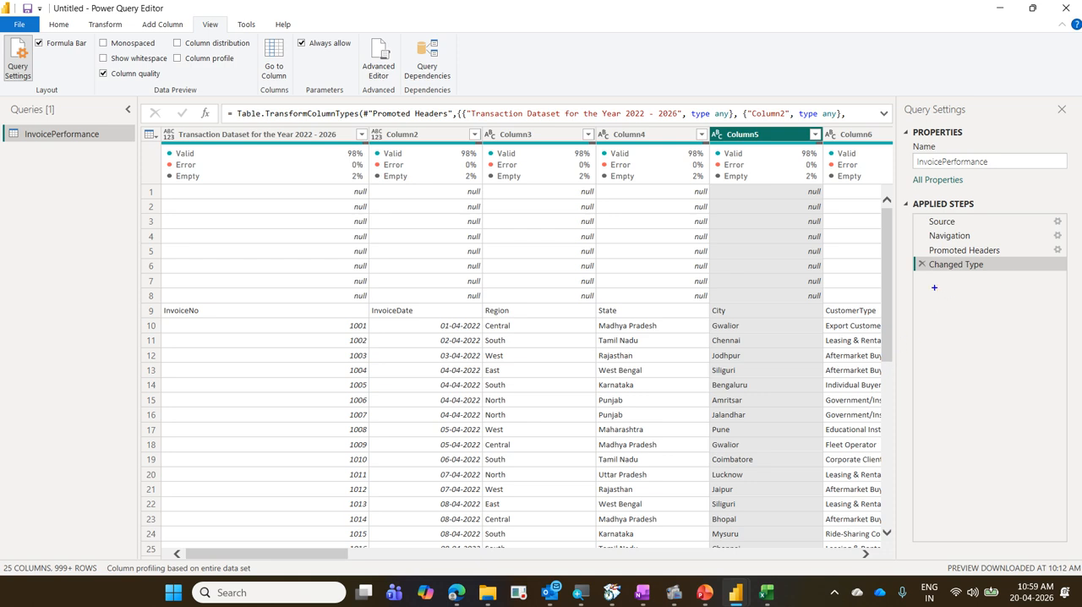
left_click_drag(917, 277, 1067, 547)
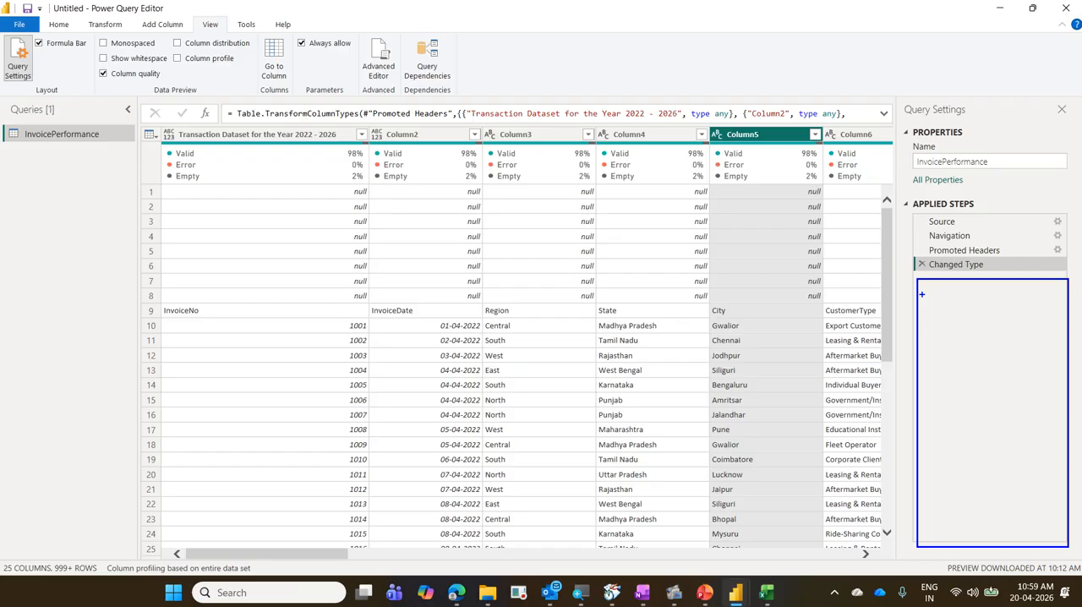
left_click_drag(922, 294, 989, 300)
mouse_move(918, 319)
left_mouse_down()
mouse_move(955, 327)
mouse_move(961, 350)
left_mouse_up()
left_click_drag(921, 386, 931, 386)
key("Escape")
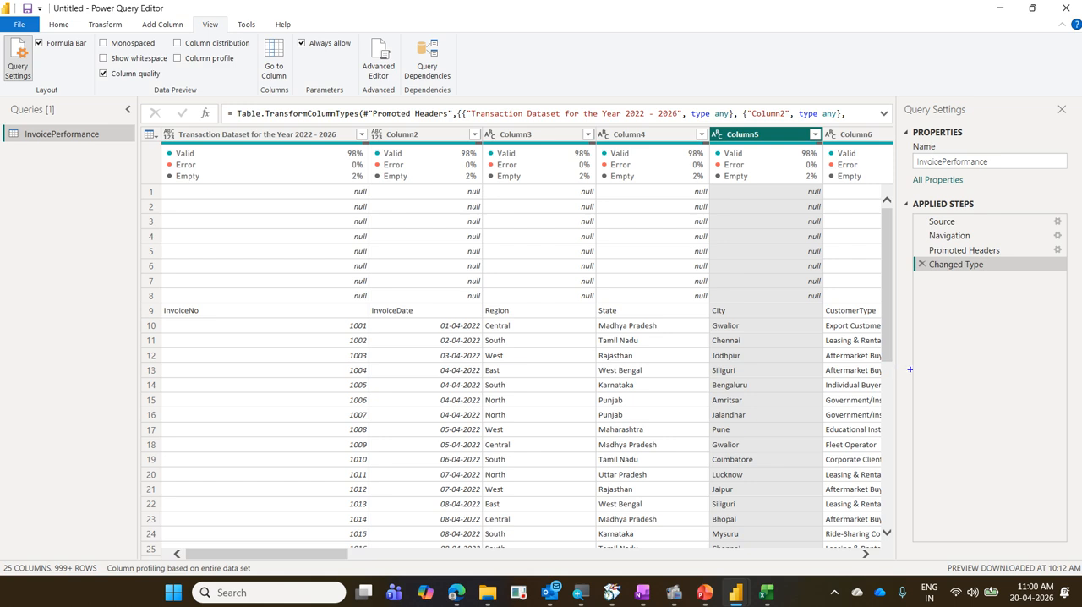
mouse_move(919, 278)
left_mouse_down()
mouse_move(1020, 331)
mouse_move(1049, 377)
left_mouse_up()
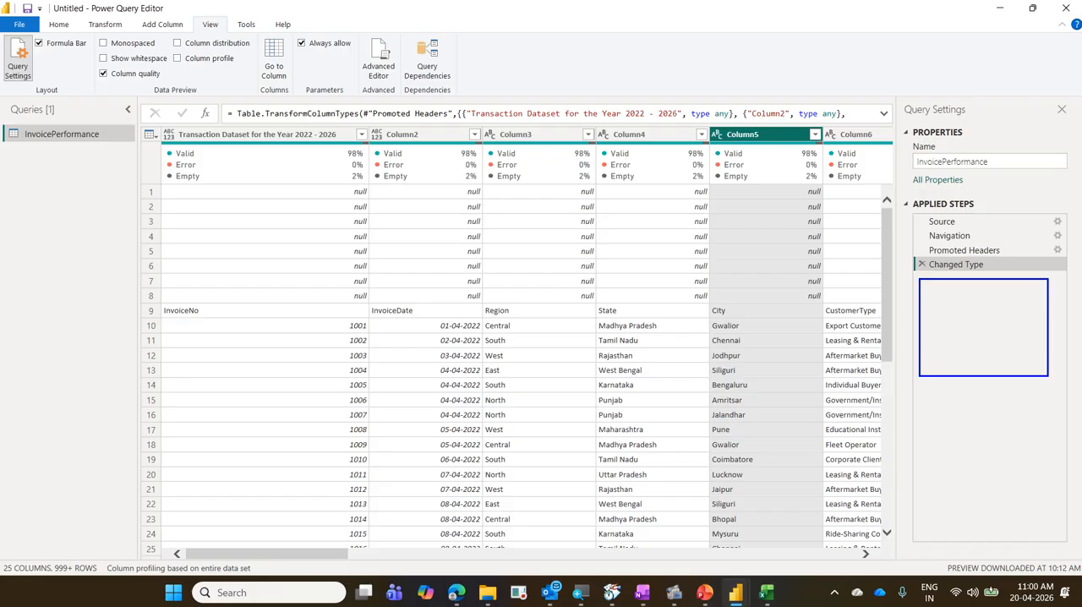
Switch to Excel and open the recent workbook 01 TransactionsData.
left_click(539, 487)
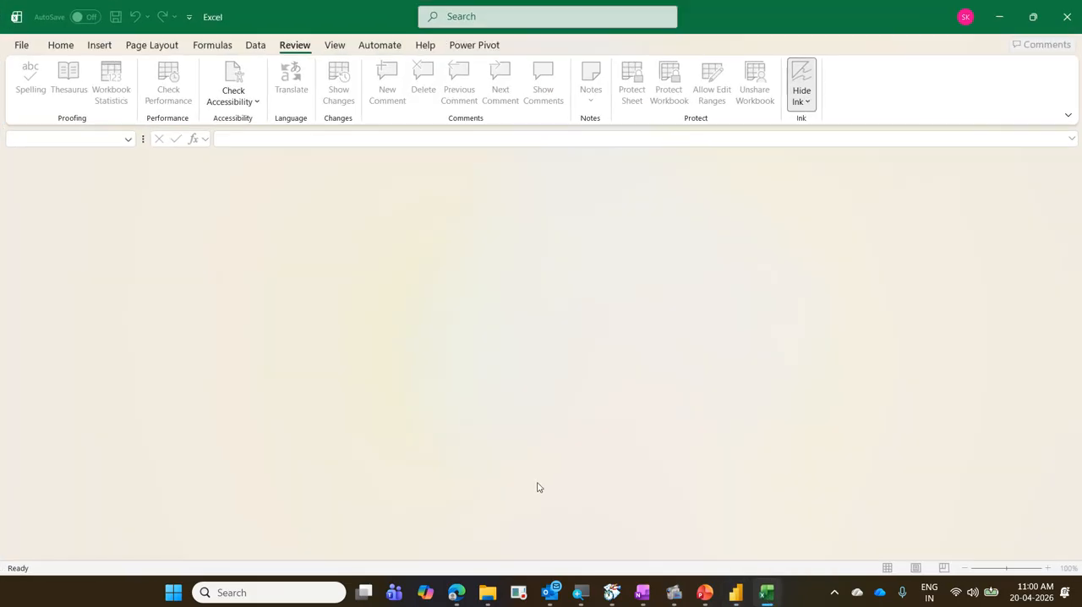
left_click(26, 45)
left_click(256, 342)
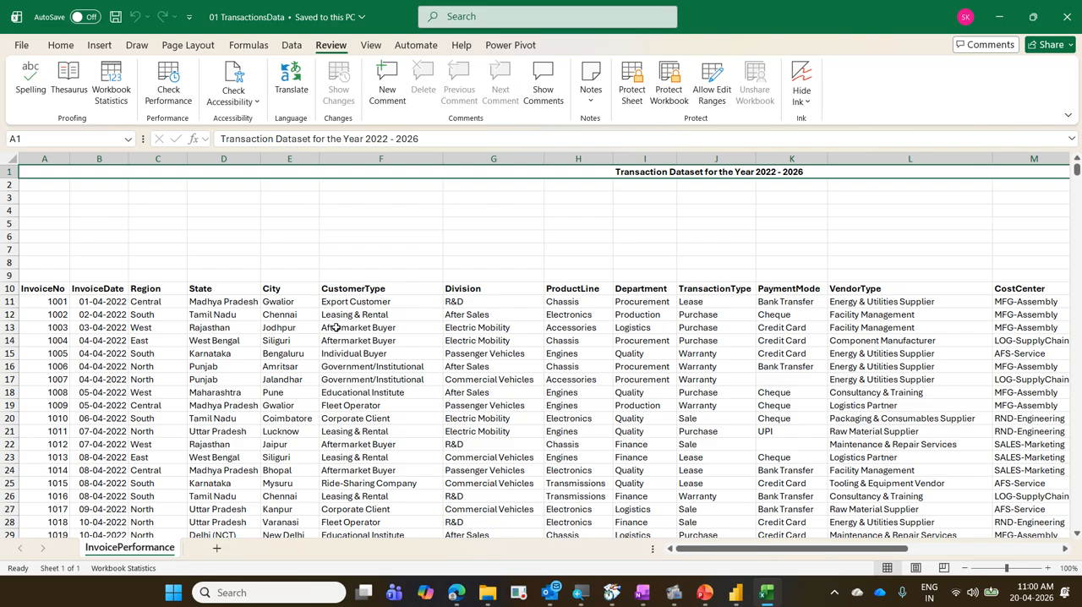
View the last rows of the InvoicePerformance sheet and move to cell A3795 in the empty area below the data.
key("ctrl+End")
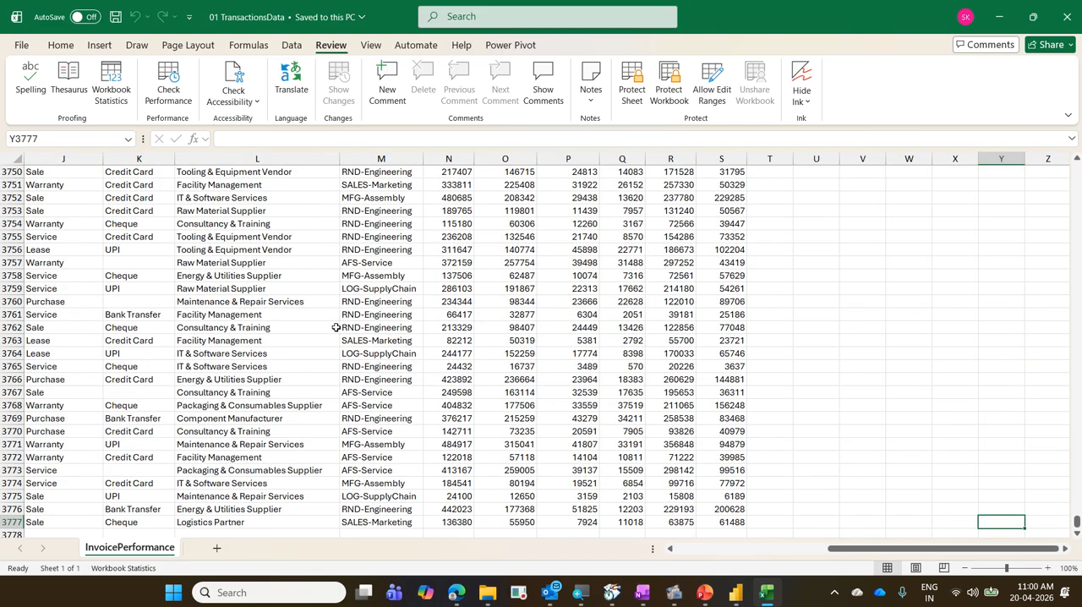
key("ctrl+Left")
key("ctrl+Left")
key("Down")
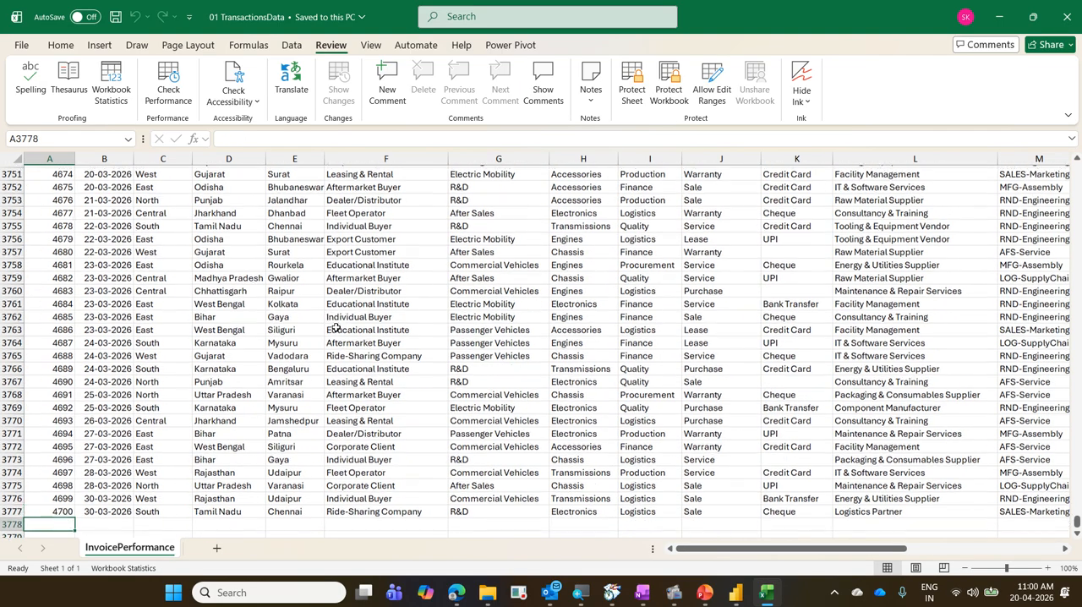
key("Down")
key("Down")
key("Down")
key("Down")
key("Down")
key("Down")
key("Down")
key("Down")
key("Down")
key("Down")
key("Down")
key("Down")
key("Down")
key("Down")
key("Down")
key("Down")
key("Down")
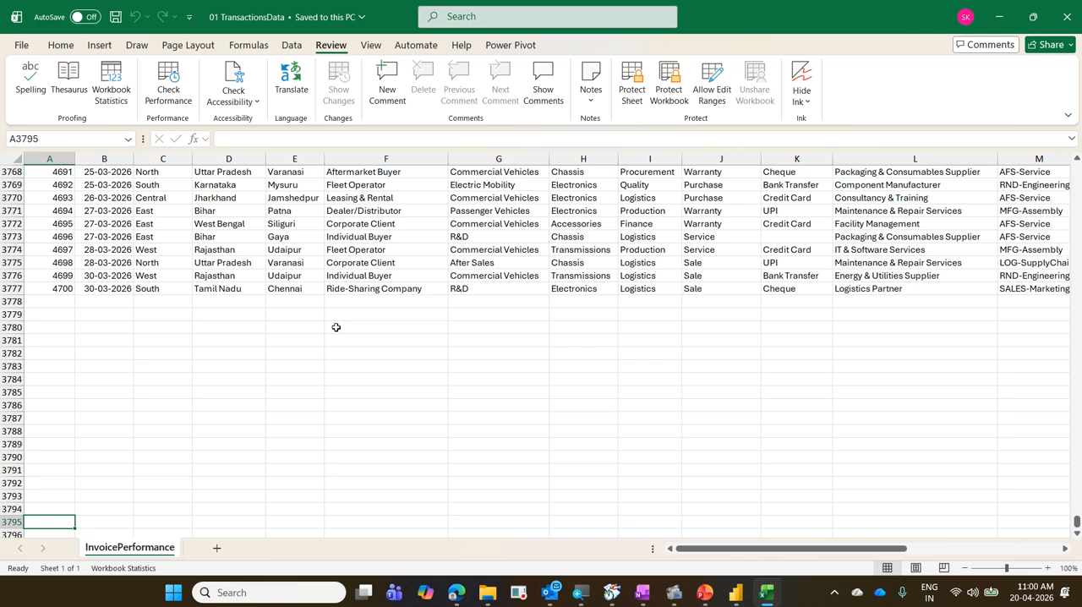
Switch to Power Query Editor, draw and clear a blue box below Changed Type, and briefly view 01 TransactionsData in Excel.
mouse_move(742, 594)
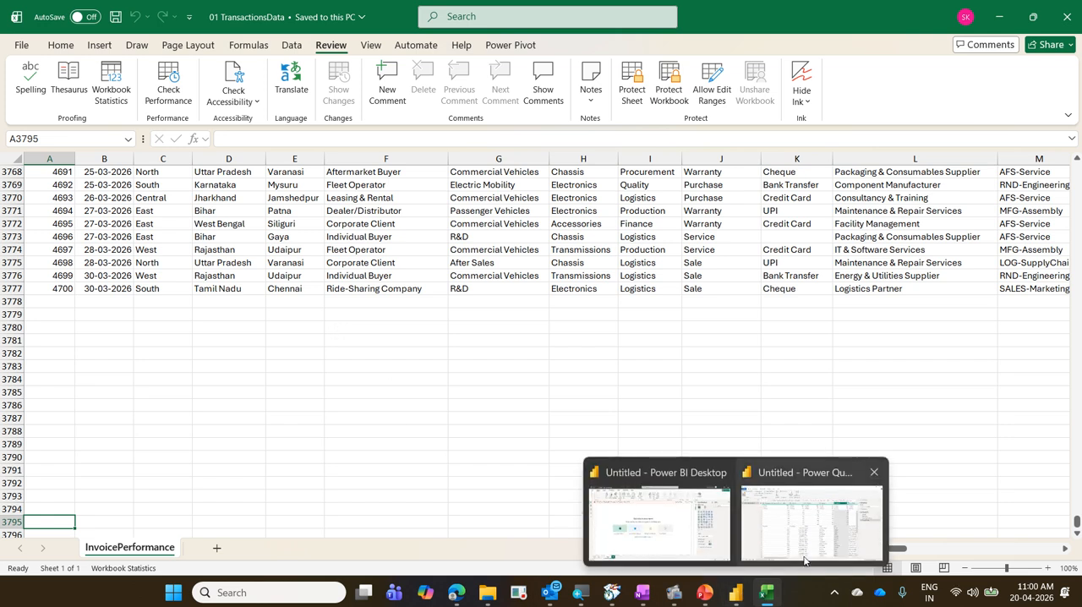
left_click(792, 524)
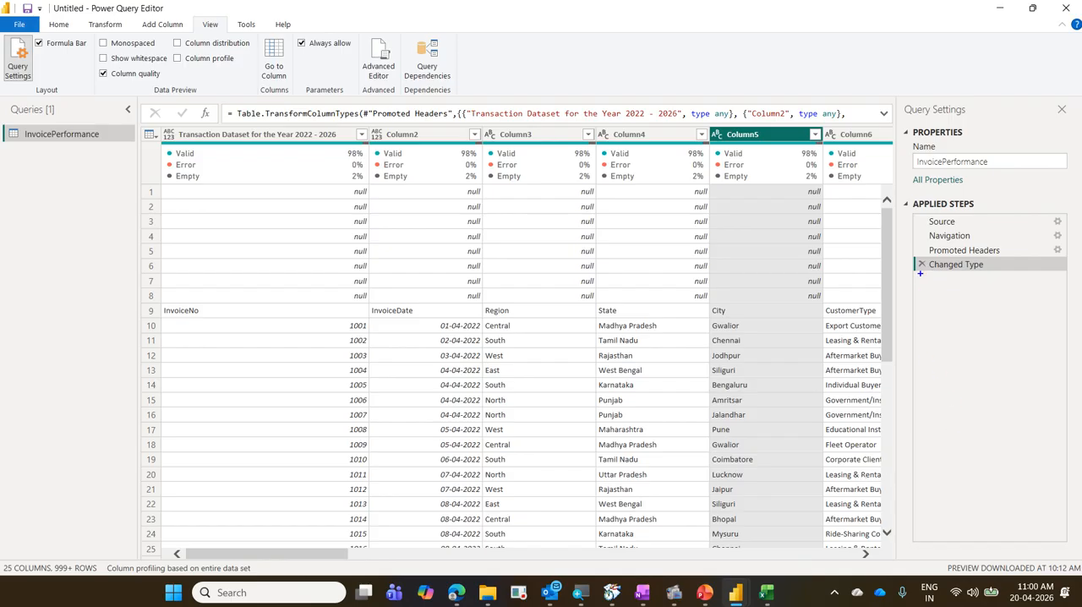
mouse_move(922, 278)
left_mouse_down()
mouse_move(1013, 308)
mouse_move(1057, 360)
left_mouse_up()
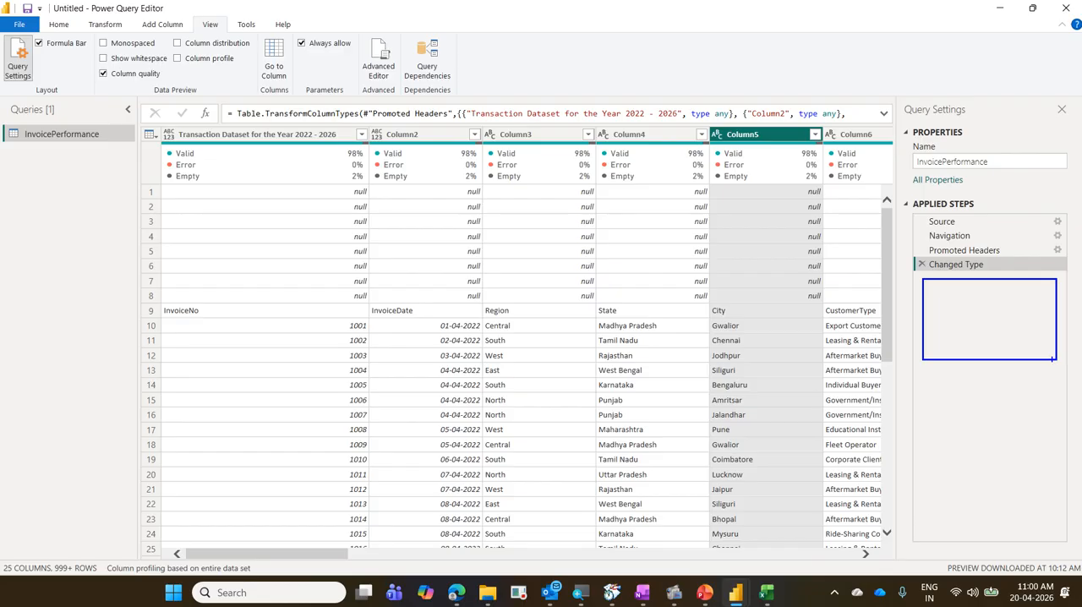
mouse_move(937, 297)
left_mouse_down()
mouse_move(960, 292)
mouse_move(948, 309)
mouse_move(964, 325)
left_mouse_up()
key("Escape")
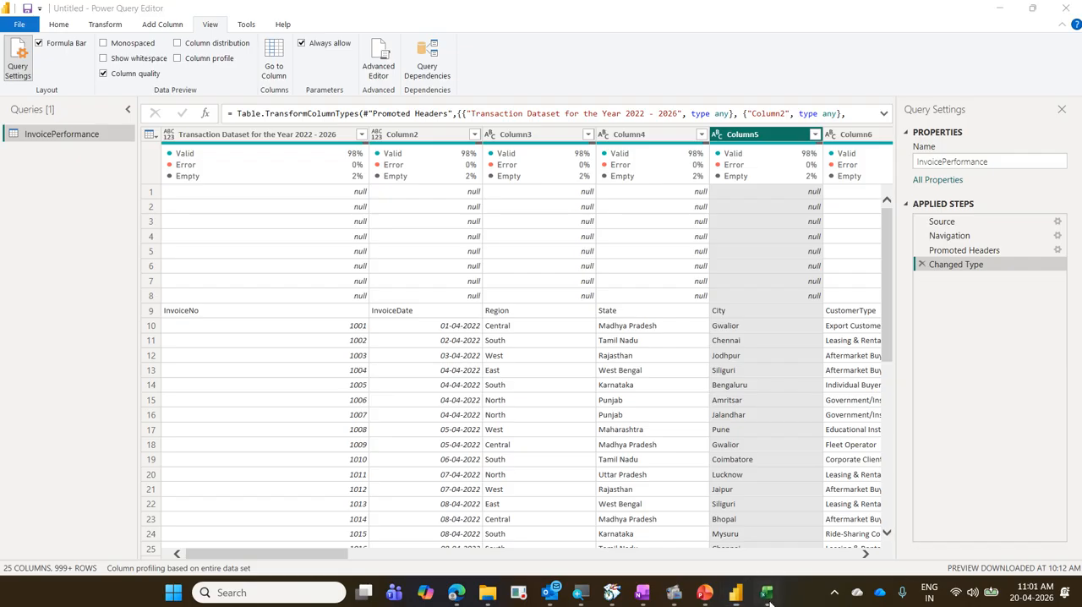
left_click(766, 595)
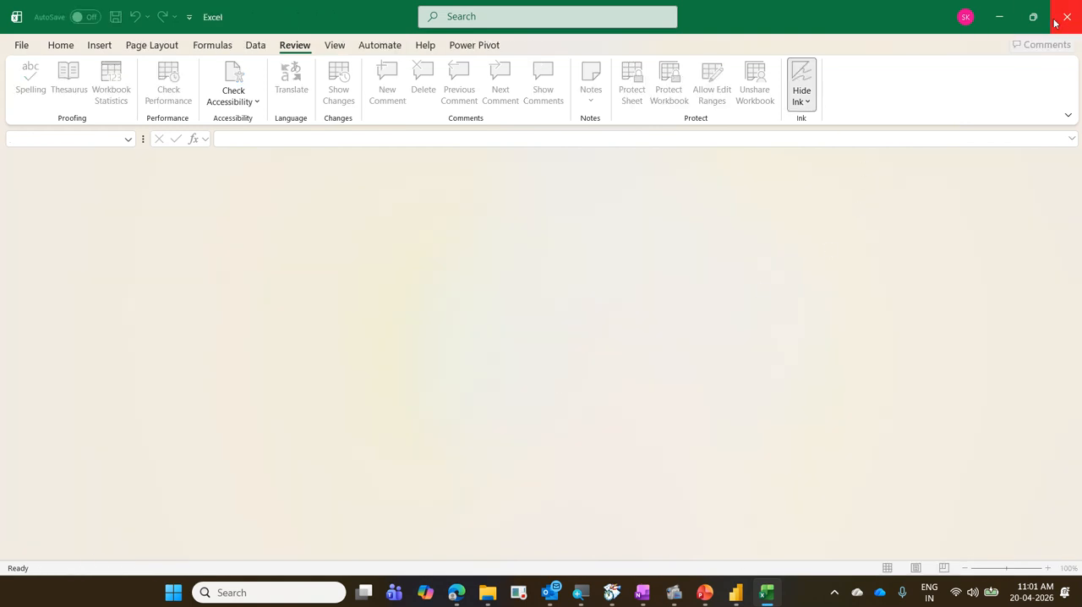
left_click(999, 24)
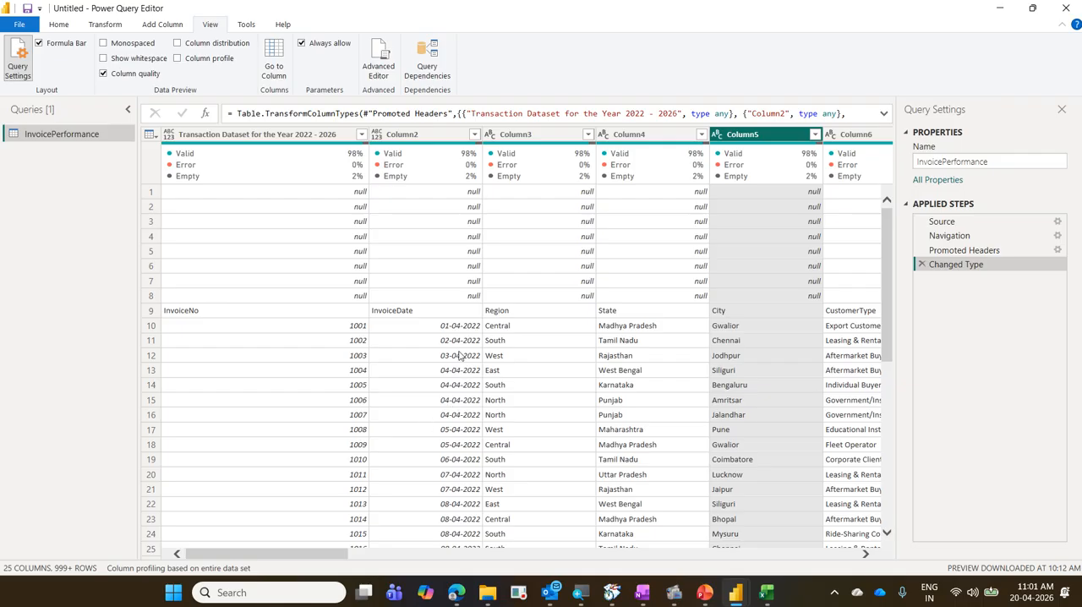
Show the first column's quality actions, cross them out in red, box the null values in the neighbouring columns, and clear the annotations.
mouse_move(288, 170)
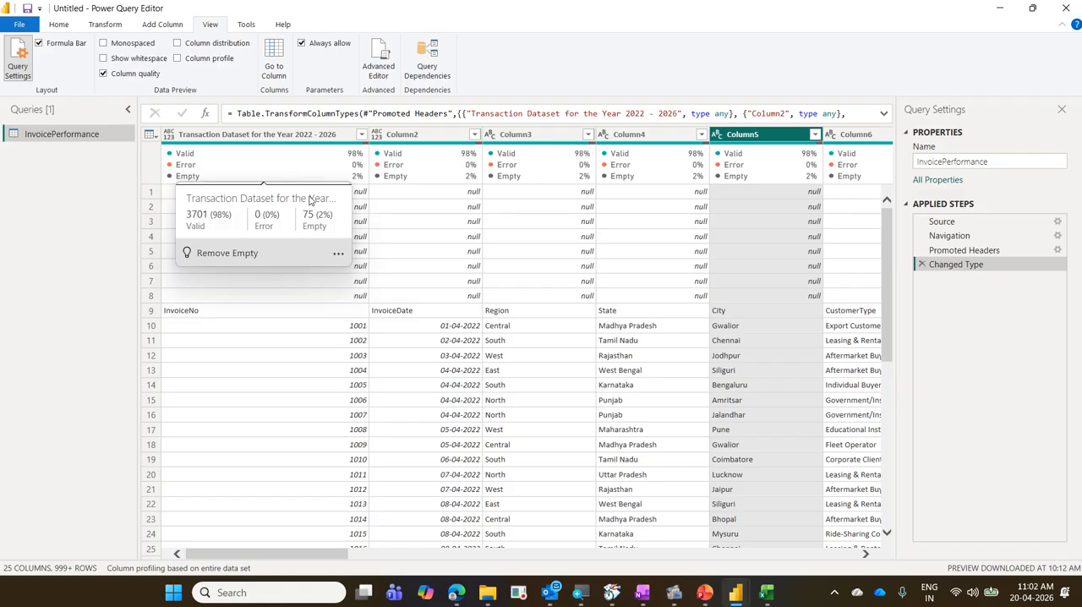
left_click(339, 254)
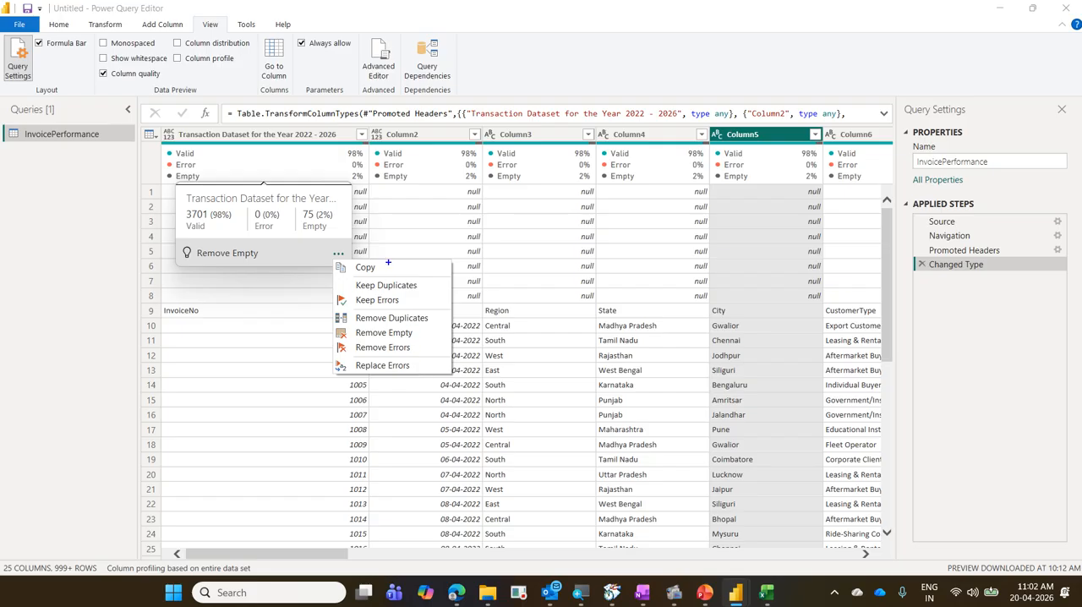
left_click_drag(311, 194, 230, 249)
left_click_drag(225, 203, 338, 254)
left_click_drag(452, 275, 404, 366)
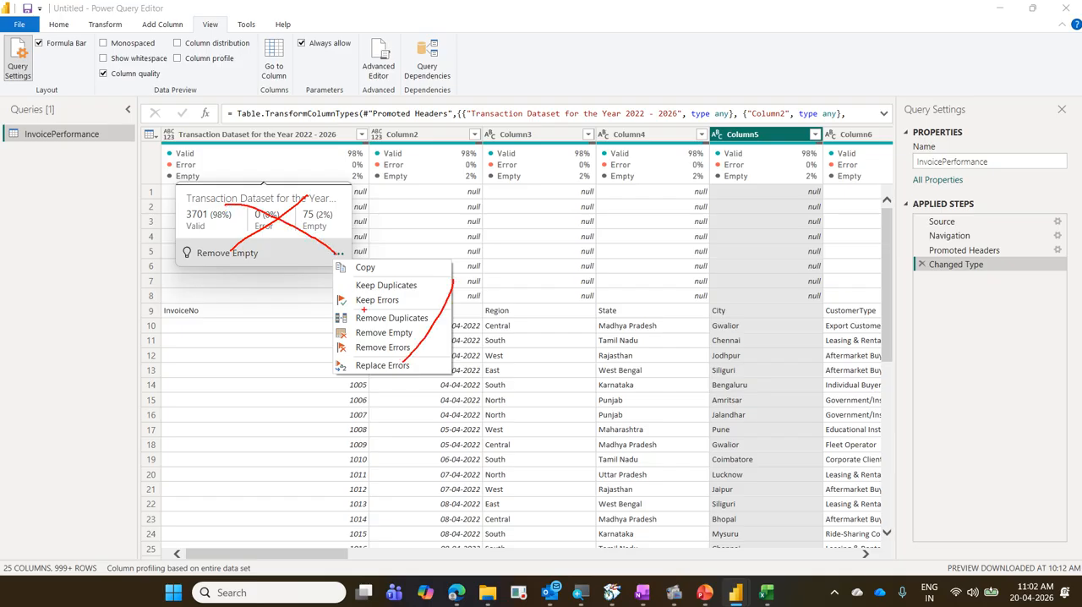
left_click_drag(372, 299, 428, 329)
mouse_move(556, 184)
left_mouse_down()
mouse_move(634, 279)
mouse_move(842, 289)
left_mouse_up()
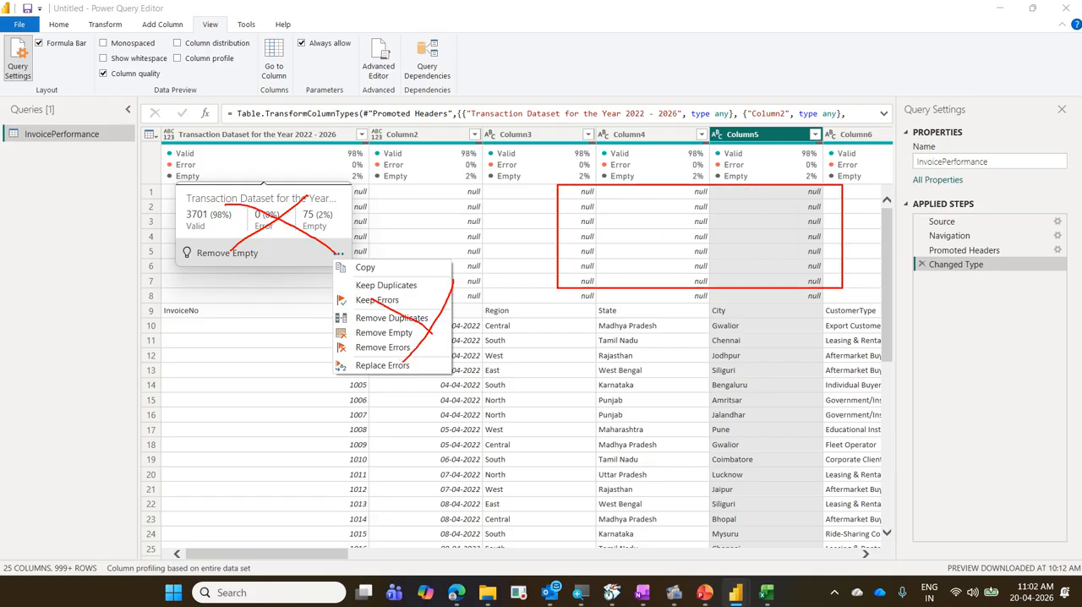
key("Escape")
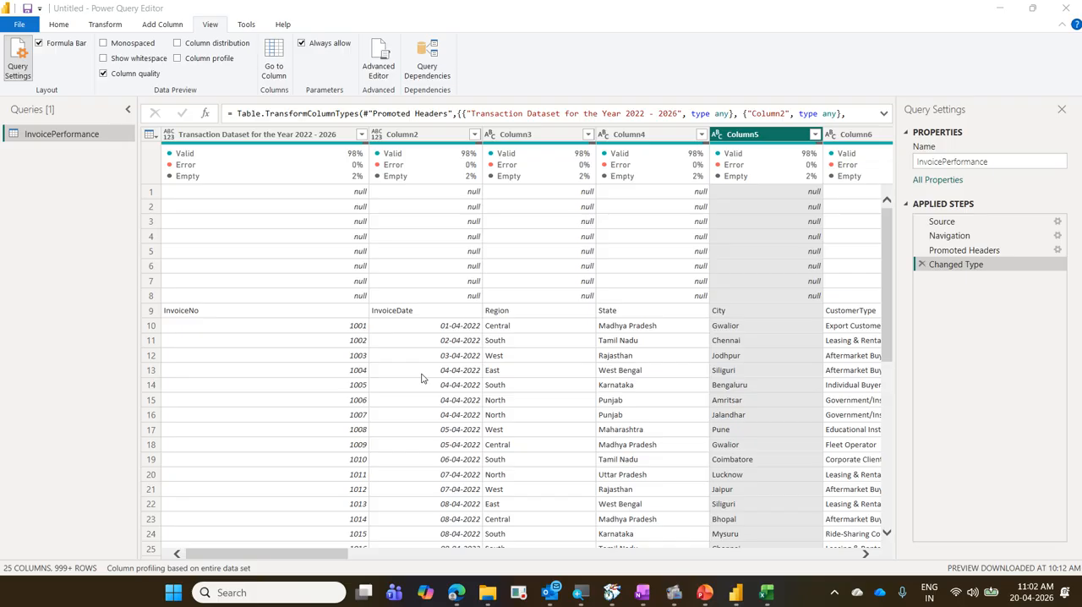
Show the Remove Rows options and mark the route to Remove Blank Rows with blue boxes and arrows.
left_click(58, 25)
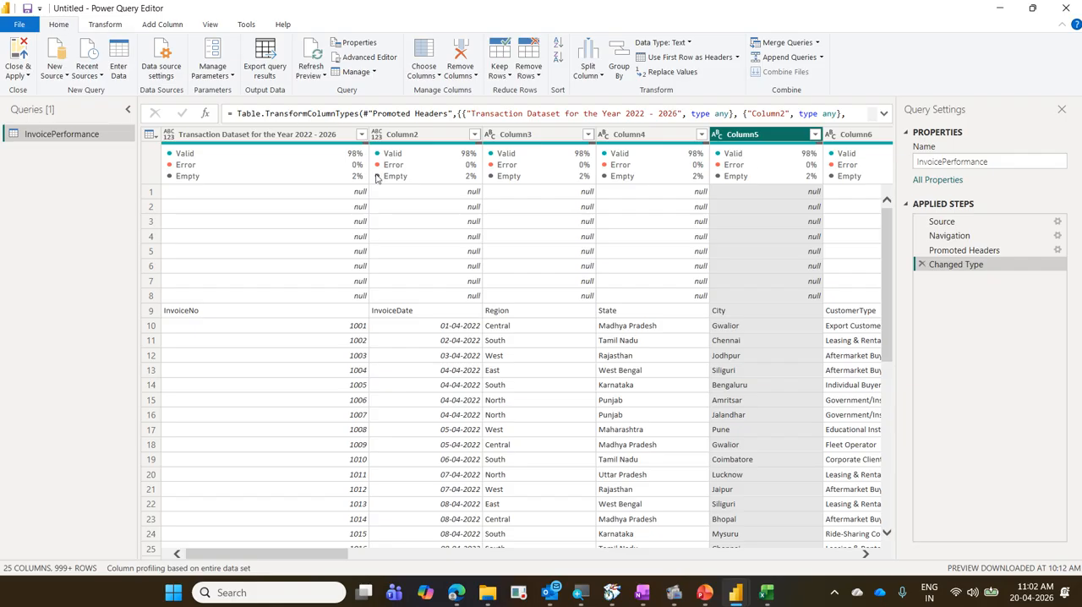
left_click(541, 79)
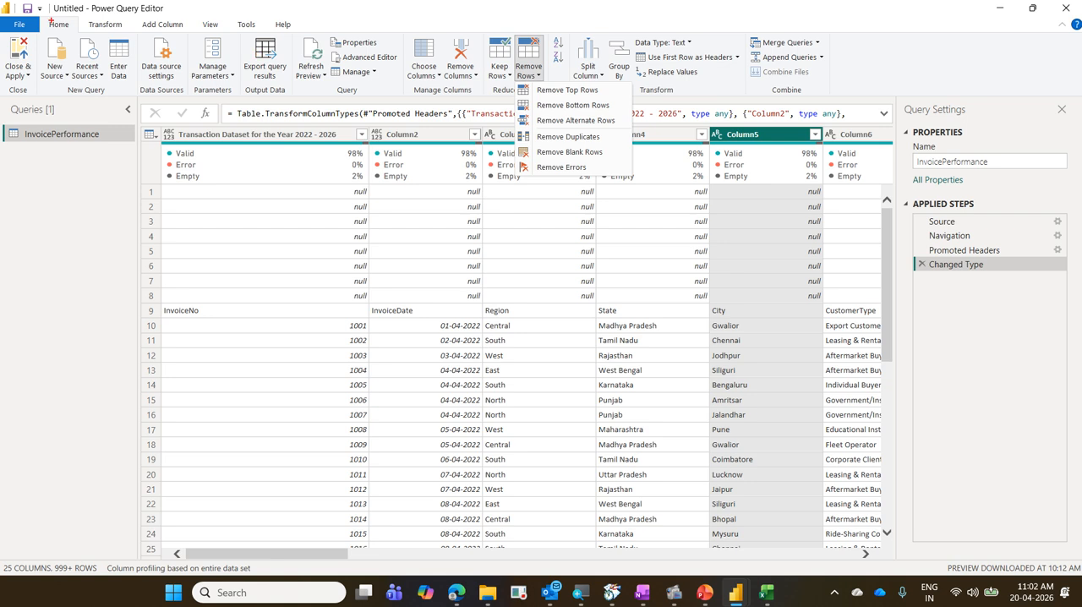
left_click_drag(37, 17, 78, 38)
left_click_drag(506, 38, 556, 81)
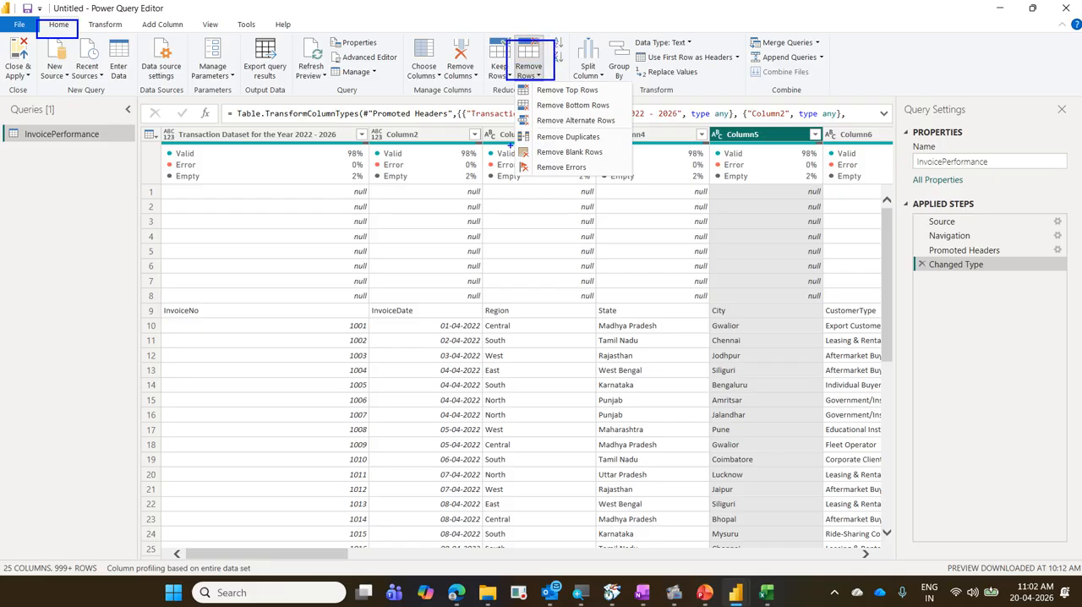
mouse_move(508, 145)
left_mouse_down()
mouse_move(526, 159)
mouse_move(617, 167)
mouse_move(528, 84)
mouse_move(78, 26)
left_mouse_up()
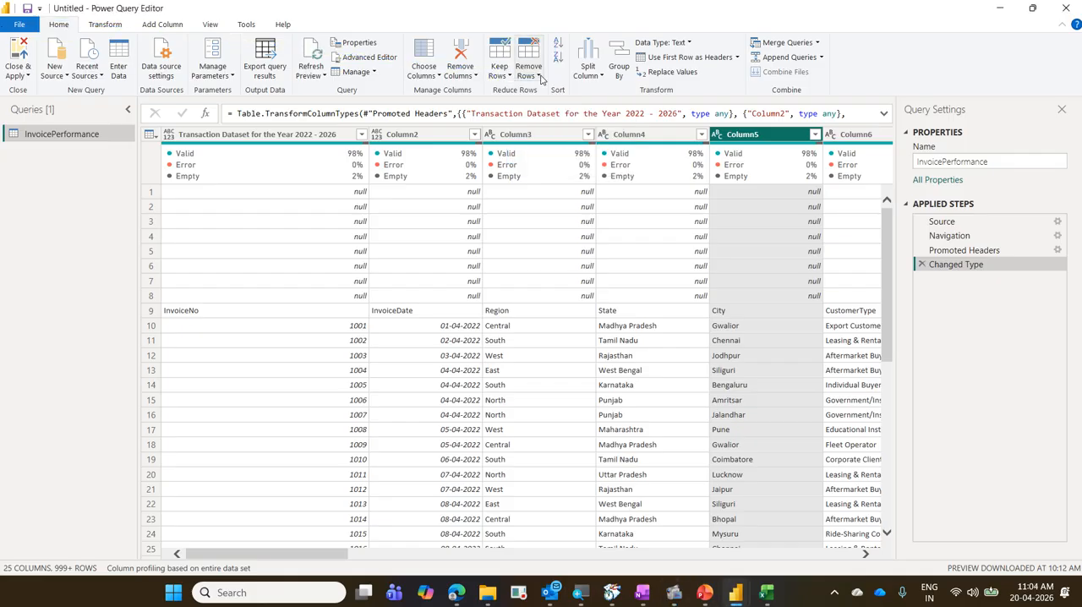
Remove all blank rows from the InvoicePerformance query.
left_click(529, 67)
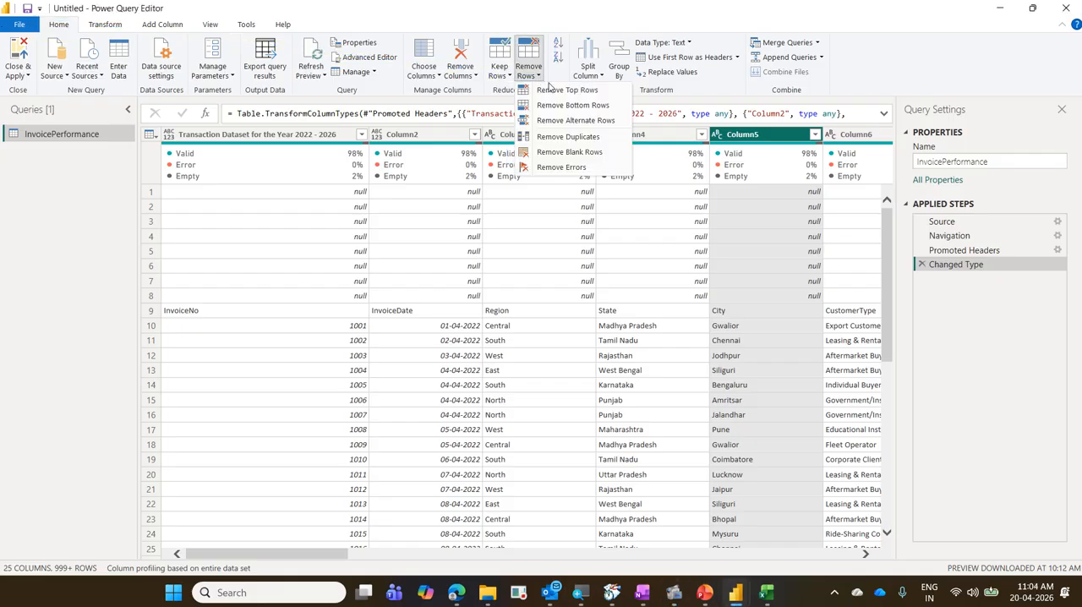
left_click(592, 154)
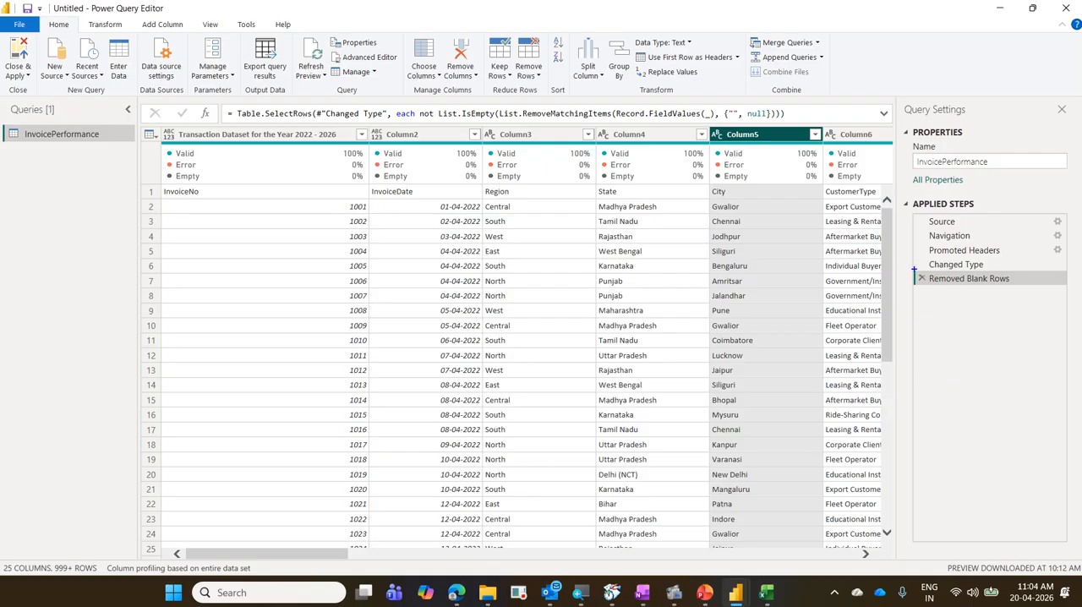
Mark the Removed Blank Rows applied step in blue and compare the data preview at Changed Type with that at Removed Blank Rows.
left_click_drag(904, 270, 945, 285)
left_click(985, 264)
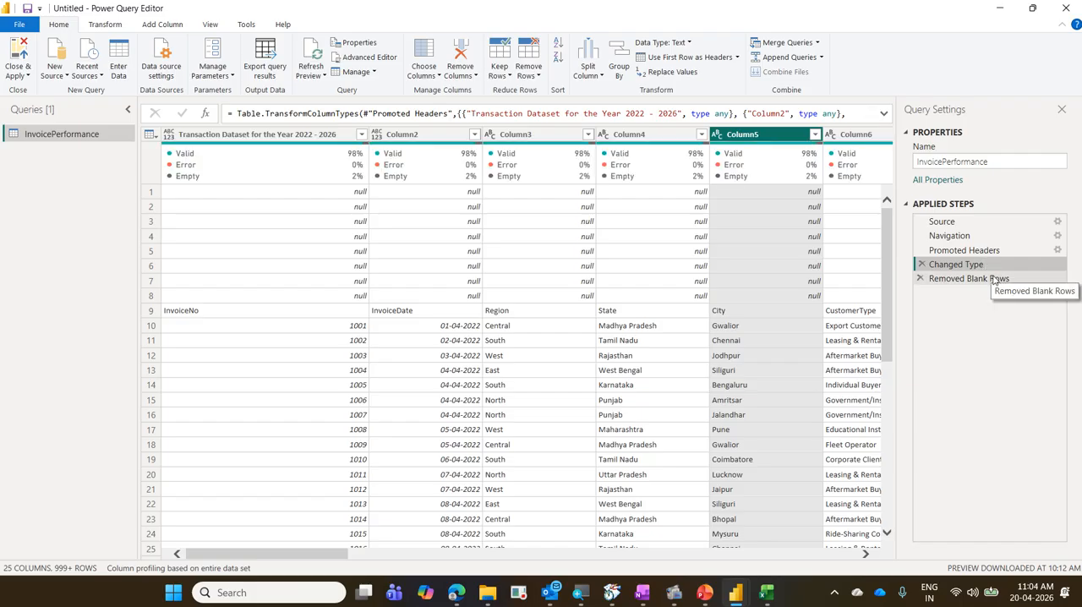
left_click(995, 280)
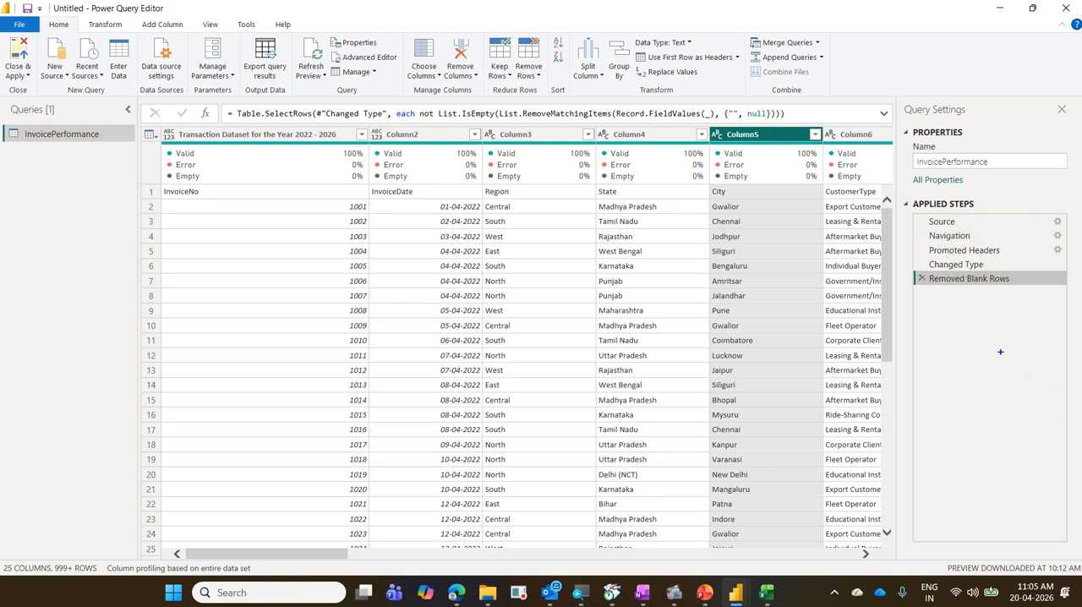
Box the applied steps from Source to Changed Type in blue, trace down through them, and clear the annotations.
left_click_drag(924, 212, 1010, 270)
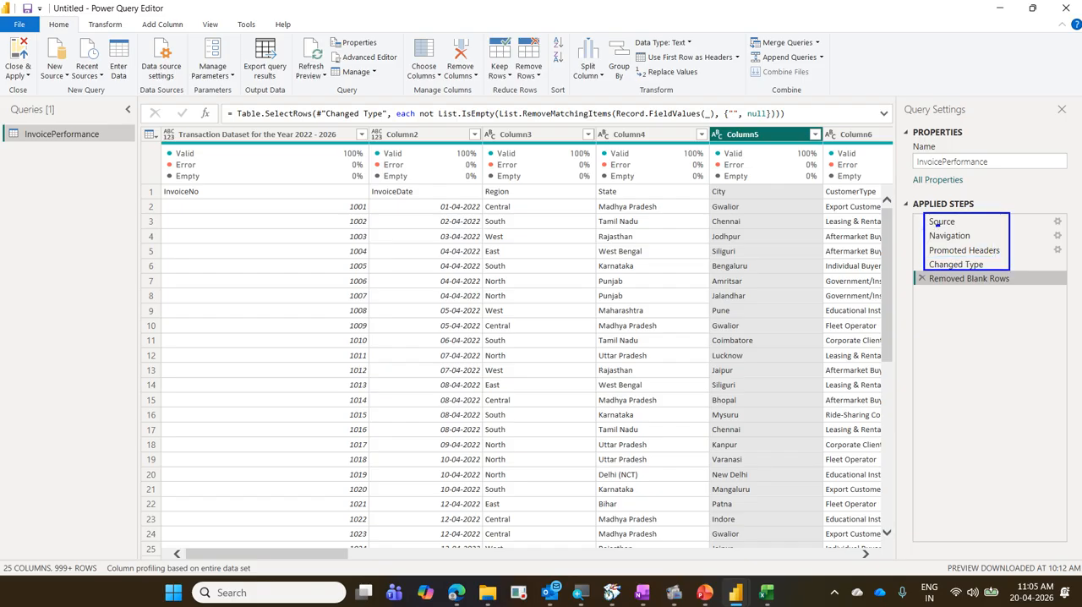
mouse_move(935, 223)
left_mouse_down()
mouse_move(961, 229)
mouse_move(919, 247)
mouse_move(932, 269)
left_mouse_up()
key("Escape")
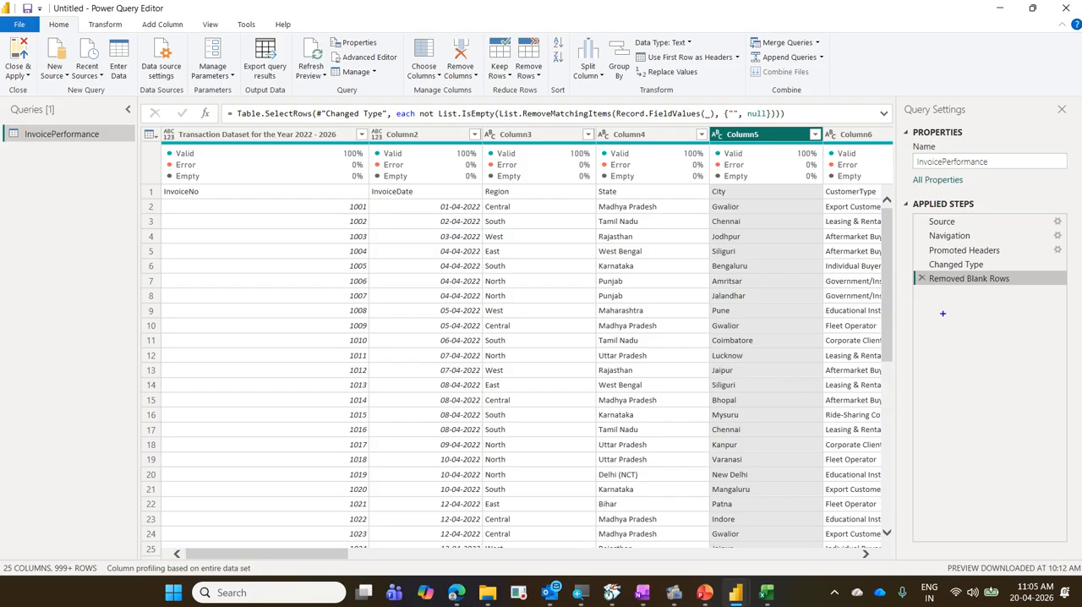
Mark the delete cross and name of Removed Blank Rows in blue, comparing the data preview at Changed Type with that at Removed Blank Rows.
left_click_drag(911, 269, 931, 286)
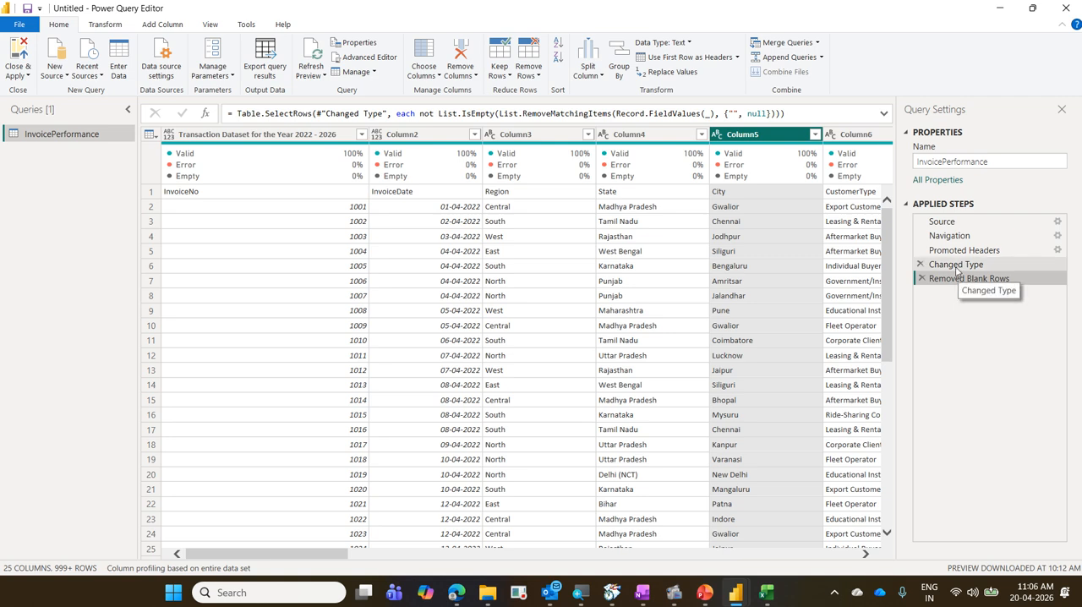
left_click(957, 265)
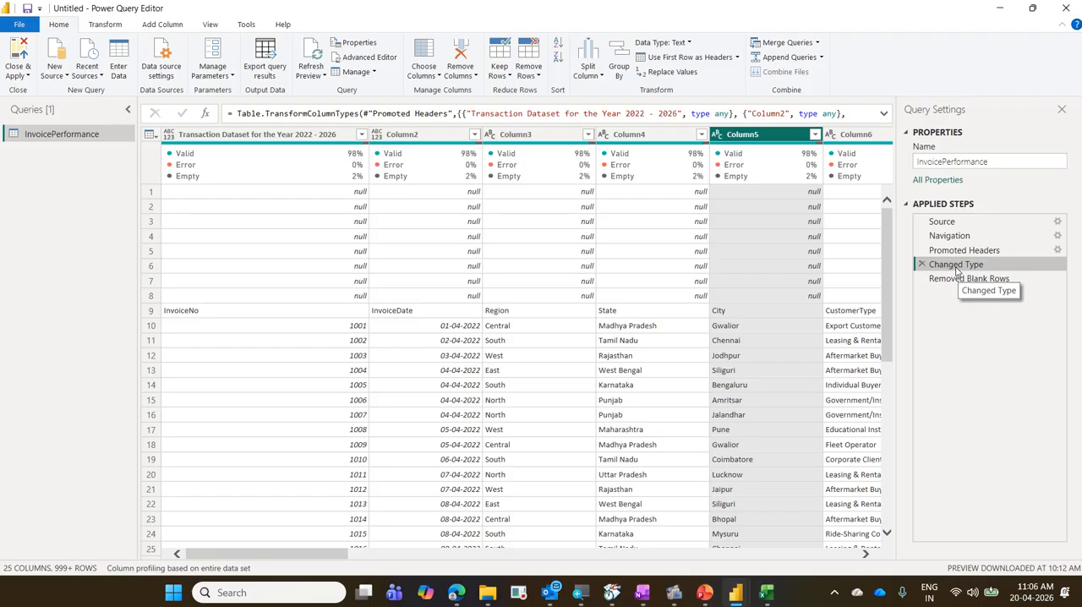
left_click(959, 280)
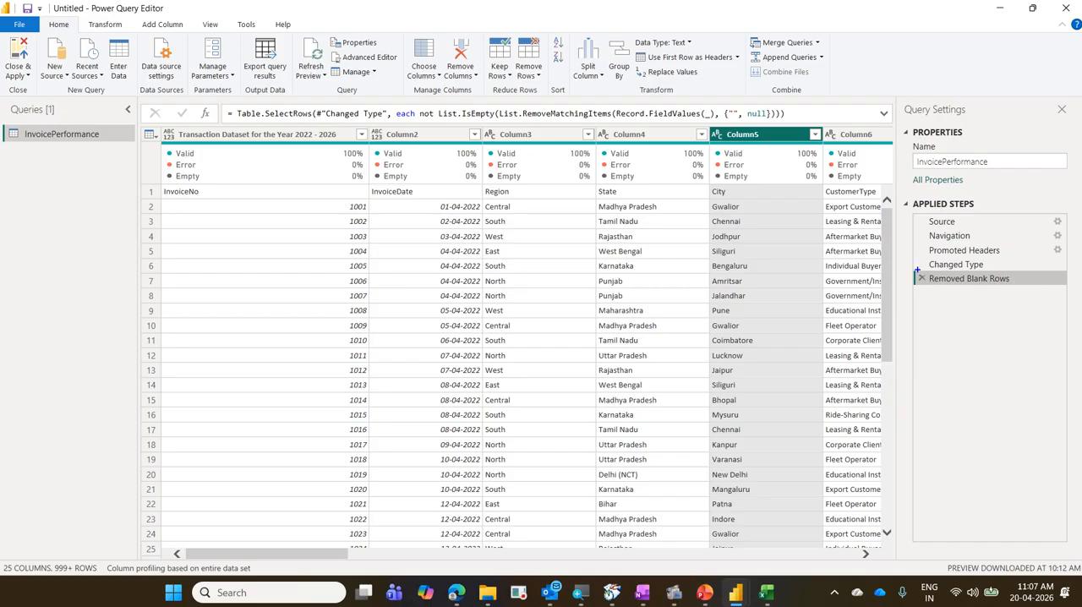
left_click_drag(918, 270, 1012, 286)
key("Escape")
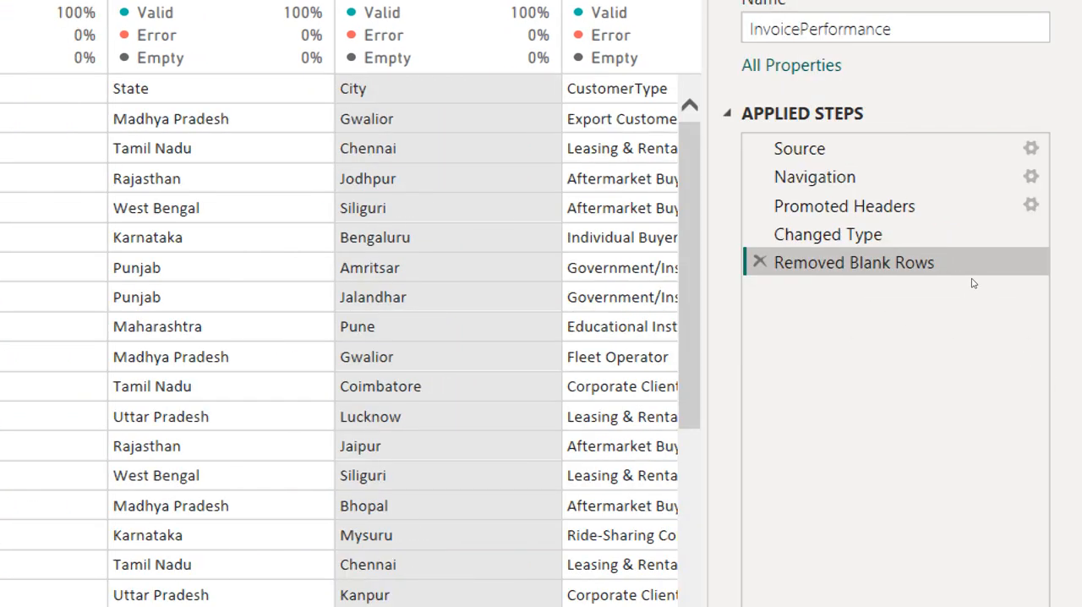
Rename the Removed Blank Rows applied step as "Deleted all the empty rows".
right_click(973, 283)
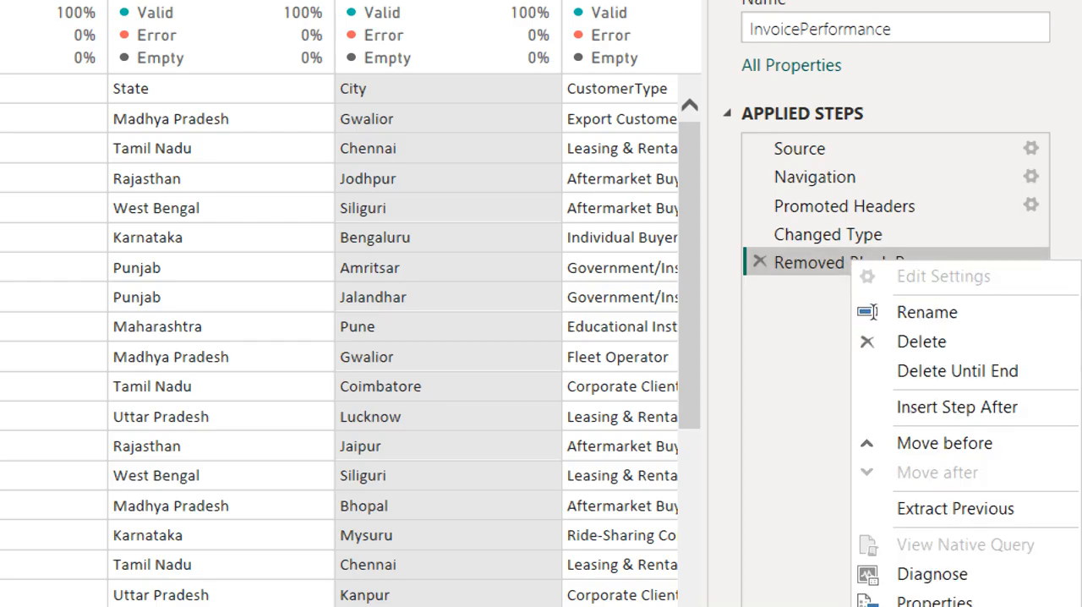
key("Up")
key("Up")
key("Return")
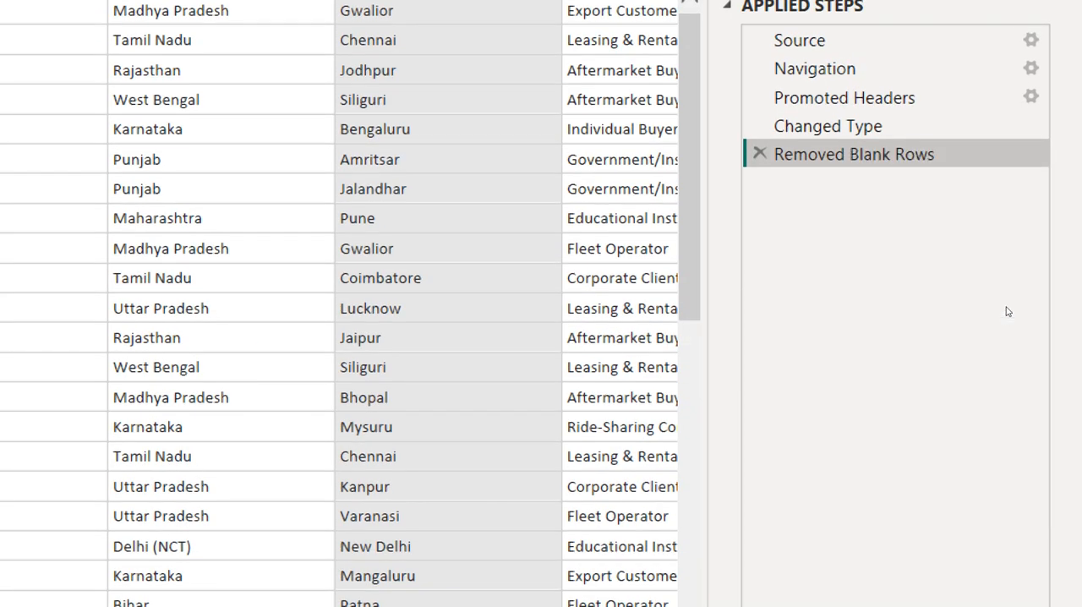
type("Dele")
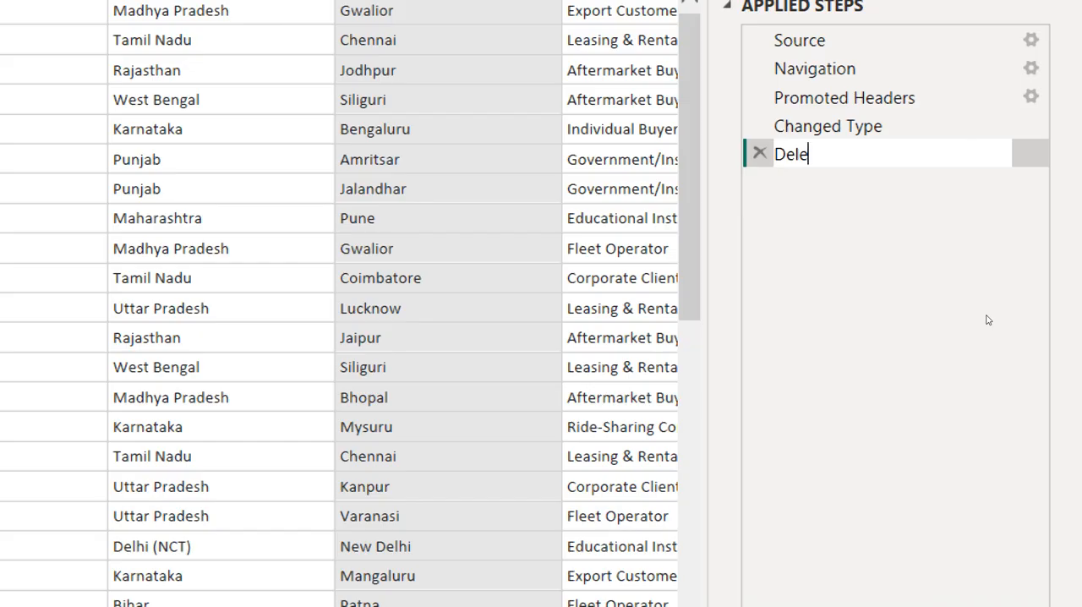
type("ted all the empt")
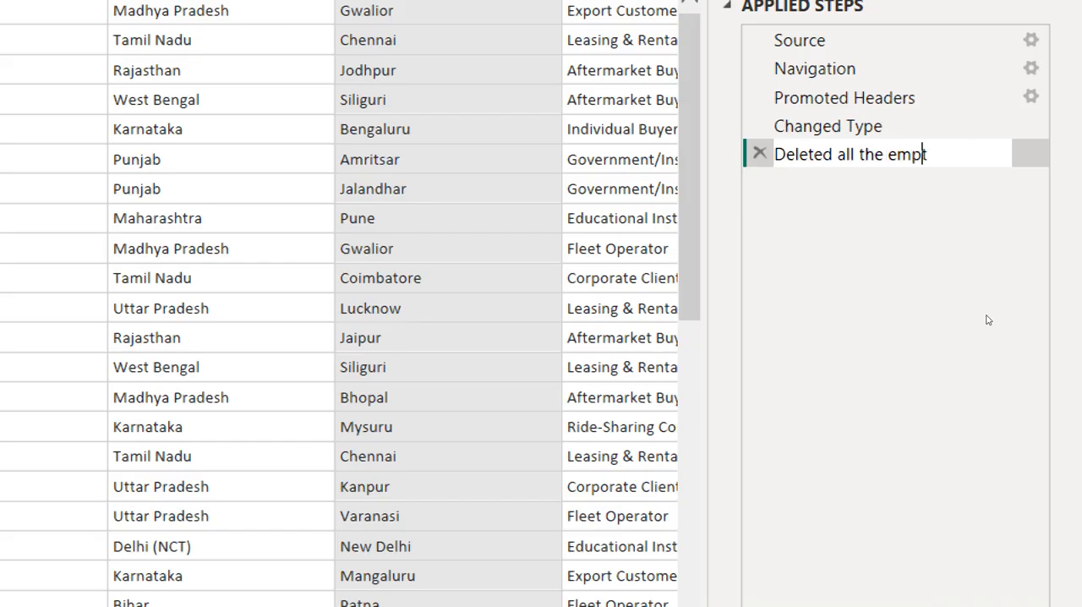
type("y rows")
key("Return")
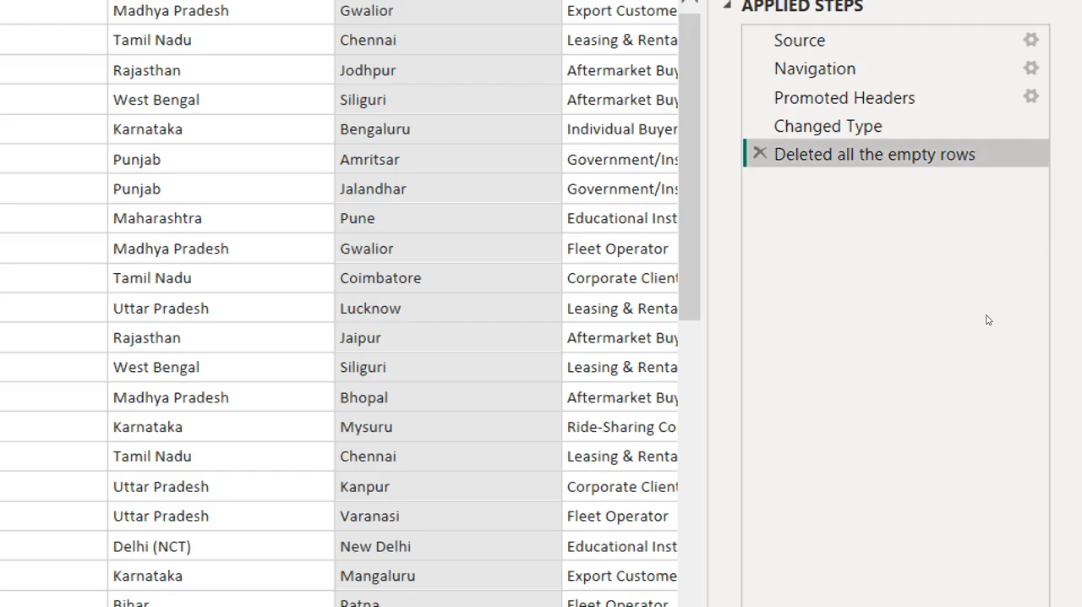
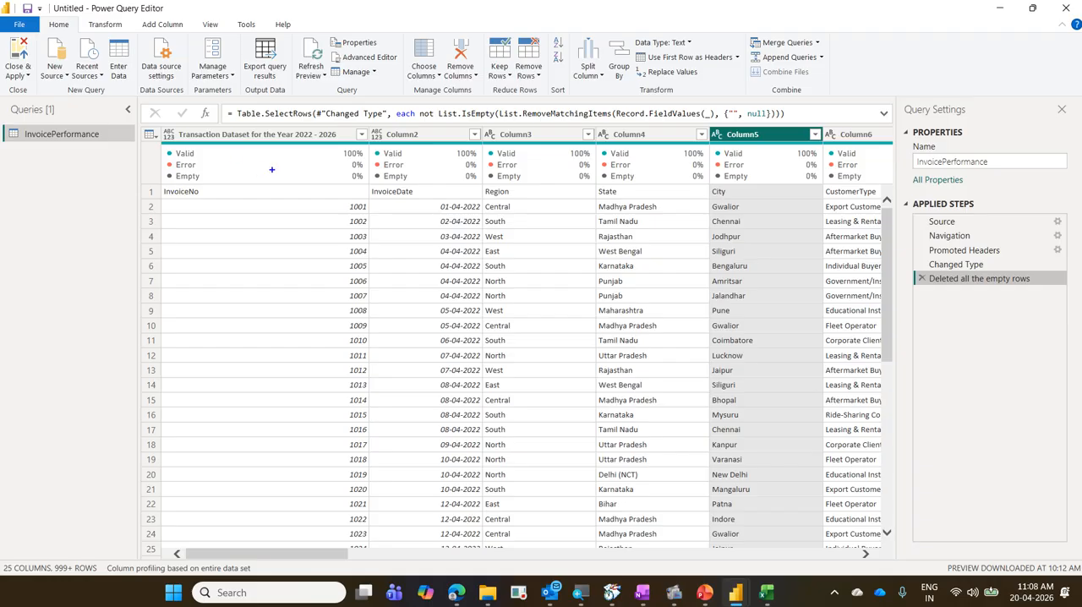
Mark the first-row values InvoiceNo, InvoiceDate and Region in blue, link each to its column header, and clear the annotations.
left_click(156, 185)
left_click_drag(205, 193, 235, 141)
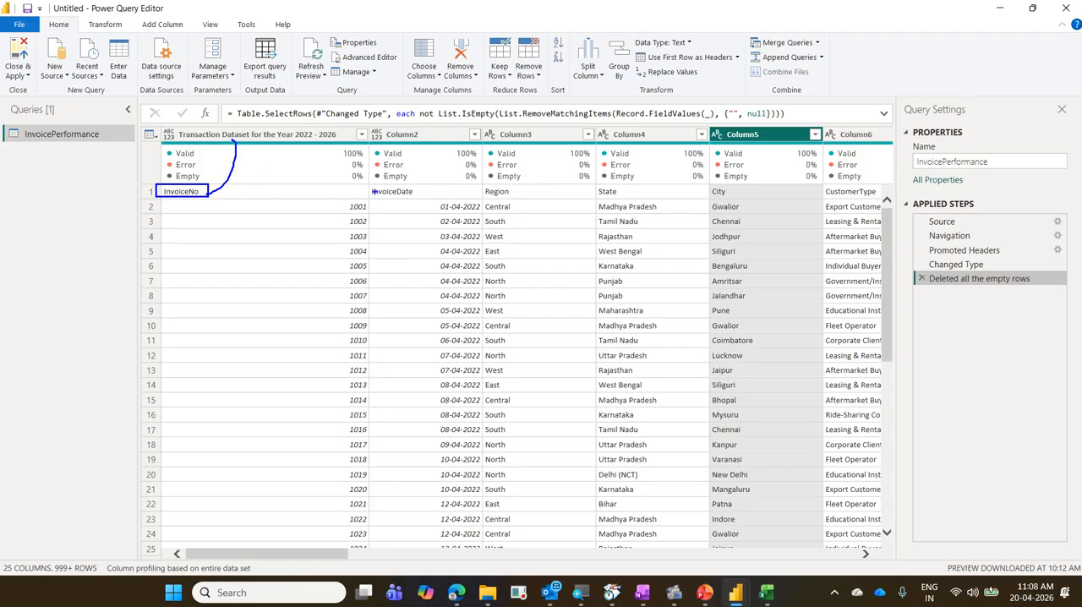
mouse_move(366, 184)
left_mouse_down()
mouse_move(424, 199)
mouse_move(433, 135)
left_mouse_up()
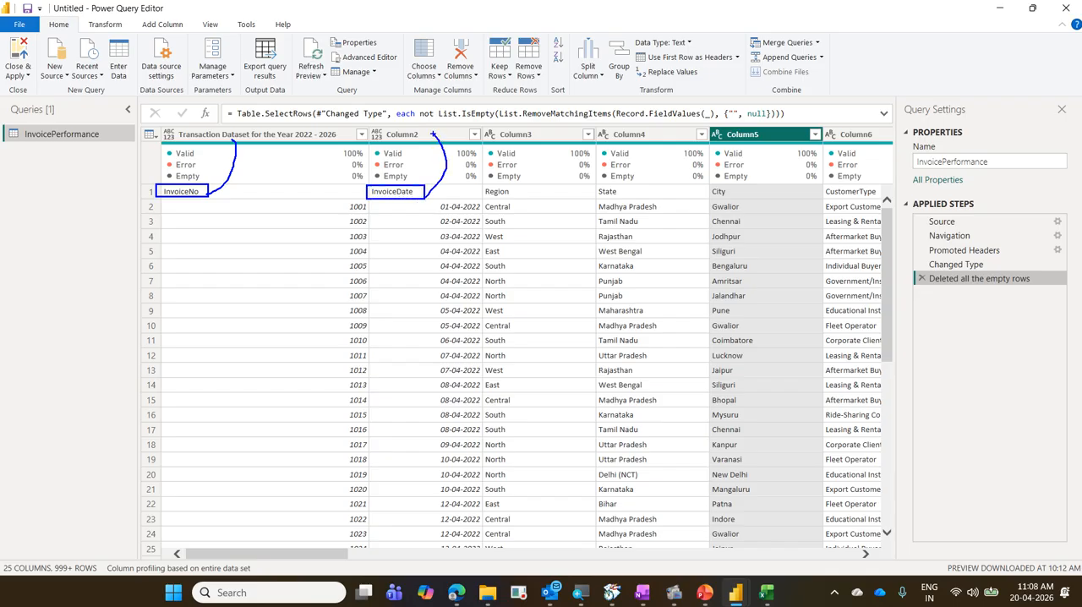
mouse_move(482, 183)
left_mouse_down()
mouse_move(526, 201)
mouse_move(541, 135)
left_mouse_up()
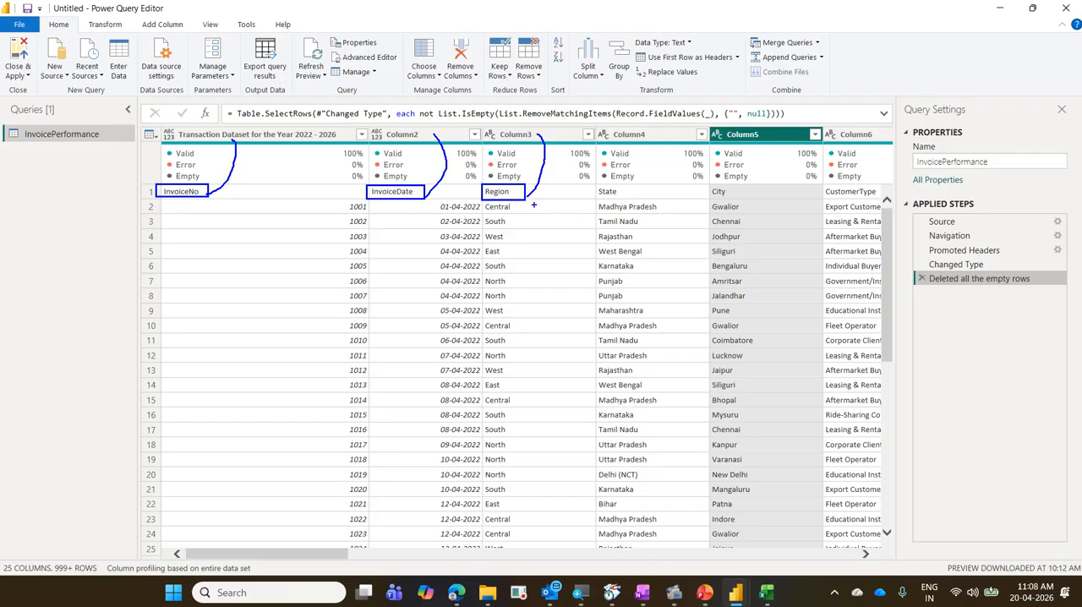
left_click_drag(554, 182, 551, 142)
key("Escape")
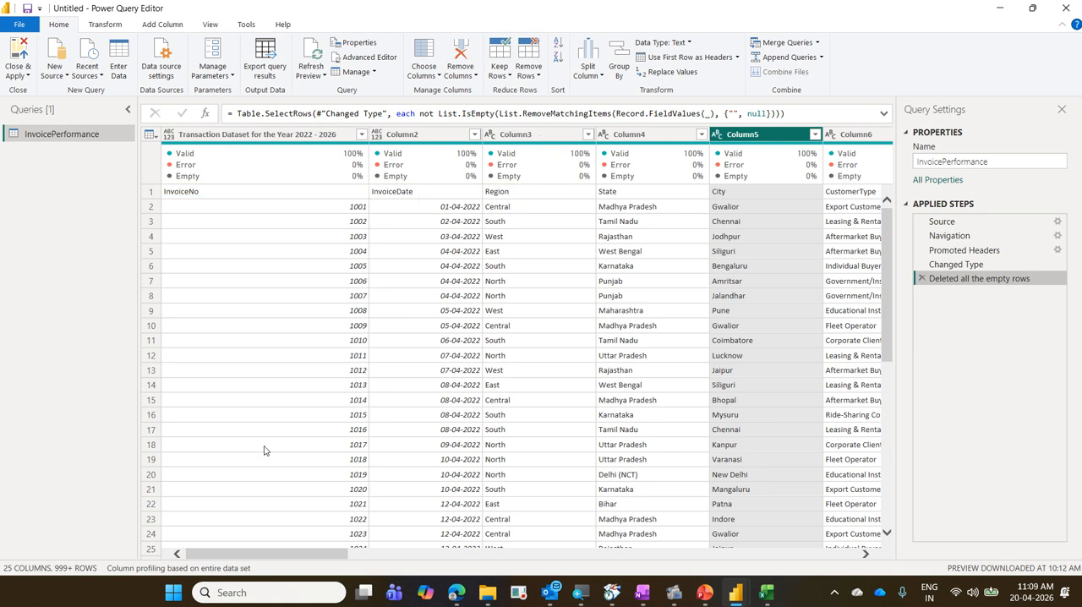
Show both places offering Use First Row as Headers, mark them in blue with arrows, and clear the annotations.
left_click(149, 135)
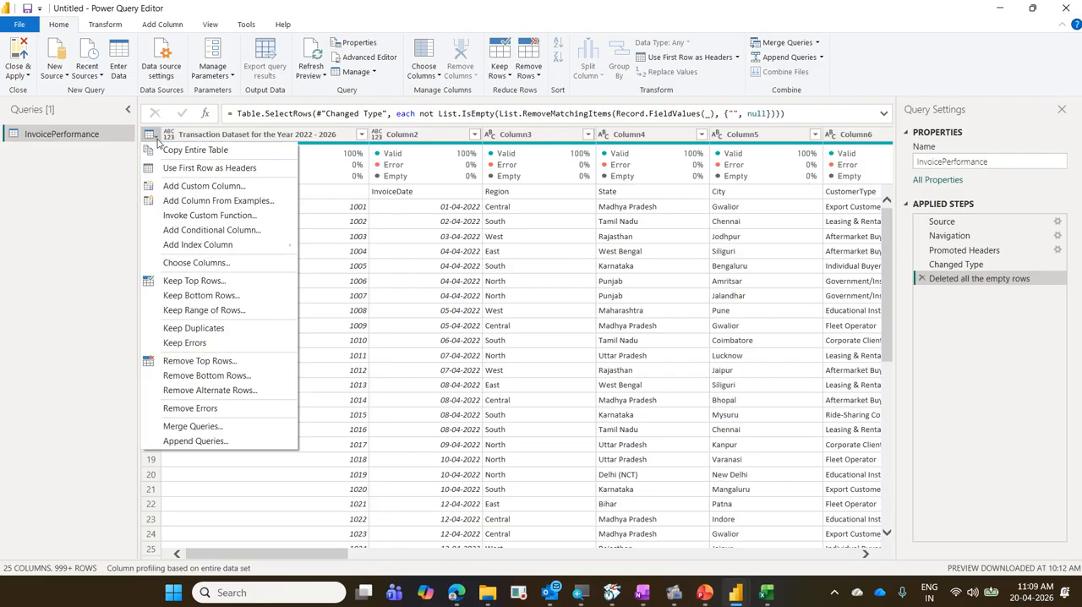
key("ctrl+2")
mouse_move(141, 160)
left_mouse_down()
mouse_move(181, 175)
mouse_move(269, 176)
left_mouse_up()
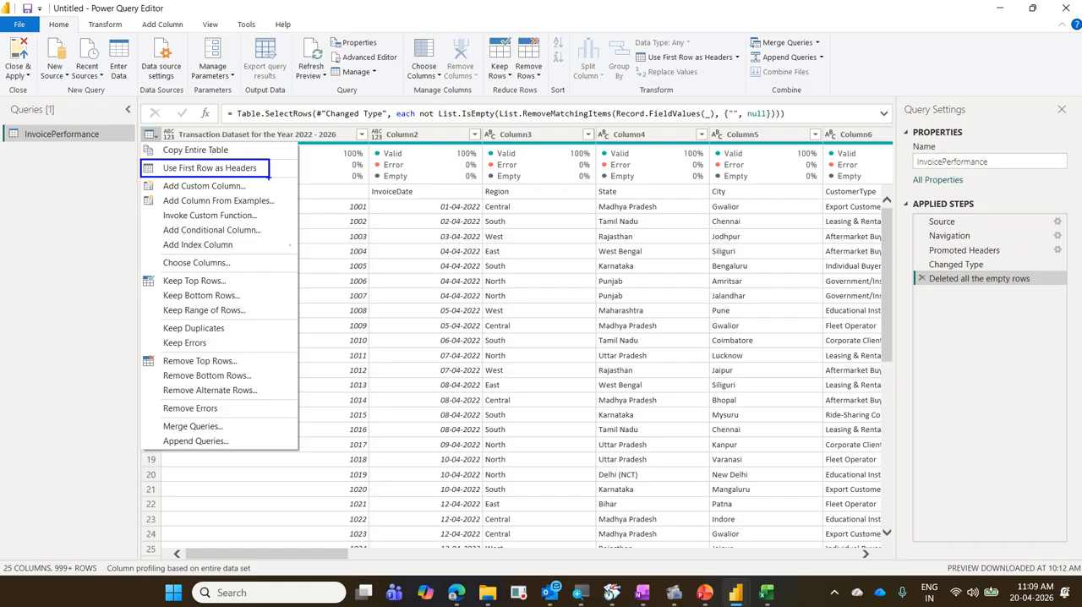
mouse_move(141, 127)
left_mouse_down()
mouse_move(168, 152)
mouse_move(149, 142)
left_mouse_up()
left_click_drag(37, 14, 79, 35)
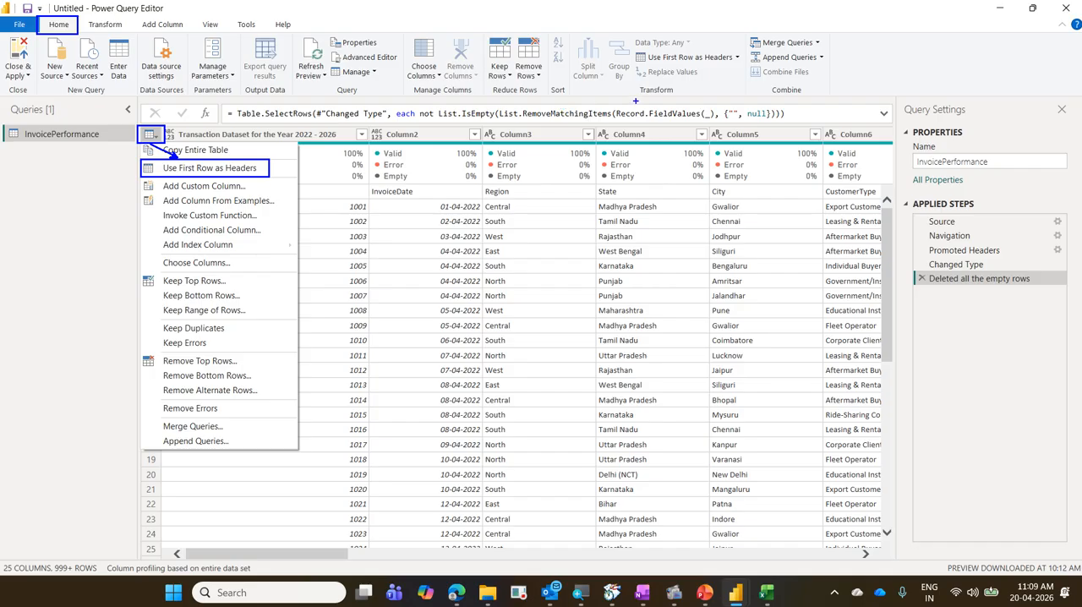
mouse_move(631, 43)
left_mouse_down()
mouse_move(639, 55)
mouse_move(747, 69)
left_mouse_up()
mouse_move(630, 68)
left_mouse_down()
mouse_move(159, 59)
mouse_move(81, 10)
left_mouse_up()
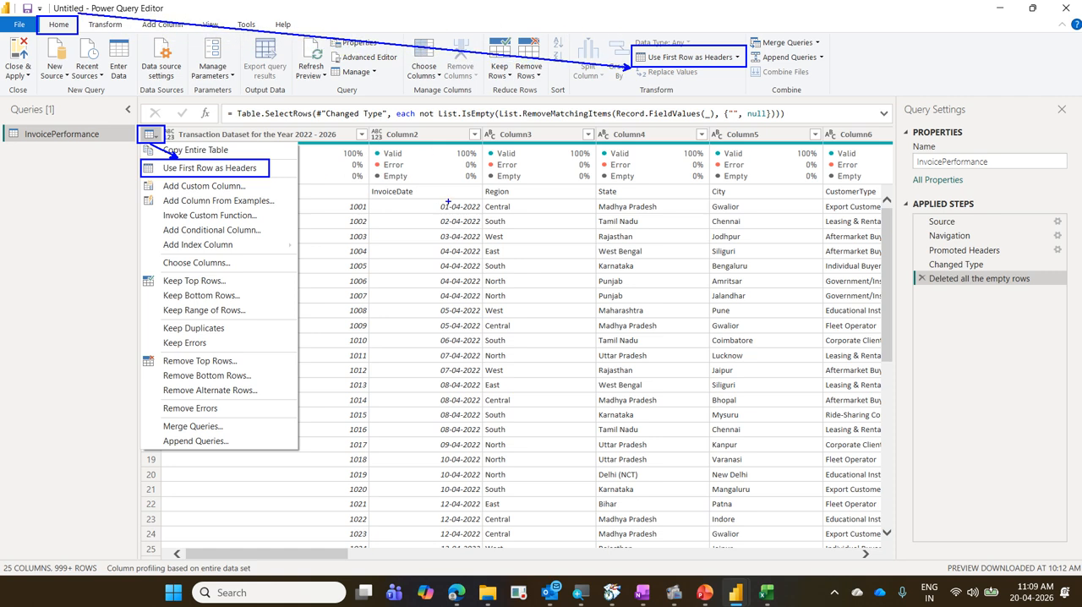
mouse_move(519, 192)
left_mouse_down()
mouse_move(545, 176)
mouse_move(536, 146)
left_mouse_up()
mouse_move(519, 207)
left_mouse_down()
mouse_move(562, 155)
mouse_move(557, 143)
left_mouse_up()
key("Escape")
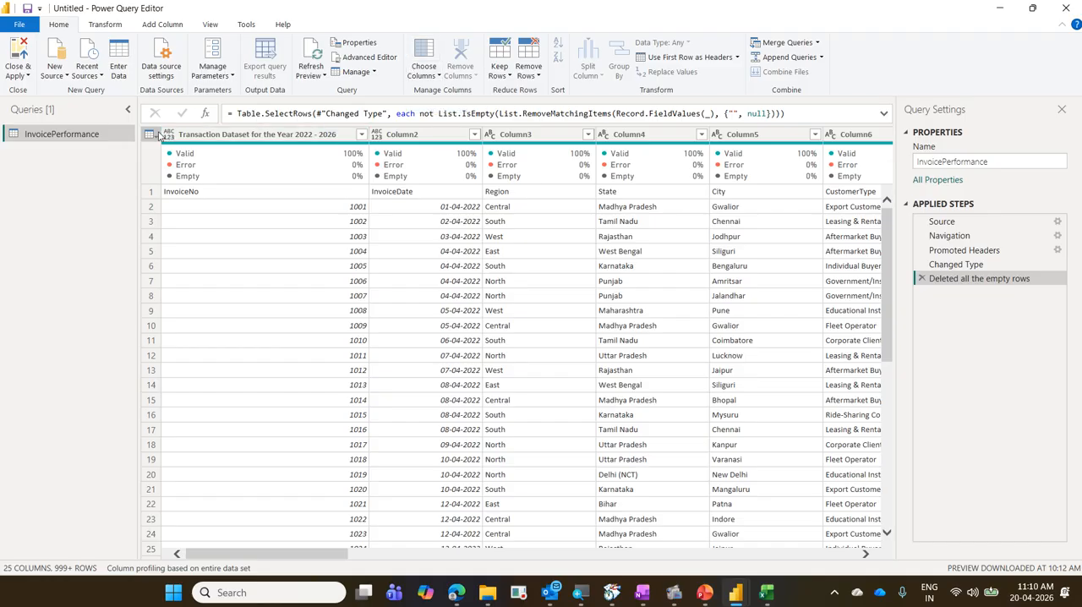
Promote the first row to column headers, mark Promoted Headers1 and Changed Type1 in blue, and clear the annotations.
left_click(705, 58)
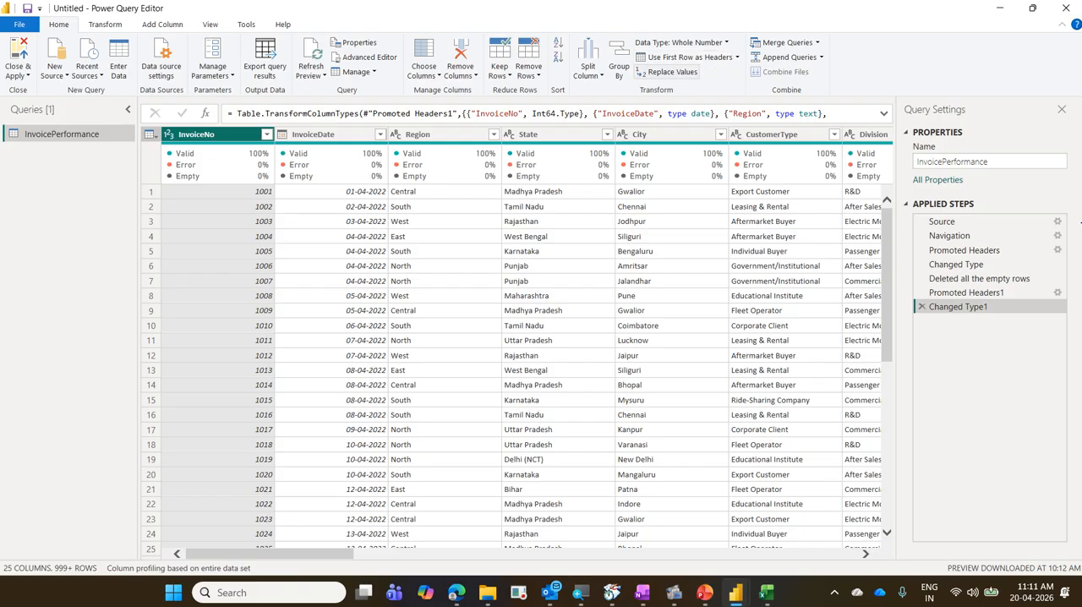
left_click_drag(912, 284, 1073, 327)
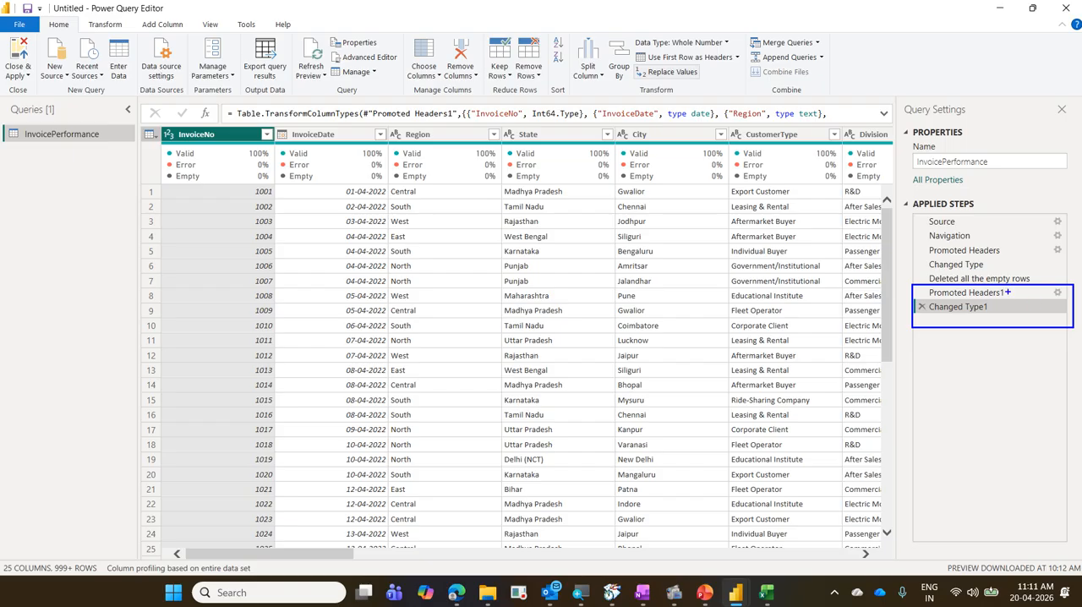
left_click_drag(1007, 292, 1038, 262)
left_click_drag(994, 307, 1027, 300)
key("Escape")
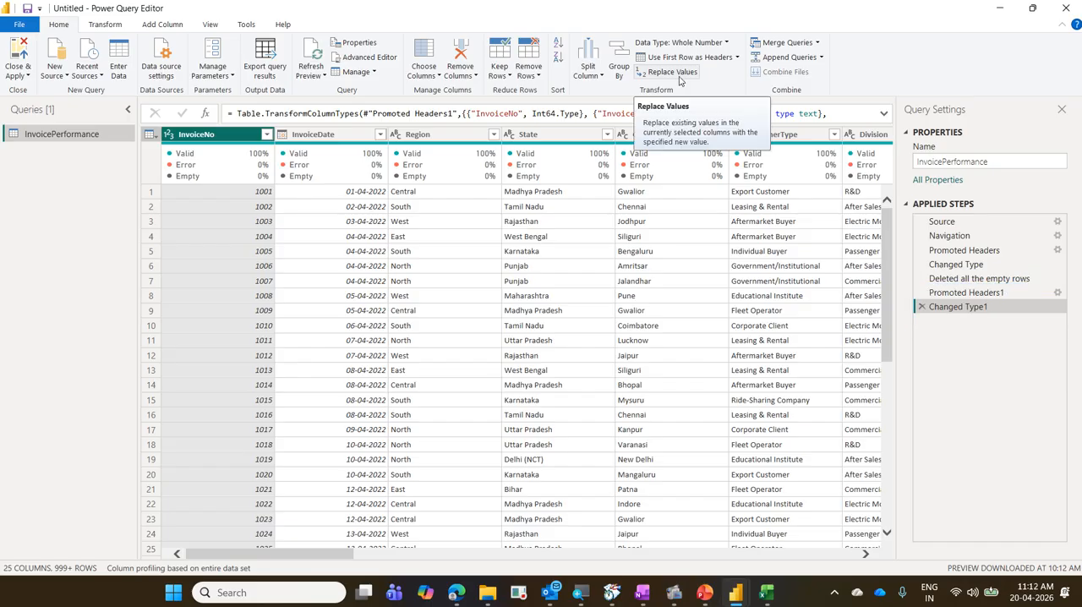
Compare the column data type icons at the Promoted Headers1 applied step with those at Changed Type1.
left_click(996, 292)
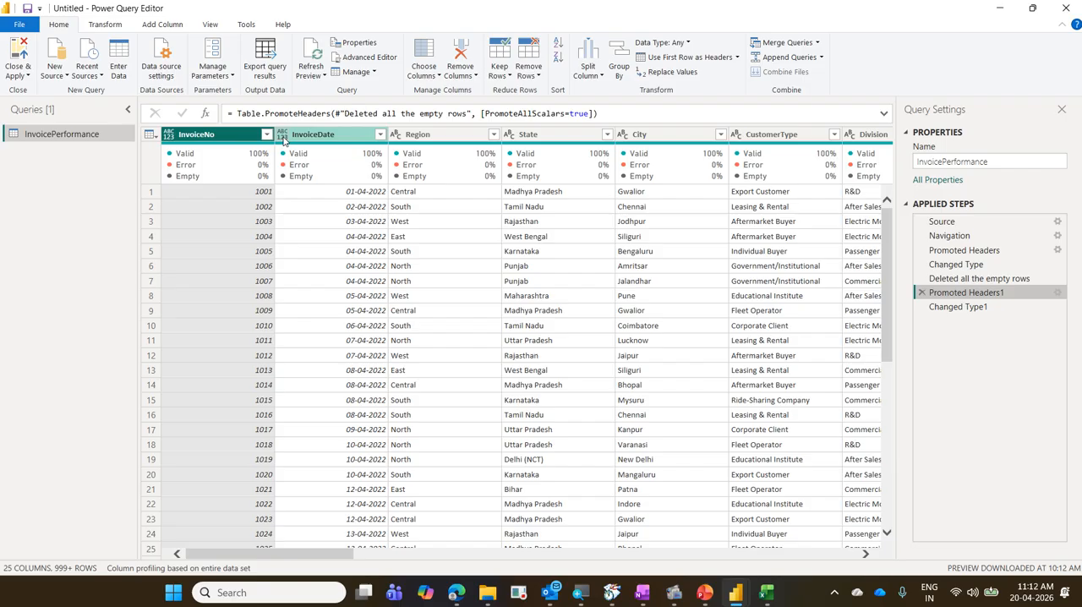
mouse_move(290, 152)
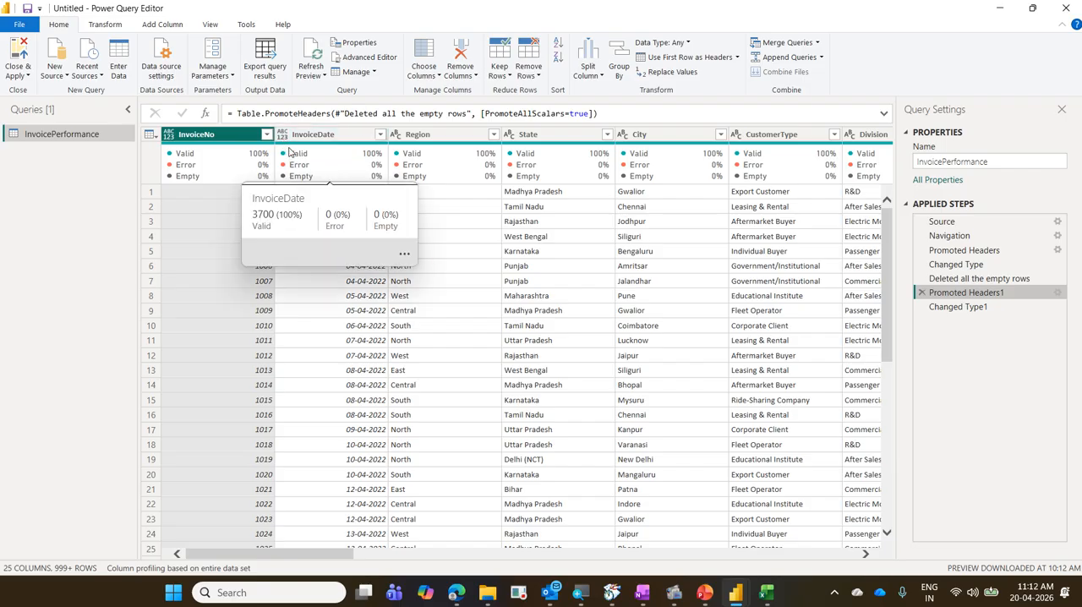
left_click(969, 313)
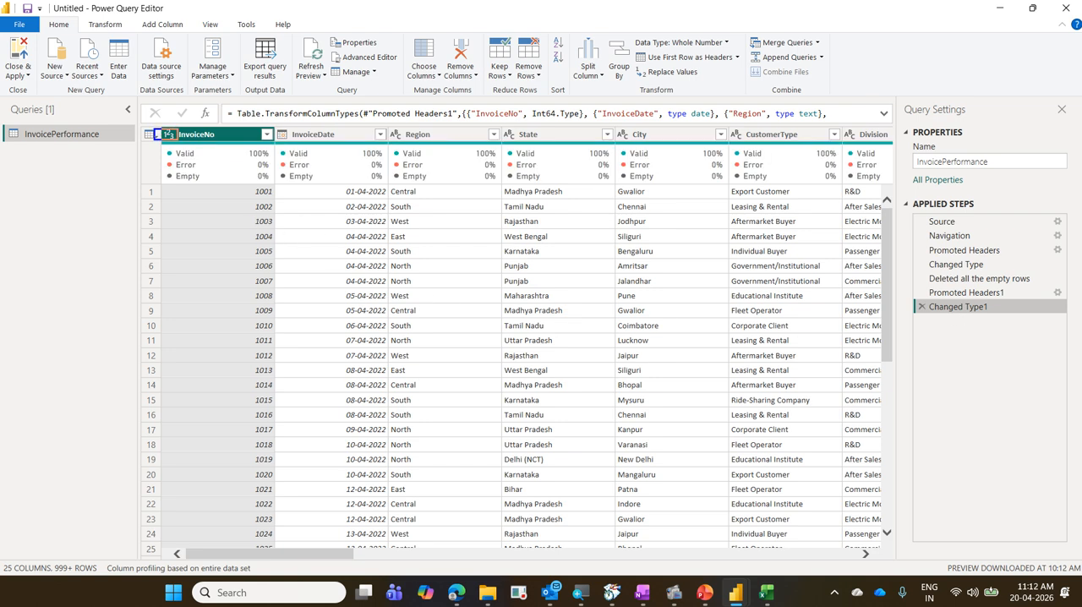
Circle the data type icons of the columns from InvoiceNo to CustomerType in blue, trace down InvoiceNo, and clear the annotations.
left_click_drag(216, 214, 219, 508)
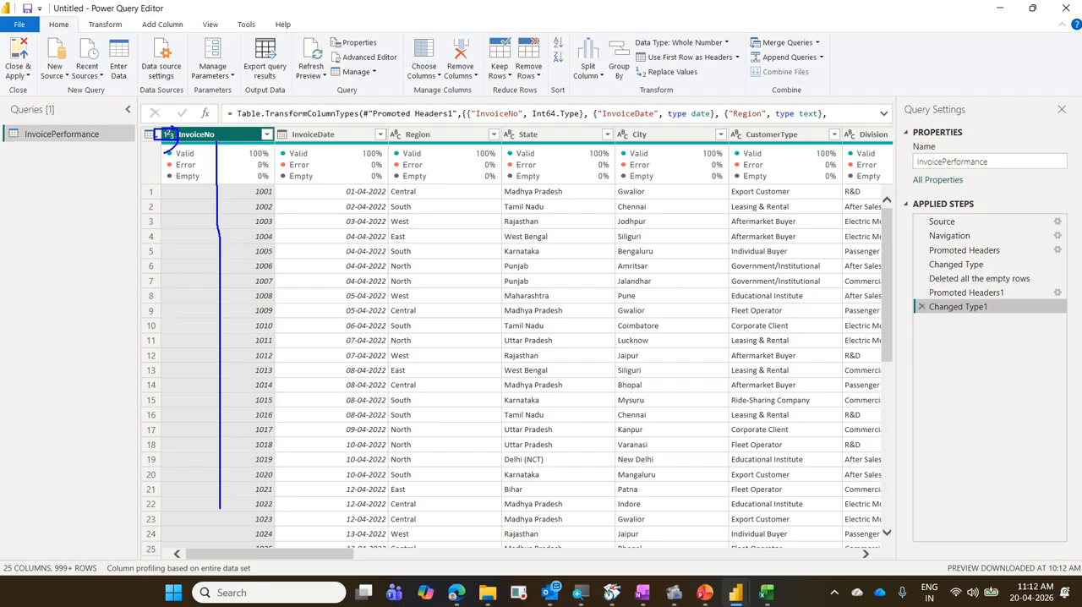
mouse_move(174, 125)
left_mouse_down()
mouse_move(158, 133)
mouse_move(170, 159)
left_mouse_up()
mouse_move(268, 145)
left_mouse_down()
mouse_move(291, 149)
mouse_move(296, 126)
mouse_move(272, 149)
mouse_move(286, 151)
left_mouse_up()
mouse_move(392, 147)
left_mouse_down()
mouse_move(394, 127)
mouse_move(395, 145)
left_mouse_up()
mouse_move(505, 146)
left_mouse_down()
mouse_move(519, 140)
mouse_move(502, 136)
left_mouse_up()
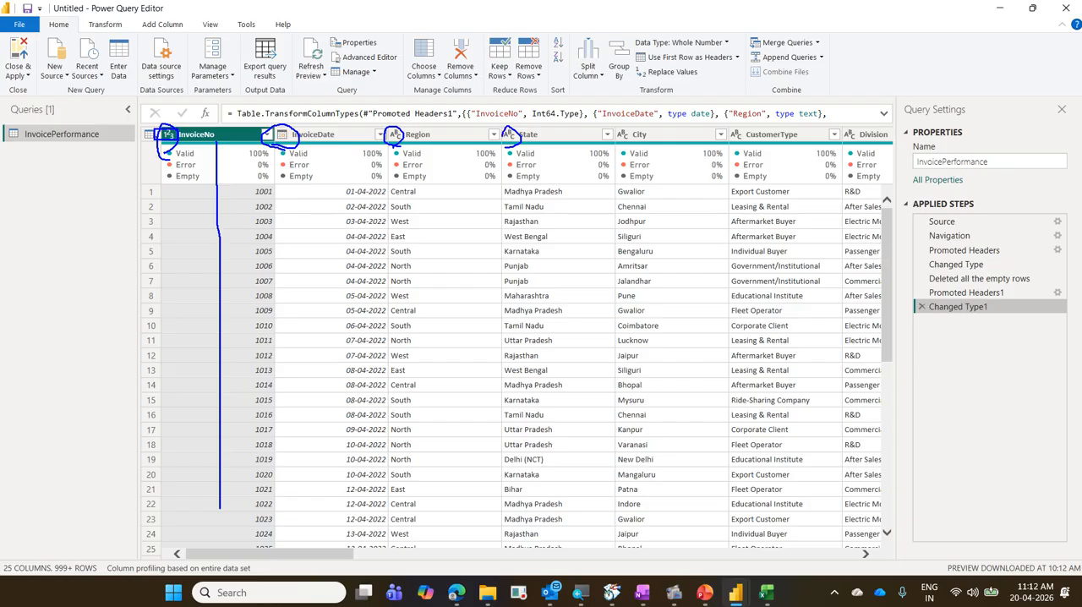
mouse_move(619, 149)
left_mouse_down()
mouse_move(599, 131)
mouse_move(646, 150)
left_mouse_up()
mouse_move(727, 142)
left_mouse_down()
mouse_move(741, 134)
mouse_move(725, 135)
left_mouse_up()
key("Escape")
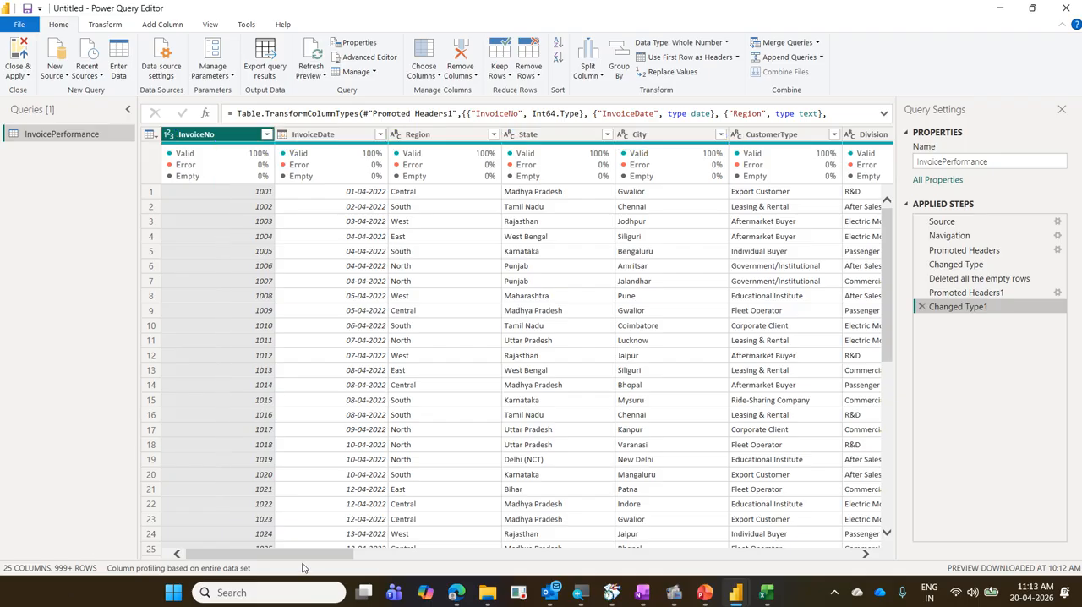
Examine the data type icons across the remaining columns as far as NetProfit and Column21, and return to InvoiceNo.
mouse_move(311, 551)
left_mouse_down()
mouse_move(626, 552)
mouse_move(120, 544)
left_mouse_up()
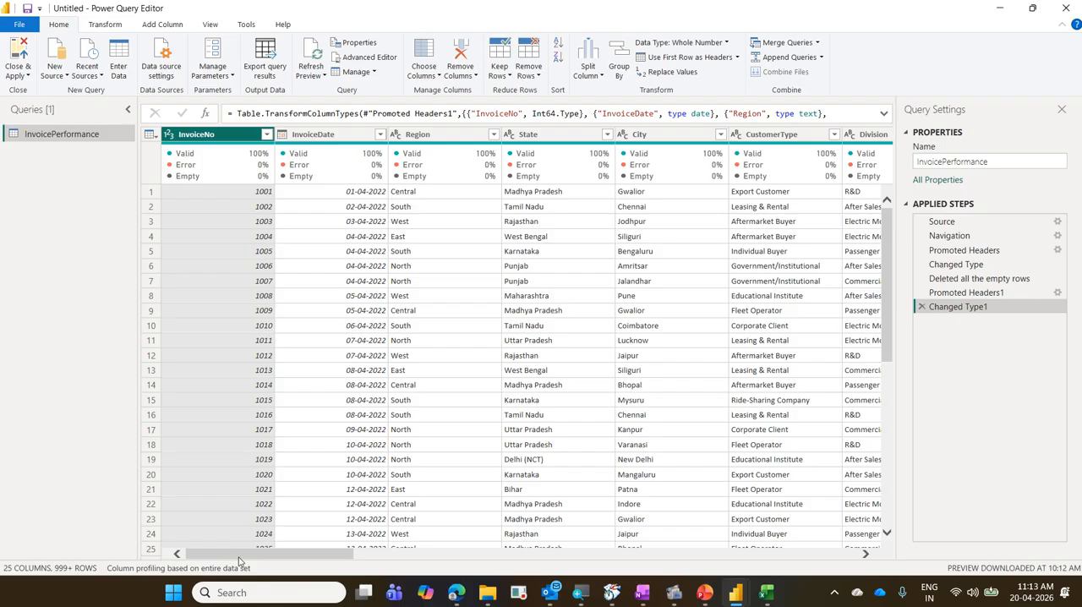
left_click_drag(236, 558, 634, 599)
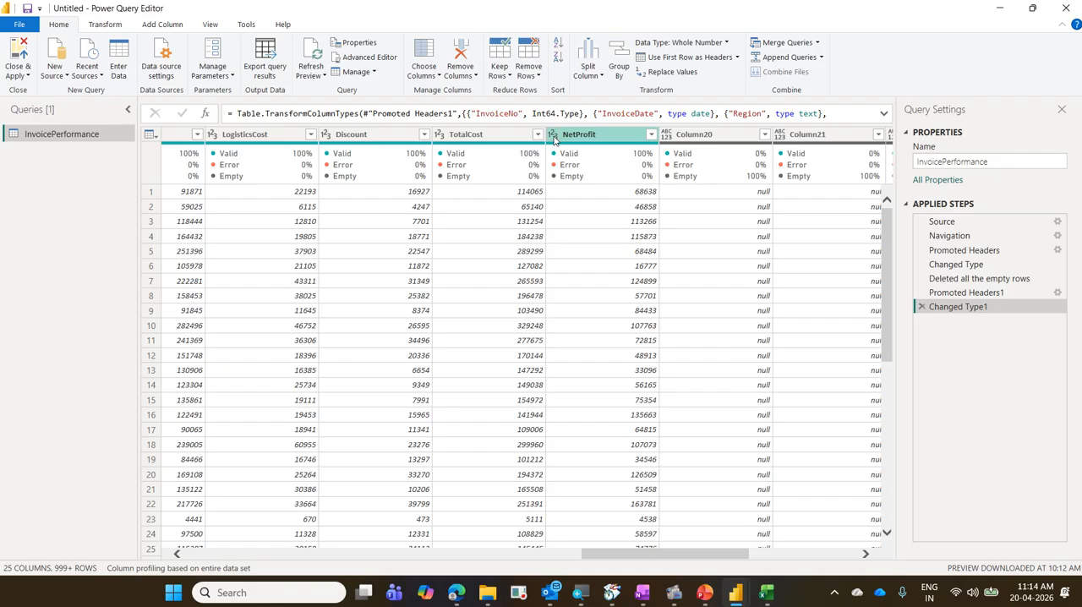
left_click_drag(616, 553, 155, 559)
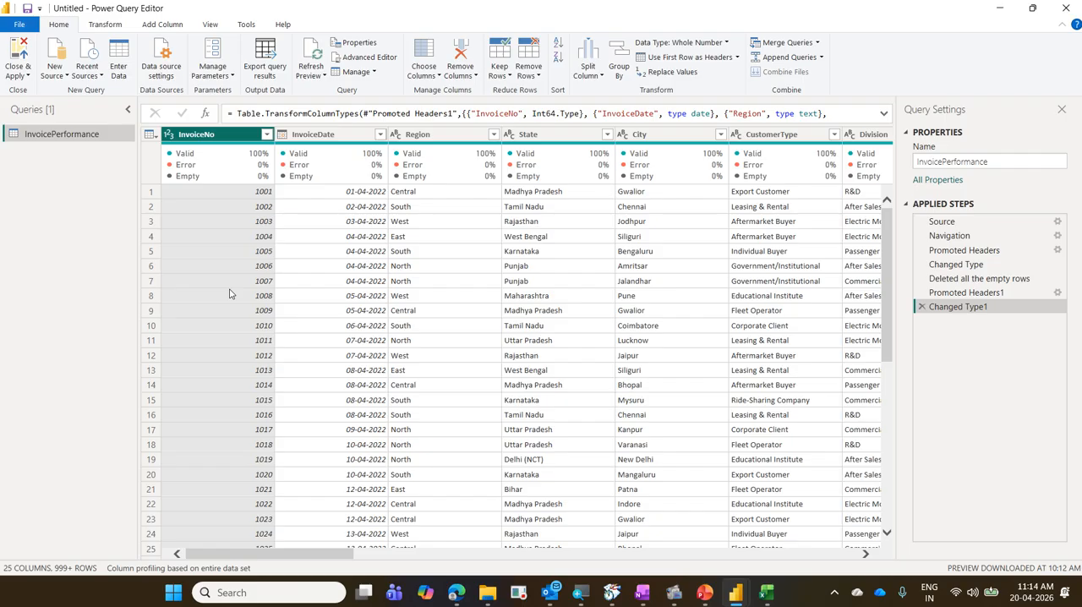
Show the Detect Data Type command for the selected column, box it in blue, and link it to Transform.
left_click(120, 30)
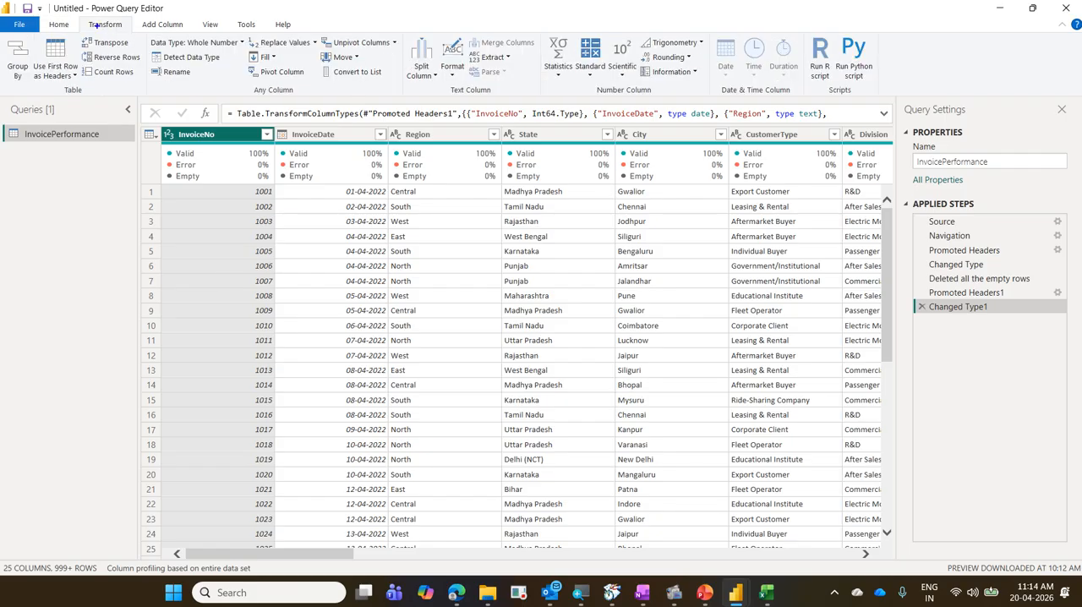
mouse_move(77, 15)
left_mouse_down()
mouse_move(180, 66)
mouse_move(233, 71)
left_mouse_up()
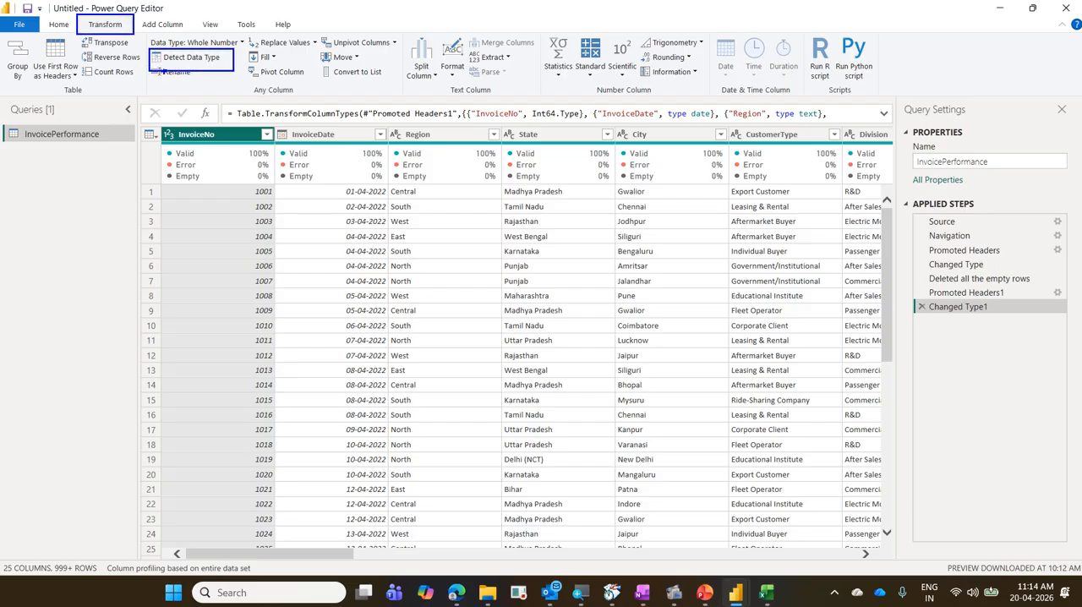
left_click_drag(149, 57, 107, 35)
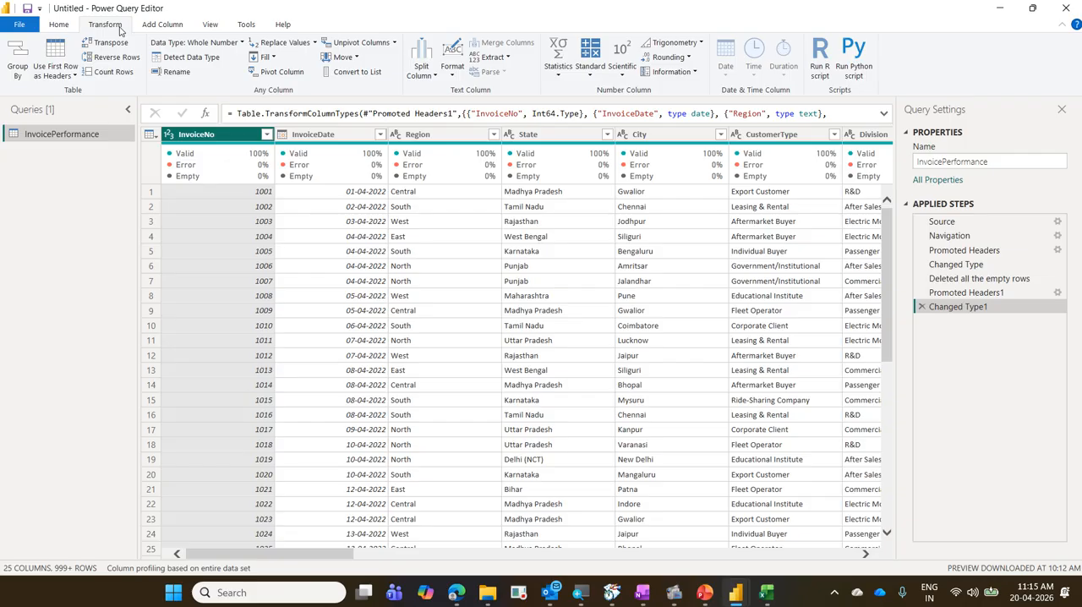
View the data types available for InvoiceNo without changing it, and check the type icons around the Amount column.
left_click(169, 135)
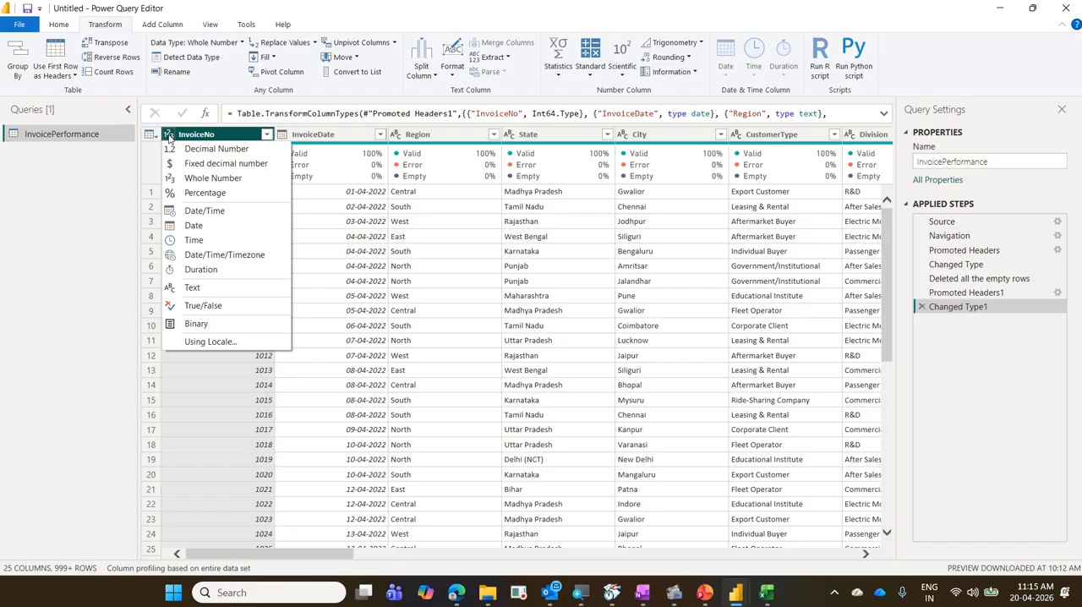
left_click(169, 138)
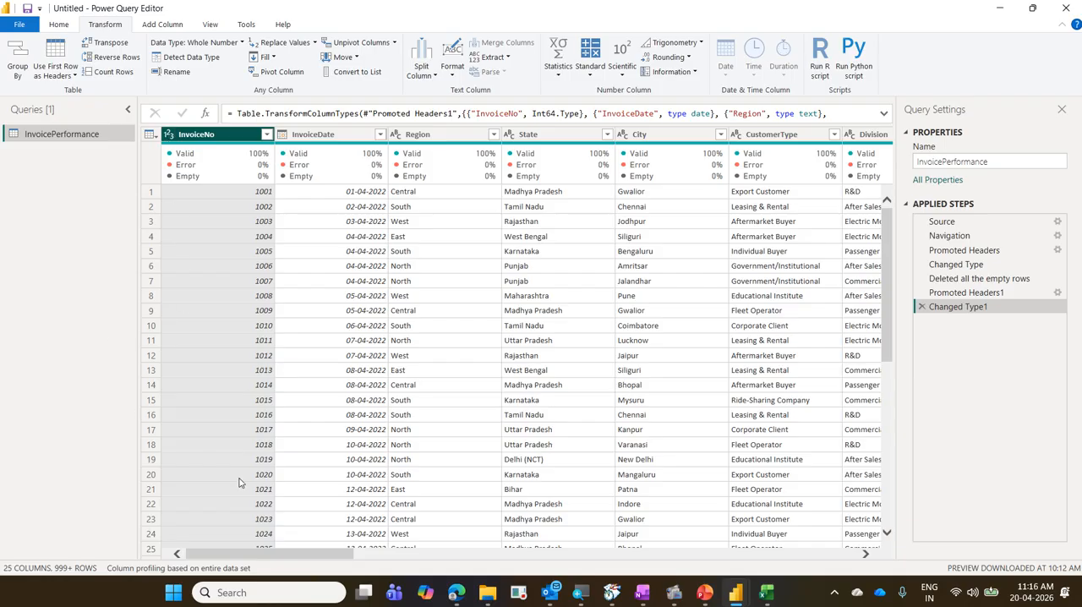
left_click_drag(324, 553, 594, 553)
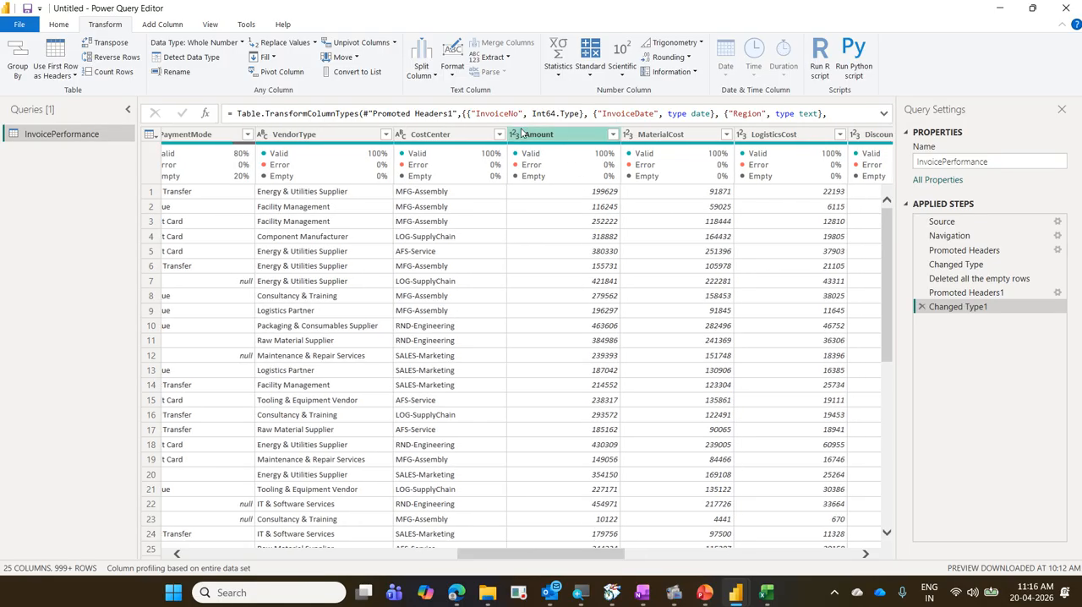
left_click_drag(558, 555, 130, 553)
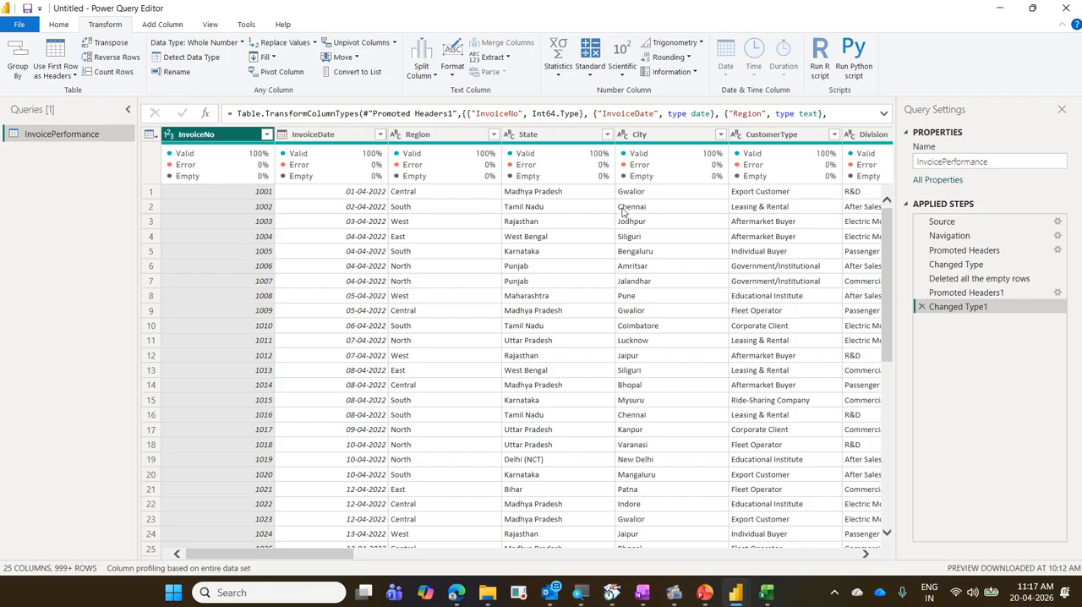
Mark the first City and State values in blue against their headers, and box the State type icon and the InvoiceNo and InvoiceDate headers.
mouse_move(606, 183)
left_mouse_down()
mouse_move(654, 205)
mouse_move(651, 133)
left_mouse_up()
left_click_drag(564, 194, 568, 129)
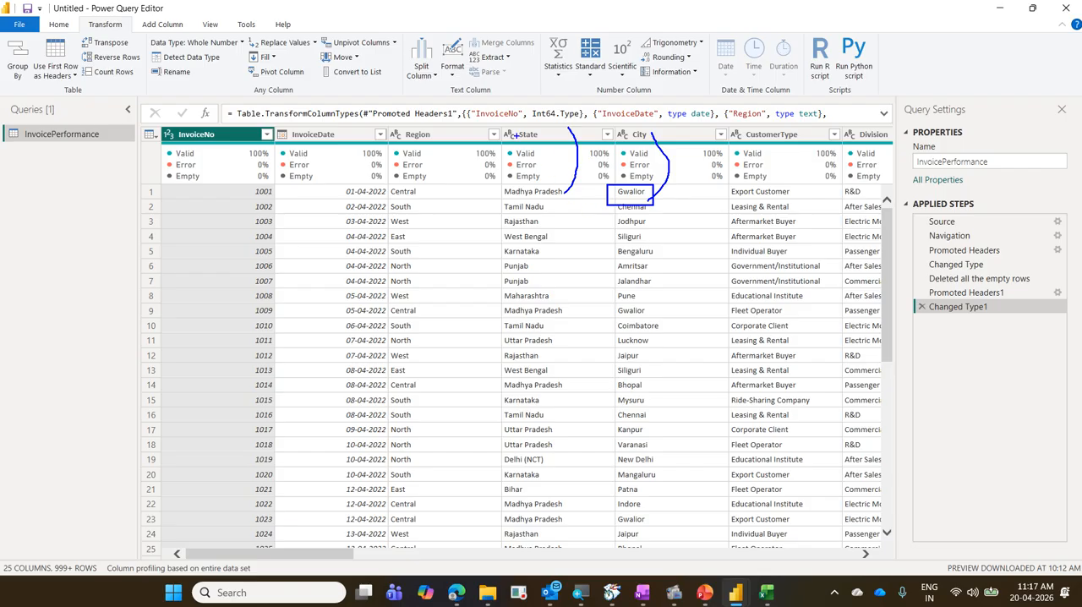
left_click_drag(497, 127, 530, 141)
key("Escape")
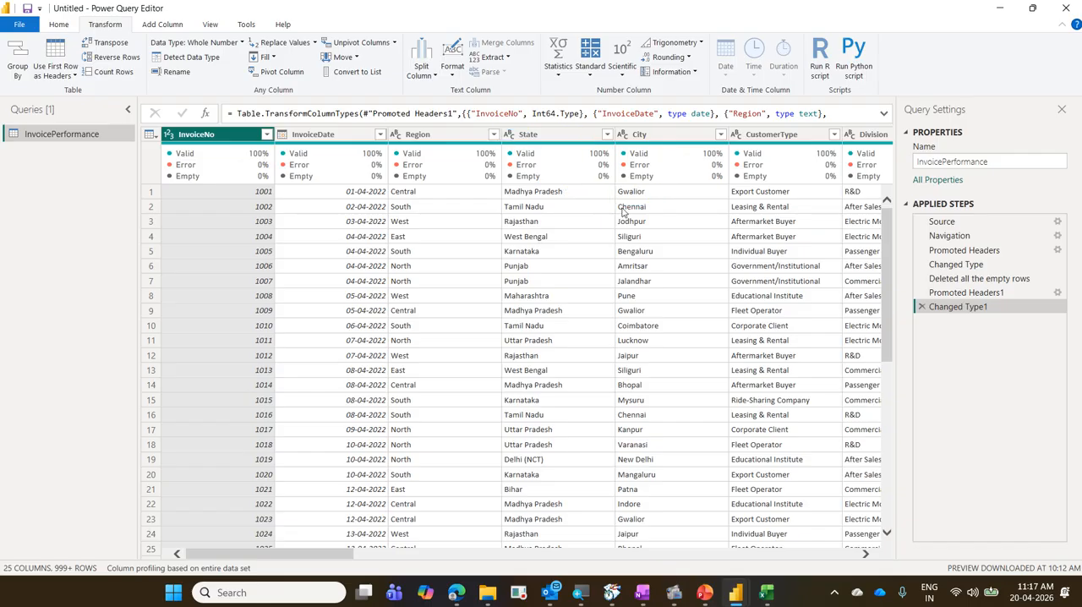
left_click_drag(157, 118, 322, 144)
Switch to Excel, select cell E1 in a new blank workbook, and return to Power Query Editor.
left_click(768, 593)
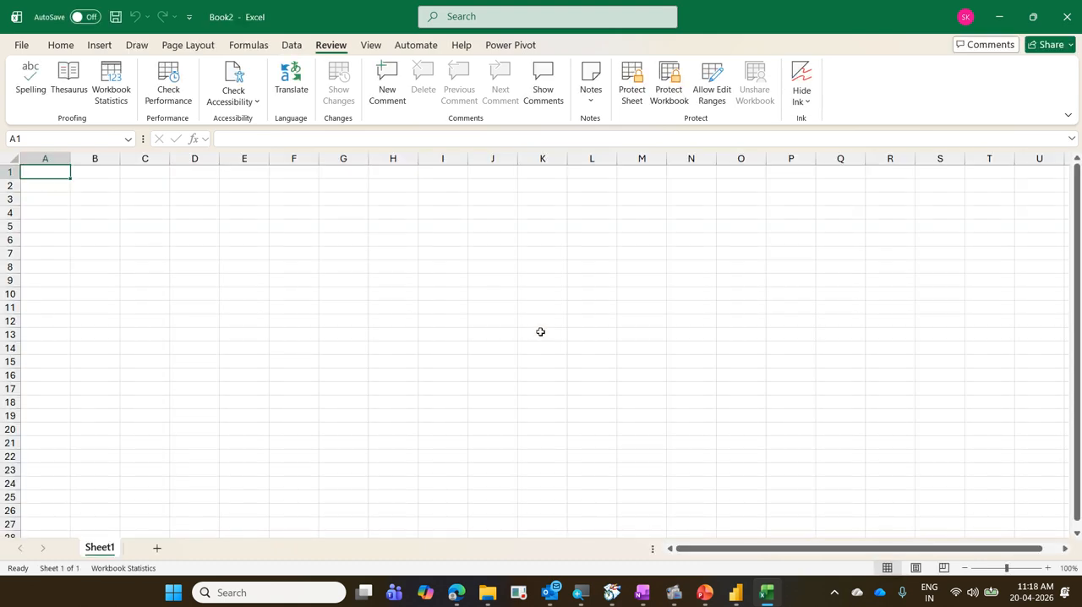
left_click(237, 174)
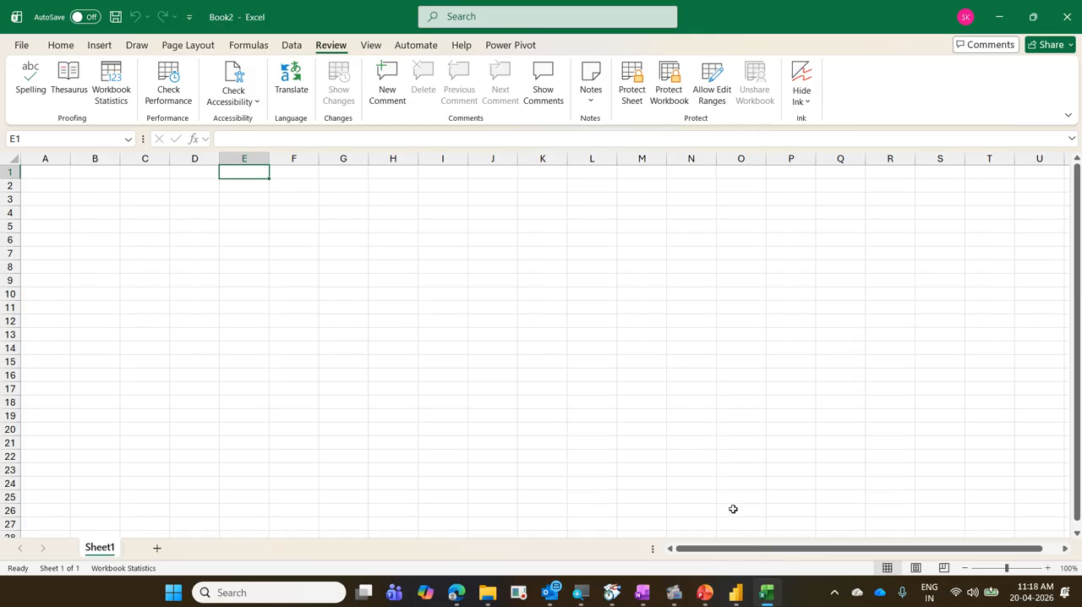
left_click(736, 592)
left_click(772, 555)
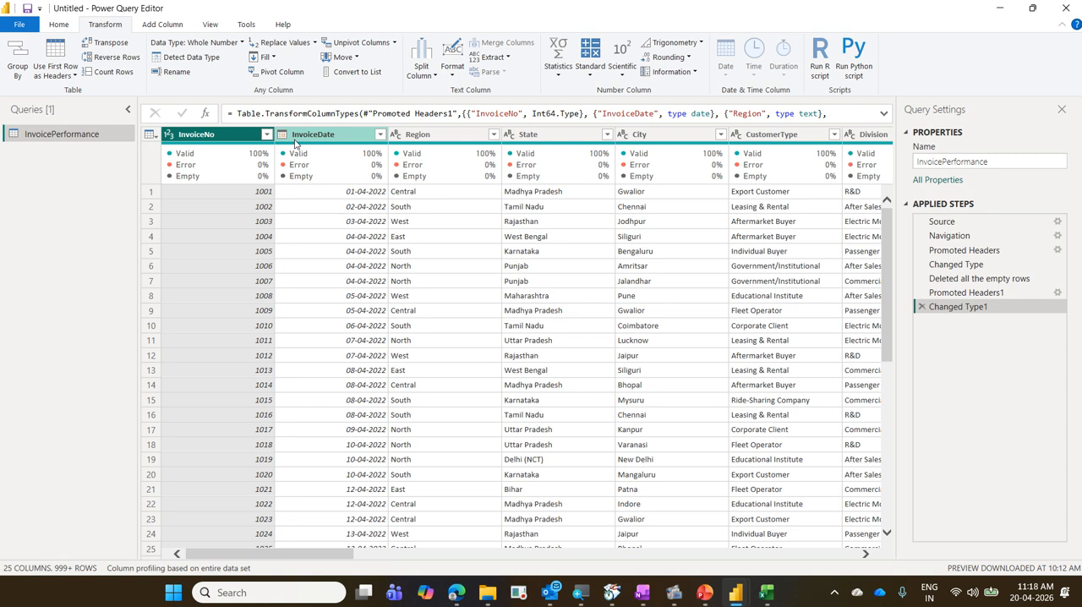
Switch to Excel and enter the current date, 20-04-2026, in cell E1 of the blank workbook.
left_click(766, 592)
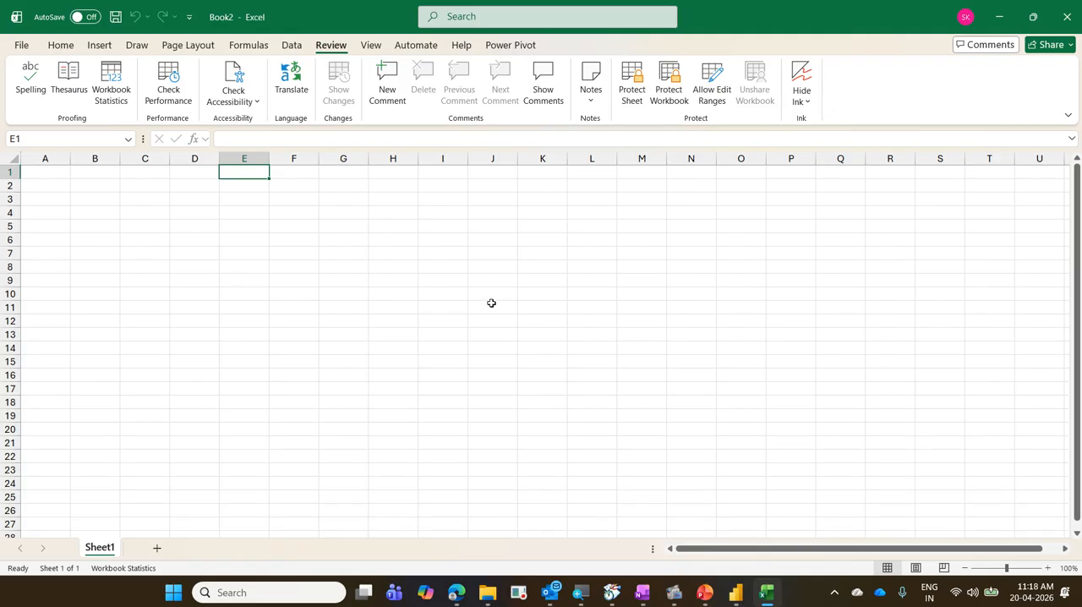
key("ctrl+semicolon")
key("Return")
key("Up")
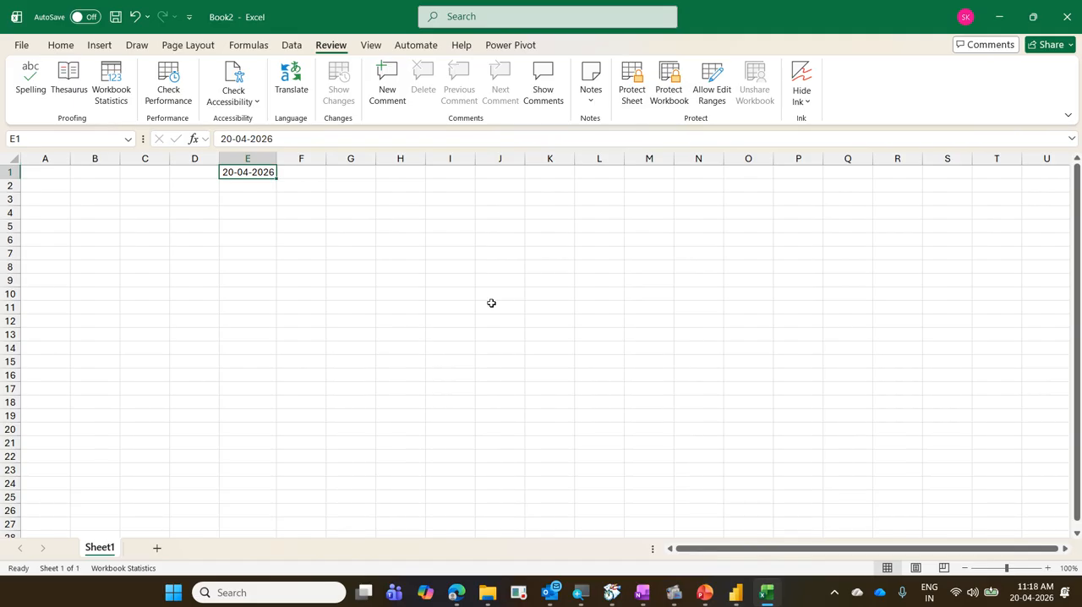
Try the General number format on cell E1, undo it, and set the cell's date format to the 2012-03-14 type.
key("ctrl+shift+asciitilde")
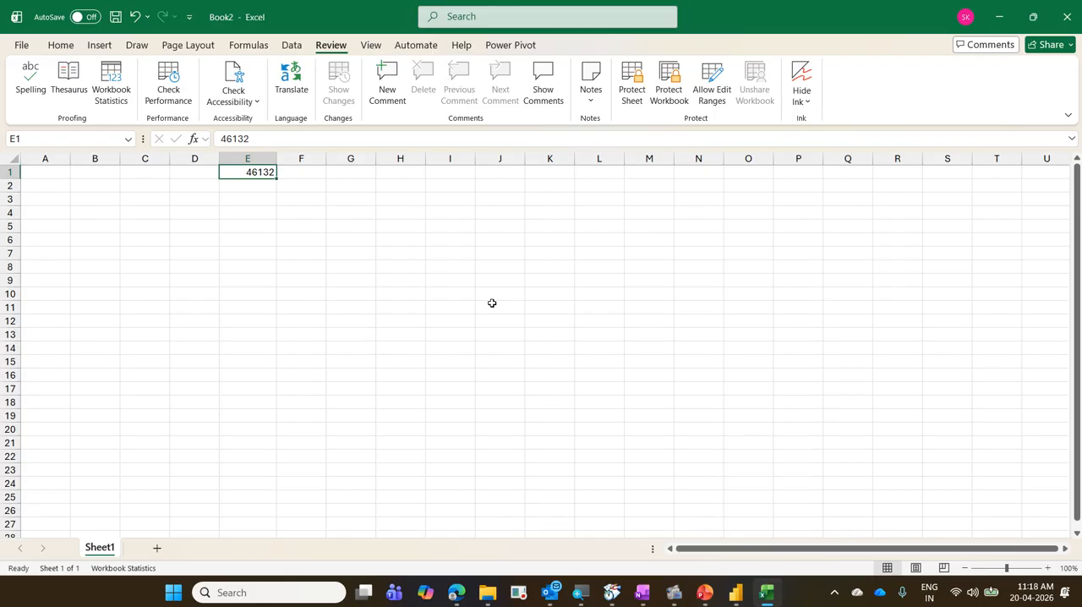
key("ctrl+z")
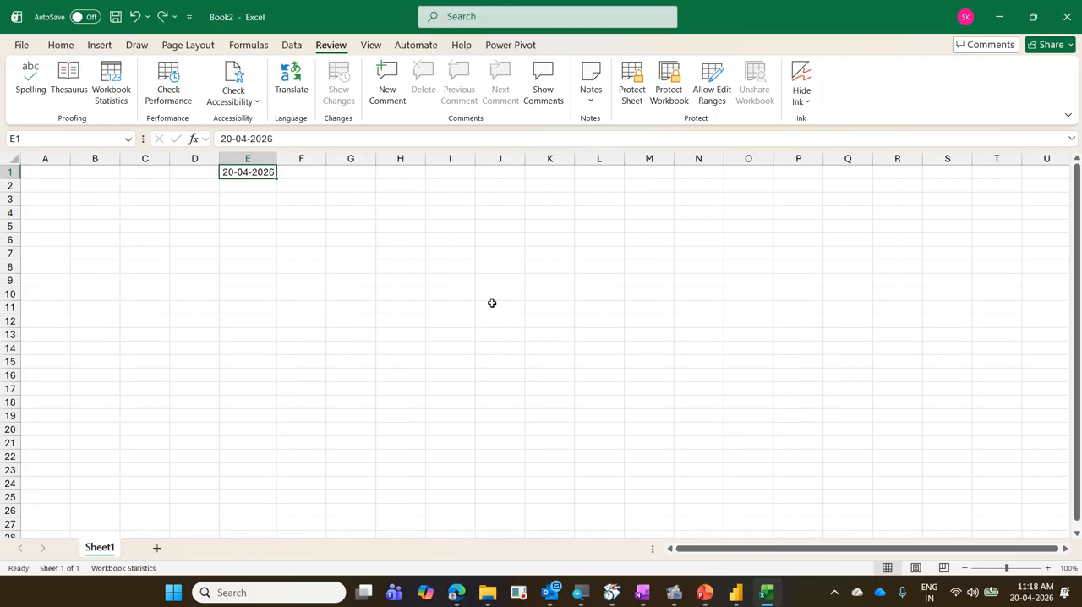
key("ctrl+1")
left_click(332, 282)
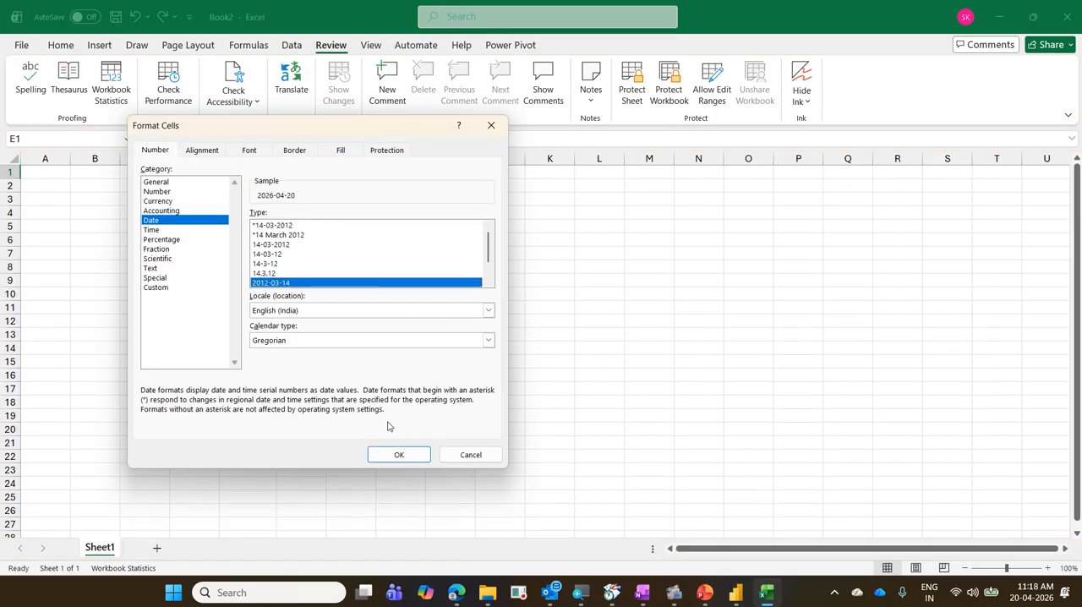
left_click(399, 455)
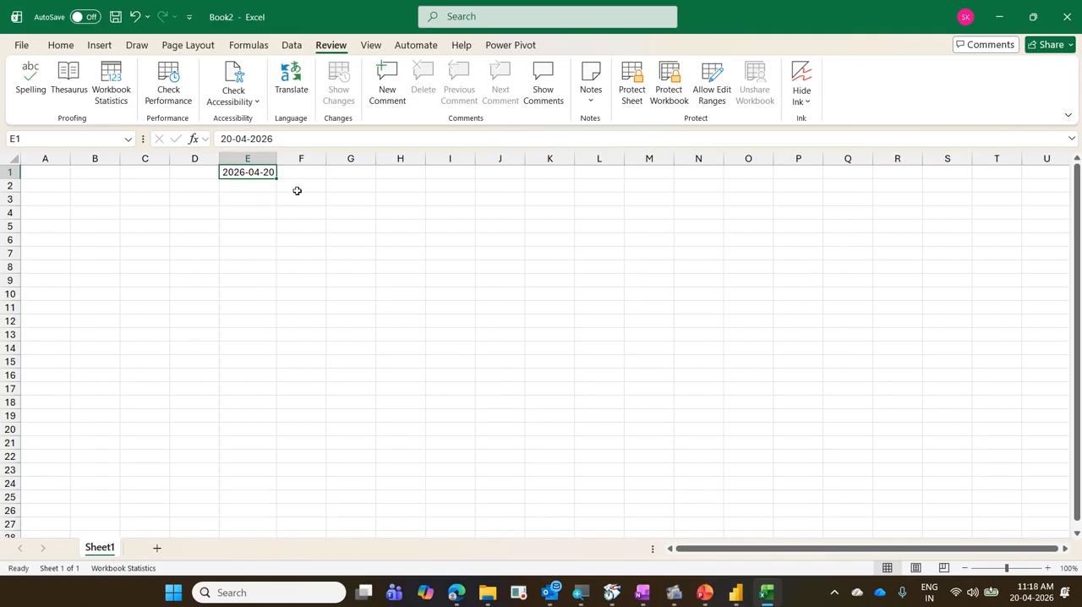
Switch E1 to General format once more, undo the change, and review its date format settings.
key("ctrl+shift+asciitilde")
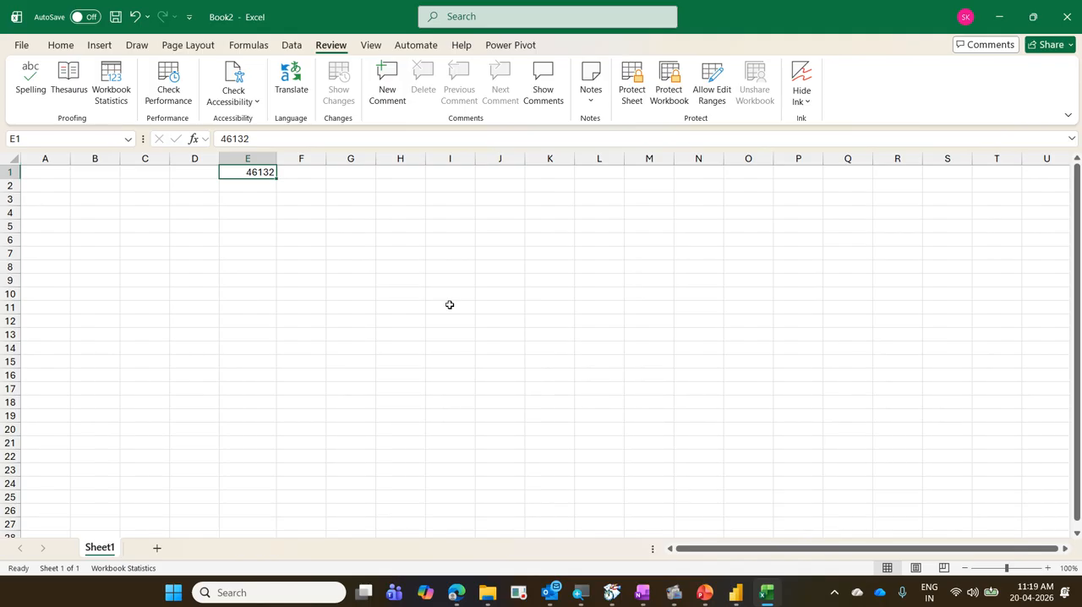
key("ctrl+z")
key("ctrl+1")
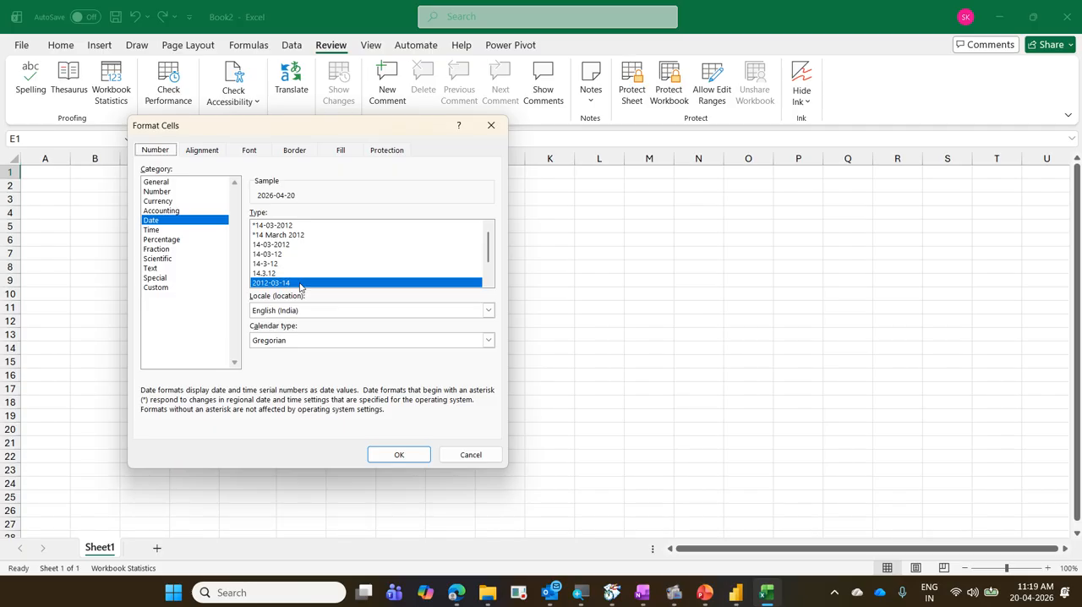
key("Return")
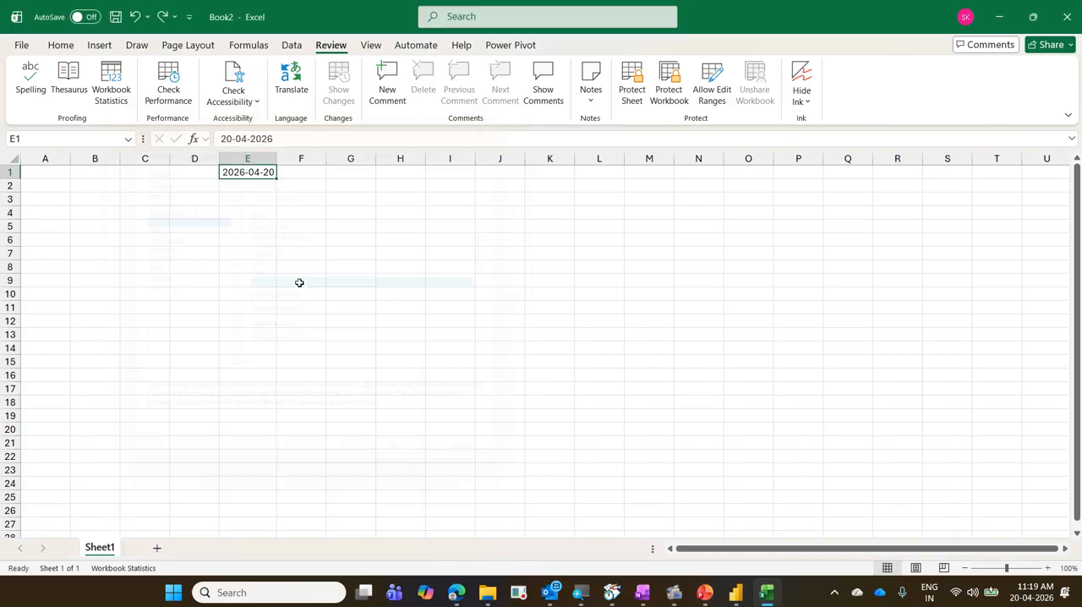
Return to Power Query Editor and temporarily box the first seven InvoiceDate values and the taskbar clock in blue.
left_click(996, 29)
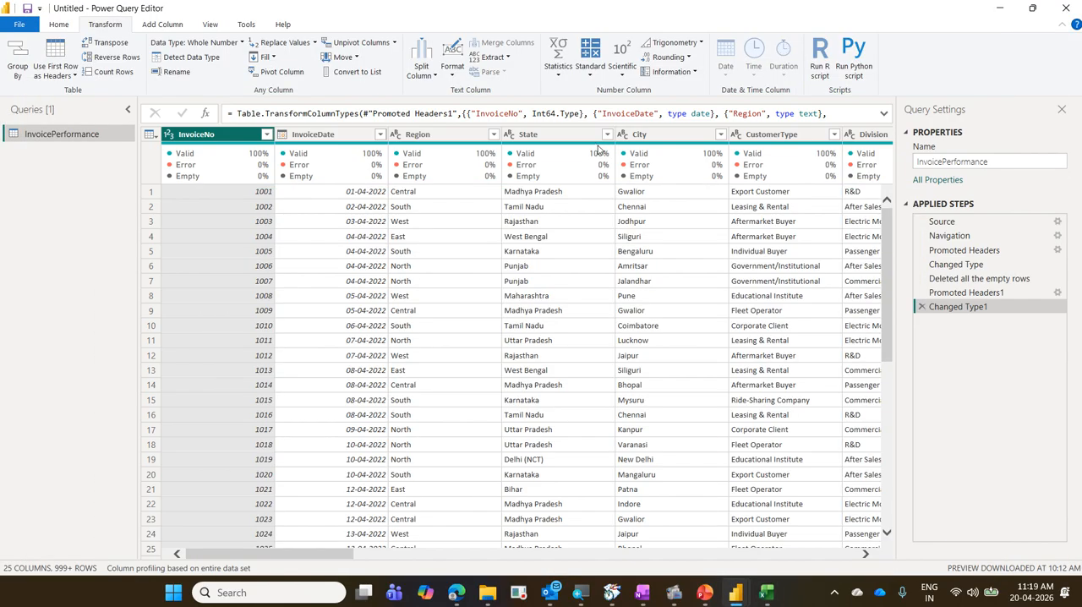
mouse_move(598, 148)
mouse_move(328, 184)
left_mouse_down()
mouse_move(364, 210)
mouse_move(386, 293)
left_mouse_up()
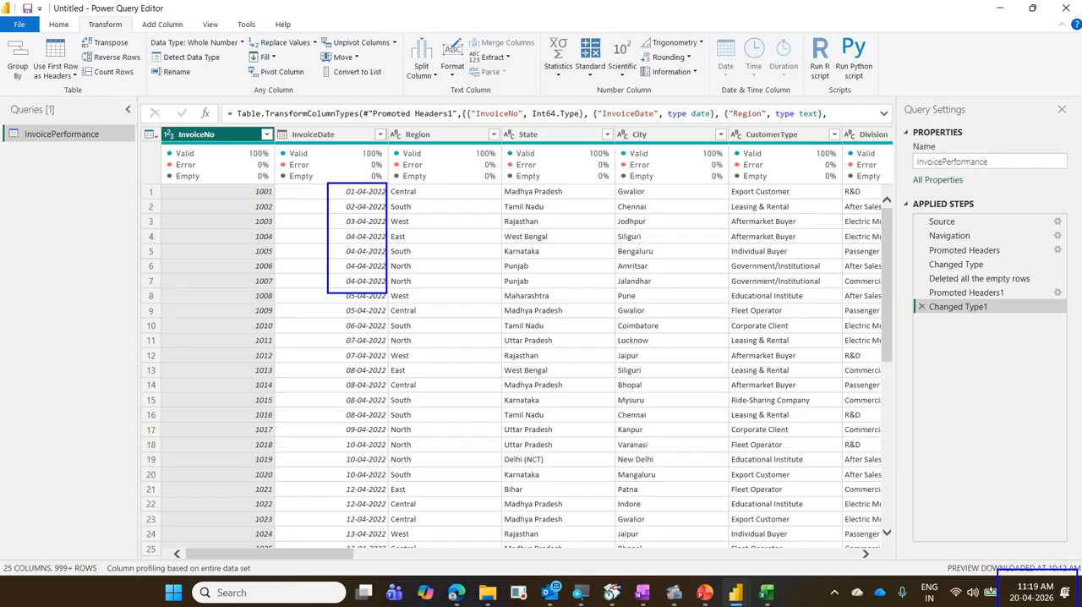
key("Escape")
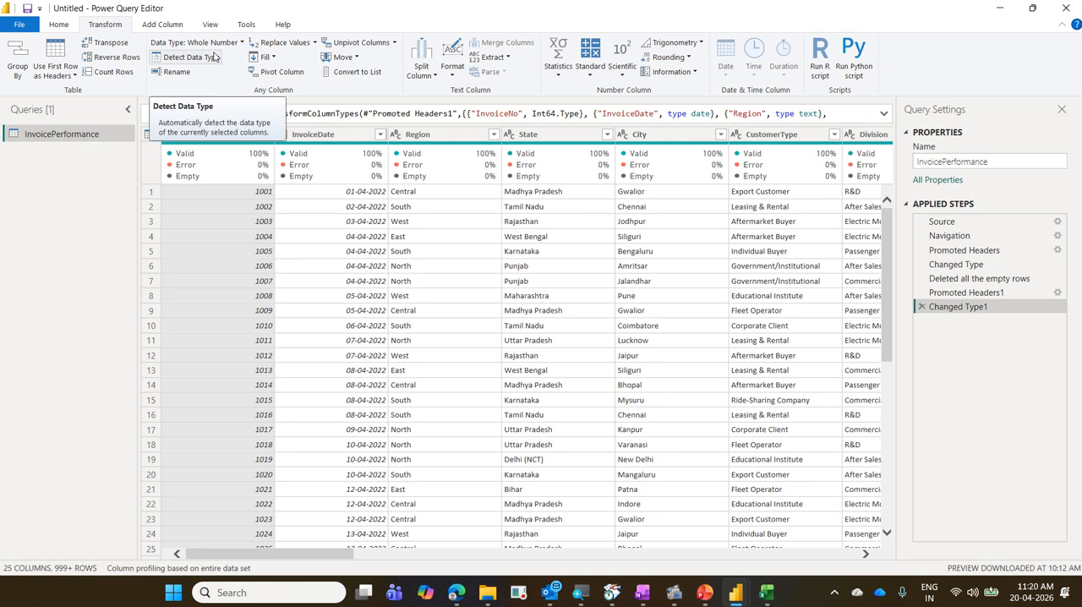
Check the data type of InvoiceNo through CustomerType selected together, and of InvoiceDate selected alone.
left_click(782, 137, "shift")
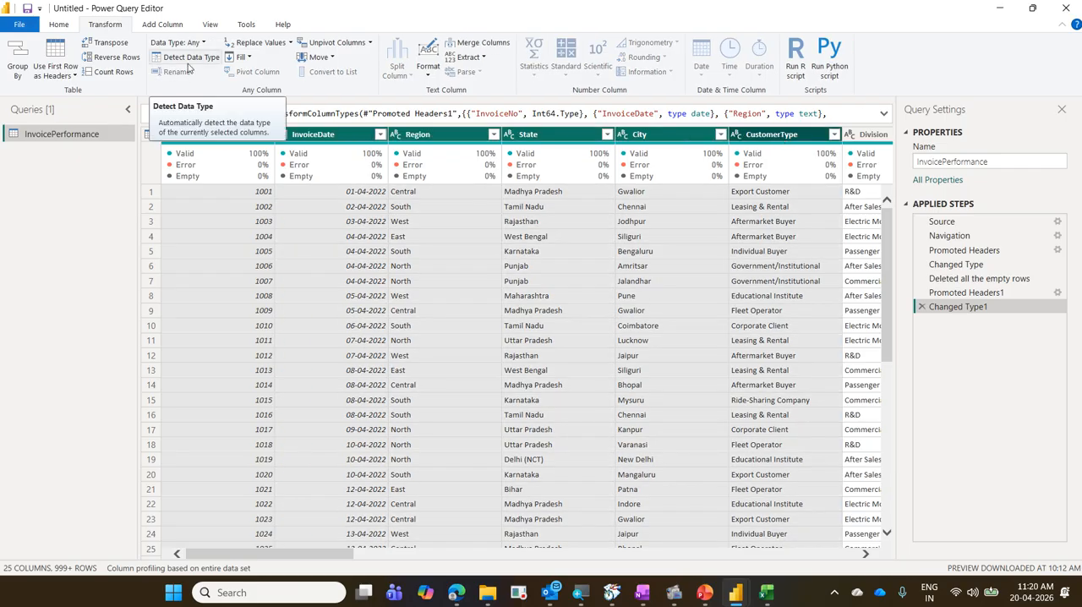
left_click(330, 136)
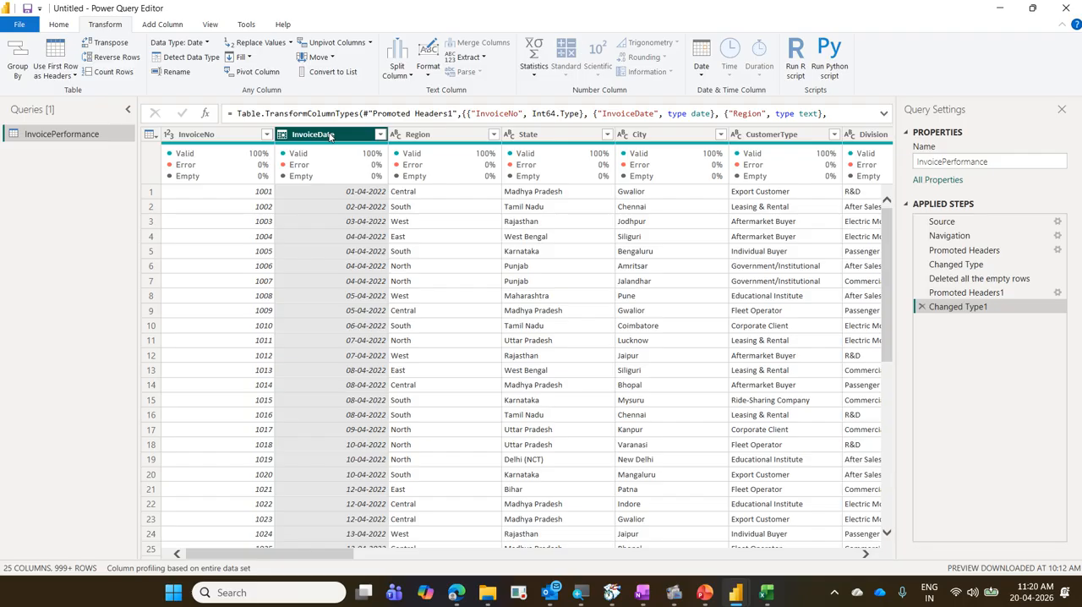
Select the empty Column20 and examine the available commands for removing columns without applying any.
left_click_drag(347, 555, 818, 559)
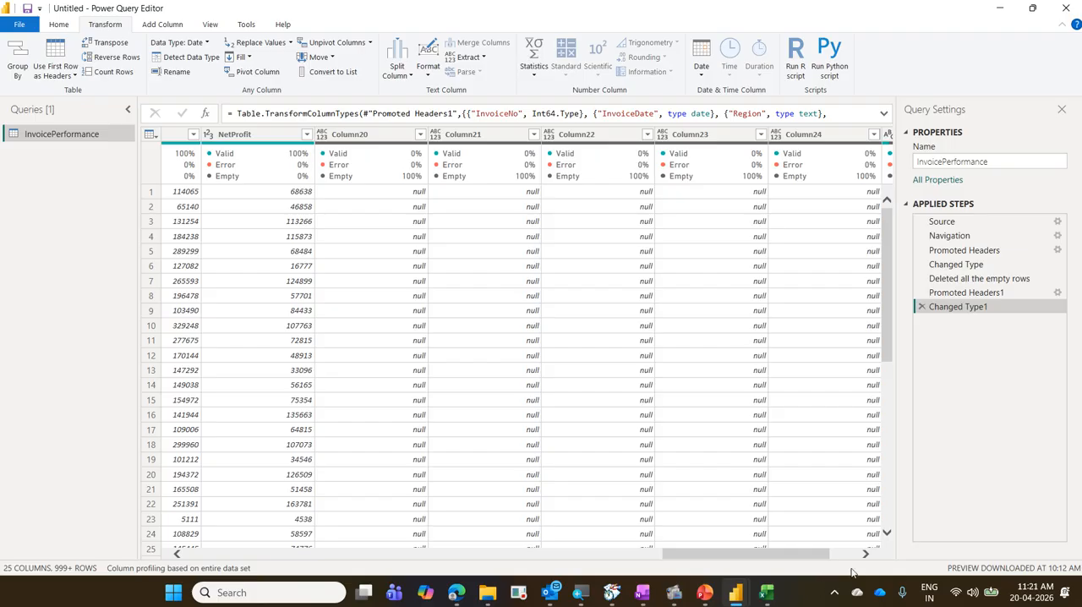
right_click(362, 136)
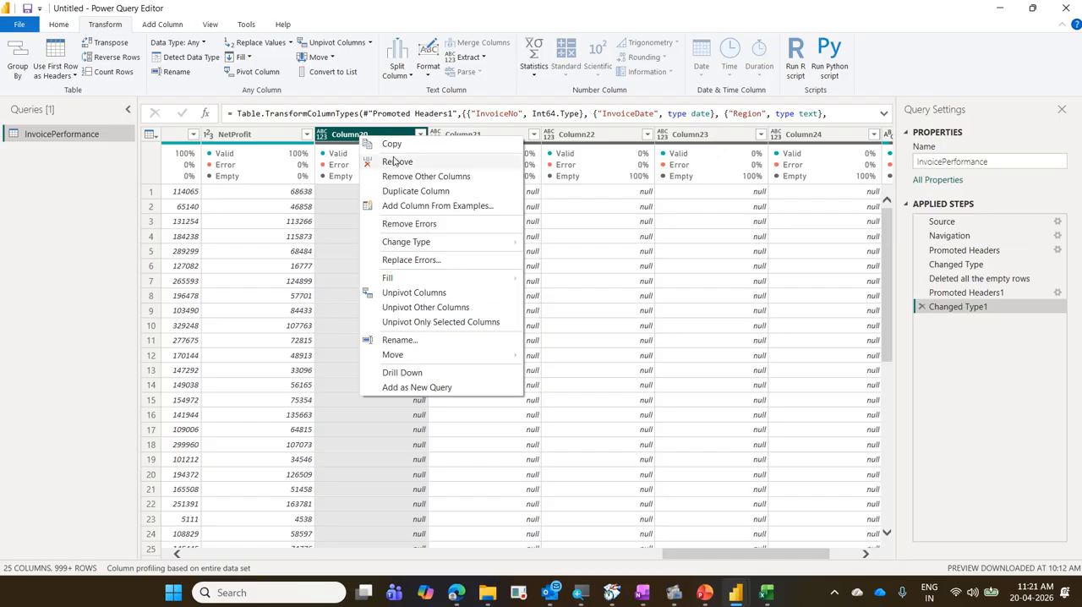
left_click(57, 27)
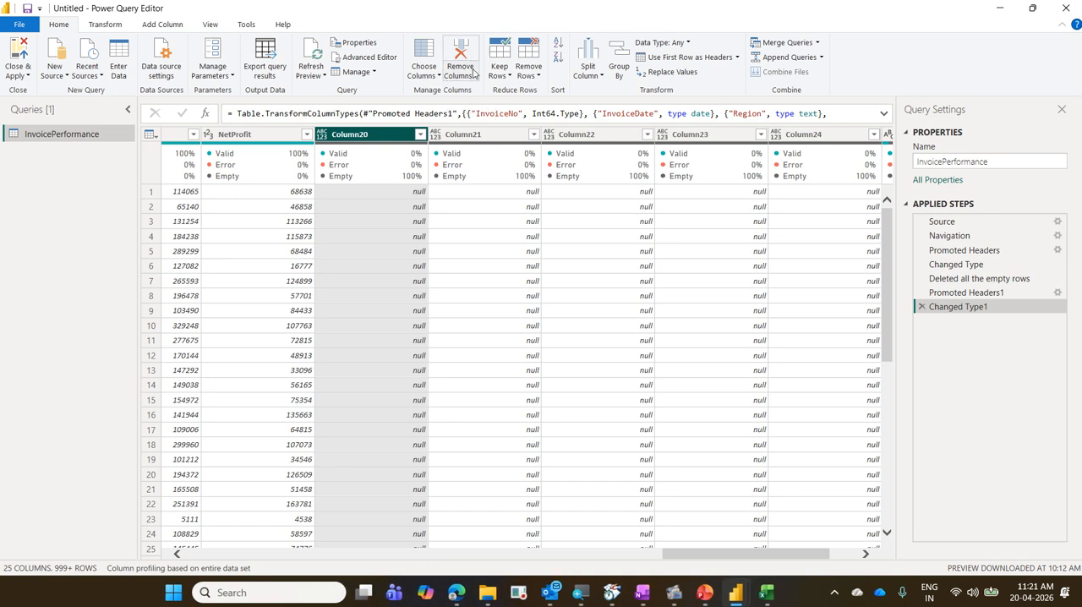
left_click(473, 74)
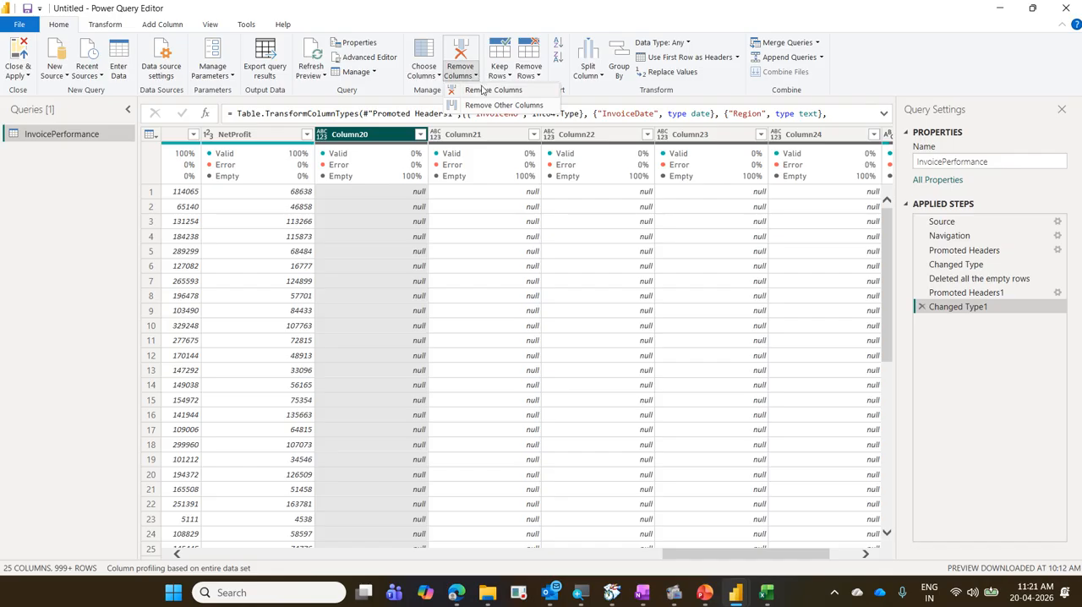
left_click(891, 60)
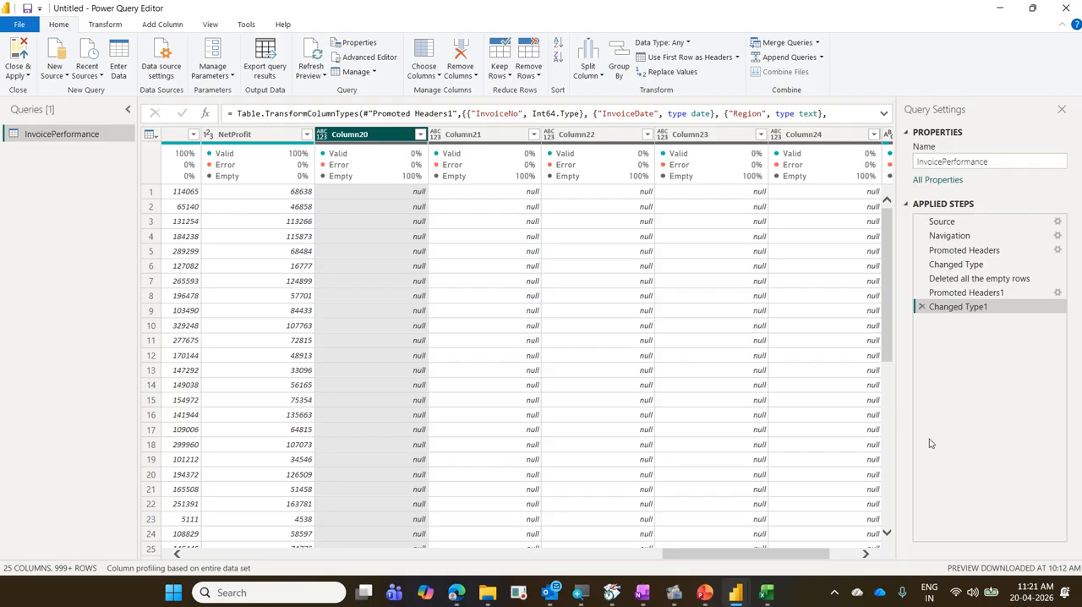
Mark Home and Choose Columns with blue boxes joined by an arrow, and clear the markings.
left_click_drag(753, 554, 688, 551)
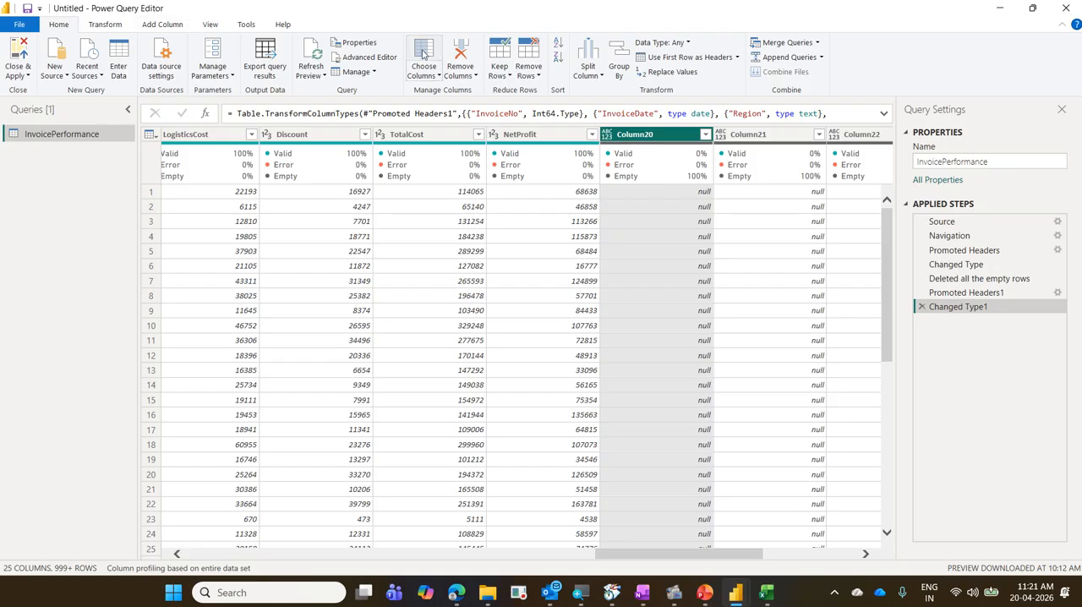
key("ctrl+2")
left_click_drag(39, 15, 82, 38)
left_click_drag(399, 36, 444, 88)
mouse_move(397, 62)
left_mouse_down()
mouse_move(69, 59)
mouse_move(81, 29)
left_mouse_up()
left_click_drag(432, 40, 447, 24)
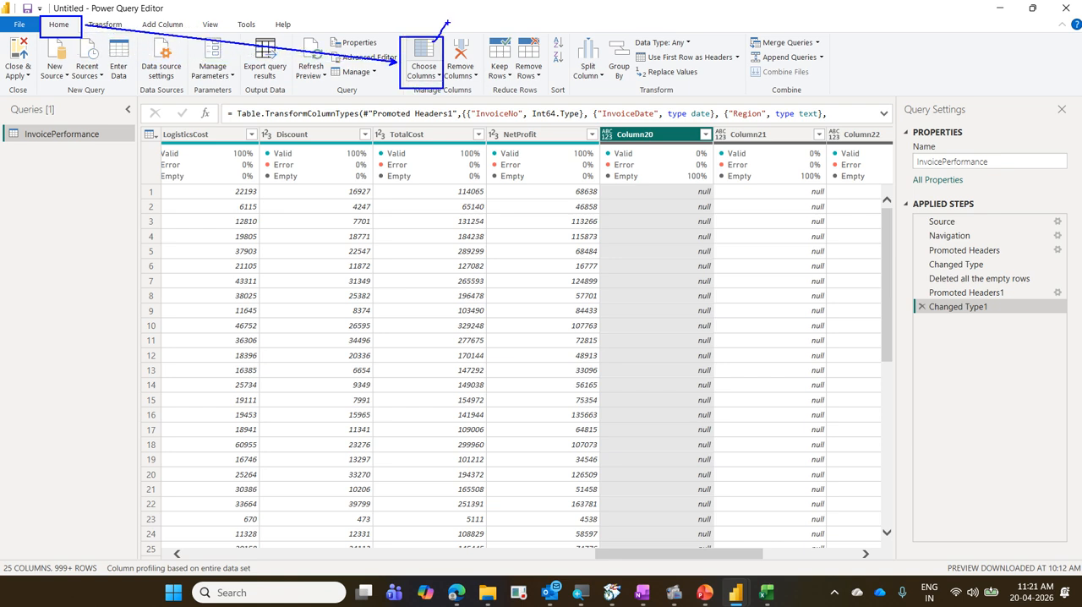
left_click_drag(433, 71, 443, 81)
key("Escape")
Use Choose Columns to keep every column except NetProfit and Column20 through Column25.
left_click(425, 52)
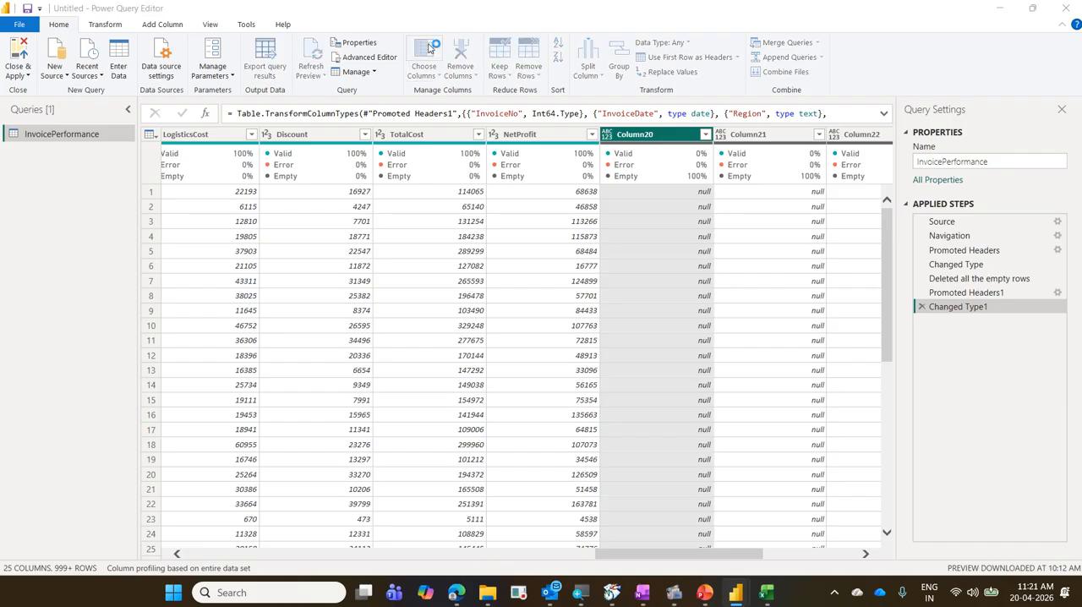
key("Escape")
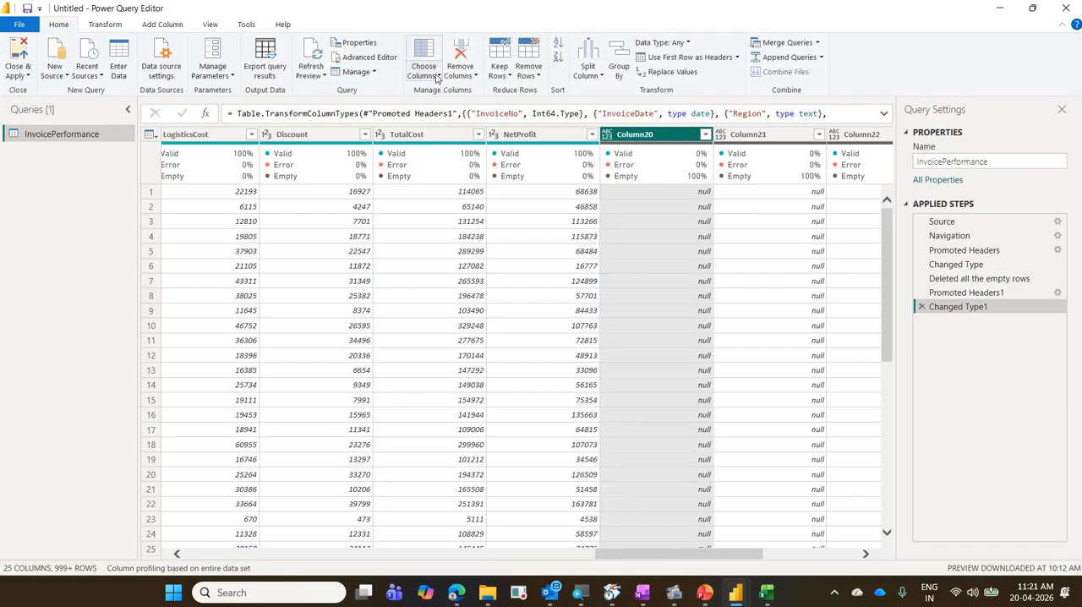
left_click(437, 76)
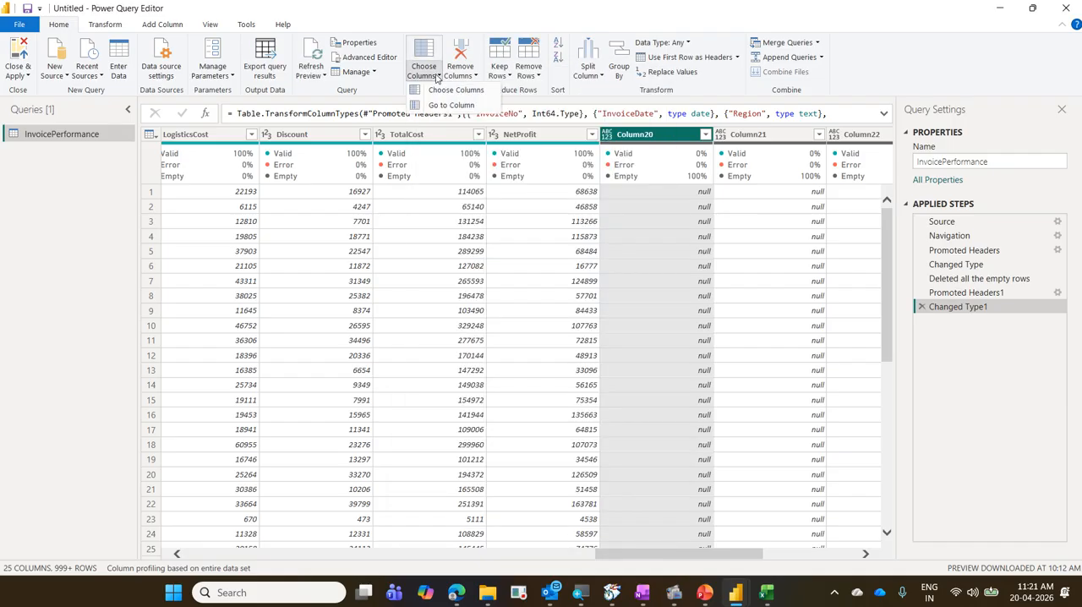
left_click(445, 93)
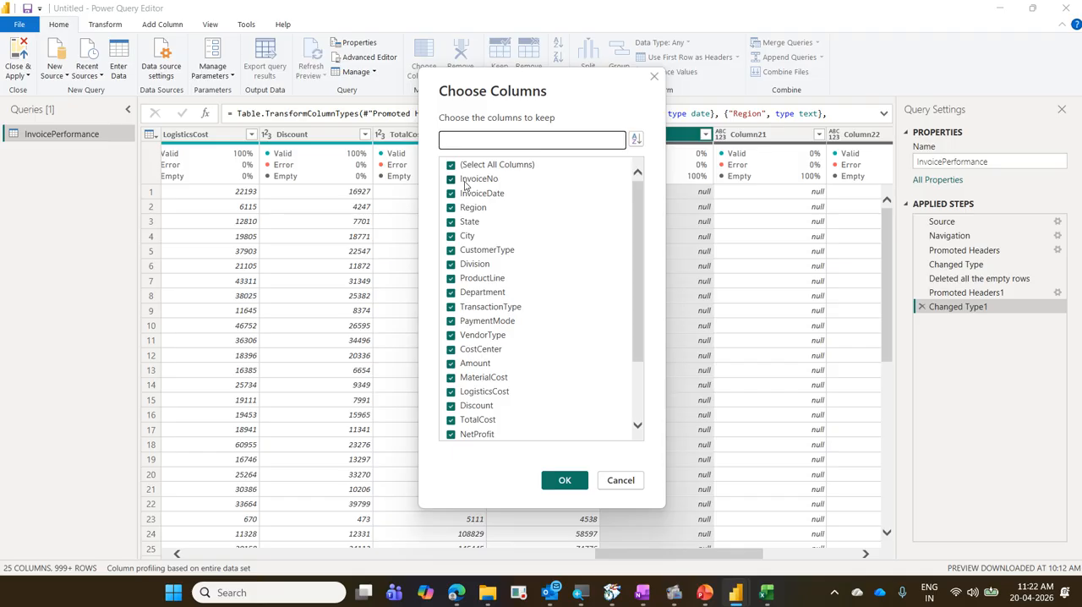
scroll(558, 342, "down", 3)
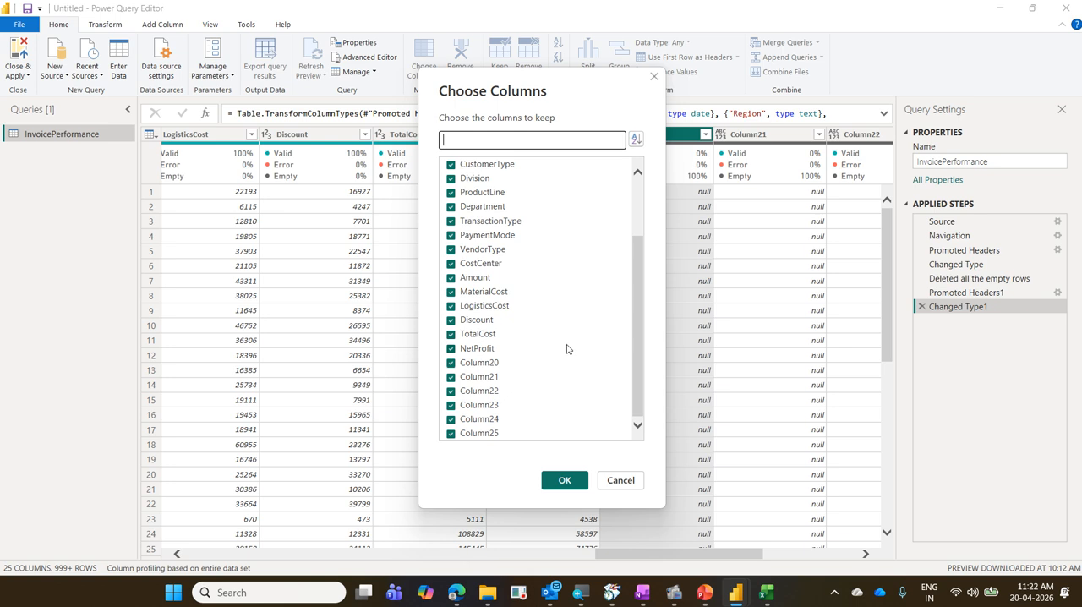
left_click(452, 363)
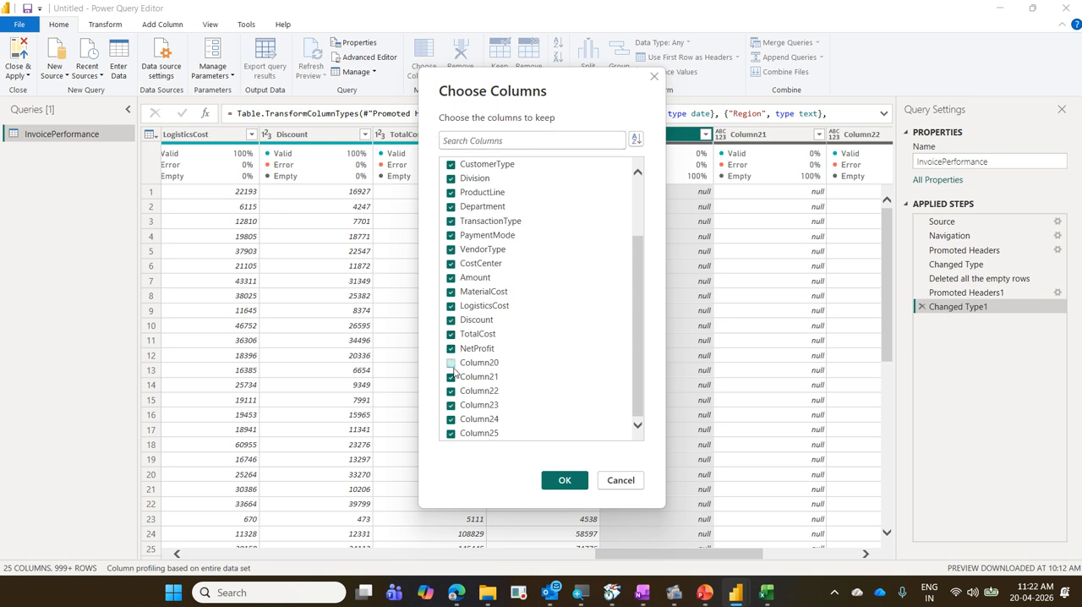
left_click(452, 378)
left_click(451, 392)
left_click(452, 406)
left_click(451, 419)
left_click(451, 434)
left_click(451, 349)
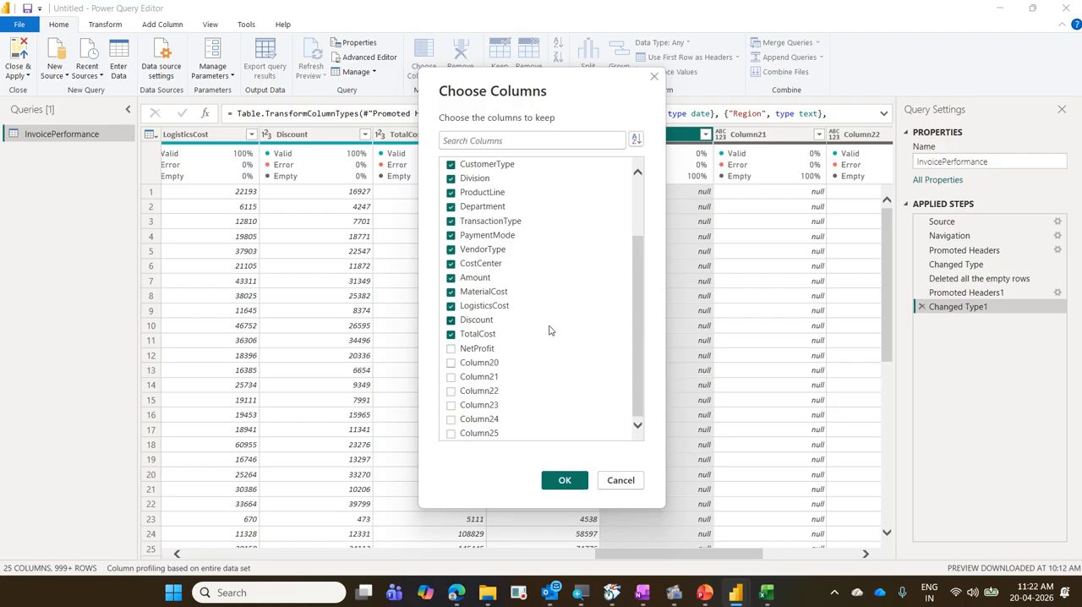
left_click(566, 481)
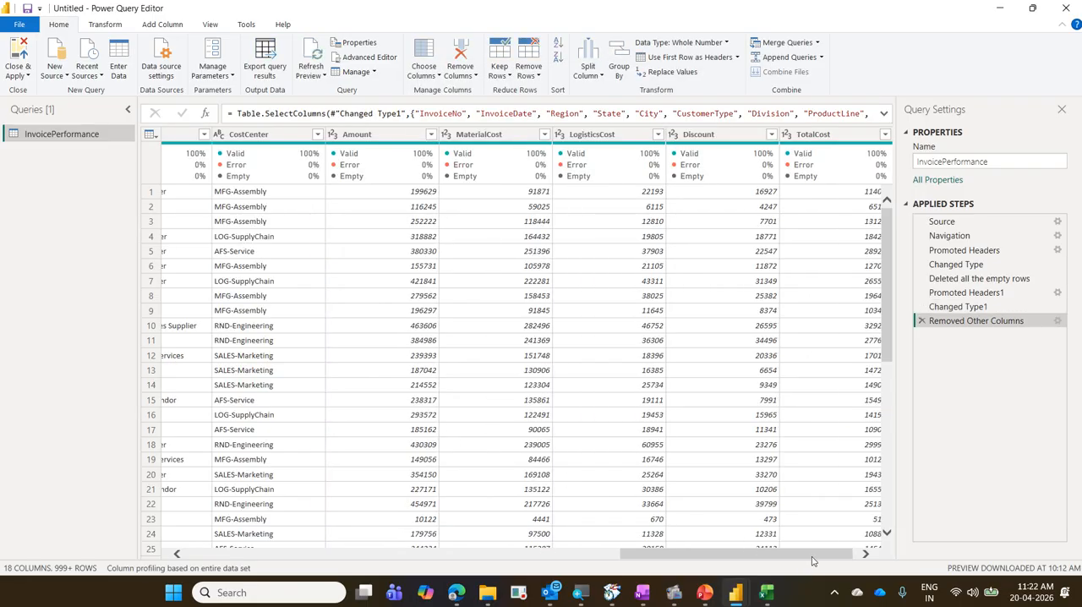
Box the TotalCost column's edge and Choose Columns in blue, circle the Removed Other Columns step's delete mark, and clear the markings.
left_click_drag(812, 561, 869, 553)
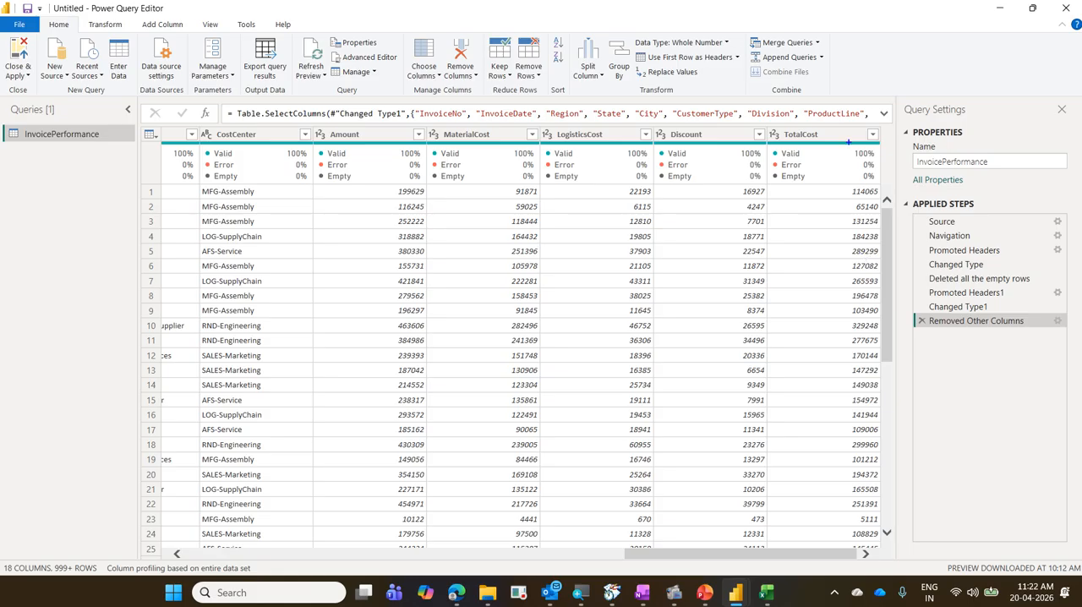
mouse_move(832, 123)
left_mouse_down()
mouse_move(873, 142)
mouse_move(905, 550)
left_mouse_up()
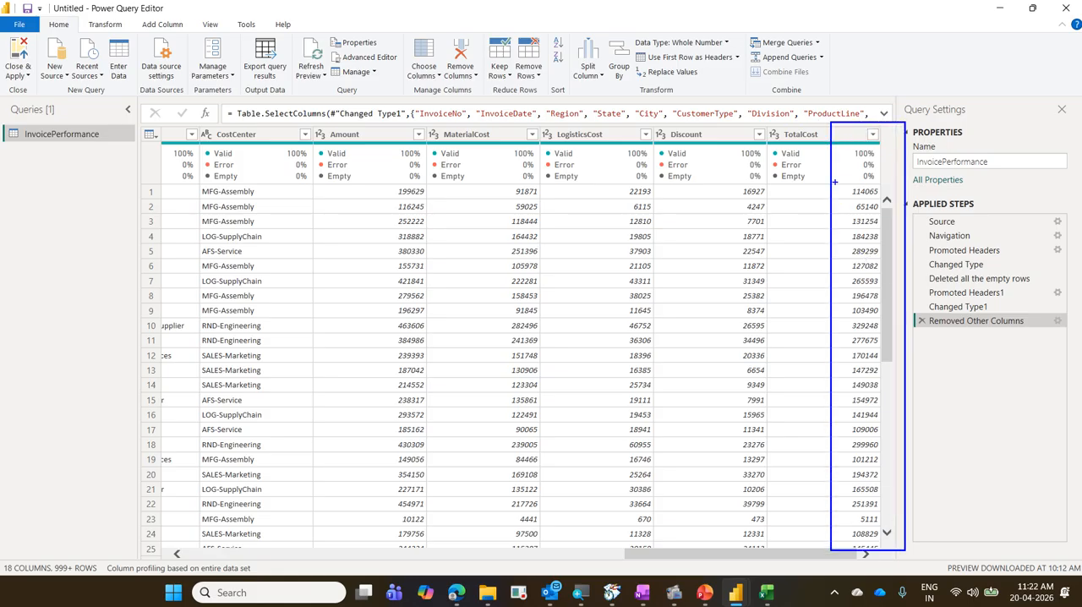
left_click_drag(850, 152, 866, 133)
mouse_move(910, 336)
left_mouse_down()
mouse_move(937, 317)
mouse_move(916, 314)
mouse_move(917, 326)
left_mouse_up()
left_click_drag(405, 37, 446, 93)
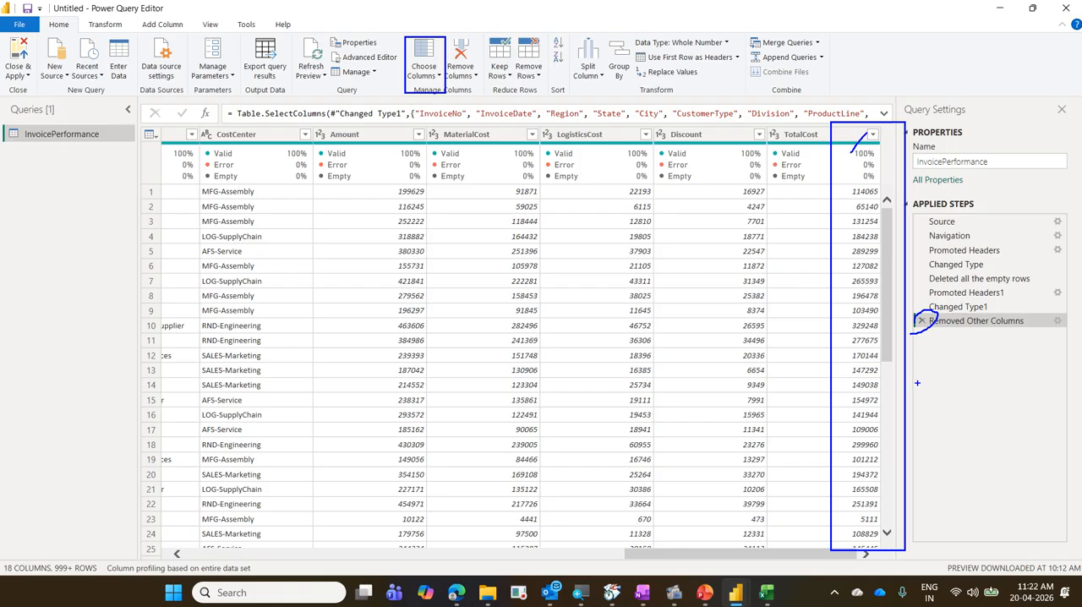
key("e")
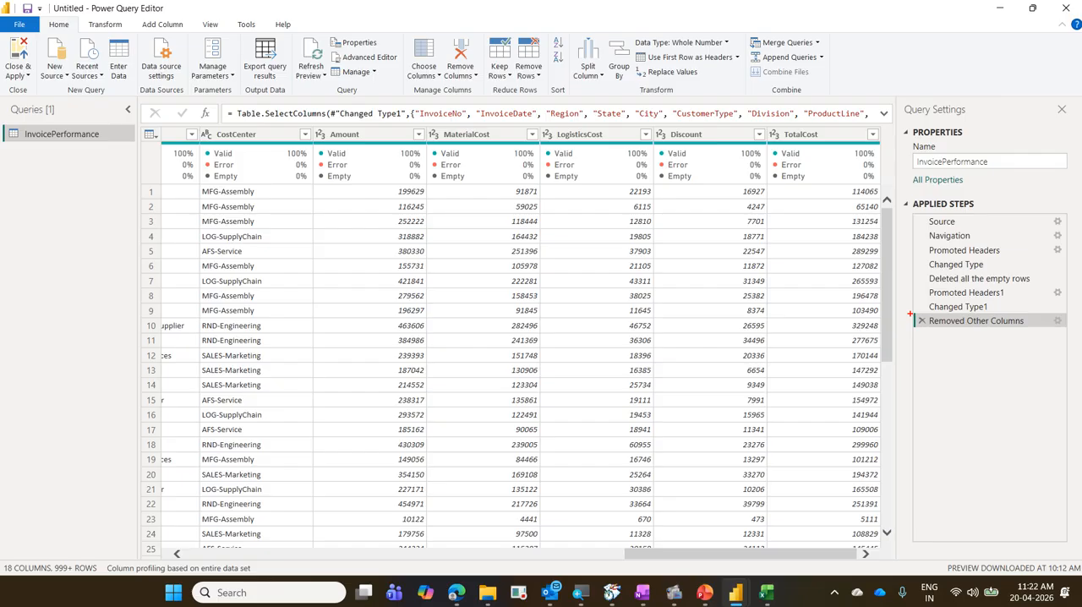
Mark the delete mark and settings gear of the Removed Other Columns step in red, and clear the markings.
left_click_drag(911, 314, 931, 329)
left_click_drag(1046, 312, 1066, 333)
key("Escape")
Edit the Removed Other Columns step so that NetProfit is also kept.
left_click(1056, 321)
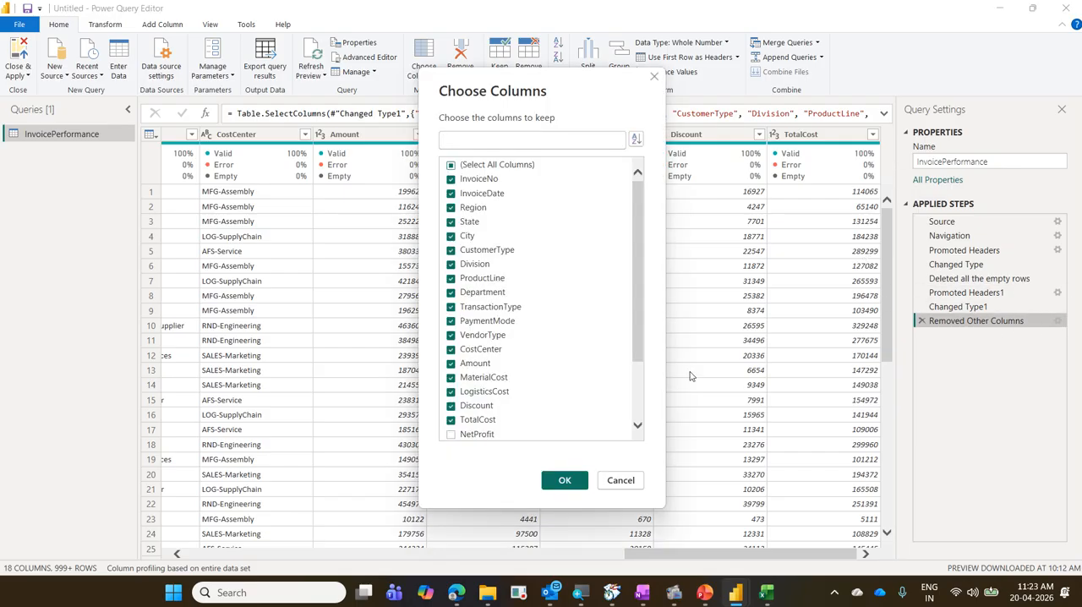
scroll(615, 366, "down", 2)
scroll(616, 367, "down", 1)
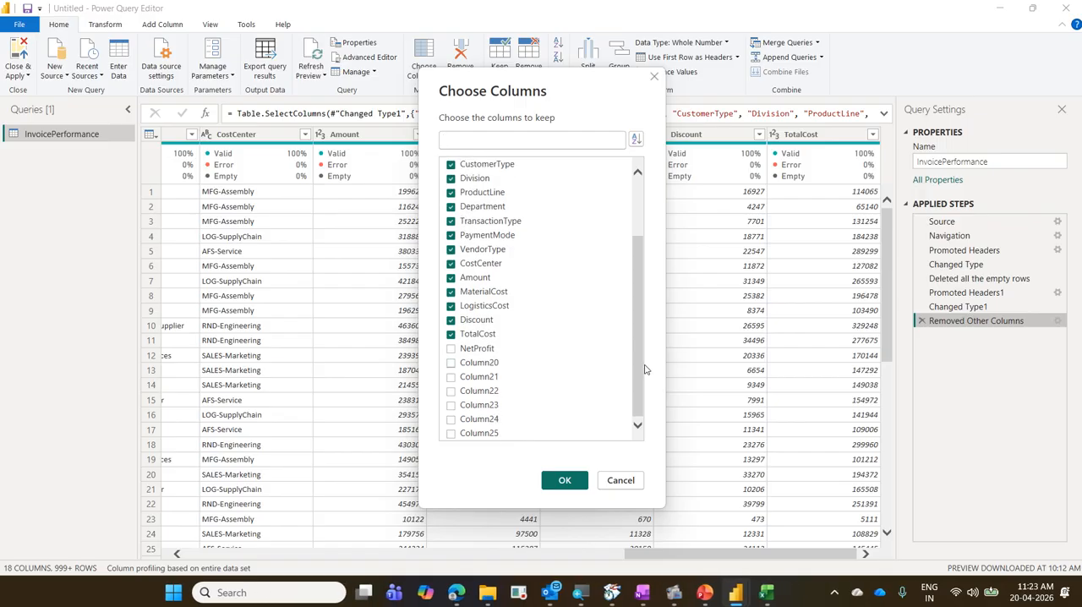
left_click(456, 350)
left_click(565, 480)
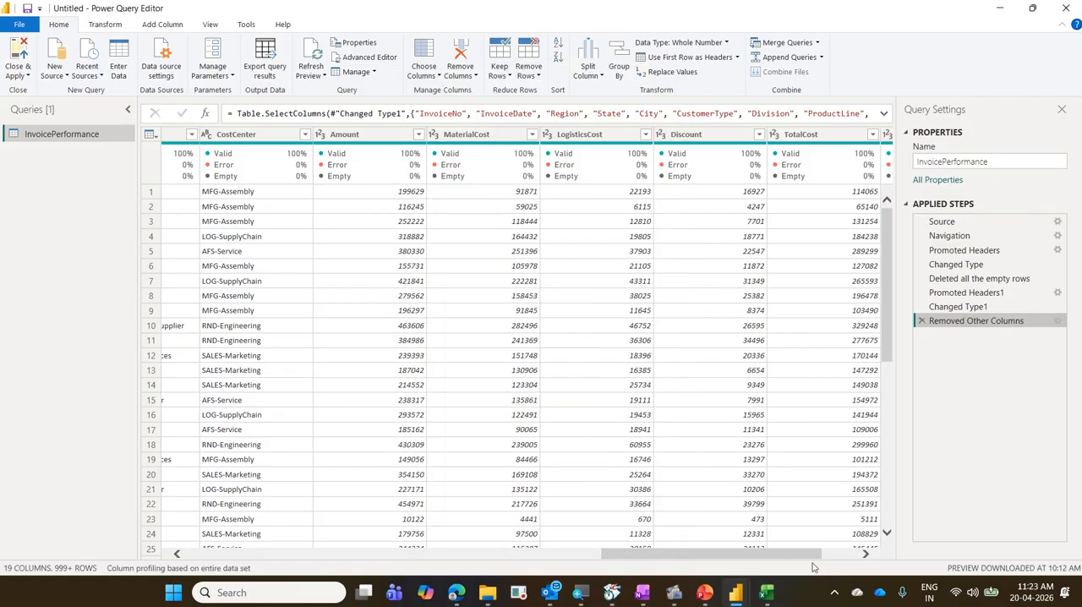
Review the columns kept by the Removed Other Columns step in its settings and dismiss them.
left_click(864, 553)
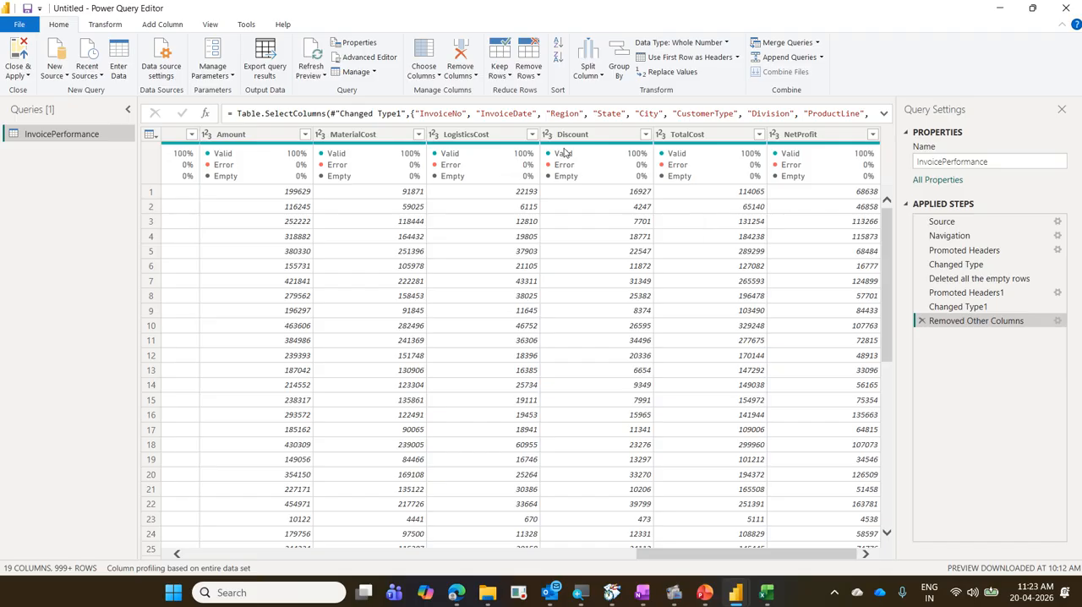
left_click(1057, 320)
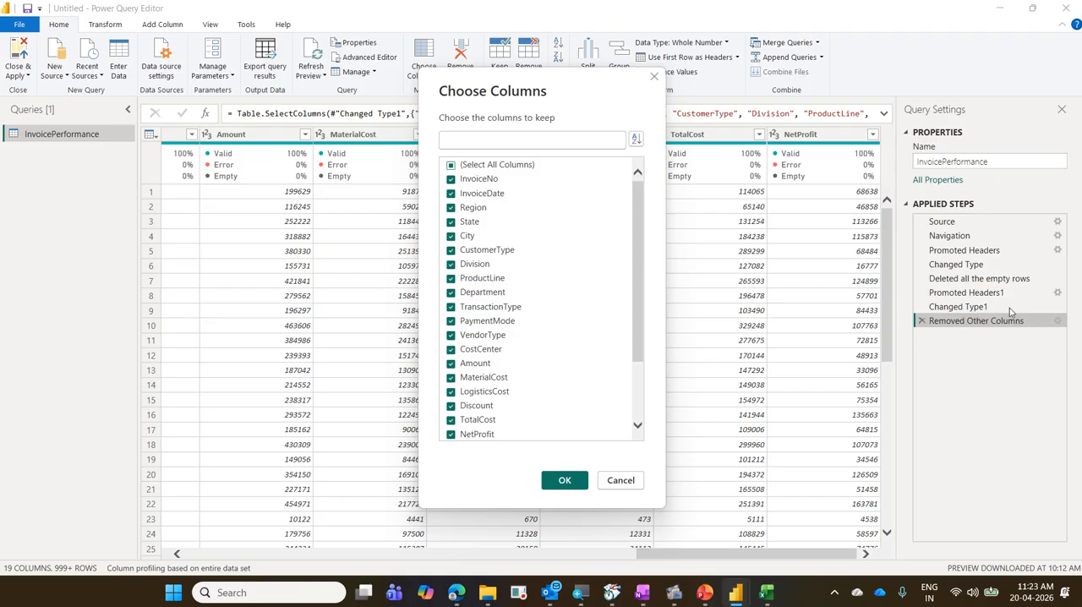
left_click(622, 479)
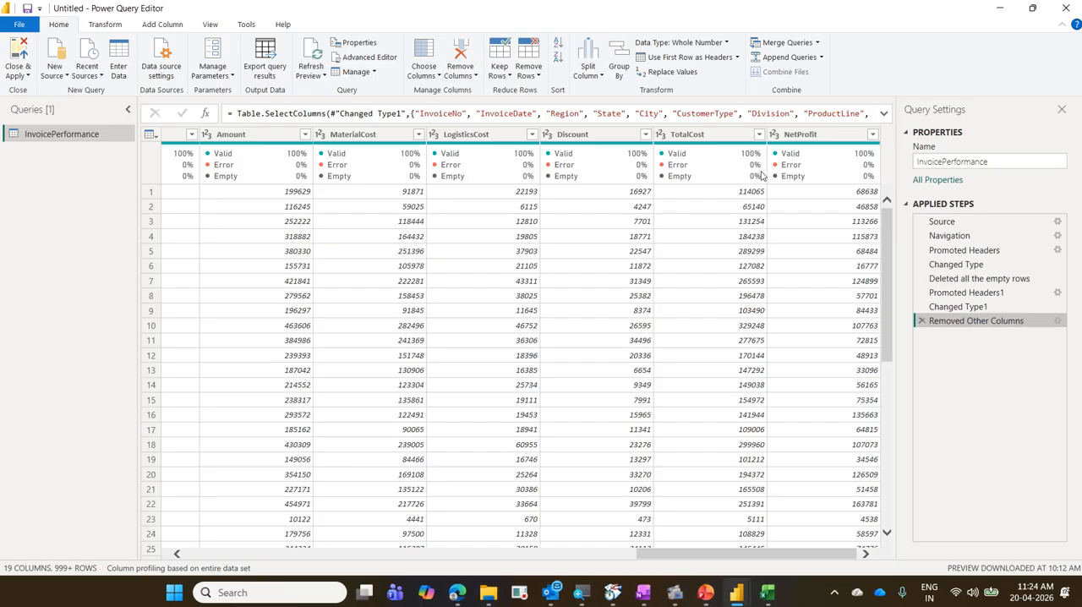
mouse_move(763, 180)
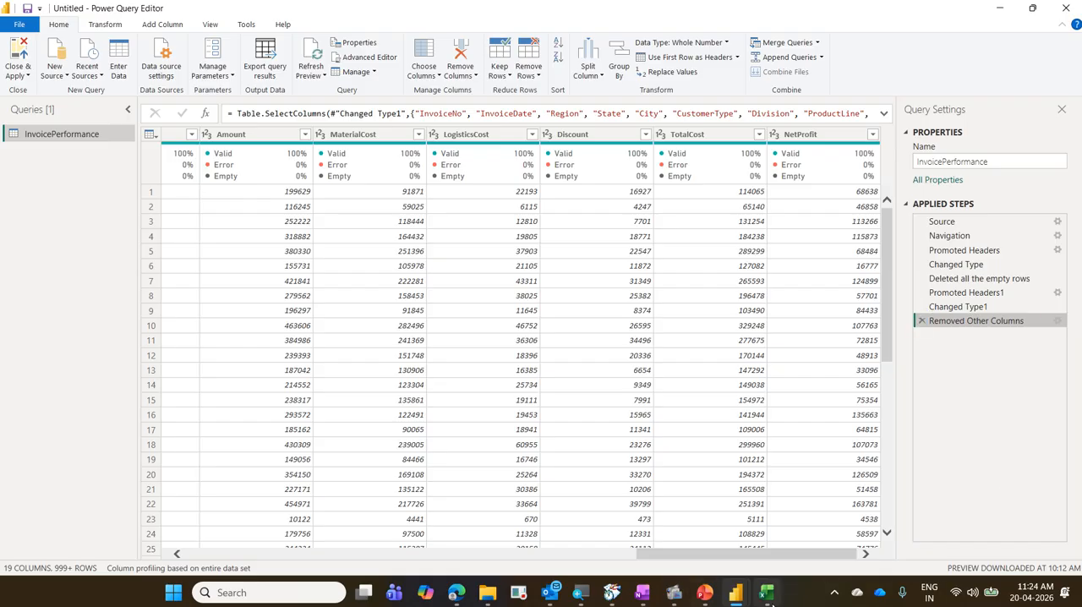
left_click(766, 593)
left_click(751, 294)
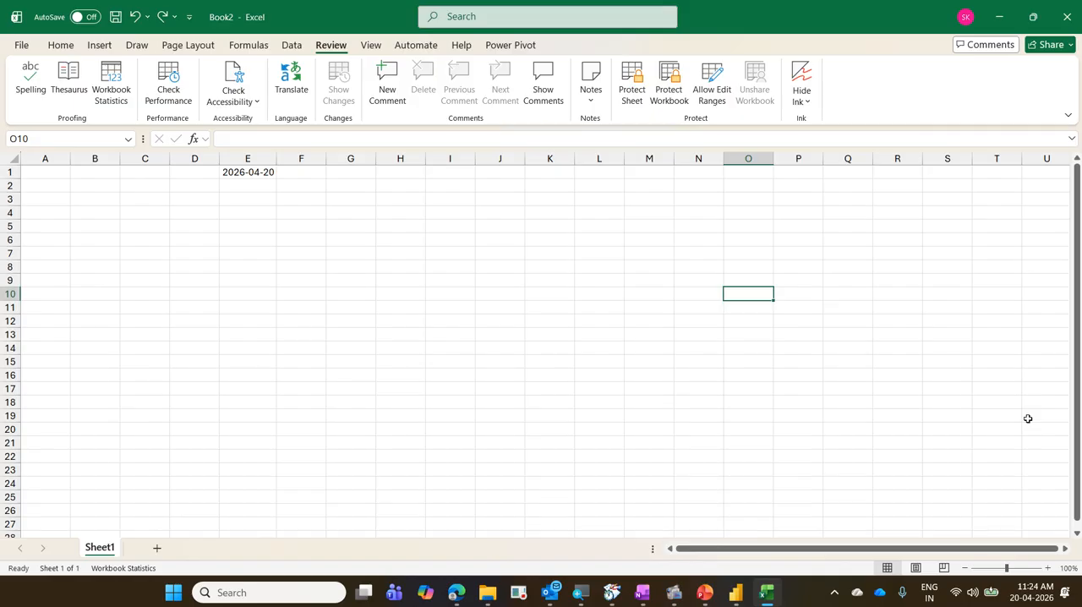
type("s")
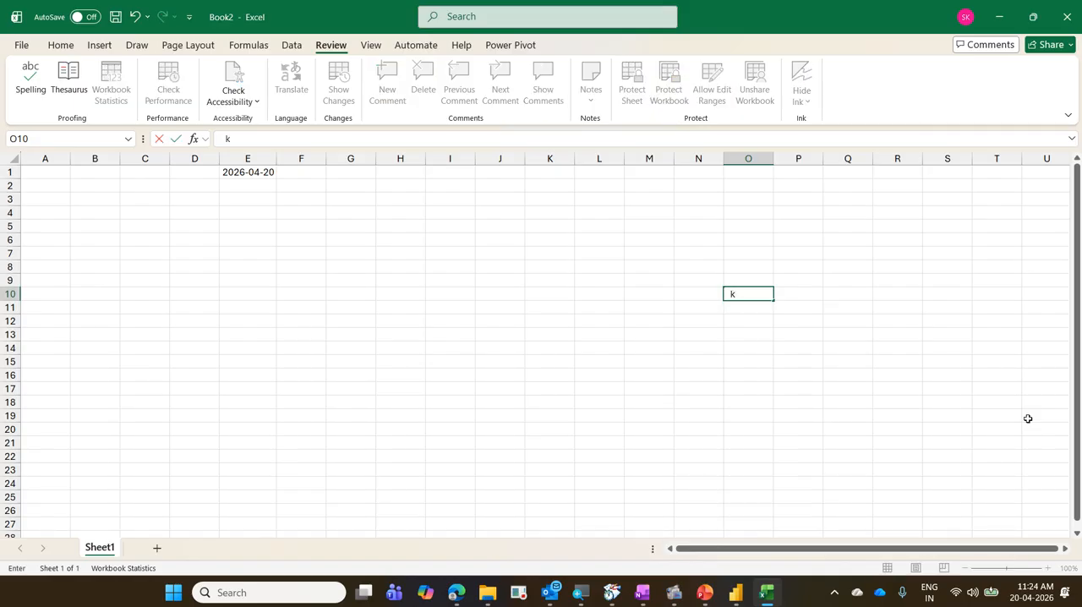
key("BackSpace")
key("Return")
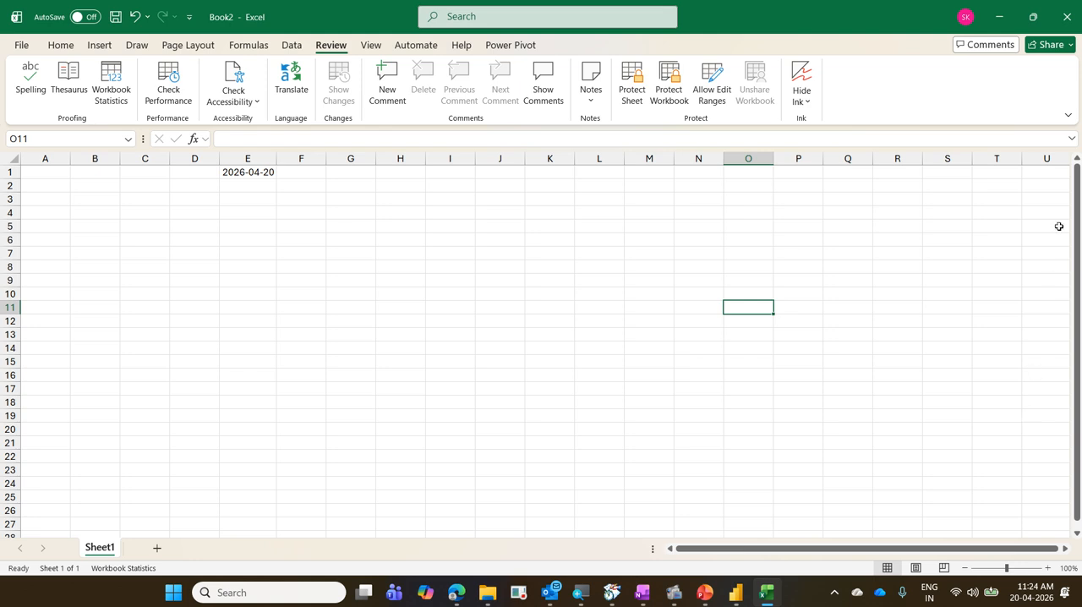
left_click(1002, 17)
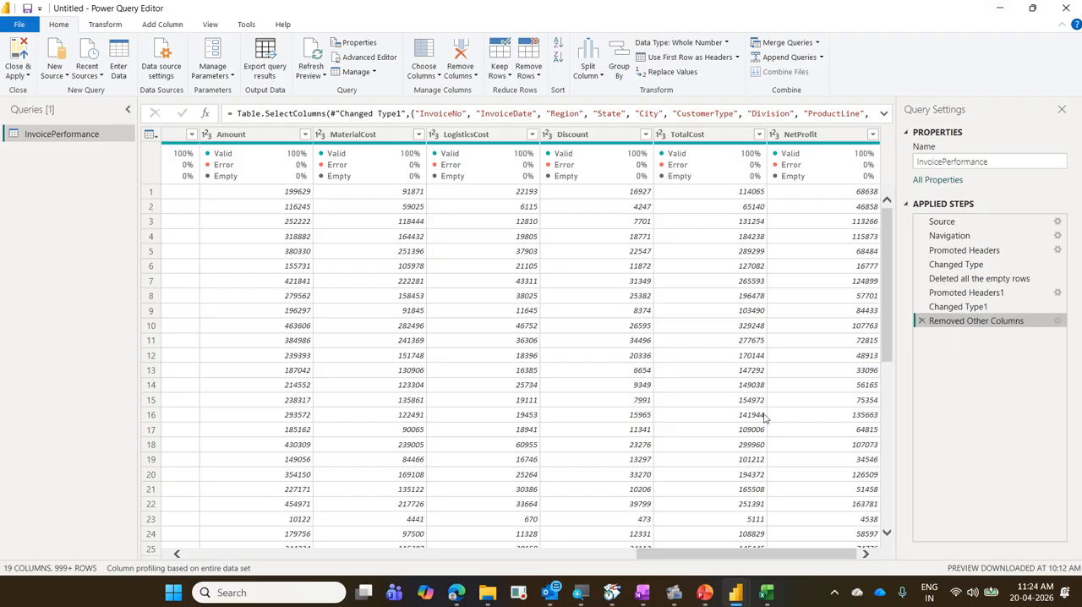
Use Go to Column to search for "pay" and jump to the PaymentMode column.
left_click_drag(708, 556, 922, 599)
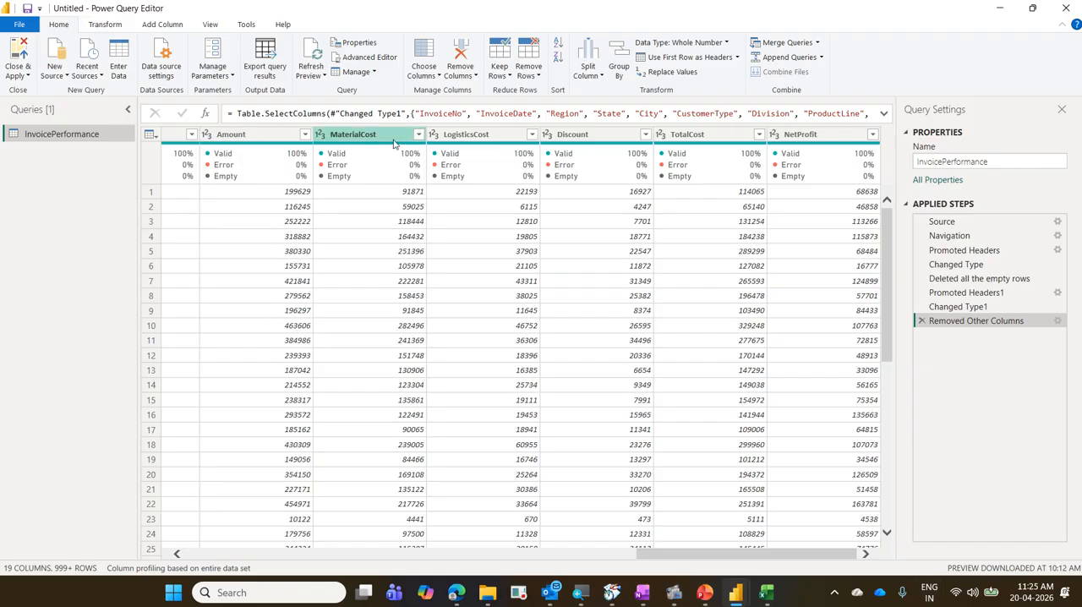
left_click(424, 73)
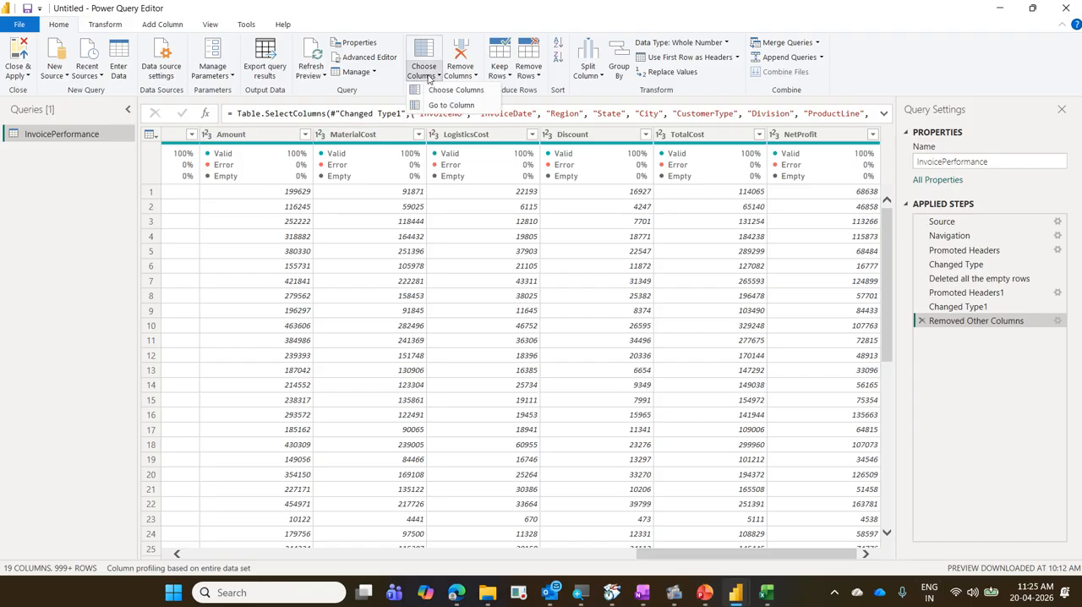
left_click(449, 105)
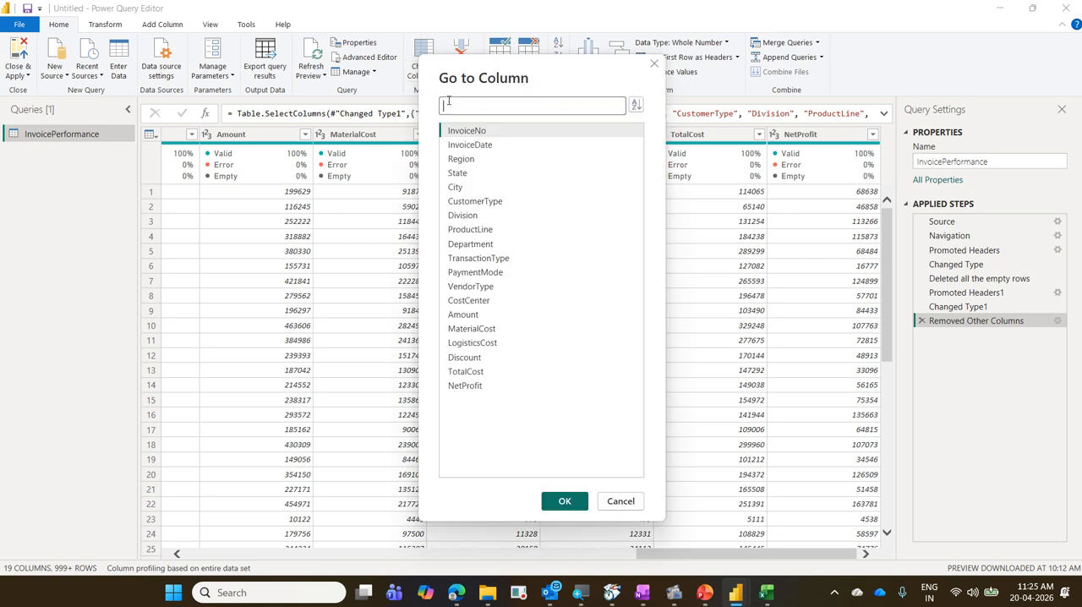
type("pay")
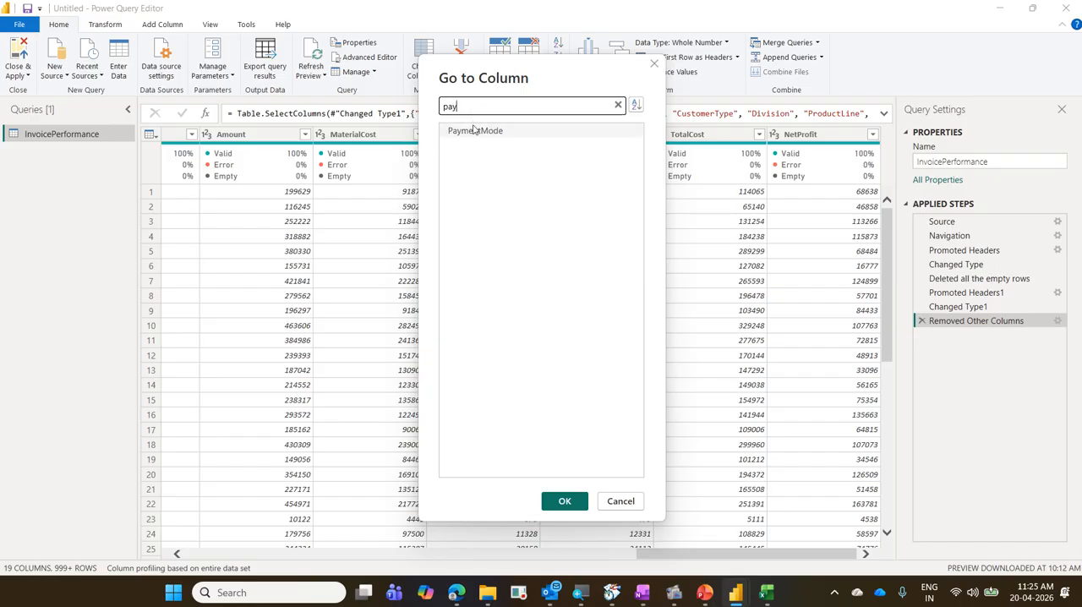
left_click(475, 130)
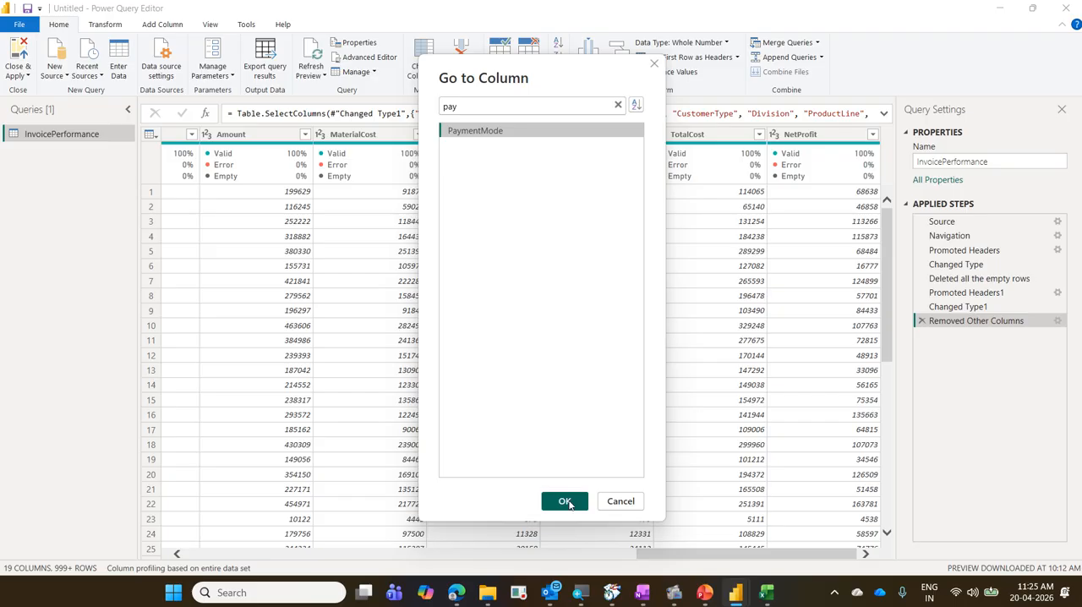
left_click(565, 501)
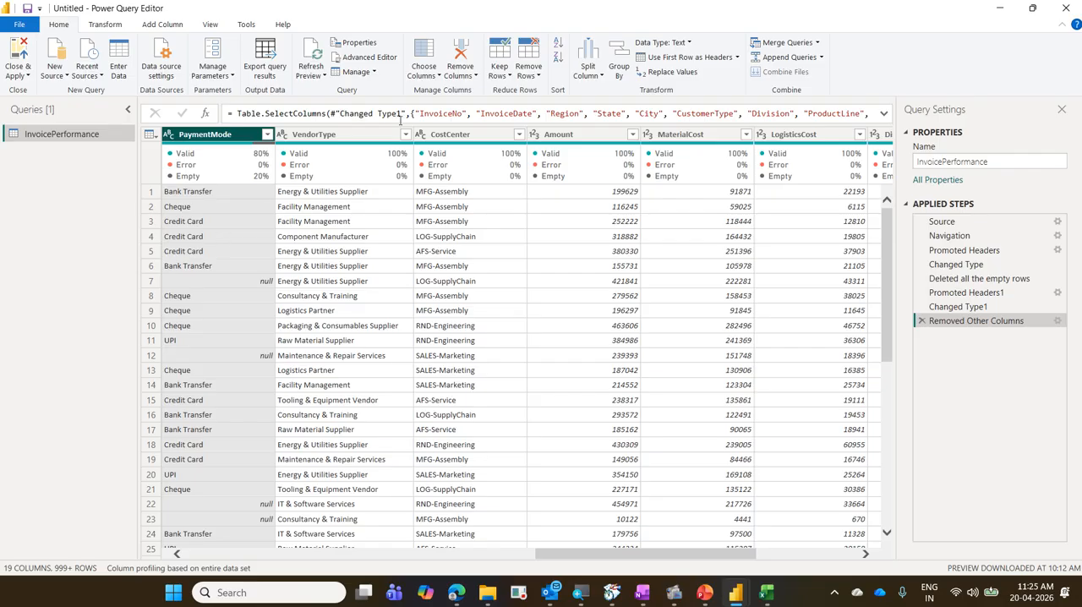
left_click(423, 73)
left_click(444, 104)
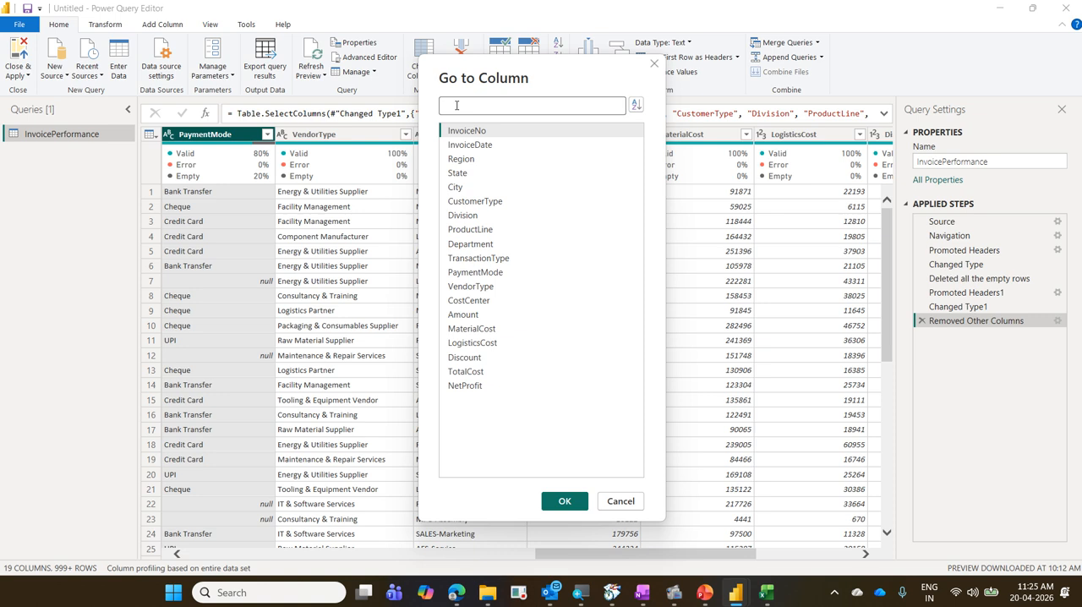
left_click(605, 504)
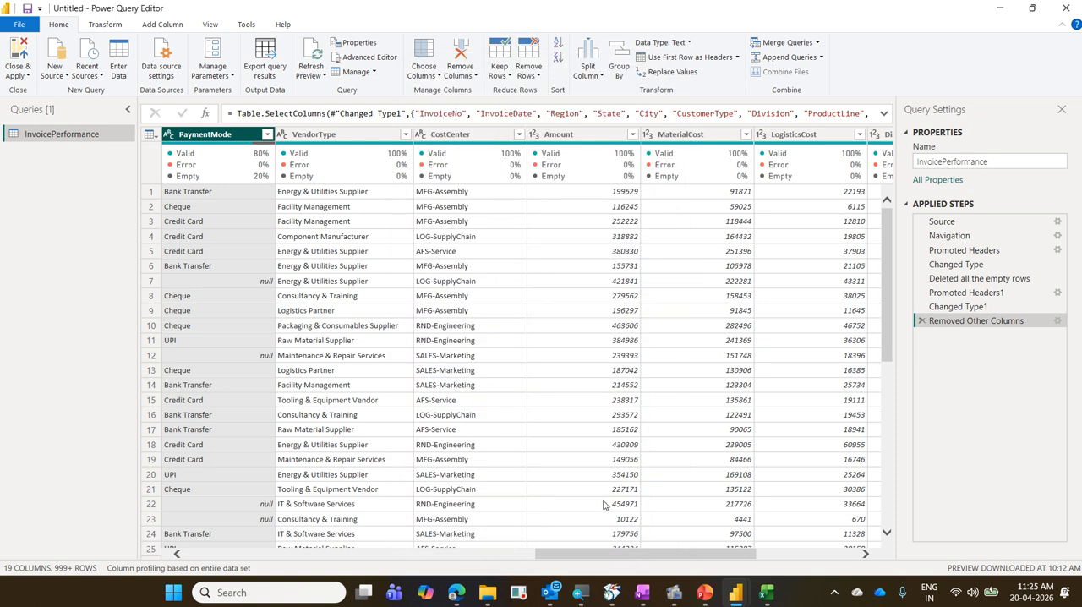
Use Replace Values on the PaymentMode column to replace null with "Cas".
left_click_drag(560, 556, 526, 557)
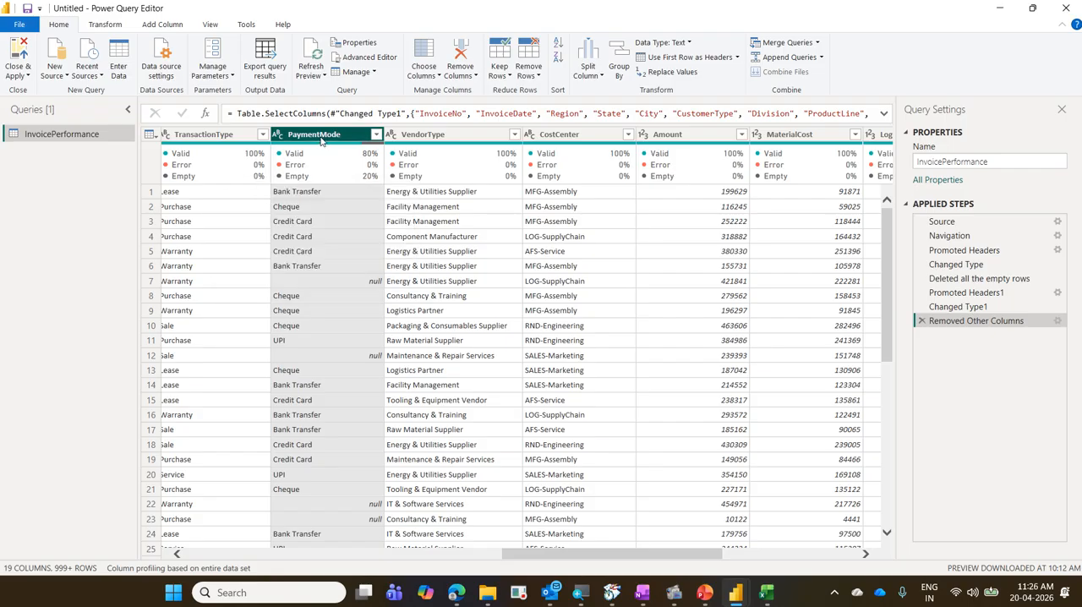
right_click(321, 140)
left_click(694, 73)
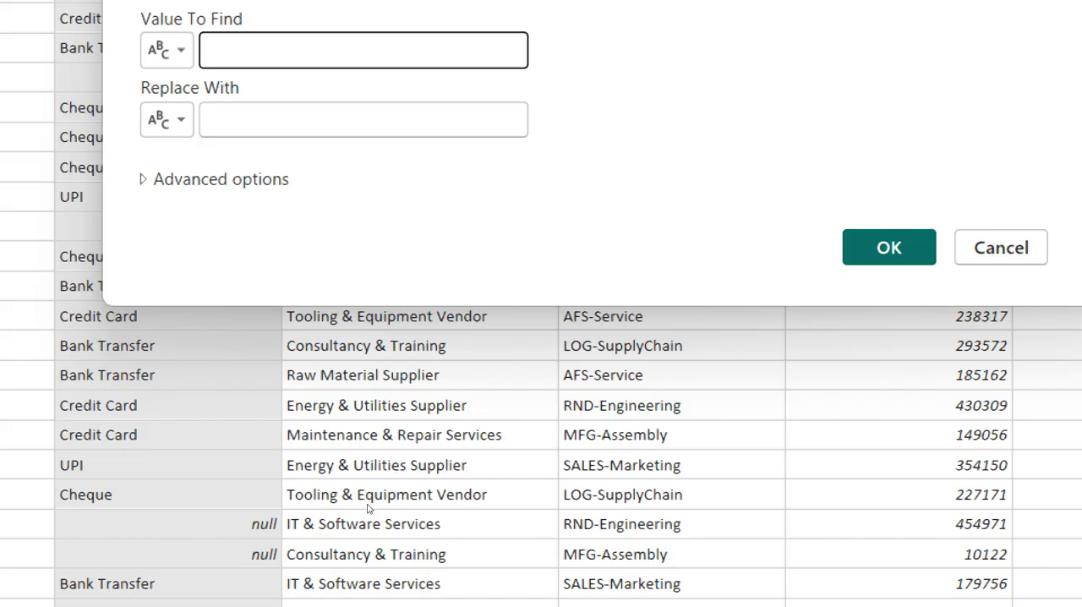
type("n")
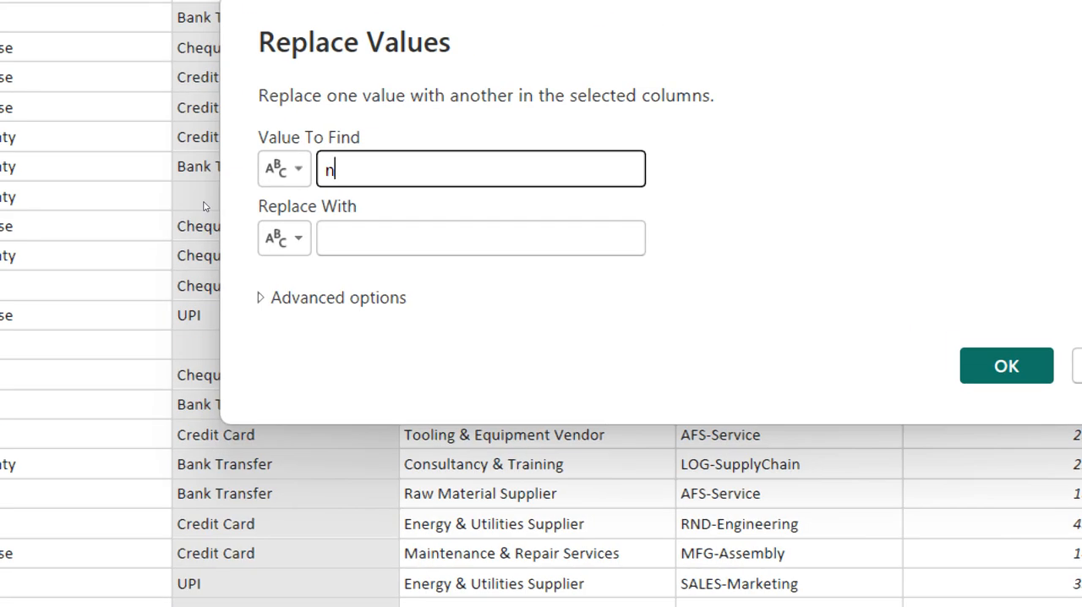
type("ull")
key("Tab")
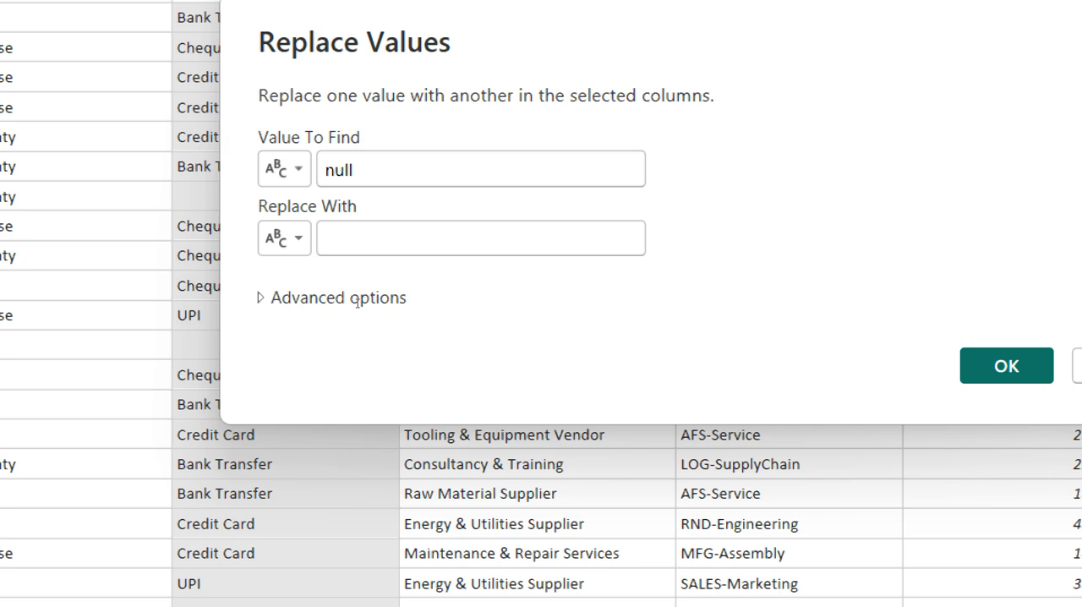
type("Cas")
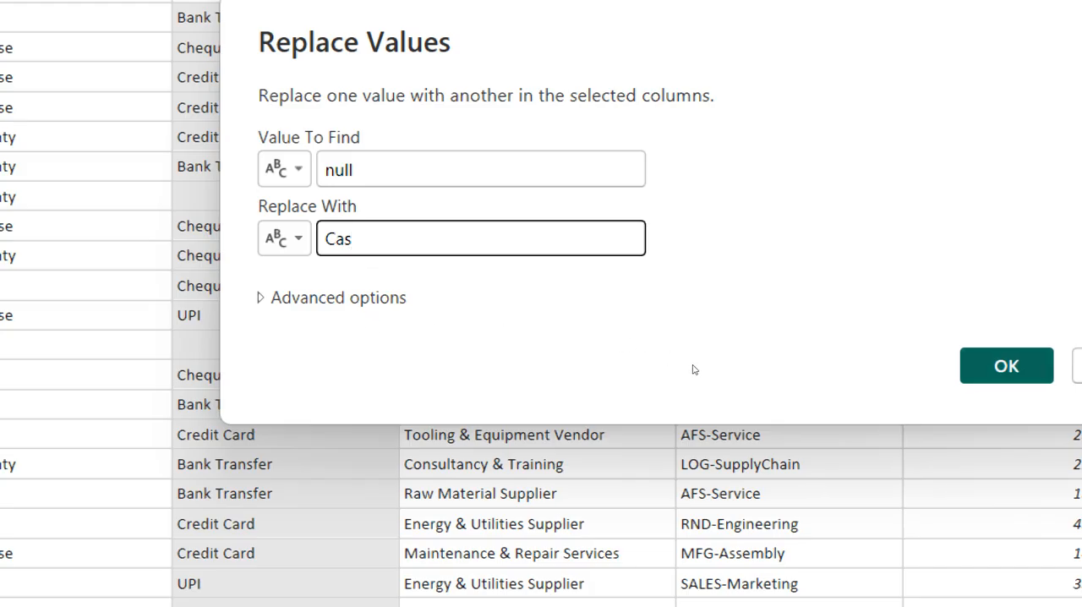
key("Return")
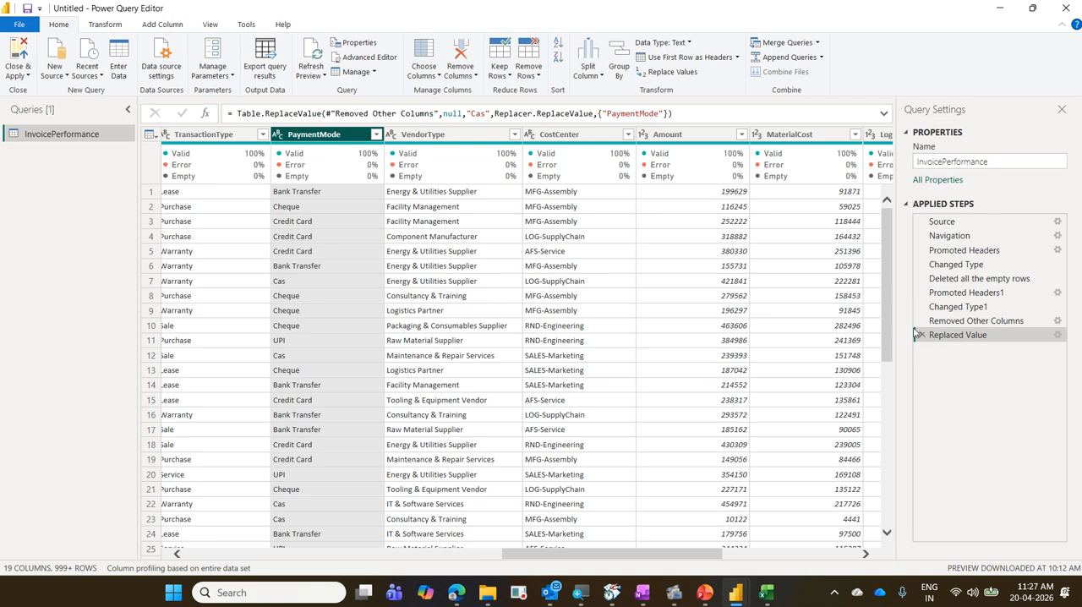
Edit the Replaced Value step so that null is replaced with "Cash".
left_click(1058, 335)
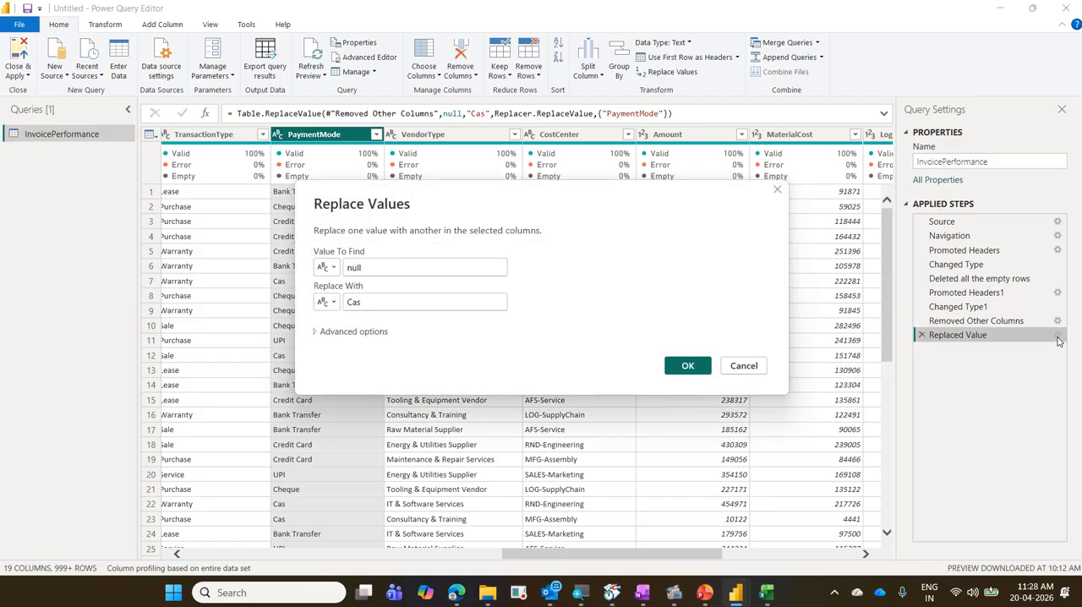
left_click(377, 302)
type("h")
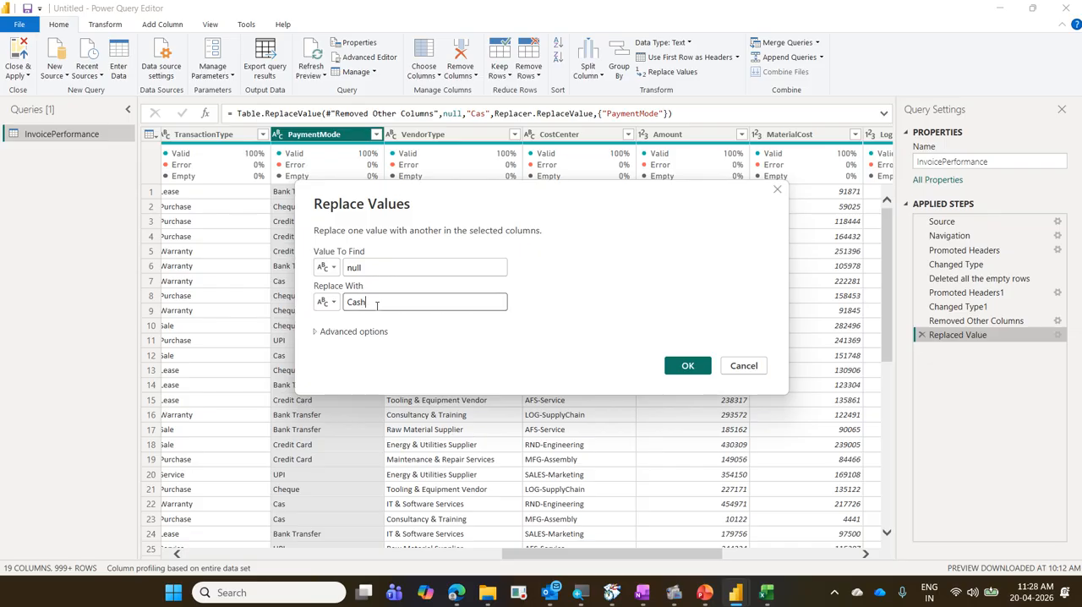
left_click(699, 370)
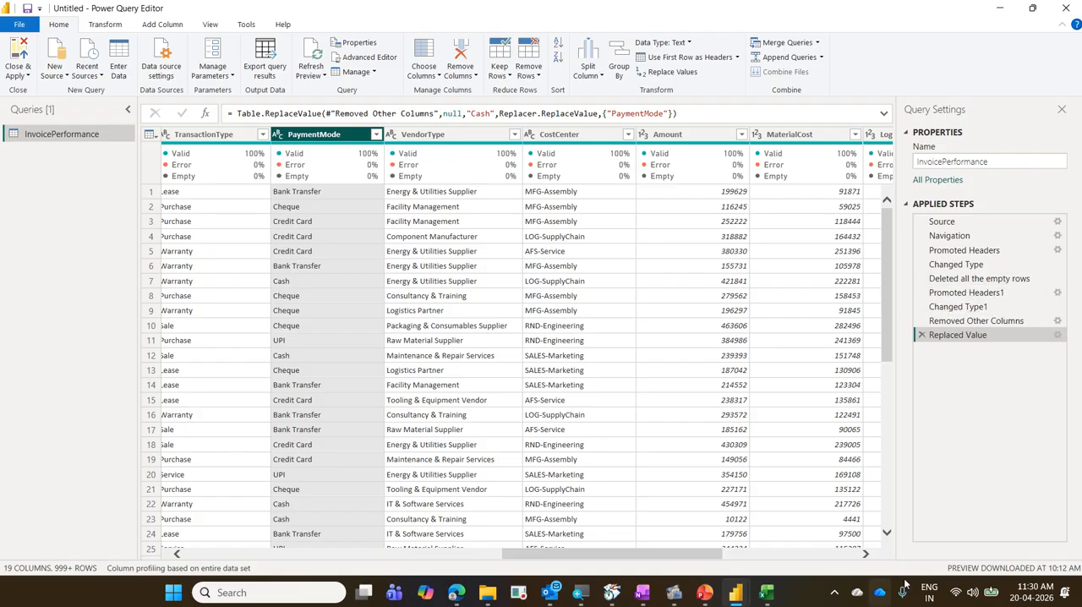
Examine the columns listed in Choose Columns for the InvoicePerformance query and dismiss the dialog.
left_click(845, 554)
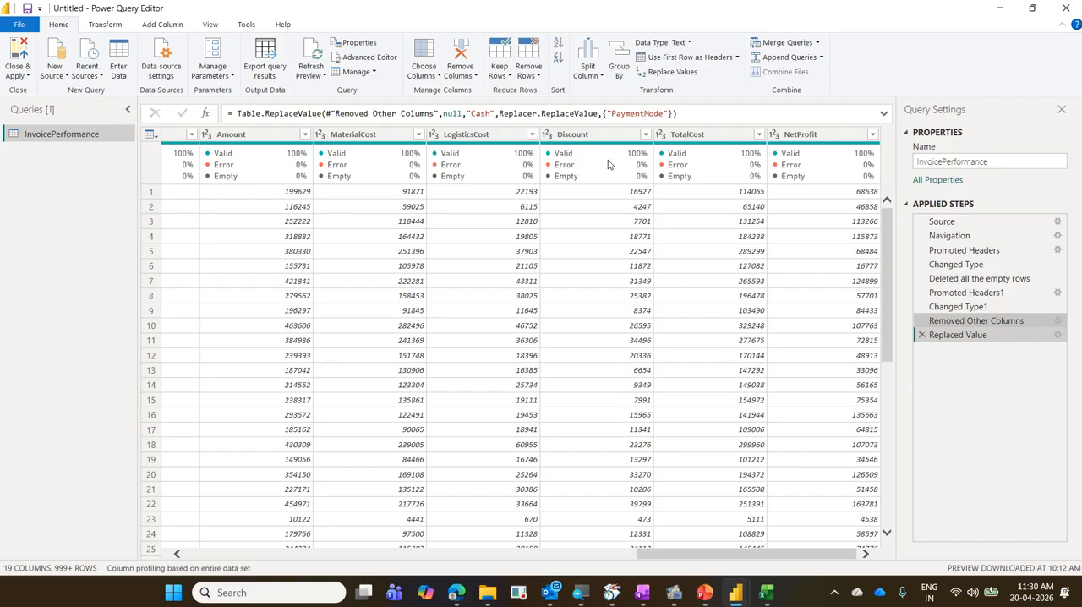
left_click(424, 56)
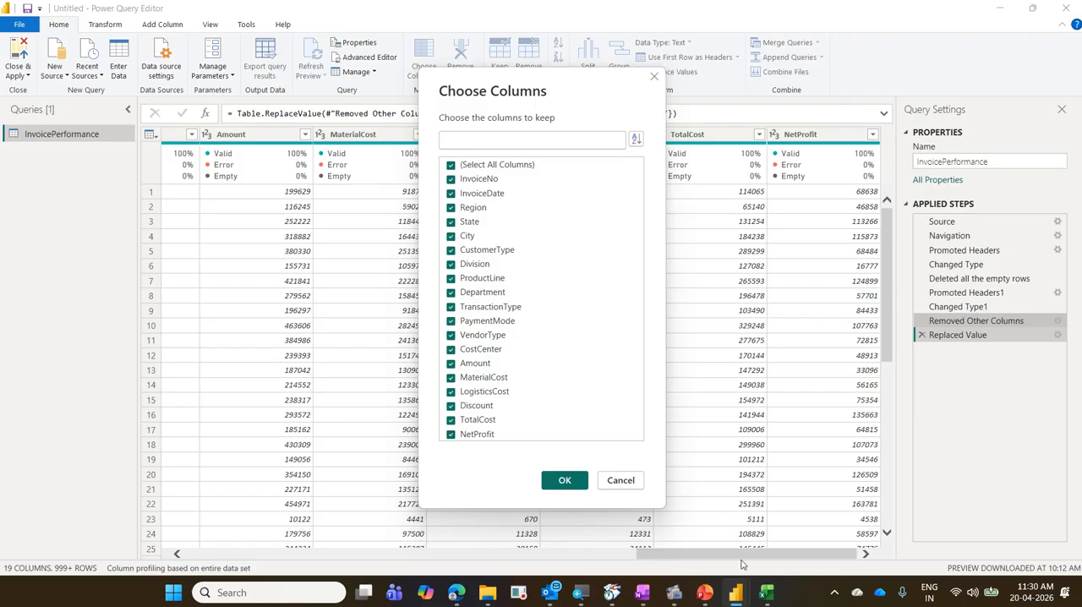
left_click(620, 481)
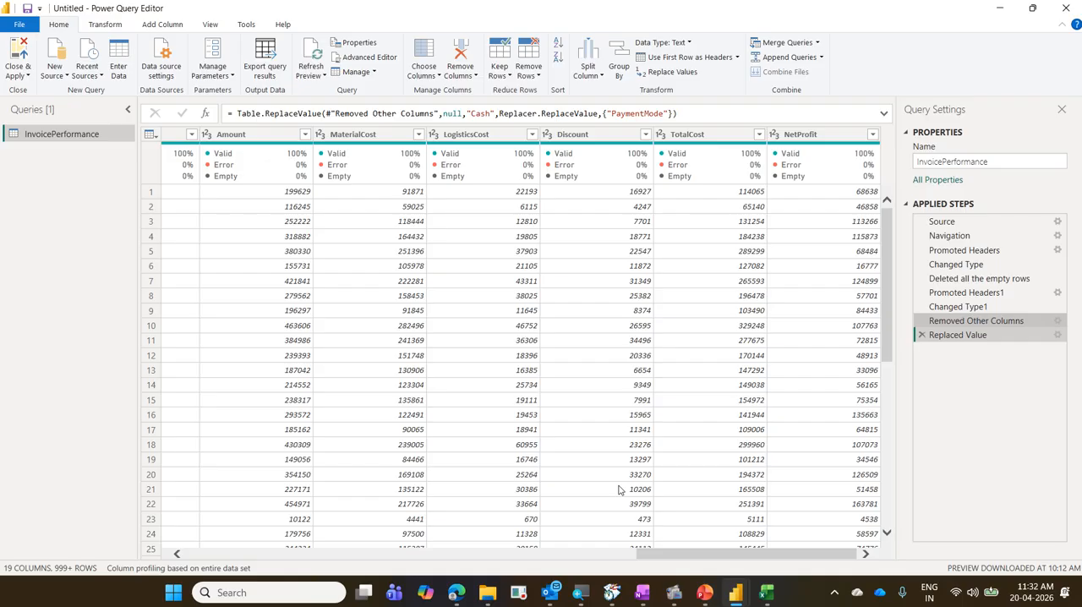
Display the layout and data preview view options for the InvoicePerformance query.
left_click(210, 24)
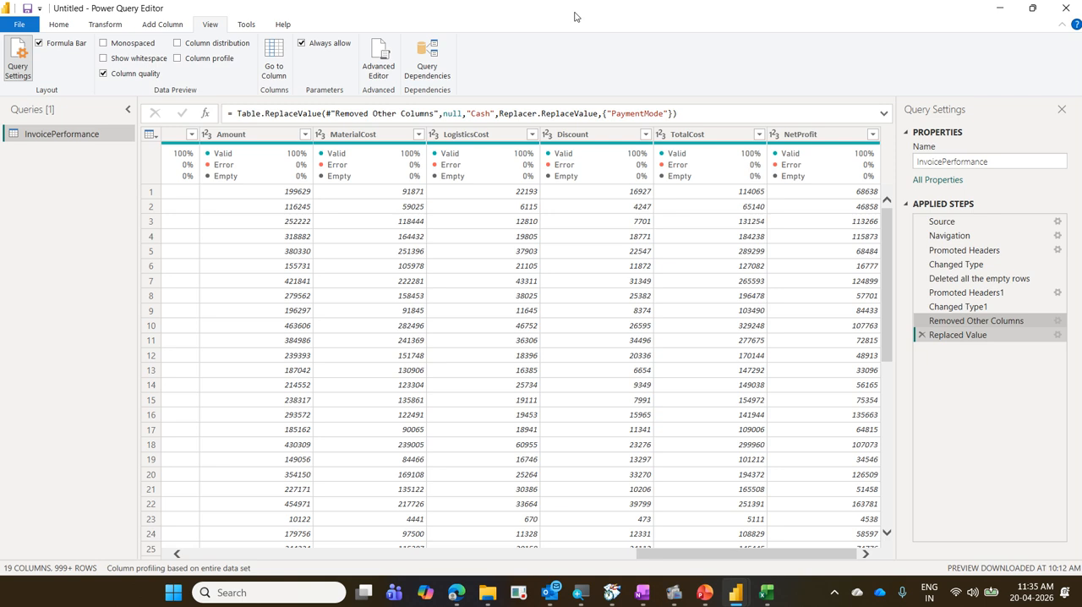
Apply the InvoicePerformance query changes to the model and close Power Query Editor.
left_click(67, 24)
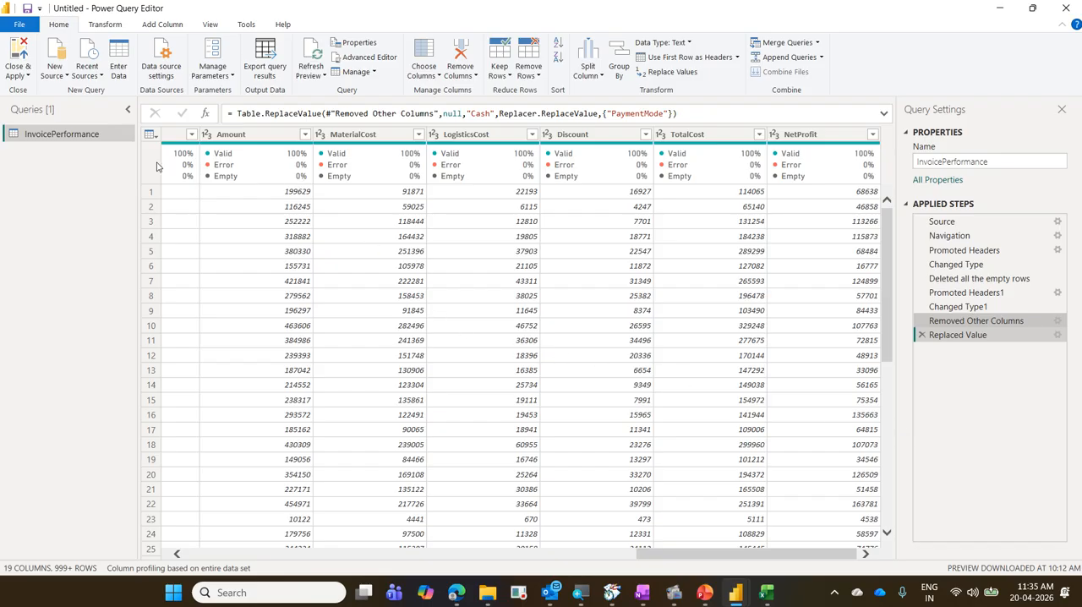
left_click(17, 75)
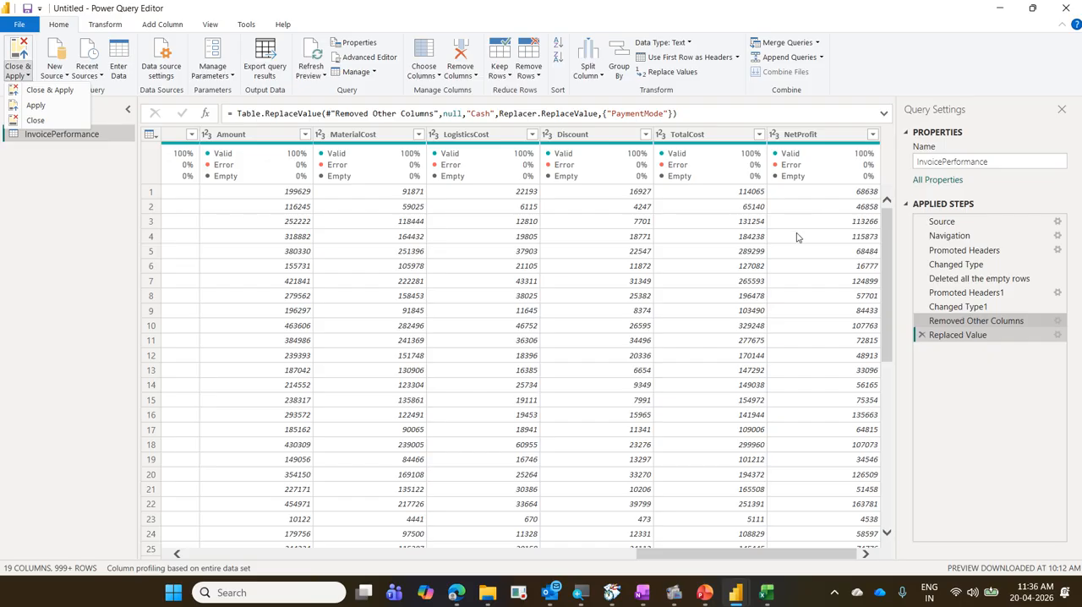
left_click(21, 43)
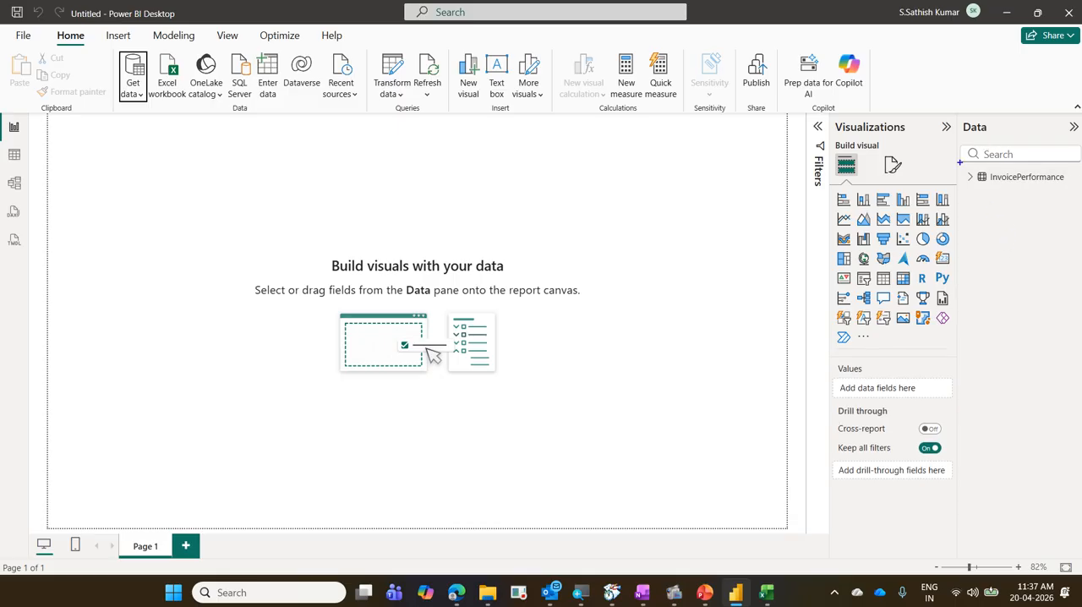
Expand the InvoicePerformance table and examine its fields from Amount to VendorType.
left_click_drag(963, 165, 1081, 195)
mouse_move(972, 184)
left_mouse_down()
mouse_move(970, 169)
mouse_move(964, 182)
left_mouse_up()
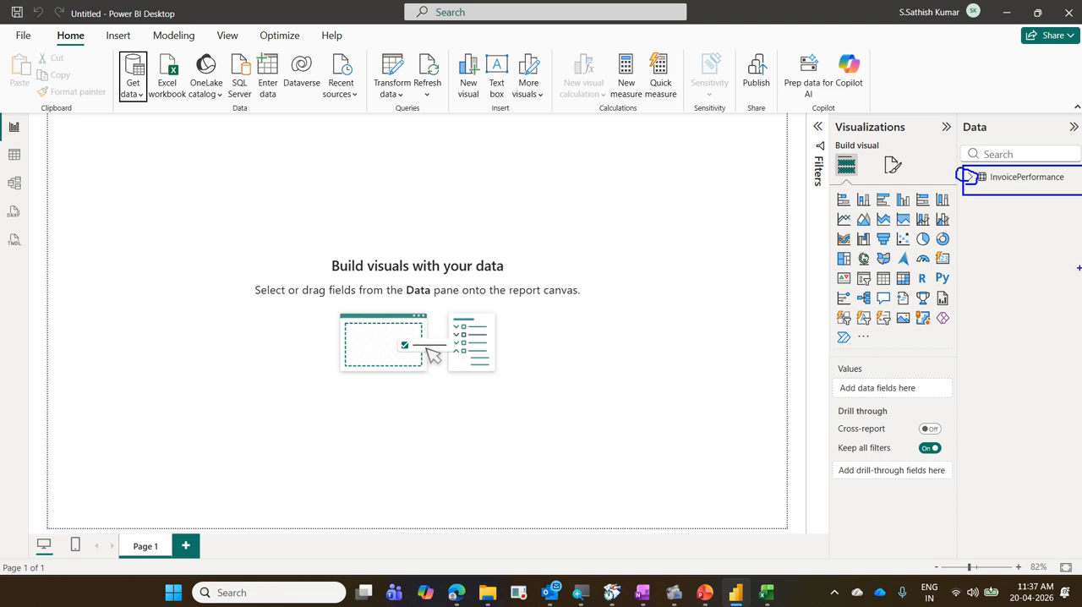
key("Escape")
left_click(970, 177)
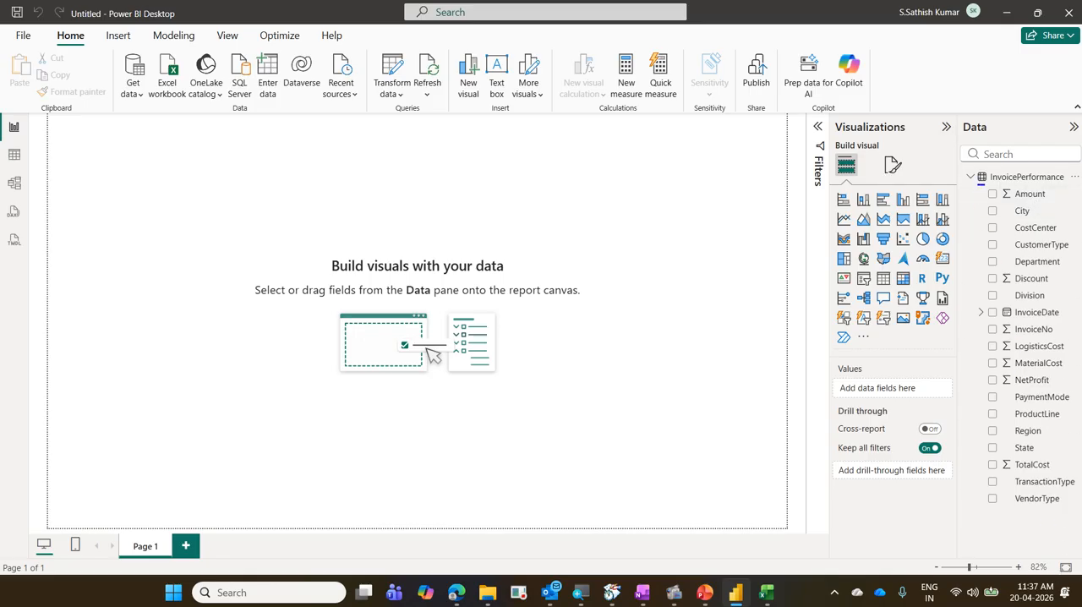
left_click_drag(977, 184, 1054, 205)
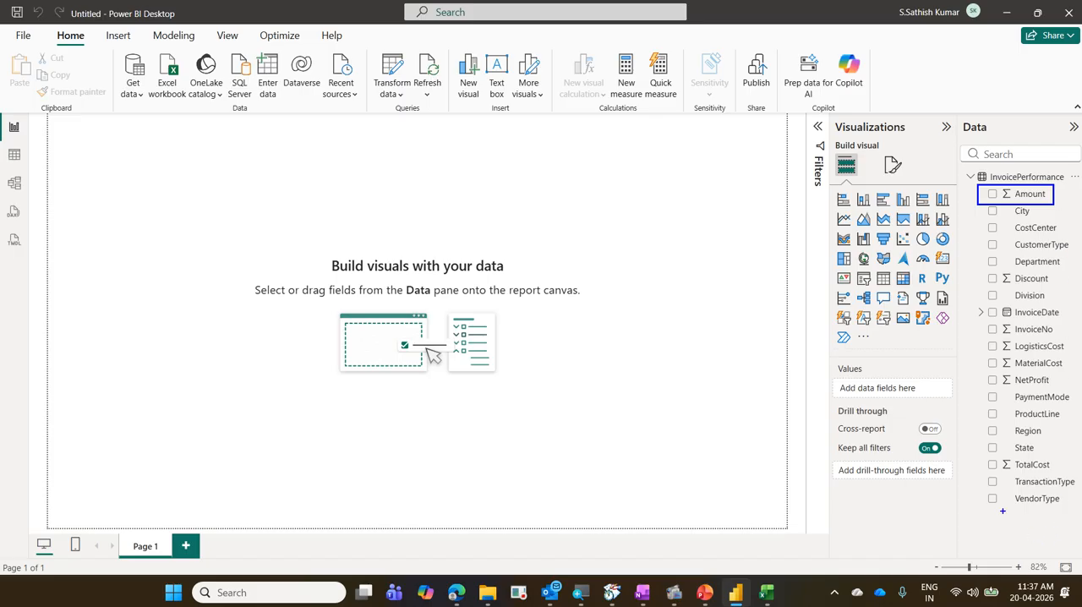
left_click_drag(984, 489, 1070, 508)
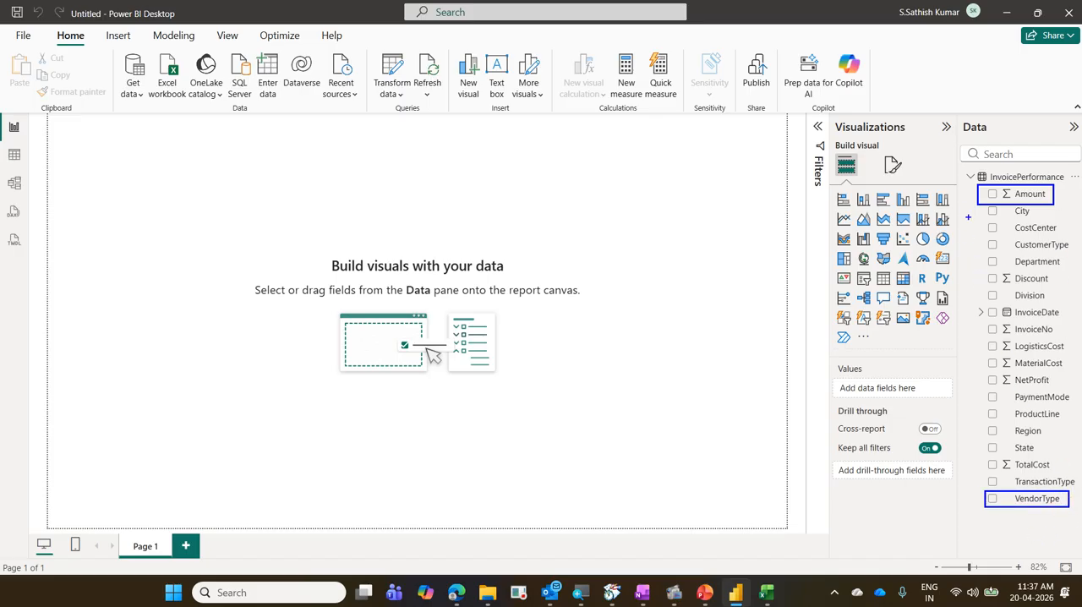
left_click_drag(975, 200, 981, 469)
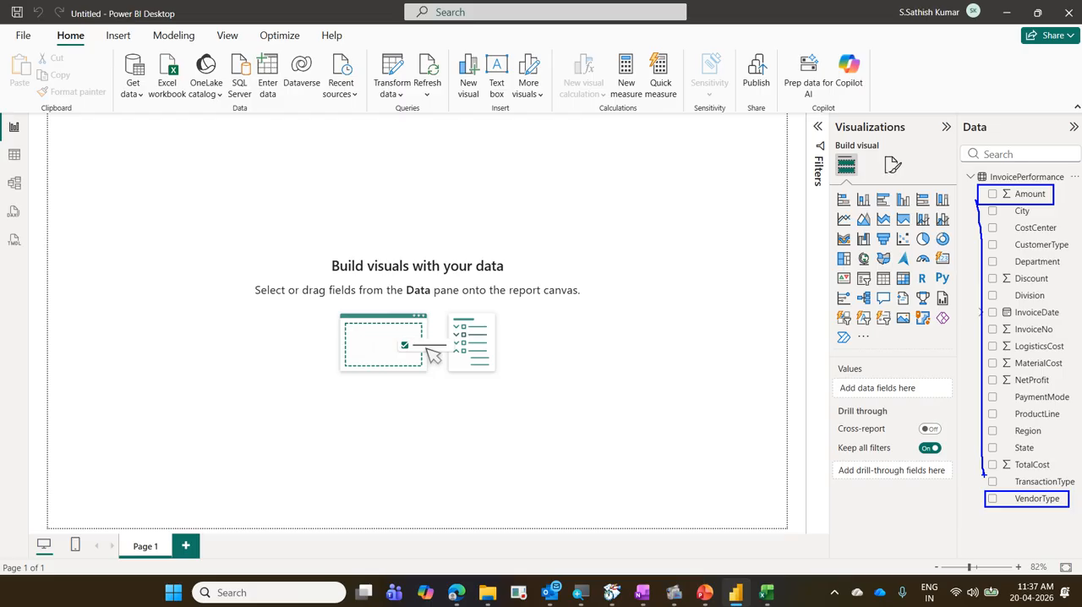
key("e")
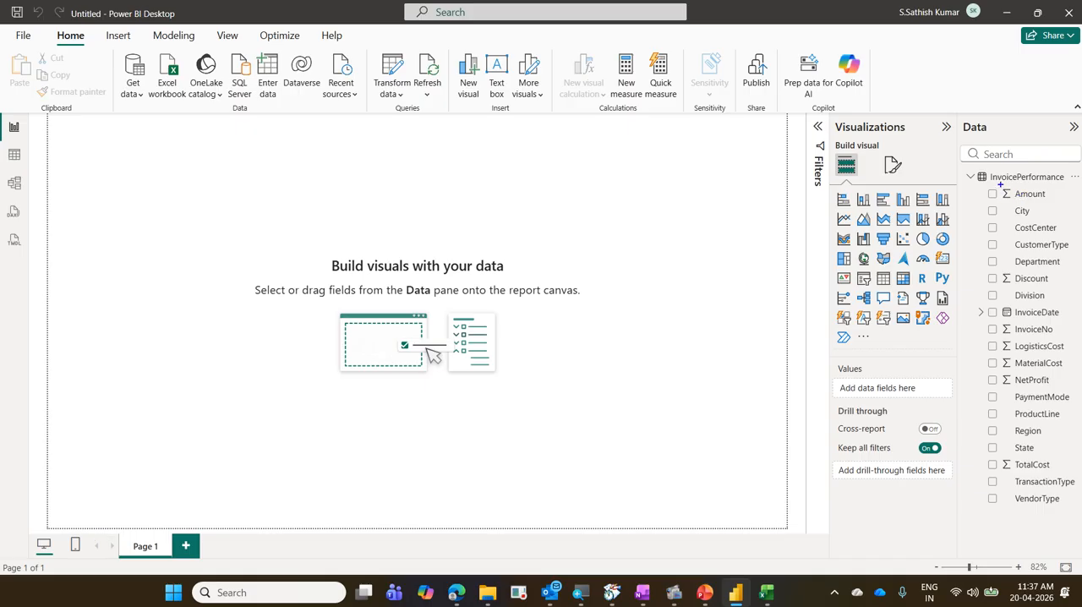
Examine the data type symbols beside the InvoicePerformance fields, including Amount, Discount, InvoiceDate and TotalCost, and compare them with the text fields.
left_click_drag(1000, 184, 1012, 205)
left_click_drag(1001, 269, 1013, 290)
left_click_drag(1000, 304, 1015, 323)
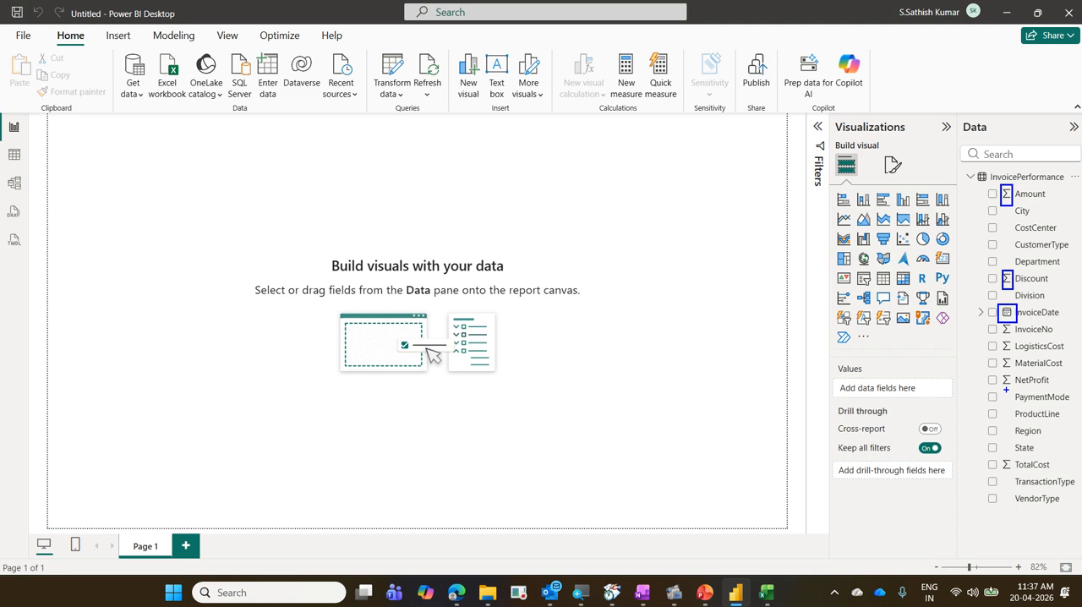
left_click_drag(998, 394, 1012, 451)
mouse_move(1001, 217)
left_mouse_down()
mouse_move(1023, 187)
mouse_move(993, 202)
mouse_move(1008, 211)
left_mouse_up()
mouse_move(1017, 458)
left_mouse_down()
mouse_move(1002, 460)
mouse_move(1019, 500)
left_mouse_up()
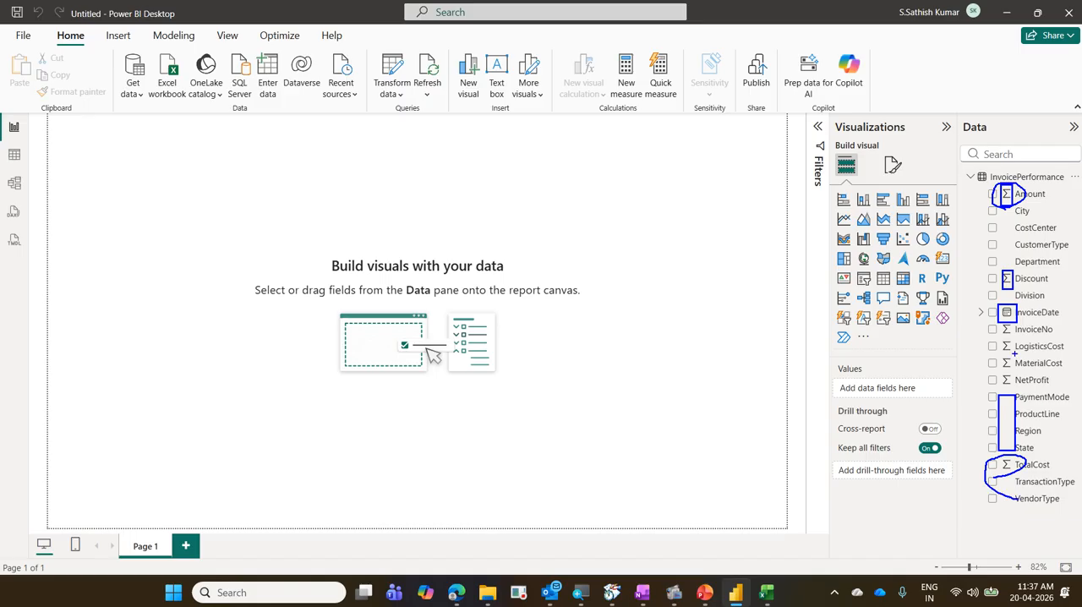
mouse_move(1018, 323)
left_mouse_down()
mouse_move(1007, 300)
mouse_move(1028, 326)
left_mouse_up()
key("Escape")
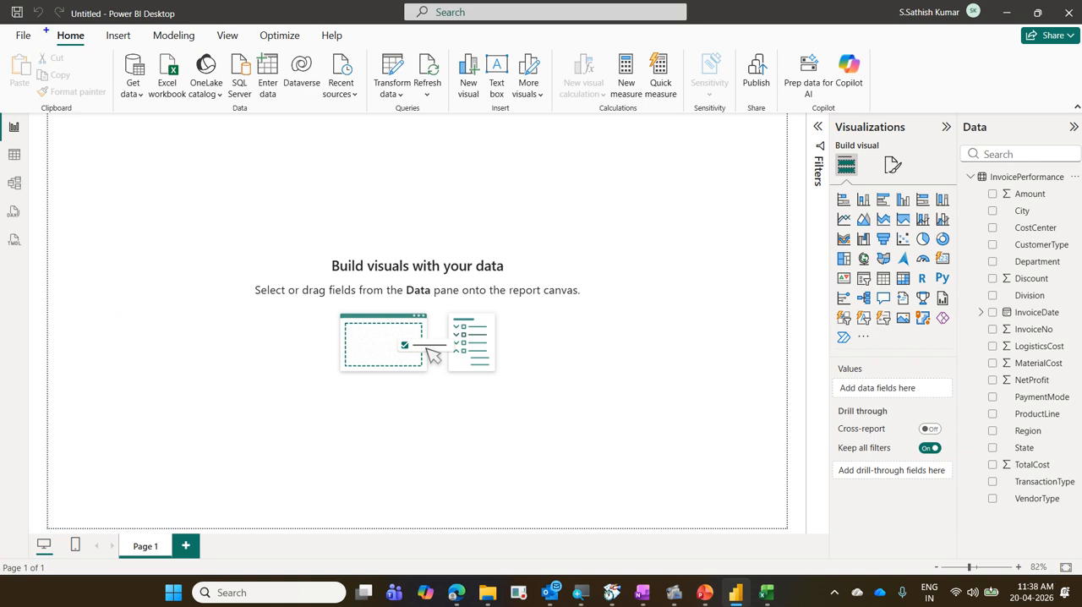
Display the Transform data options in the report window and dismiss them.
left_click_drag(46, 28, 90, 50)
mouse_move(364, 52)
left_mouse_down()
mouse_move(424, 109)
mouse_move(94, 35)
left_mouse_up()
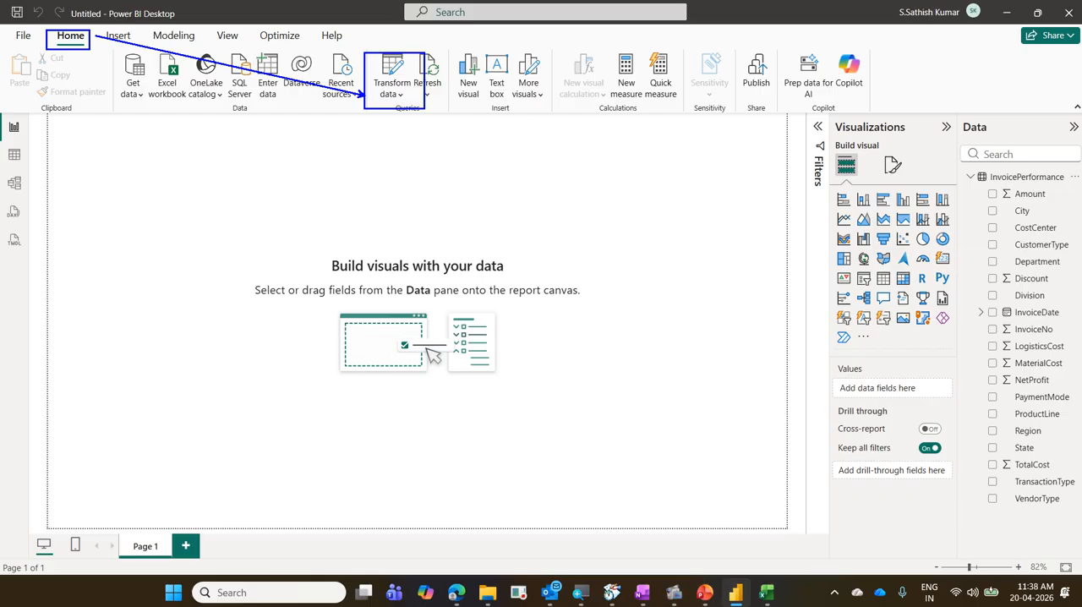
key("Escape")
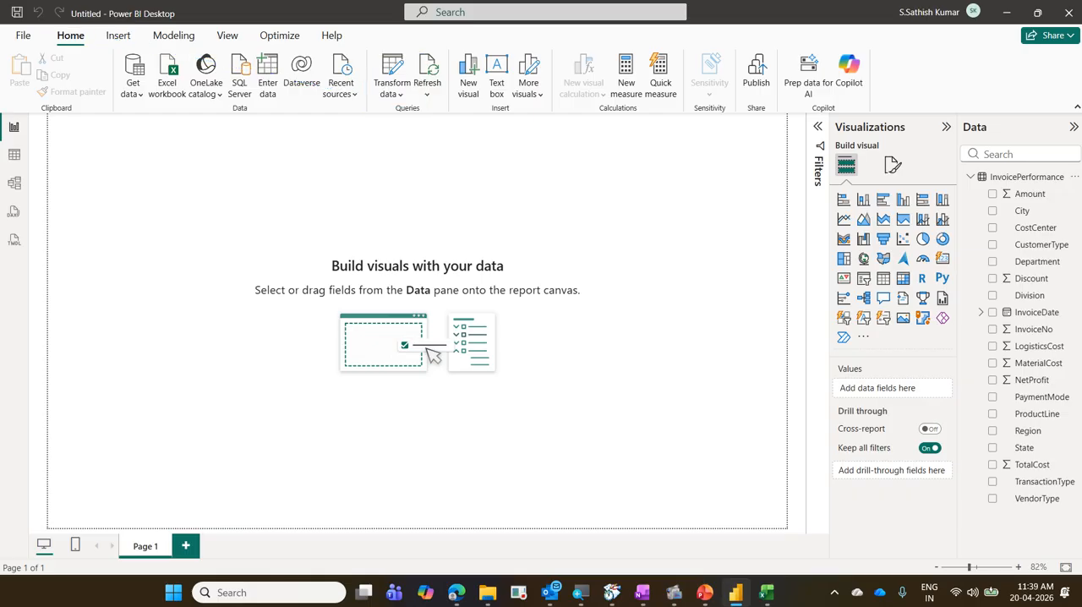
left_click(390, 94)
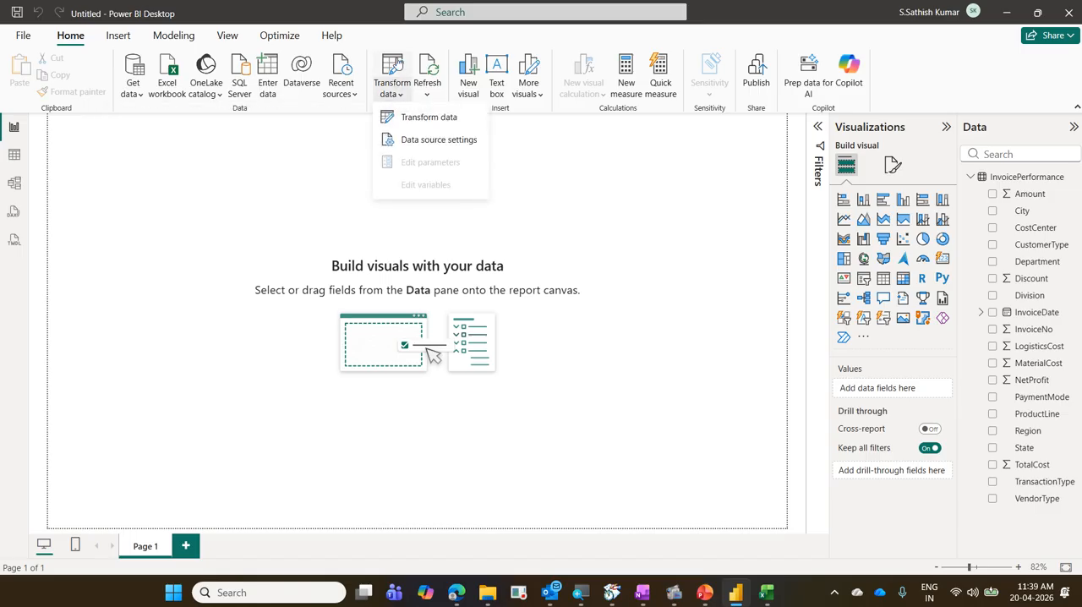
left_click(766, 36)
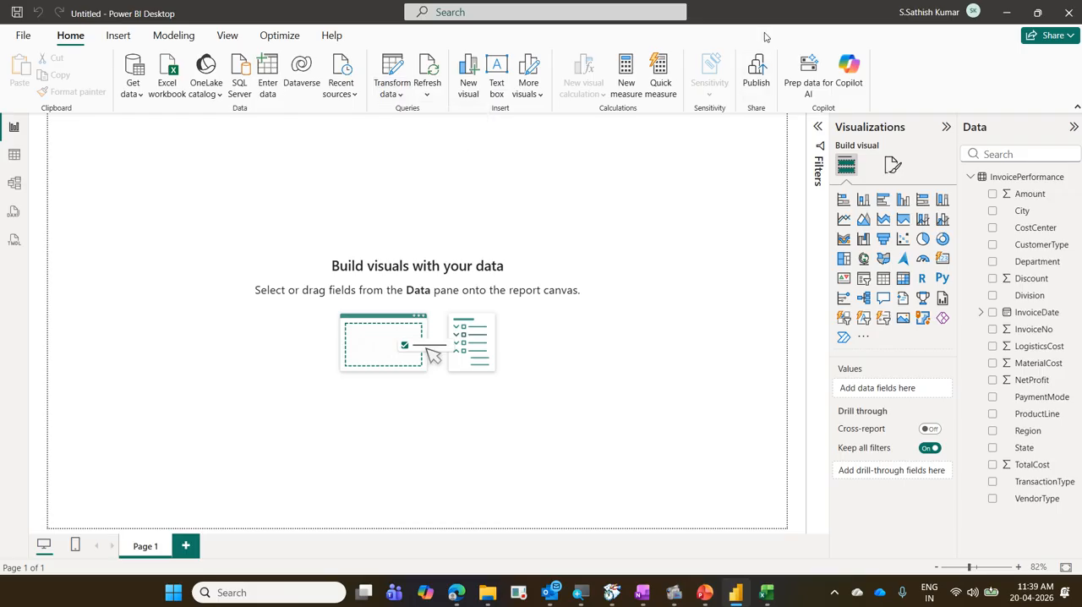
Display the commands available for the InvoicePerformance table, locate Edit query, and dismiss them.
right_click(1016, 180)
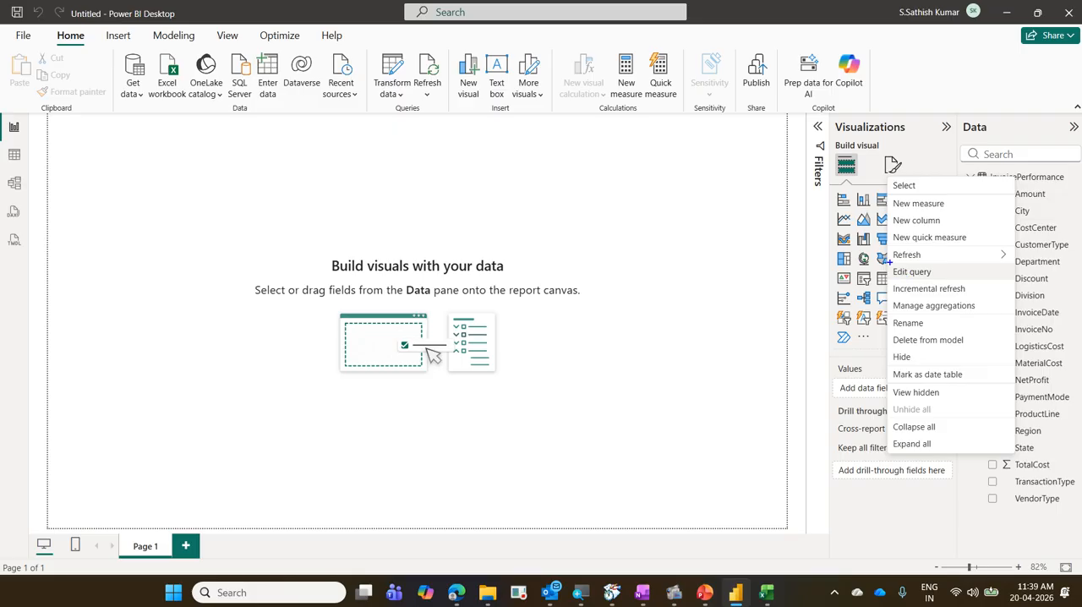
left_click_drag(889, 261, 940, 282)
mouse_move(949, 264)
left_mouse_down()
mouse_move(956, 277)
mouse_move(1004, 218)
left_mouse_up()
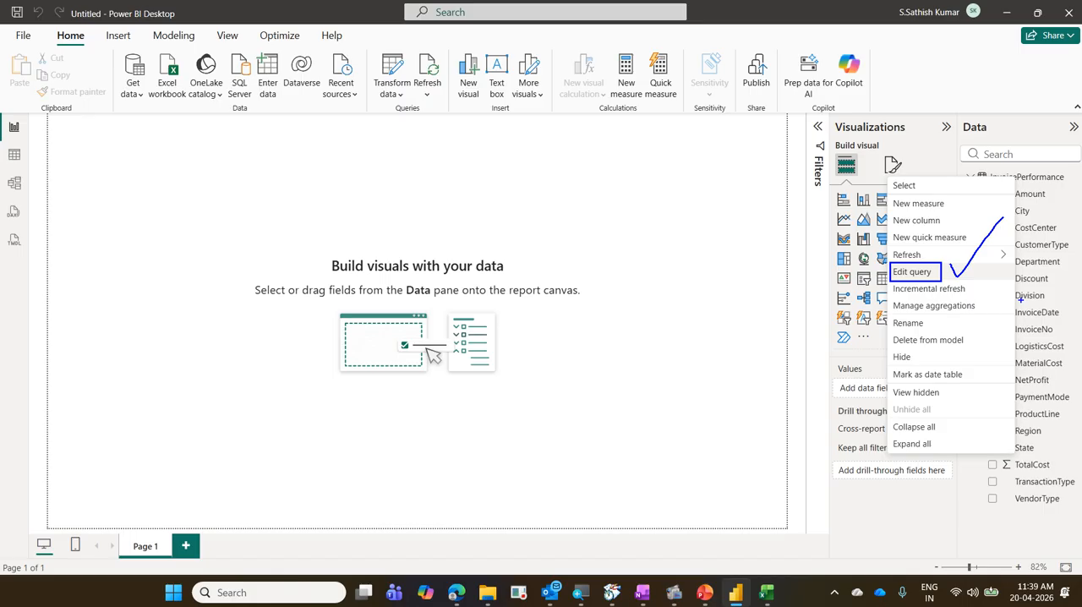
key("Escape")
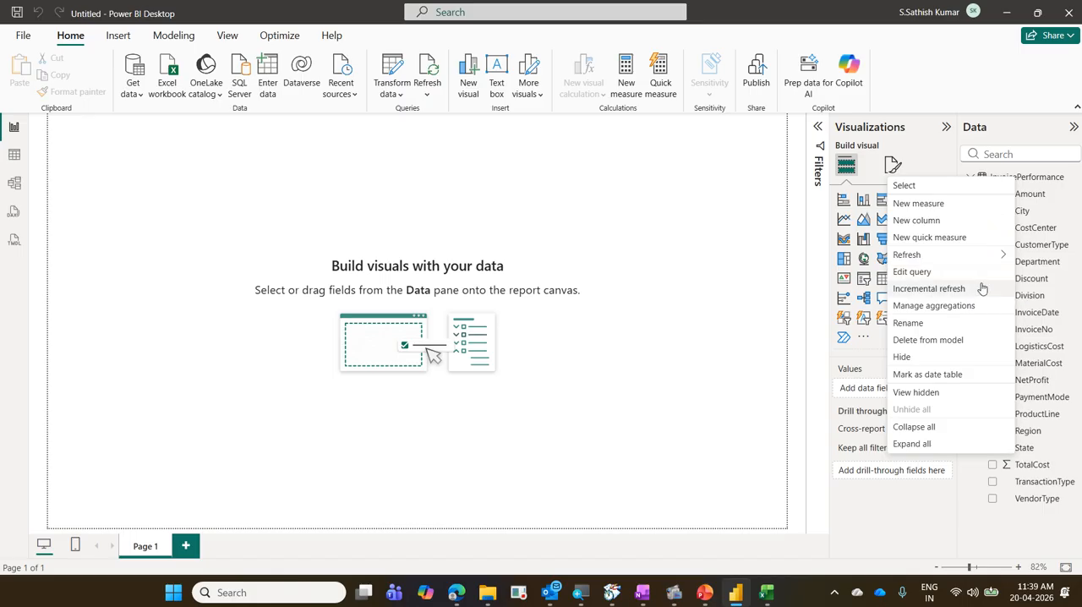
key("Escape")
Collapse and re-expand the InvoicePerformance table and examine where further tables would be listed.
left_click(971, 177)
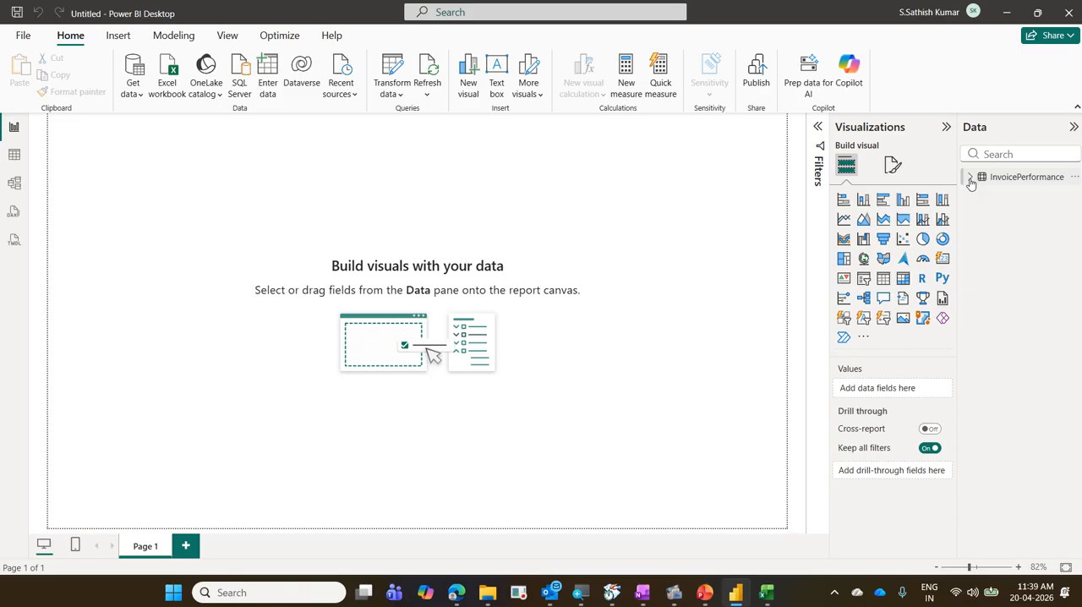
left_click(971, 179)
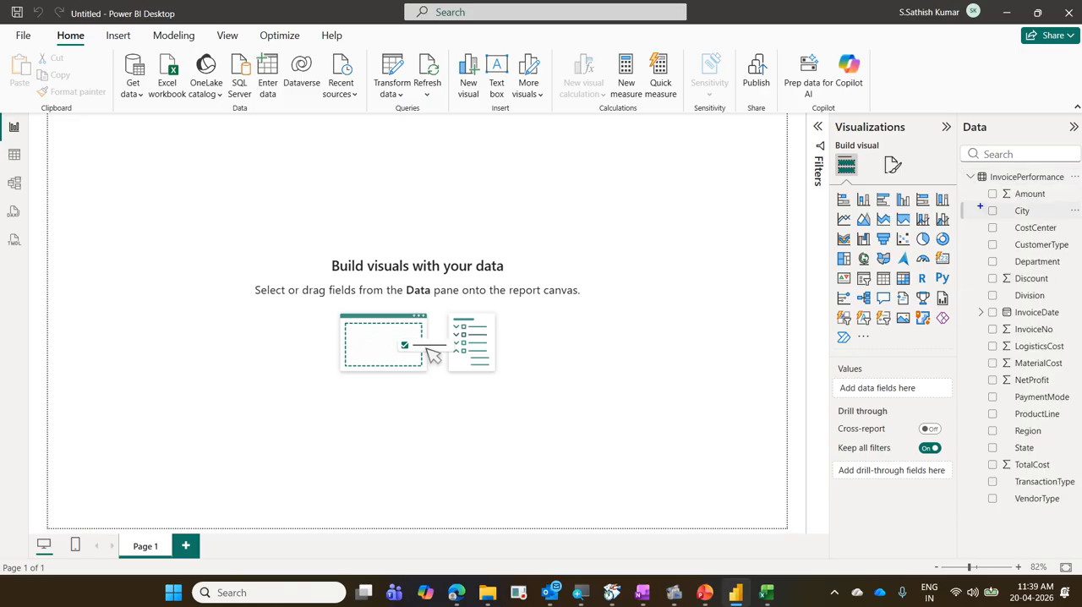
left_click_drag(965, 167, 1068, 190)
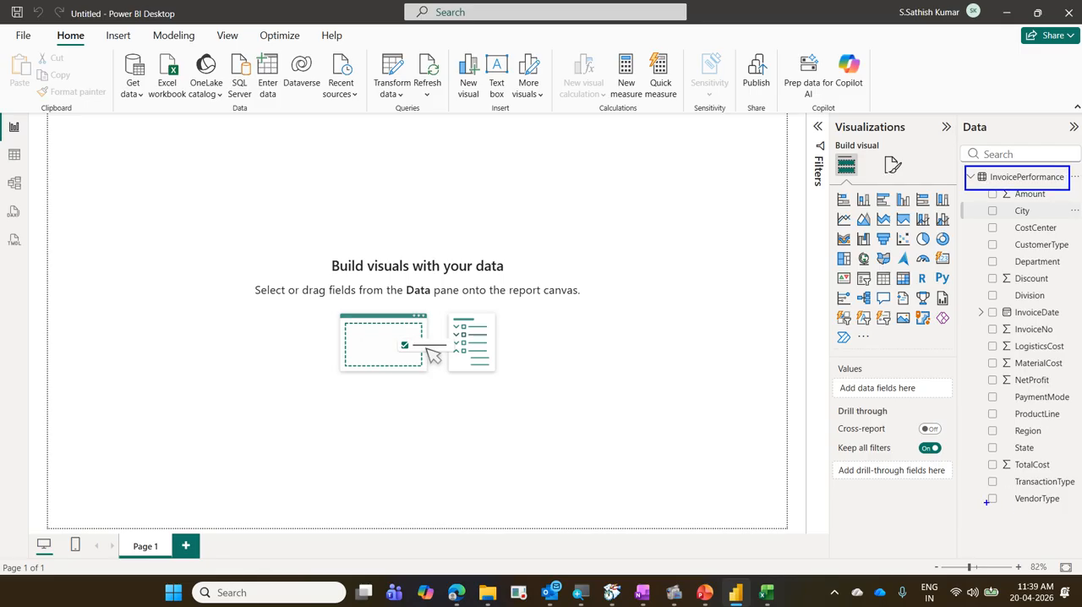
left_click_drag(981, 508, 1059, 521)
left_click_drag(980, 531, 1073, 551)
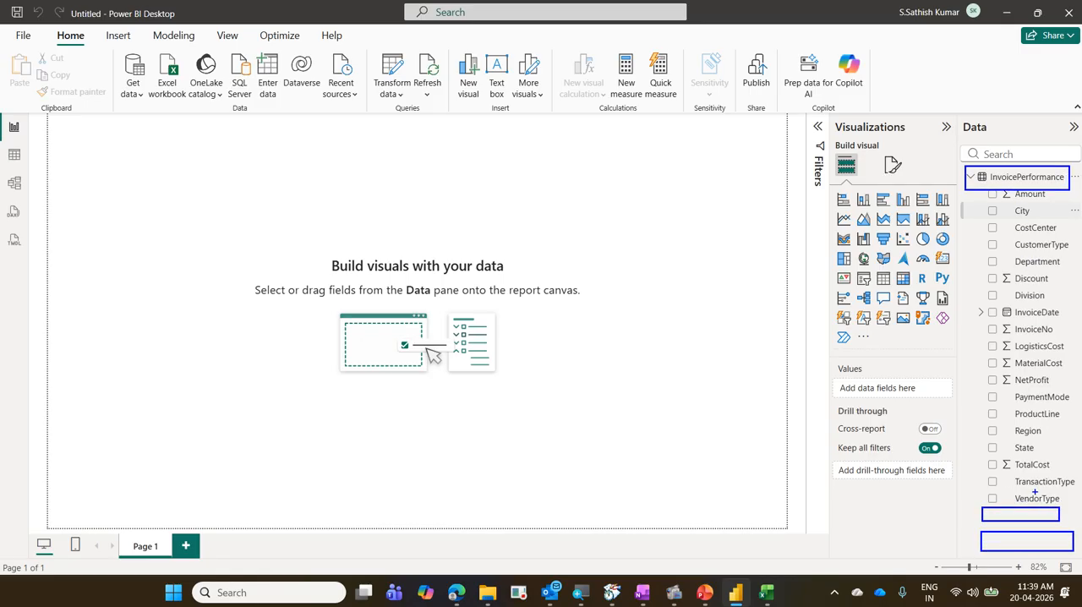
mouse_move(980, 522)
left_mouse_down()
mouse_move(999, 525)
mouse_move(1050, 495)
mouse_move(983, 524)
left_mouse_up()
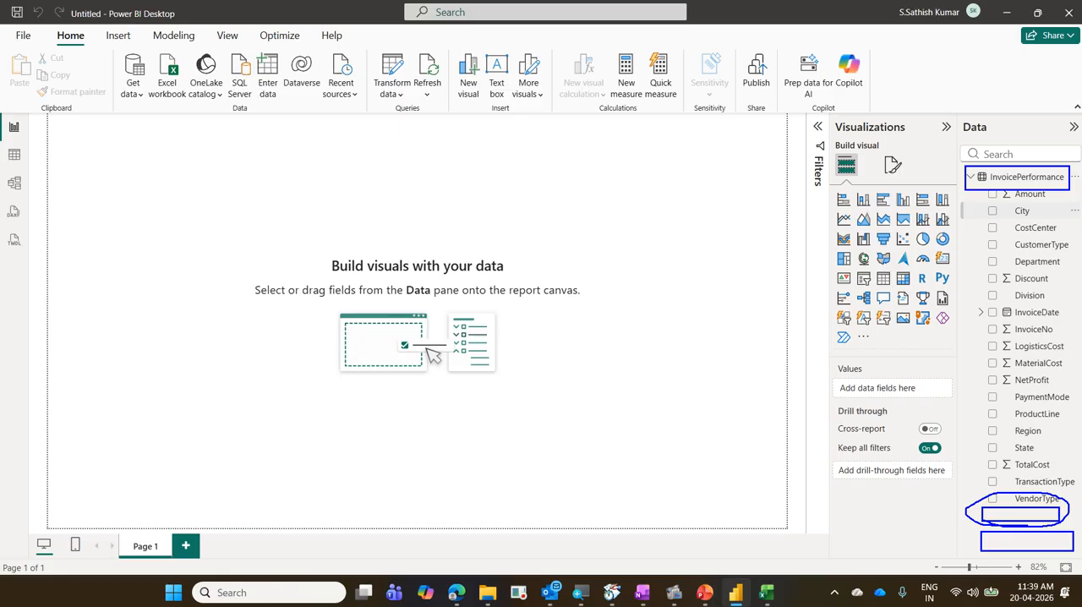
key("Escape")
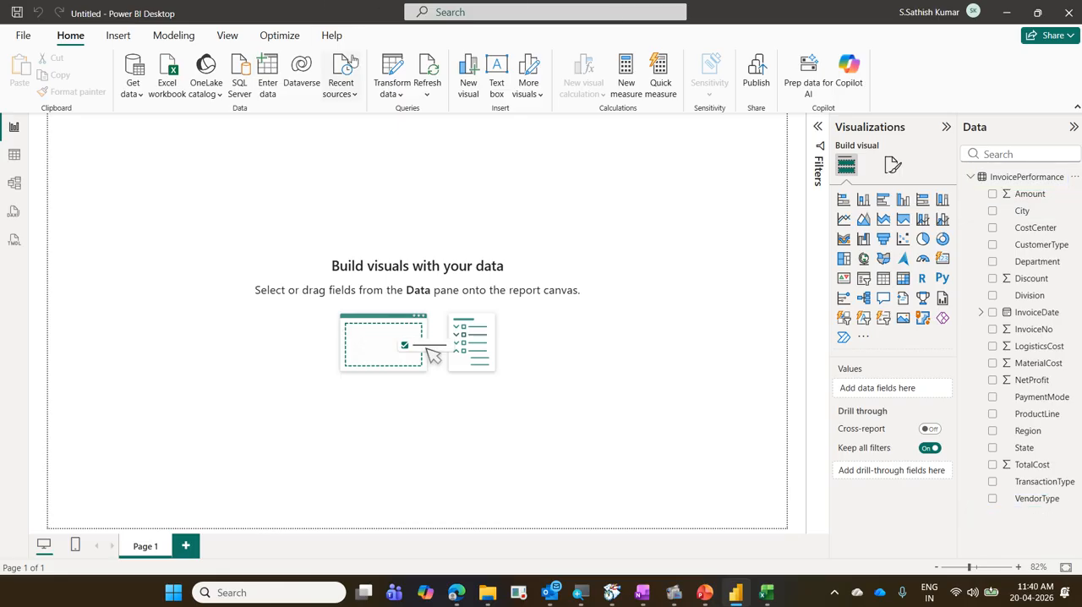
Open the InvoicePerformance table in Power Query Editor with Edit query and close the editor.
right_click(1045, 175)
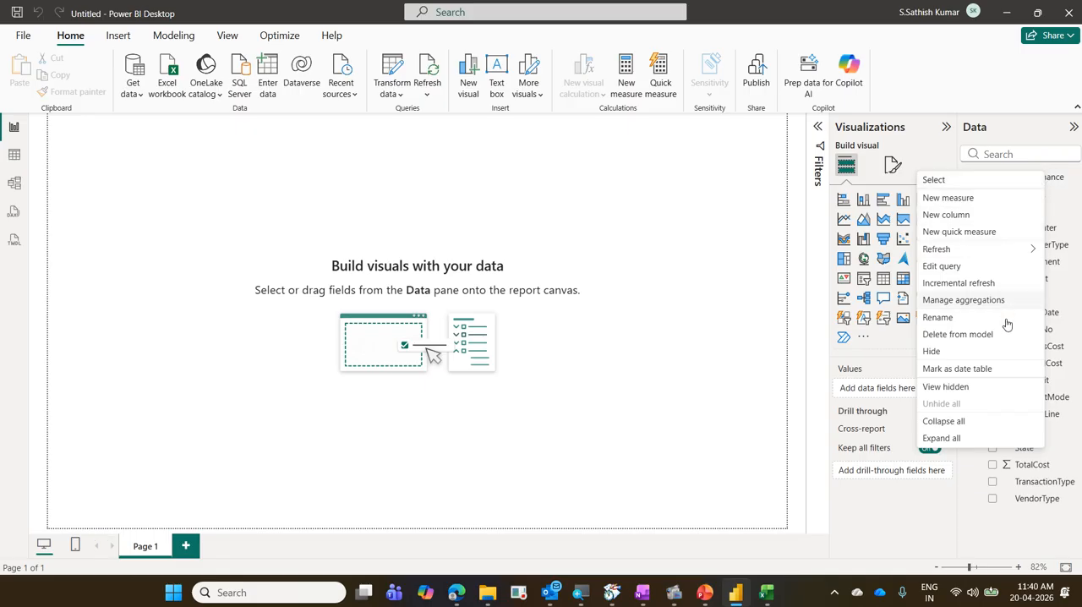
left_click(942, 266)
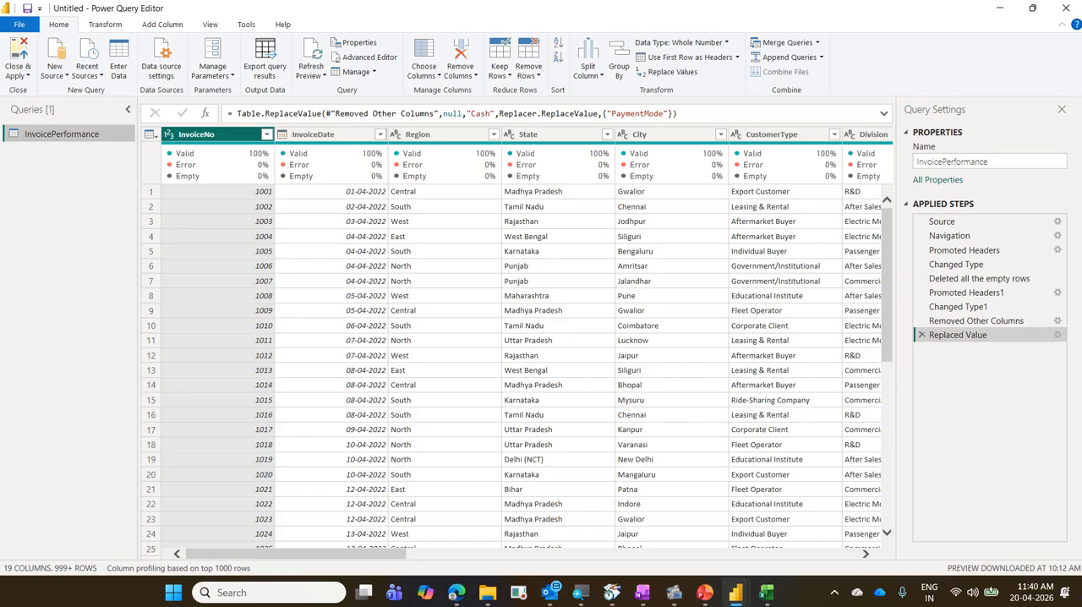
left_click(1066, 8)
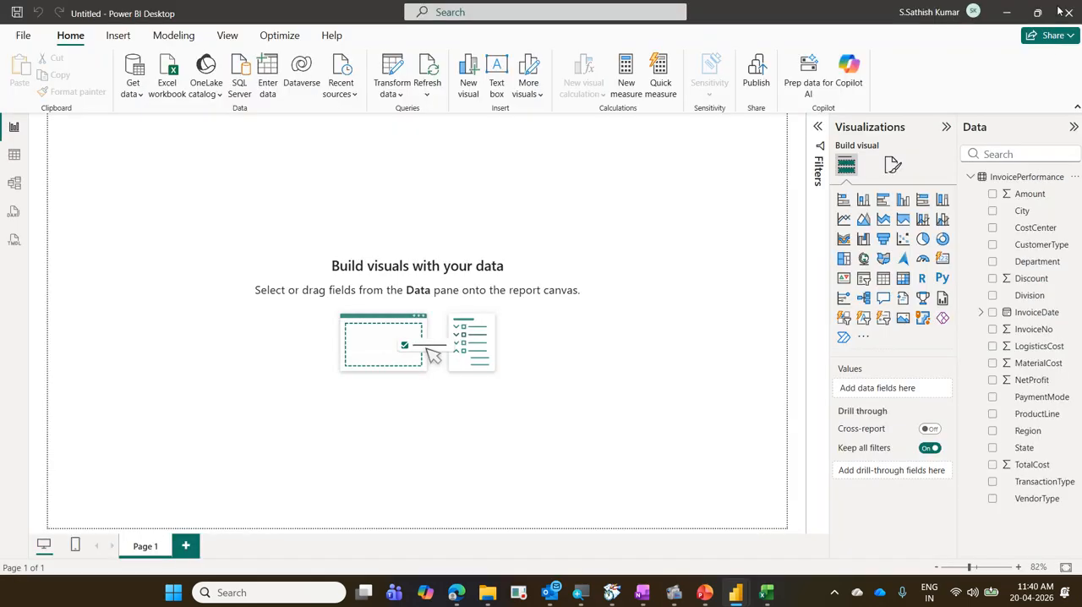
Compare Edit query with Transform data, reopen Power Query Editor through Transform data, and close the editor.
right_click(1002, 180)
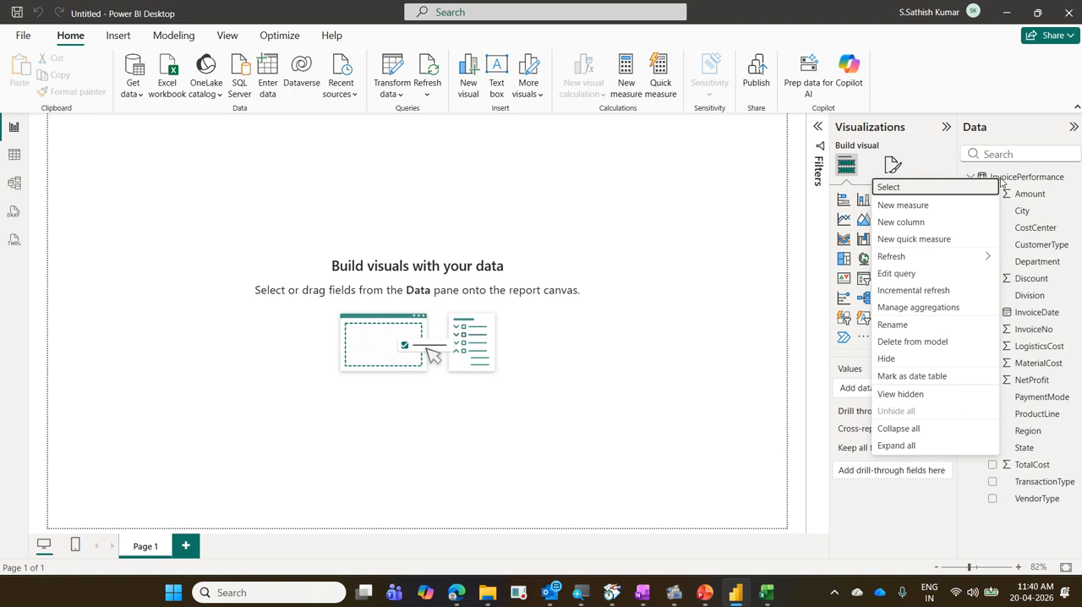
mouse_move(969, 163)
left_mouse_down()
mouse_move(1004, 184)
mouse_move(1074, 186)
left_mouse_up()
mouse_move(872, 265)
left_mouse_down()
mouse_move(936, 284)
mouse_move(972, 191)
left_mouse_up()
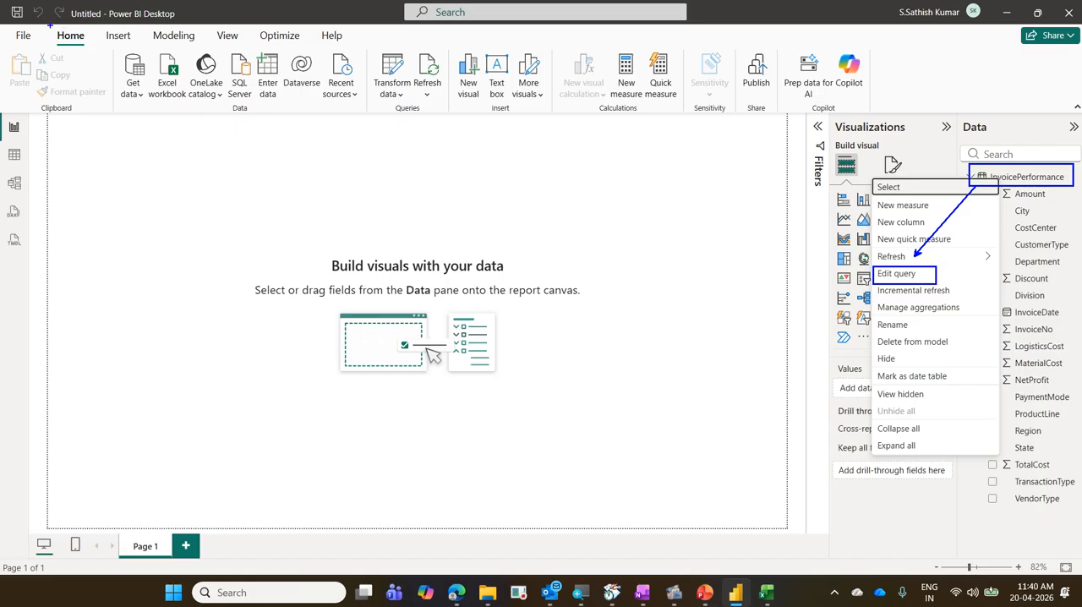
left_click_drag(48, 27, 102, 53)
left_click_drag(364, 53, 420, 106)
mouse_move(250, 55)
left_mouse_down()
mouse_move(361, 93)
mouse_move(98, 30)
left_mouse_up()
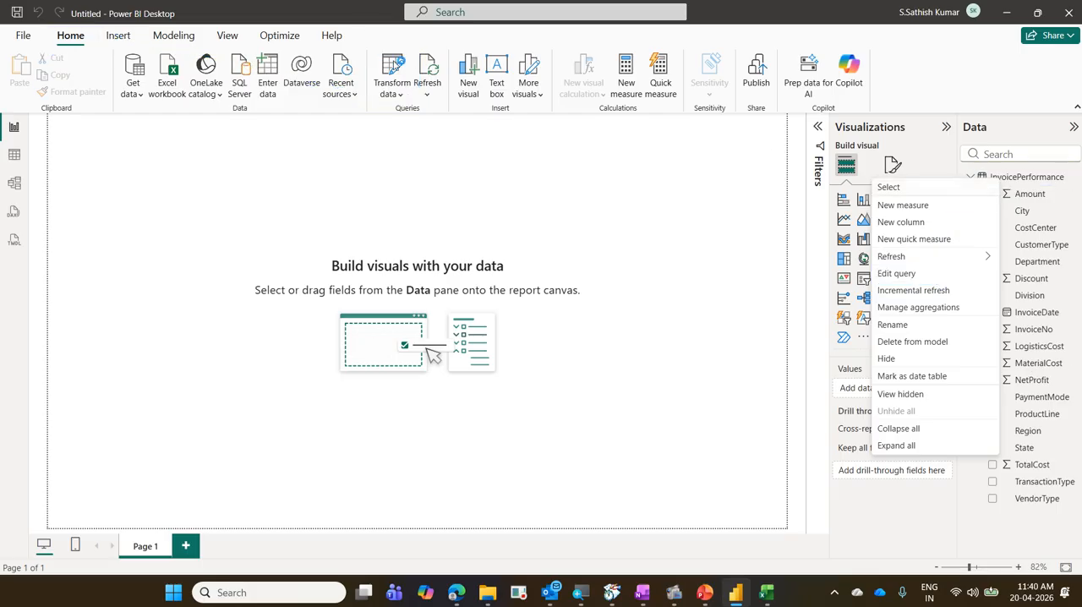
left_click(393, 62)
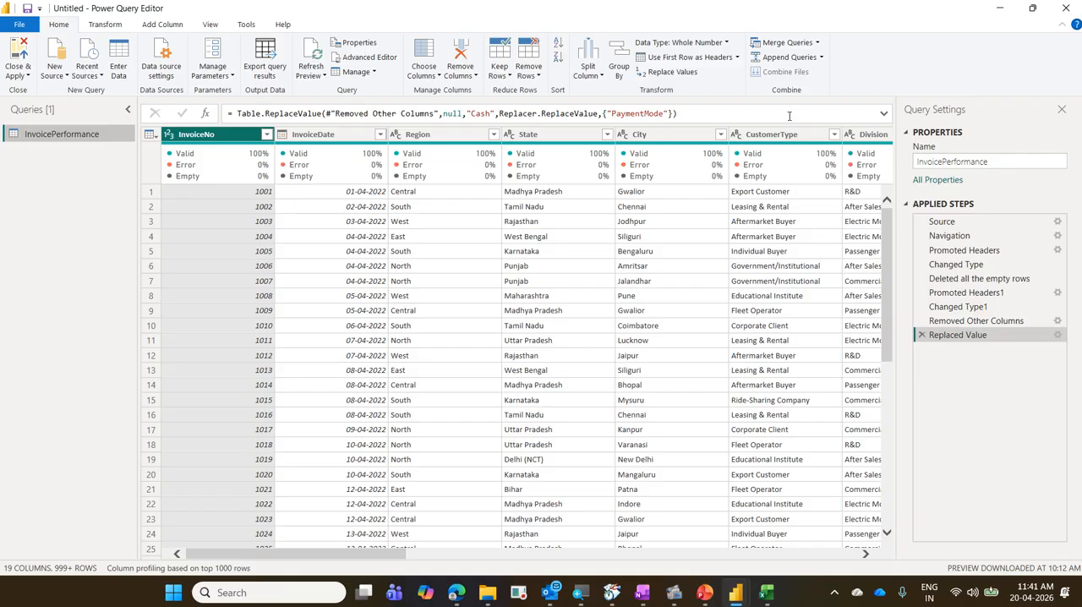
left_click(1065, 9)
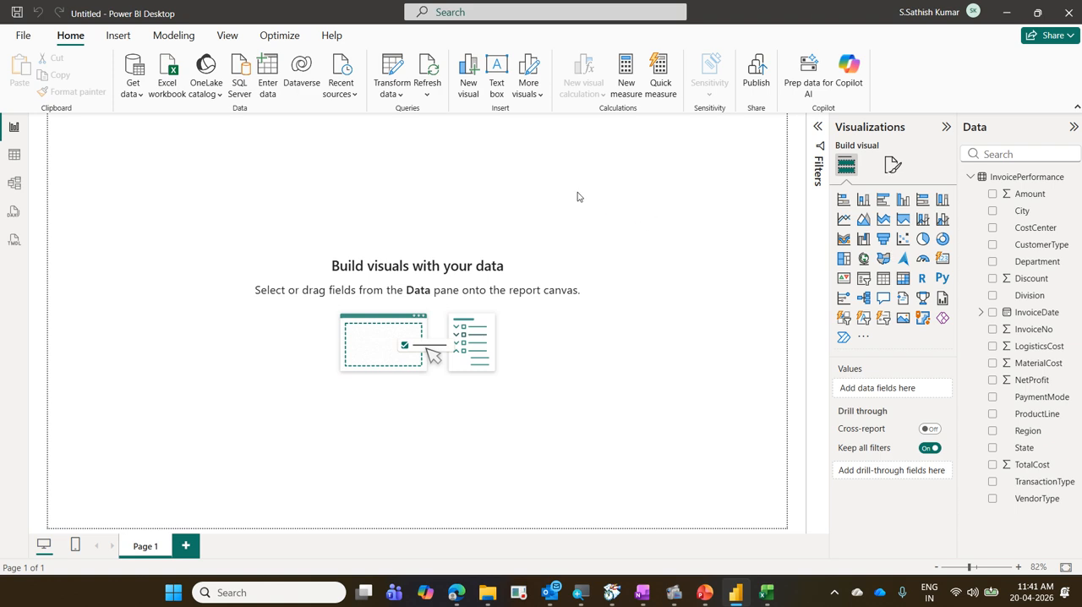
Show the InvoicePerformance data in Table view and examine its columns.
left_click(13, 156)
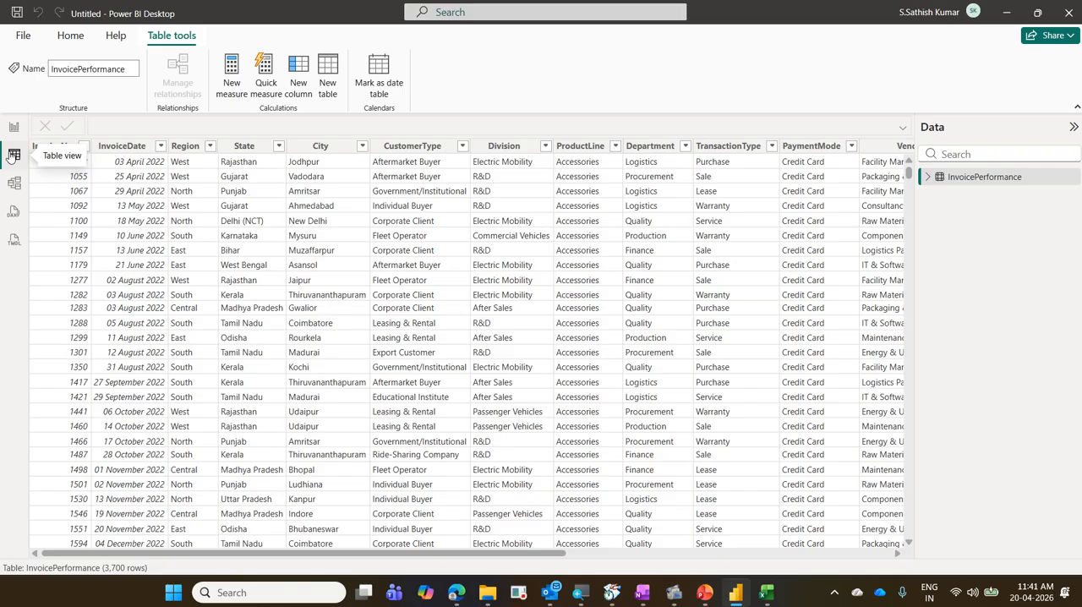
left_click_drag(481, 554, 0, 531)
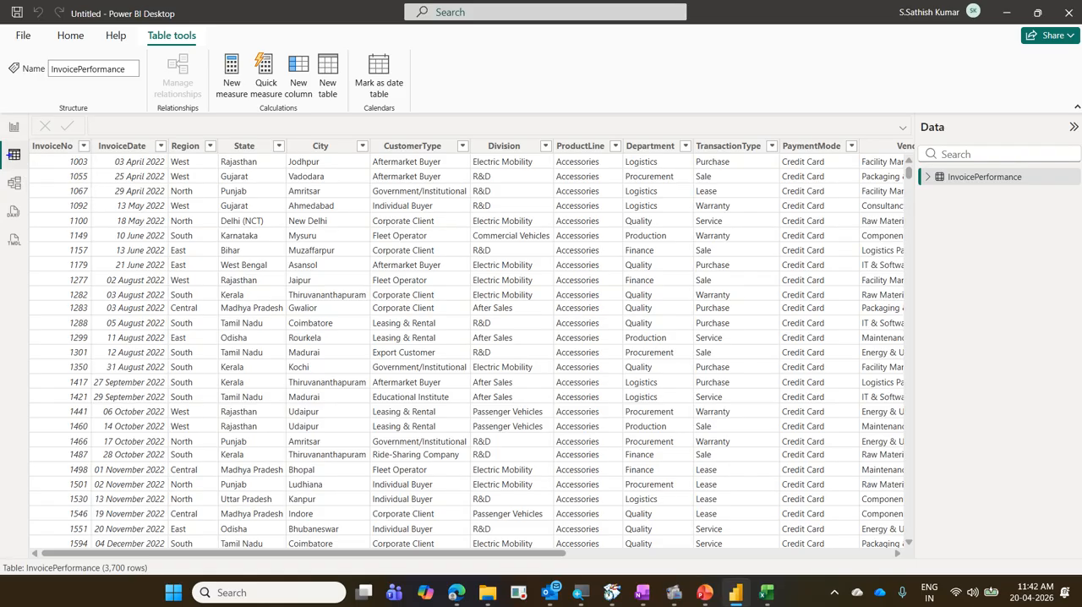
Return to Report view and start saving the untitled report as a new file on this device.
left_click_drag(1, 145, 30, 170)
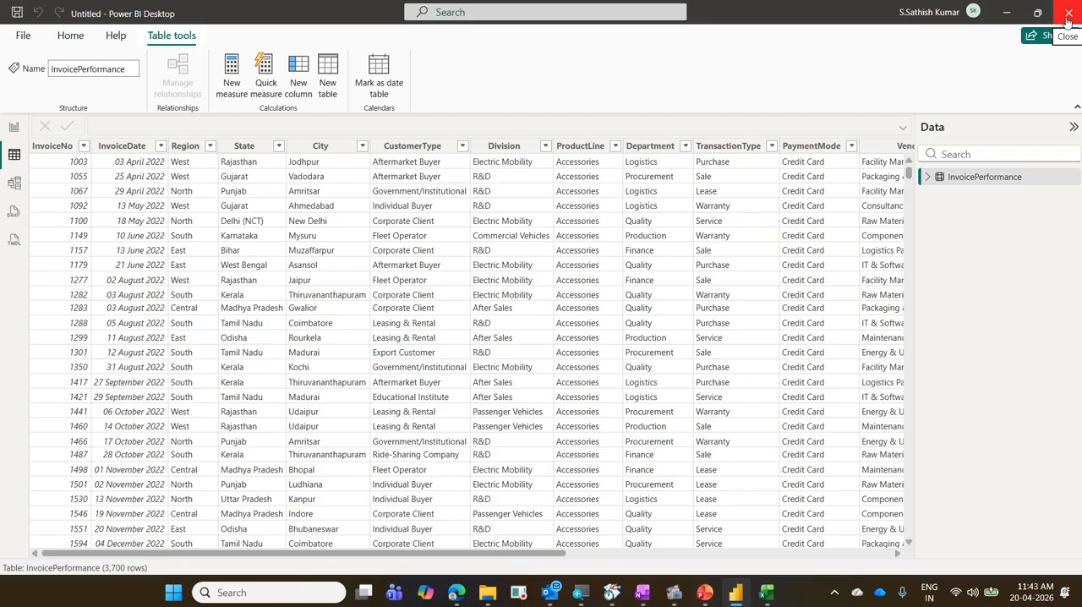
left_click(14, 128)
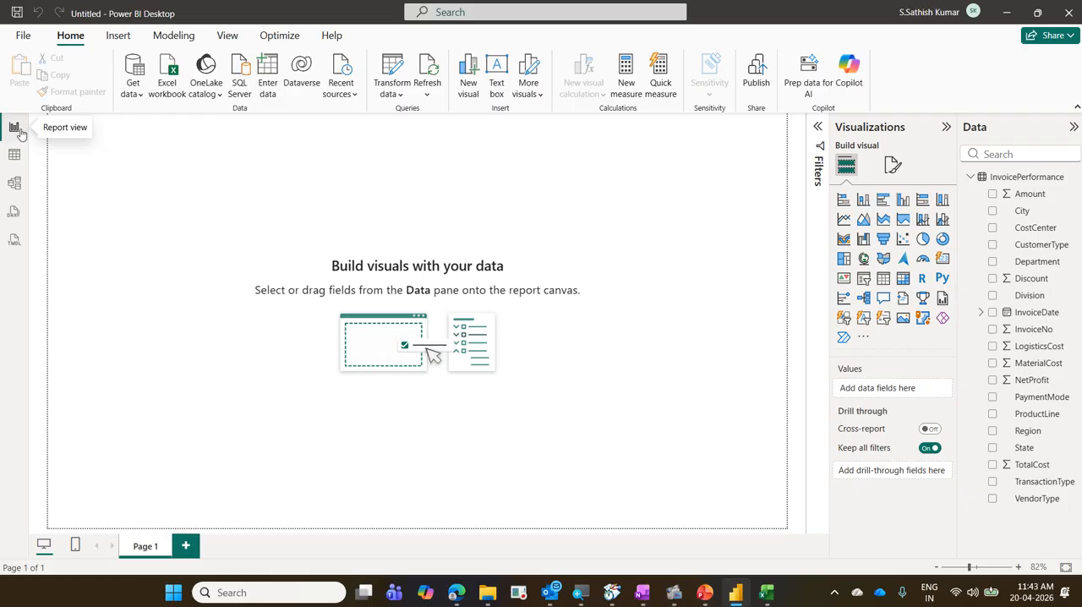
left_click(23, 38)
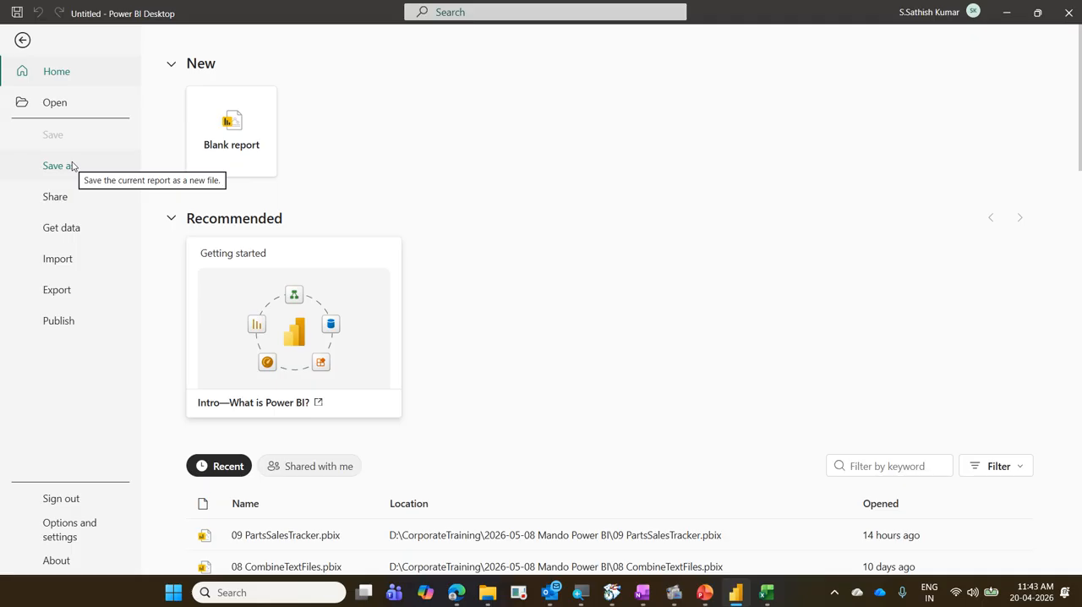
left_click(75, 170)
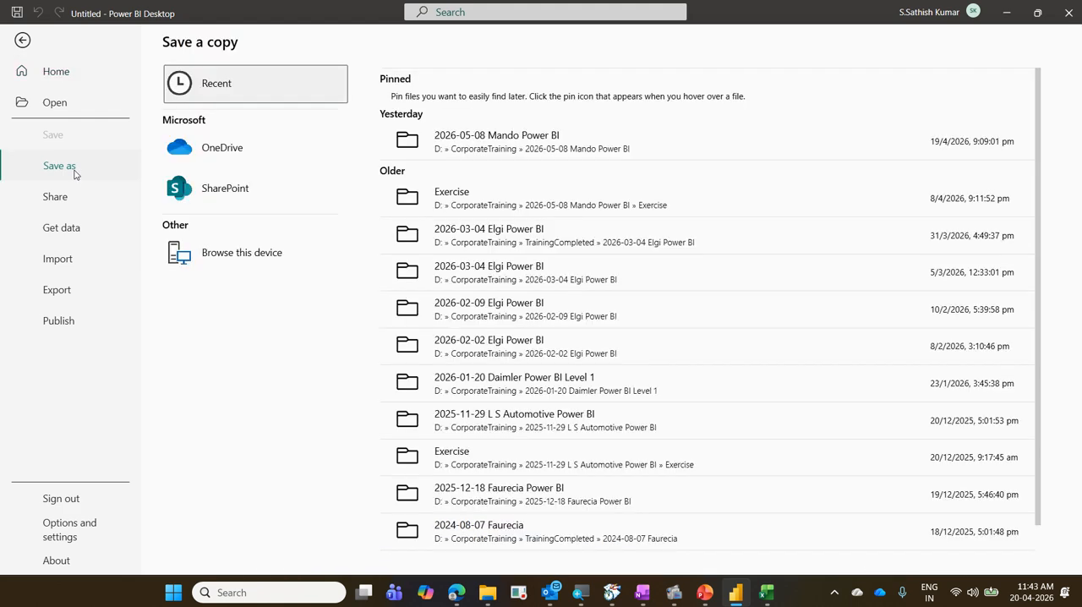
left_click(259, 258)
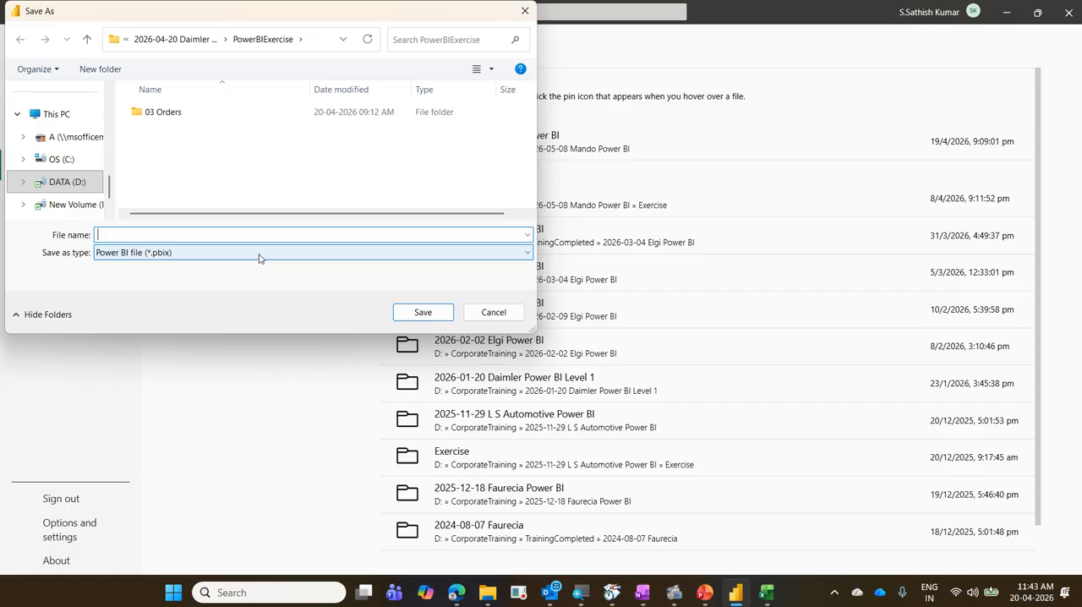
Save the report as 01 TransactionsData in Power BI file (*.pbix) format in the PowerBIExercise folder.
left_click(259, 252)
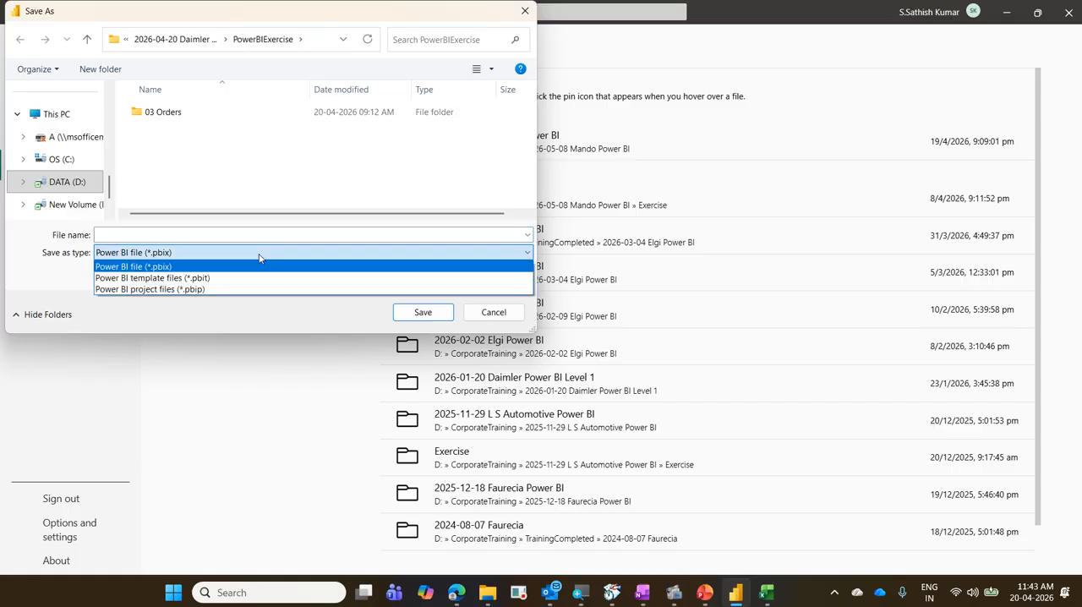
left_click(129, 233)
left_click(130, 233)
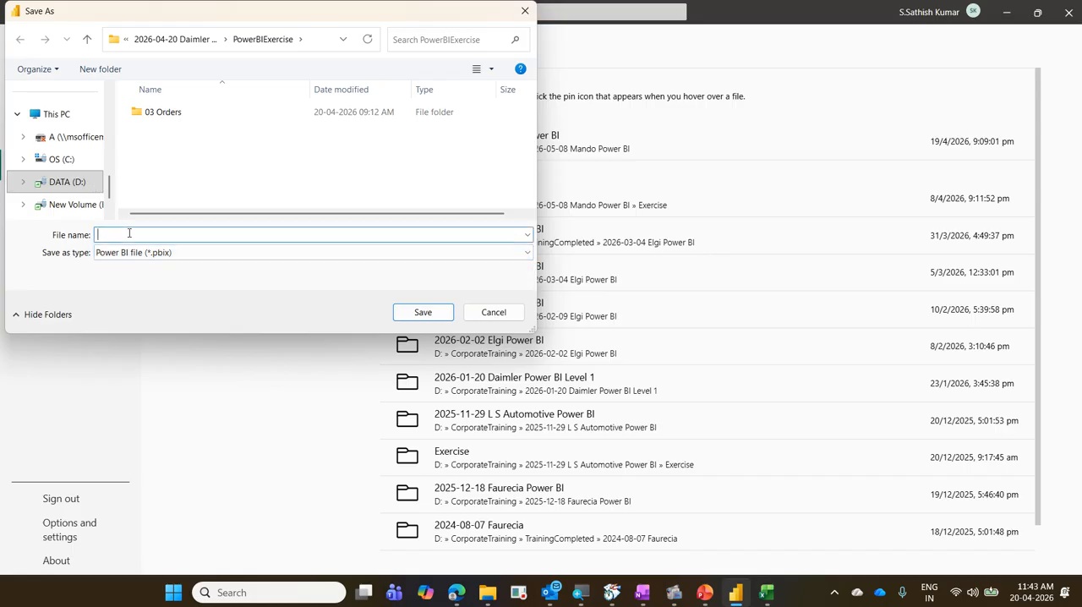
type("01")
key("Down")
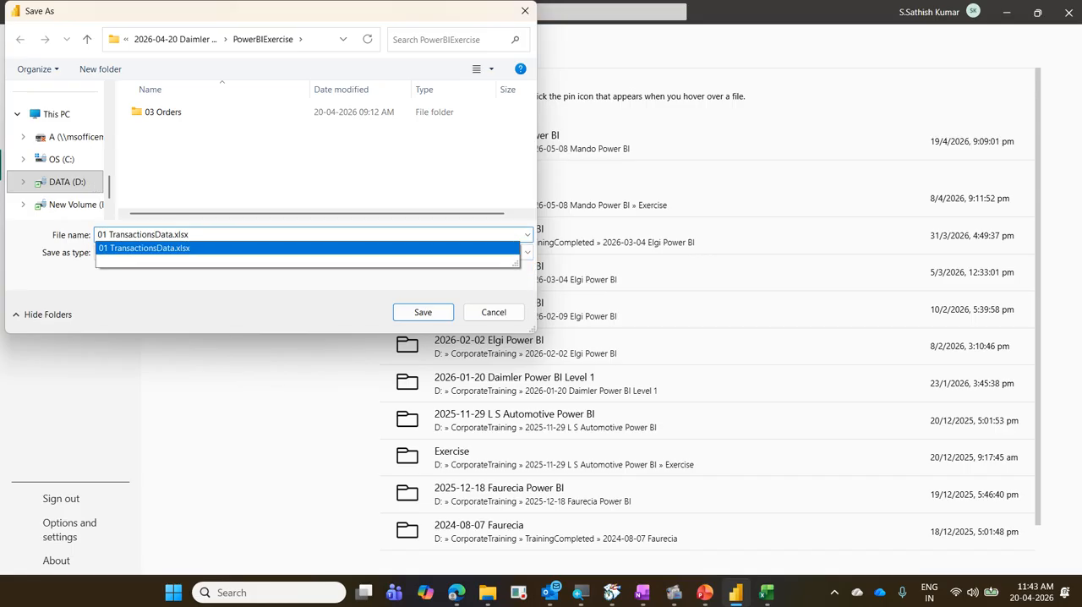
key("BackSpace")
key("BackSpace")
key("BackSpace")
key("BackSpace")
key("BackSpace")
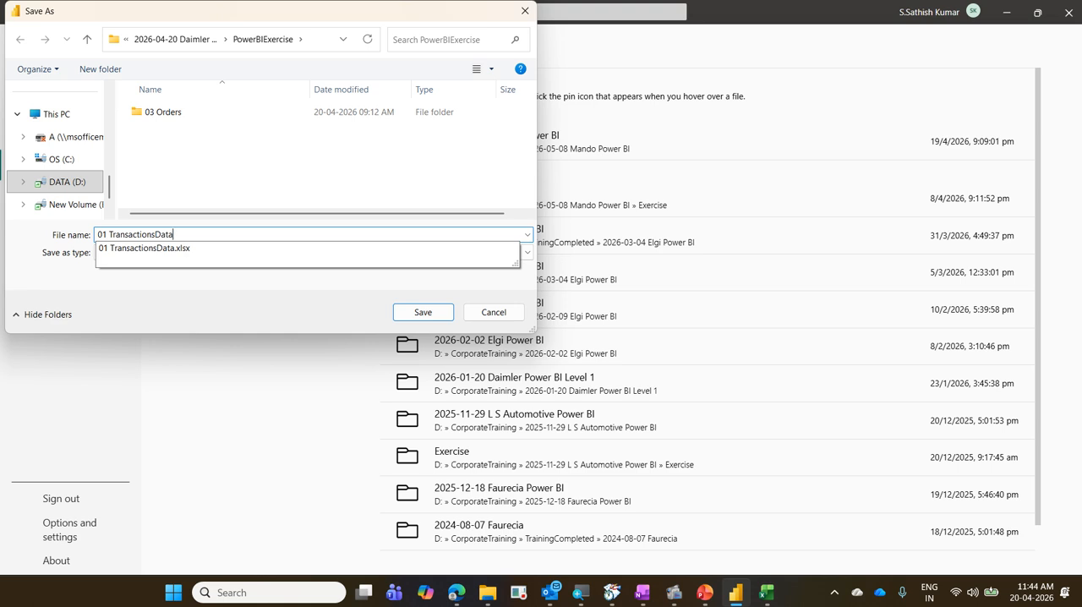
left_click(186, 20)
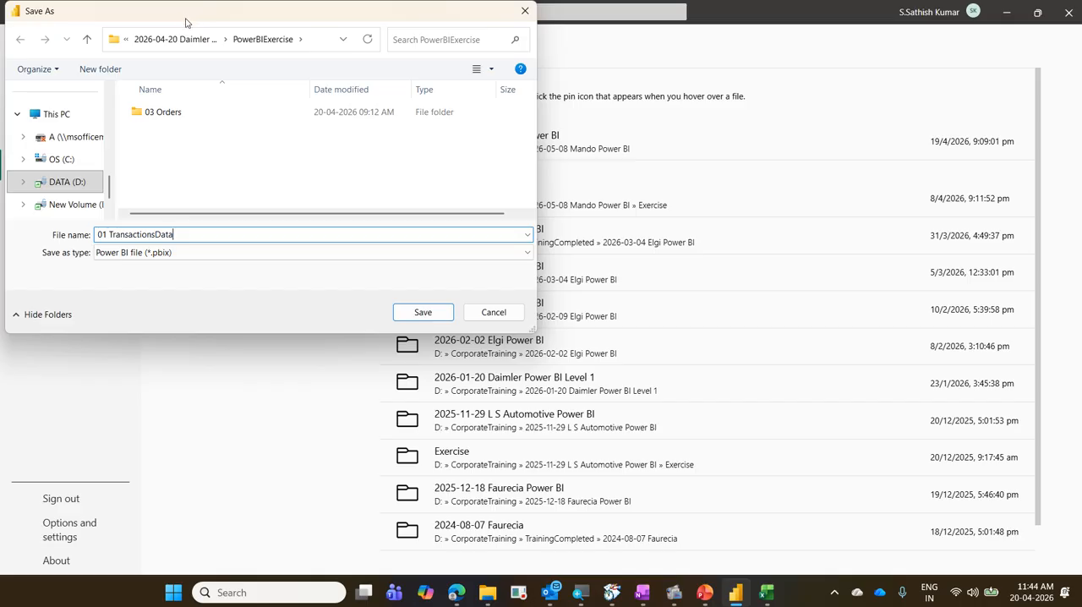
left_click(451, 315)
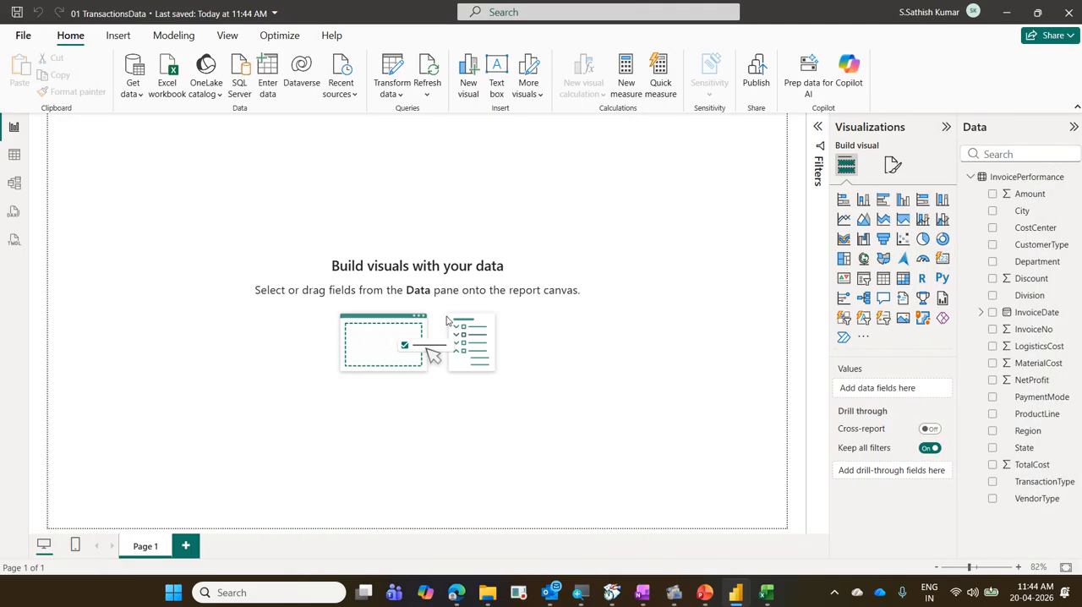
Switch to File Explorer to check the 01 TransactionsData Power BI file in PowerBIExercise, then check the report's last-saved time in Power BI.
mouse_move(488, 591)
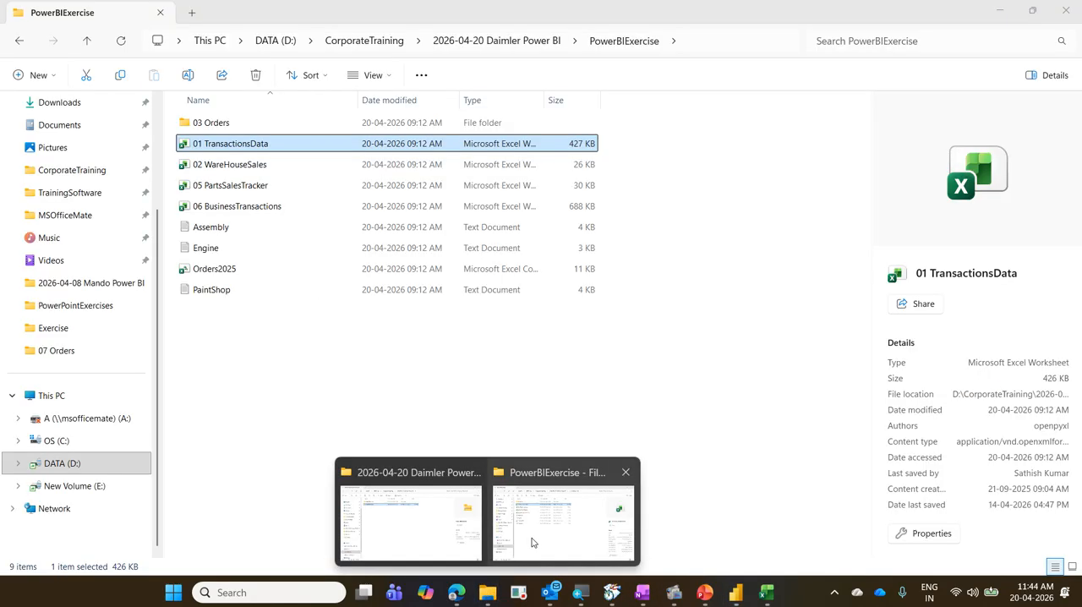
left_click(533, 542)
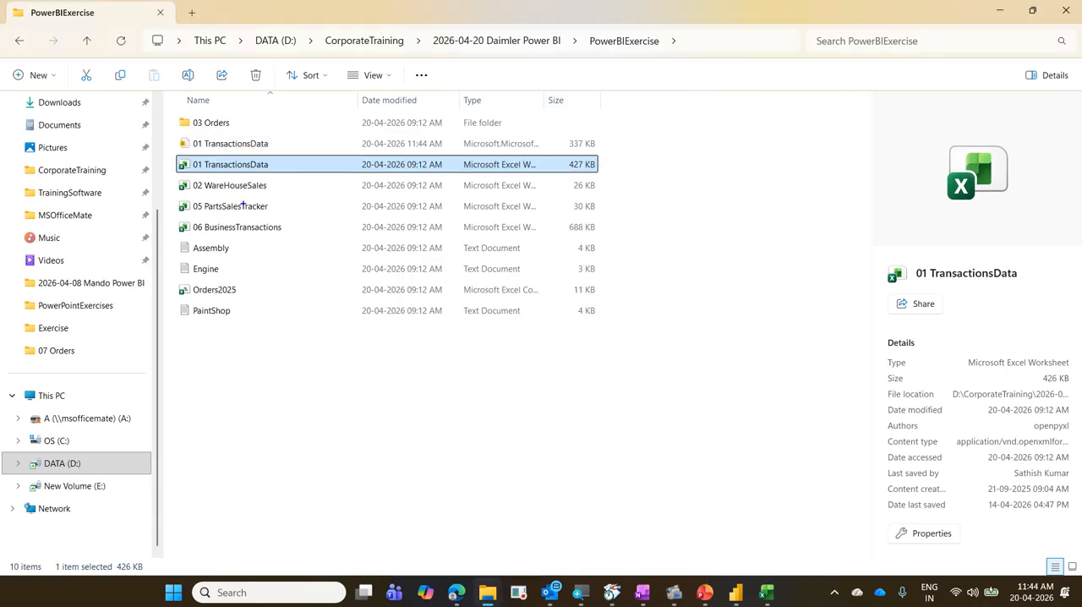
mouse_move(182, 130)
left_mouse_down()
mouse_move(188, 147)
mouse_move(289, 155)
left_mouse_up()
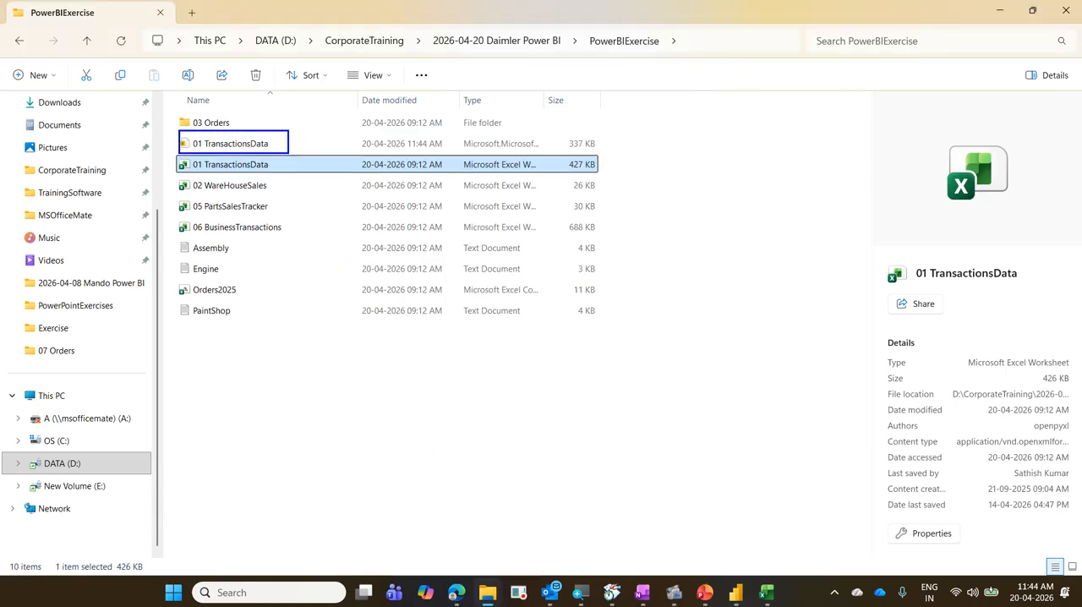
left_click_drag(460, 132, 552, 157)
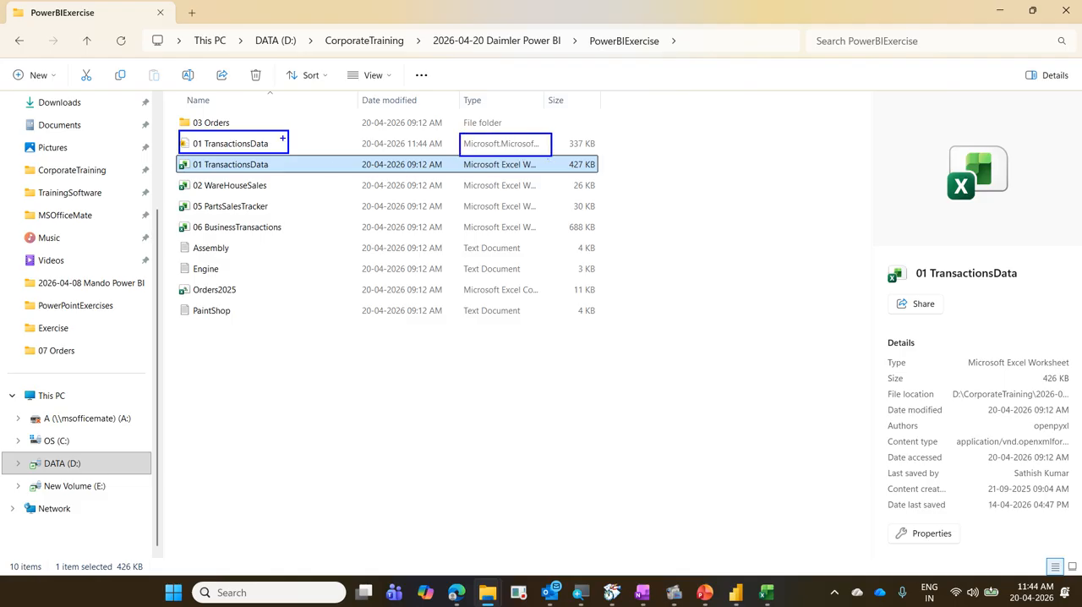
left_click_drag(288, 144, 334, 121)
key("Escape")
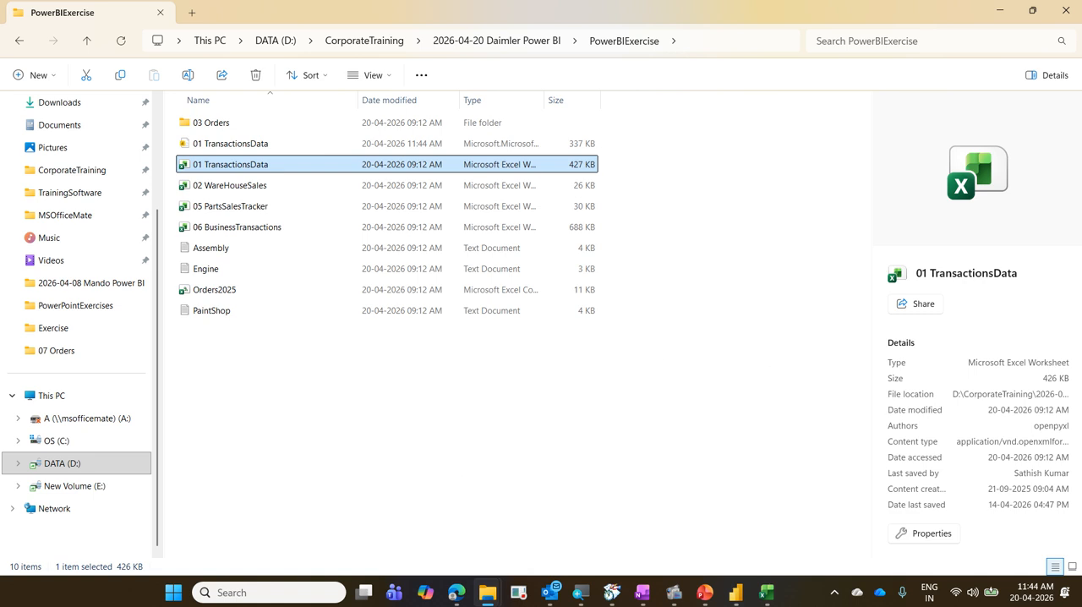
left_click(999, 21)
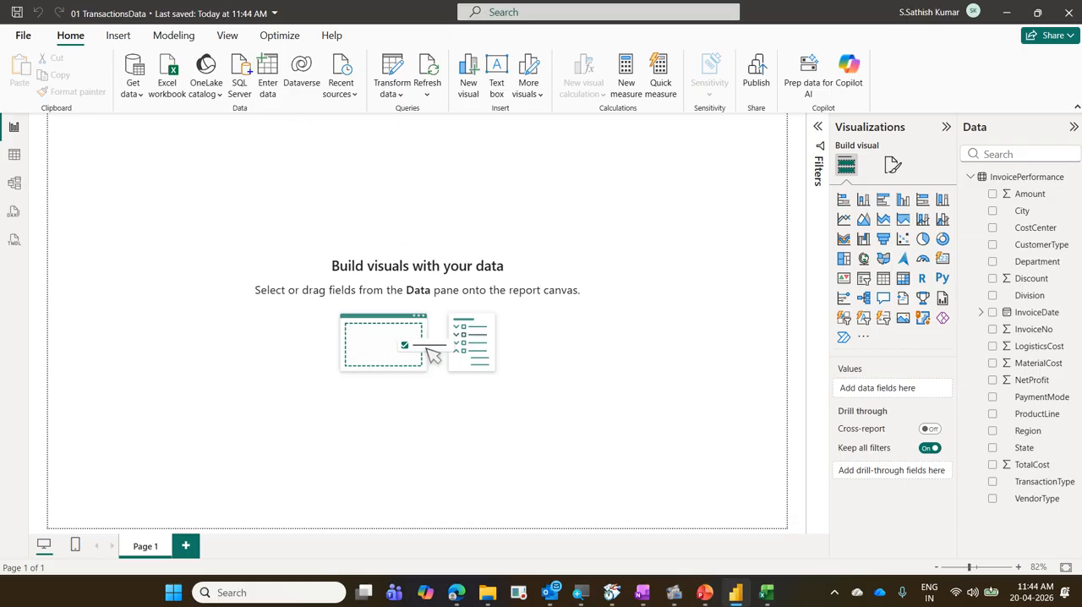
mouse_move(224, 6)
left_mouse_down()
mouse_move(273, 24)
mouse_move(228, 3)
mouse_move(250, 33)
left_mouse_up()
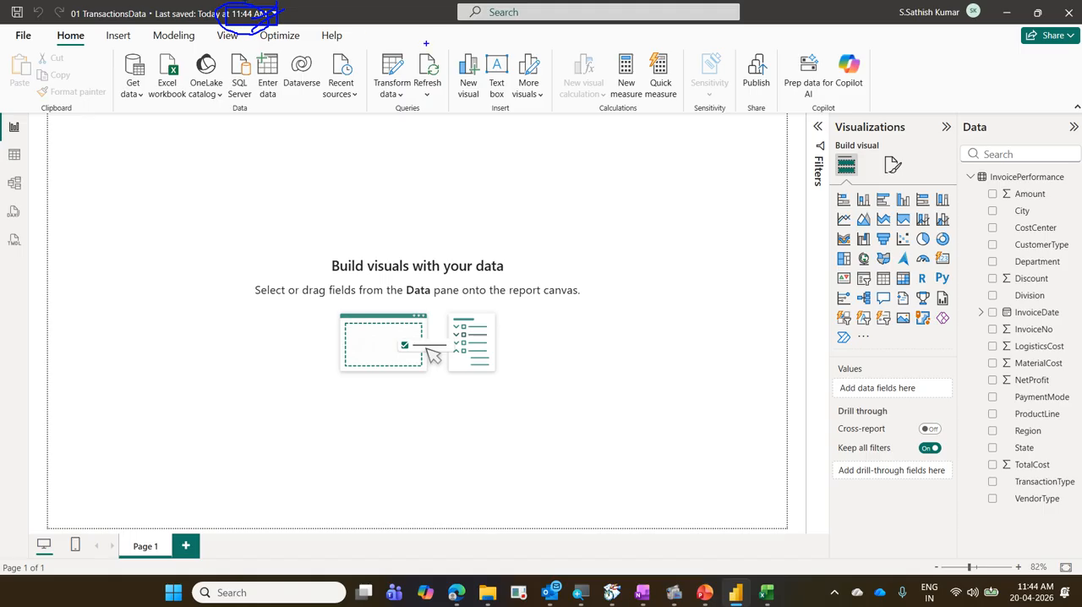
key("Escape")
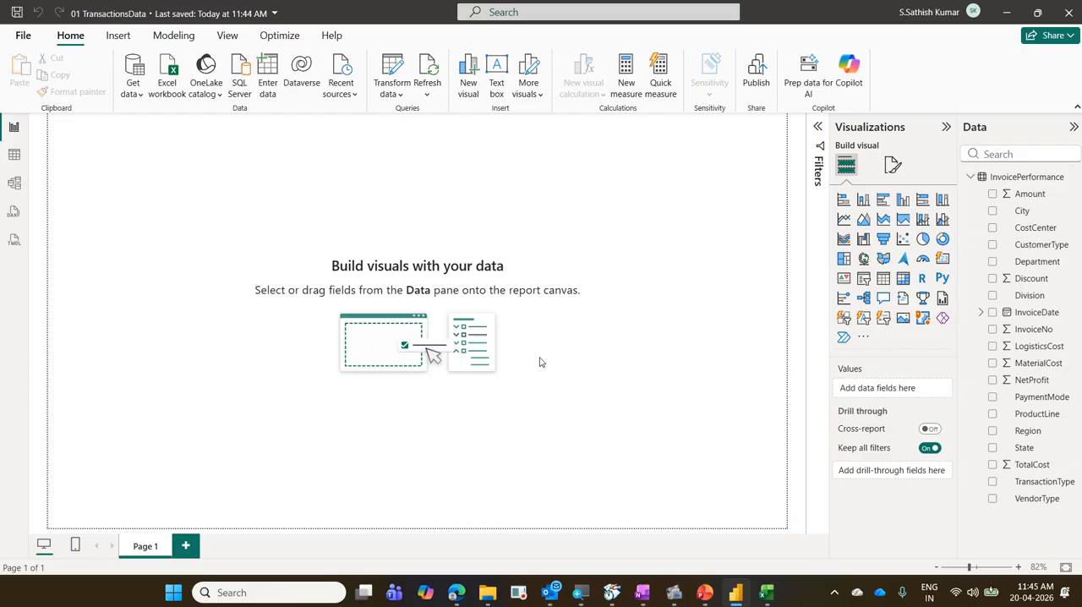
Examine the auto recovery interval in the global Save and Recover options and close the Options dialog.
left_click(22, 36)
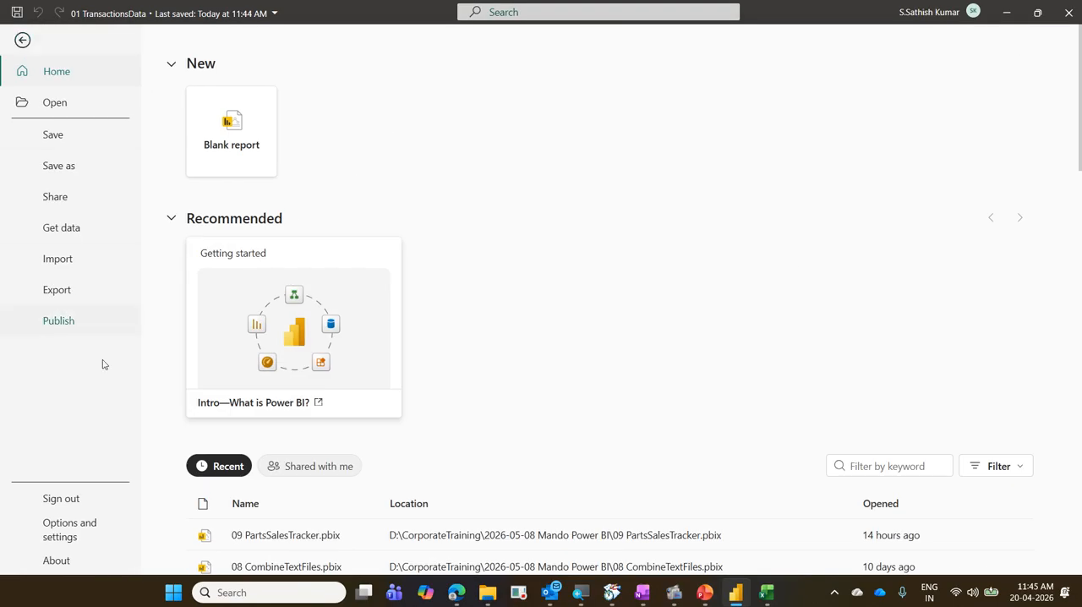
left_click(109, 541)
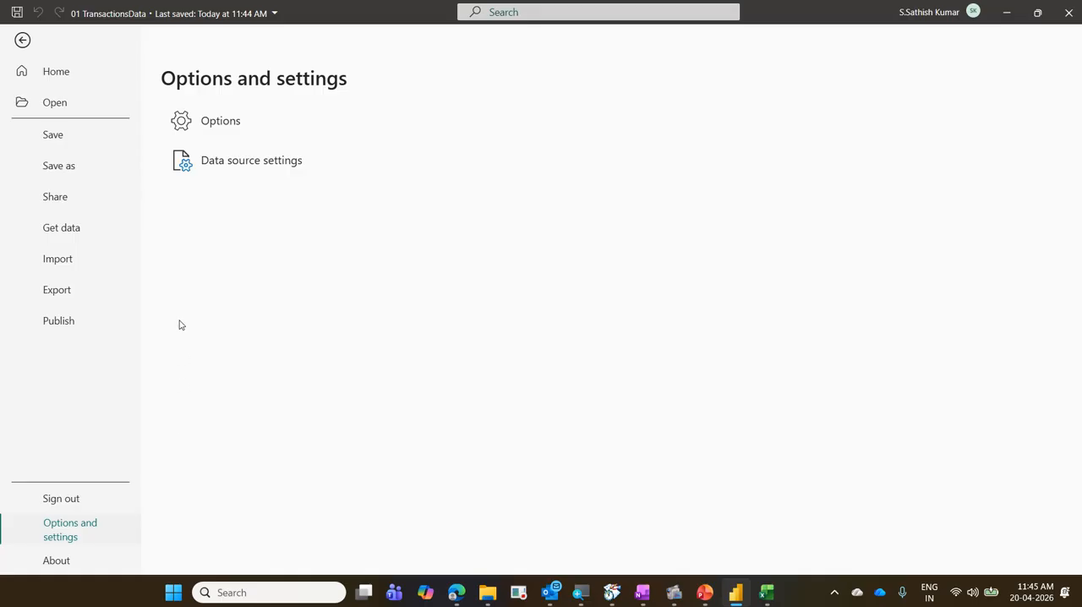
left_click(213, 133)
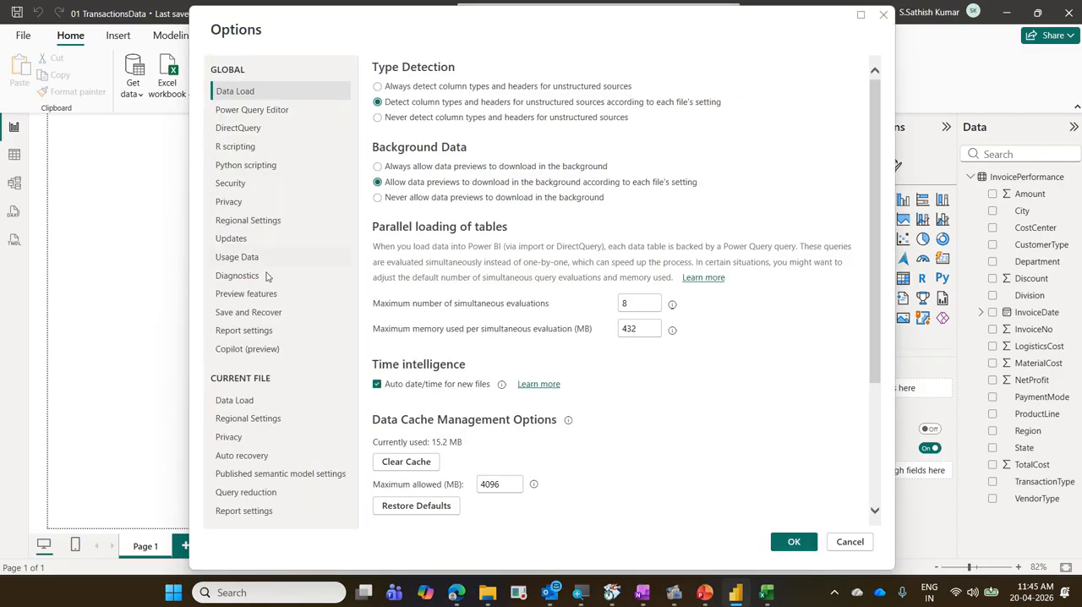
left_click(266, 313)
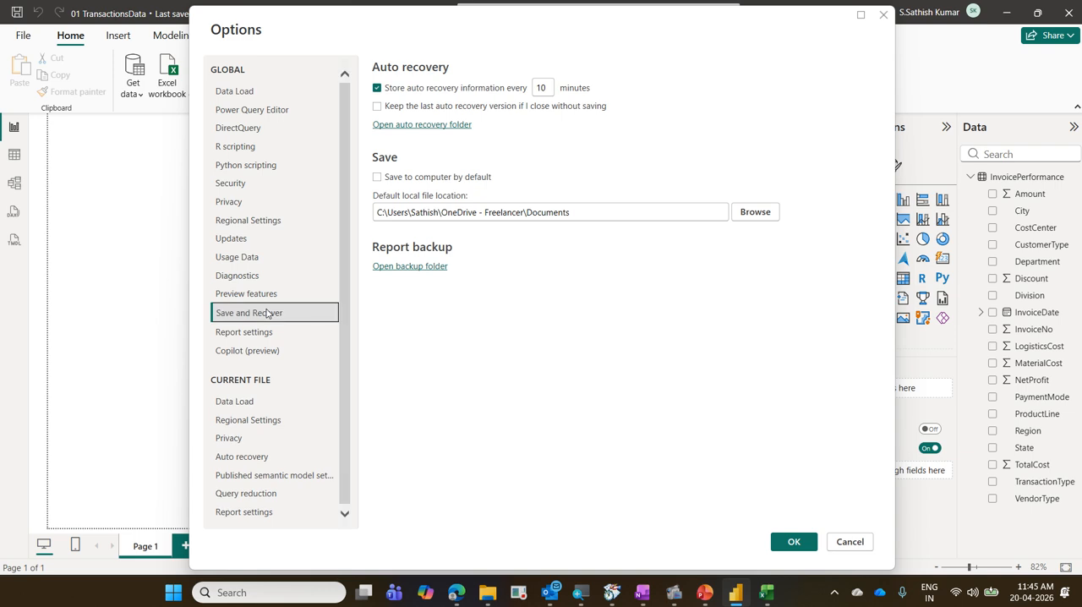
left_click_drag(207, 301, 332, 322)
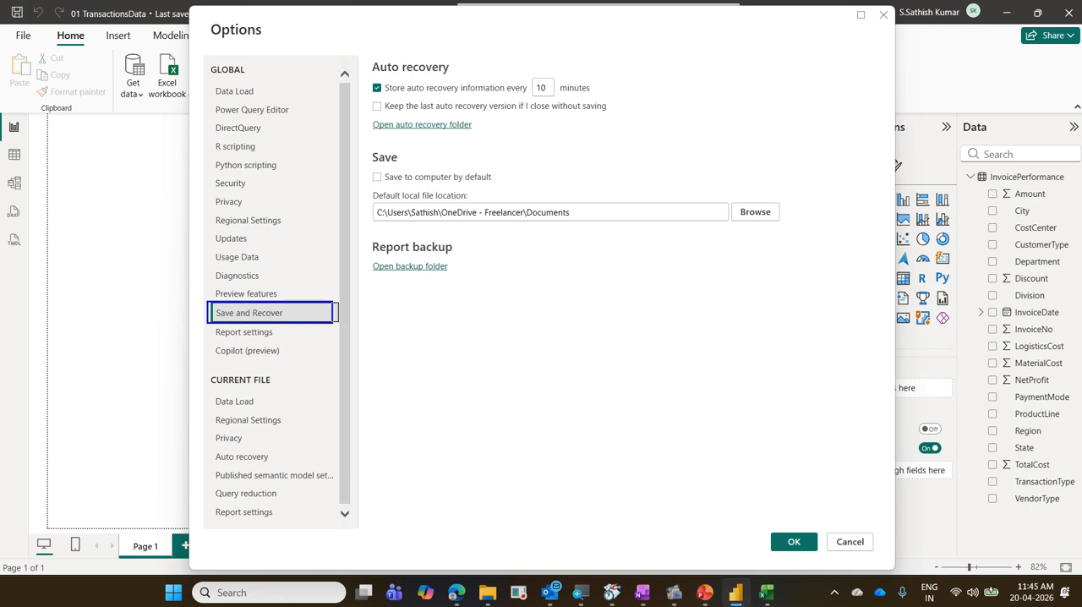
mouse_move(368, 77)
left_mouse_down()
mouse_move(487, 96)
mouse_move(610, 97)
left_mouse_up()
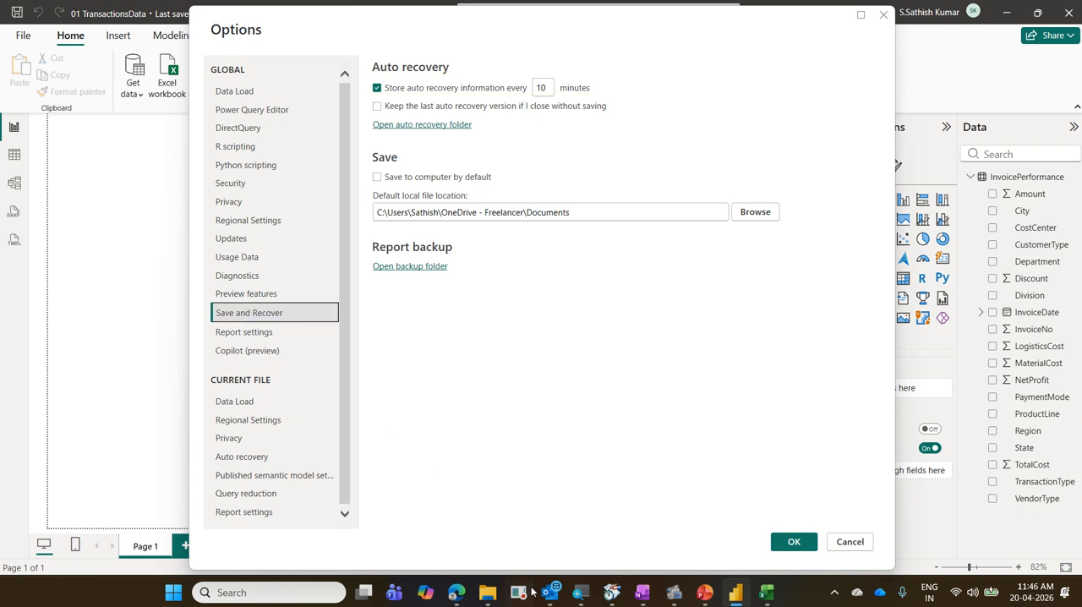
left_click(803, 542)
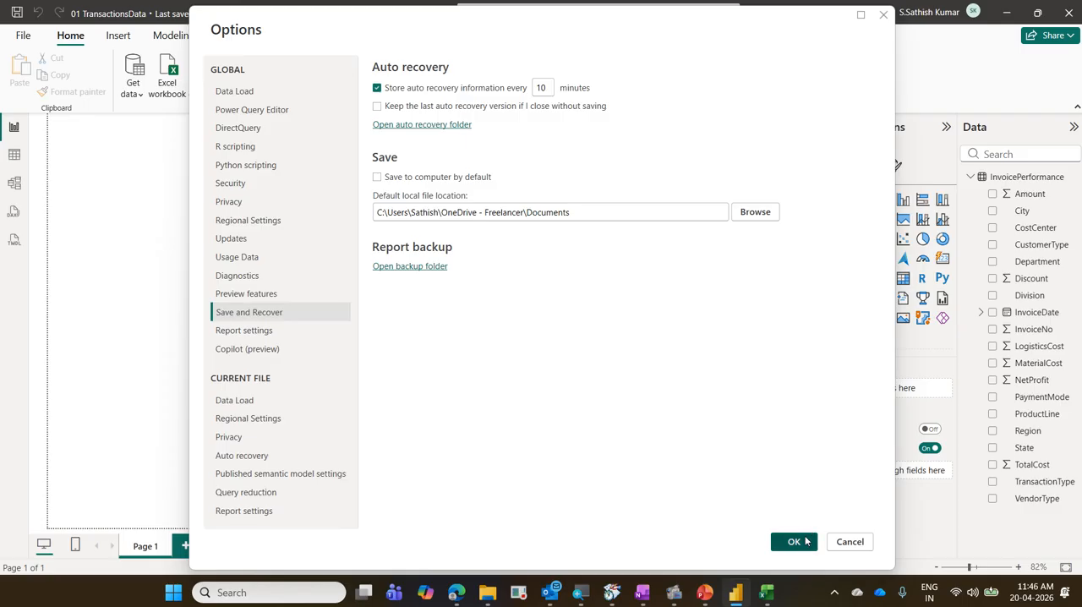
Switch to Excel and close the Book2 workbook without saving its changes.
left_click(766, 592)
key("alt+F4")
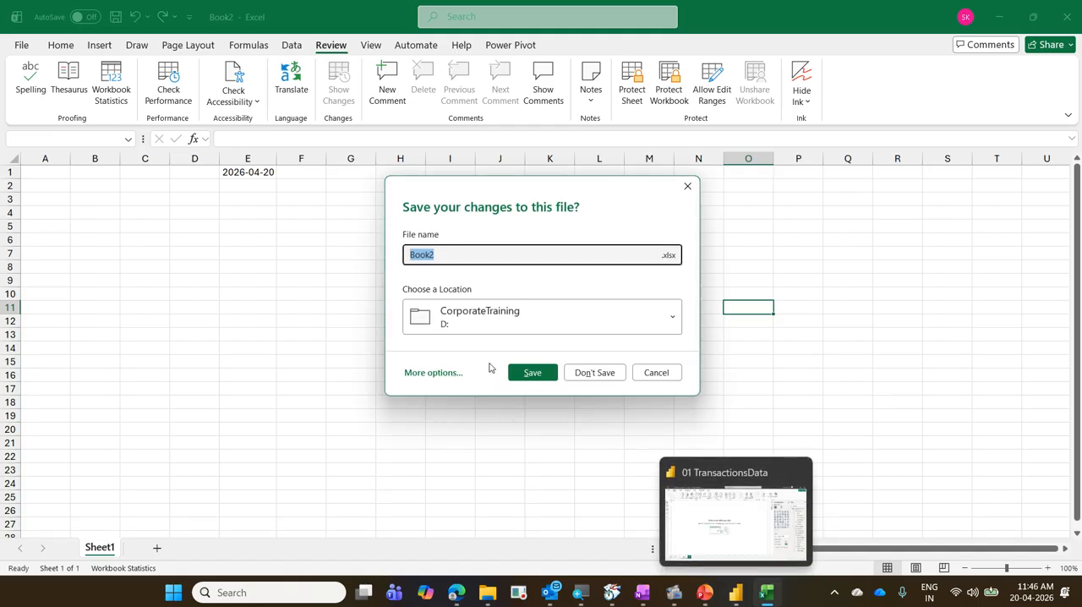
left_click(594, 373)
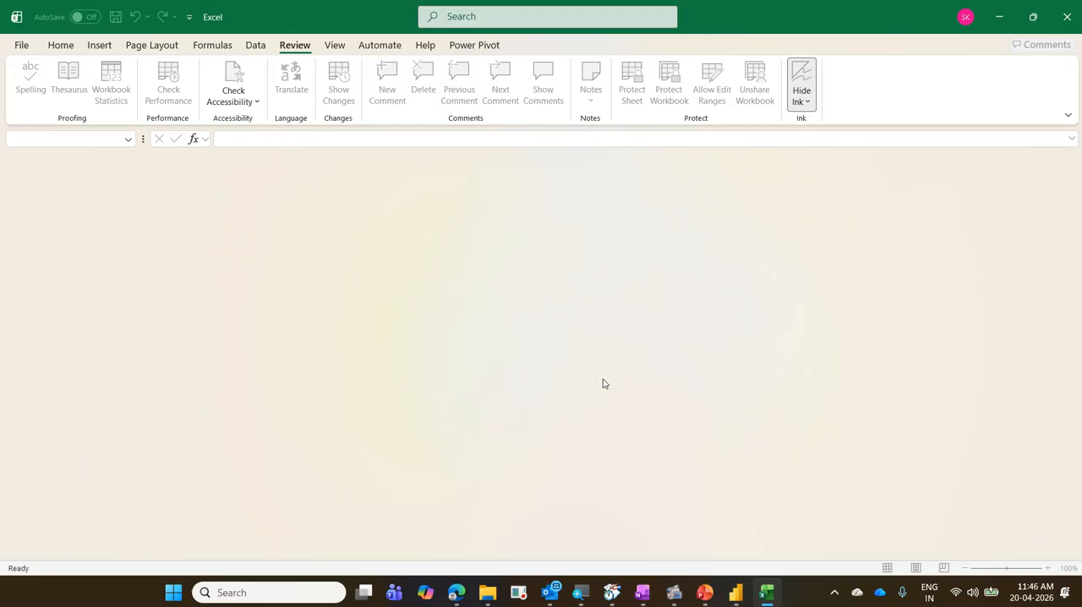
Open the recent workbook 01 TransactionsData in Excel.
left_click(739, 594)
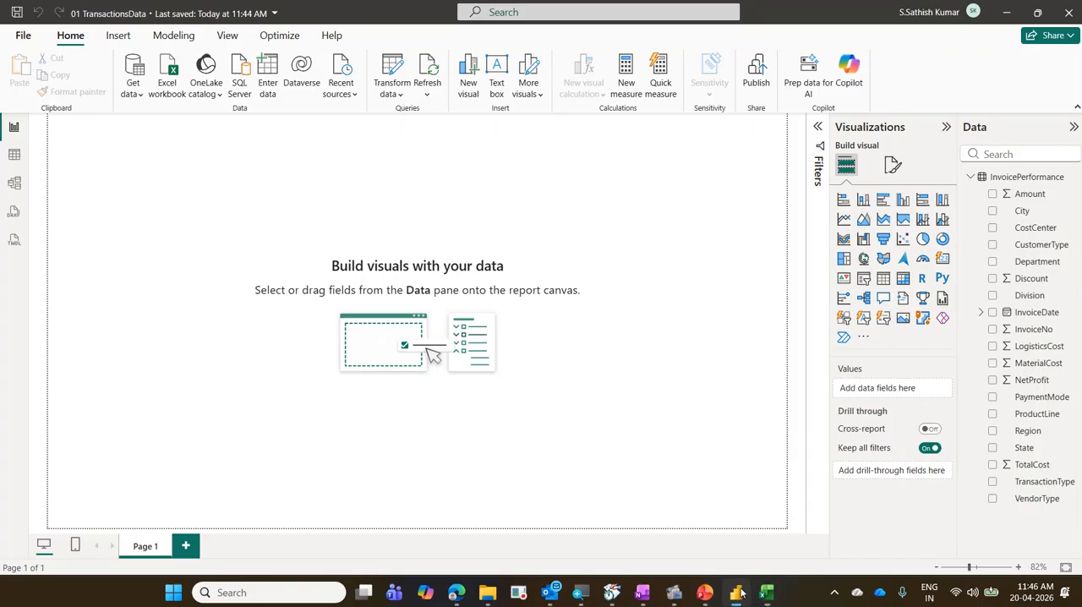
left_click(740, 593)
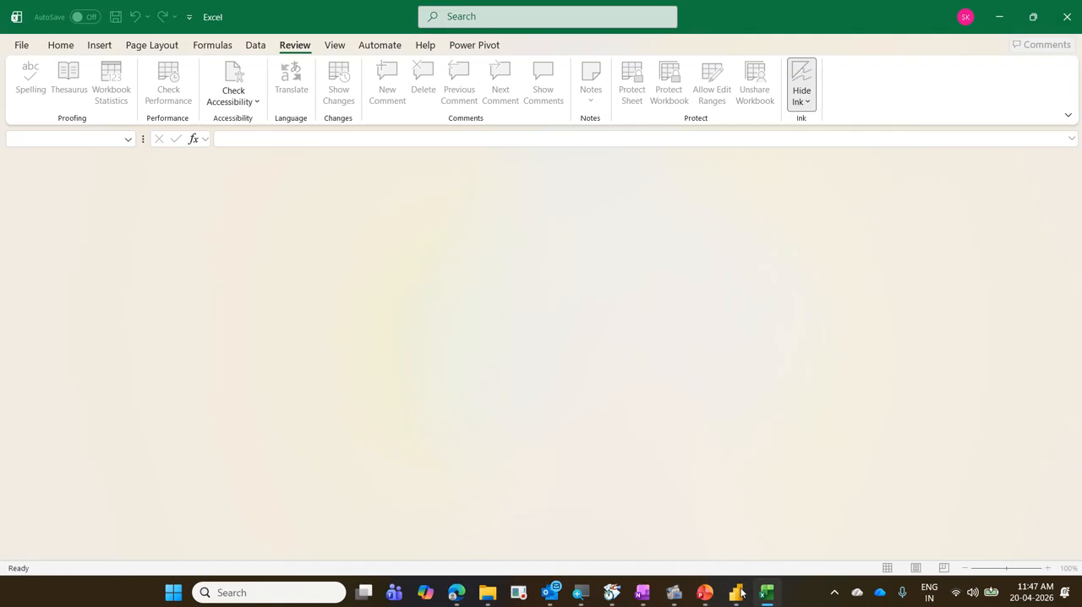
left_click(763, 594)
left_click(763, 595)
left_click(32, 54)
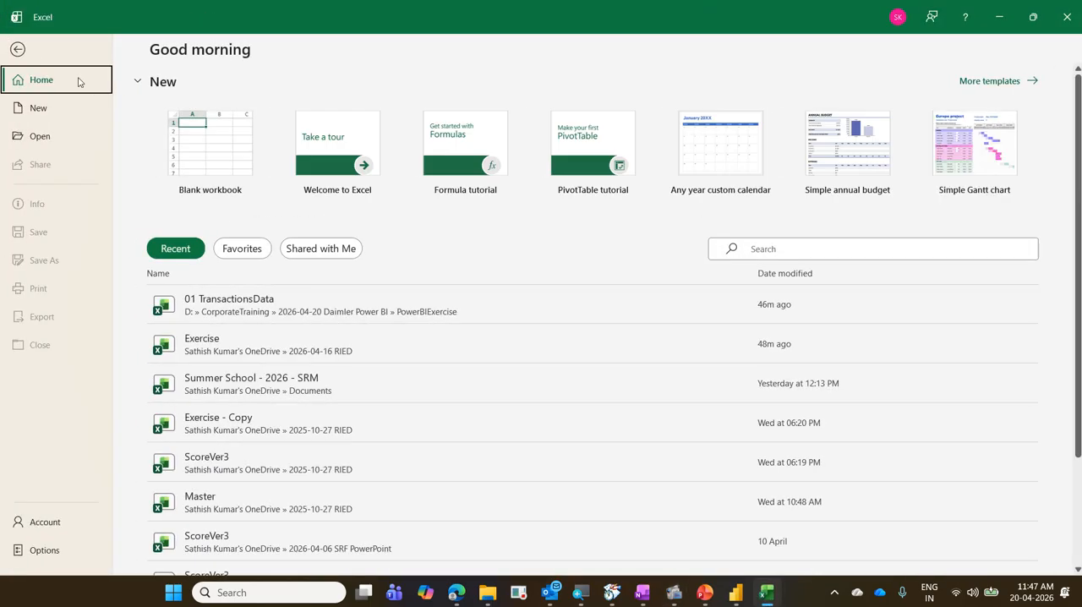
left_click(282, 311)
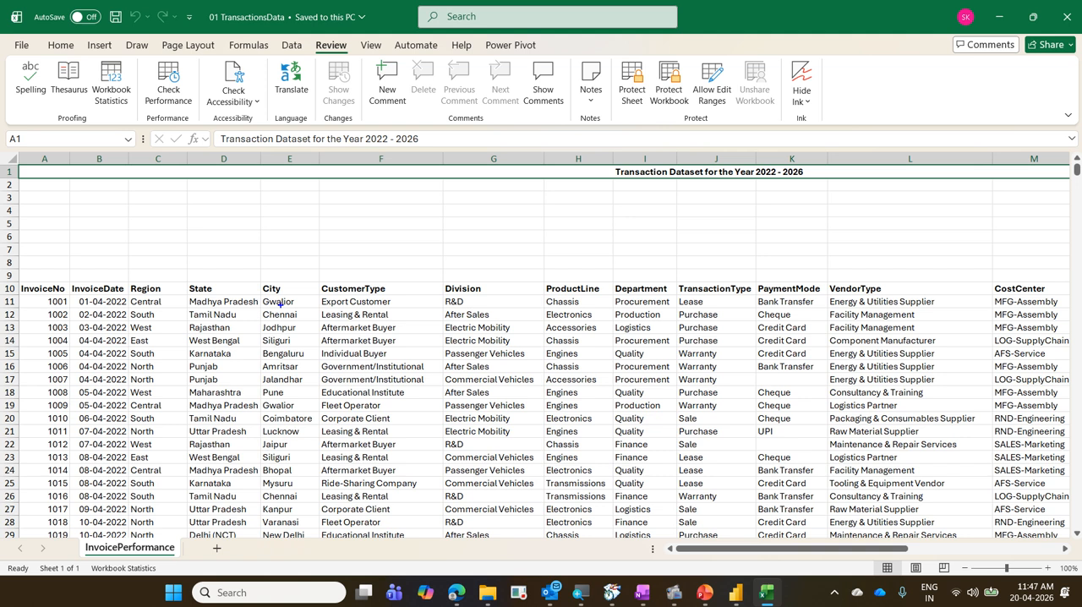
Examine the column headers and first record of the InvoicePerformance sheet, including InvoiceNo, Region, State, City, Division, ProductLine and Department.
mouse_move(12, 281)
left_mouse_down()
mouse_move(69, 301)
mouse_move(1059, 313)
left_mouse_up()
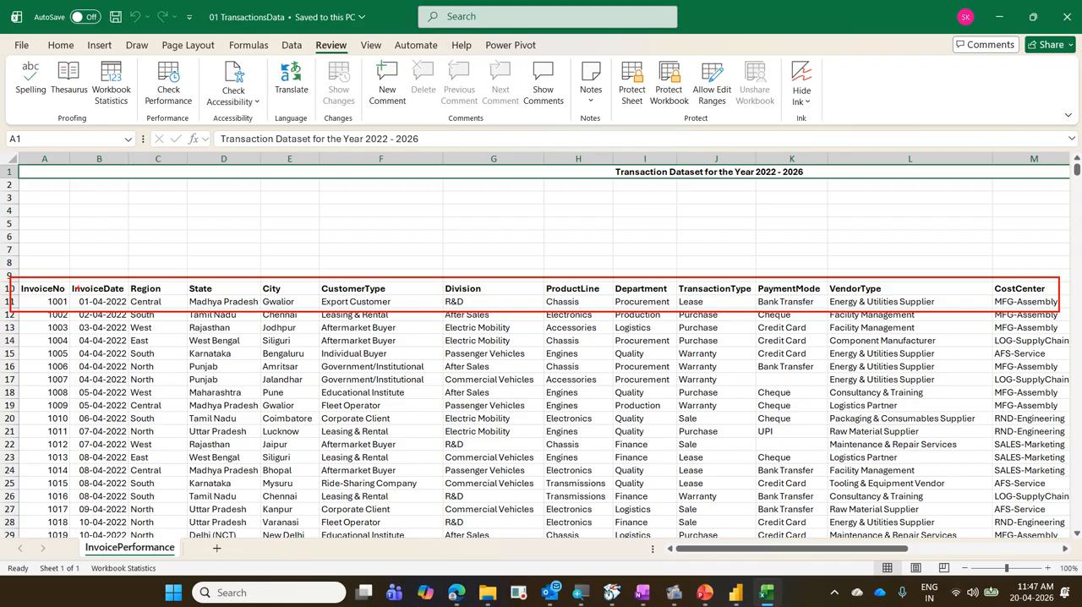
mouse_move(20, 300)
left_mouse_down()
mouse_move(71, 298)
mouse_move(8, 272)
mouse_move(53, 310)
left_mouse_up()
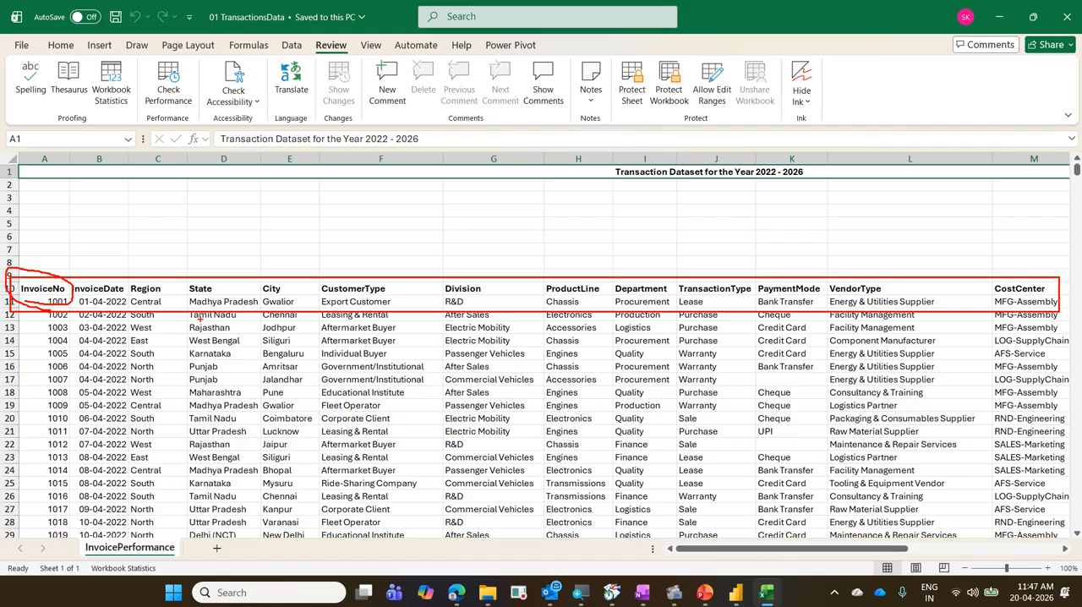
mouse_move(146, 274)
left_mouse_down()
mouse_move(174, 254)
mouse_move(274, 264)
left_mouse_up()
left_click_drag(447, 300, 651, 289)
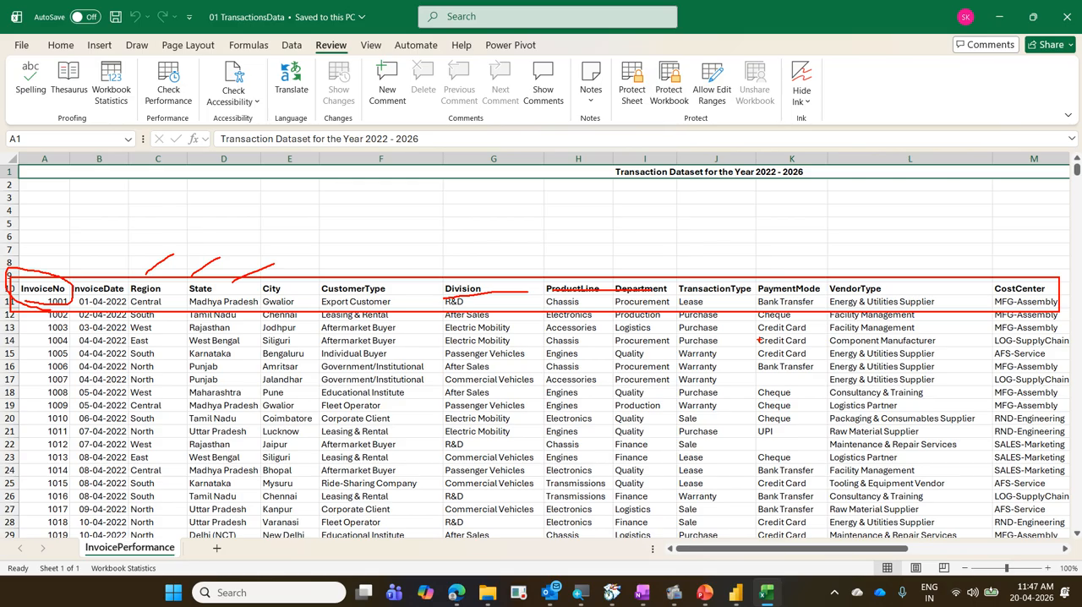
Examine the remaining InvoicePerformance columns from TransactionType through NetProfit and the empty columns beyond them.
key("Escape")
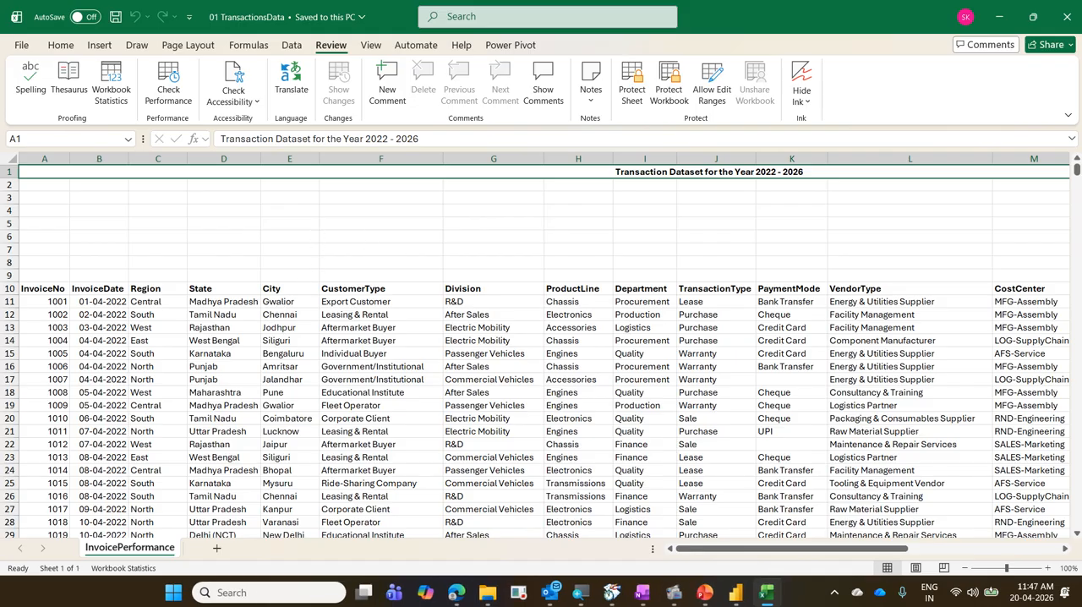
left_click_drag(805, 549, 1021, 550)
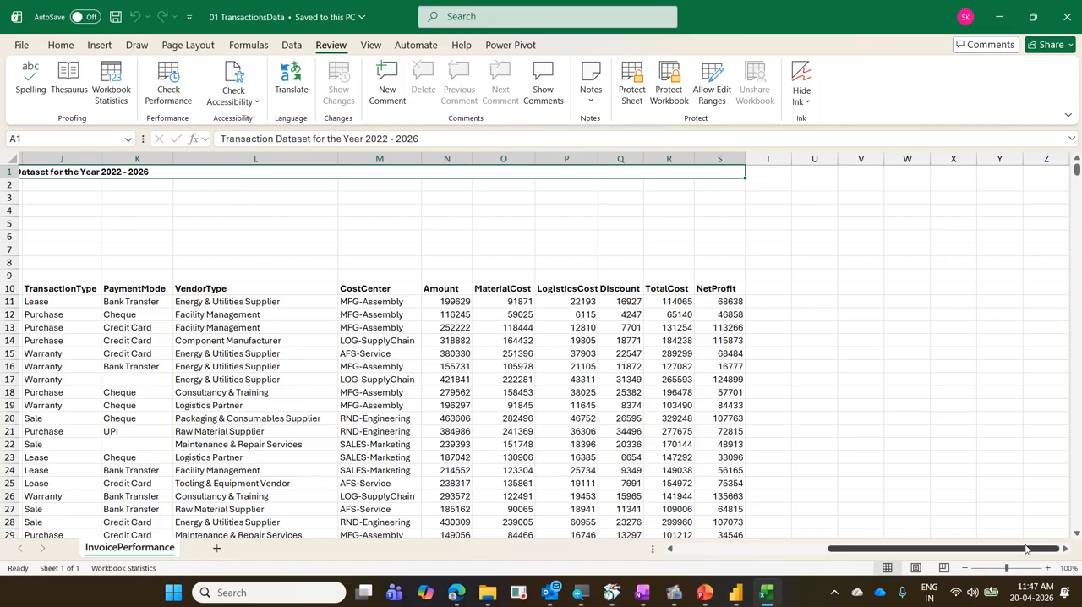
left_click(770, 291)
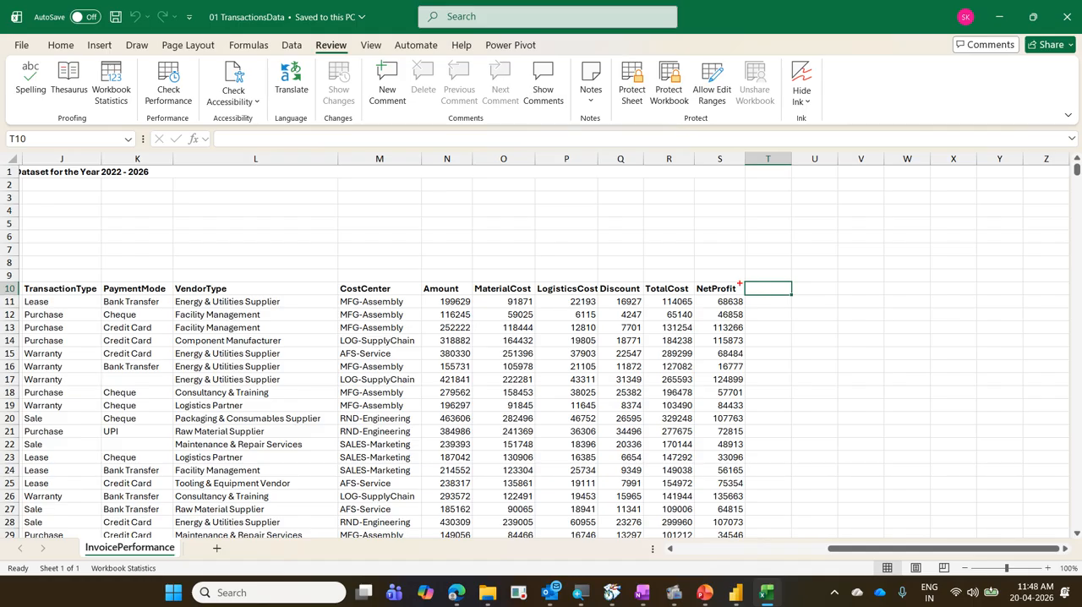
mouse_move(976, 280)
left_mouse_down()
mouse_move(989, 292)
mouse_move(1056, 296)
mouse_move(1047, 268)
mouse_move(1068, 244)
left_mouse_up()
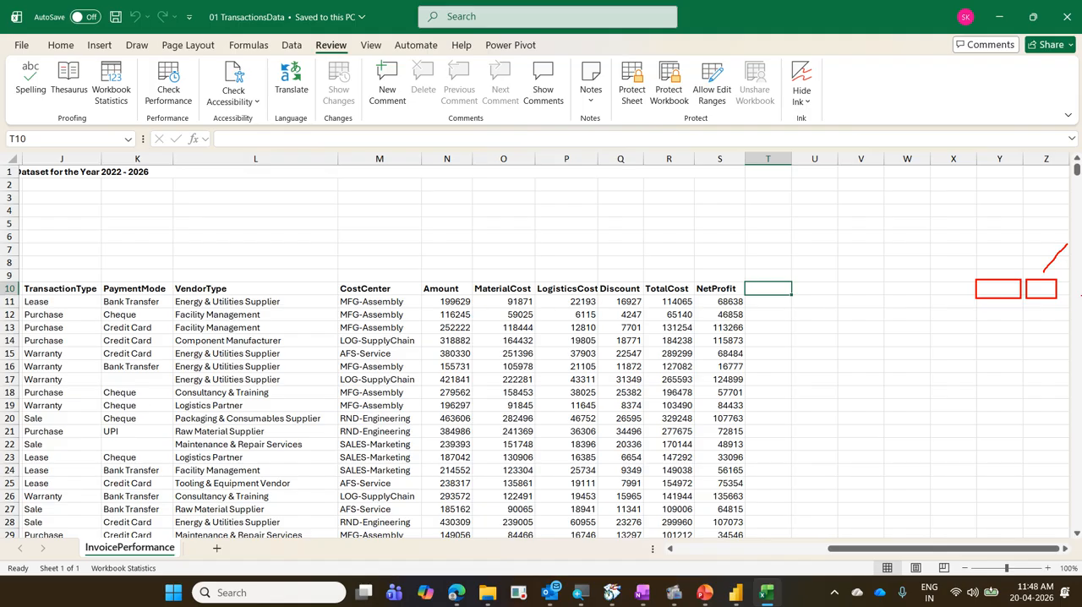
left_click_drag(1038, 273, 1051, 258)
key("Escape")
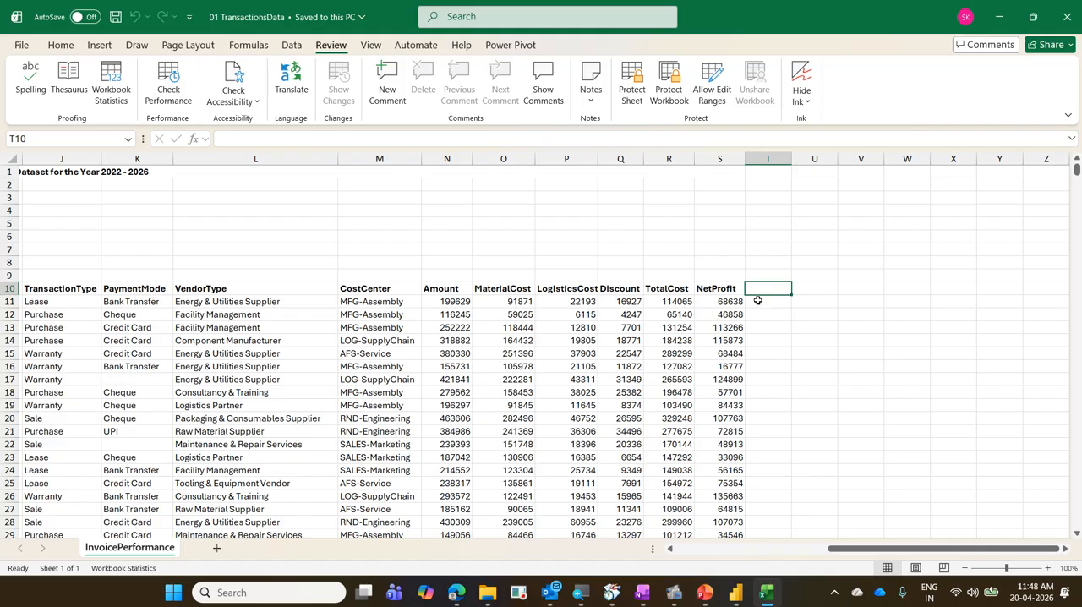
left_click(724, 549)
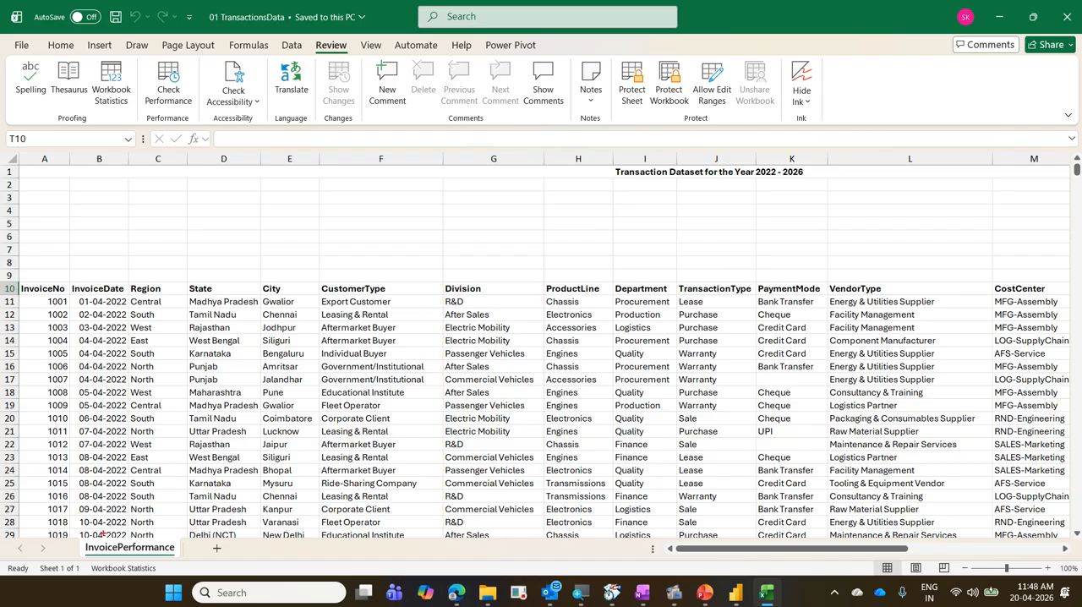
Examine the InvoicePerformance sheet name and the workbook's file name.
mouse_move(83, 537)
left_mouse_down()
mouse_move(176, 557)
mouse_move(121, 563)
mouse_move(166, 544)
left_mouse_up()
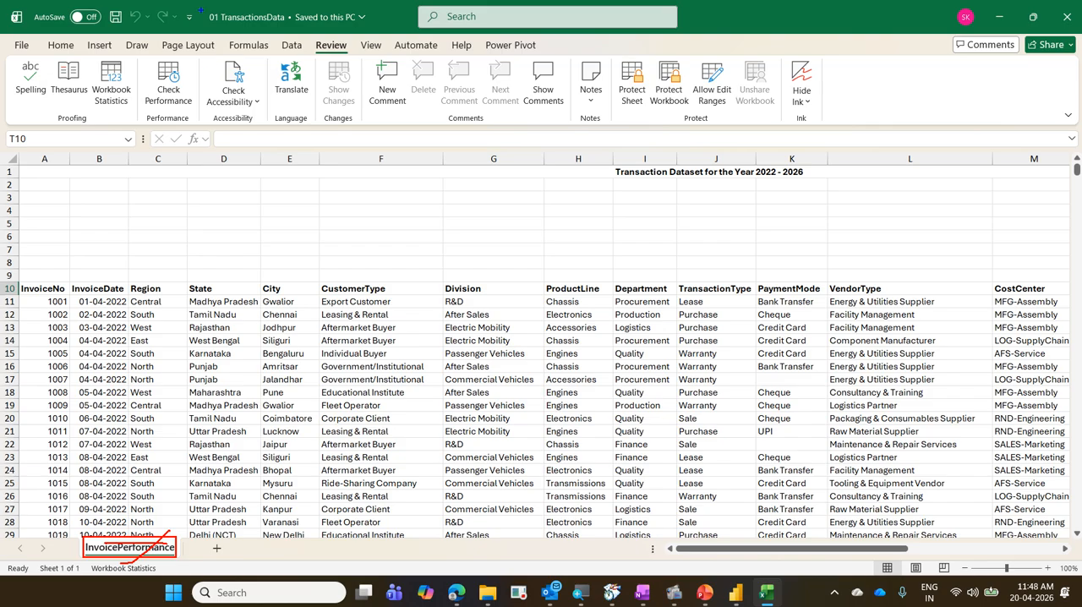
mouse_move(202, 8)
left_mouse_down()
mouse_move(253, 32)
mouse_move(290, 32)
left_mouse_up()
left_click_drag(286, 37, 347, 2)
key("Escape")
Switch to Power BI and examine the InvoicePerformance table and its list of fields.
left_click(736, 591)
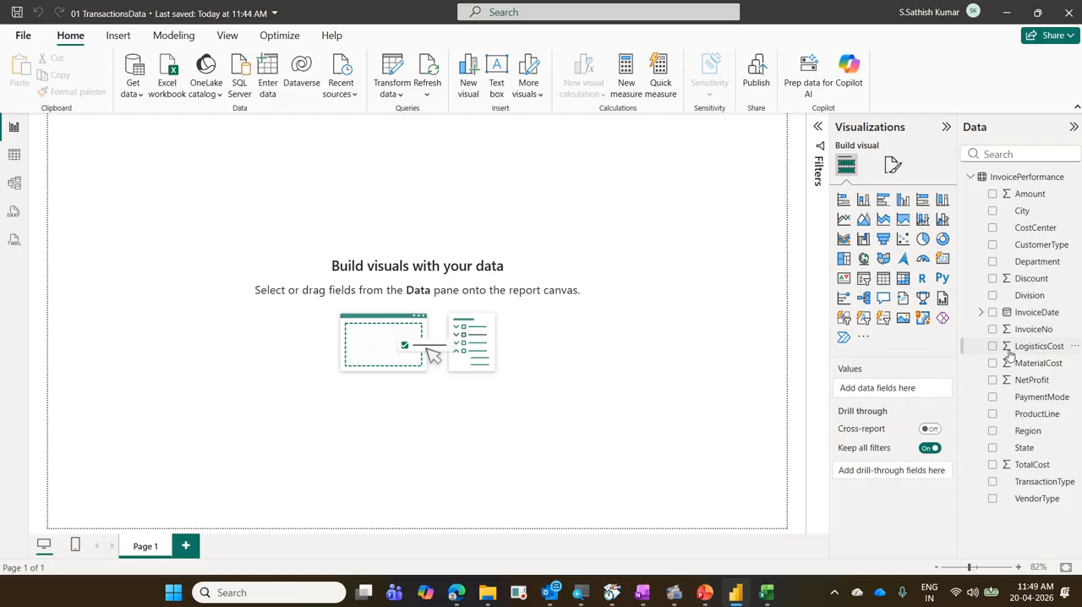
left_click_drag(959, 161, 1077, 188)
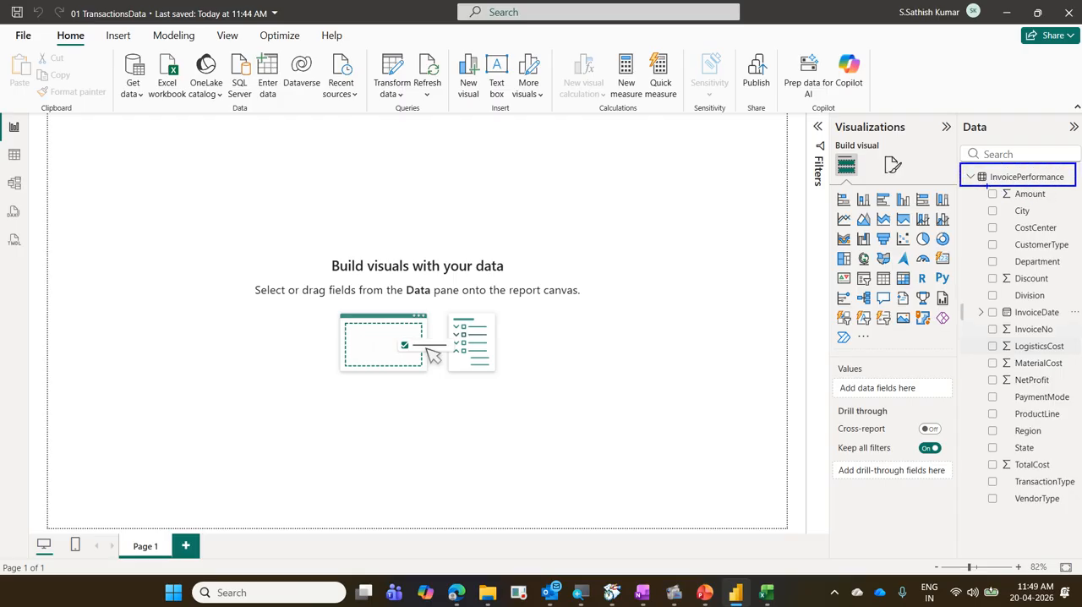
left_click_drag(977, 190, 1081, 550)
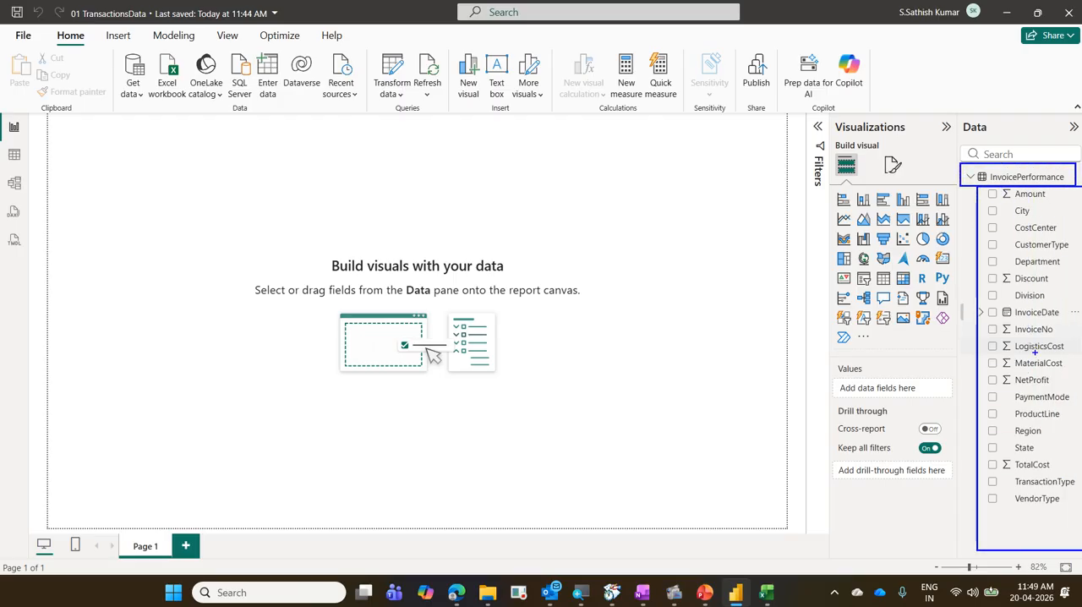
left_click_drag(1001, 217, 692, 289)
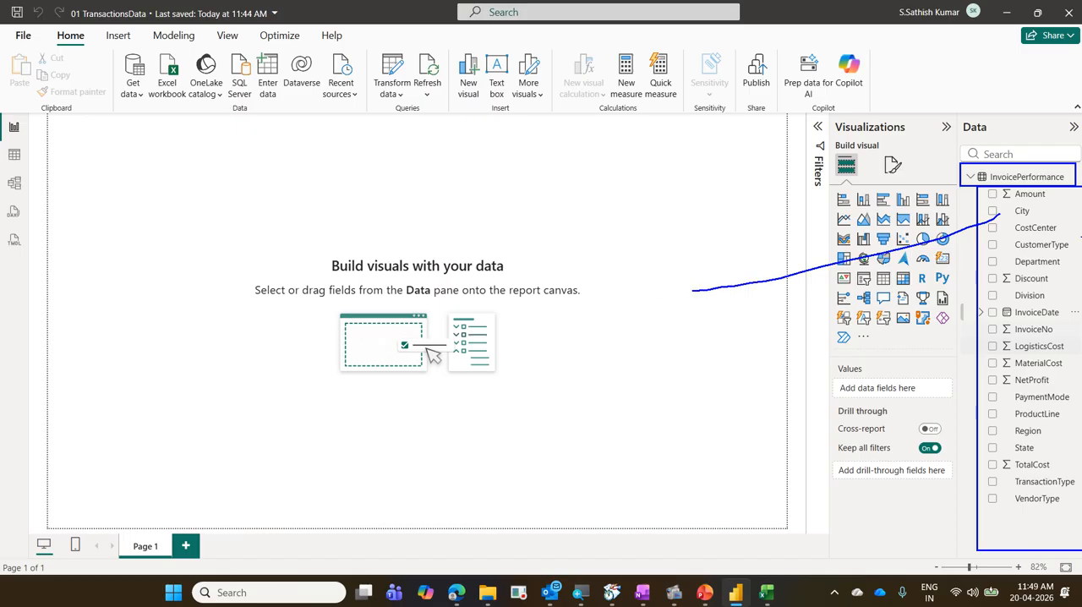
key("Escape")
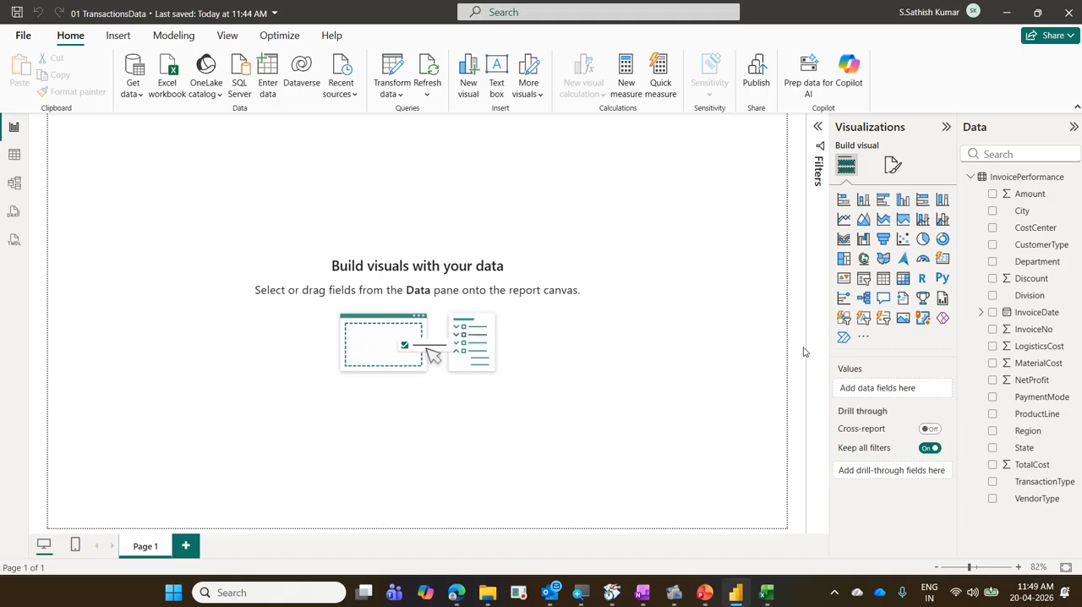
Switch to File Explorer and examine the PowerBIExercise folder that holds the source workbook.
mouse_move(495, 602)
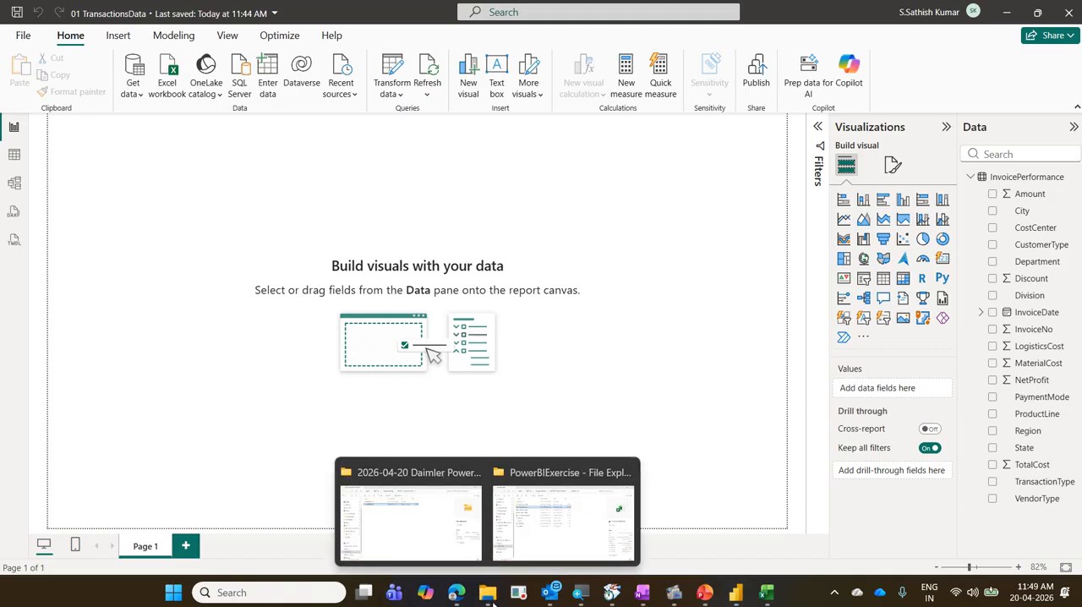
left_click(558, 528)
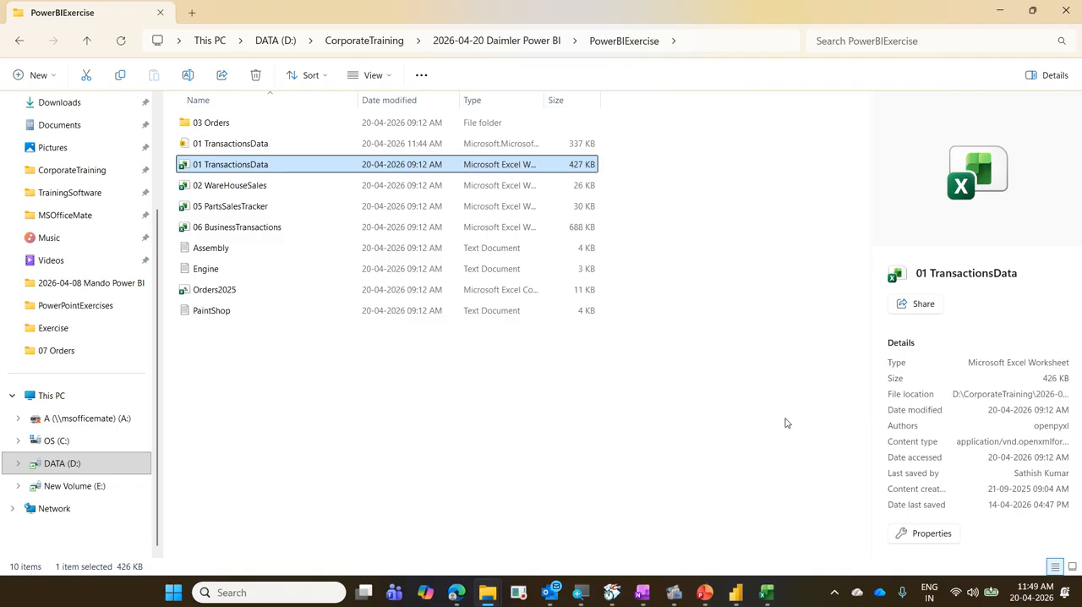
left_click_drag(579, 27, 665, 60)
Close the 01 TransactionsData workbook in Excel and return to Power BI.
mouse_move(742, 589)
left_click(733, 596)
left_click(767, 594)
left_click(275, 379)
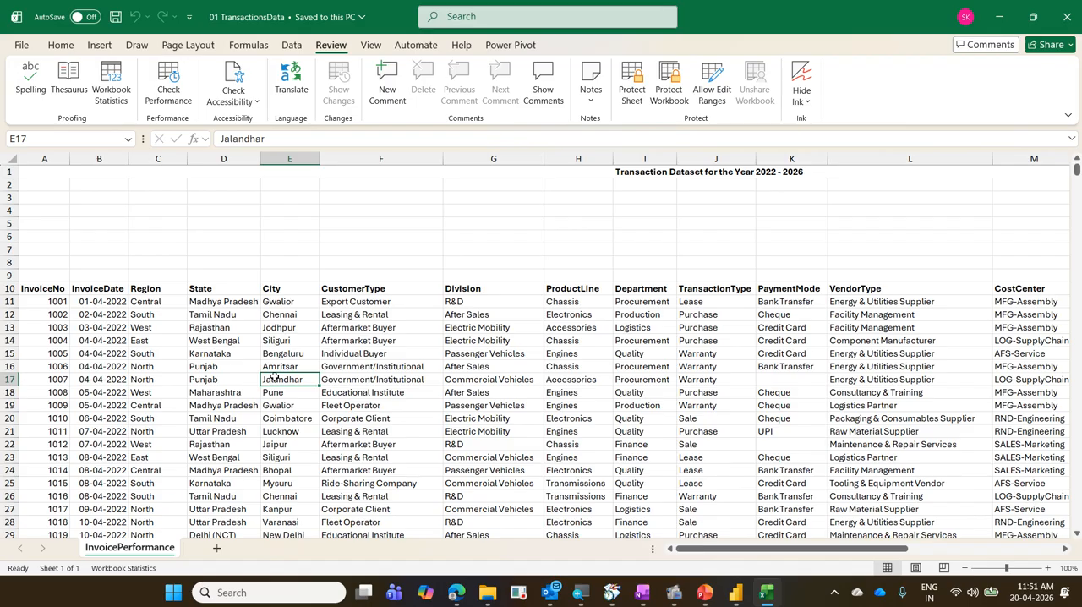
key("ctrl+w")
left_click(737, 602)
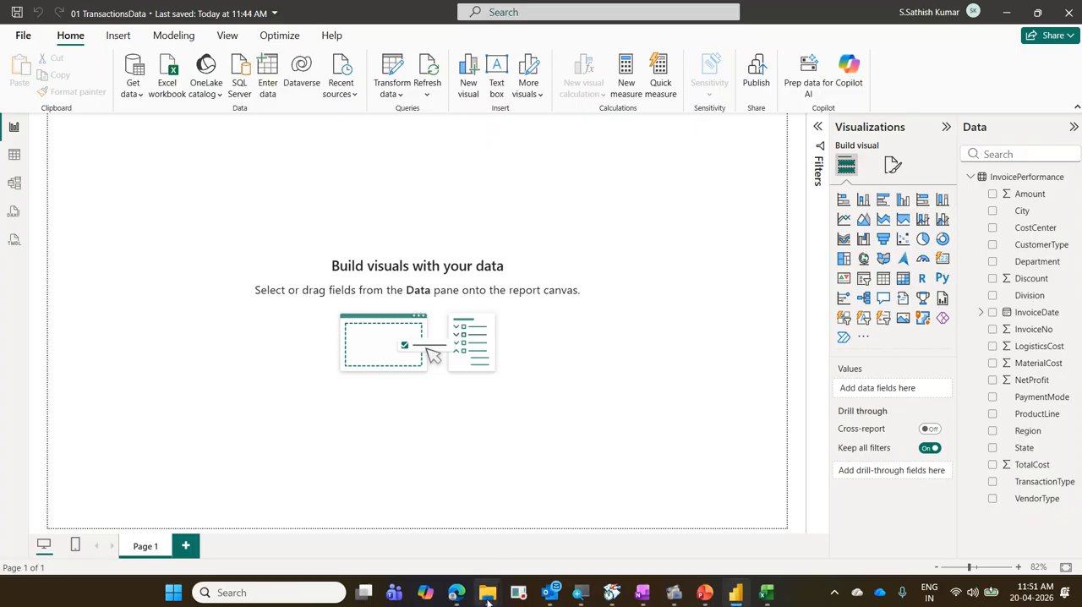
Locate the 01 TransactionsData Excel file in the PowerBIExercise folder, then minimize File Explorer to return to Power BI.
mouse_move(488, 599)
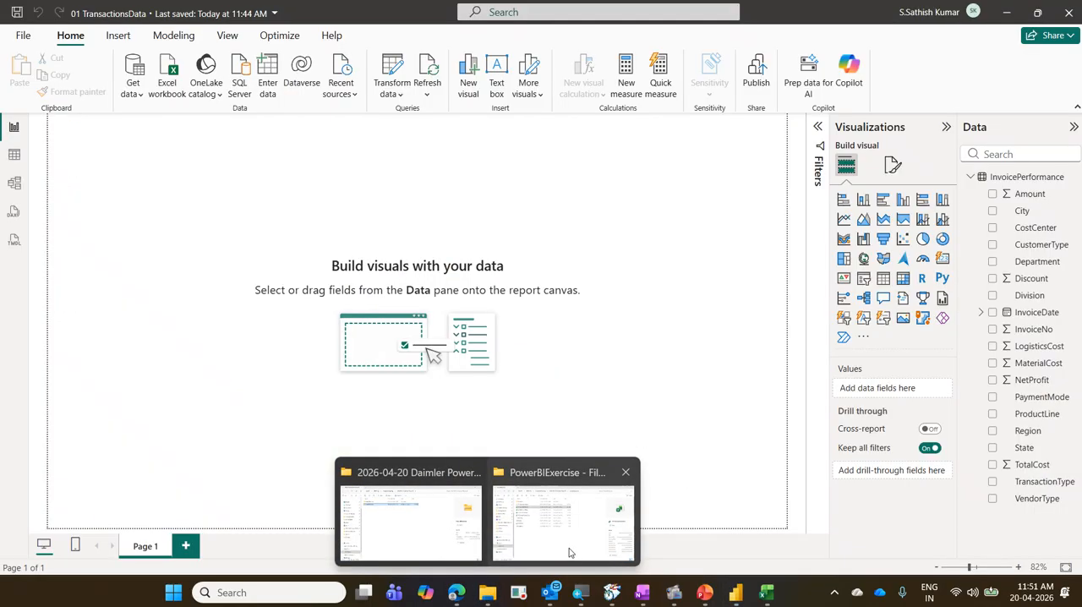
left_click(569, 552)
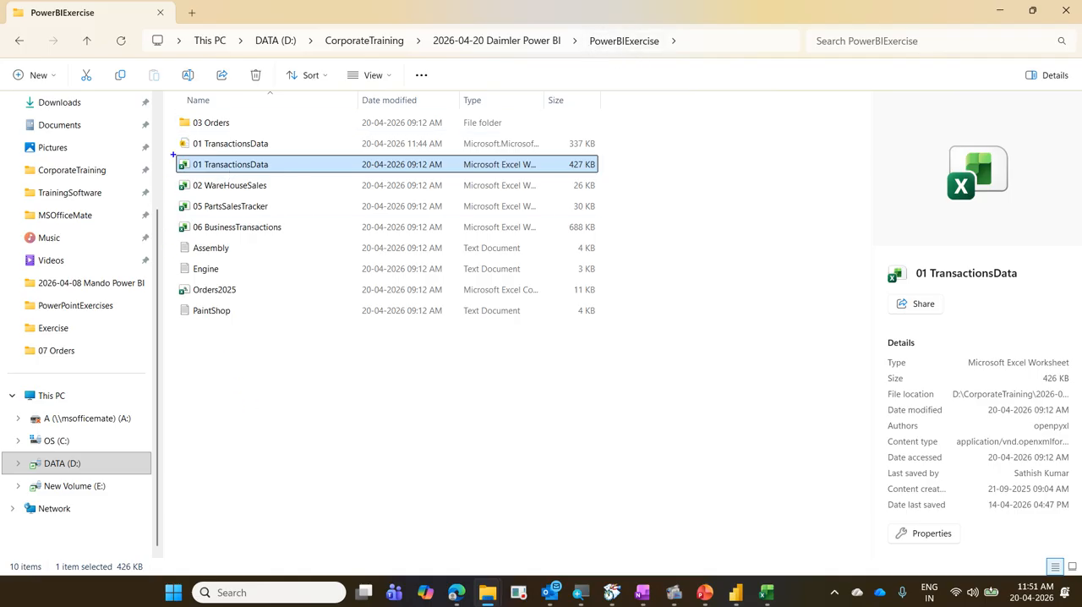
mouse_move(173, 155)
left_mouse_down()
mouse_move(288, 186)
mouse_move(125, 184)
left_mouse_up()
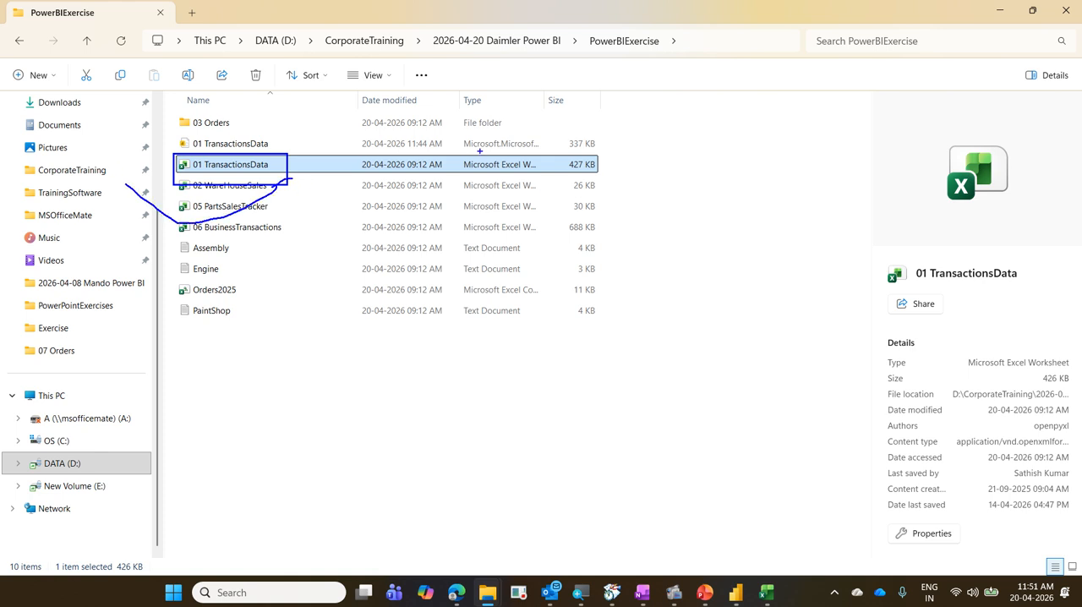
key("Escape")
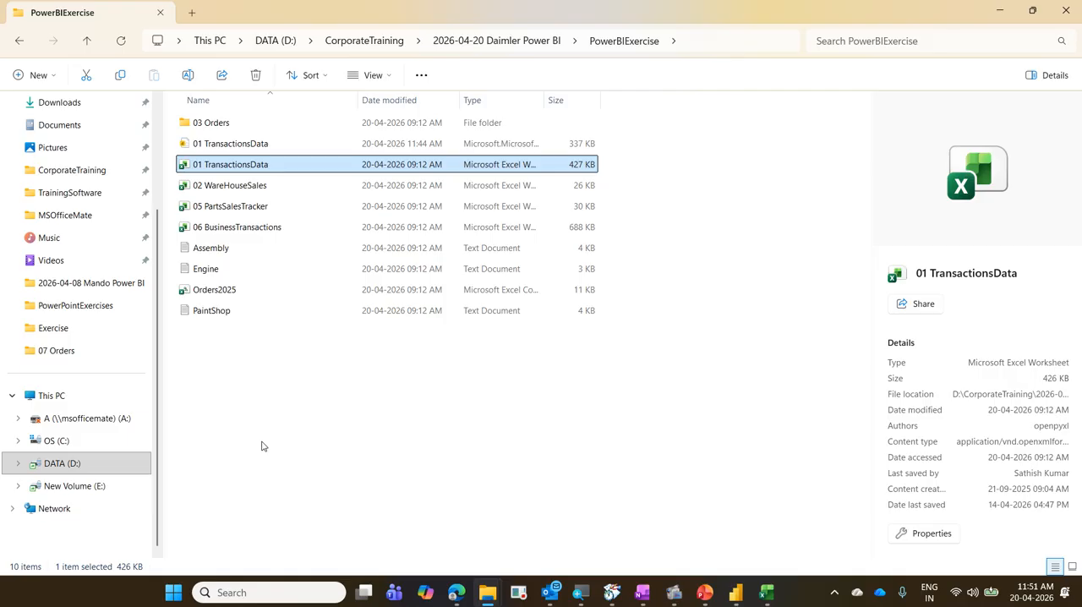
left_click(1005, 14)
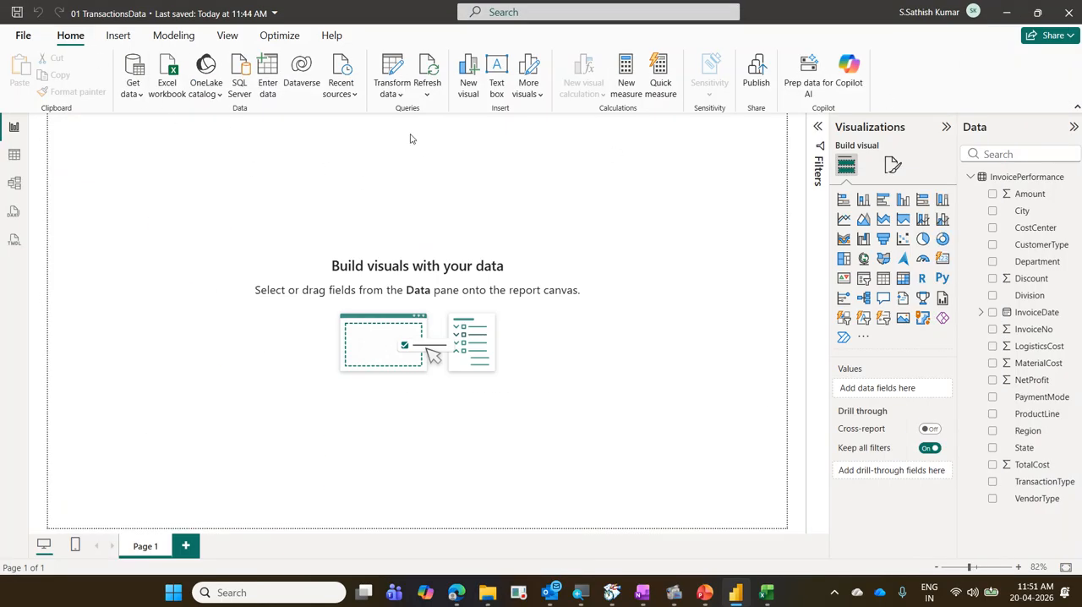
Review the route to the data source settings and open them for the current file.
left_click(400, 96)
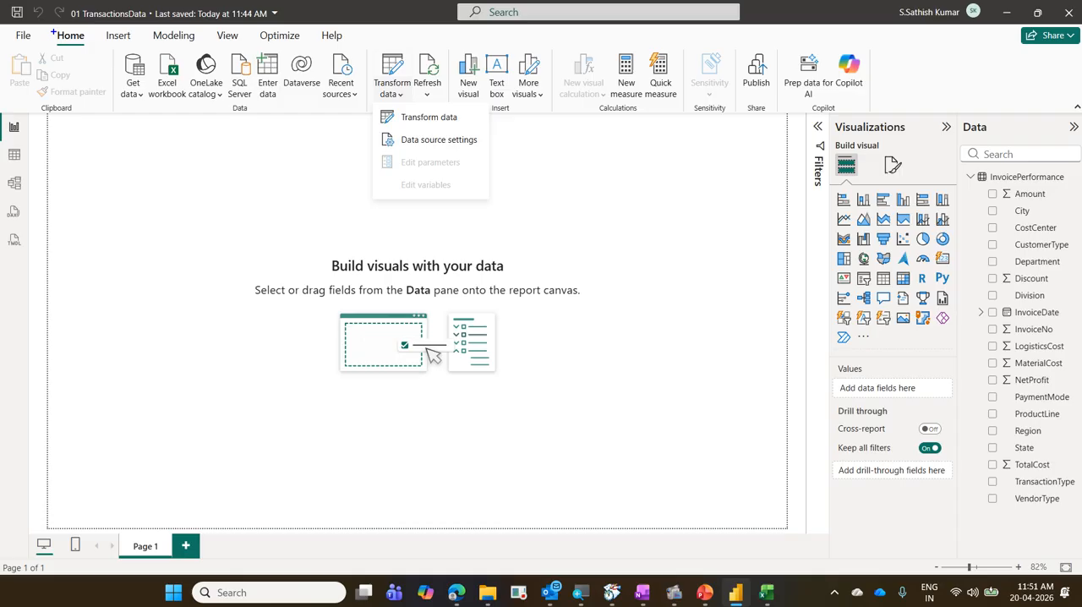
left_click_drag(53, 33, 90, 47)
mouse_move(369, 53)
left_mouse_down()
mouse_move(411, 84)
mouse_move(411, 98)
left_mouse_up()
mouse_move(376, 131)
left_mouse_down()
mouse_move(479, 154)
mouse_move(400, 99)
mouse_move(119, 29)
mouse_move(93, 36)
left_mouse_up()
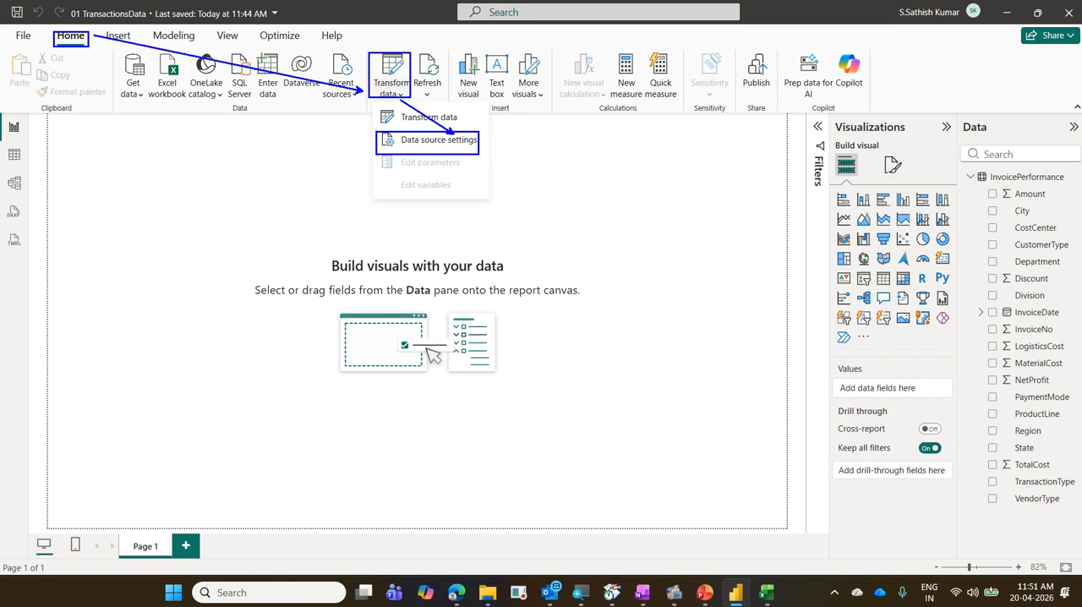
key("Escape")
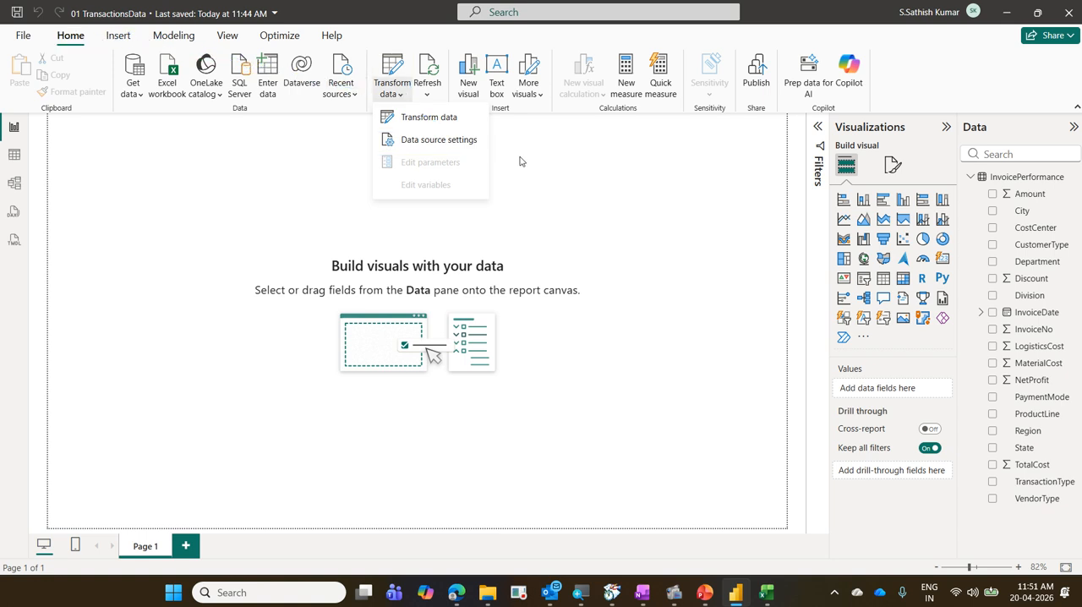
left_click(476, 147)
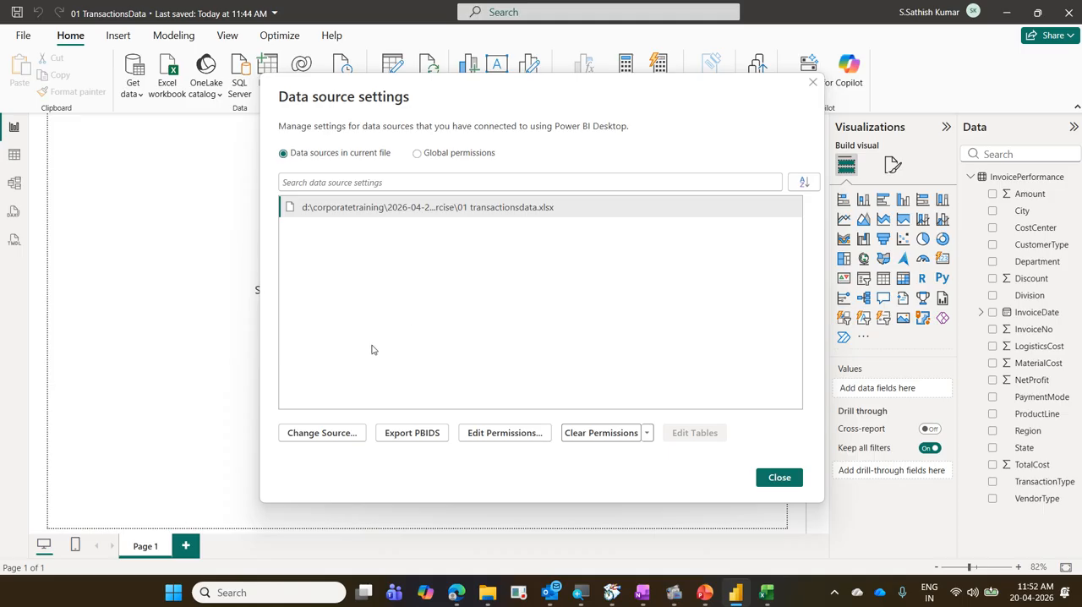
Try to change the data source by browsing to the 01 TransactionsData workbook in PowerBIExercise, and close the data source settings.
left_click(352, 438)
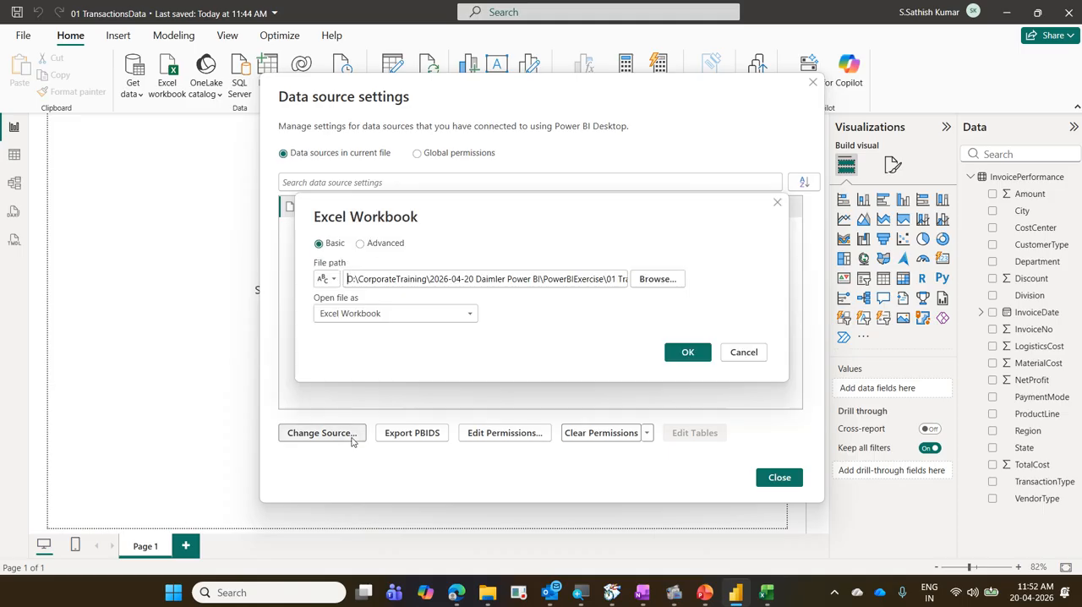
left_click(681, 280)
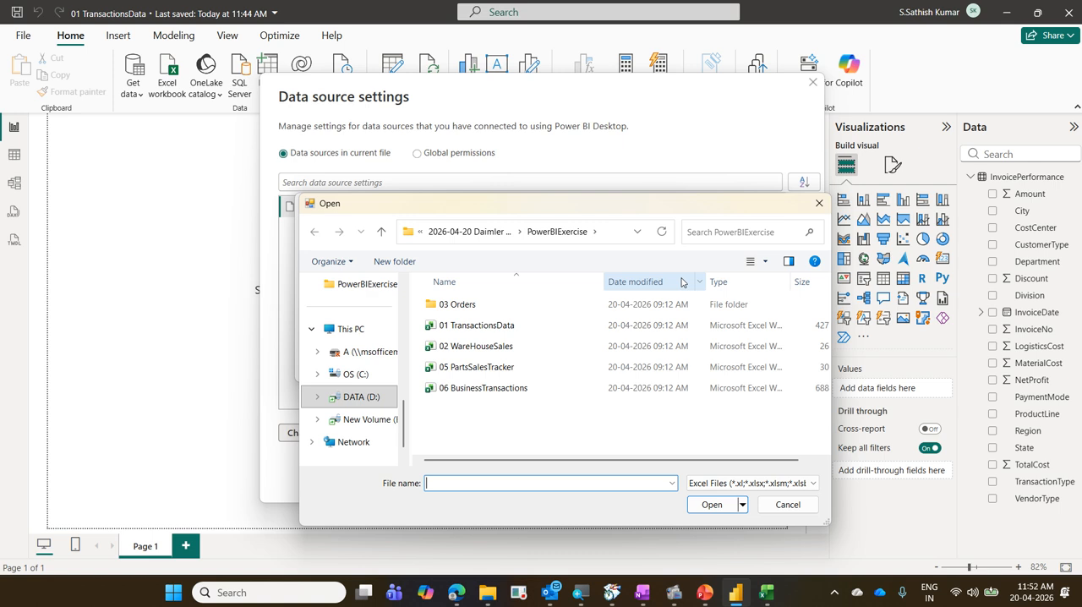
left_click(532, 325)
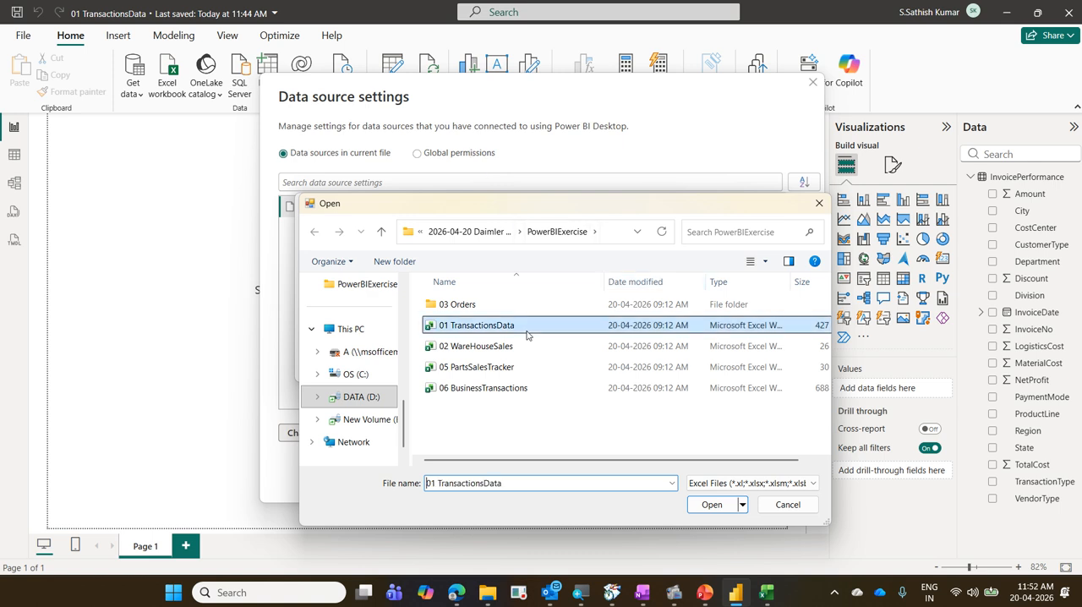
left_click(711, 505)
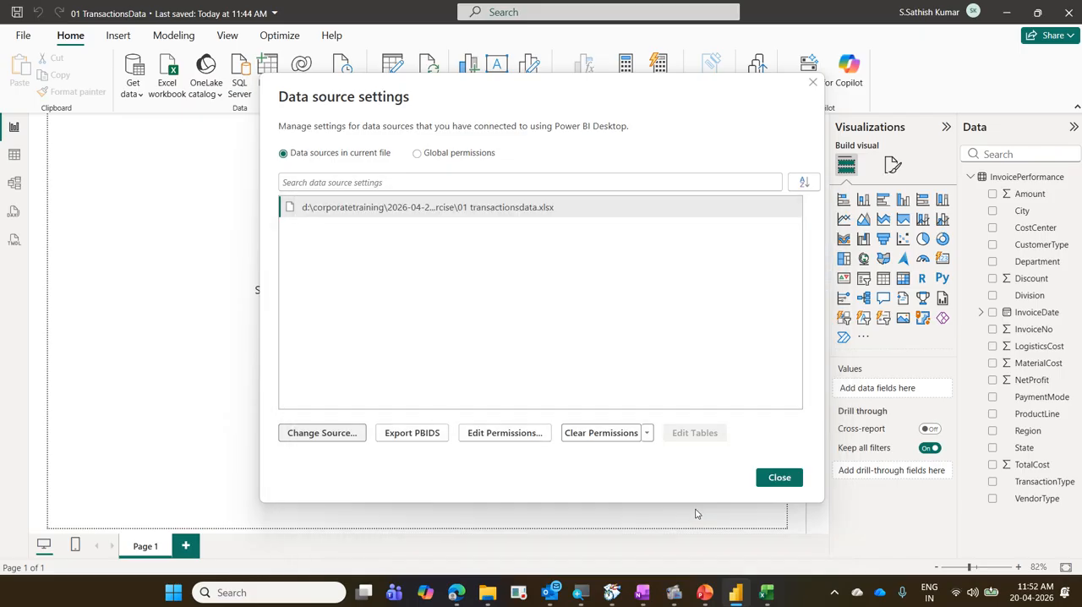
key("Escape")
Examine the source workbook's file path in the data source settings, then cancel the source change and close the settings.
left_click(399, 94)
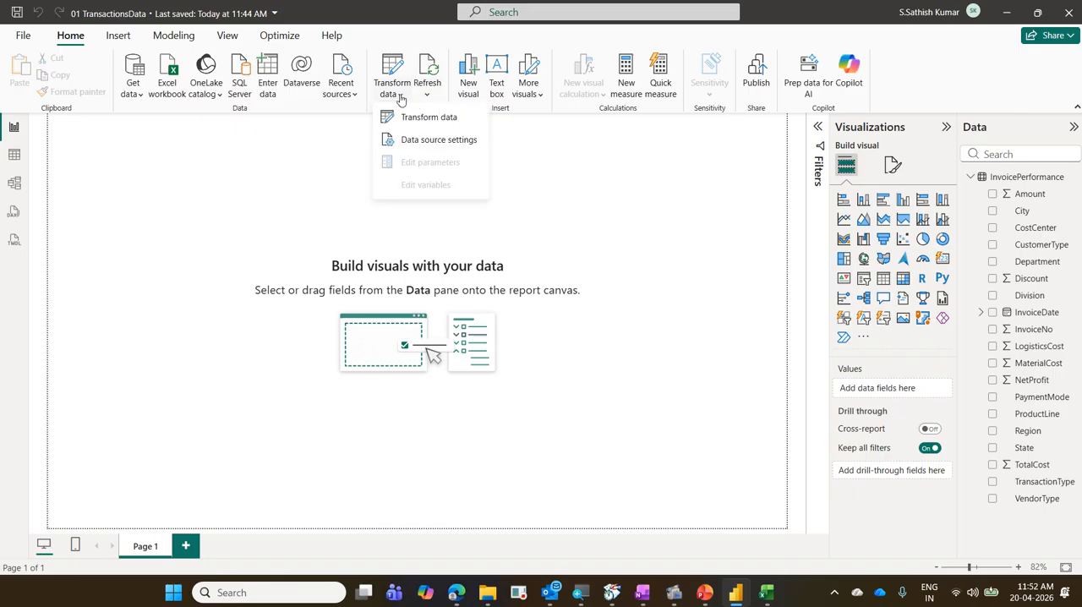
left_click(432, 140)
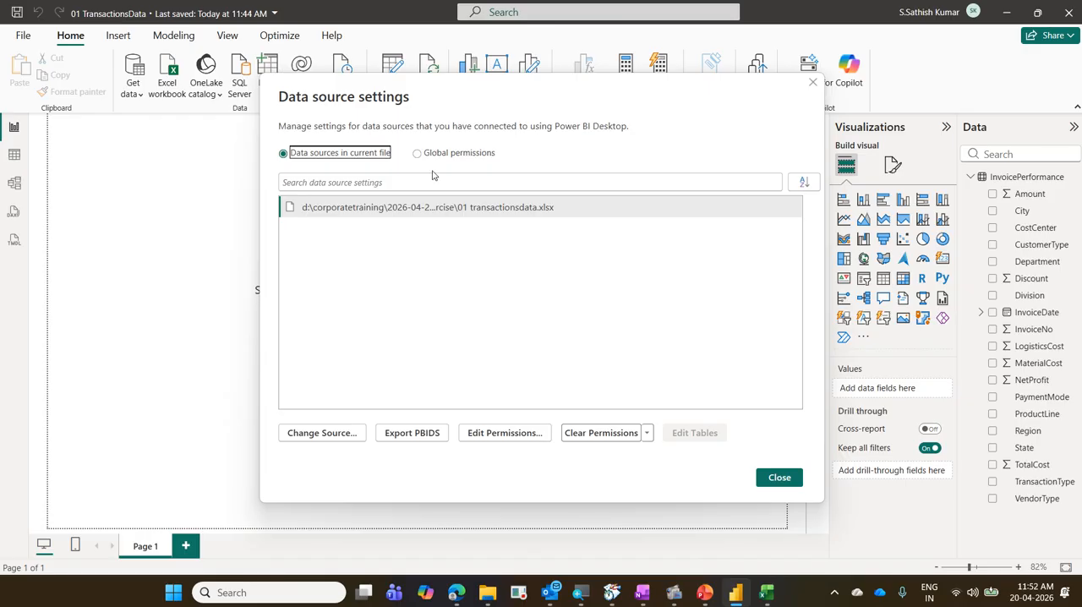
left_click(334, 435)
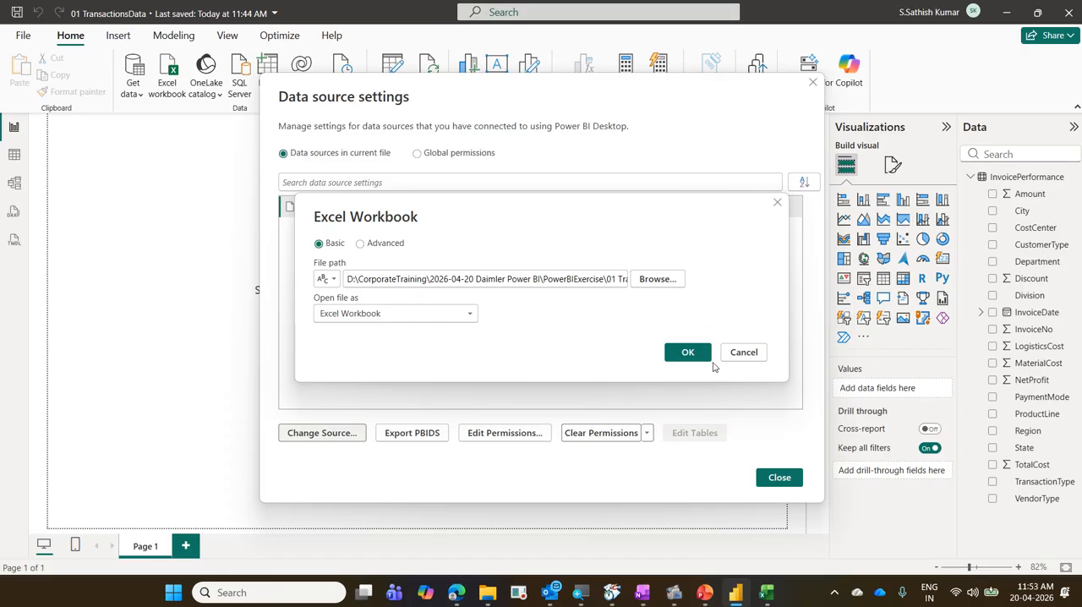
left_click(746, 361)
left_click(779, 476)
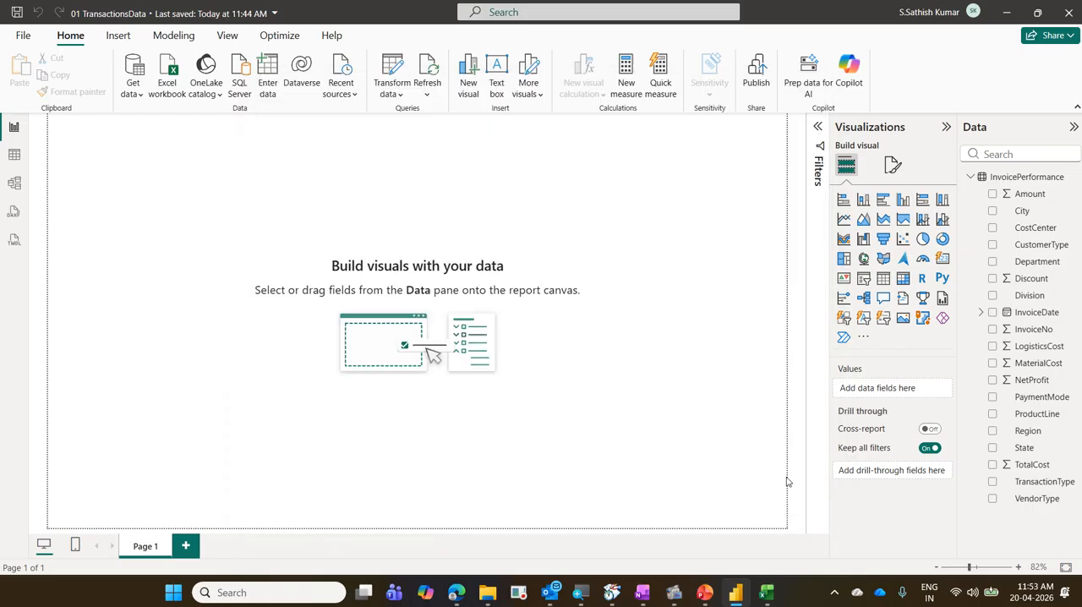
Switch to Excel, open the 01 TransactionsData workbook and go to the end of the InvoicePerformance data.
left_click(767, 595)
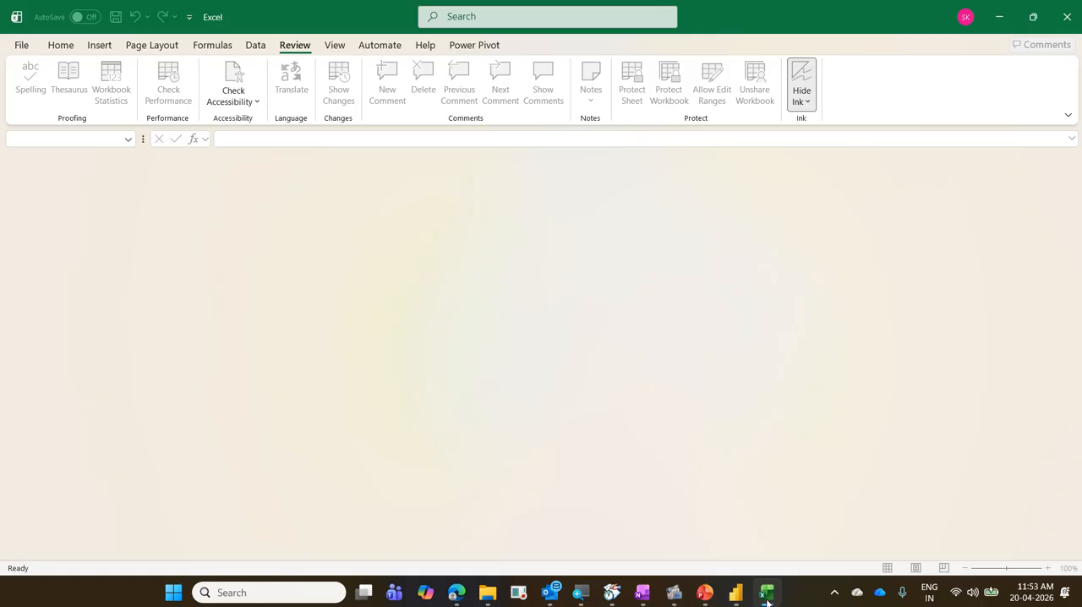
left_click(28, 47)
left_click(228, 296)
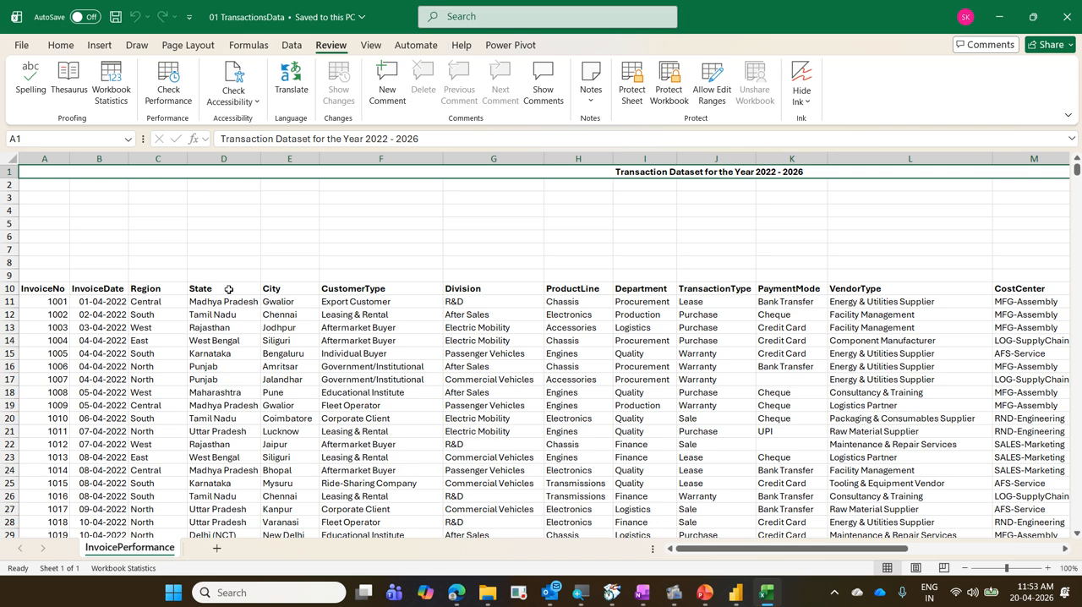
key("ctrl+End")
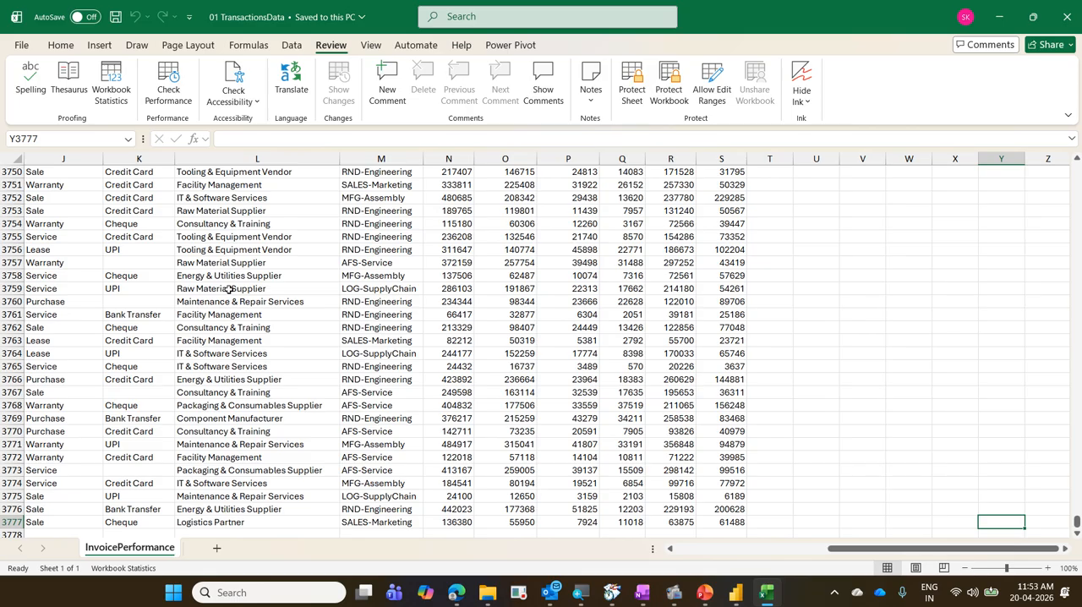
key("ctrl+Left")
key("ctrl+Left")
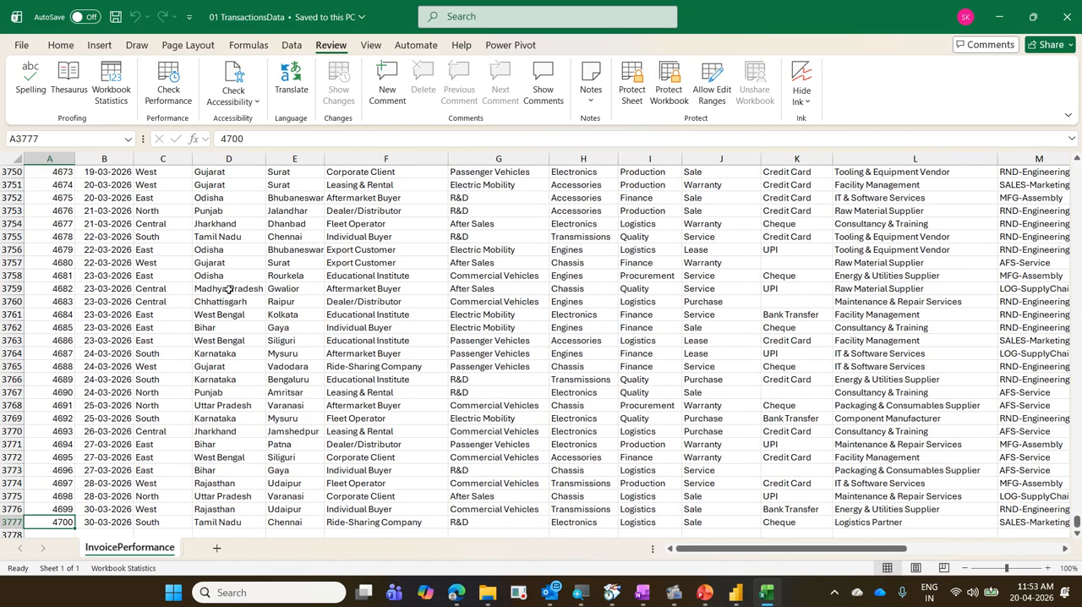
scroll(272, 275, "down", 3)
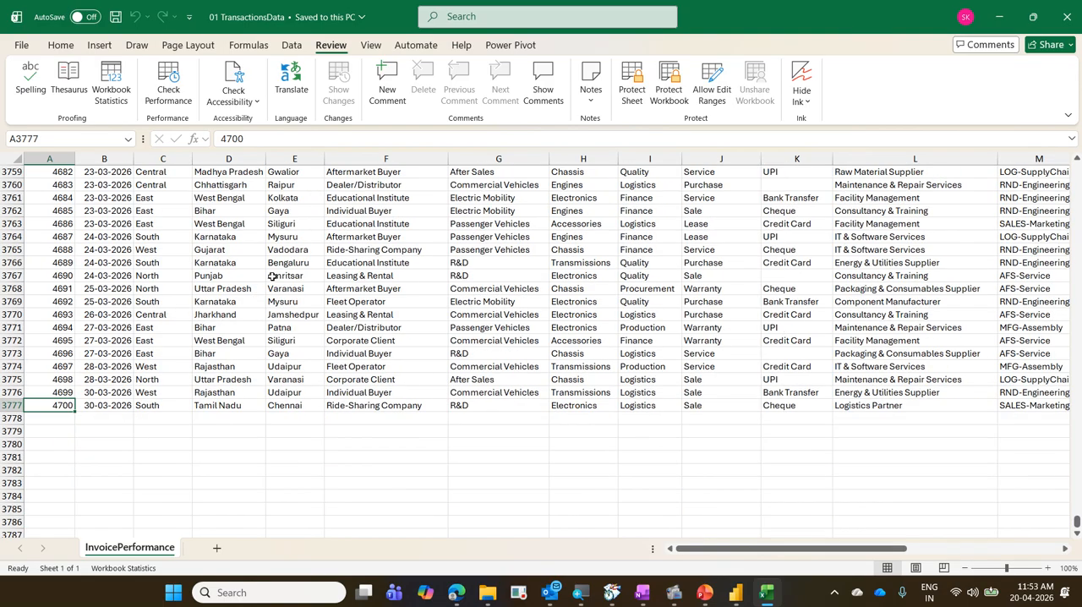
scroll(272, 276, "down", 3)
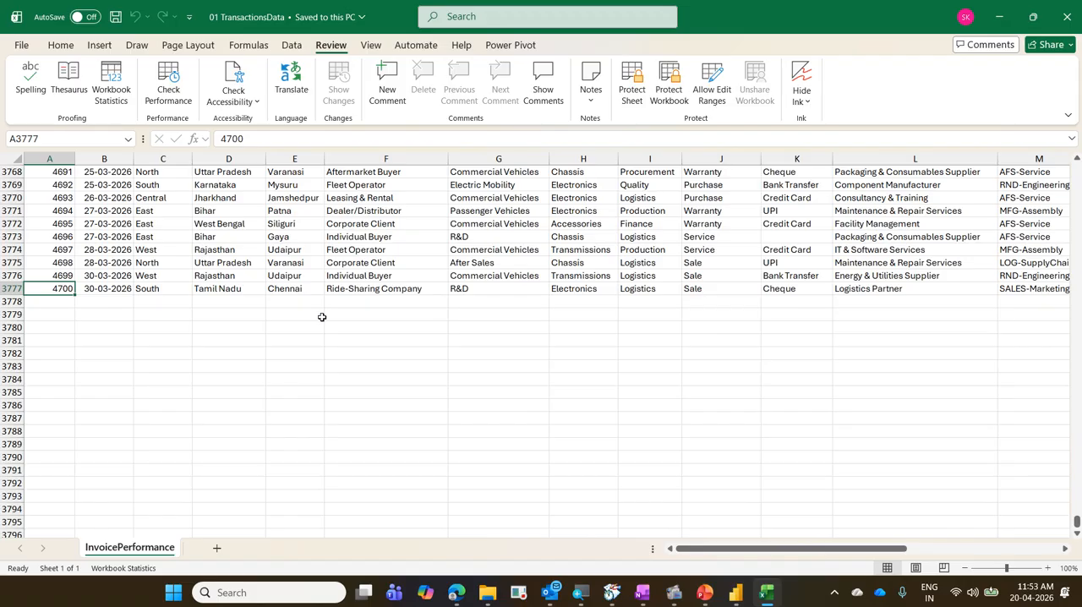
left_click(52, 417)
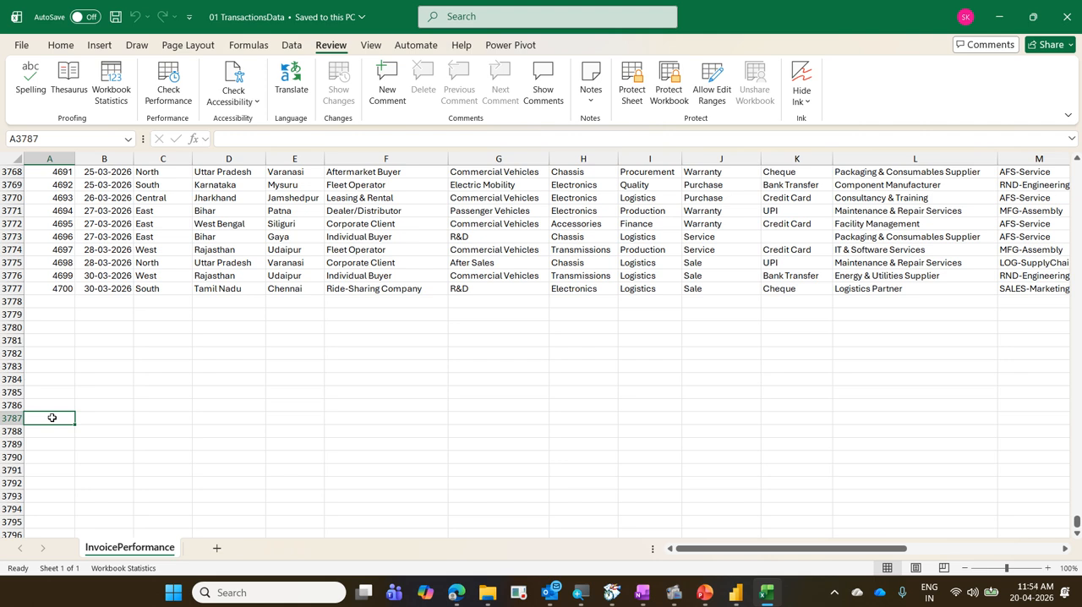
Copy the last record, A3777 through column S, and paste it starting at cell A3788, leaving blank rows between.
left_click(60, 288)
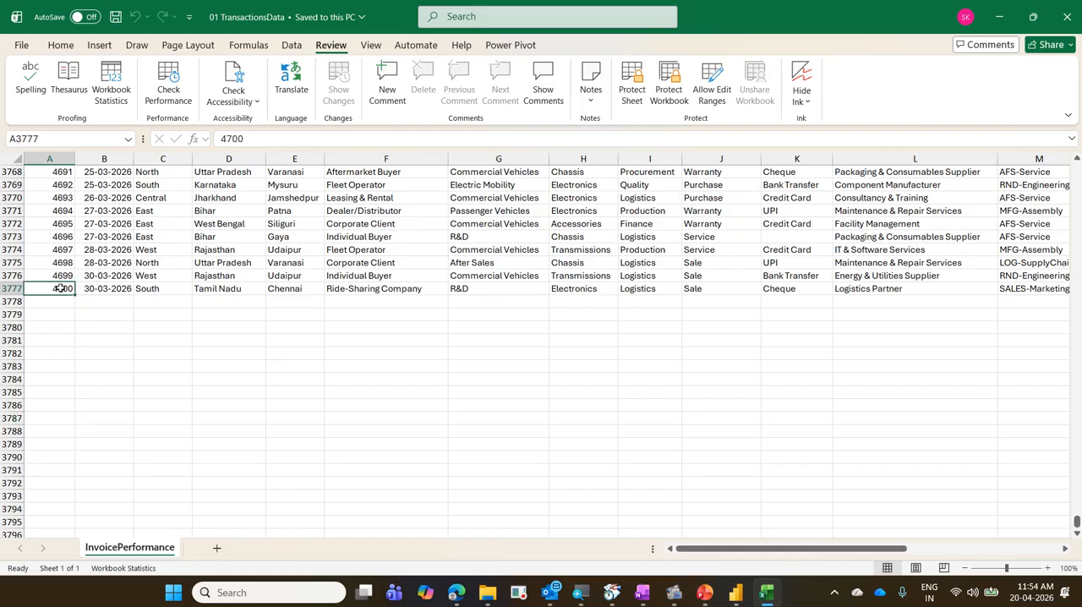
key("ctrl+shift+Right")
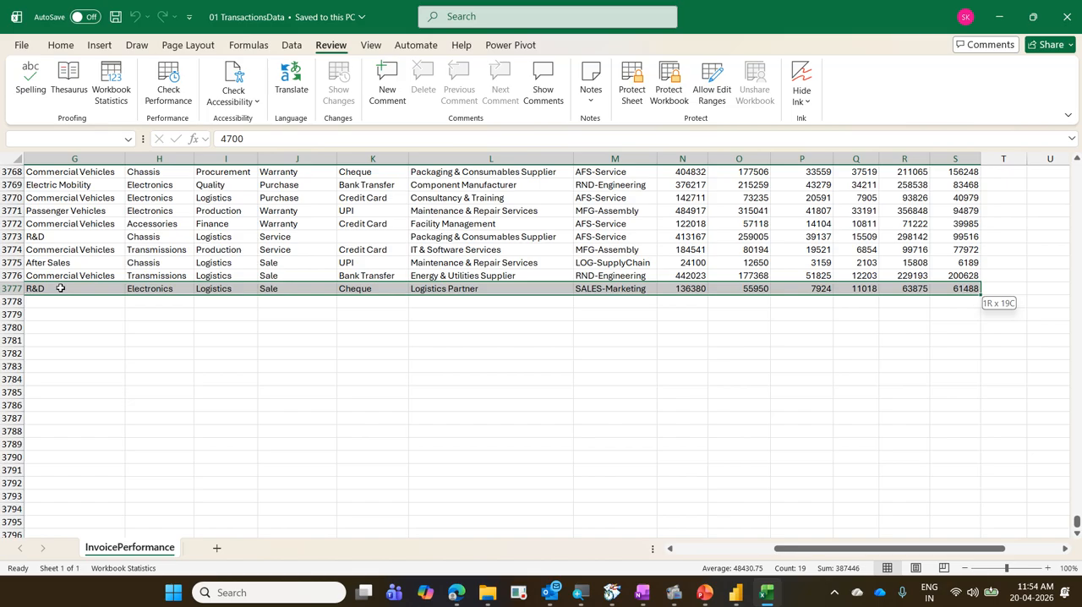
key("ctrl+c")
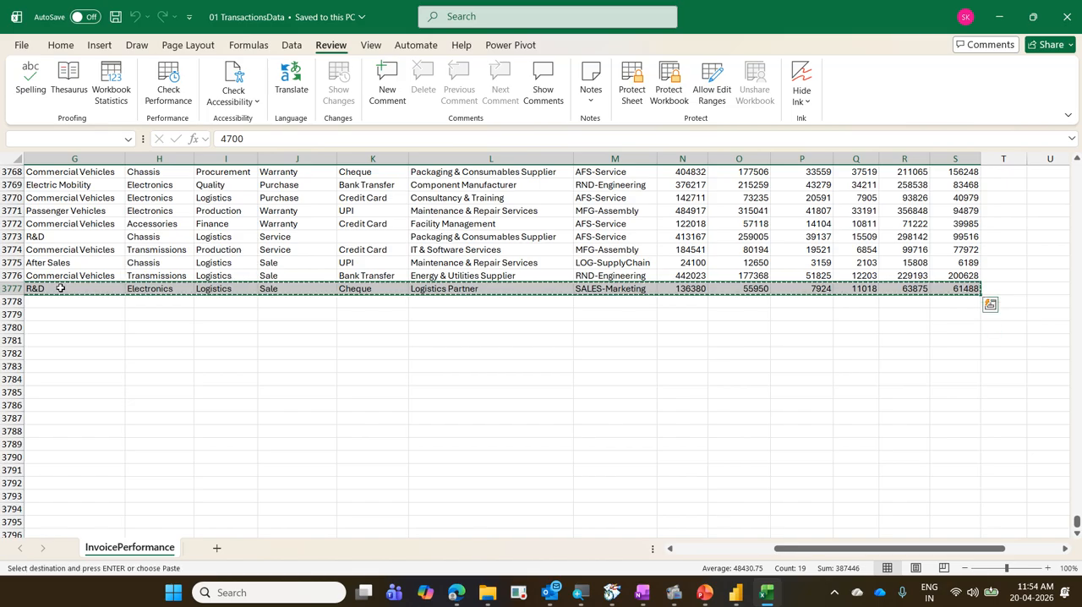
key("Home")
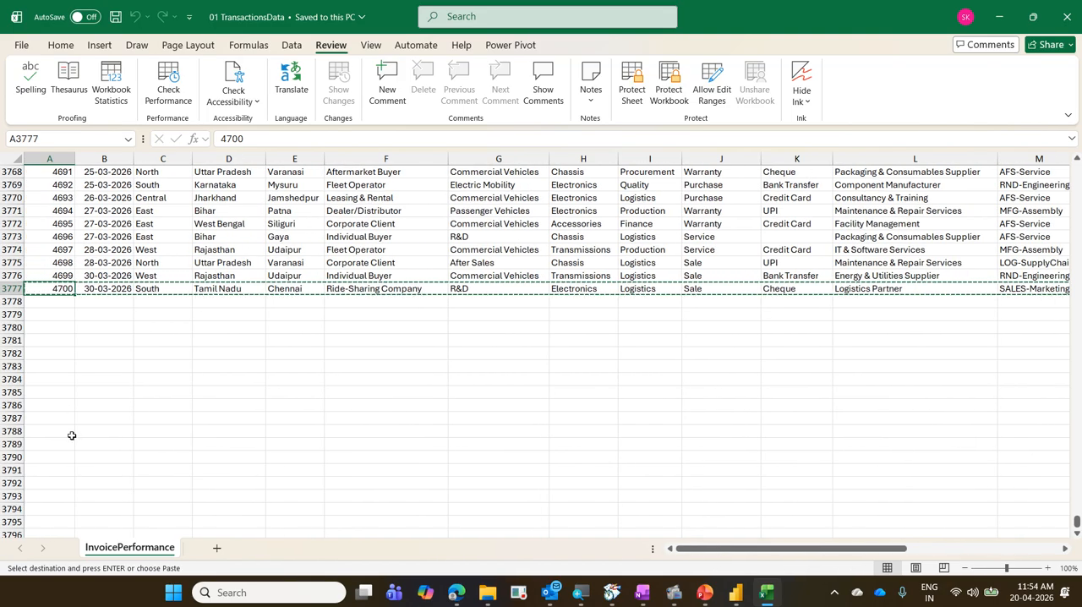
left_click(56, 431)
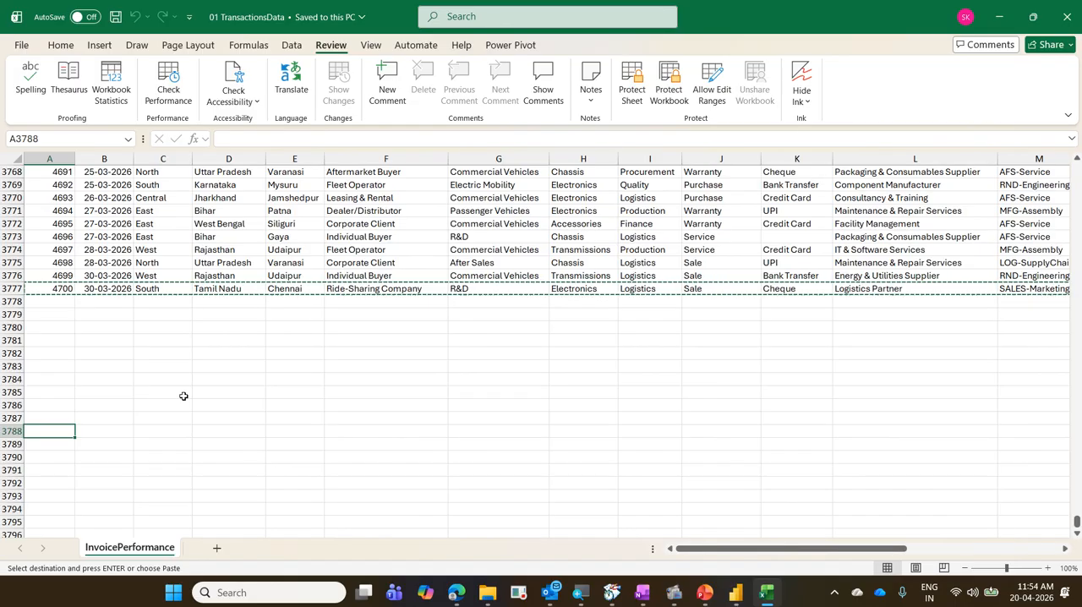
key("ctrl+v")
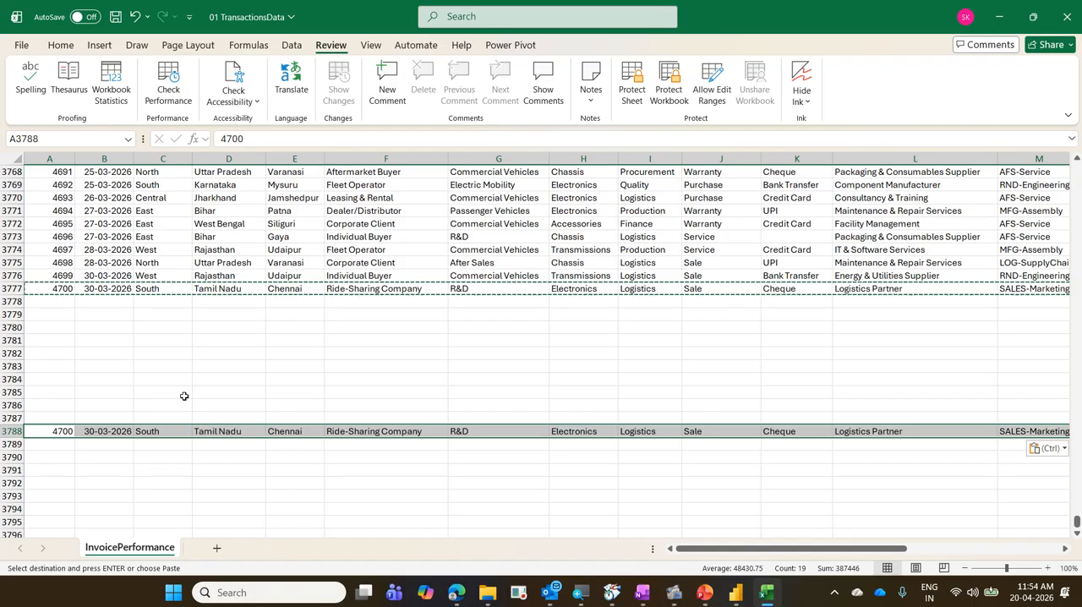
Set the InvoiceNo of the copied record in row 3788 to 4701 and move to its InvoiceDate cell.
left_click(63, 431)
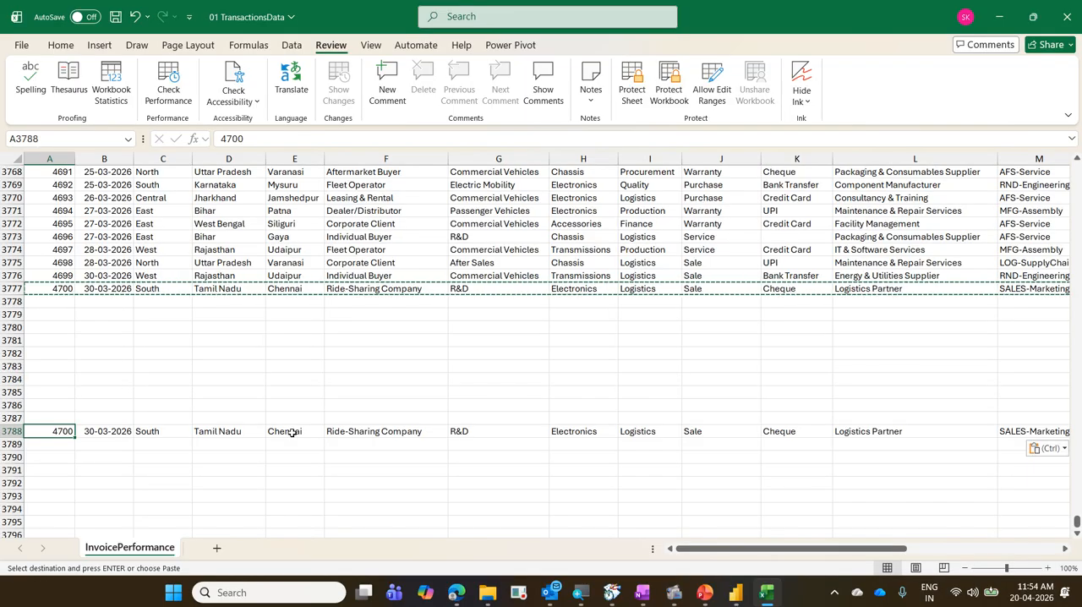
key("F2")
key("BackSpace")
type("1")
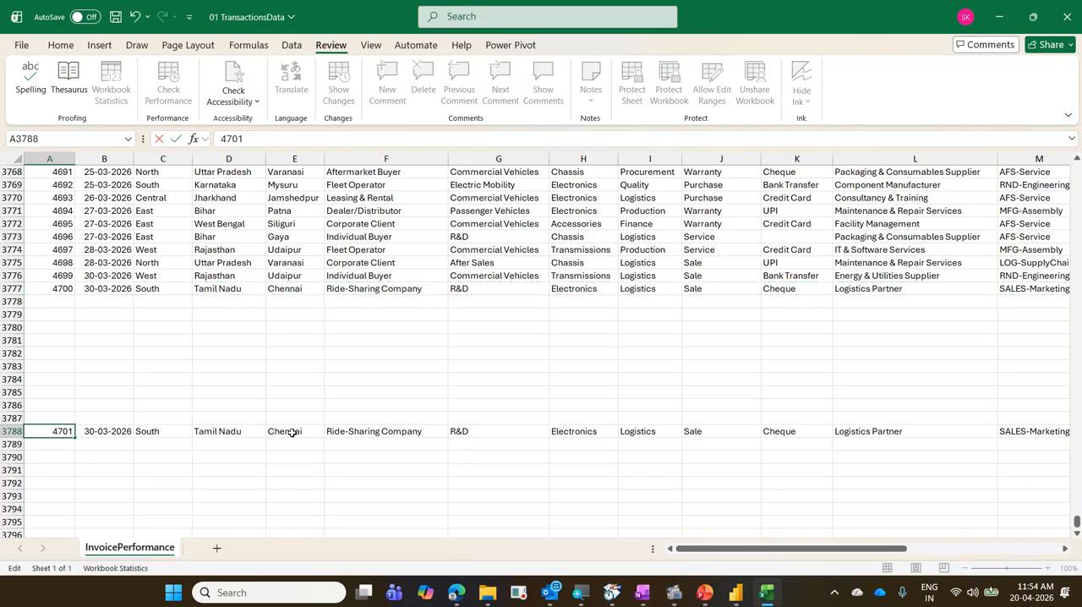
key("Return")
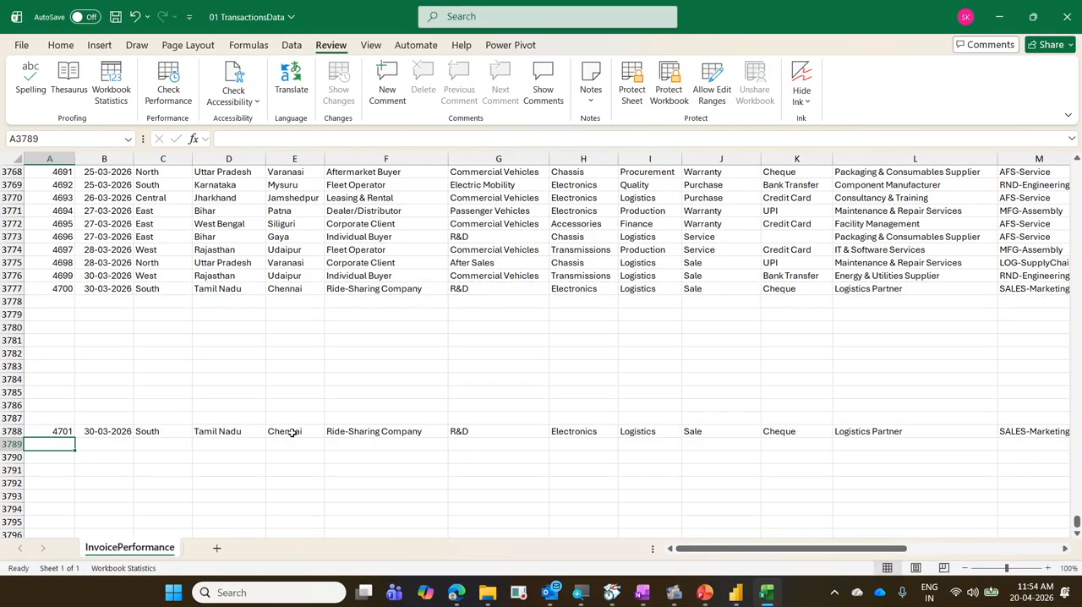
key("Up")
key("Right")
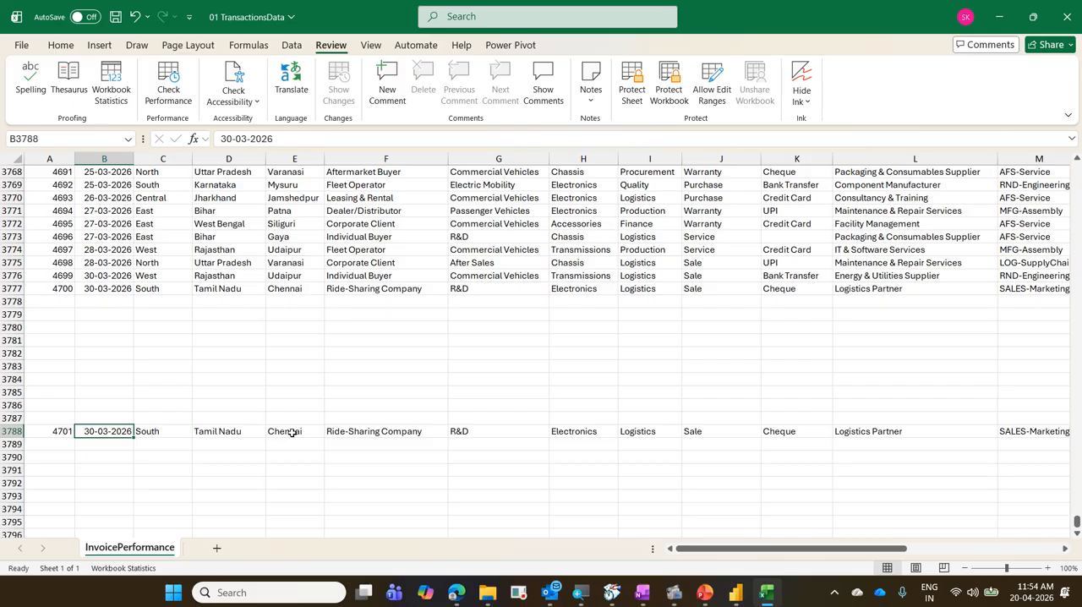
key("ctrl+semicolon")
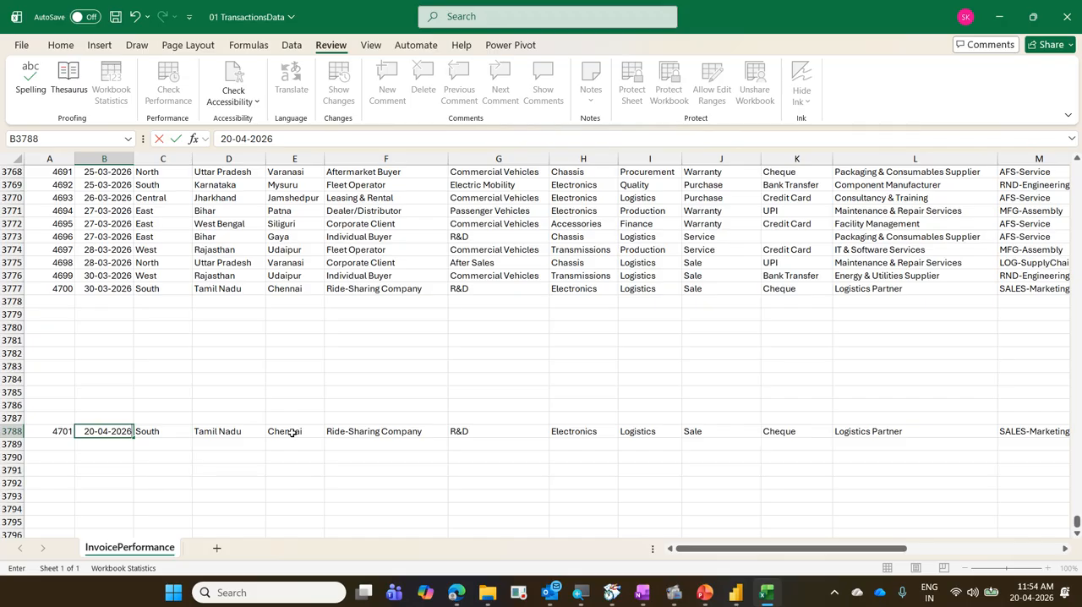
key("Escape")
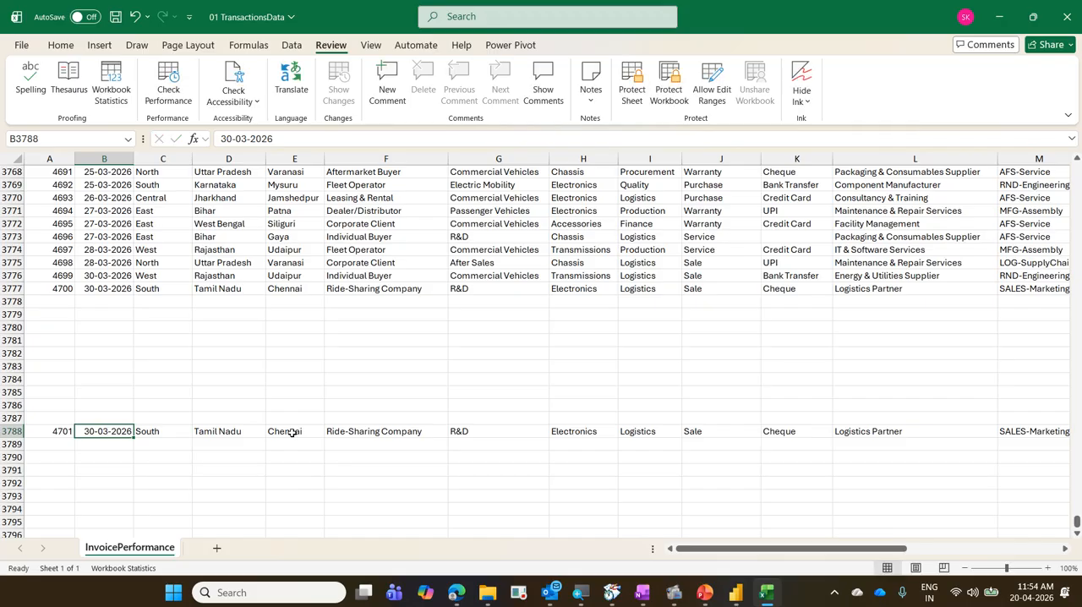
type("01")
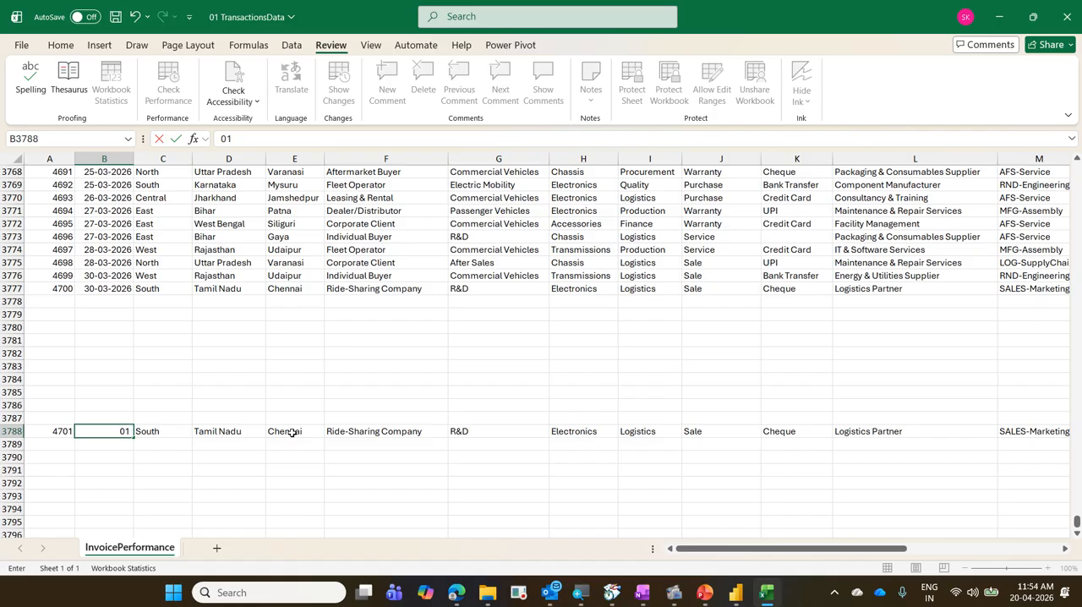
type(" apr 2026")
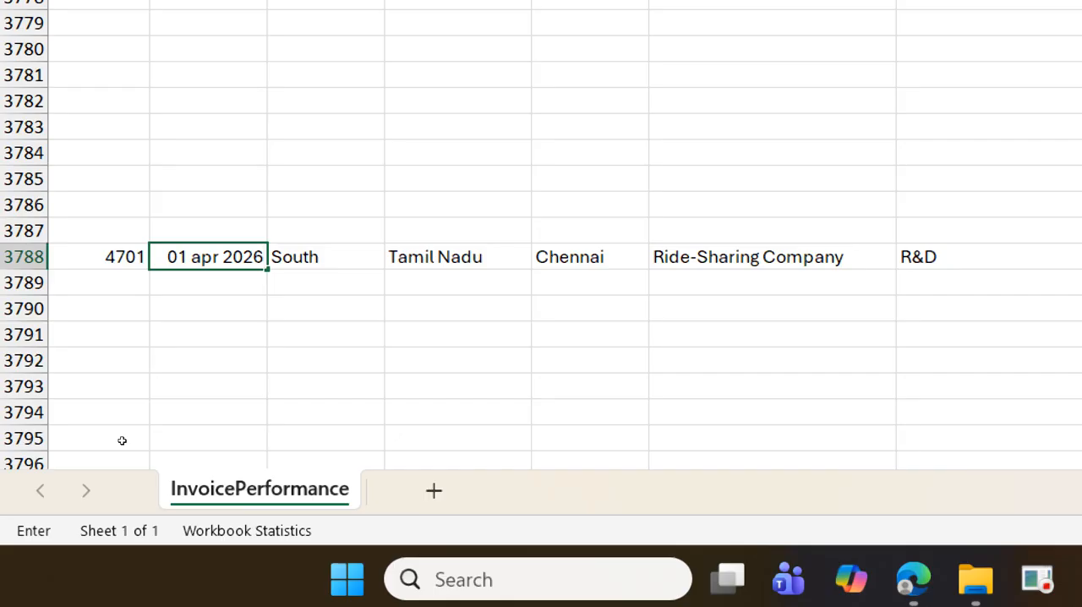
key("ctrl+Return")
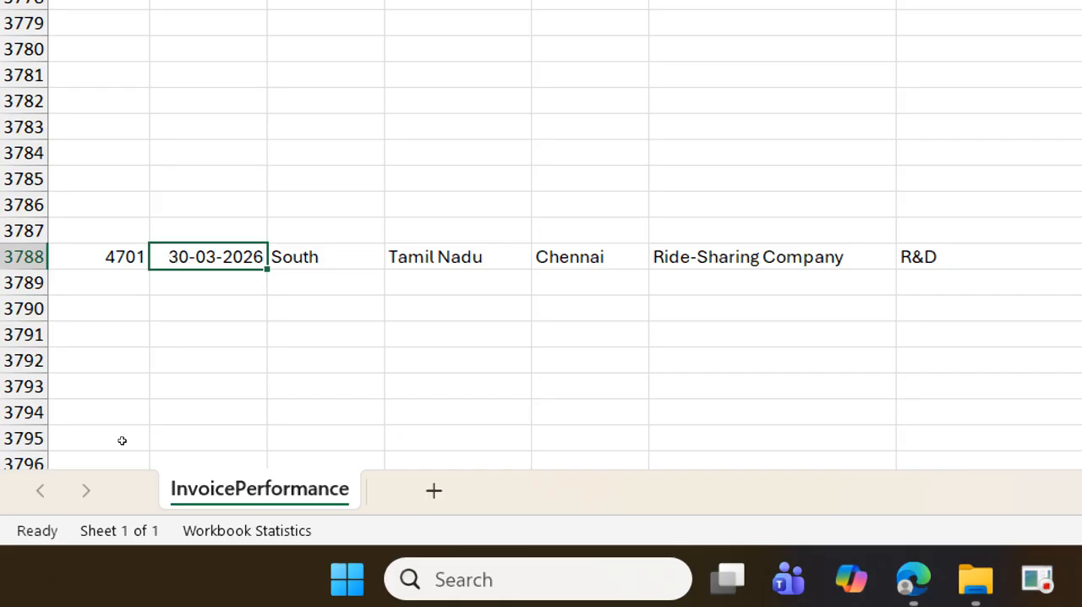
Set the InvoiceDate in row 3788 to 20-04-2026 and clear that row's PaymentMode value.
type("20-04-2026")
key("Tab")
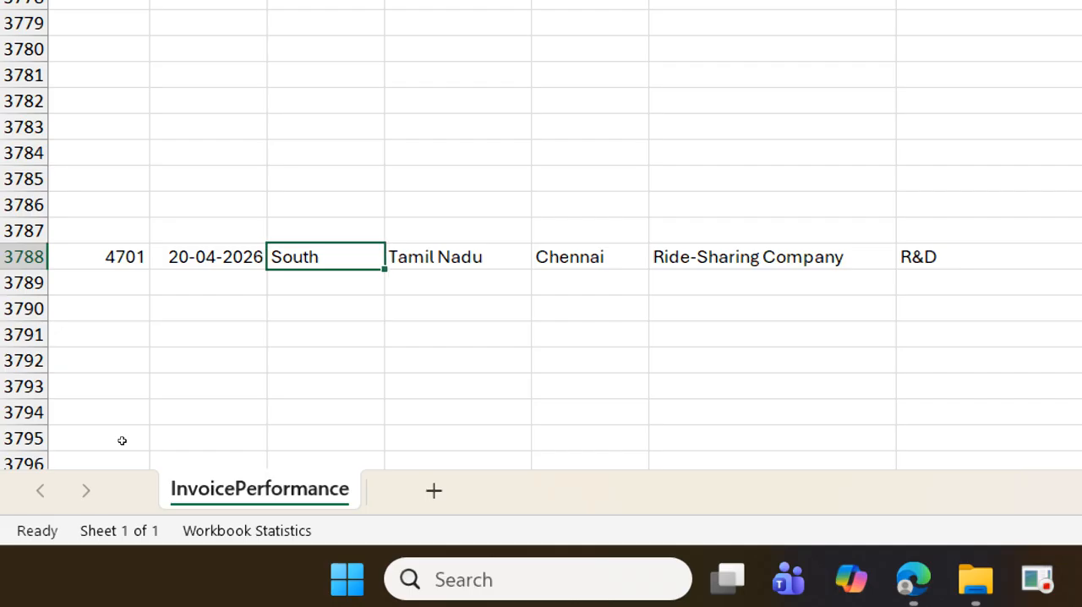
key("Right")
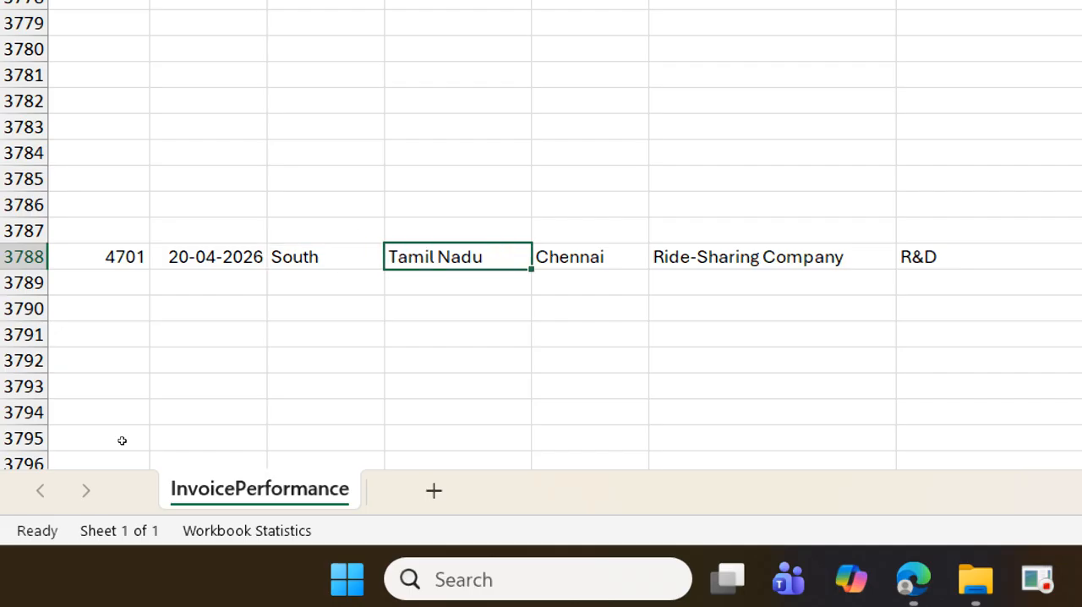
key("Right")
key("Right")
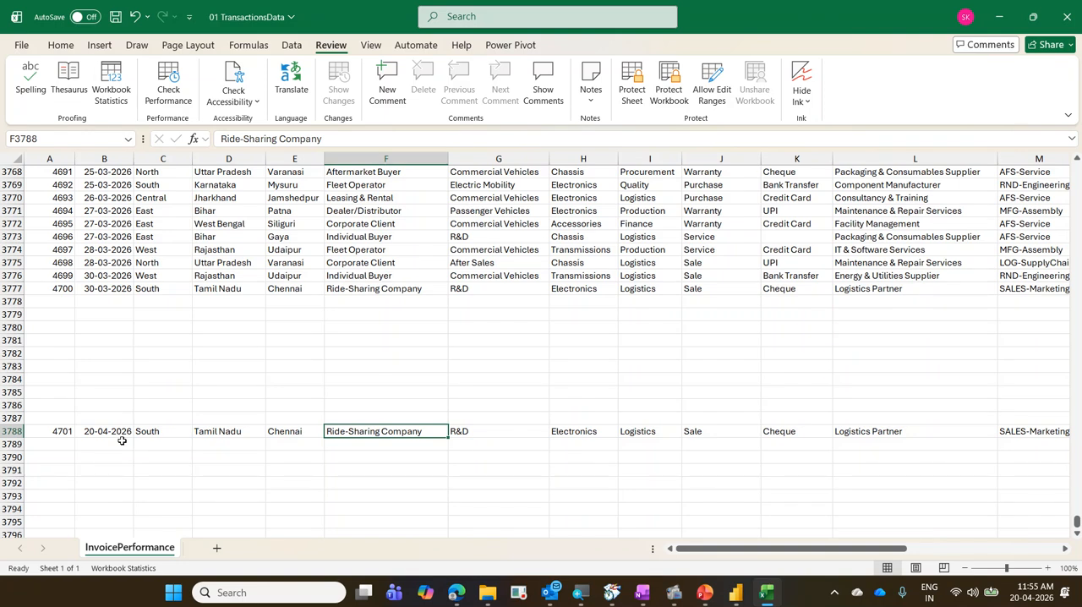
key("Right")
key("Right")
key("Right")
key("Right")
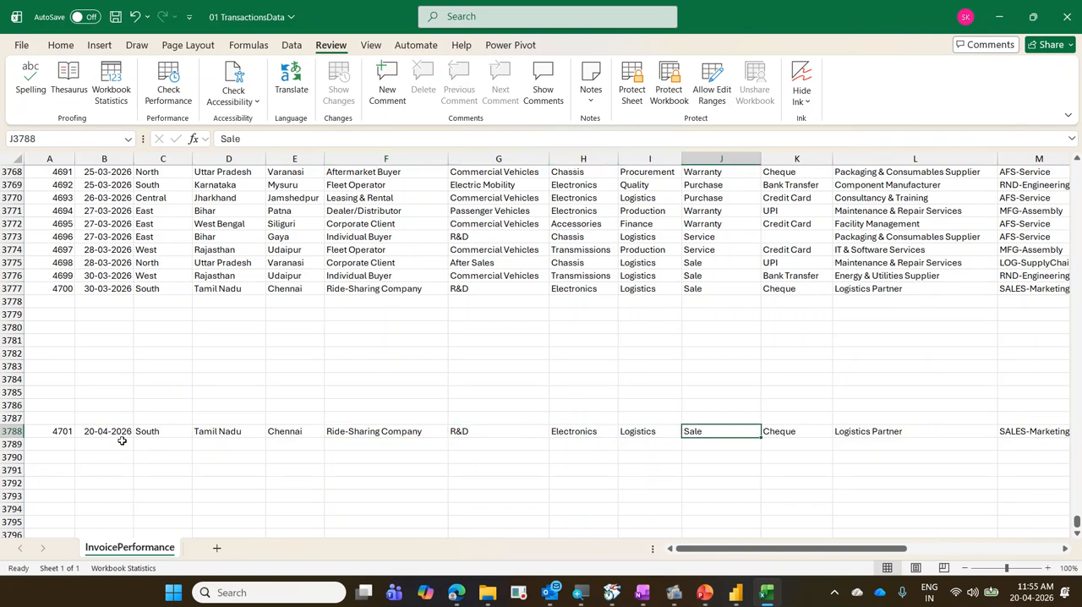
key("Right")
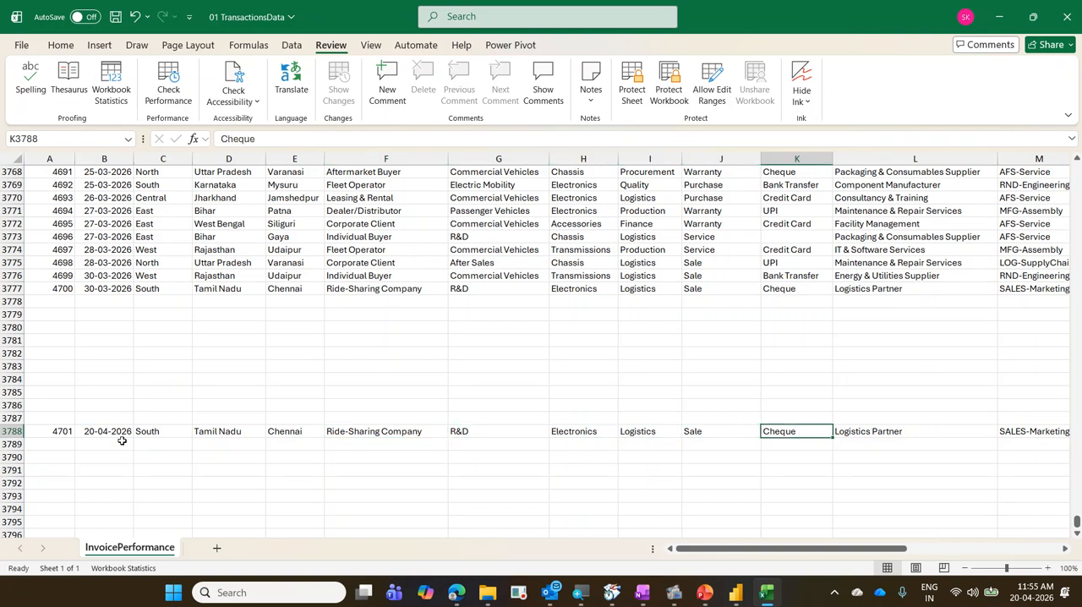
key("Delete")
Check the remaining values of the new record in row 3788, then save and close the workbook.
key("Right")
key("Right")
key("Right")
key("Right")
key("Right")
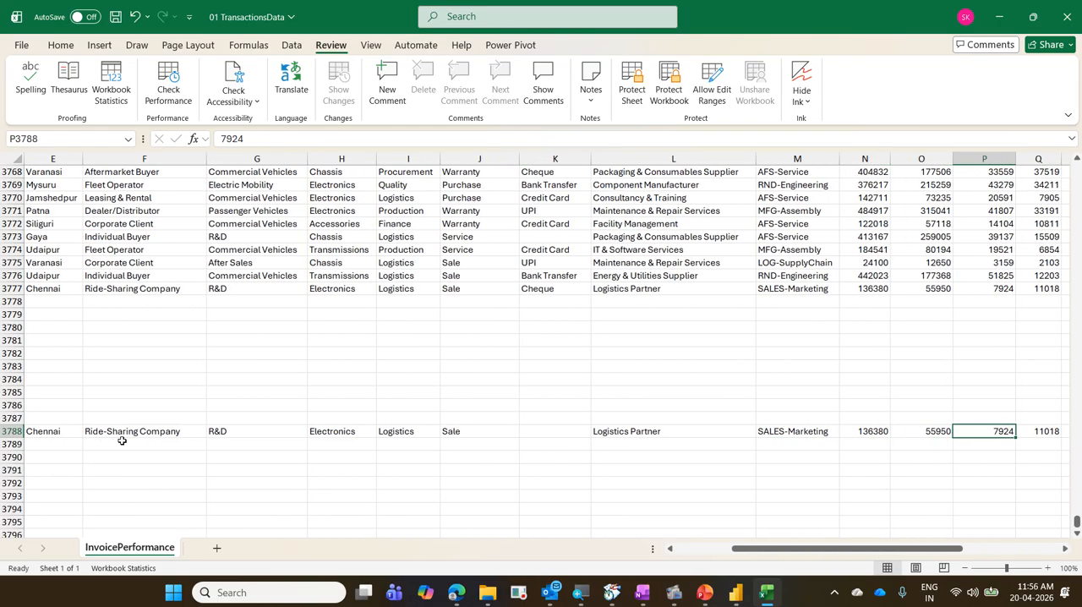
key("Right")
key("Left")
key("Left")
key("Left")
key("Left")
key("Left")
key("Left")
key("Left")
key("Left")
key("Left")
key("Left")
key("Left")
key("Left")
key("Left")
key("Left")
key("Left")
key("Left")
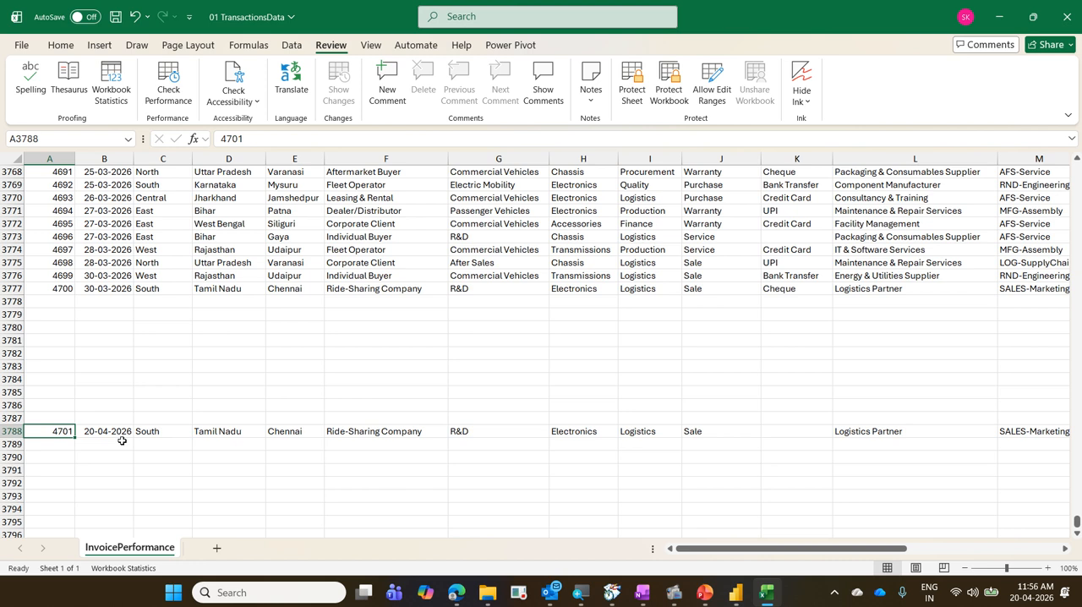
key("ctrl+s")
key("ctrl+w")
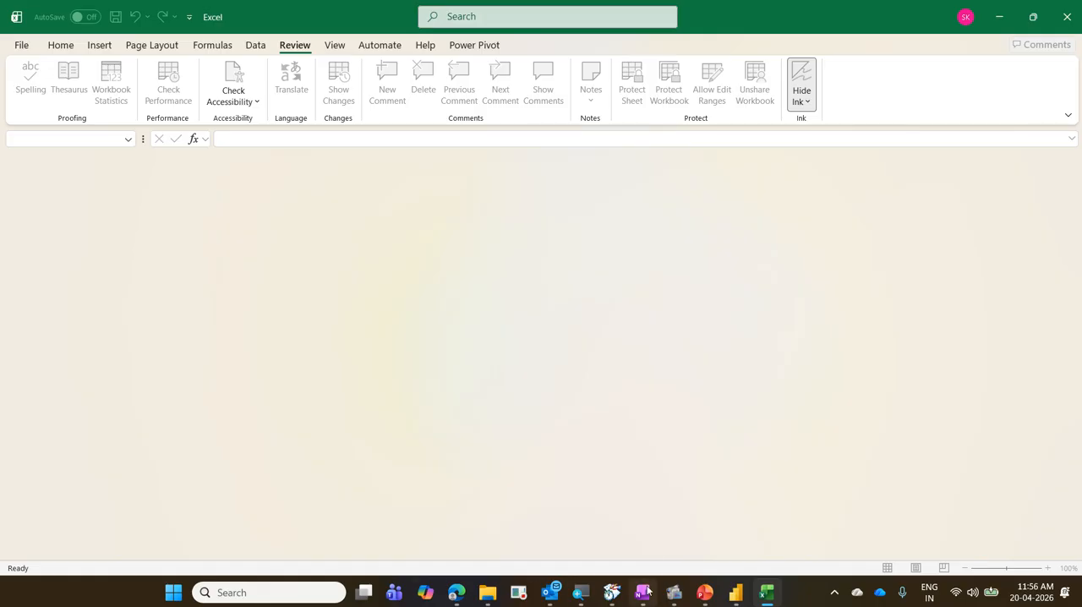
Switch to Power BI and examine the InvoicePerformance rows in Table view.
left_click(736, 592)
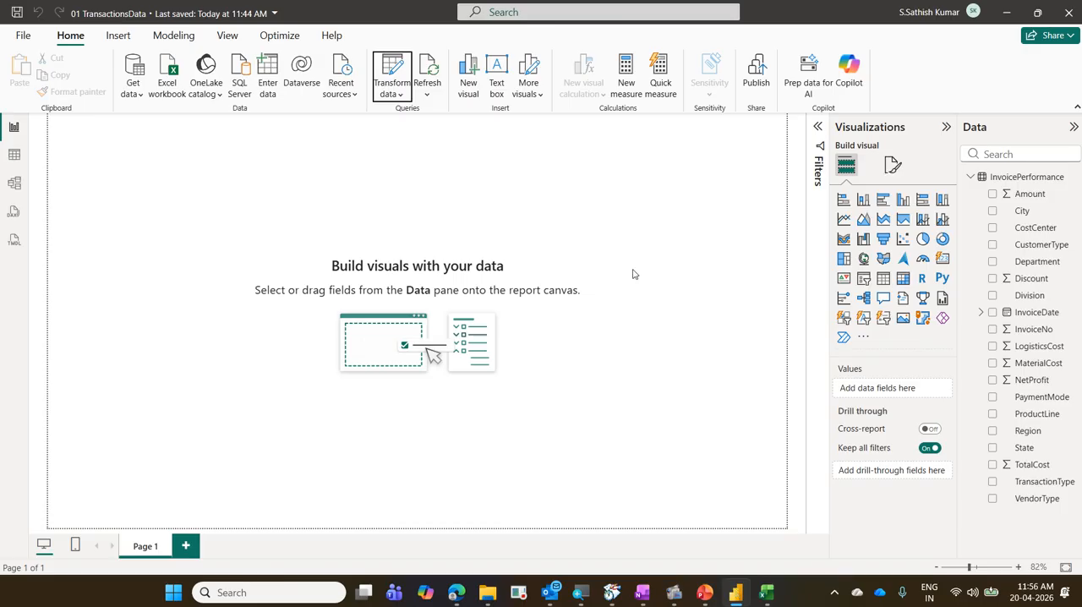
left_click(14, 156)
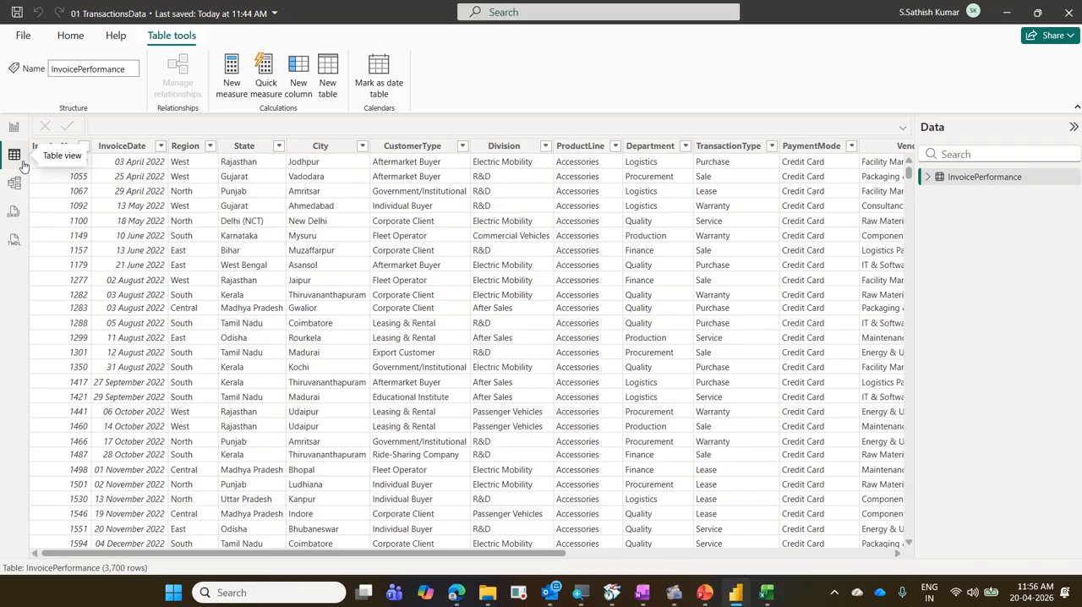
scroll(298, 294, "down", 15)
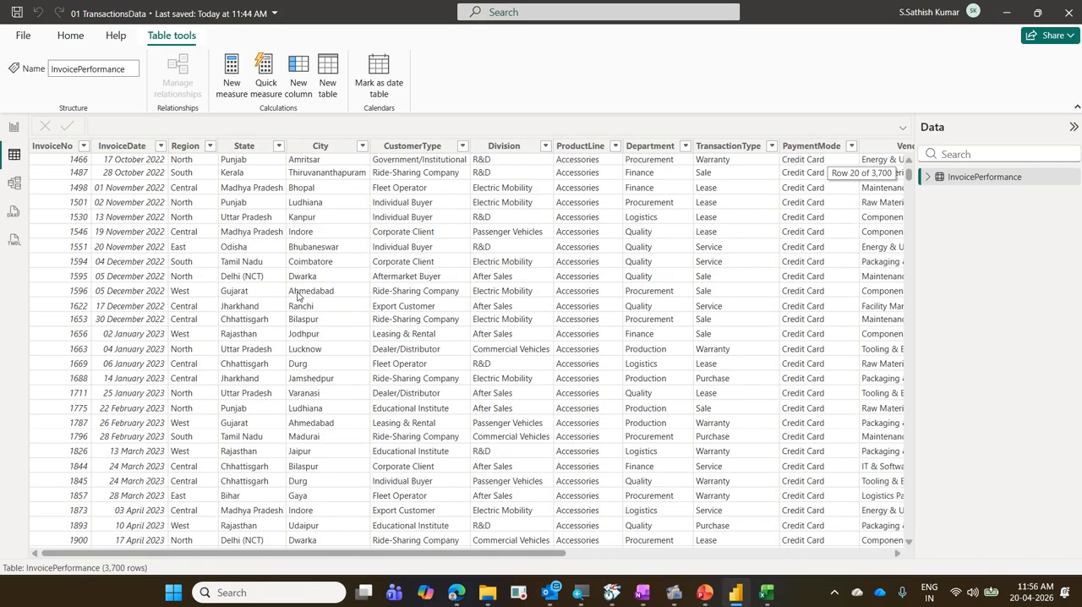
scroll(298, 294, "up", 12)
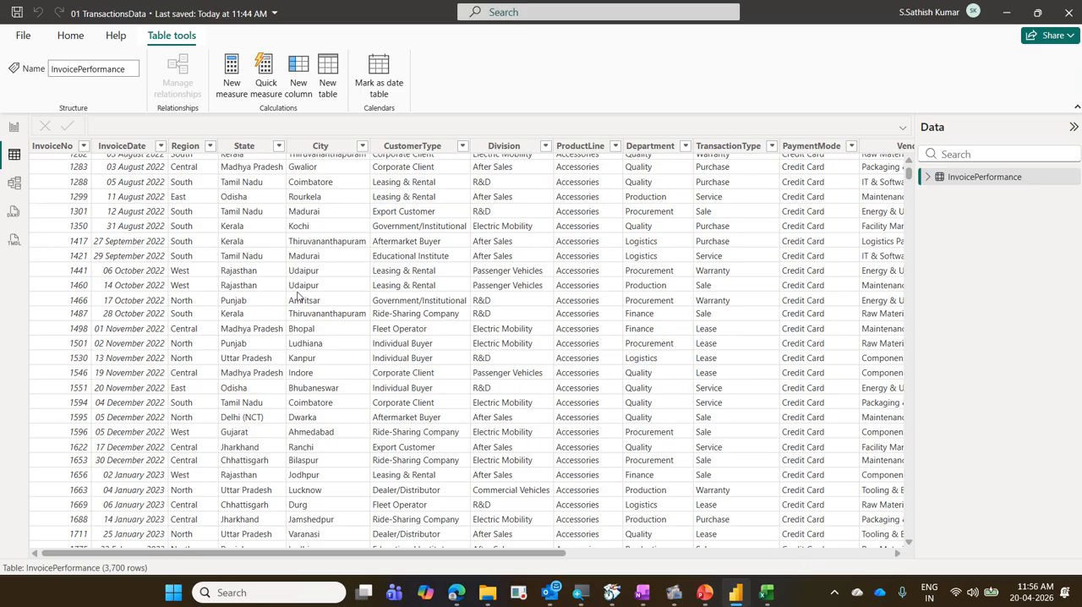
scroll(297, 294, "up", 3)
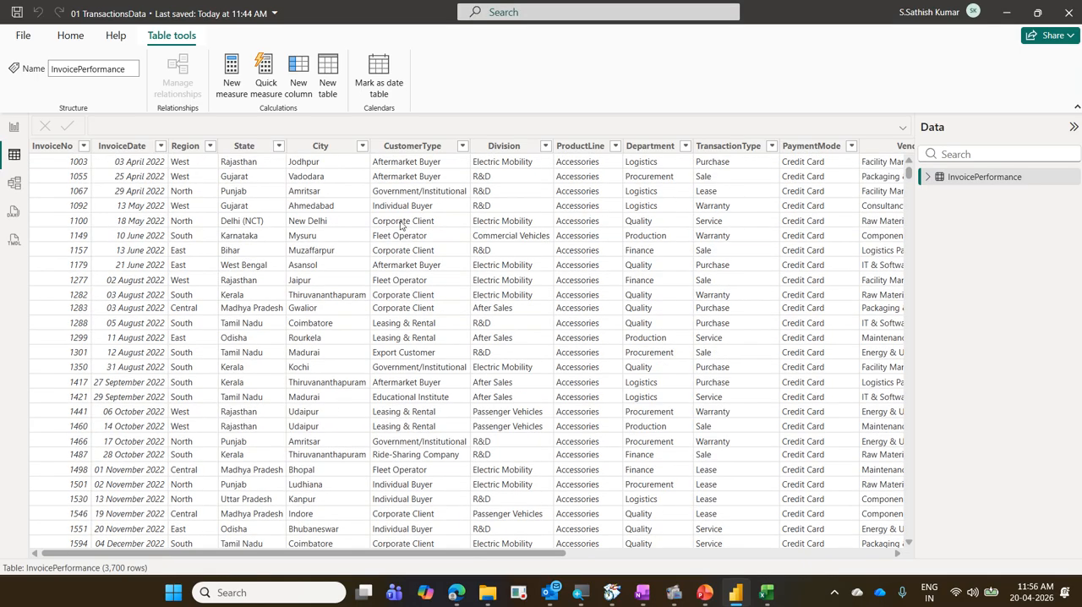
Sort the InvoicePerformance table by InvoiceNo in descending order.
left_click(85, 146)
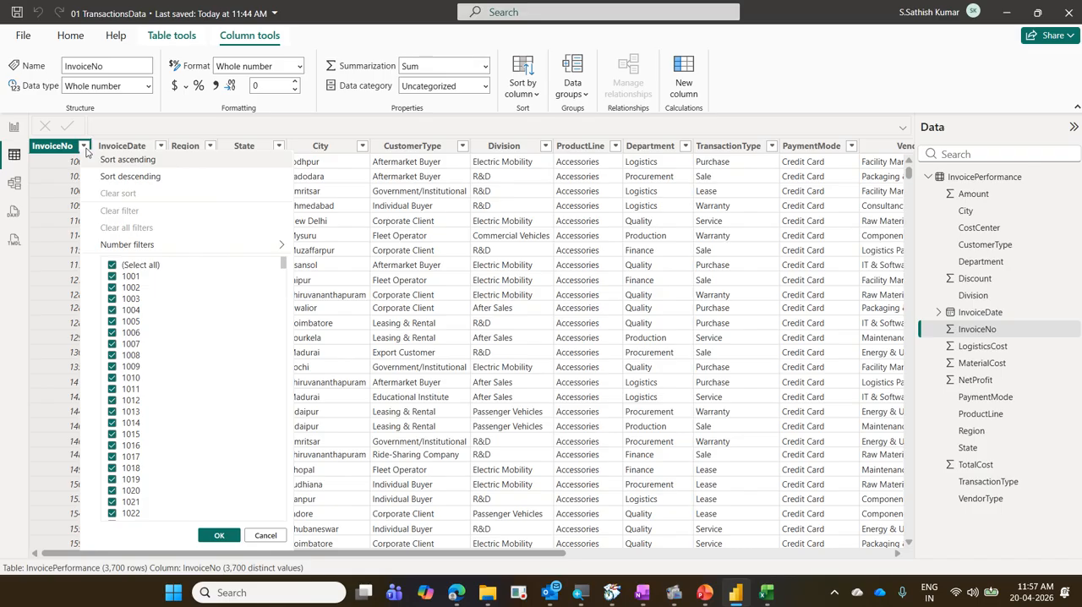
left_click(160, 146)
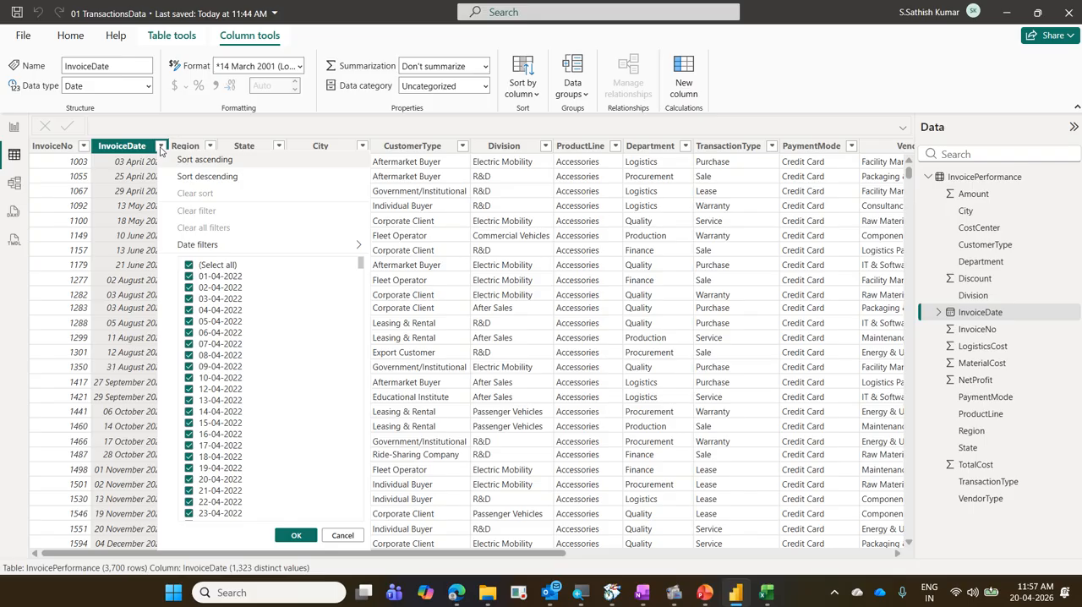
left_click(84, 146)
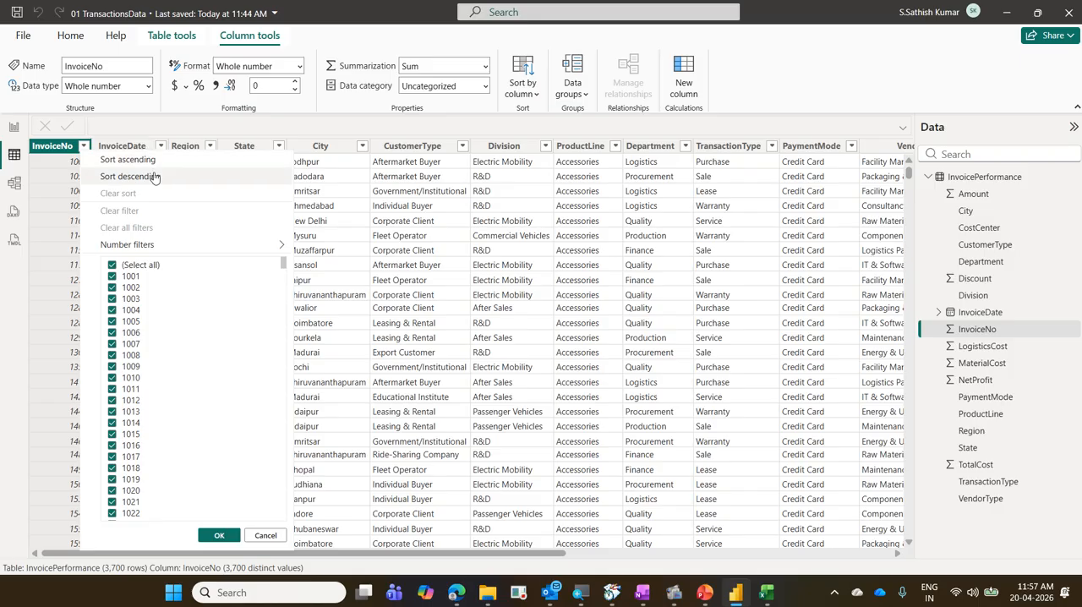
left_click(154, 176)
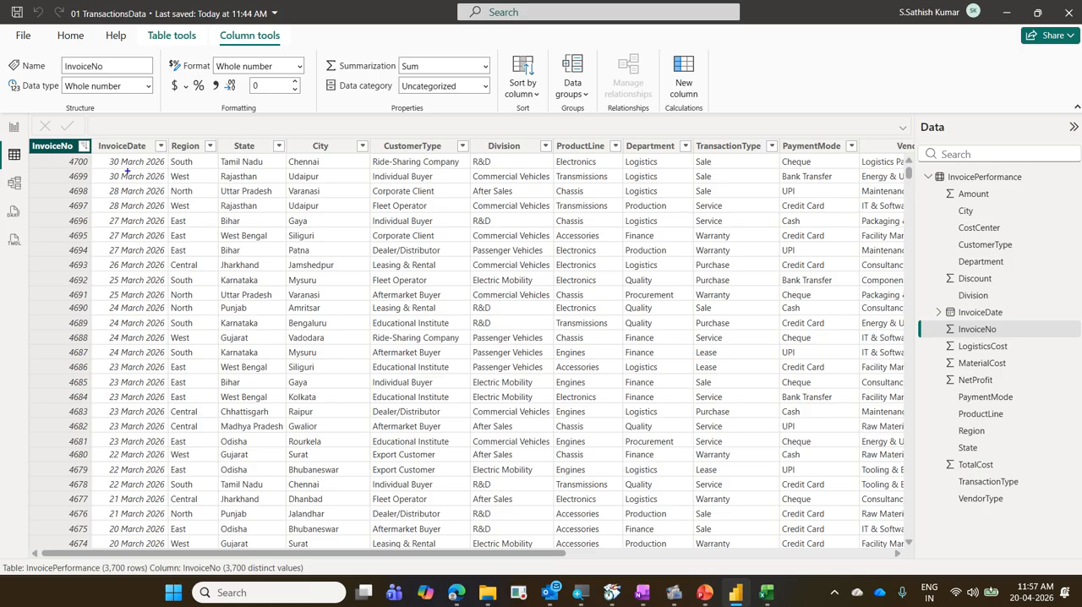
mouse_move(36, 145)
left_mouse_down()
mouse_move(68, 159)
mouse_move(487, 174)
mouse_move(852, 172)
left_mouse_up()
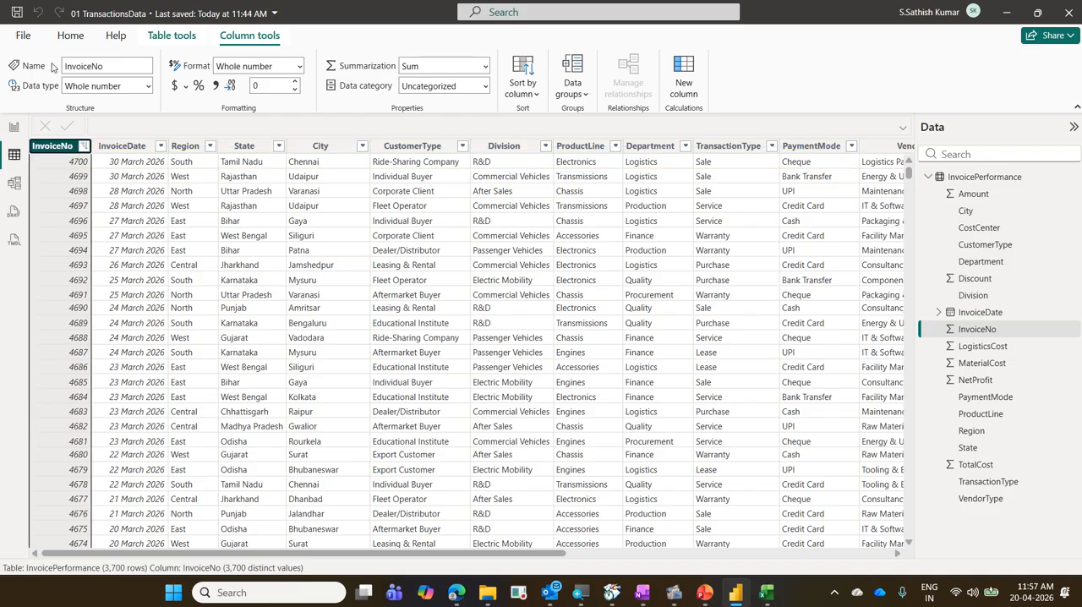
Refresh both the schema and data from the source workbook.
left_click(70, 35)
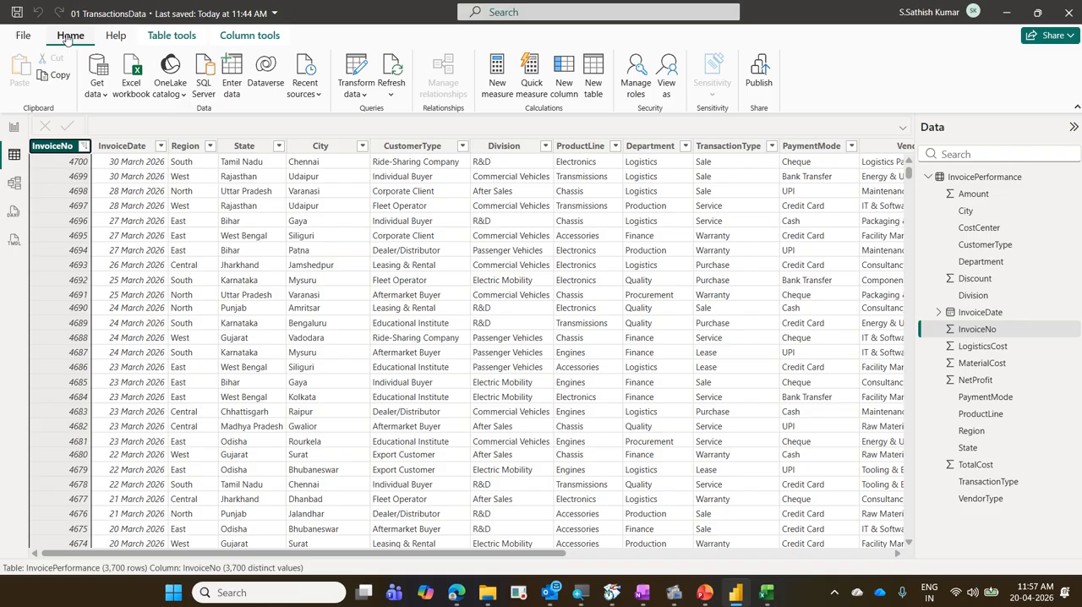
left_click_drag(41, 25, 103, 48)
left_click_drag(372, 55, 419, 102)
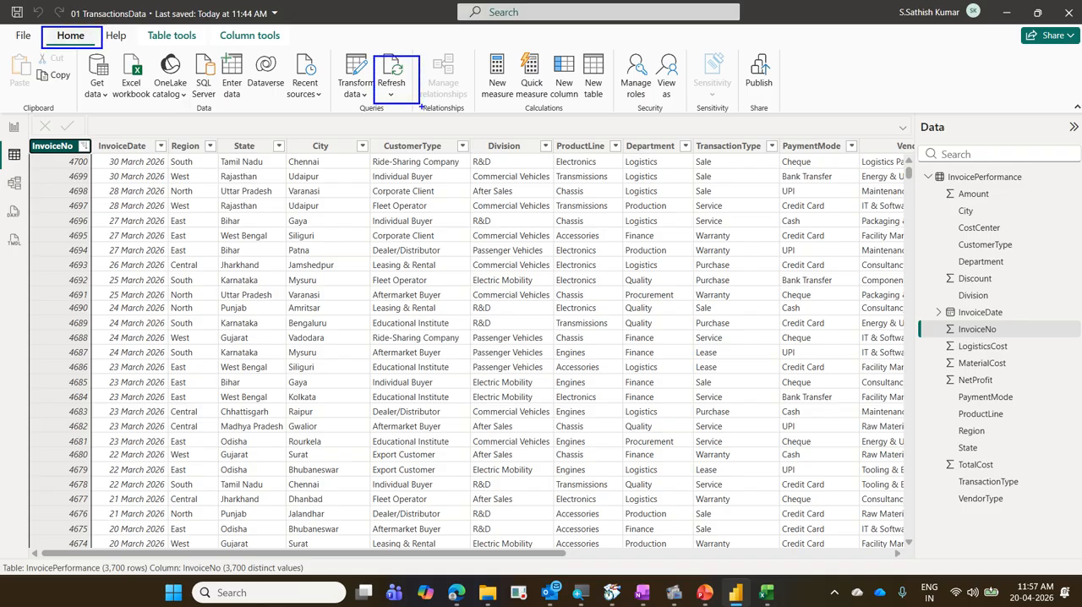
key("Escape")
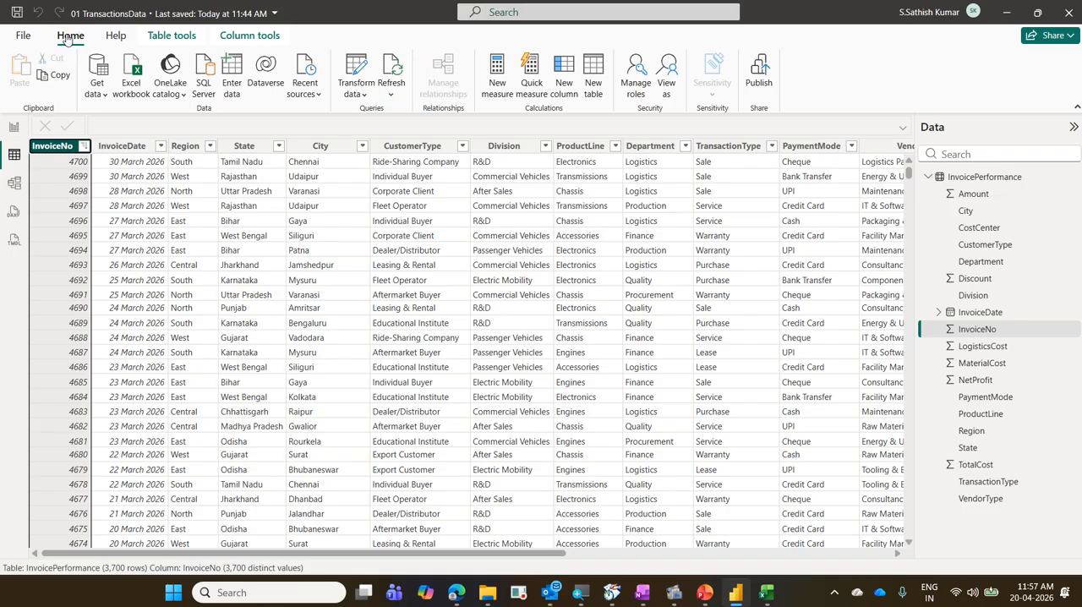
left_click(390, 95)
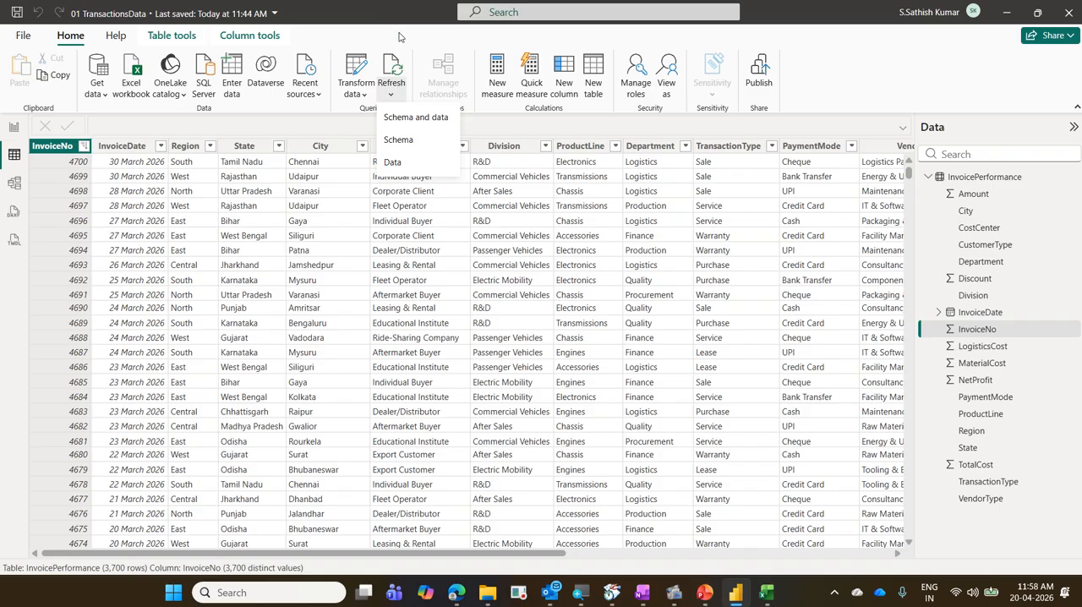
left_click(429, 119)
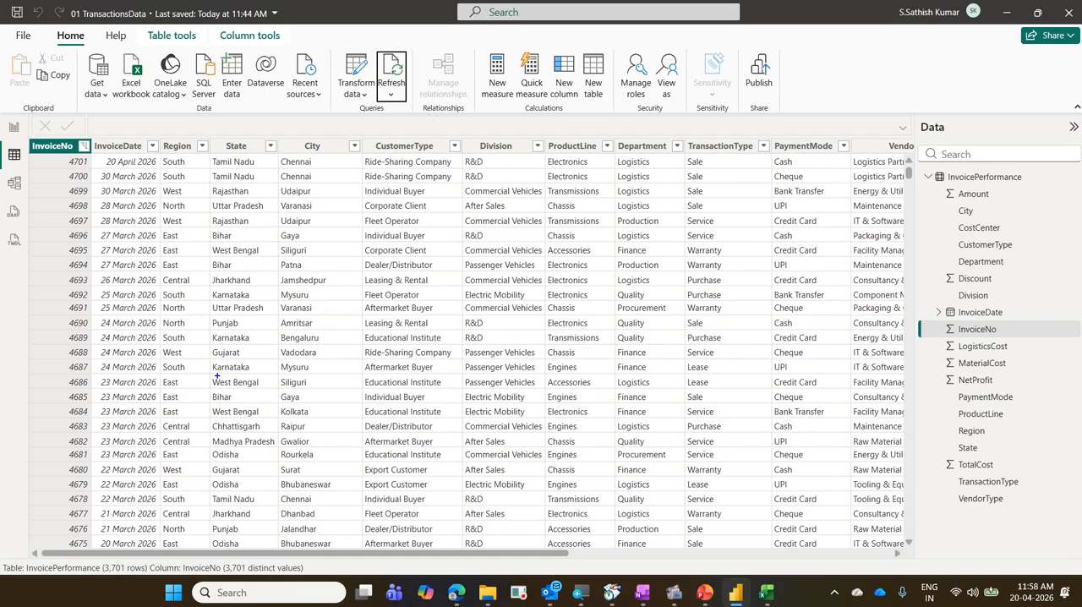
mouse_move(52, 151)
left_mouse_down()
mouse_move(523, 167)
mouse_move(656, 195)
mouse_move(910, 168)
left_mouse_up()
left_click_drag(161, 168, 161, 177)
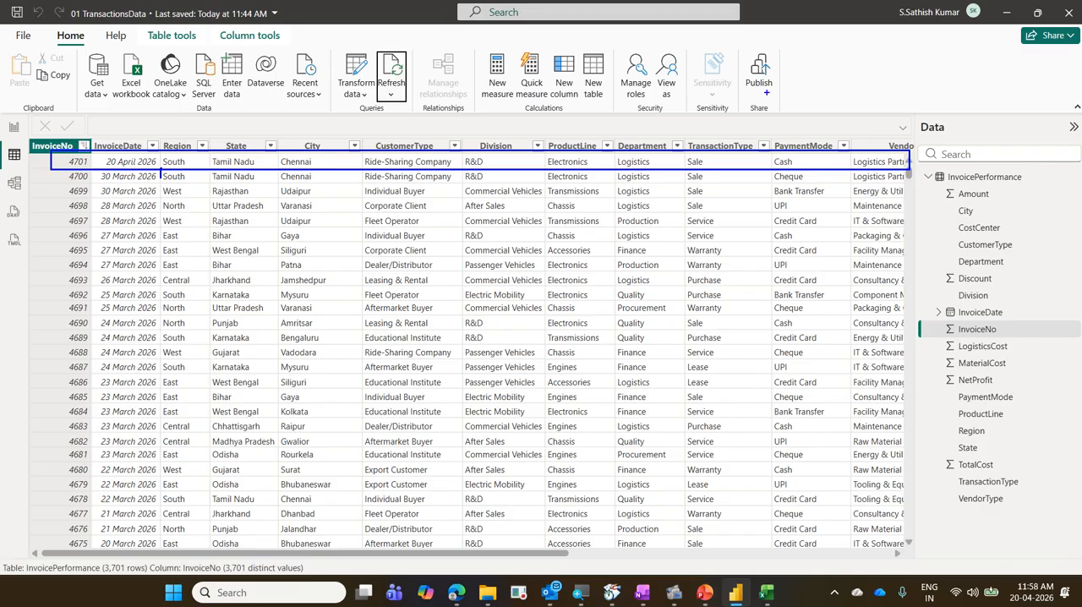
mouse_move(766, 176)
left_mouse_down()
mouse_move(813, 162)
mouse_move(756, 161)
mouse_move(766, 177)
left_mouse_up()
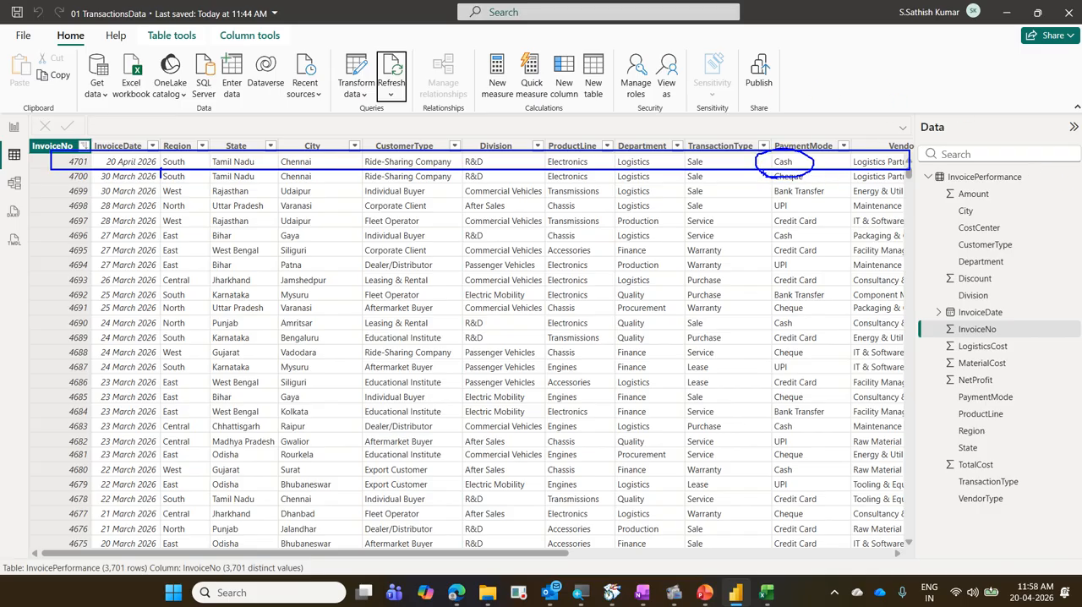
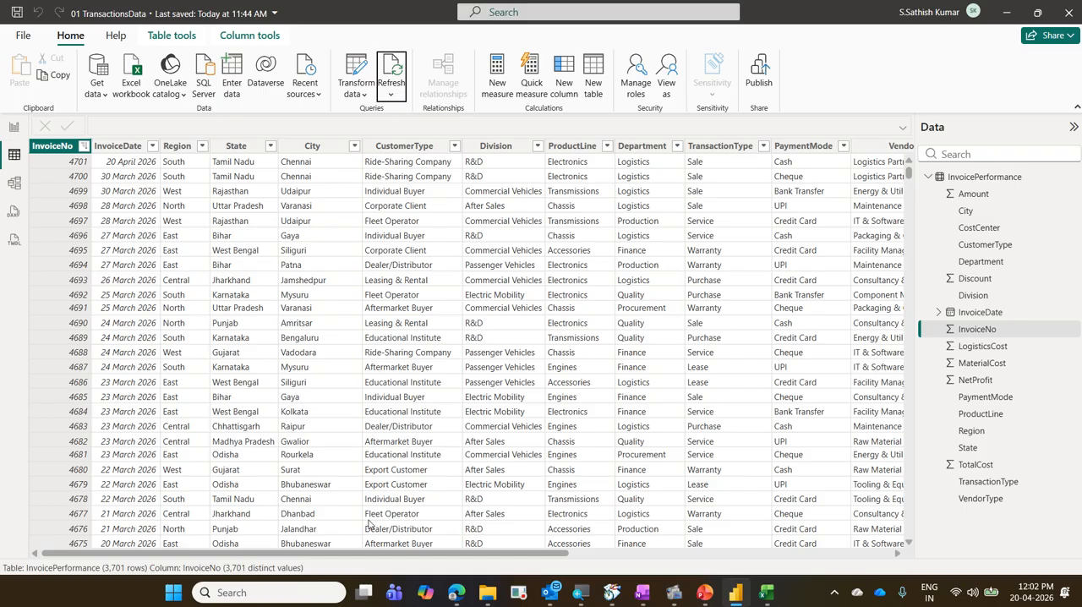
Check the report canvas and the newly loaded 4701 record at the start of the InvoicePerformance table.
left_click(15, 129)
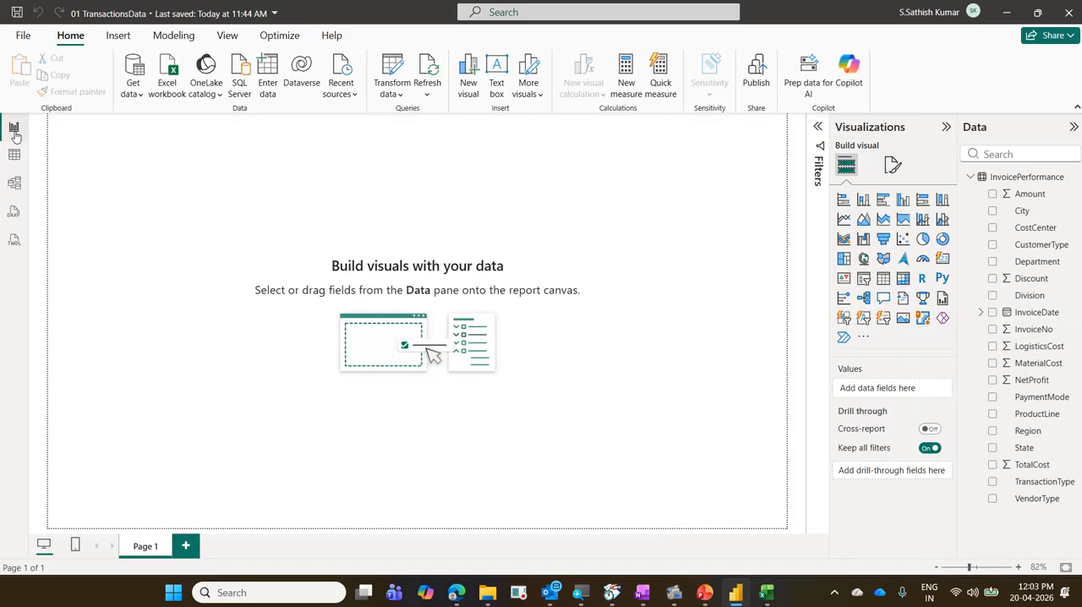
left_click(14, 157)
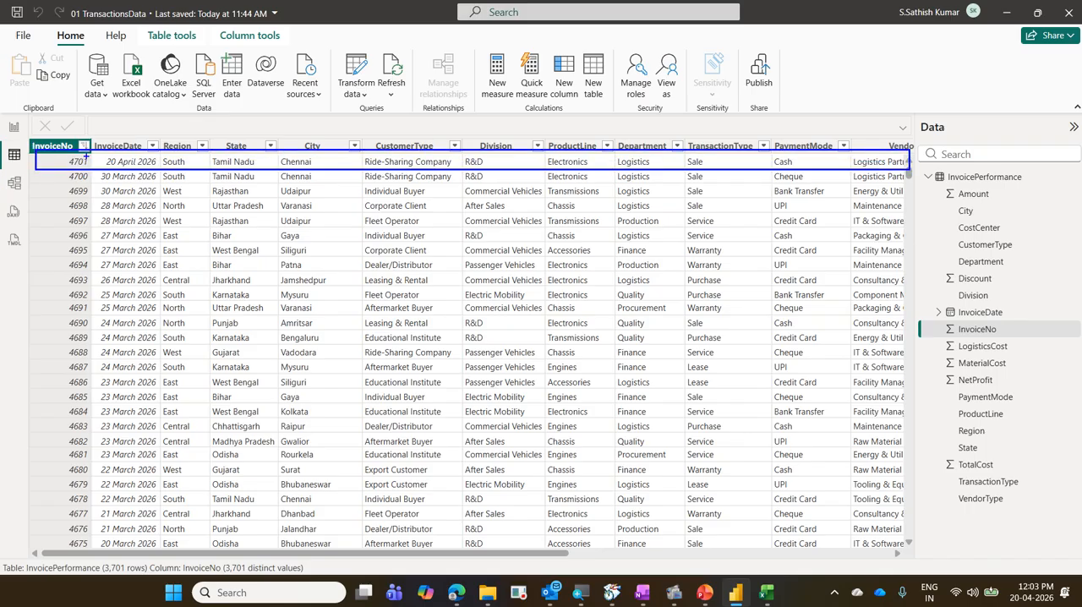
left_click_drag(57, 151, 89, 169)
Reopen the 01 TransactionsData workbook in Excel and clear the invoice 4701 record from row 3788.
left_click(766, 593)
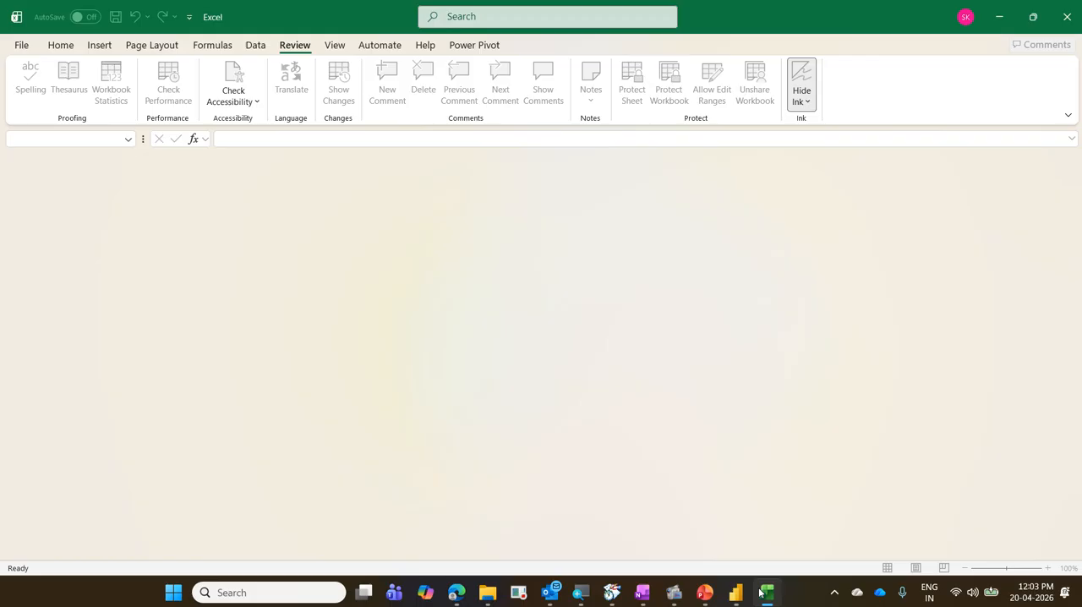
left_click(20, 45)
left_click(265, 317)
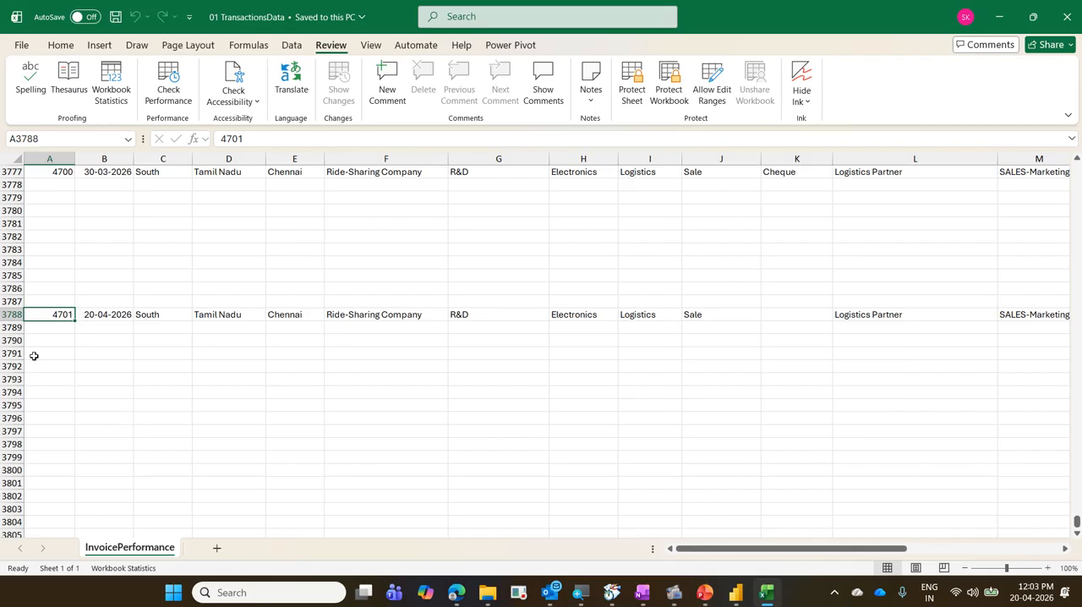
left_click(11, 315)
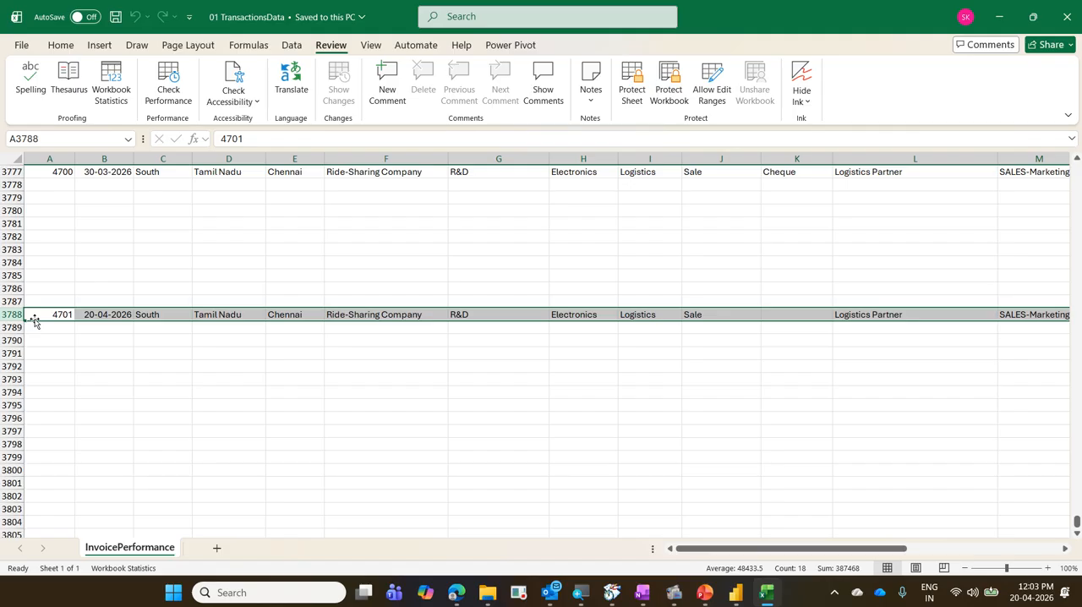
key("Delete")
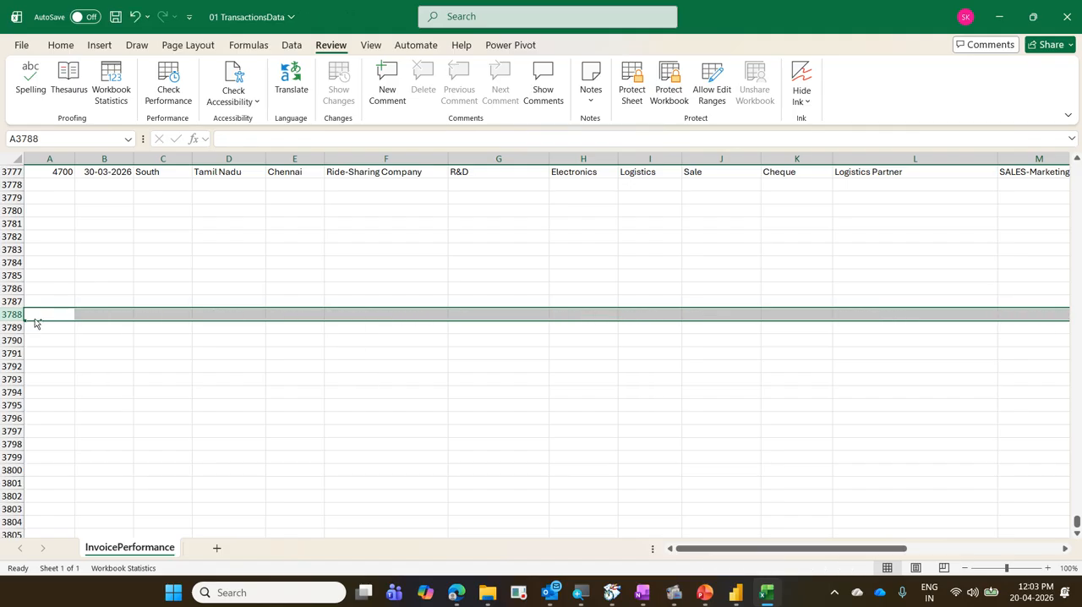
Return to cell A1 of the InvoicePerformance sheet, then save and close the workbook.
key("ctrl+Up")
key("ctrl+Up")
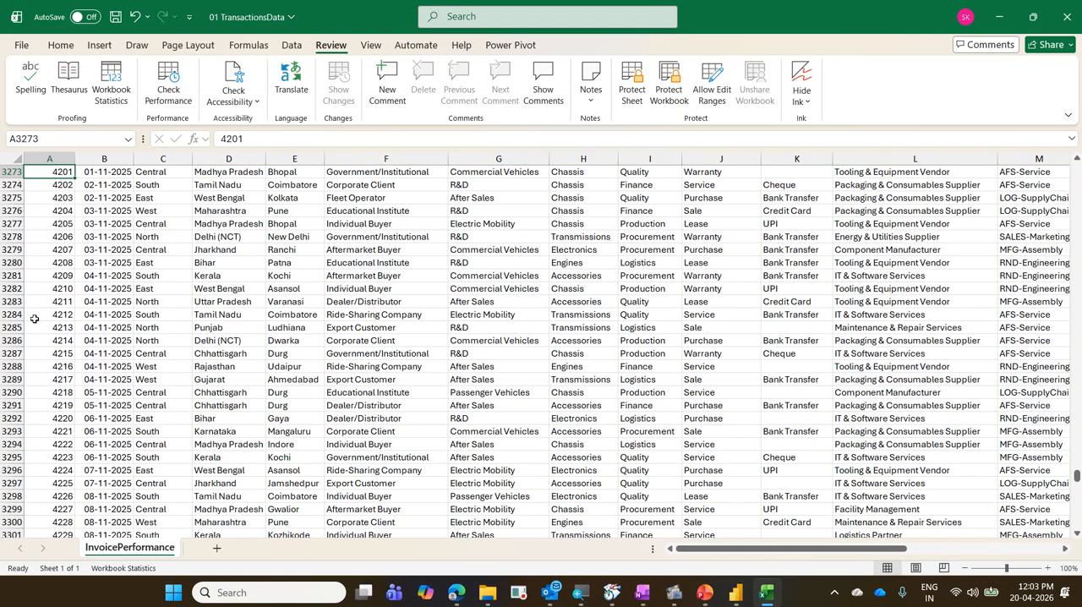
key("ctrl+Home")
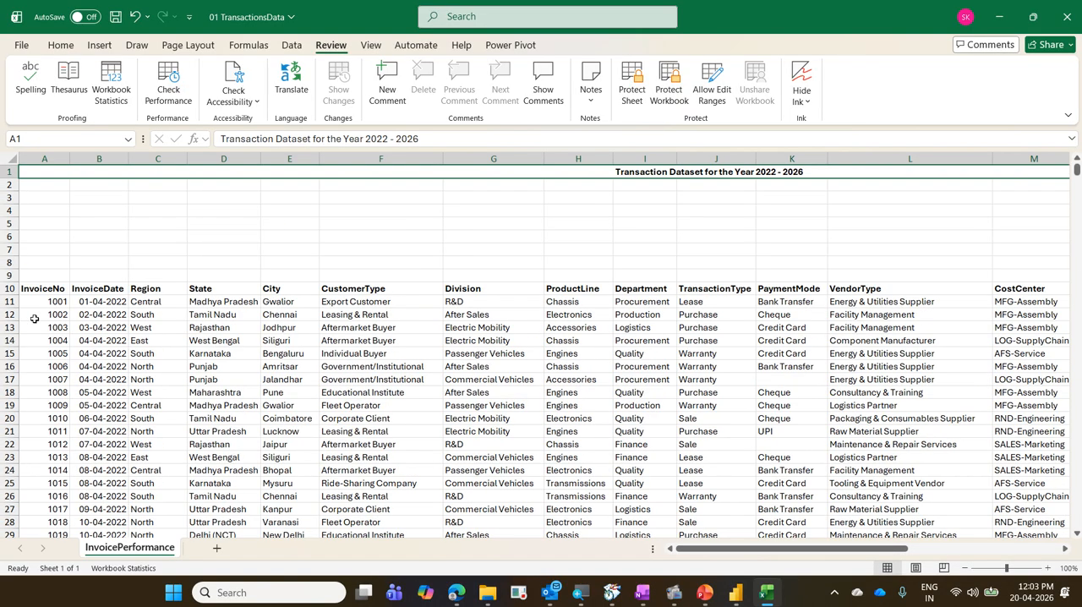
key("ctrl+s")
key("ctrl+w")
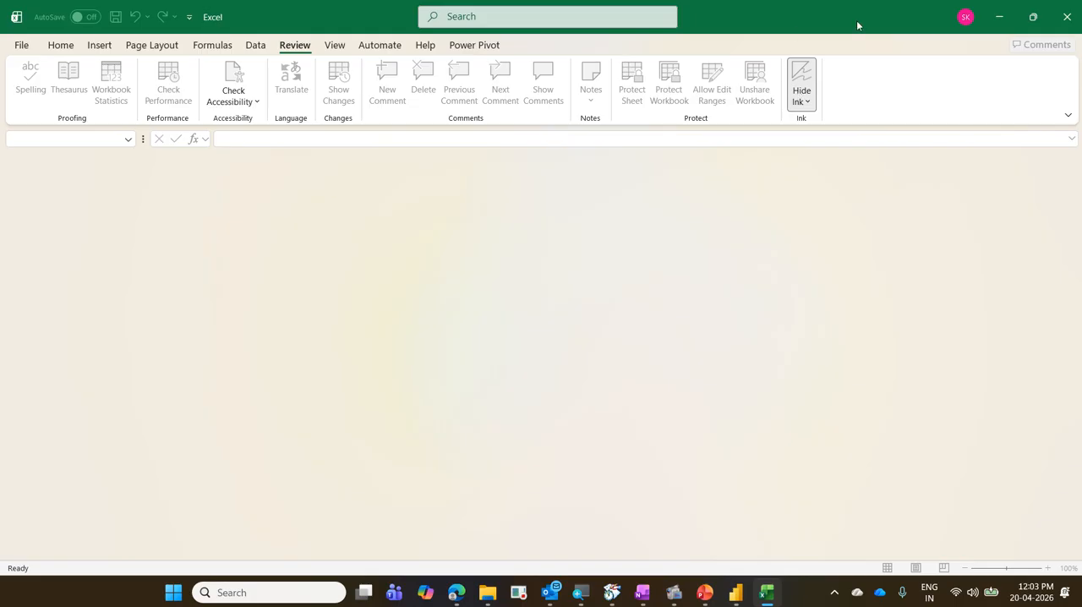
Switch back to Power BI and refresh the InvoicePerformance table from the edited workbook.
left_click(996, 18)
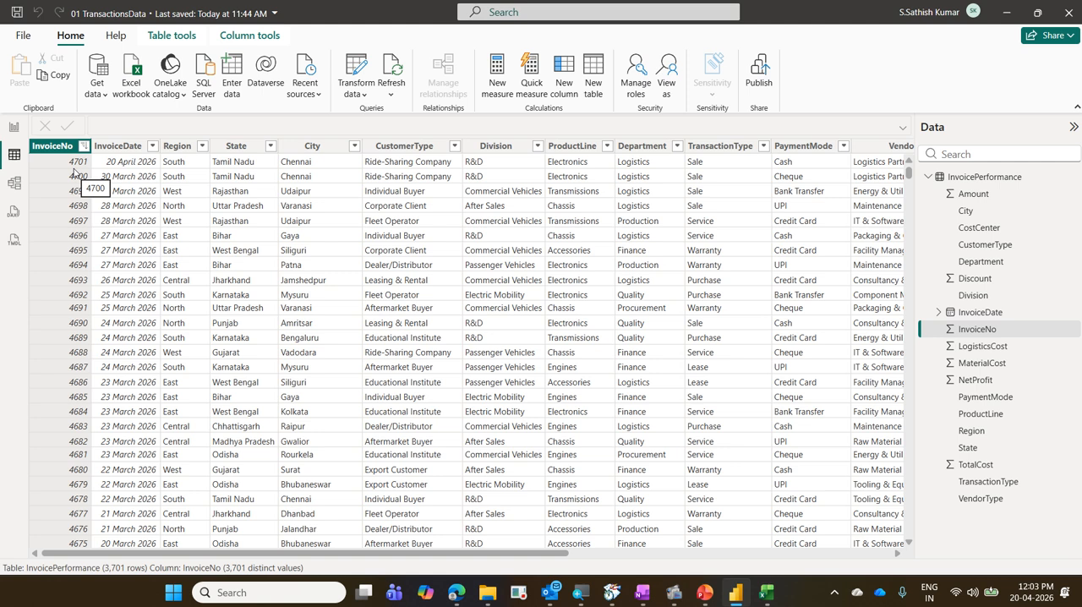
left_click(392, 72)
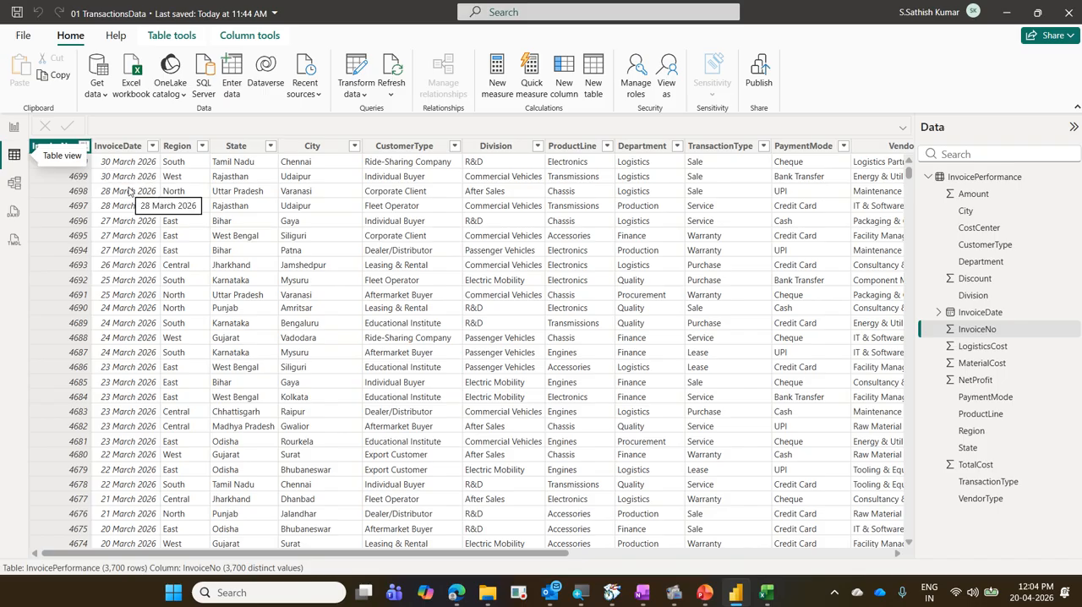
left_click(129, 191)
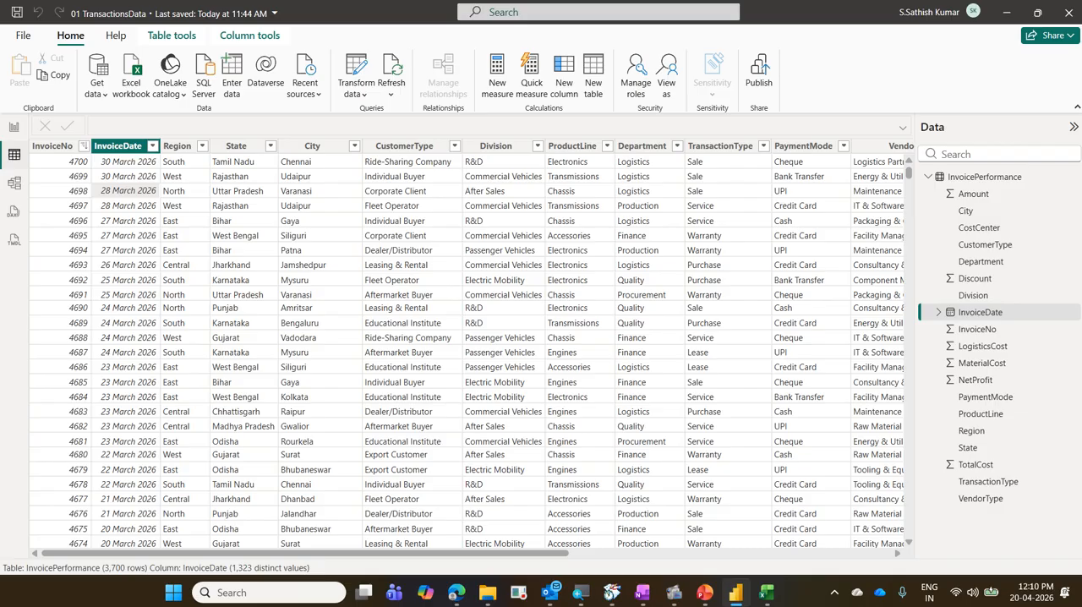
Switch to Report view and examine the Visualizations pane's page formatting option and the blank canvas.
left_click(14, 128)
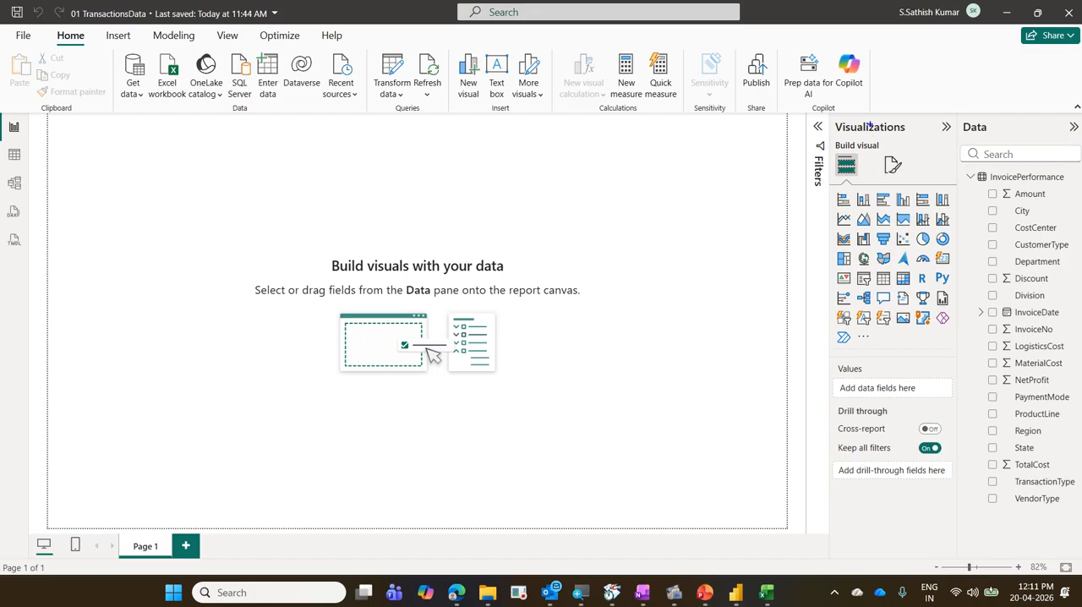
mouse_move(834, 116)
left_mouse_down()
mouse_move(923, 140)
mouse_move(912, 180)
left_mouse_up()
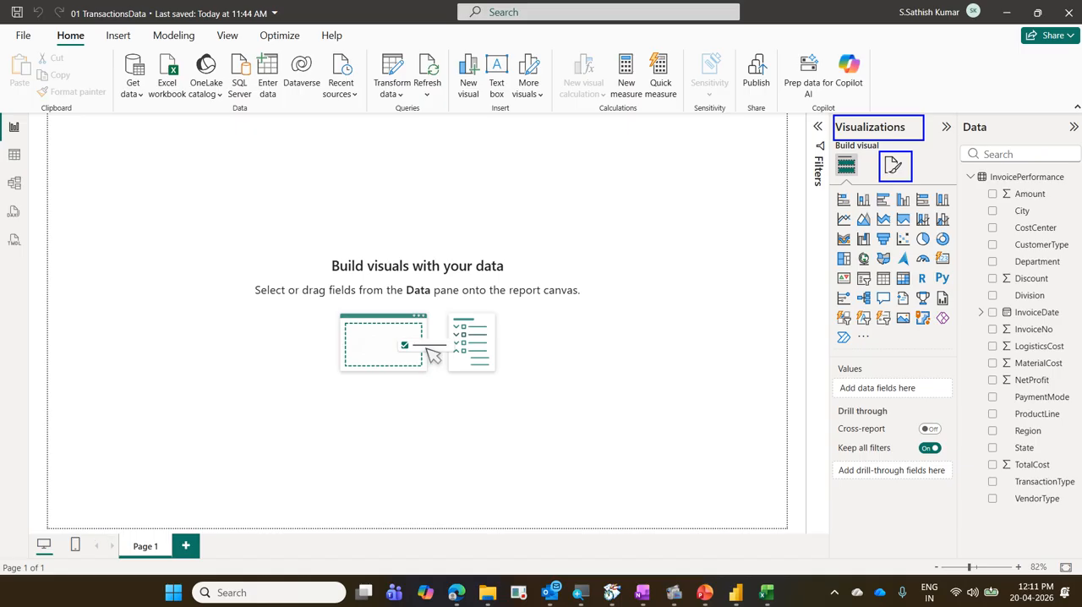
mouse_move(886, 179)
left_mouse_down()
mouse_move(906, 140)
mouse_move(878, 173)
mouse_move(901, 178)
left_mouse_up()
left_click_drag(37, 123, 777, 492)
left_click_drag(732, 244, 282, 428)
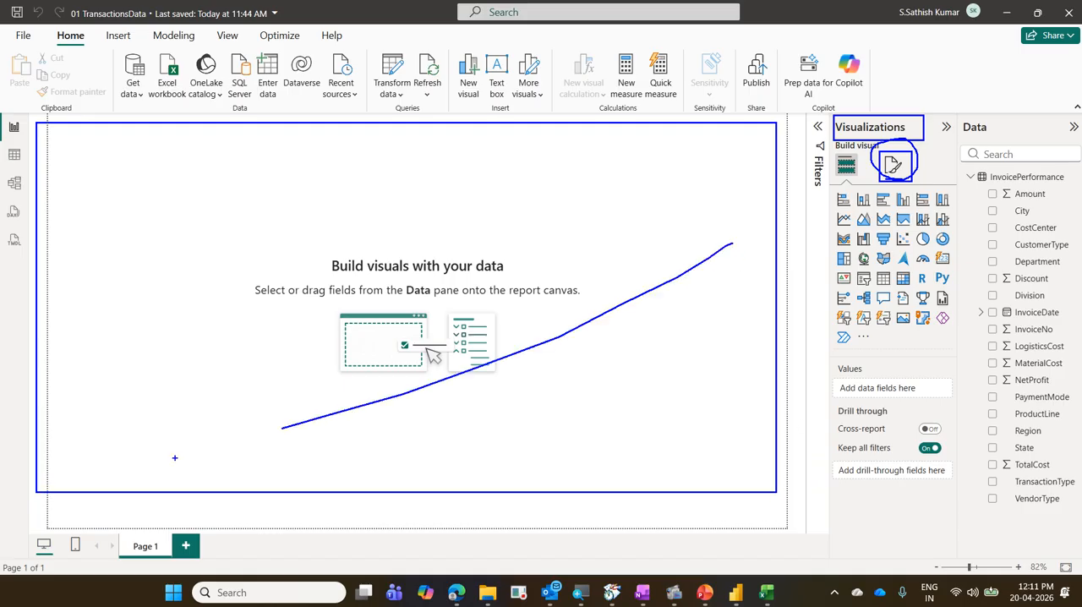
left_click_drag(138, 276, 200, 246)
key("Escape")
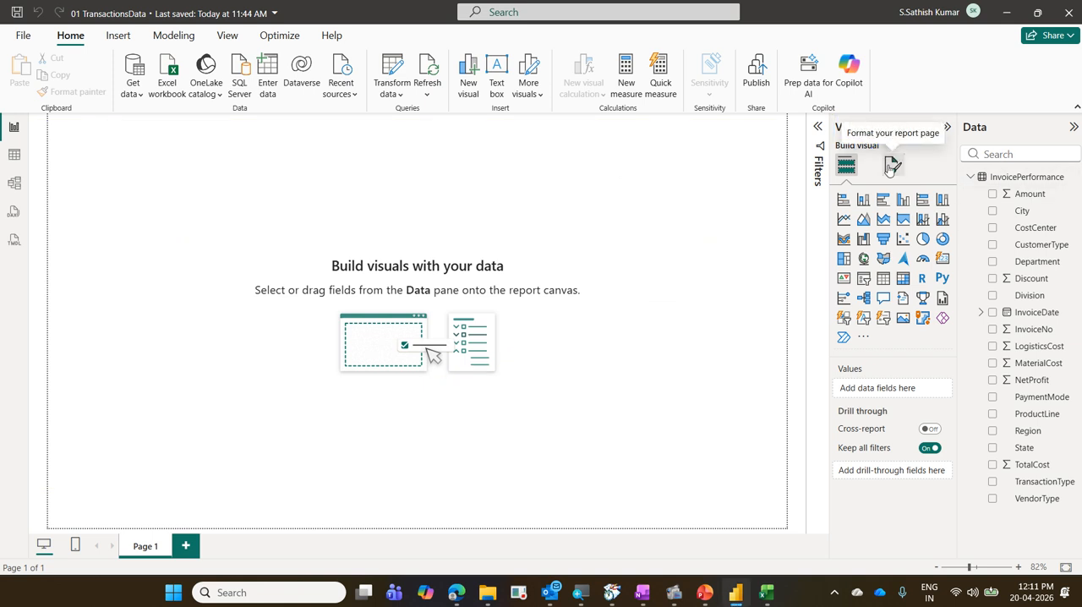
Open the report page's formatting options and examine the page name under Page information.
left_click(891, 166)
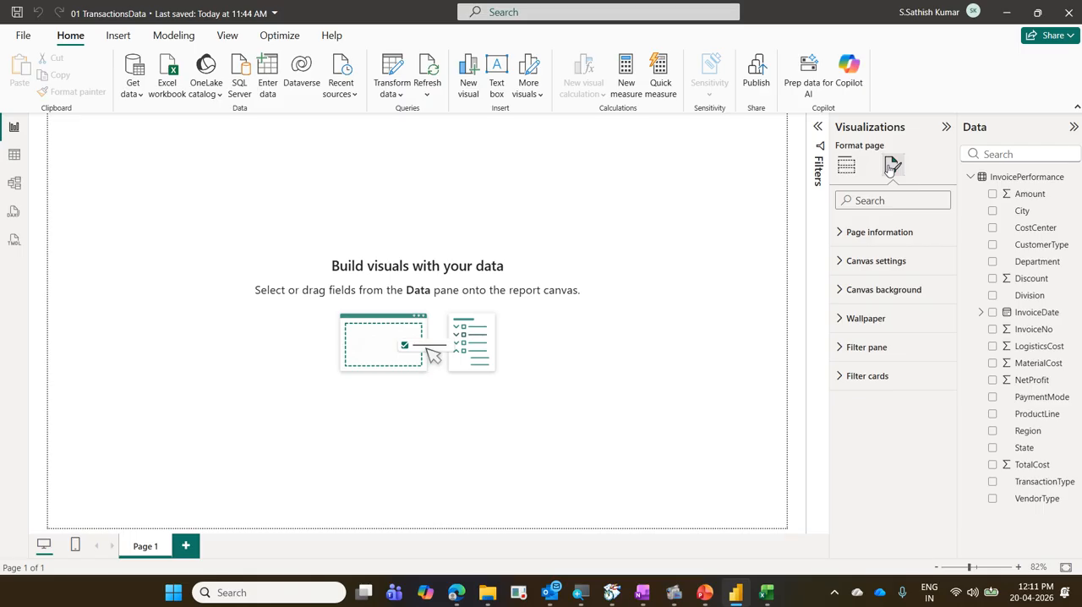
left_click(883, 244)
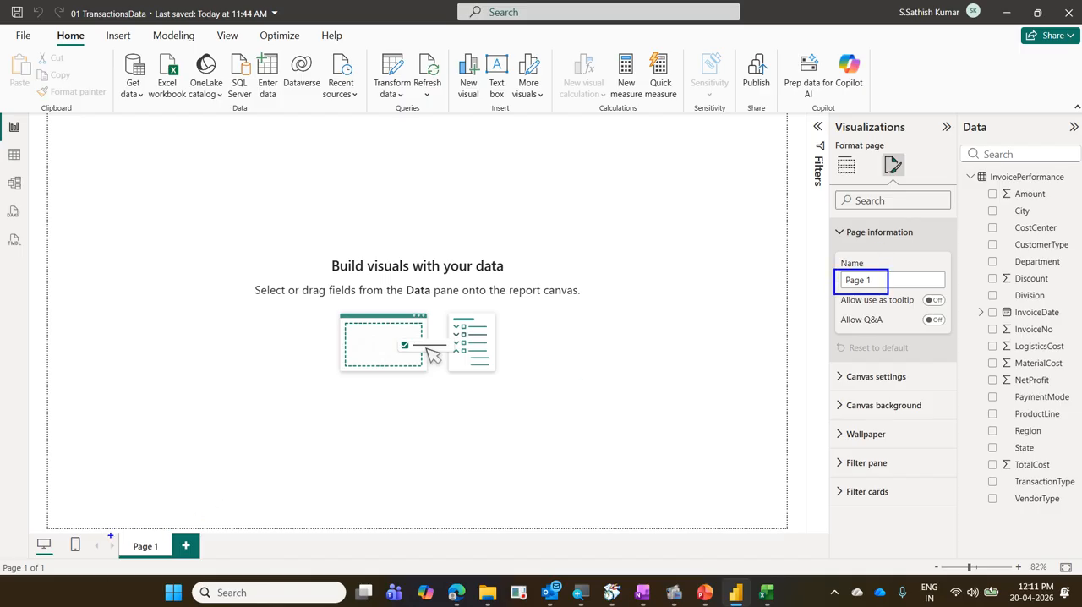
left_click_drag(110, 535, 184, 563)
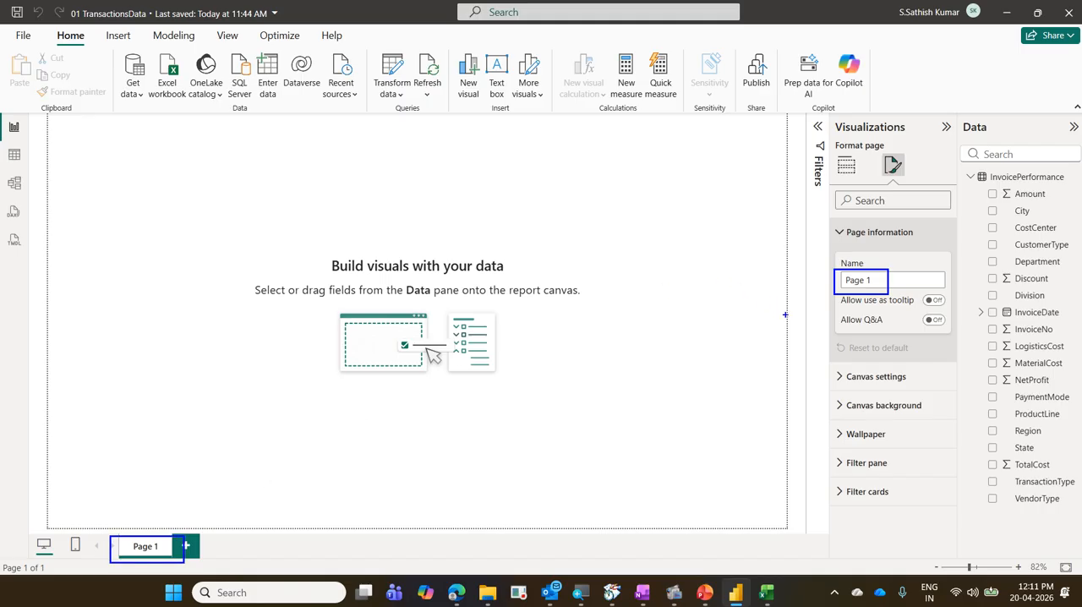
left_click_drag(874, 146, 911, 181)
mouse_move(831, 222)
left_mouse_down()
mouse_move(933, 256)
mouse_move(827, 301)
mouse_move(886, 298)
left_mouse_up()
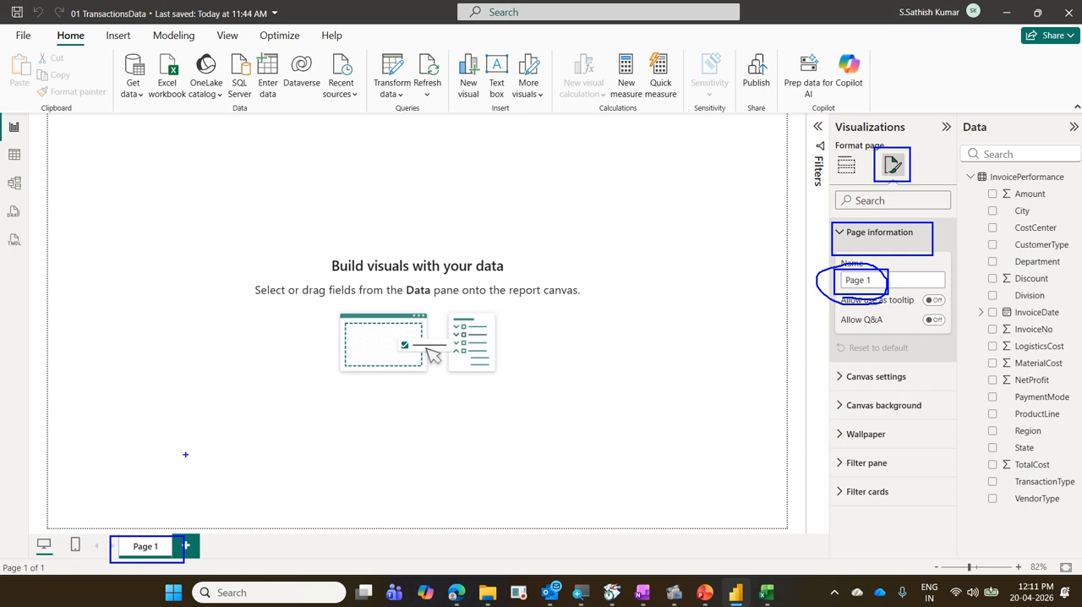
key("Escape")
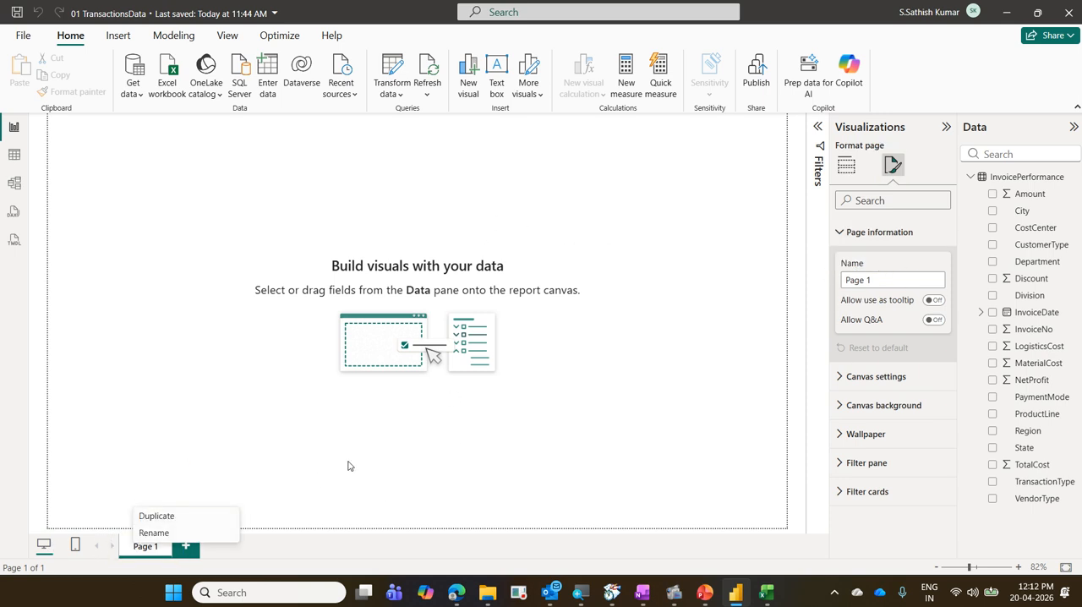
Rename the report page as Home.
double_click(159, 546)
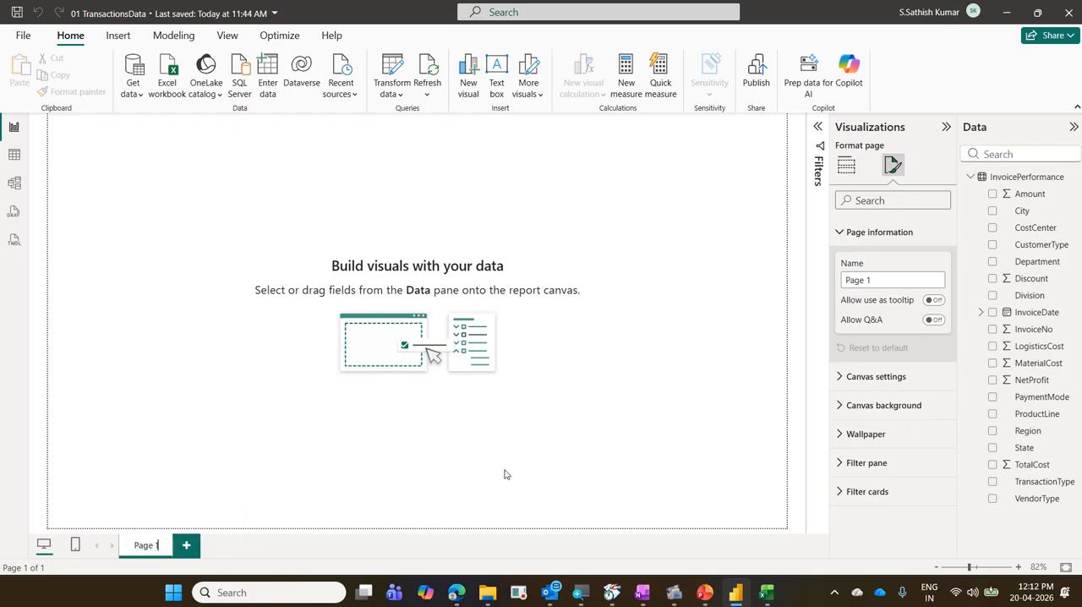
left_click(889, 279)
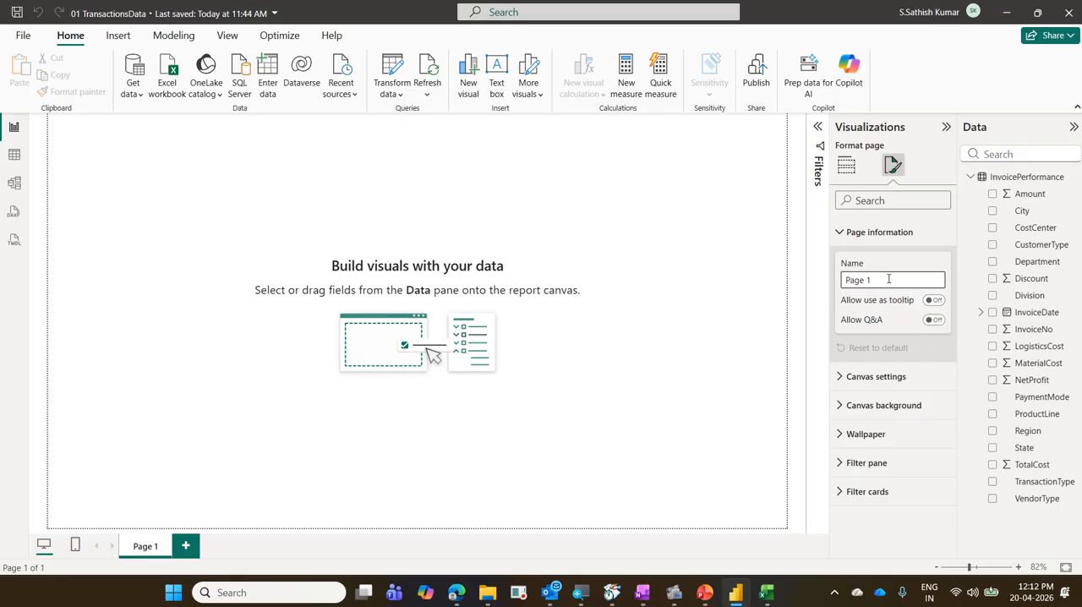
key("ctrl+a")
type("Home")
Review the Home page's tooltip and Q&A options, and open its canvas settings.
left_click_drag(830, 287, 953, 333)
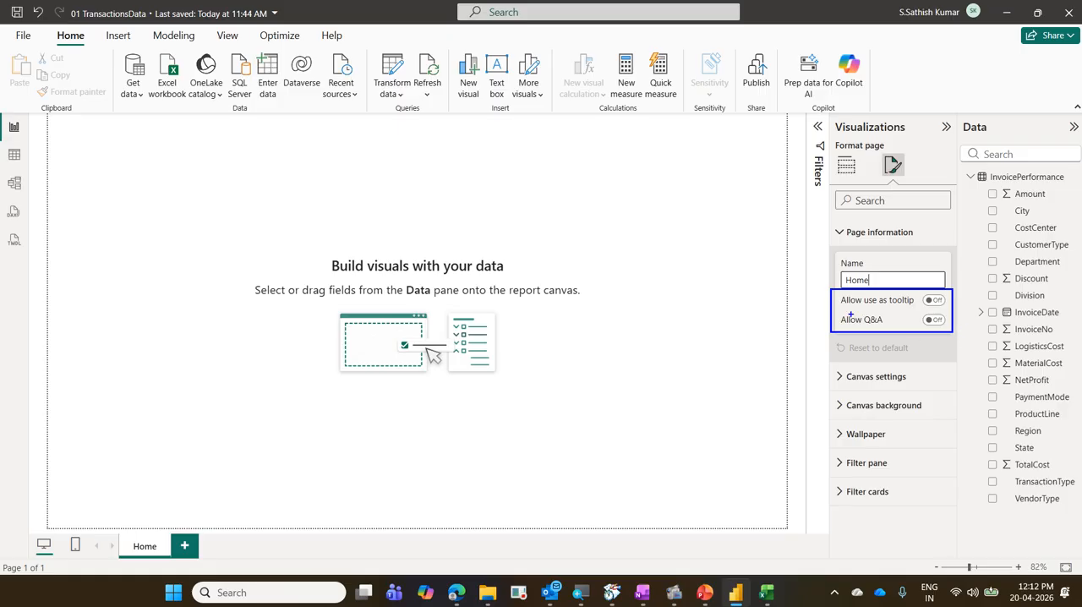
left_click_drag(850, 314, 918, 315)
mouse_move(925, 319)
left_mouse_down()
mouse_move(940, 292)
mouse_move(914, 310)
left_mouse_up()
key("Escape")
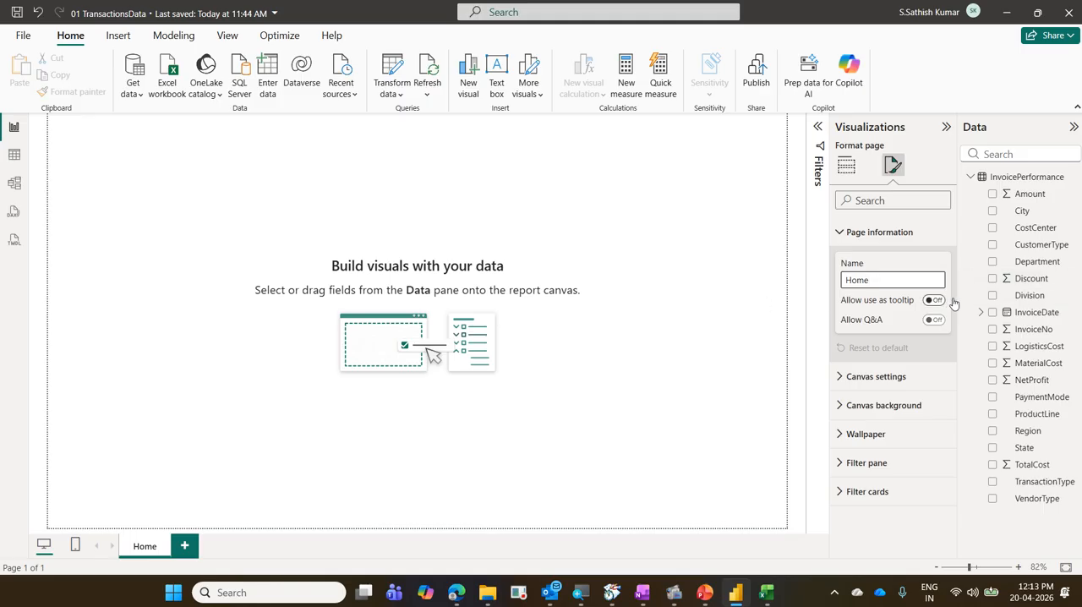
left_click(841, 237)
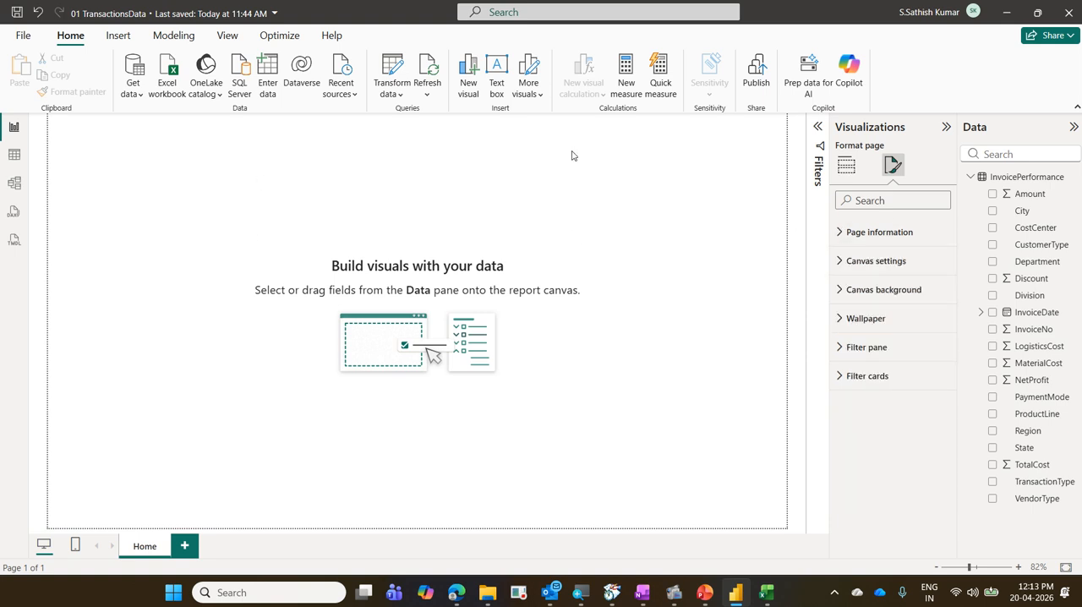
left_click(850, 266)
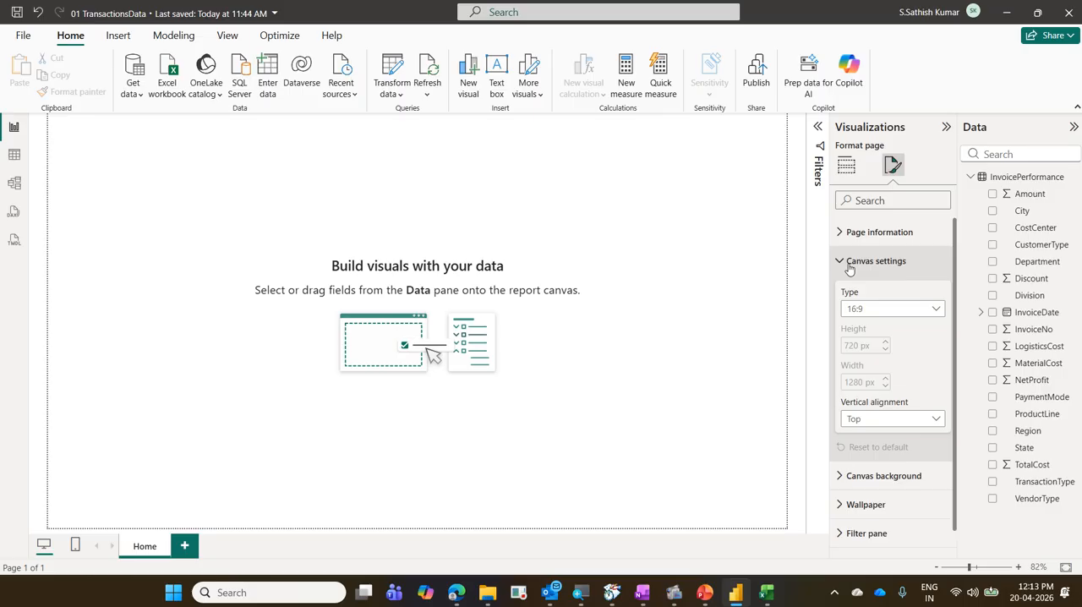
Switch to PowerPoint and examine the slide size choices, especially Widescreen (16:9), for comparison with the report canvas.
left_click(706, 594)
mouse_move(668, 337)
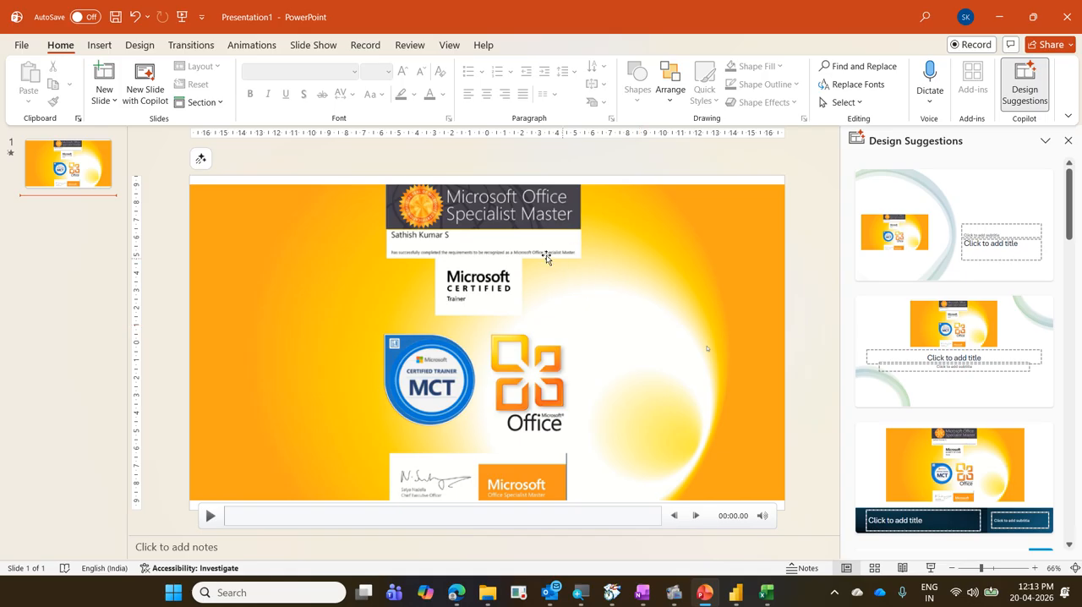
left_click(144, 48)
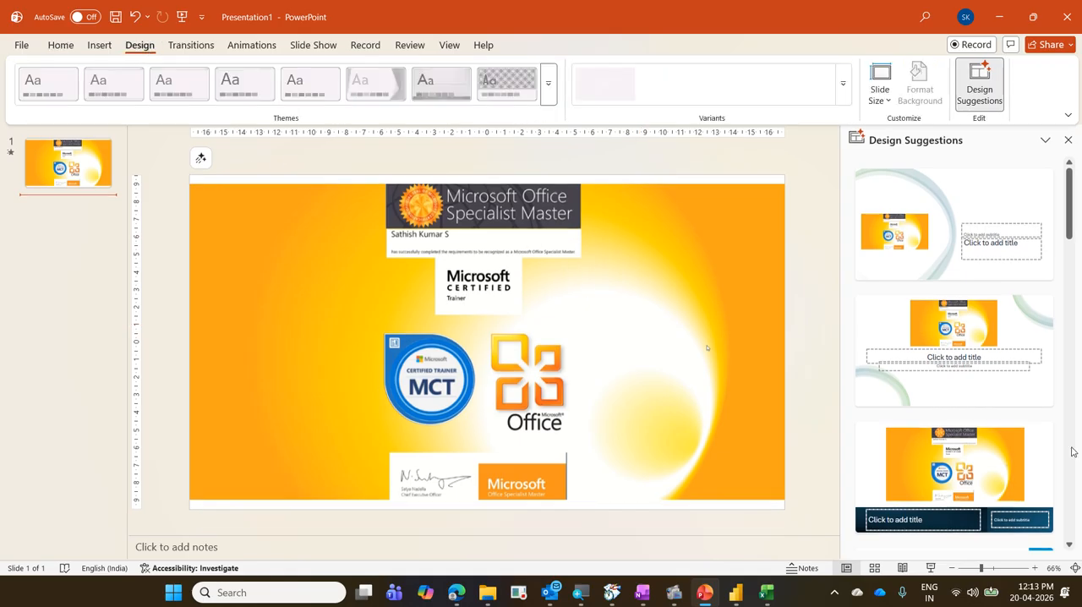
left_click(888, 108)
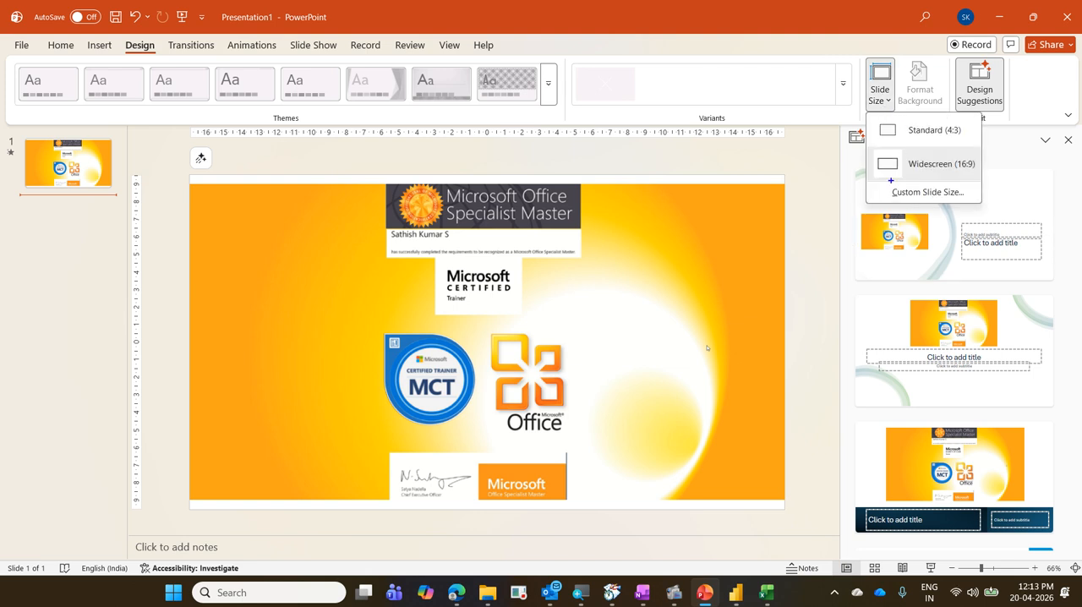
mouse_move(864, 144)
left_mouse_down()
mouse_move(974, 195)
mouse_move(1014, 157)
left_mouse_up()
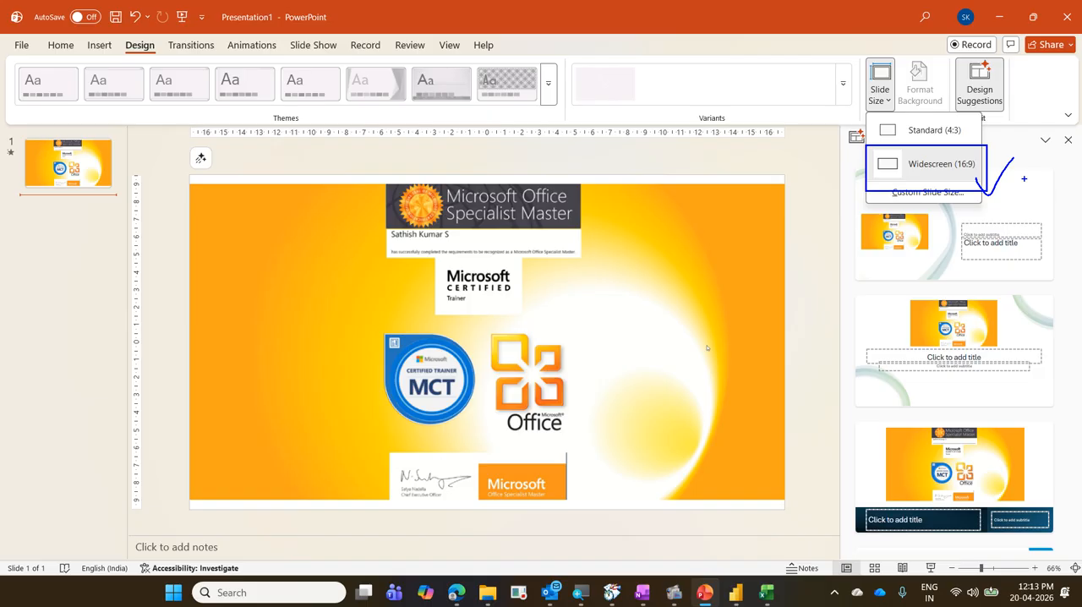
key("Escape")
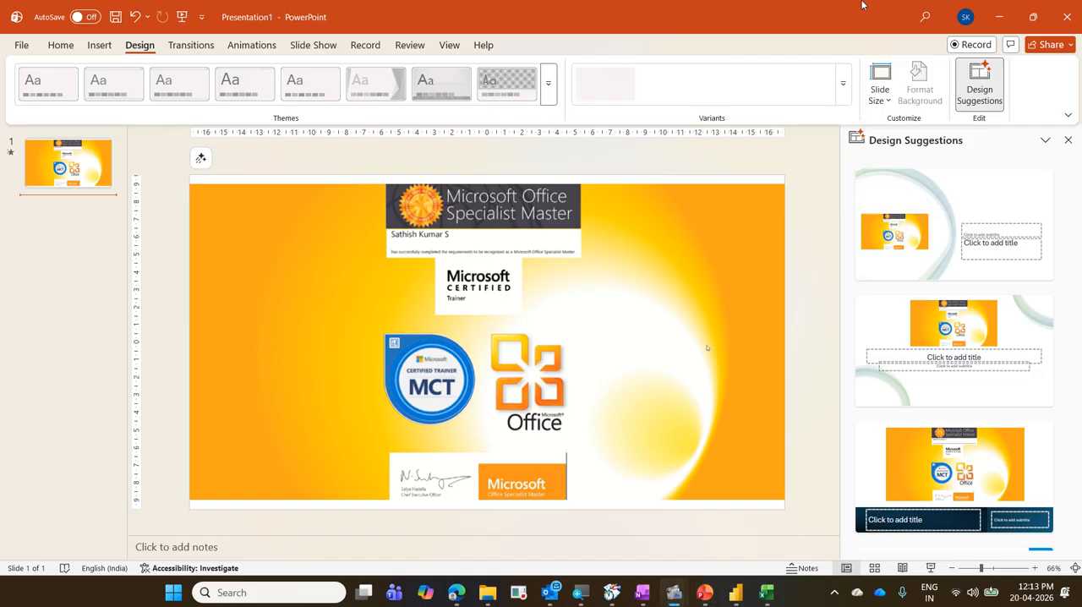
Switch back to Power BI, try the Custom canvas type for the Home page, and return the type to 16:9.
left_click(1006, 12)
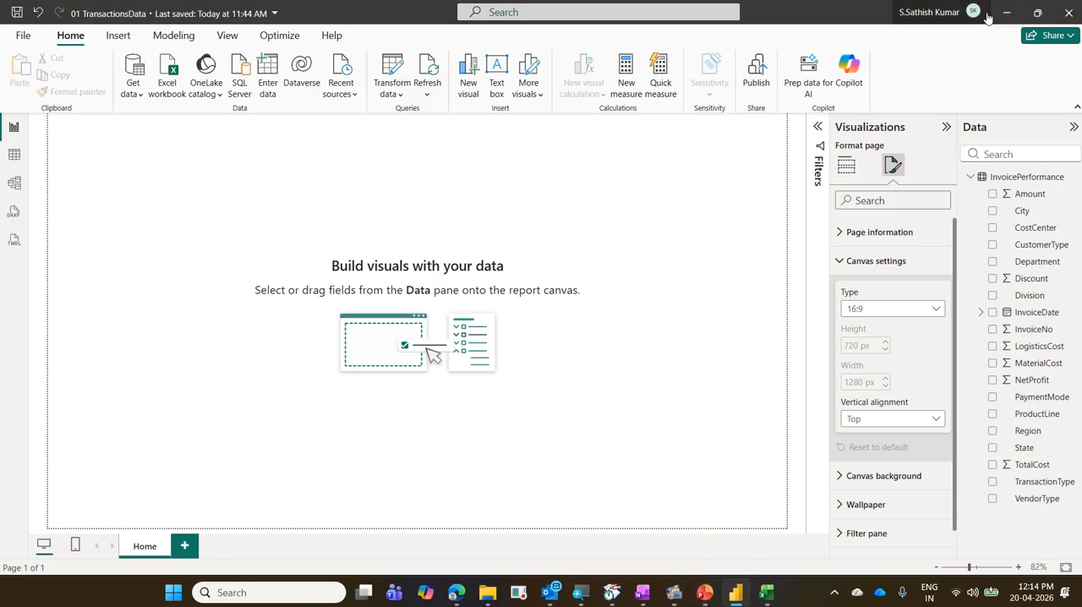
left_click(934, 309)
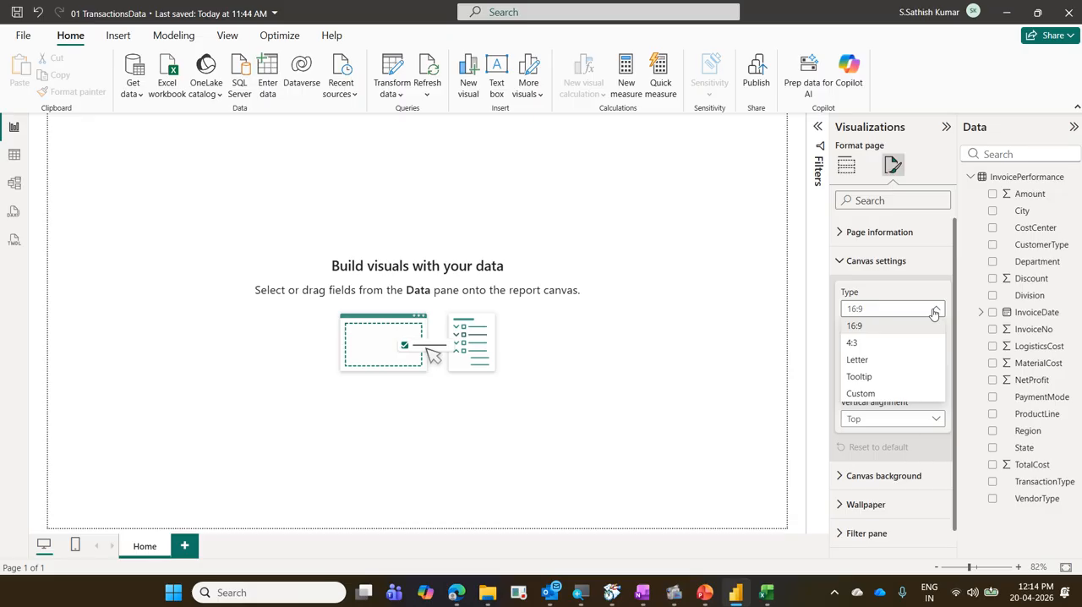
left_click(919, 392)
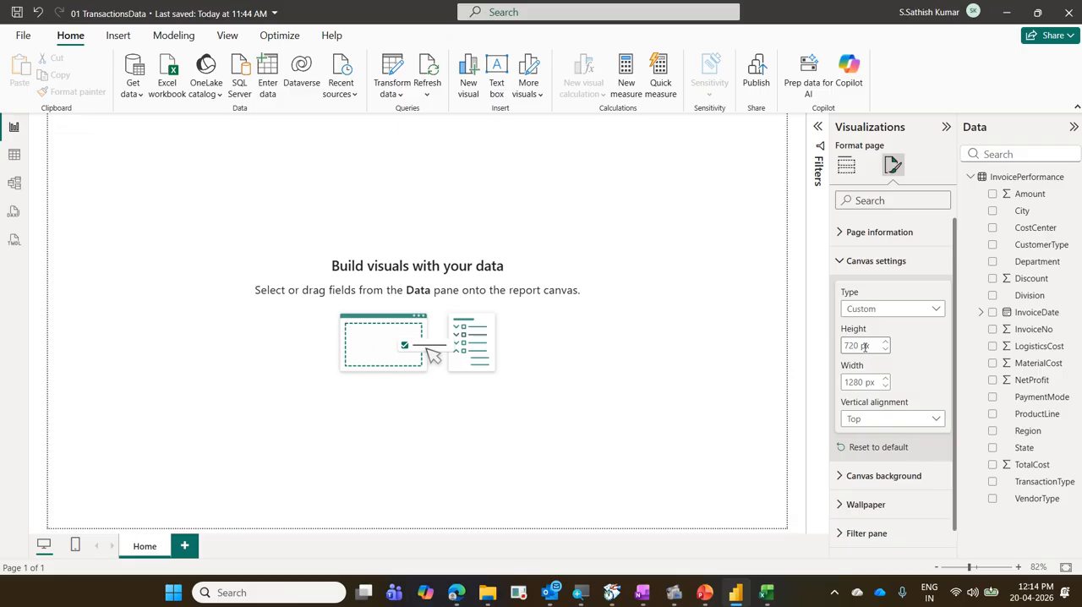
left_click(902, 310)
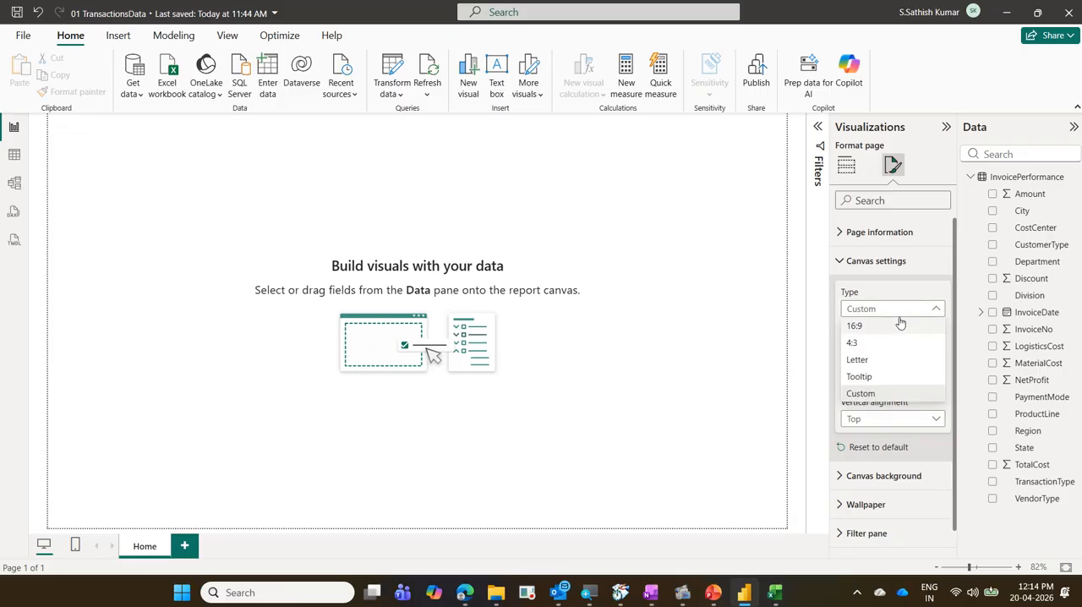
left_click(900, 325)
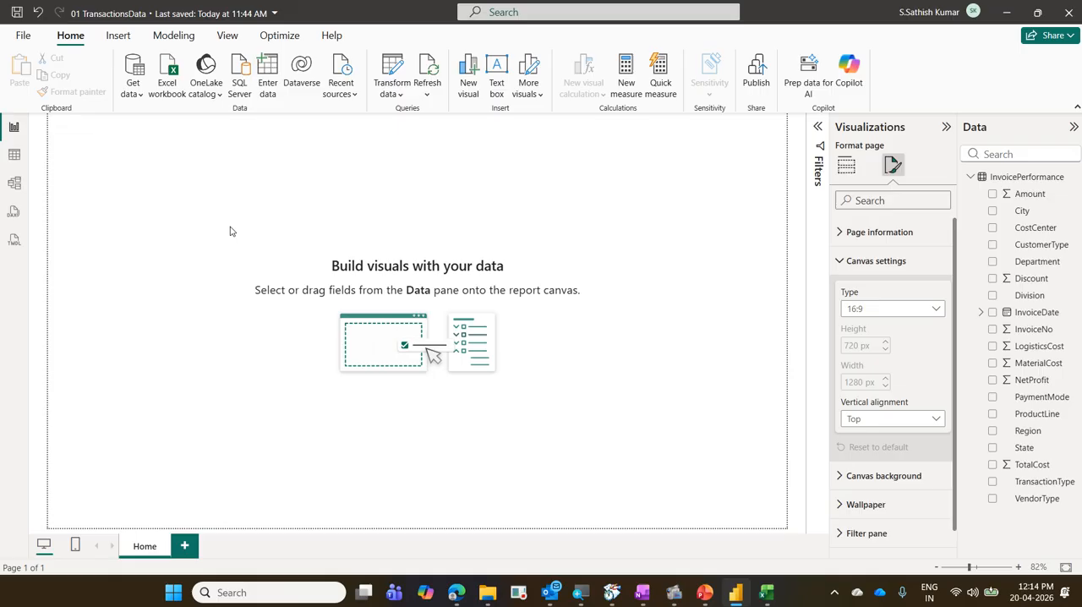
Try Middle as the canvas's vertical alignment, restore it to Top, and close the canvas settings.
left_click(906, 422)
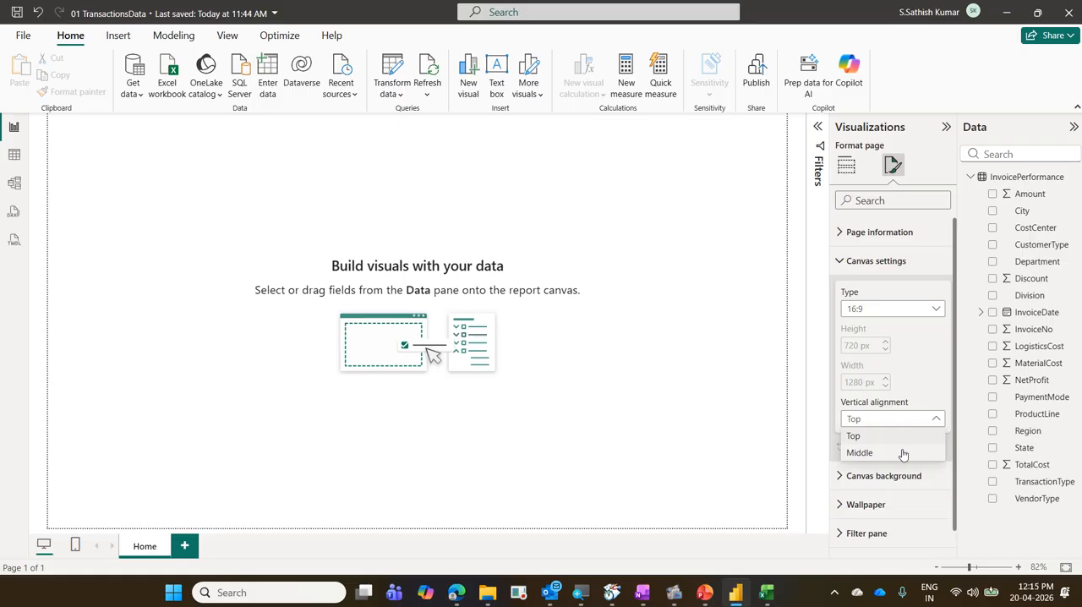
left_click(903, 453)
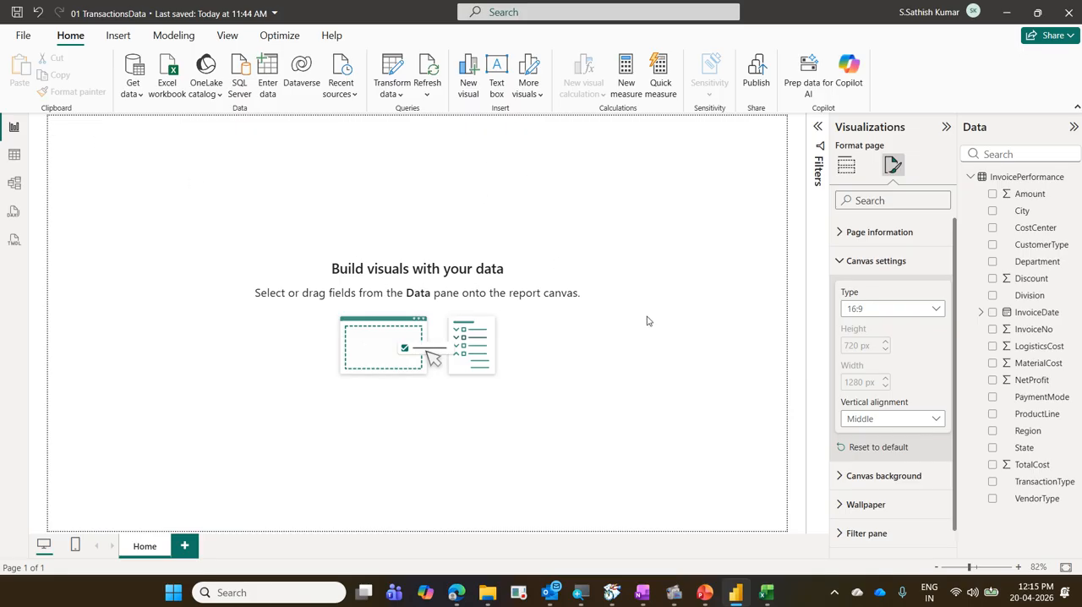
left_click(904, 420)
left_click(900, 437)
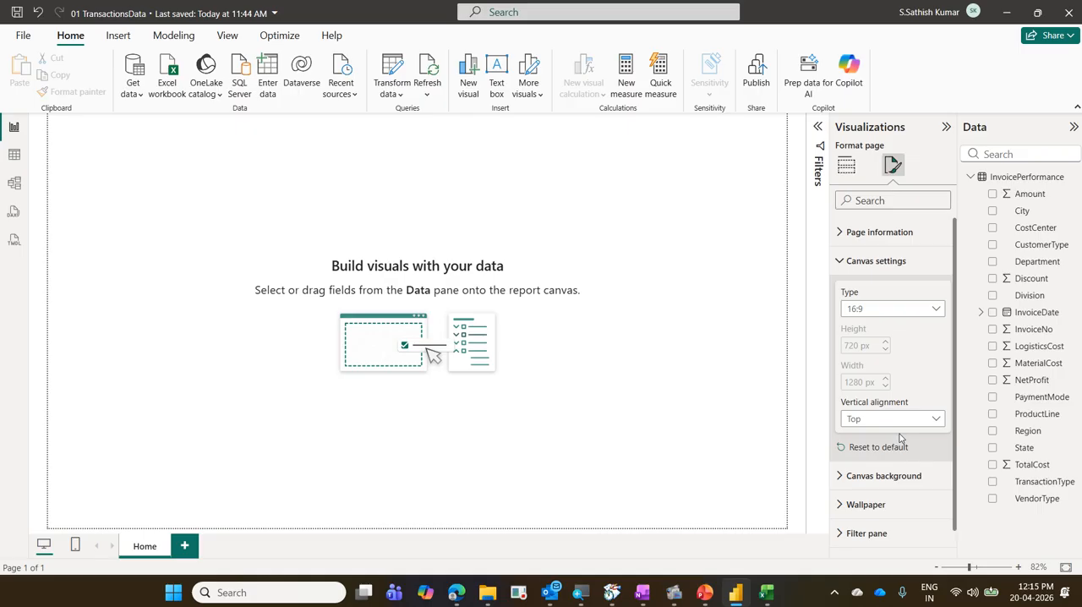
left_click(876, 262)
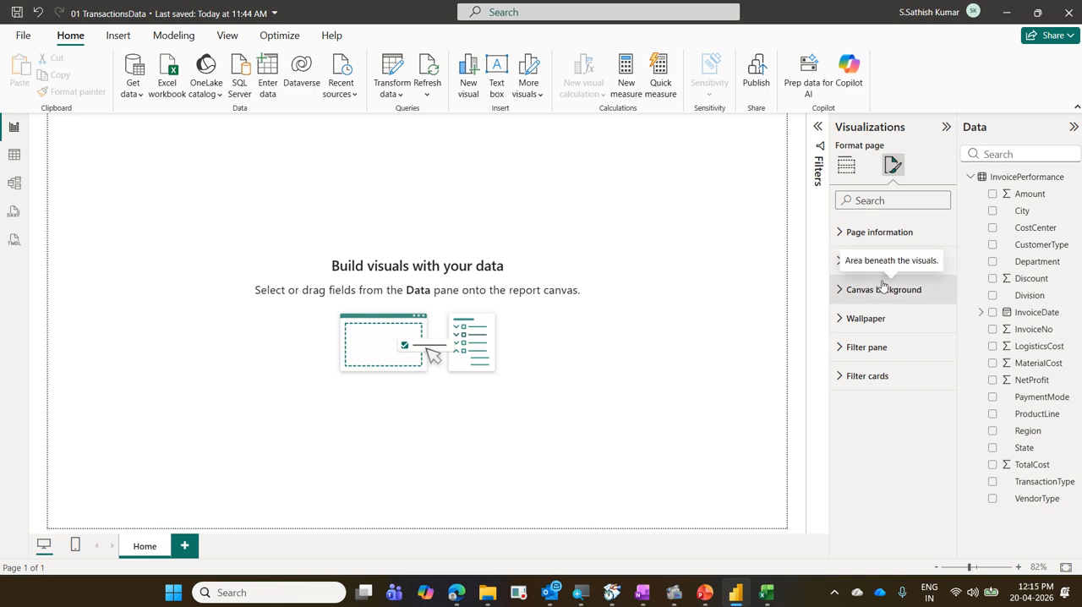
Set the canvas background color to Theme color 2, 60% lighter (#a0a7d8), with 0% transparency.
left_click(882, 287)
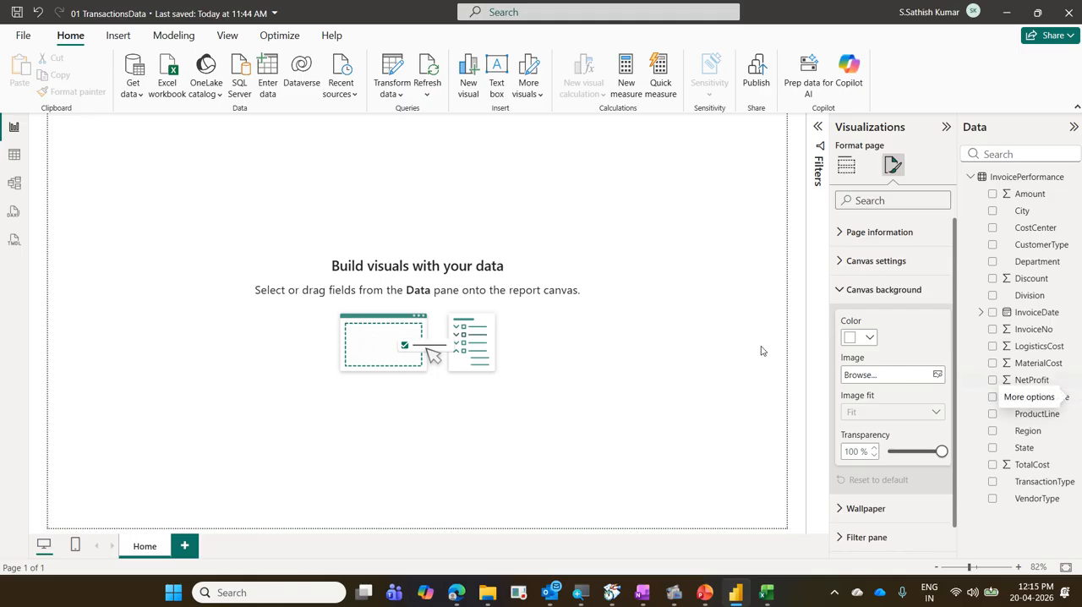
left_click(864, 340)
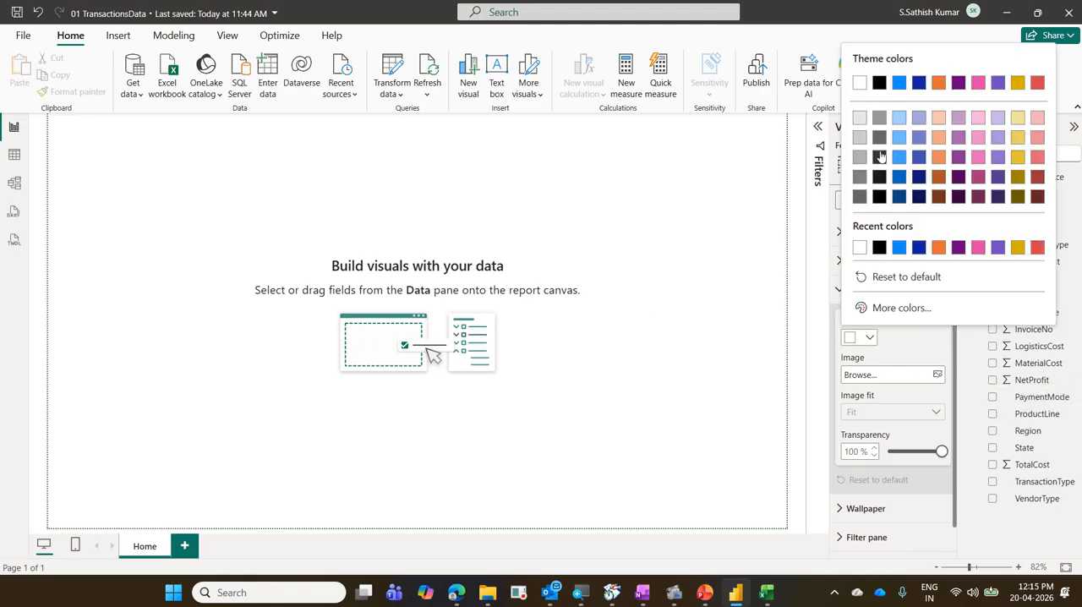
left_click(920, 119)
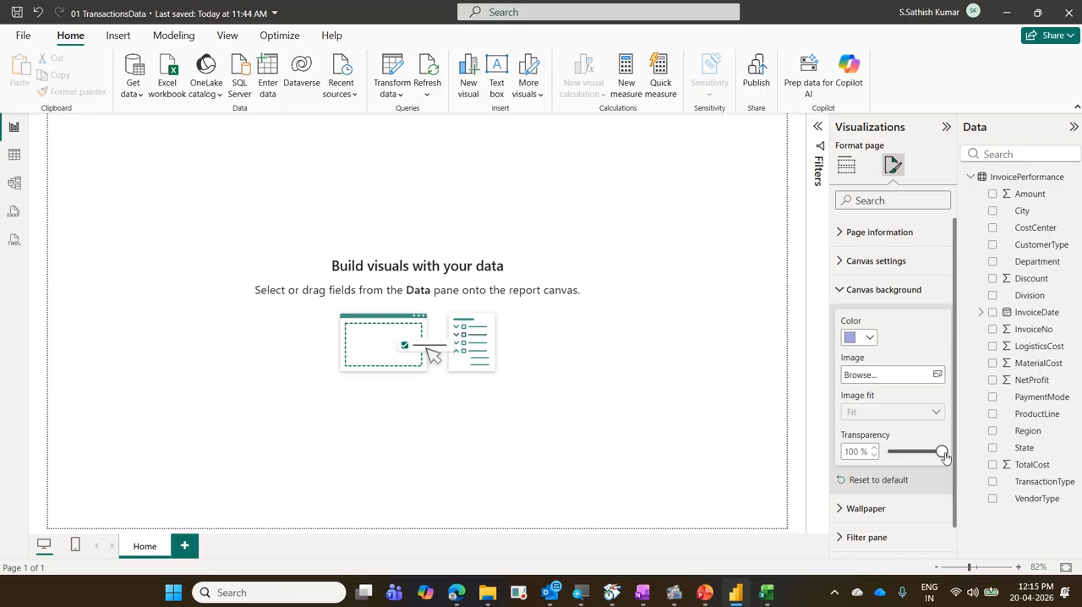
left_click_drag(944, 457, 888, 453)
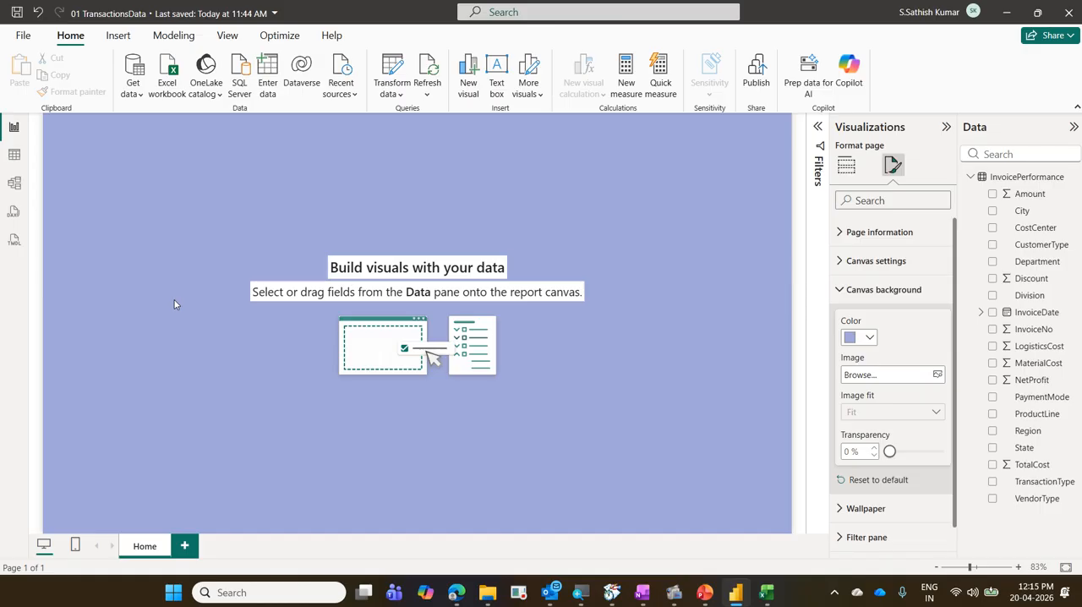
Add DaimlerTruck.png from the CorporateTraining > LogosOfCompanies folder as the canvas background image.
left_click(936, 374)
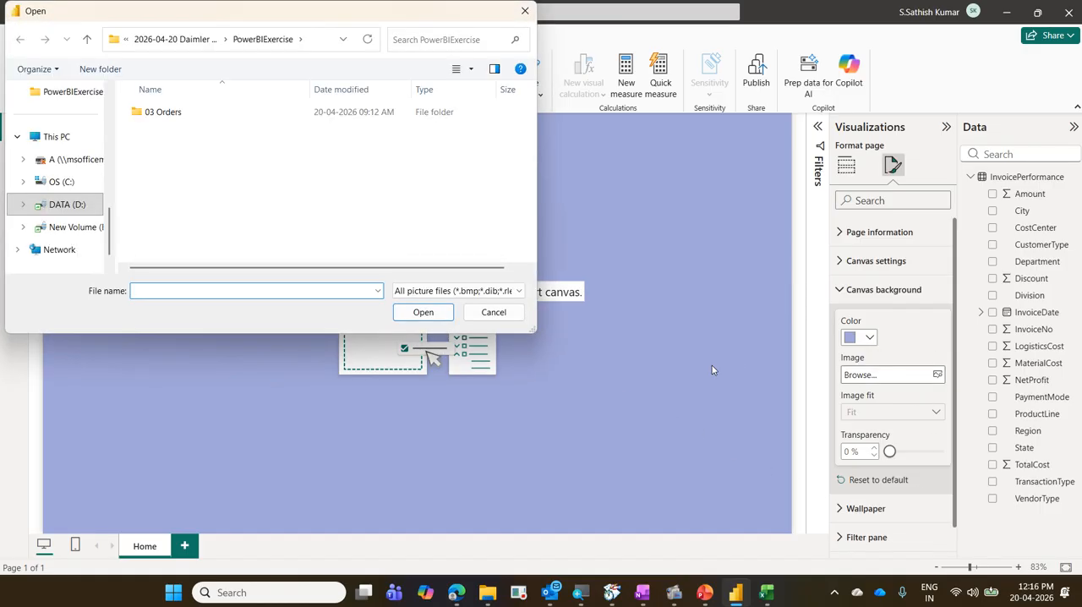
left_click(168, 39)
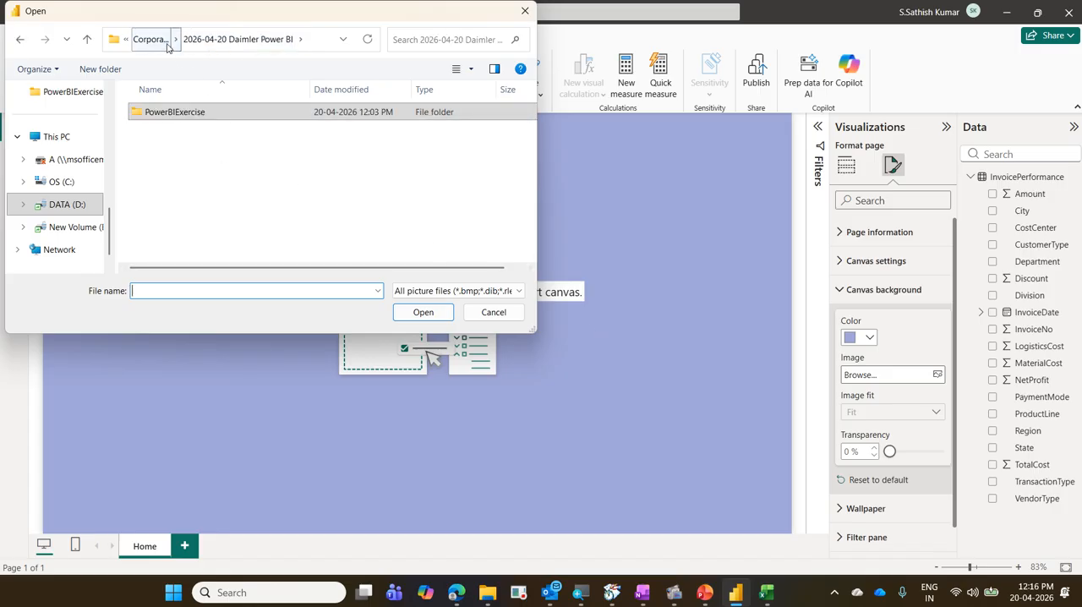
left_click(166, 40)
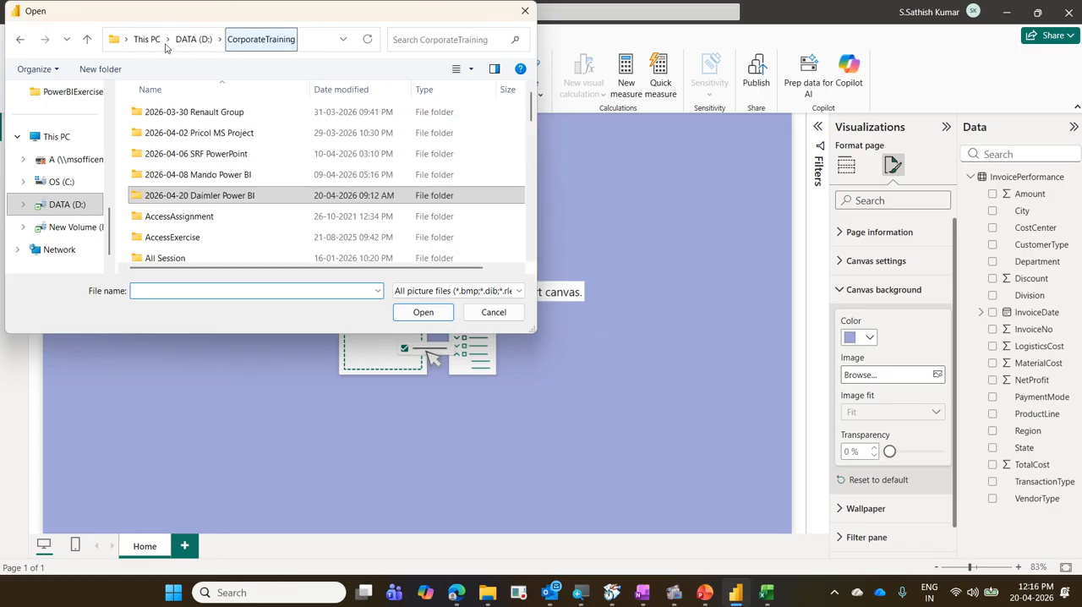
type("l")
left_click(263, 195)
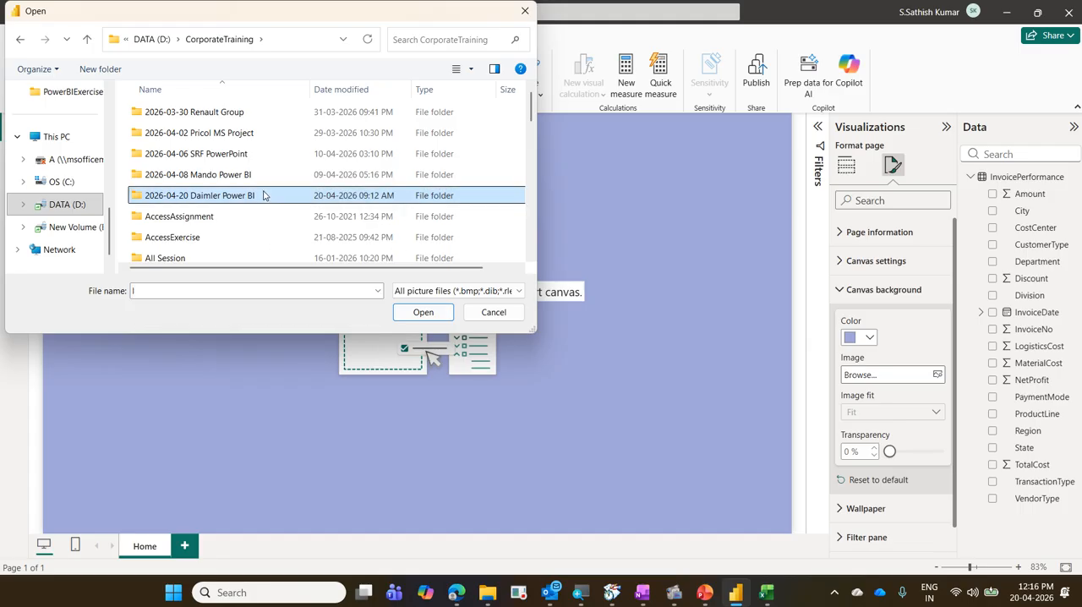
key("l")
double_click(218, 116)
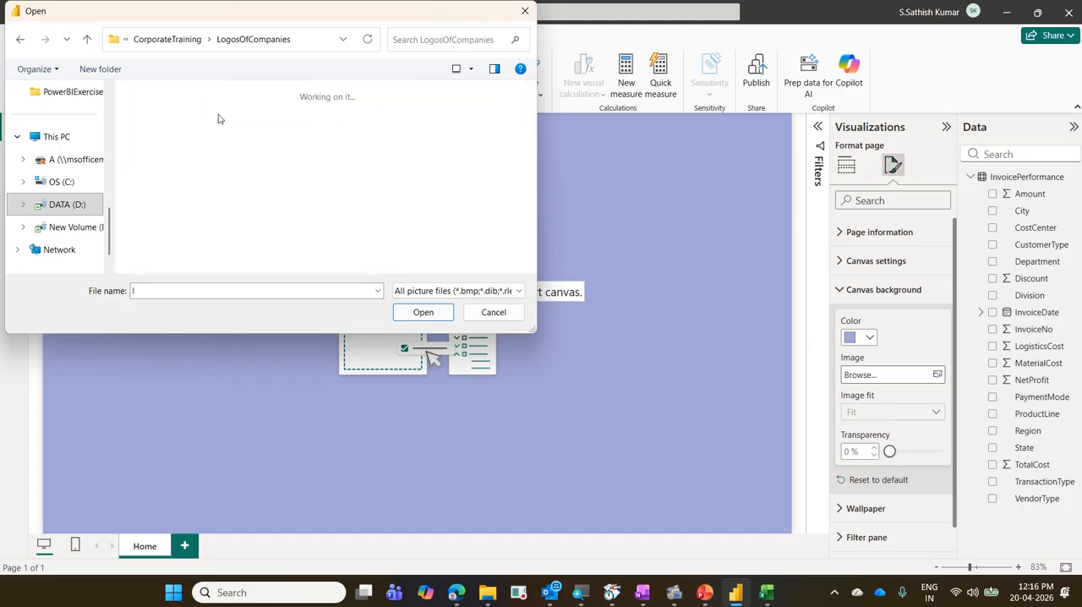
left_click(250, 162)
key("d")
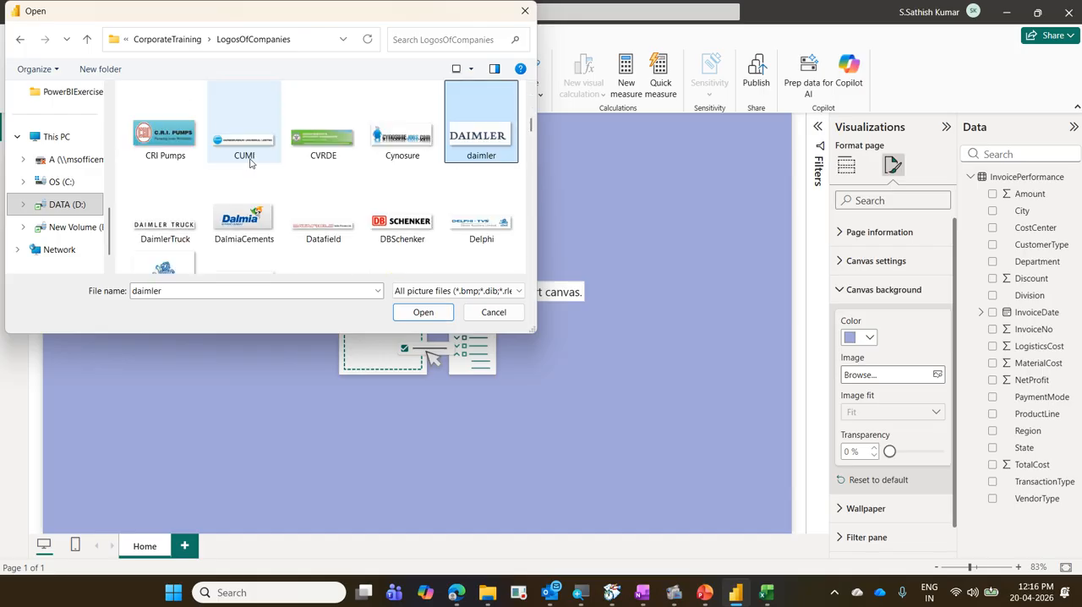
left_click(173, 221)
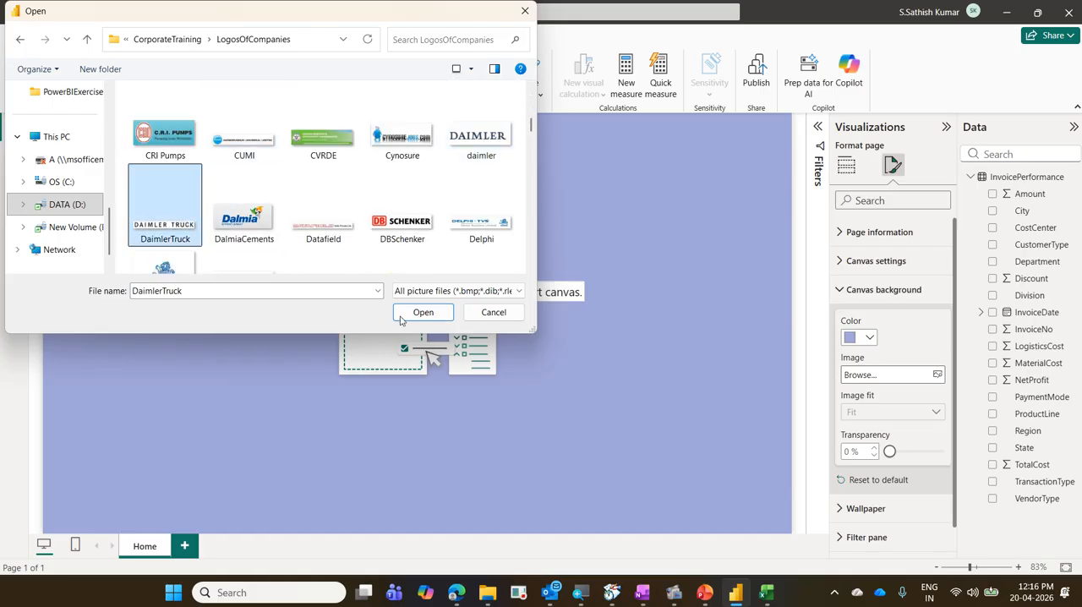
left_click(409, 315)
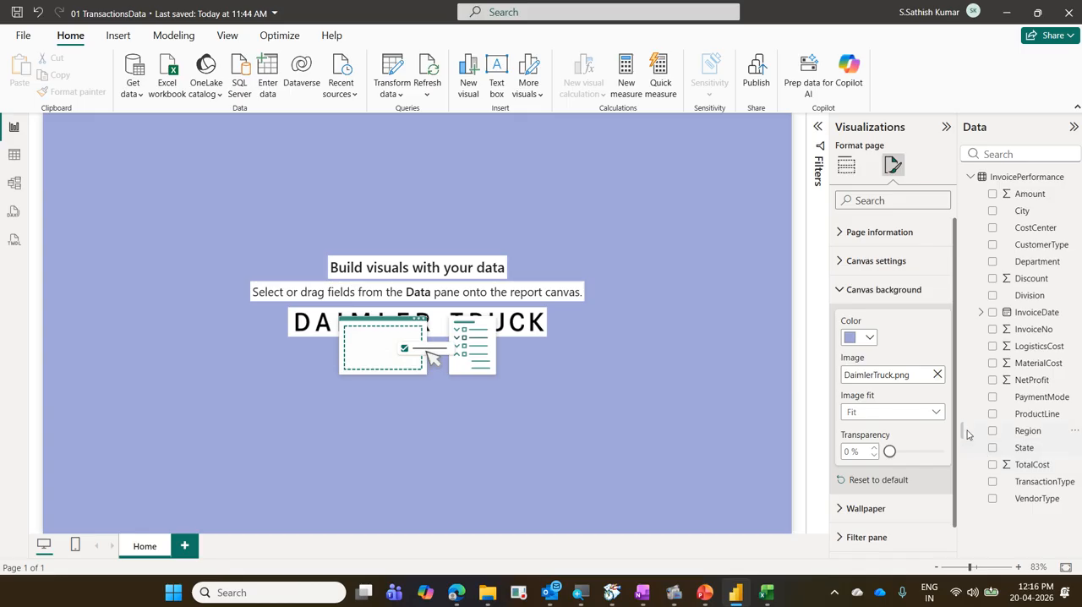
Try the Stretch image fit on the background logo, and set the fit to Fill.
left_click(930, 415)
left_click(902, 446)
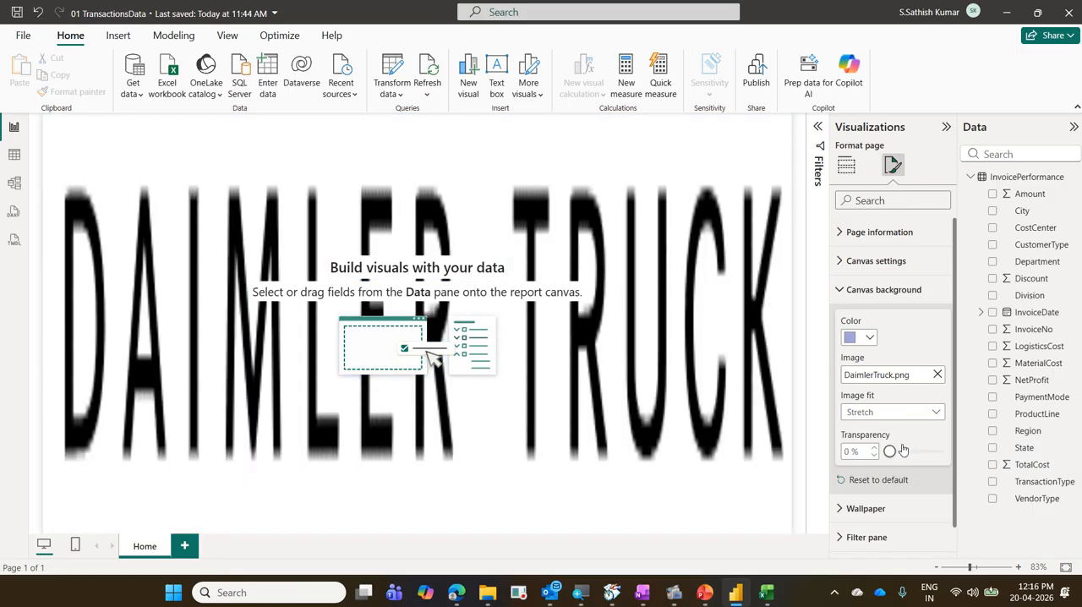
left_click(934, 414)
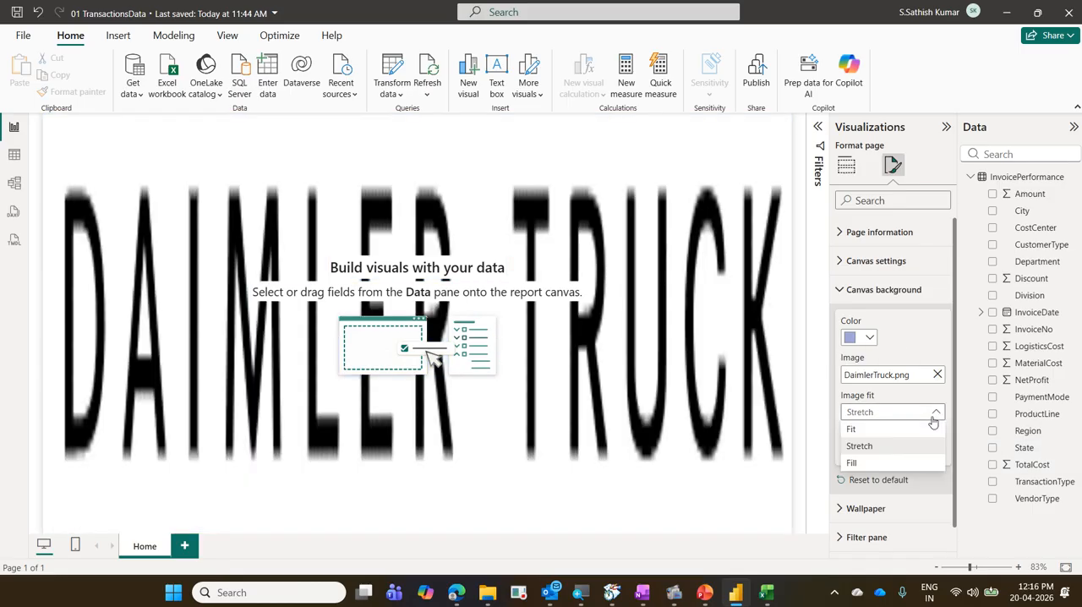
left_click(909, 465)
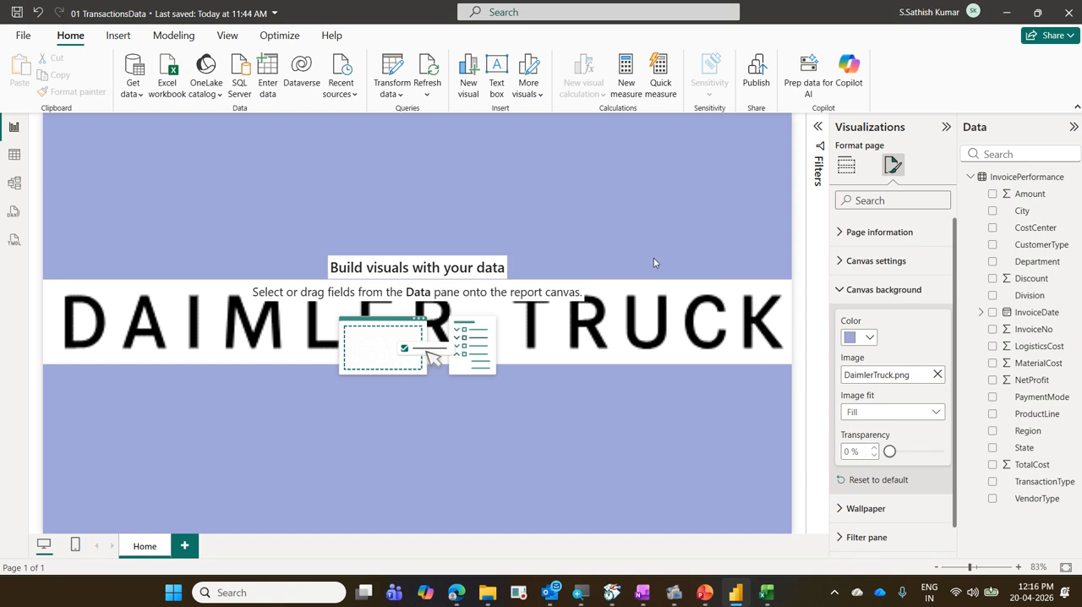
Remove the logo from the canvas background, reset the background to default, and close its settings.
left_click(937, 375)
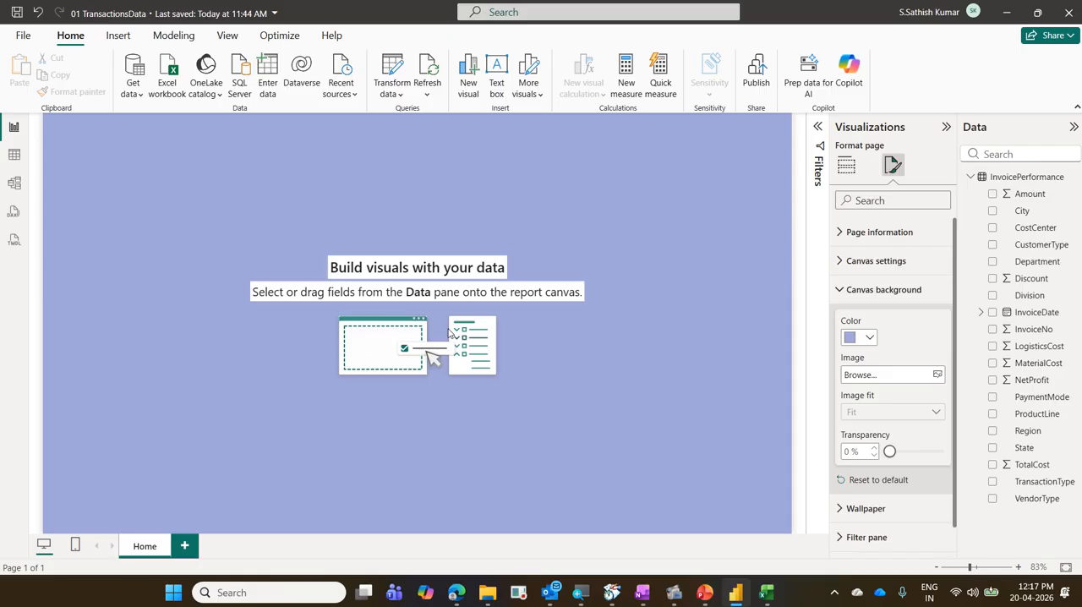
left_click(897, 486)
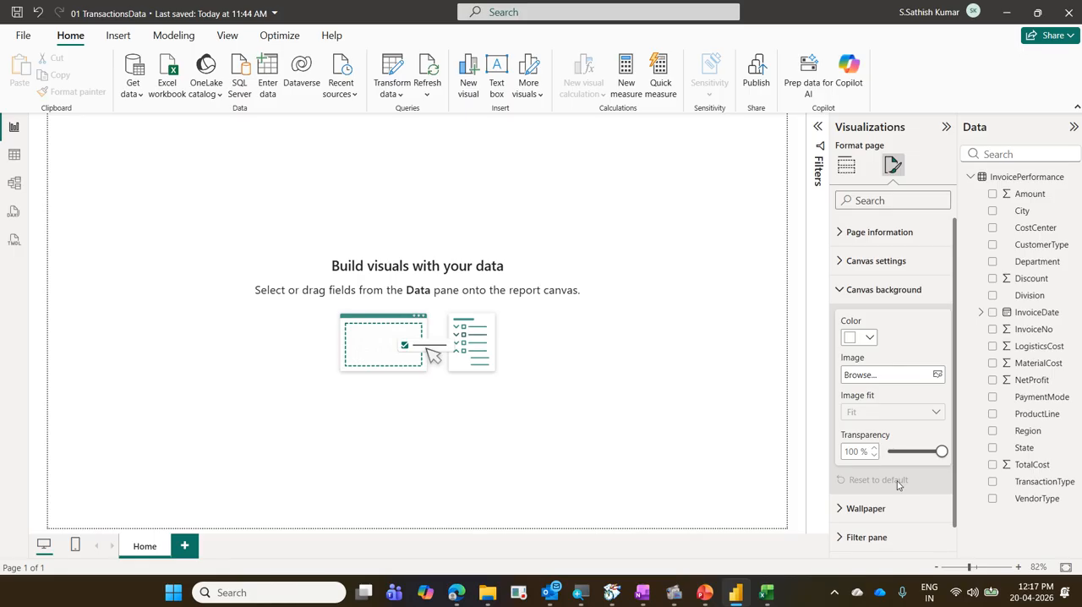
left_click(881, 301)
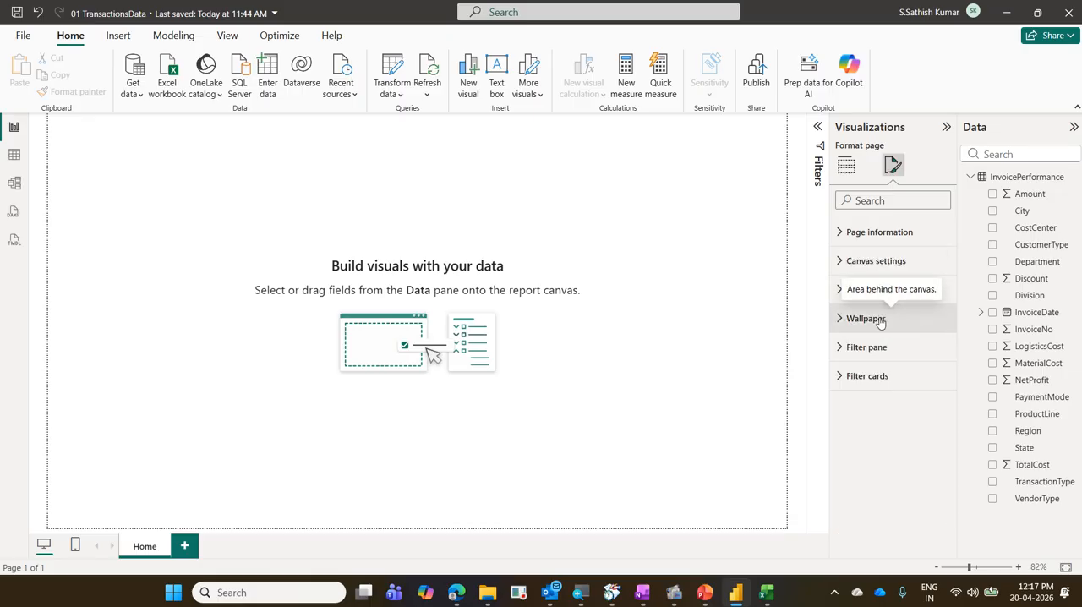
Try a light blue-violet wallpaper color behind the canvas, and reset the wallpaper to default.
left_click(880, 321)
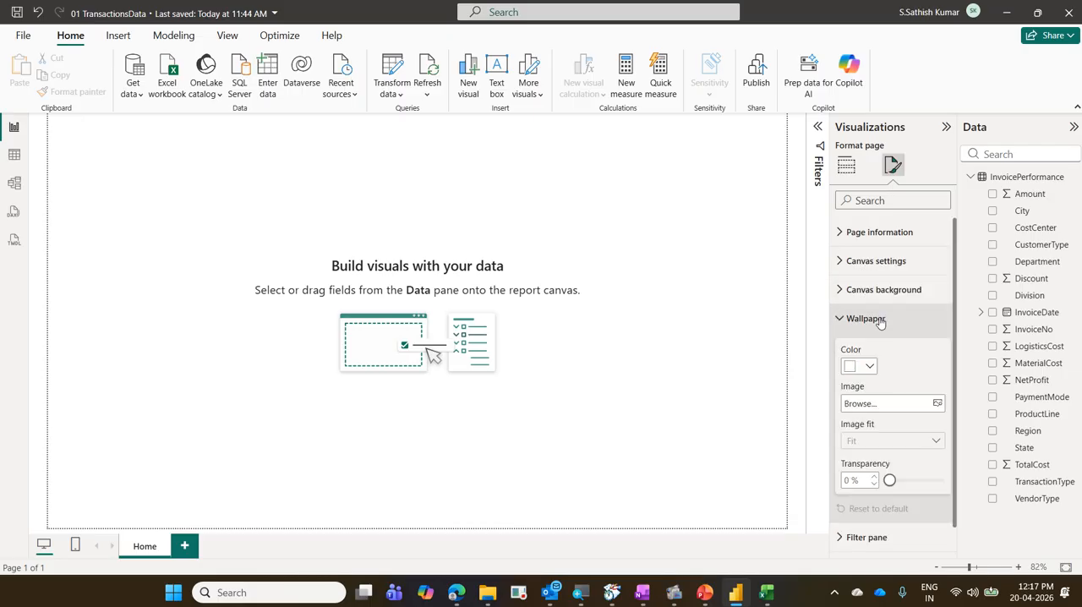
left_click(876, 371)
left_click(860, 276)
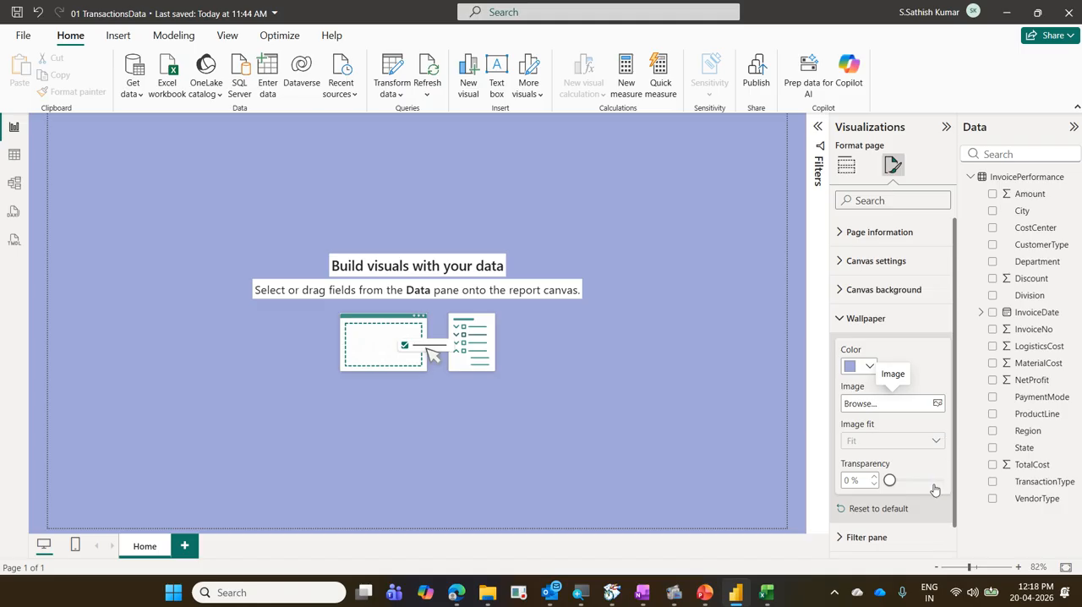
left_click(898, 515)
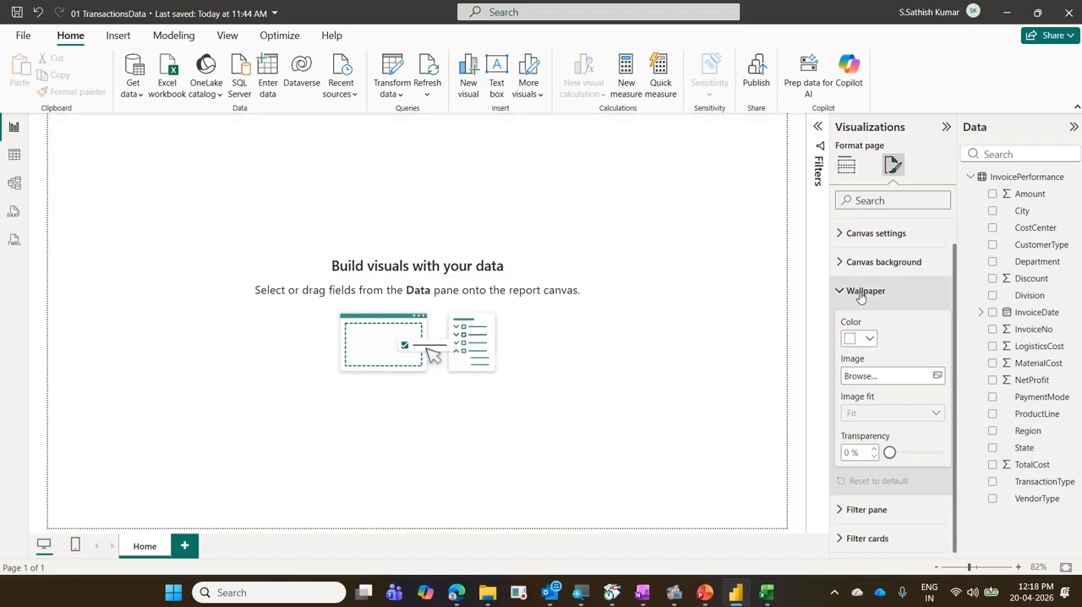
left_click(864, 293)
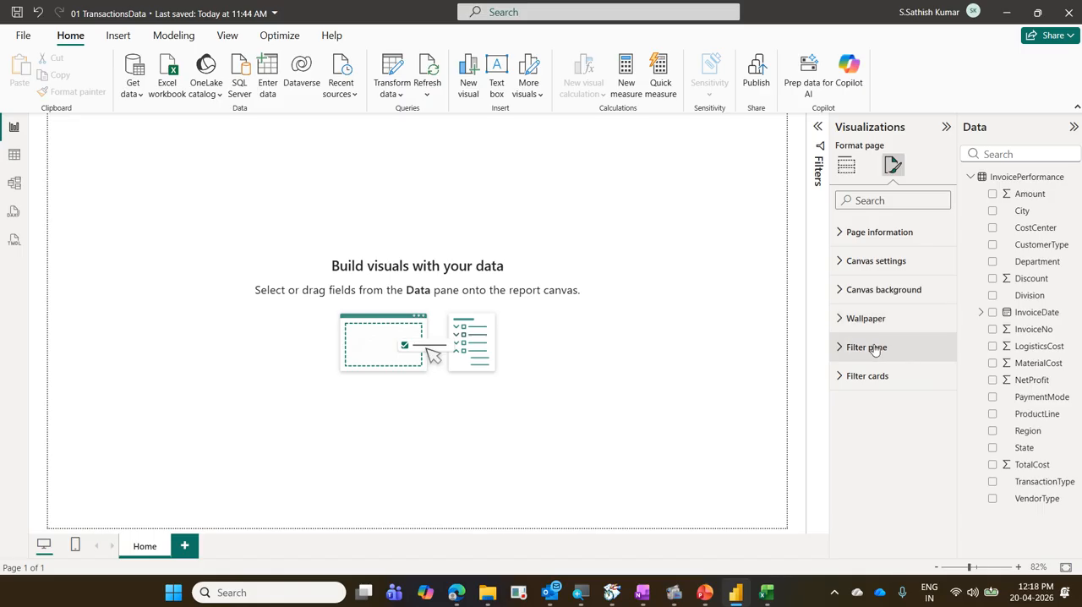
Expand the Filters pane and examine its areas for filters on this page and filters on all pages.
left_click(818, 127)
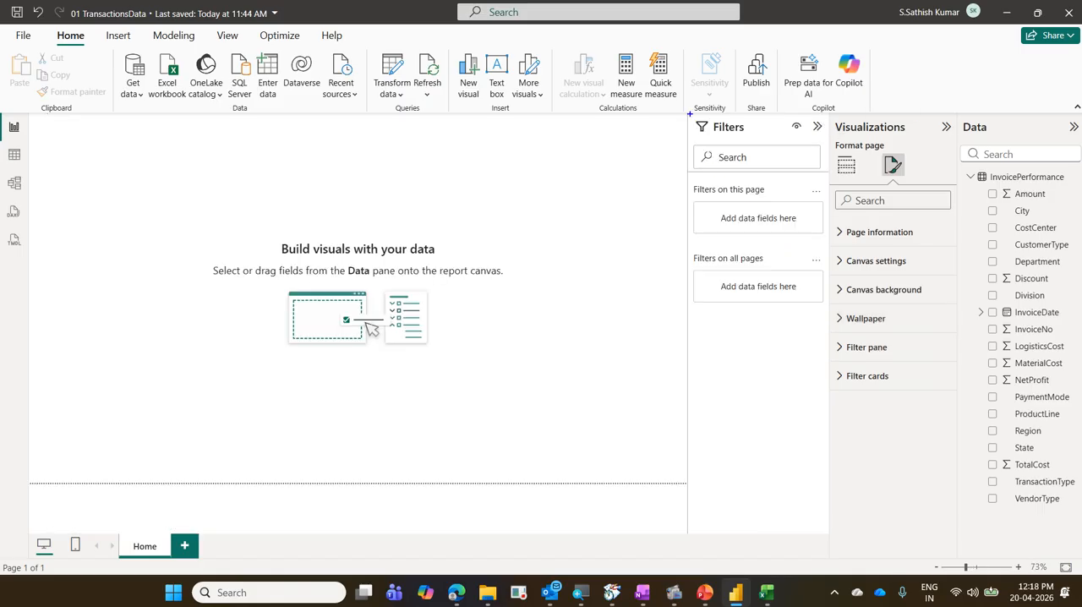
mouse_move(689, 113)
left_mouse_down()
mouse_move(759, 136)
mouse_move(830, 136)
left_mouse_up()
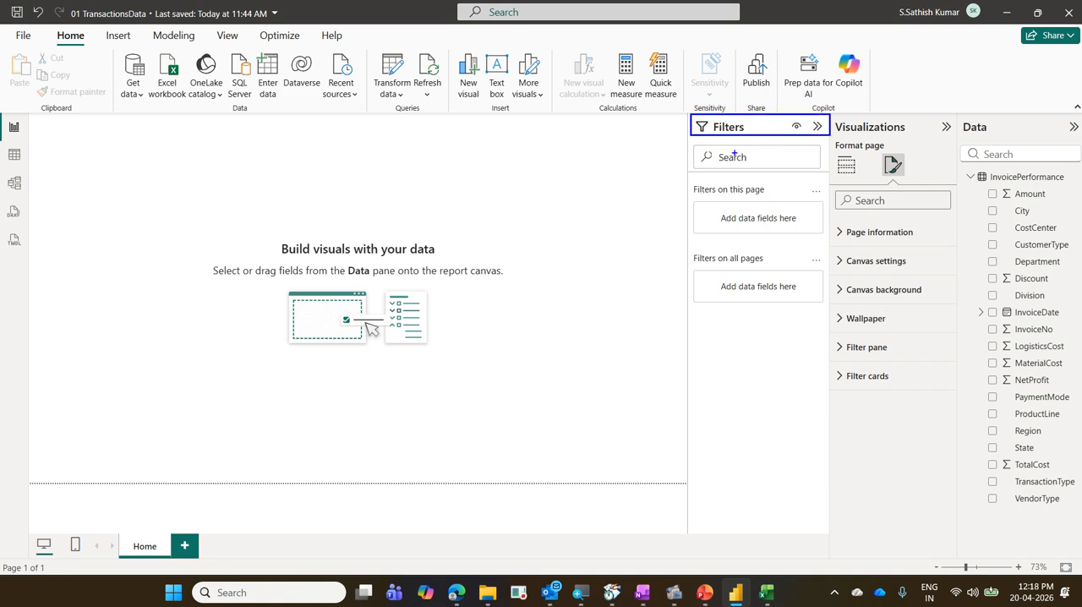
mouse_move(684, 105)
left_mouse_down()
mouse_move(735, 139)
mouse_move(838, 387)
mouse_move(840, 501)
left_mouse_up()
left_click_drag(771, 172, 809, 142)
left_click_drag(800, 189, 819, 171)
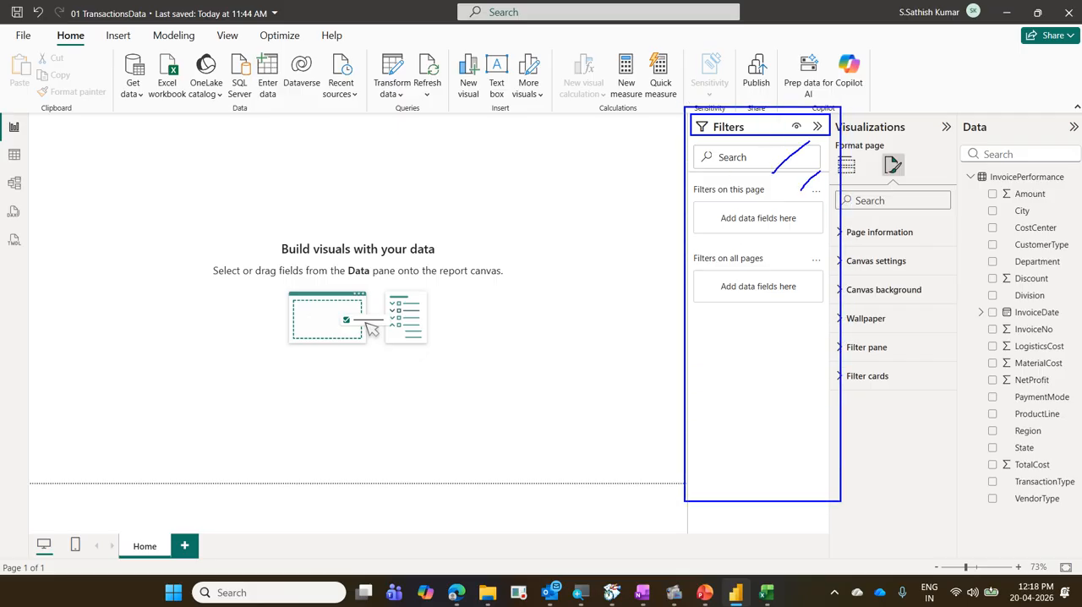
left_click_drag(792, 265, 826, 240)
mouse_move(695, 204)
left_mouse_down()
mouse_move(798, 193)
mouse_move(670, 174)
mouse_move(680, 197)
left_mouse_up()
mouse_move(732, 229)
left_mouse_down()
mouse_move(781, 223)
mouse_move(695, 210)
left_mouse_up()
mouse_move(706, 277)
left_mouse_down()
mouse_move(665, 236)
mouse_move(659, 248)
left_mouse_up()
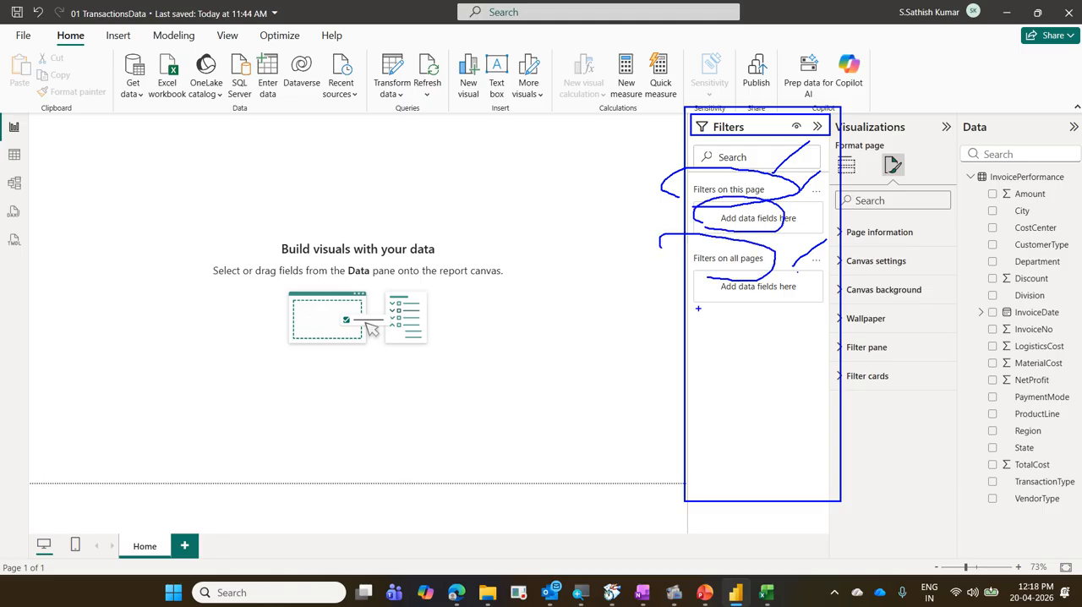
Examine the page's Filter pane formatting options for text, input, header, search box, border and background.
left_click_drag(698, 311, 750, 289)
left_click_drag(843, 343, 913, 404)
key("Escape")
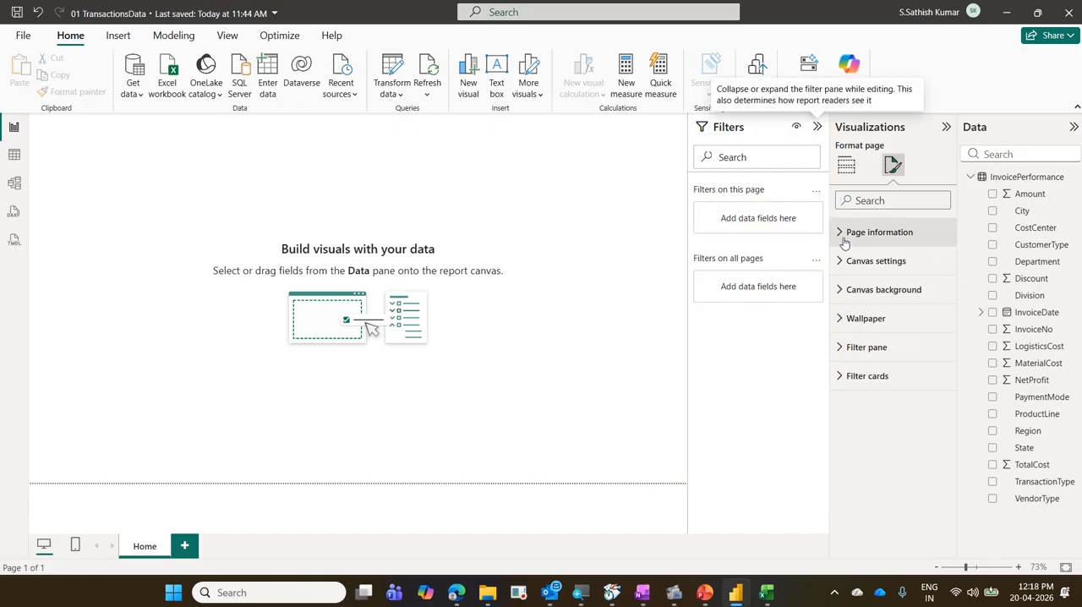
left_click(876, 346)
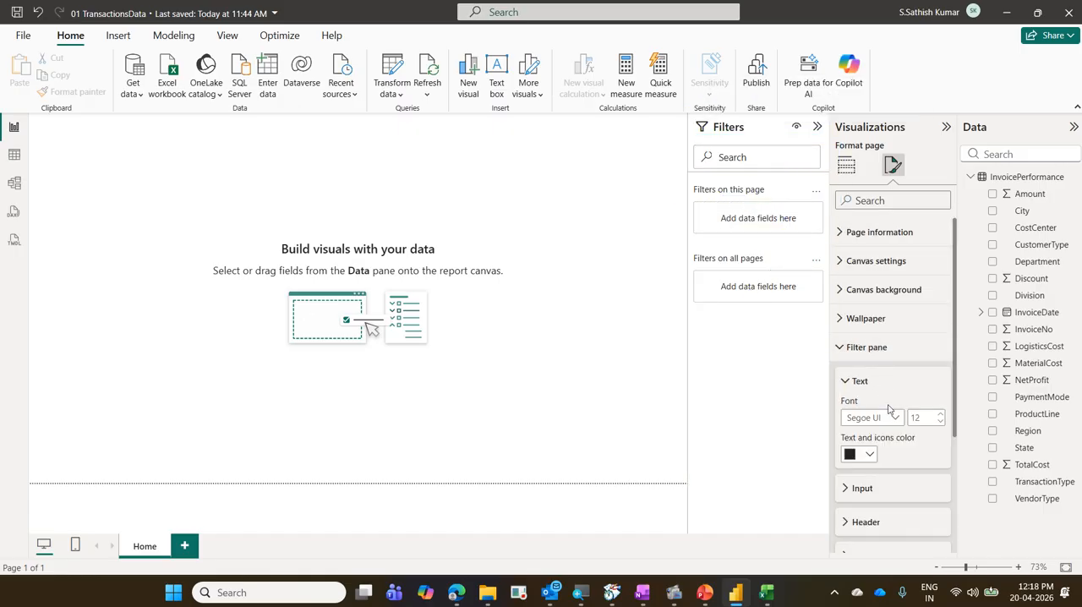
scroll(885, 405, "down", 3)
scroll(886, 409, "up", 3)
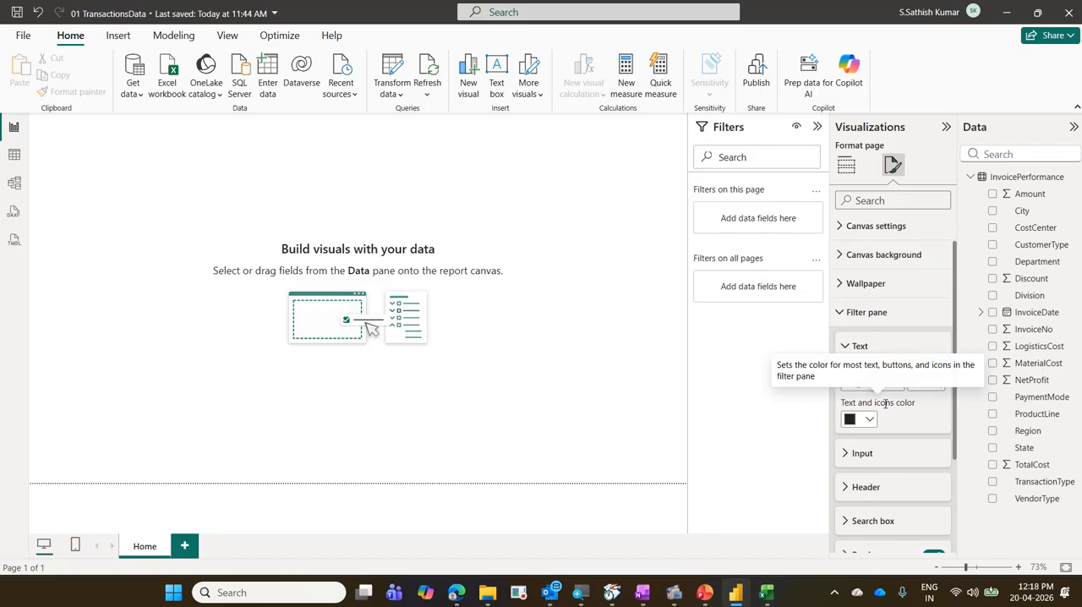
scroll(929, 410, "down", 3)
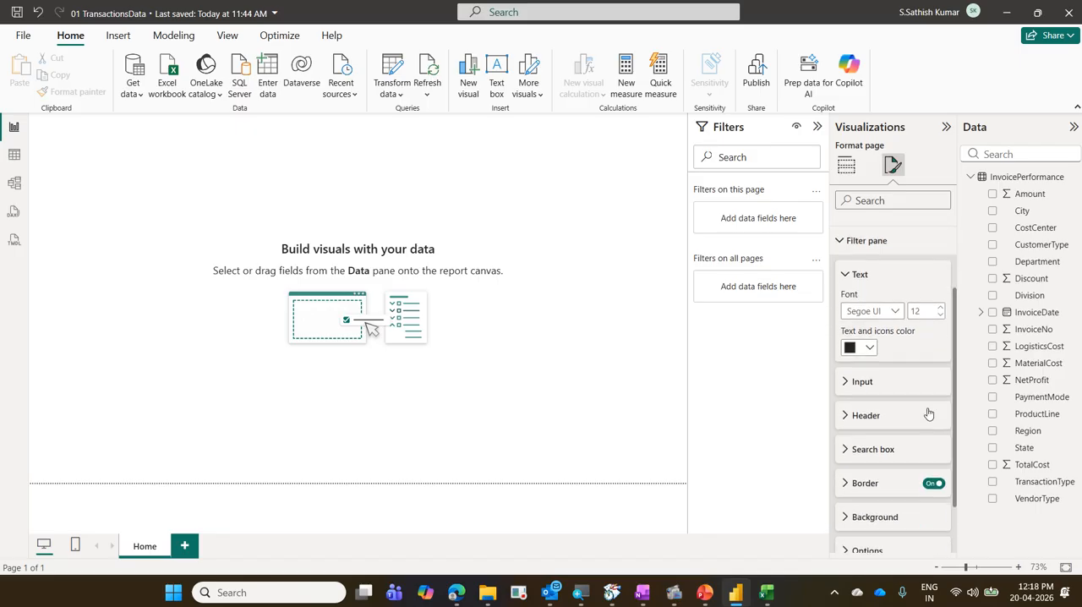
scroll(926, 412, "up", 3)
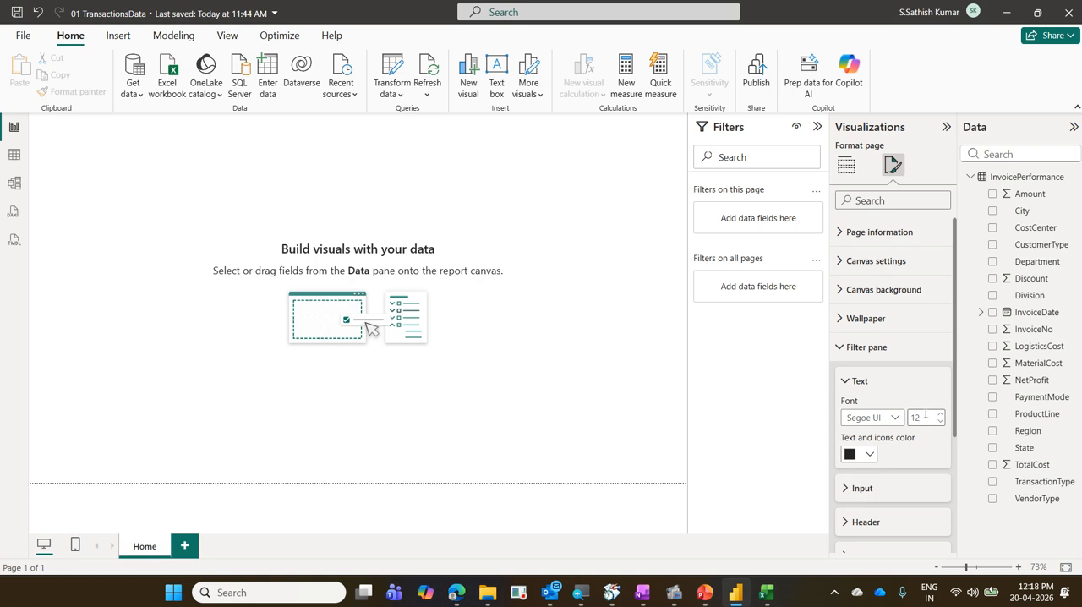
left_click(874, 355)
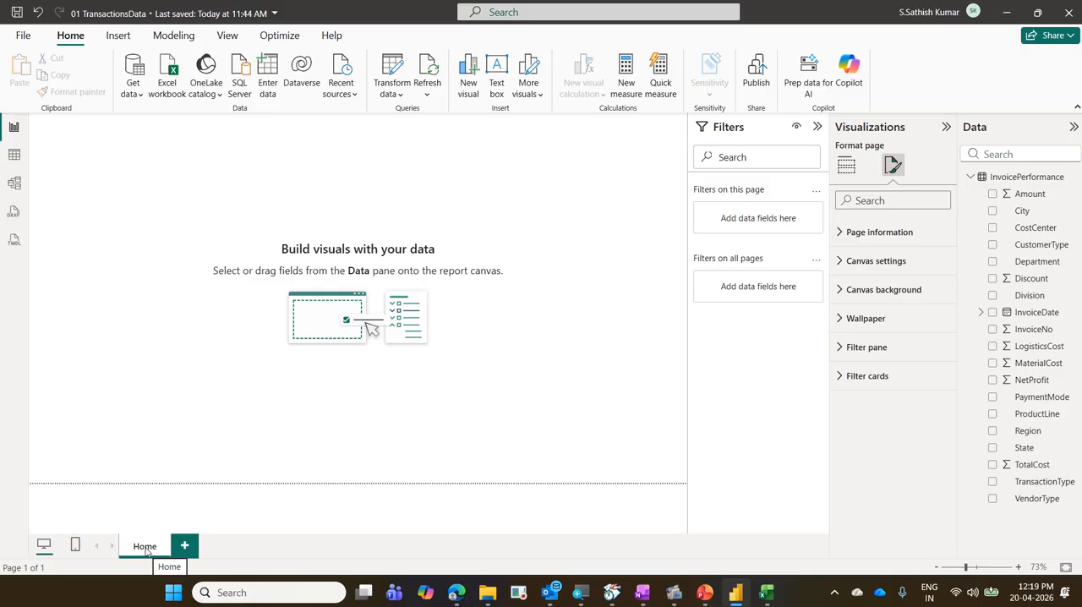
Review the Home page's page information settings, and collapse the Filters pane.
left_click(897, 232)
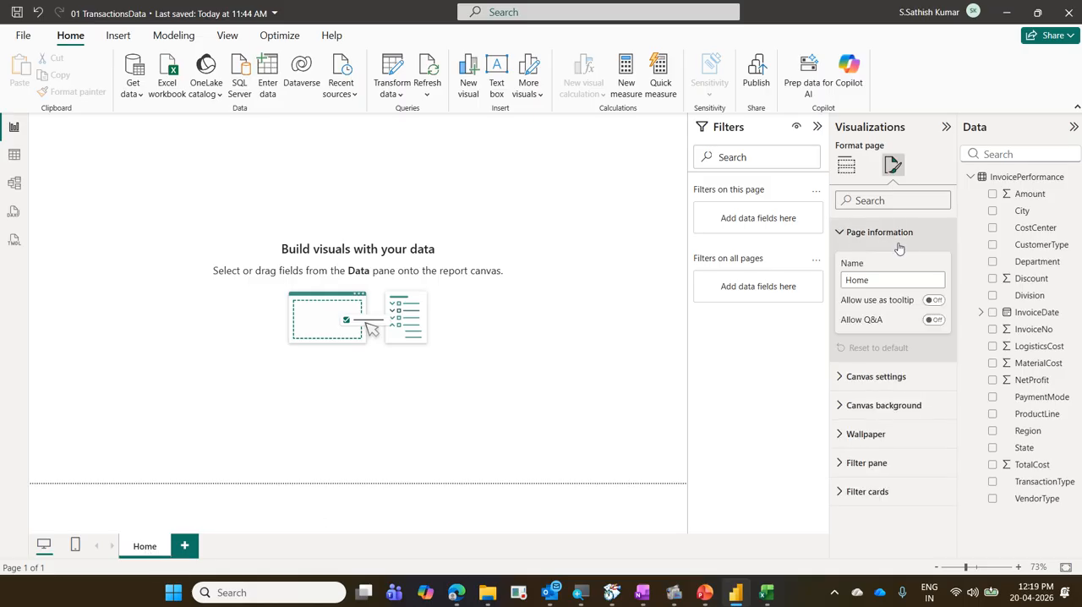
left_click(895, 234)
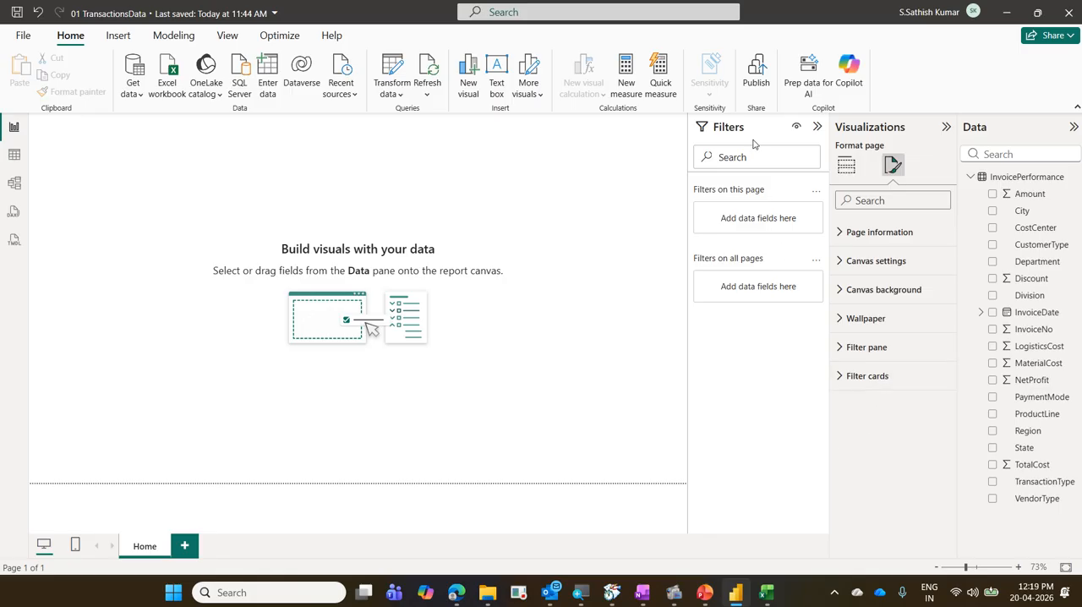
left_click(817, 127)
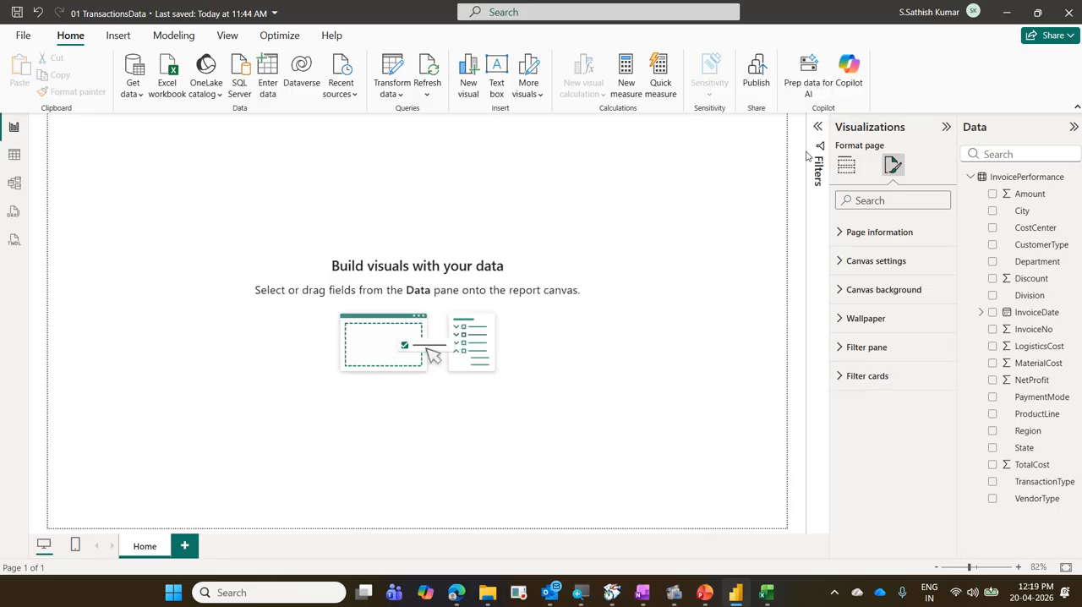
Switch to File Explorer, locate the DaimlerTruck logo in CorporateTraining's LogosOfCompanies folder, and return to Power BI.
mouse_move(487, 591)
left_click(522, 529)
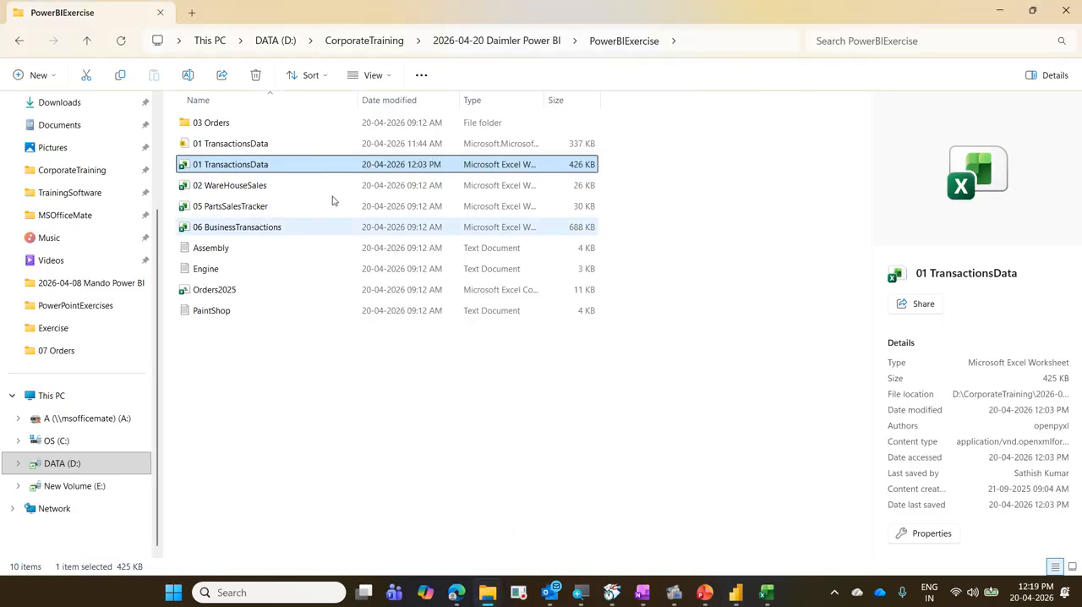
left_click(382, 40)
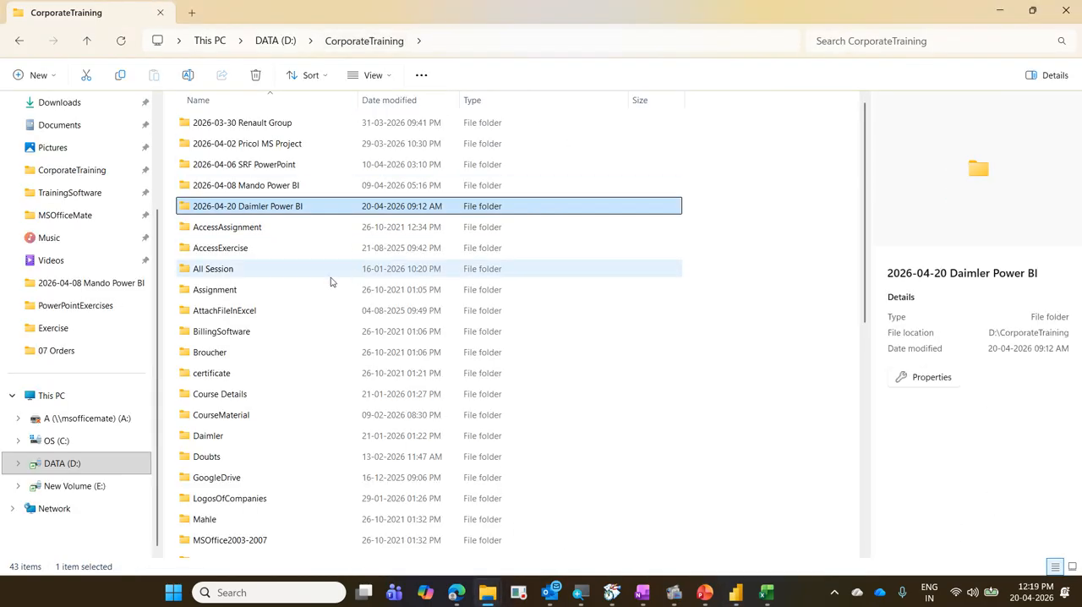
left_click(272, 279)
key("l")
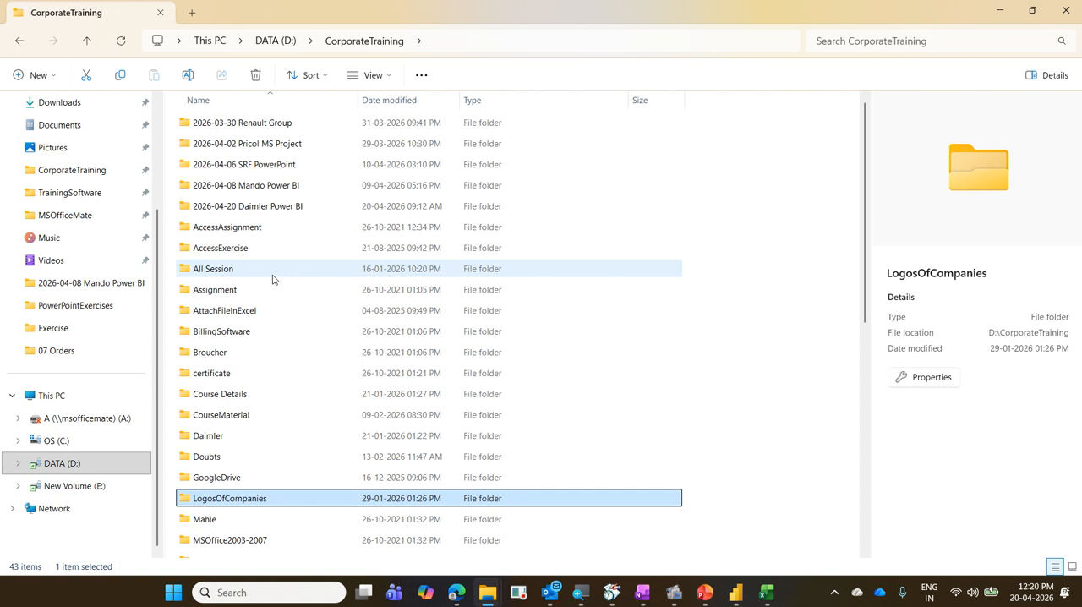
key("Return")
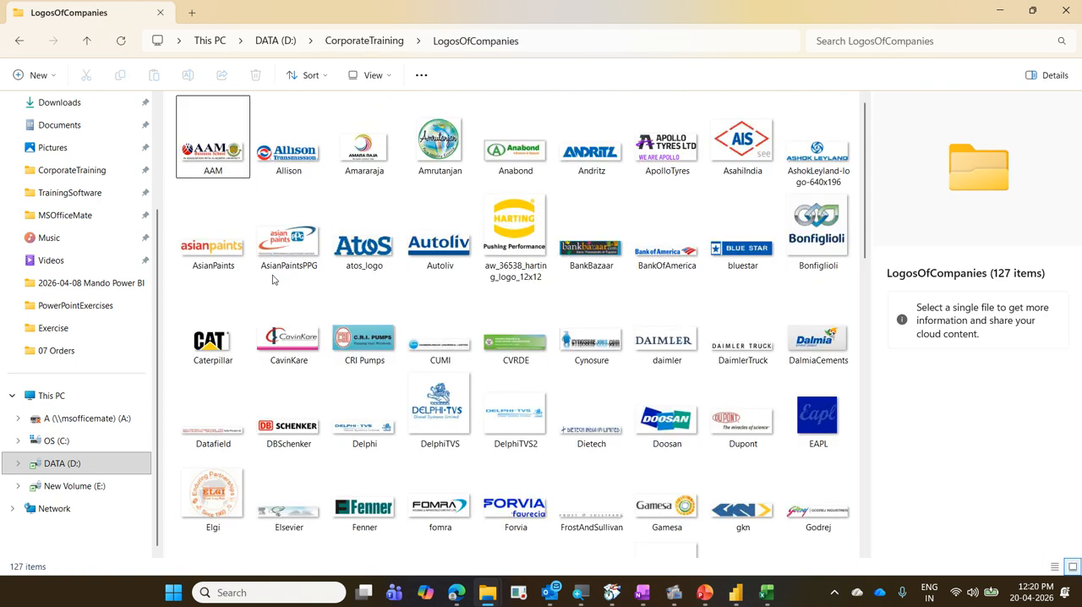
left_click(490, 268)
key("d")
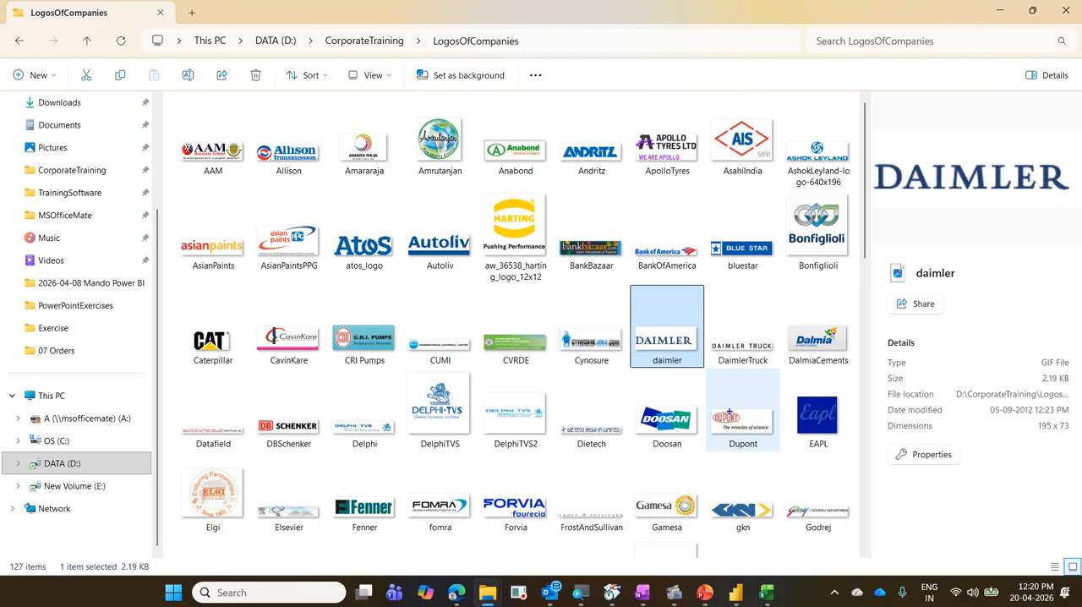
left_click_drag(708, 330, 781, 380)
left_click_drag(744, 314, 779, 297)
mouse_move(730, 387)
left_mouse_down()
mouse_move(724, 306)
mouse_move(772, 378)
left_mouse_up()
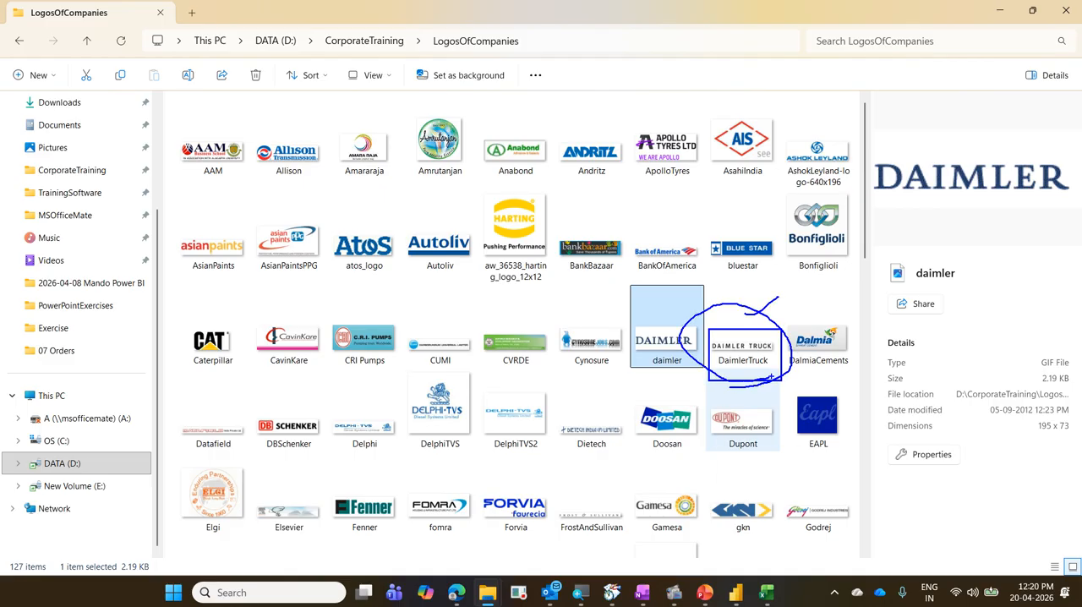
key("Escape")
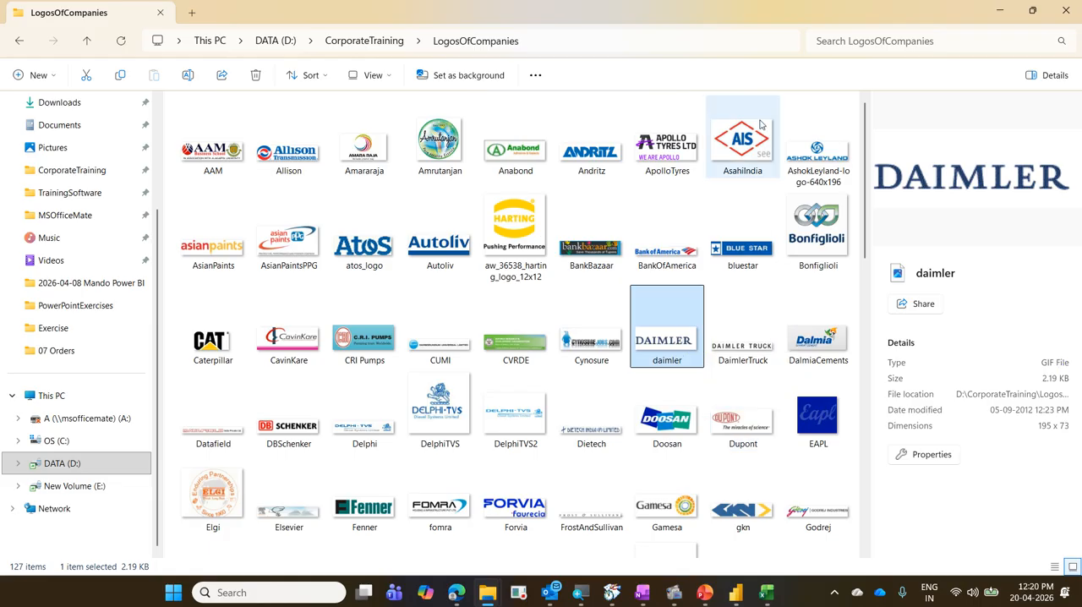
left_click(999, 17)
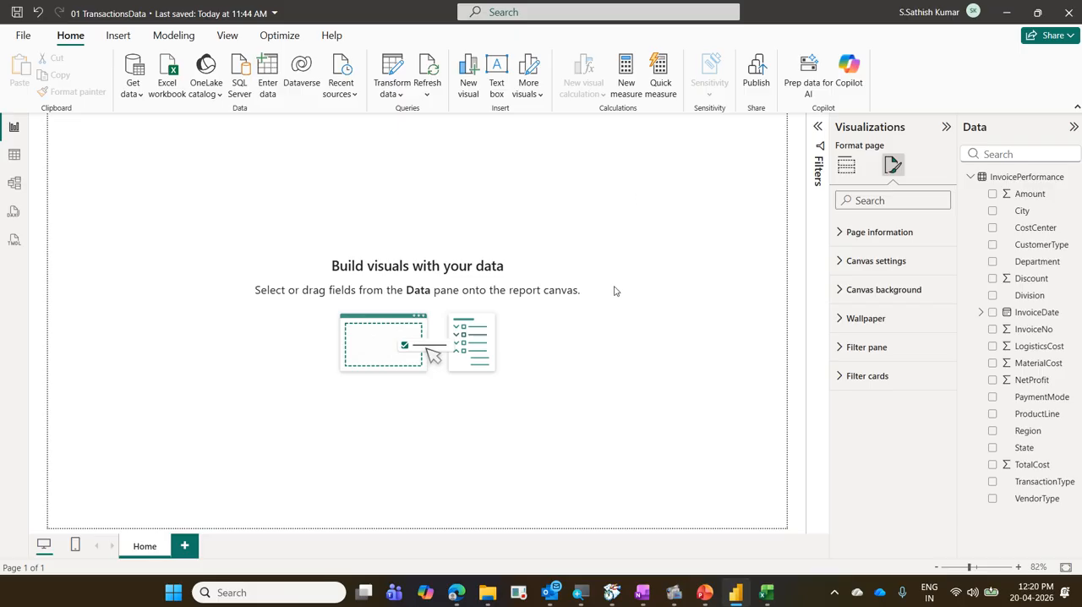
Insert an image placeholder on the Home page, move it to the page's upper-right corner and roughly halve its height.
left_click(118, 38)
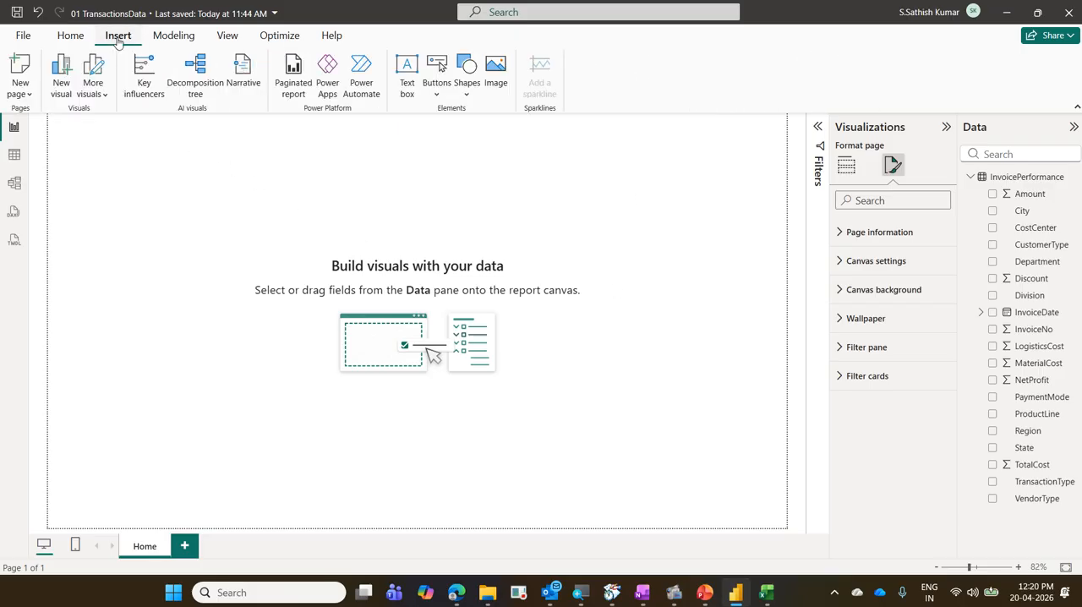
key("ctrl+2")
left_click_drag(90, 27, 146, 50)
mouse_move(478, 42)
left_mouse_down()
mouse_move(525, 97)
mouse_move(148, 39)
left_mouse_up()
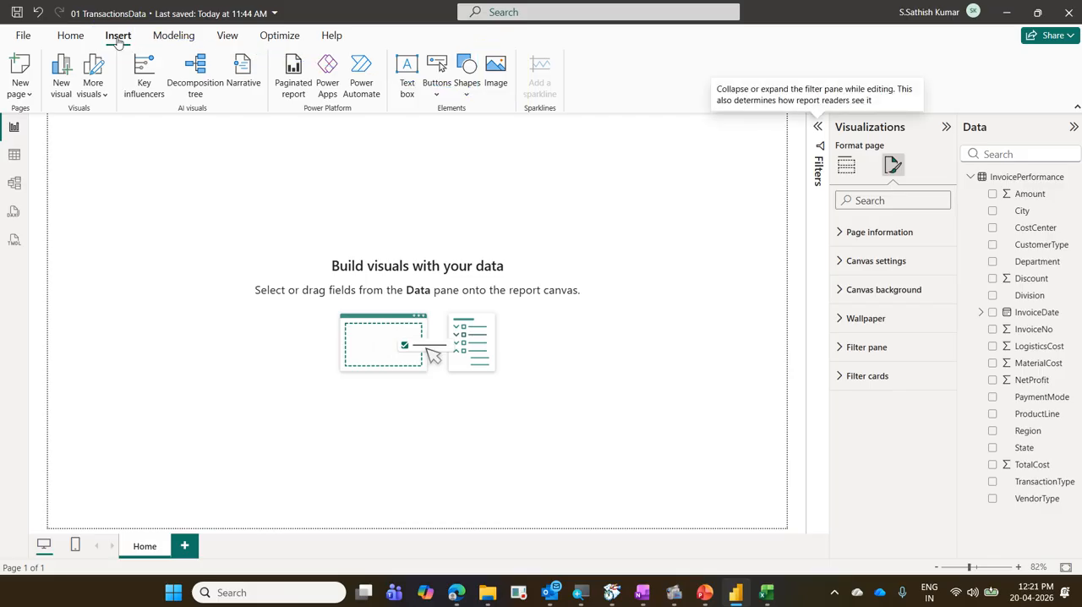
left_click(497, 85)
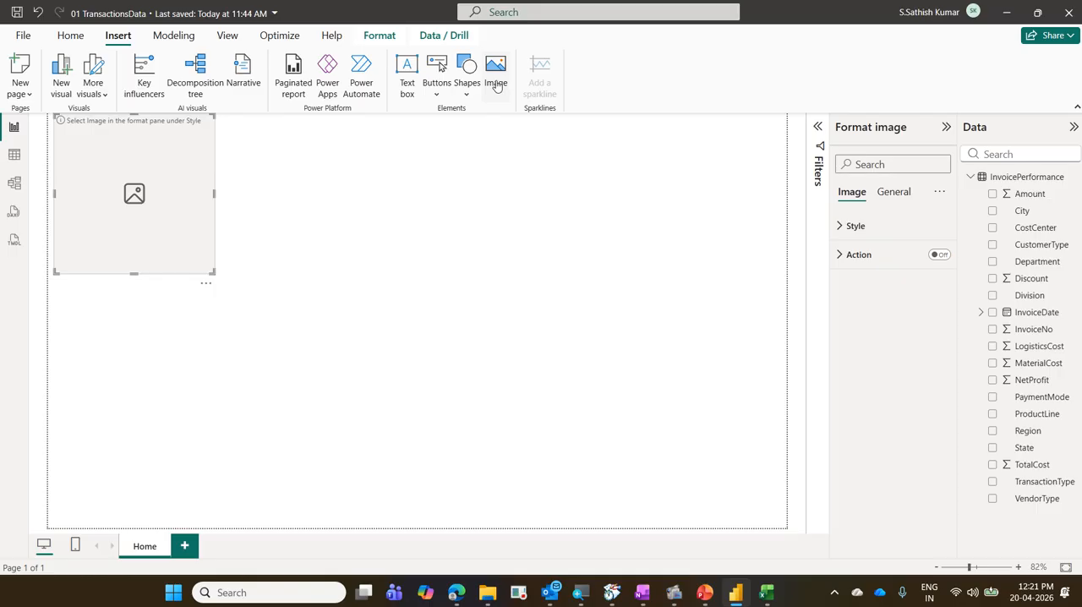
left_click_drag(200, 155, 761, 160)
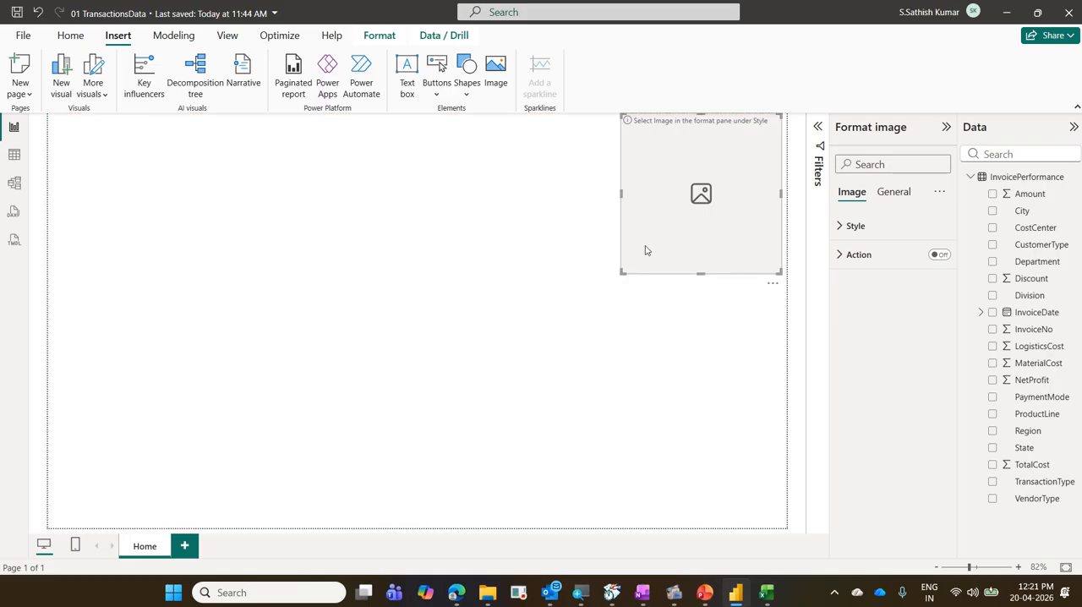
left_click_drag(622, 272, 617, 193)
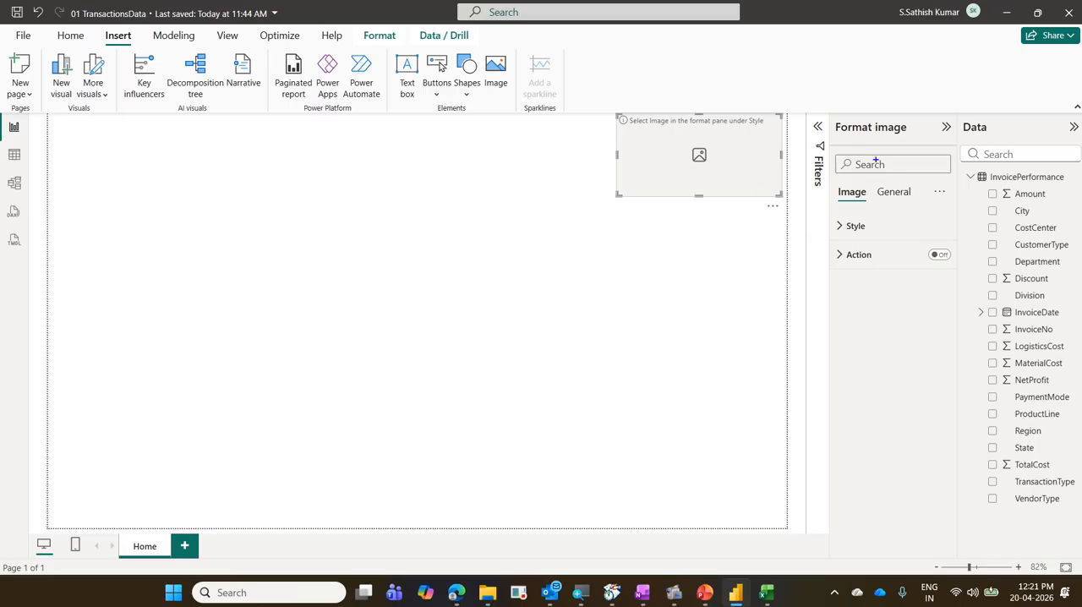
Expand the placeholder's image style settings and examine the options for the image source and the image file.
left_click_drag(836, 120, 918, 146)
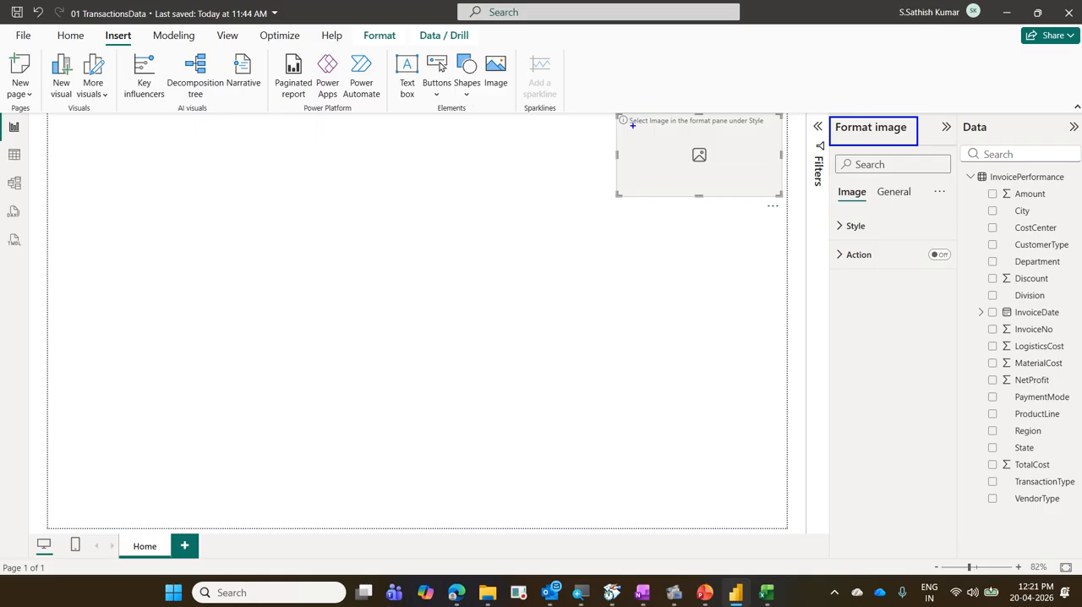
left_click_drag(598, 108, 894, 244)
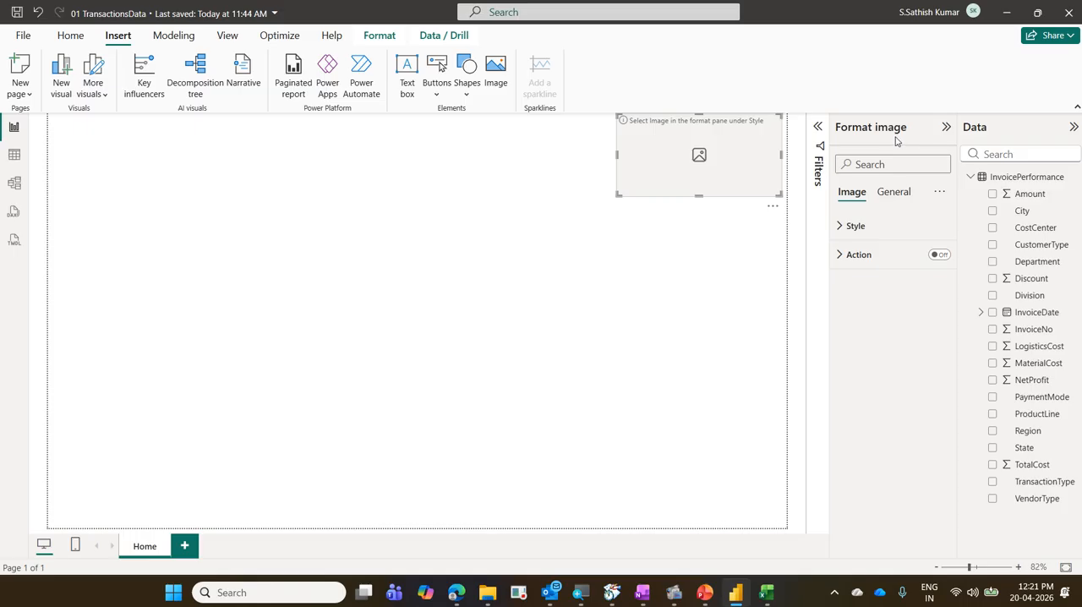
left_click(852, 228)
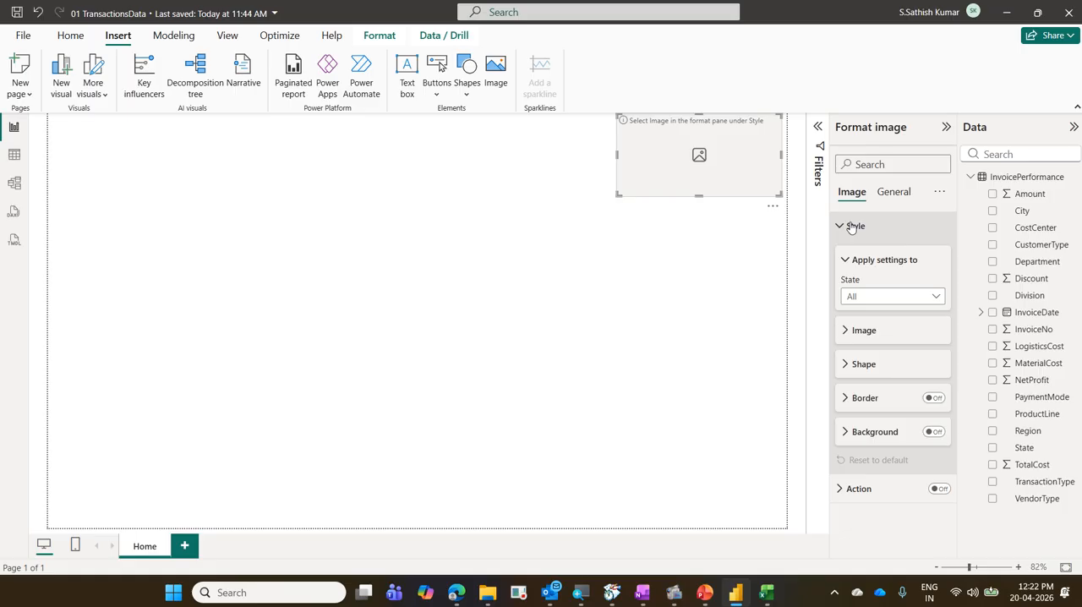
left_click(862, 333)
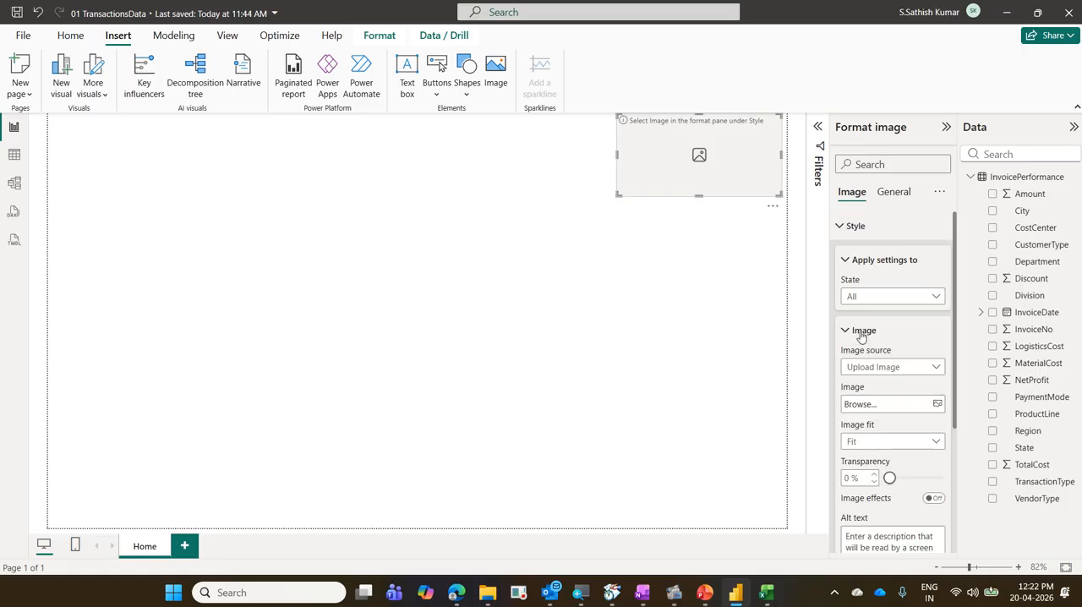
left_click_drag(830, 116, 911, 137)
left_click_drag(835, 181, 880, 208)
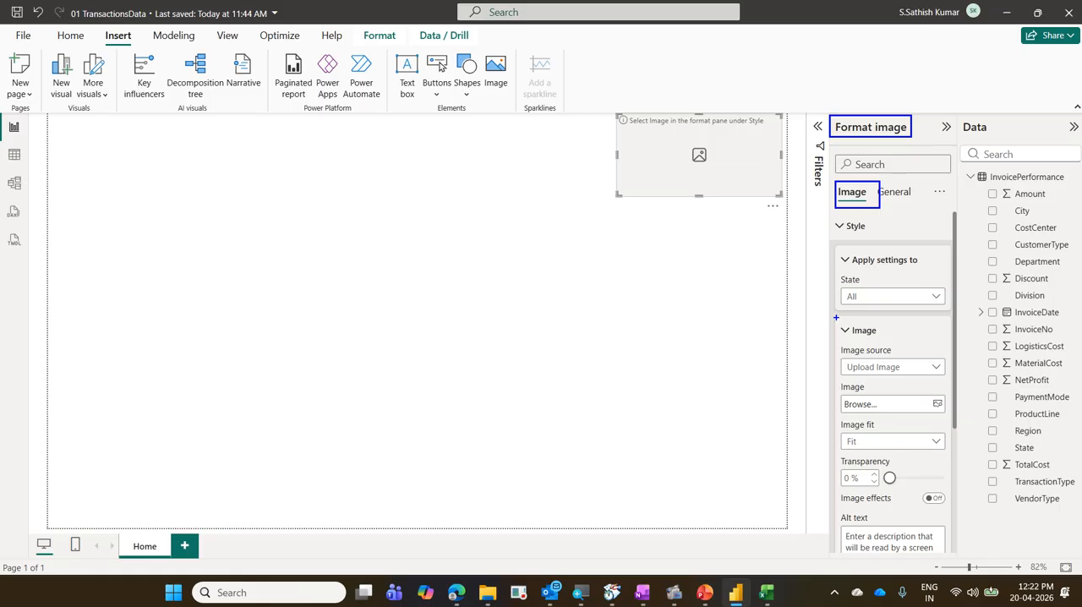
left_click_drag(836, 317, 911, 340)
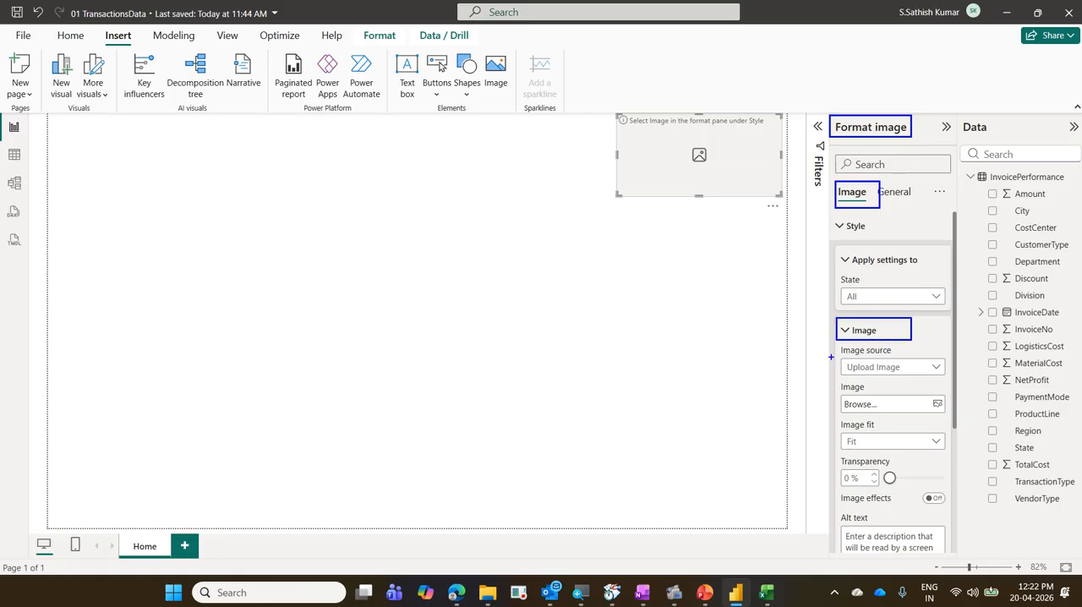
left_click_drag(831, 356, 928, 374)
left_click_drag(832, 395, 915, 420)
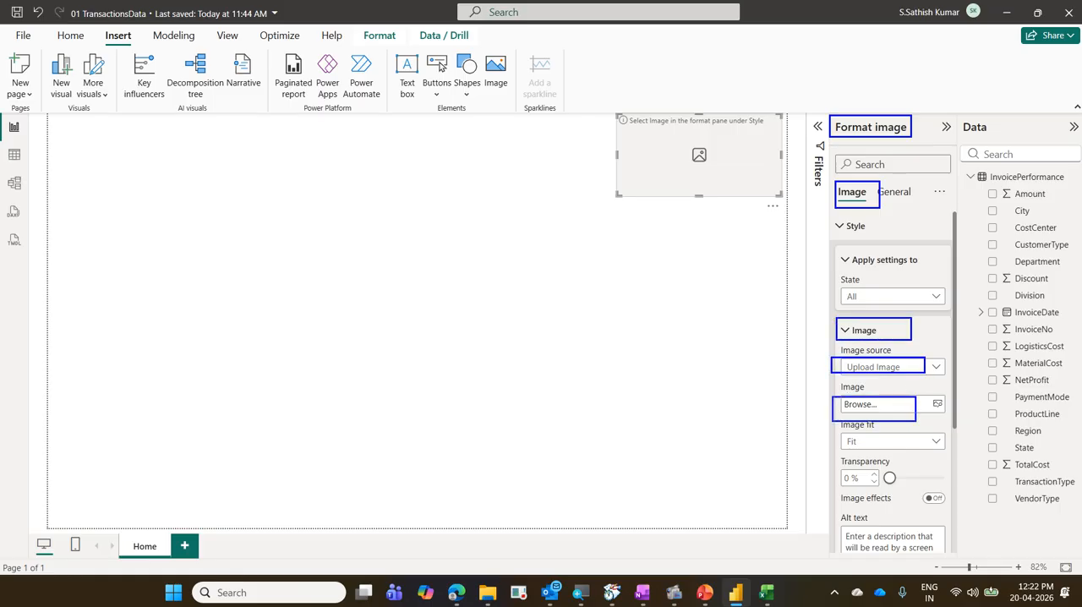
mouse_move(880, 385)
left_mouse_down()
mouse_move(889, 360)
mouse_move(898, 380)
mouse_move(922, 376)
left_mouse_up()
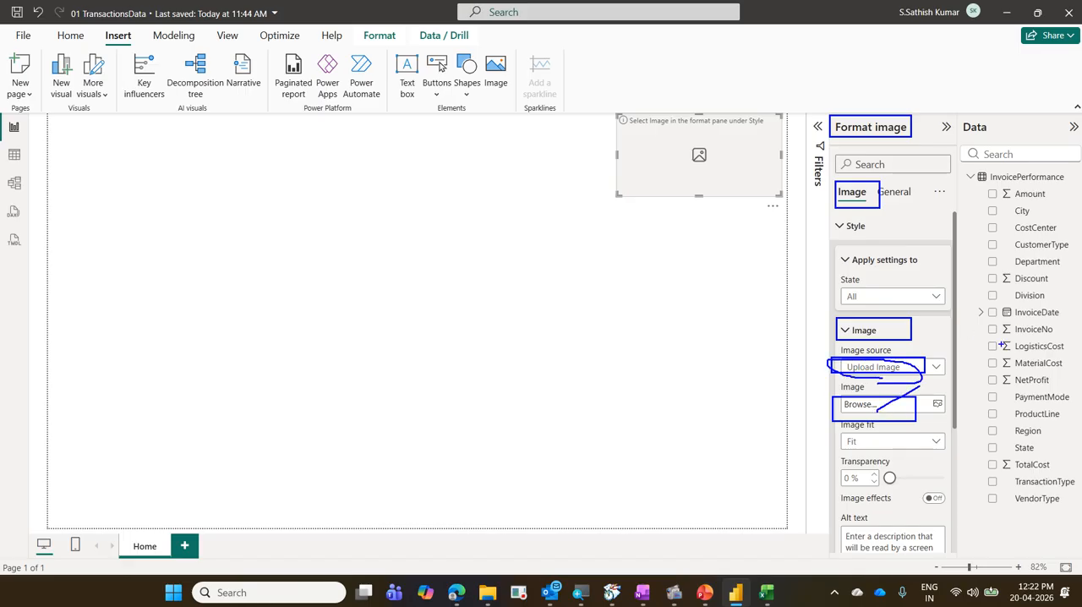
key("Escape")
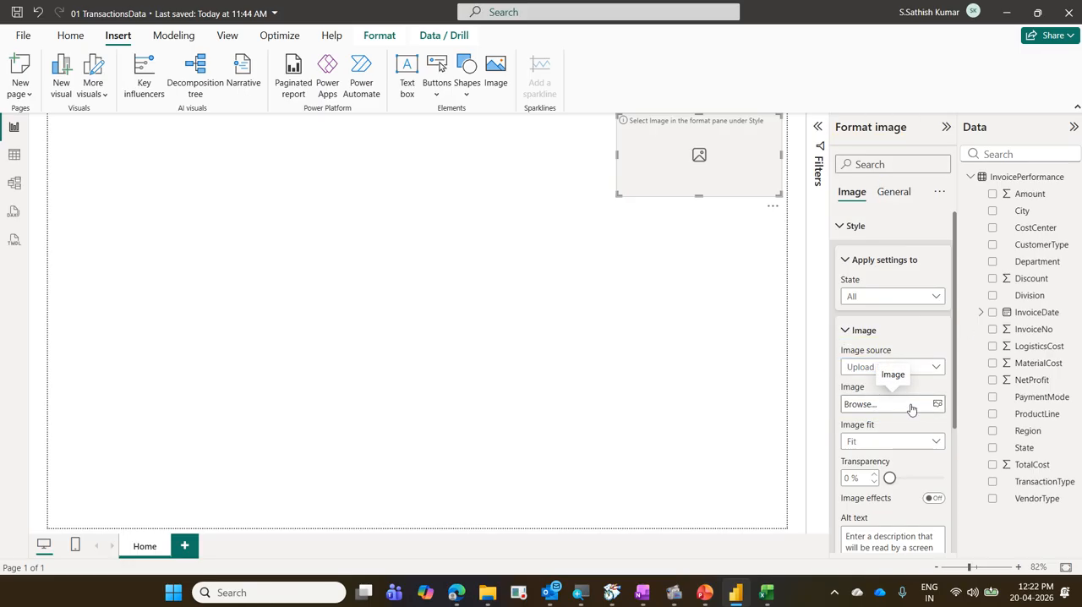
Load DaimlerTruck.png from LogosOfCompanies into the image placeholder, and shorten the frame around the logo.
left_click(911, 406)
left_click(418, 237)
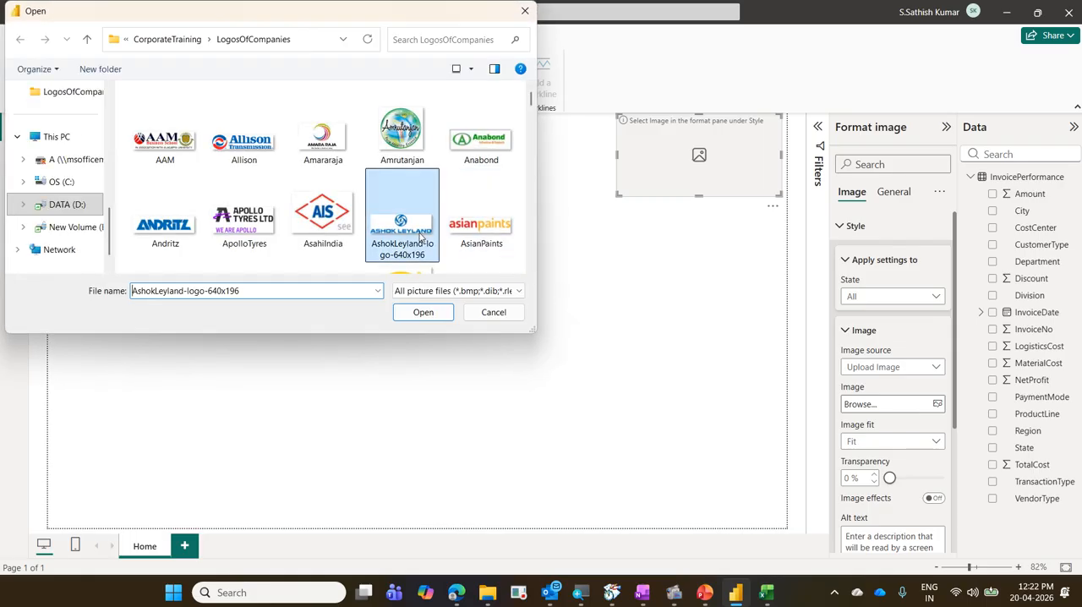
key("d")
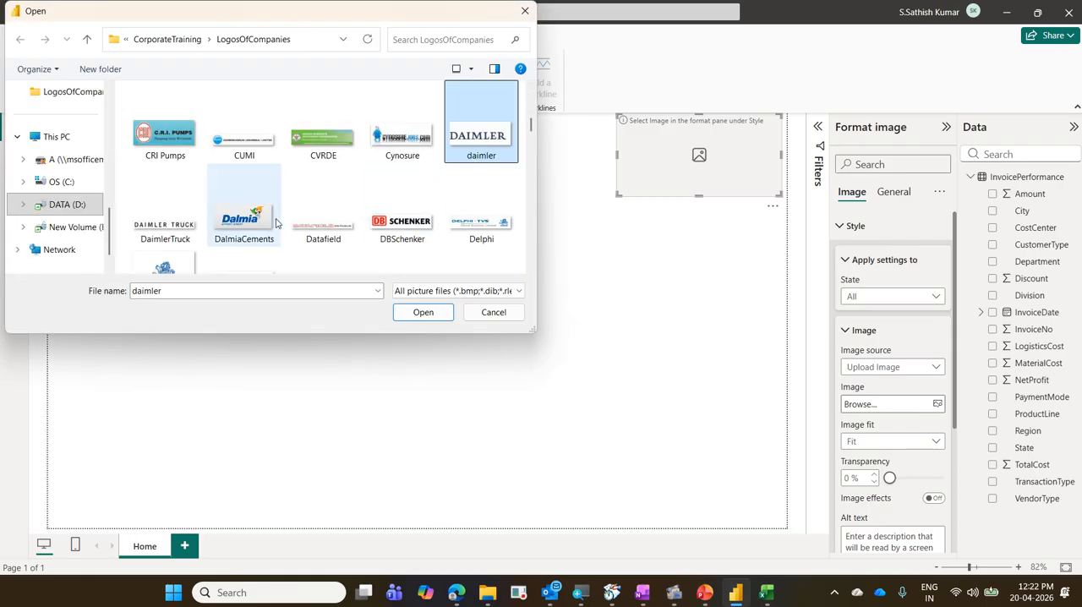
left_click(195, 236)
left_click(441, 312)
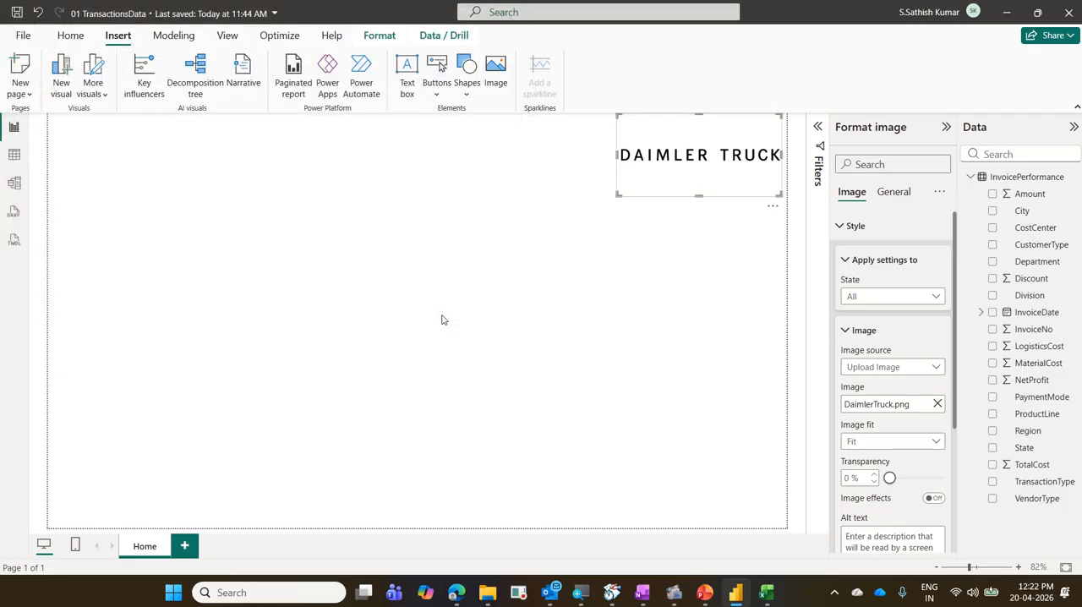
left_click_drag(618, 194, 616, 155)
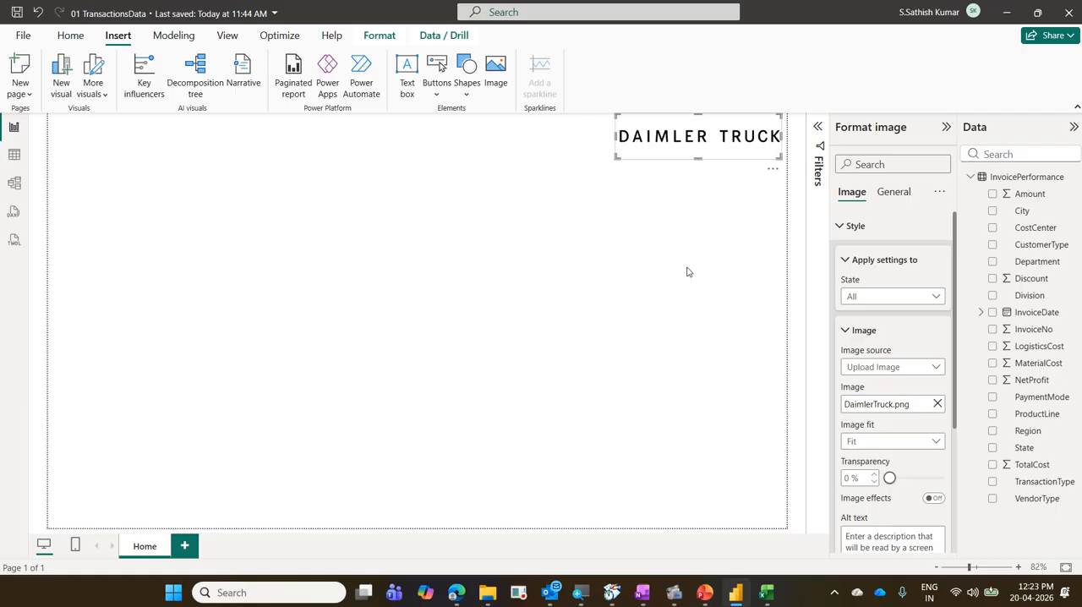
Switch to the Edge browser, search the web for daimlertrucks in a new tab, and open Daimler Truck's official homepage, accepting all cookies.
left_click(456, 594)
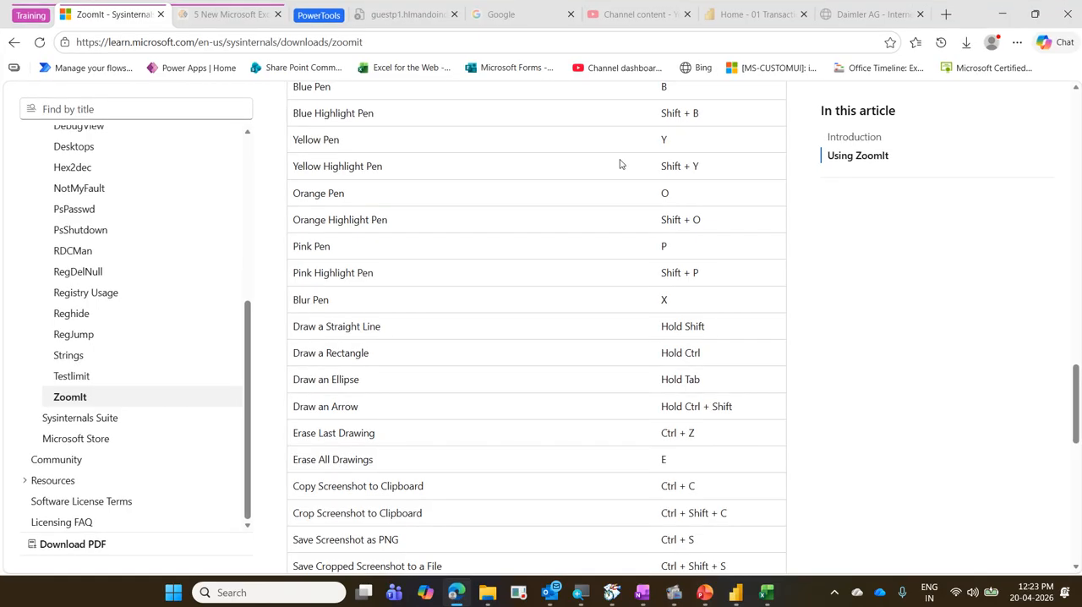
left_click(945, 20)
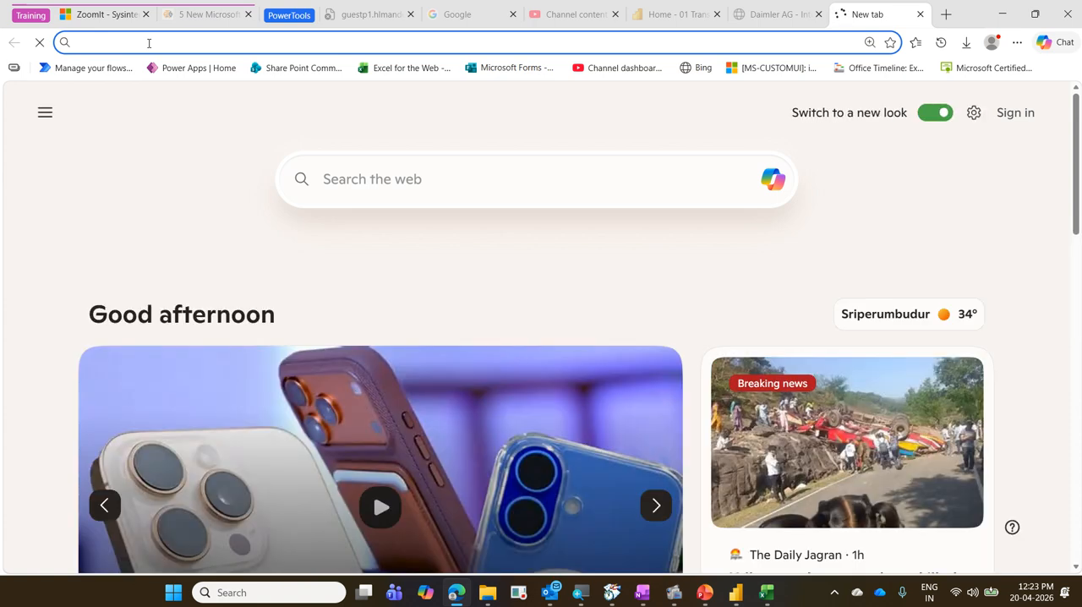
type("d")
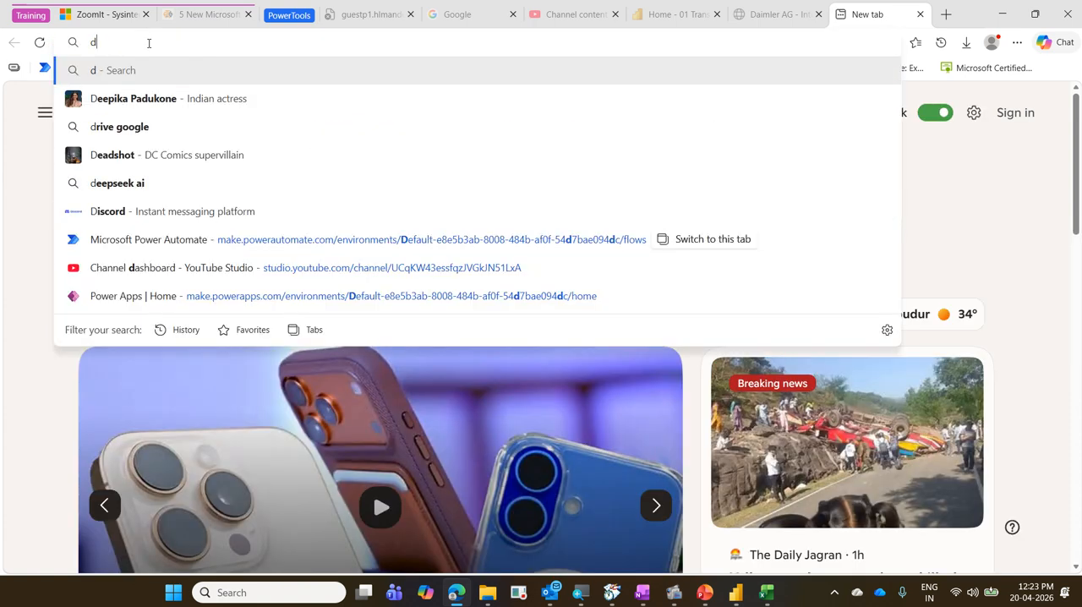
type("aim")
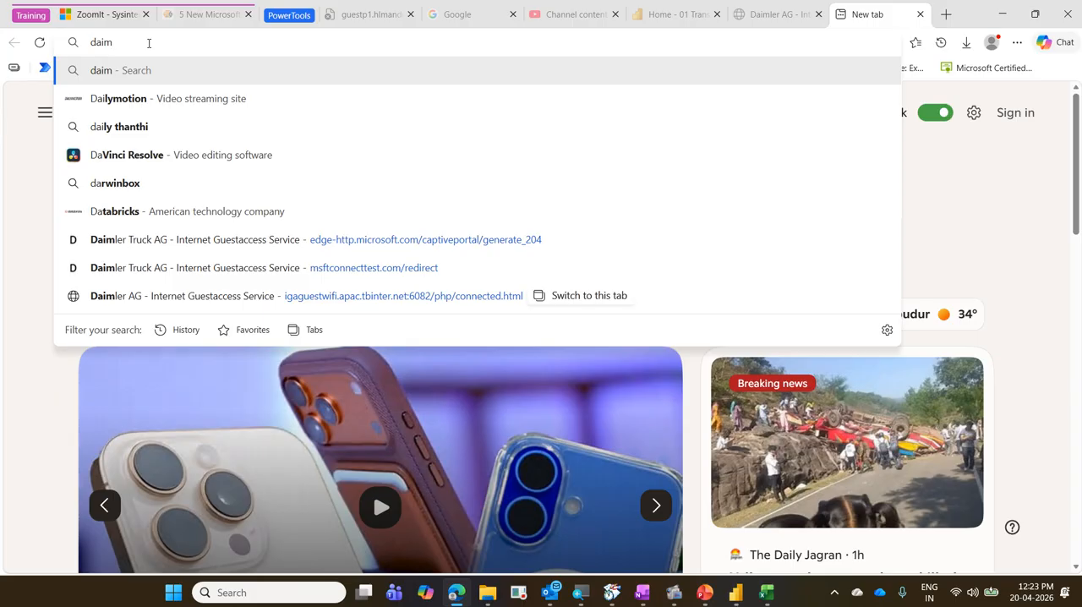
type("ler")
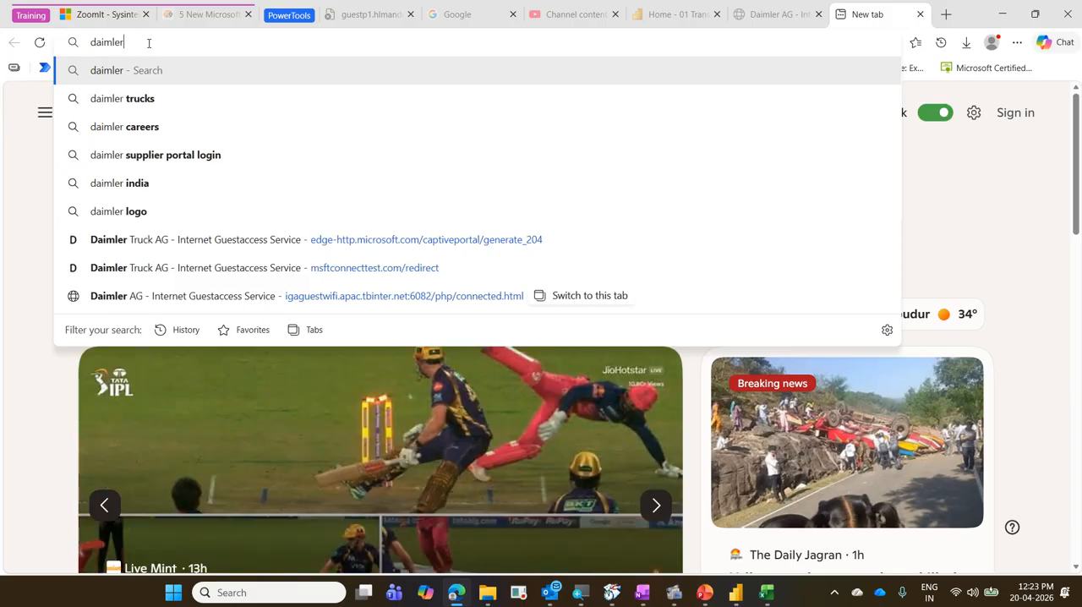
type("trucks")
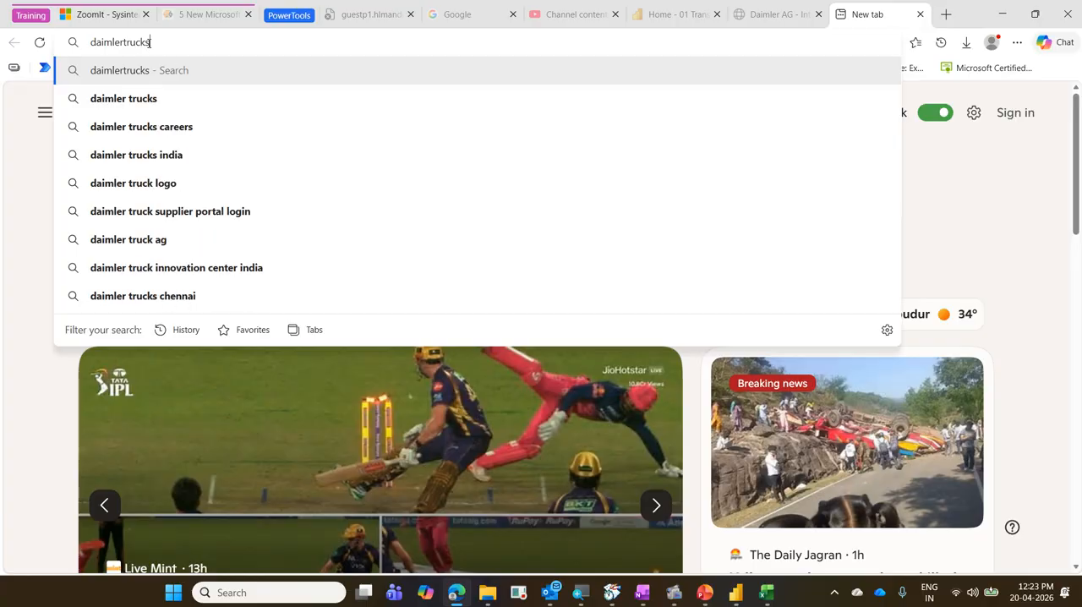
key("Return")
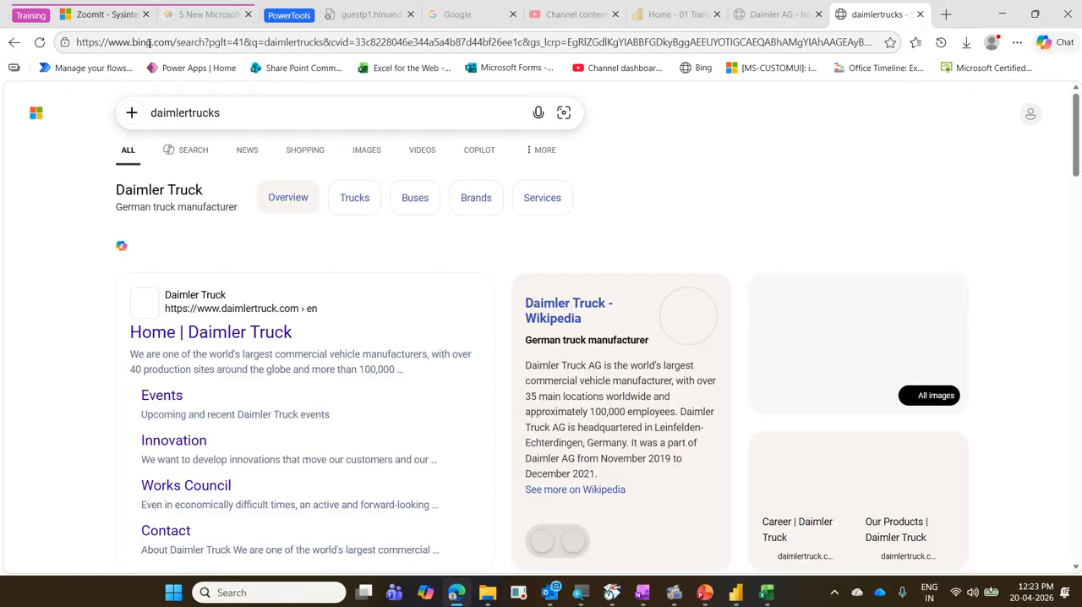
left_click(216, 339)
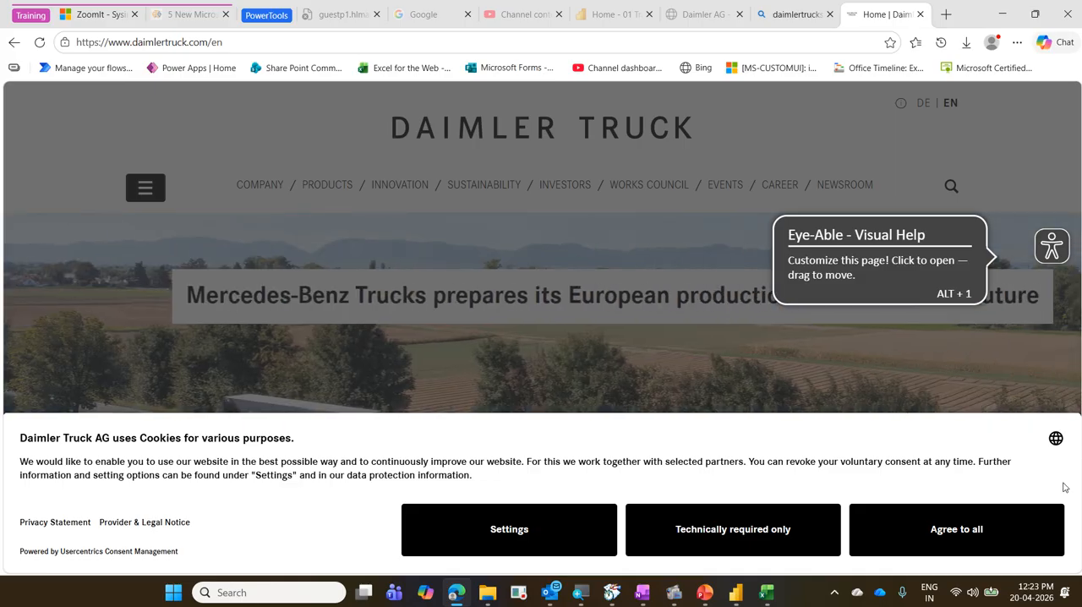
left_click(968, 537)
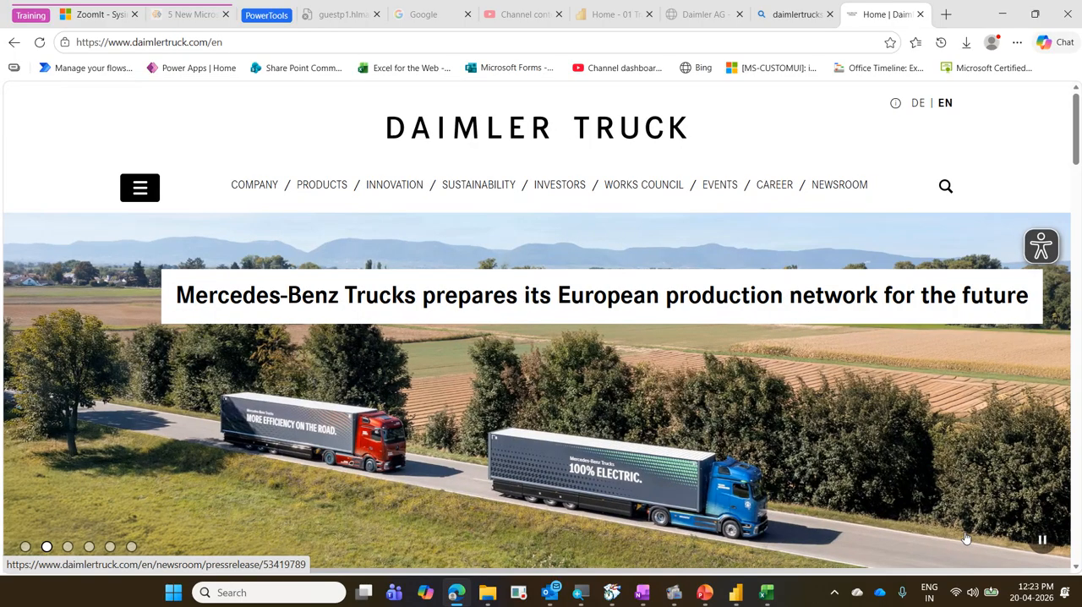
Copy the image link of the DAIMLER TRUCK logo at the head of the website's homepage.
right_click(542, 128)
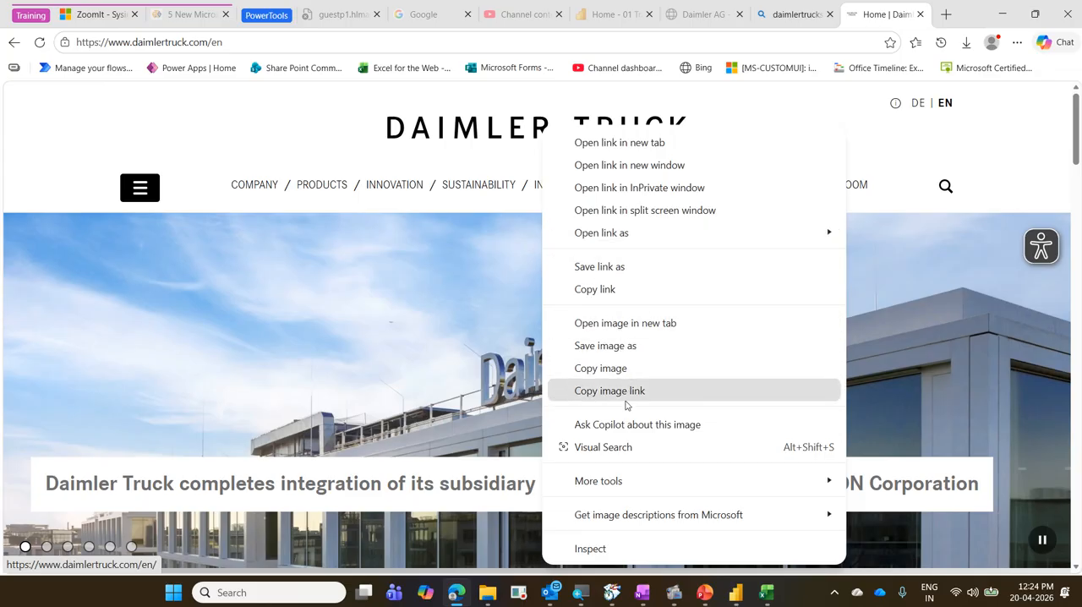
left_click_drag(358, 107, 697, 143)
left_click_drag(58, 29, 235, 60)
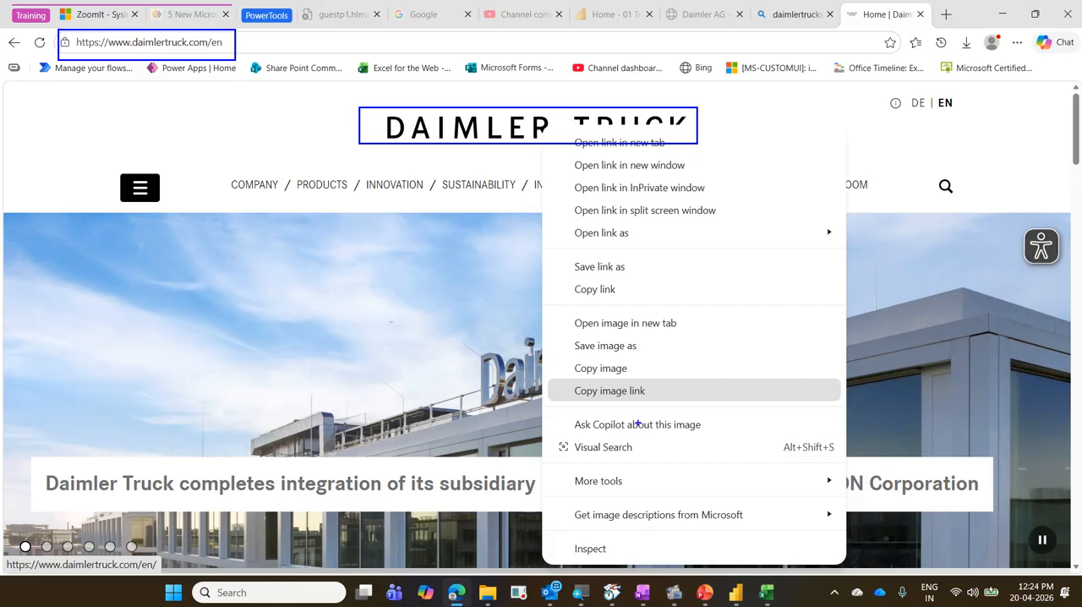
mouse_move(578, 413)
left_mouse_down()
mouse_move(674, 382)
mouse_move(551, 385)
mouse_move(634, 415)
left_mouse_up()
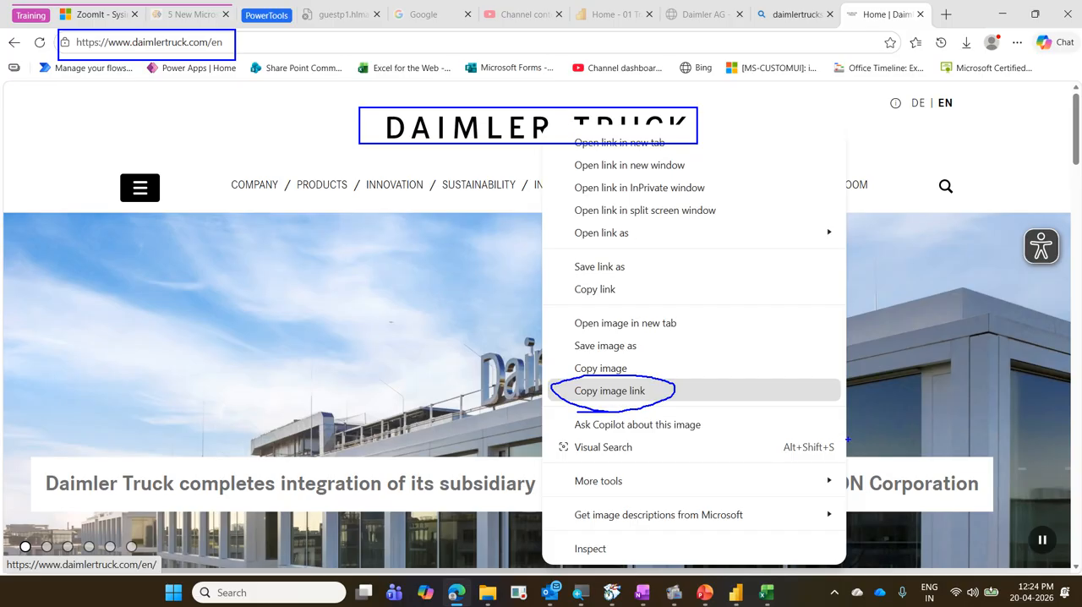
key("Escape")
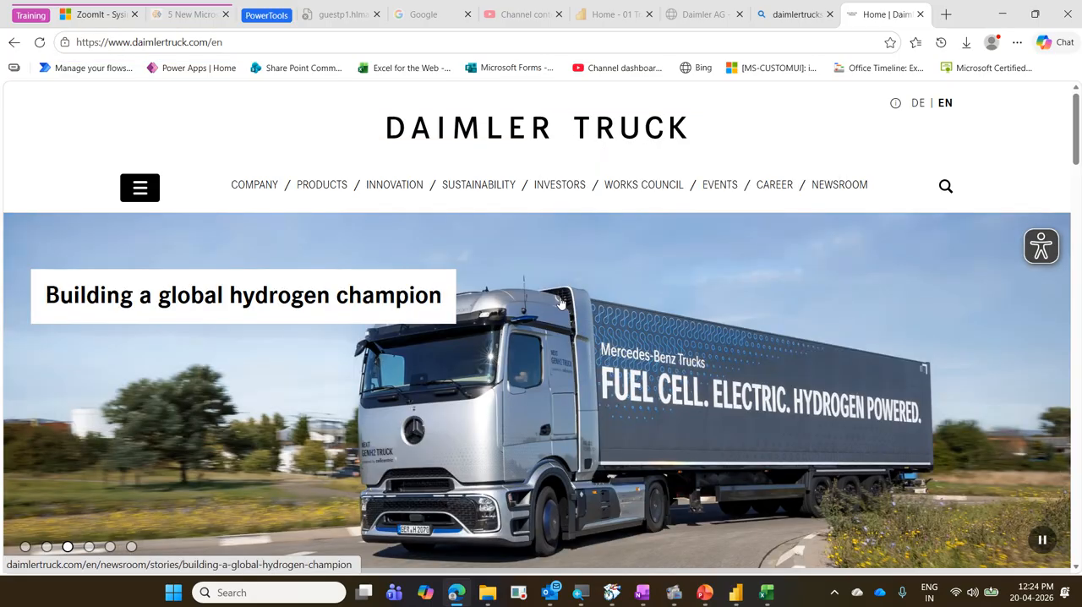
right_click(508, 138)
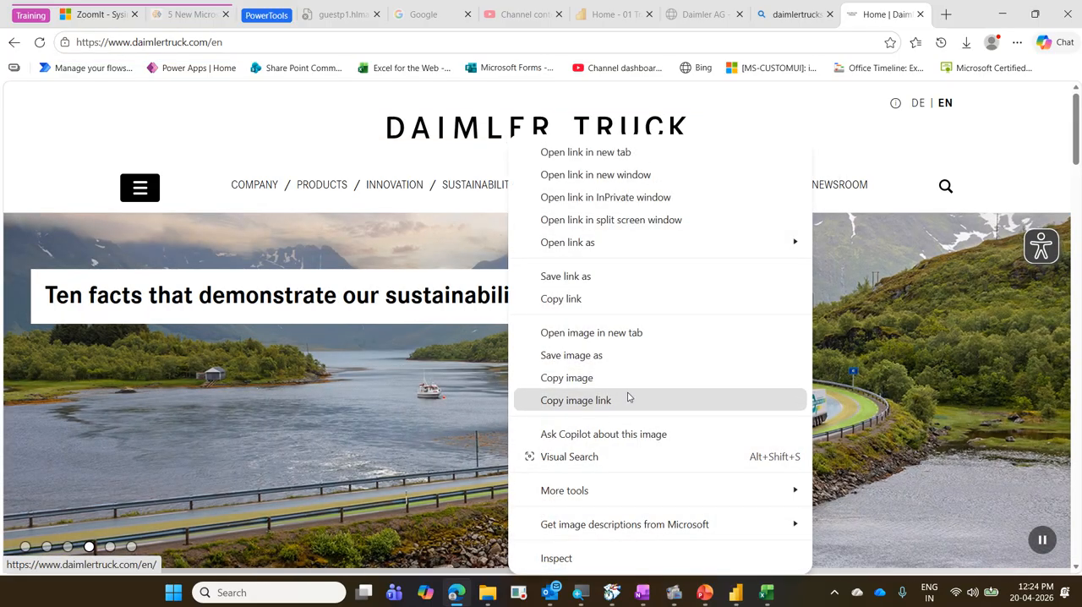
left_click(631, 411)
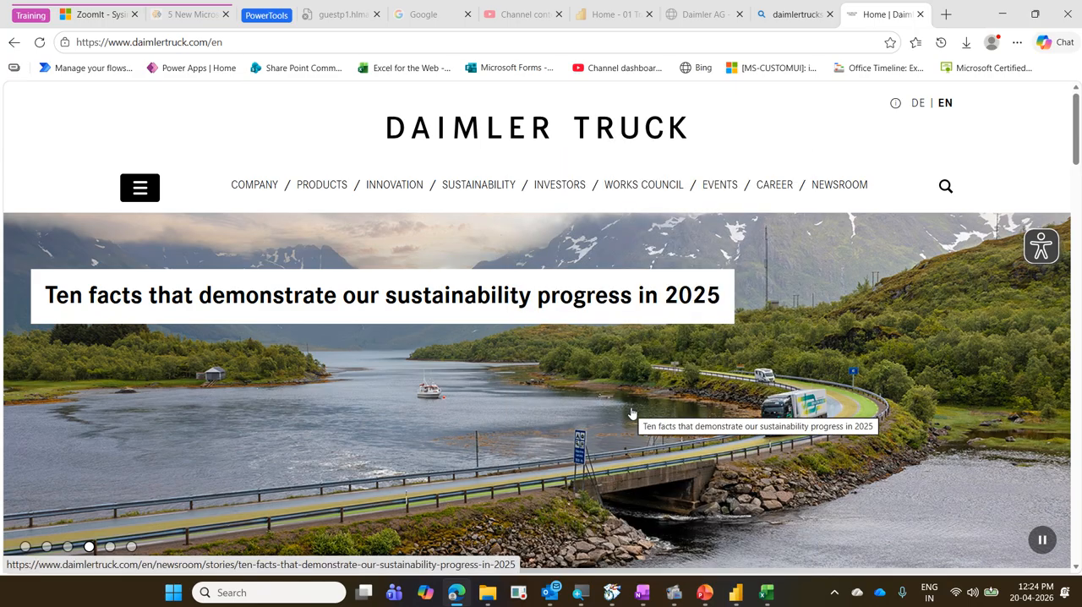
Return to Power BI, change the logo's image source to Enter URL with the copied daimlertruck.svg link, and save the report.
left_click(736, 593)
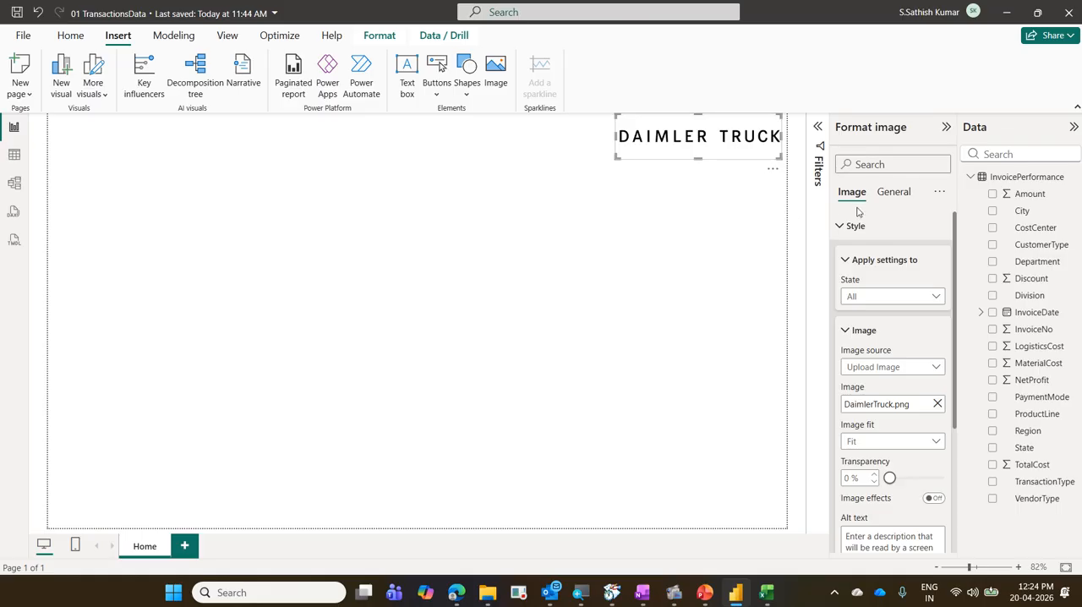
left_click(936, 369)
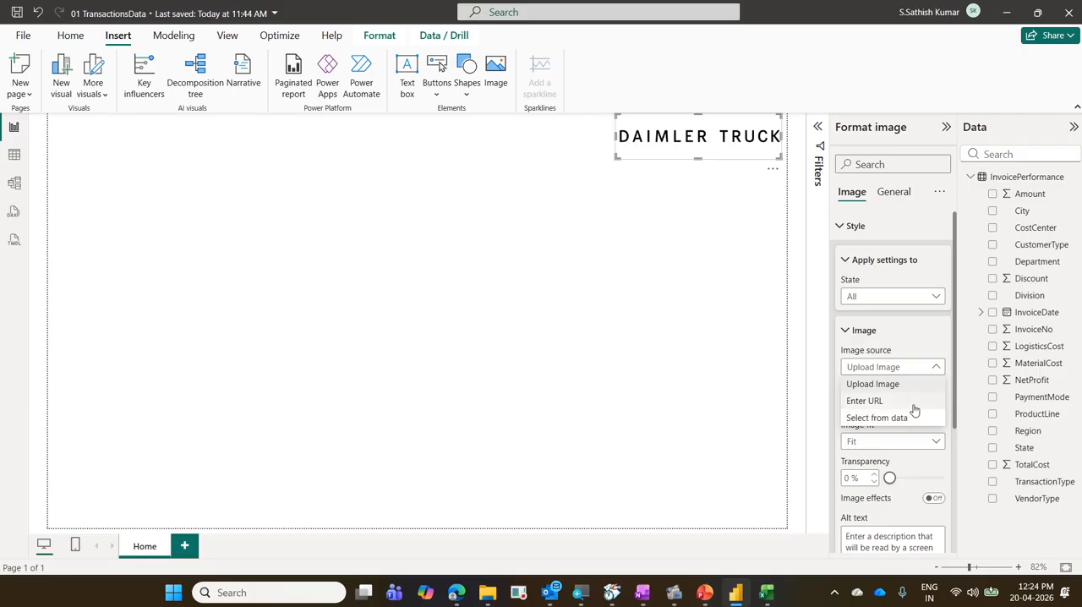
left_click(913, 405)
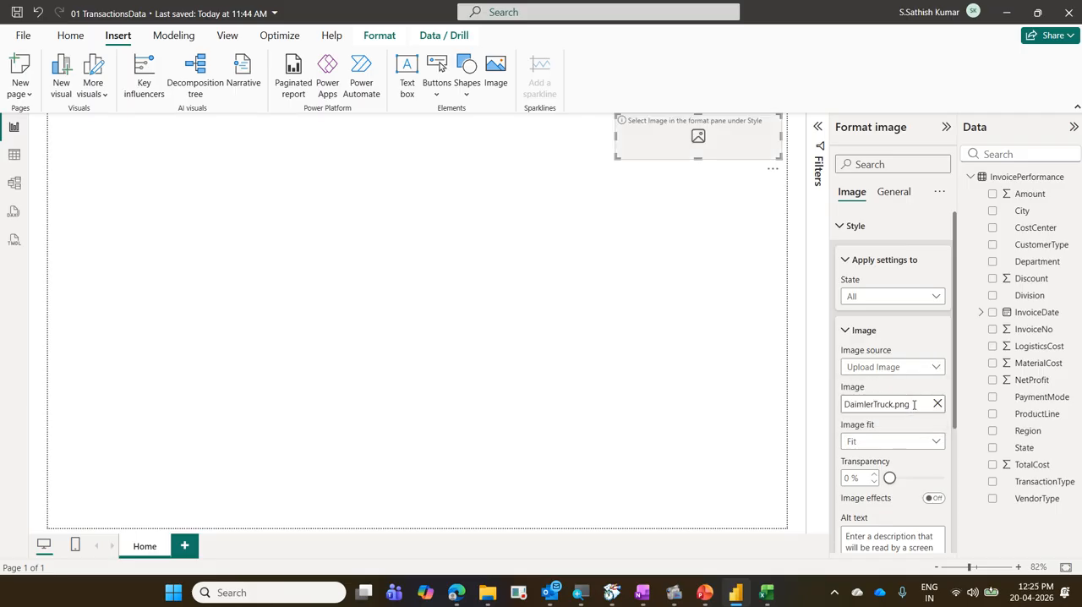
left_click(880, 402)
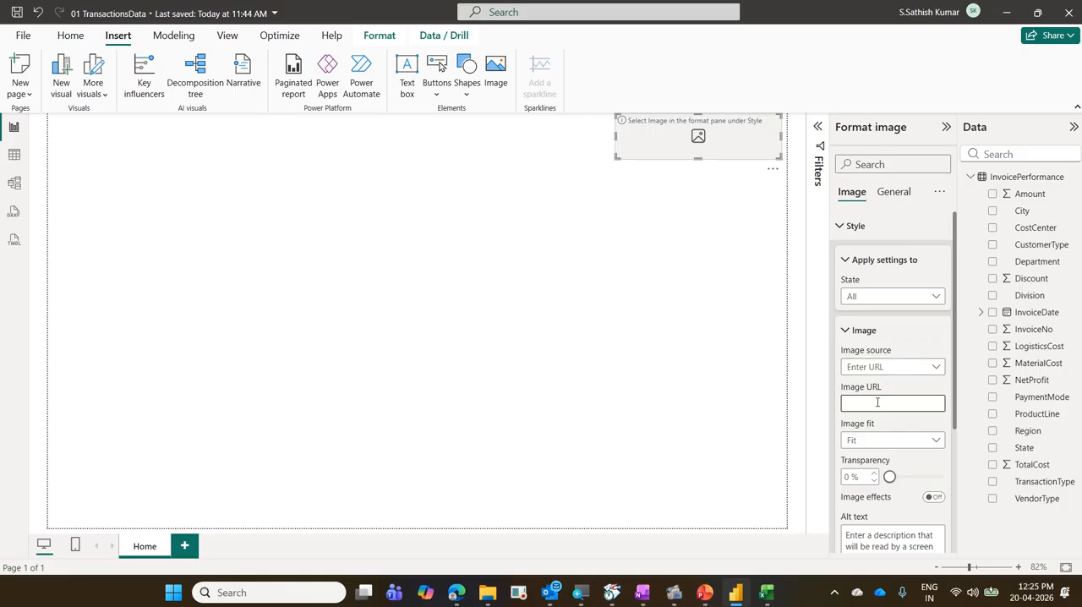
key("ctrl+v")
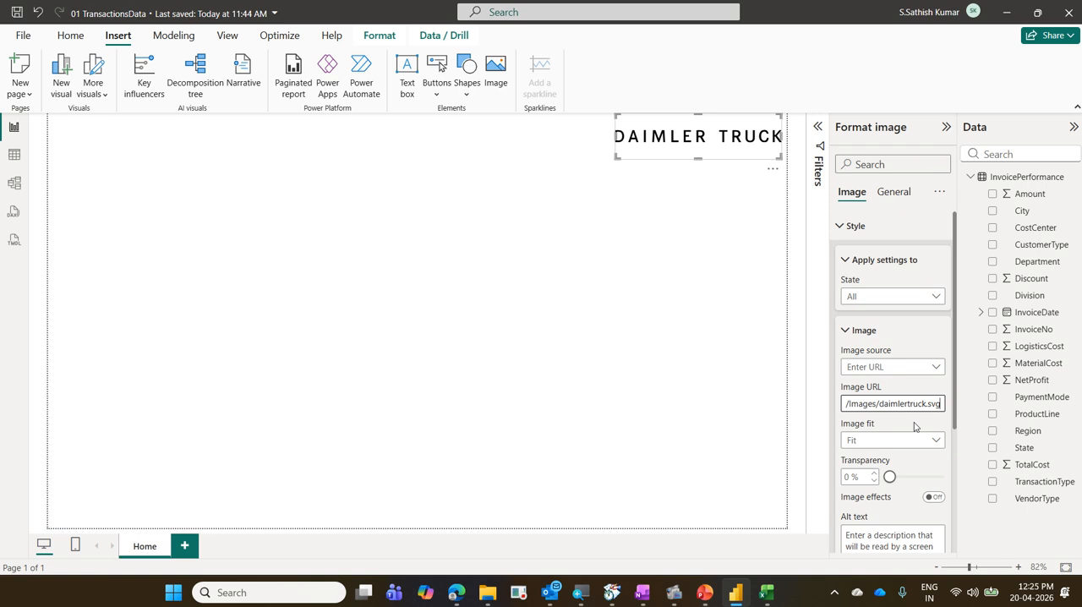
key("ctrl+s")
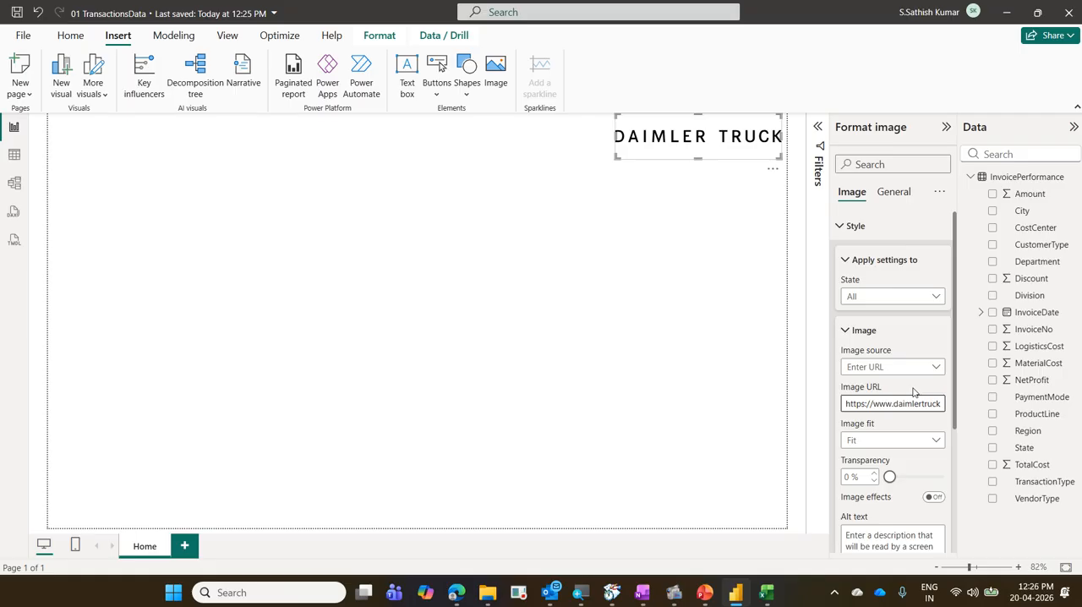
Reselect the logo on the Home page, expand its image style settings, and review the image source and image URL.
left_click(623, 274)
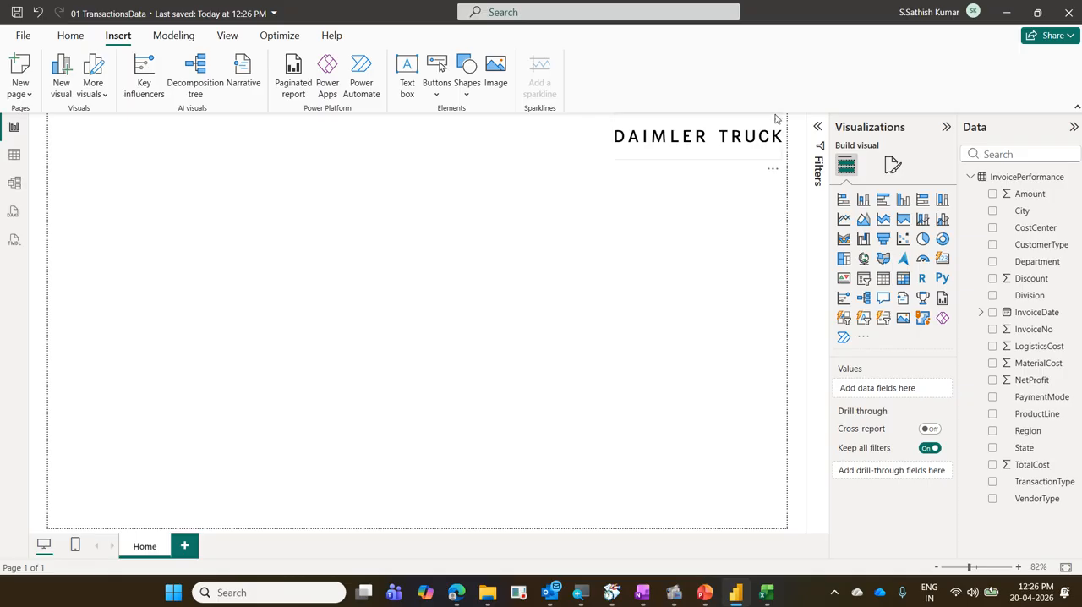
left_click(717, 158)
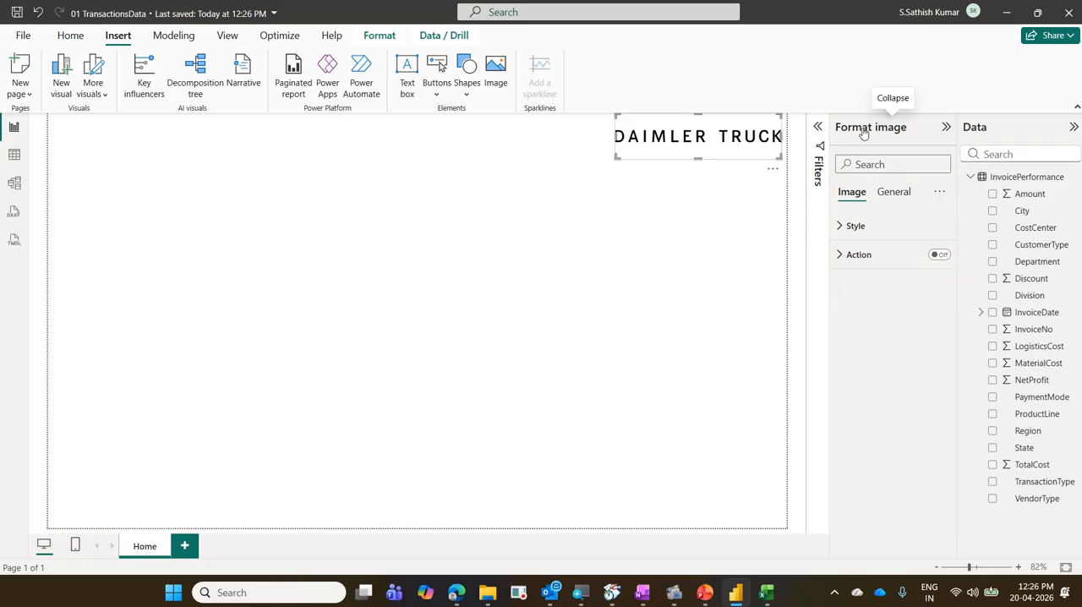
left_click(855, 225)
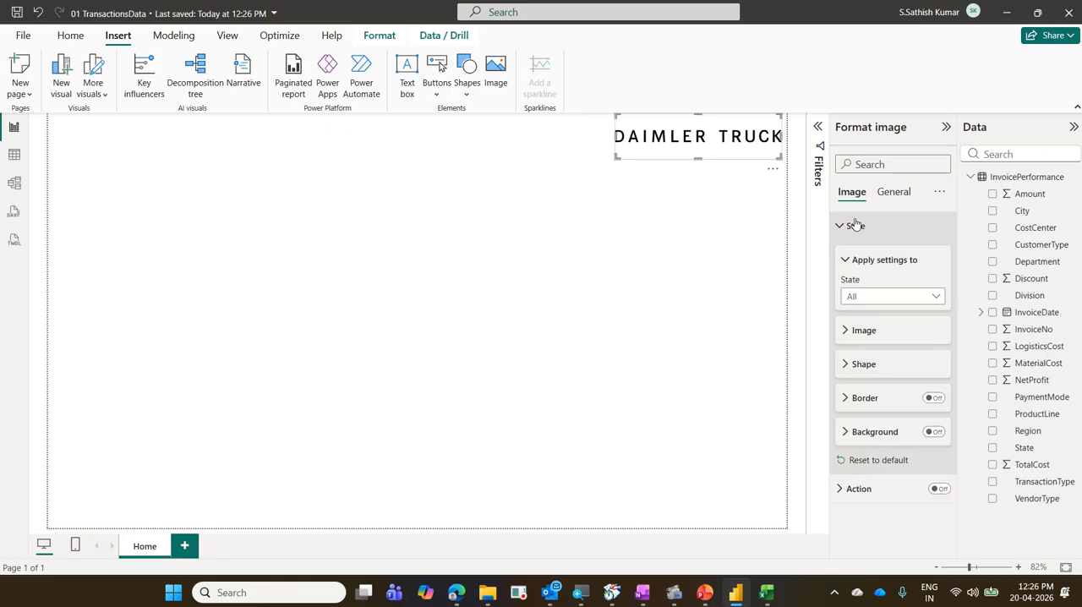
left_click(863, 331)
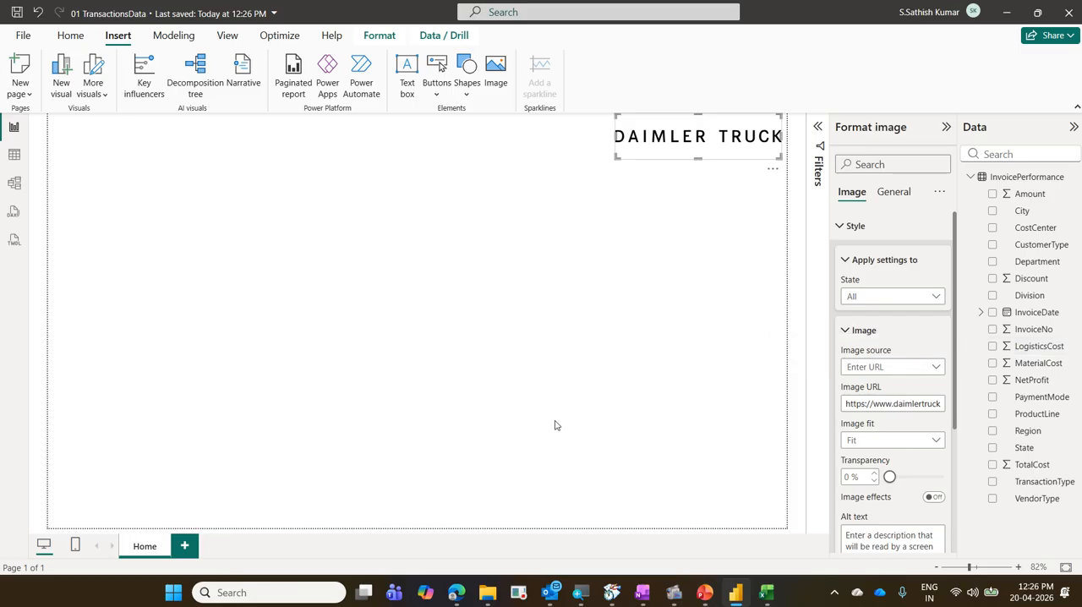
left_click_drag(831, 118, 926, 142)
mouse_move(833, 183)
left_mouse_down()
mouse_move(876, 205)
mouse_move(884, 234)
left_mouse_up()
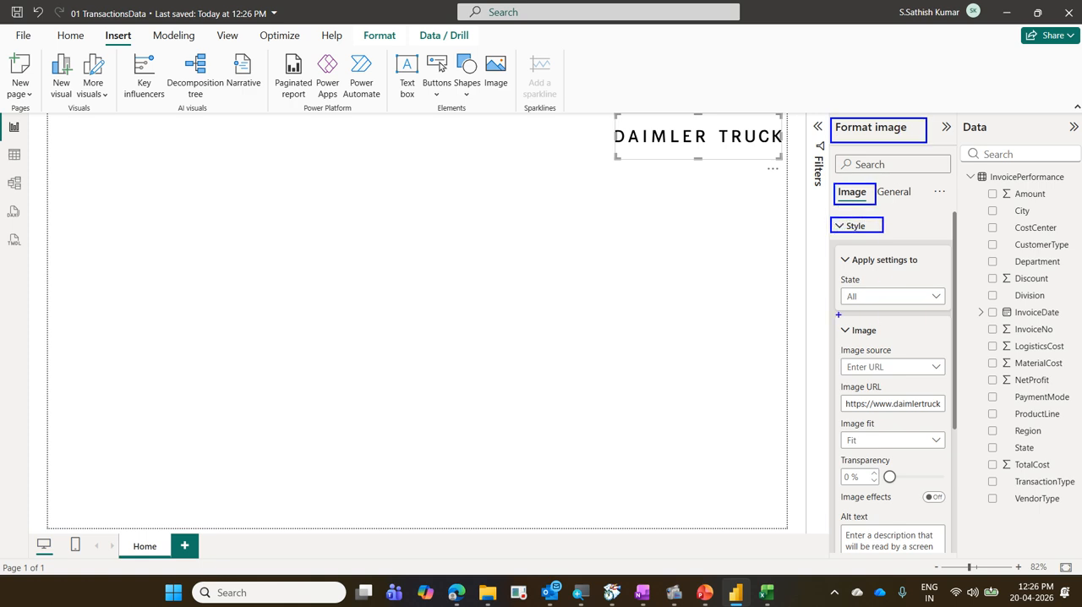
mouse_move(838, 315)
left_mouse_down()
mouse_move(871, 339)
mouse_move(896, 339)
left_mouse_up()
left_click_drag(831, 357, 913, 380)
left_click_drag(836, 393, 943, 414)
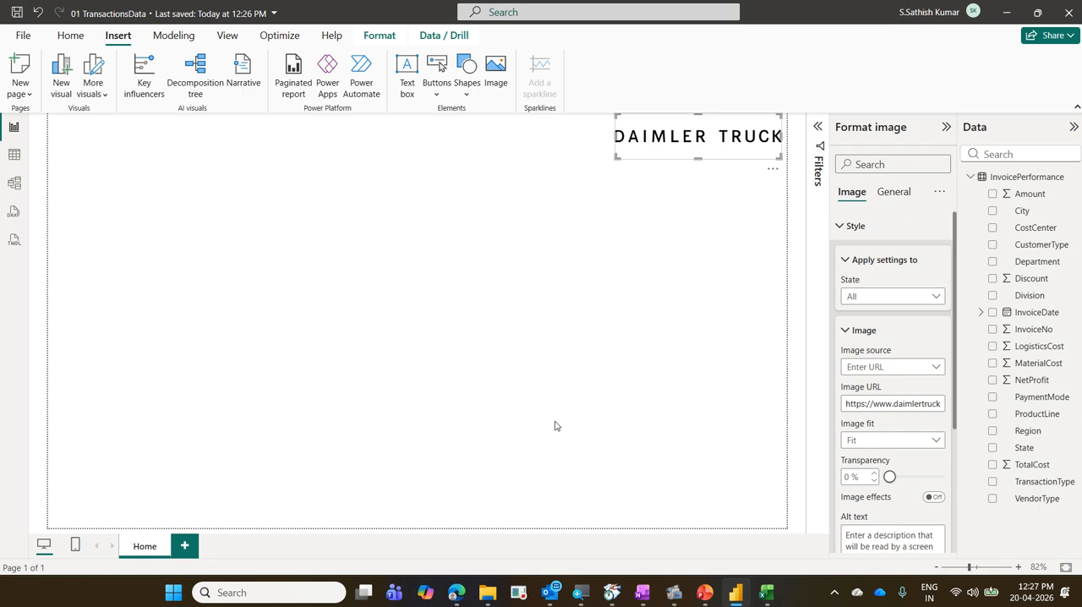
Minimize the Power BI and browser windows to reach the desktop.
left_click(1006, 12)
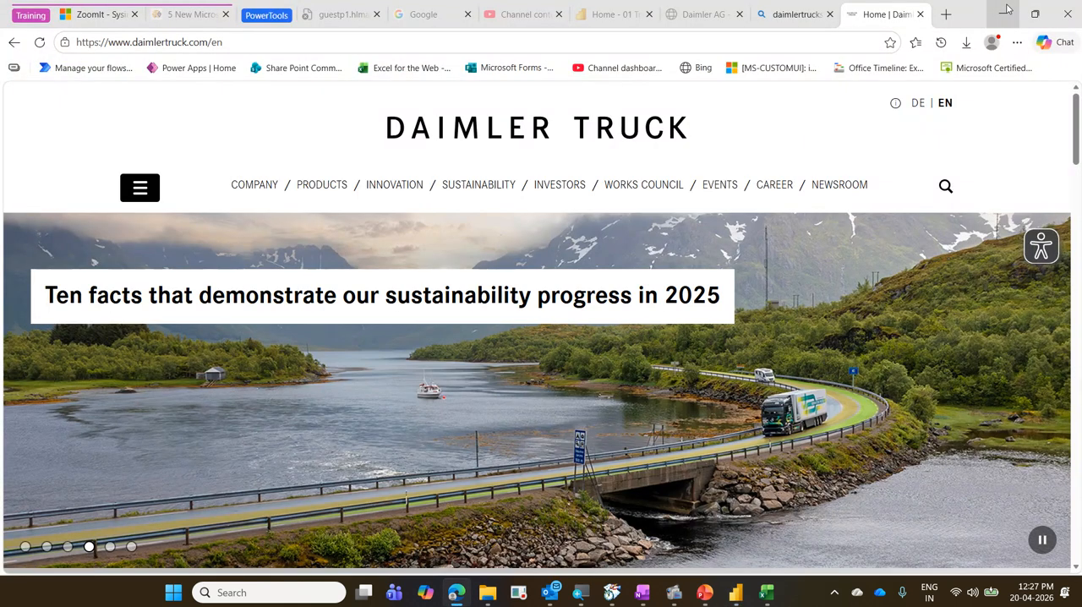
left_click(1006, 10)
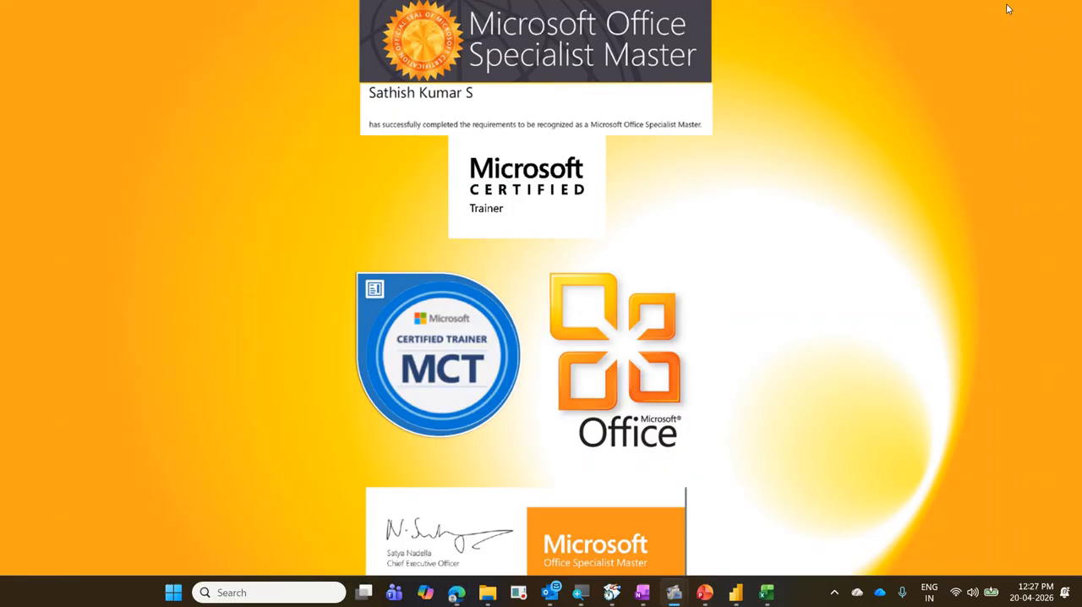